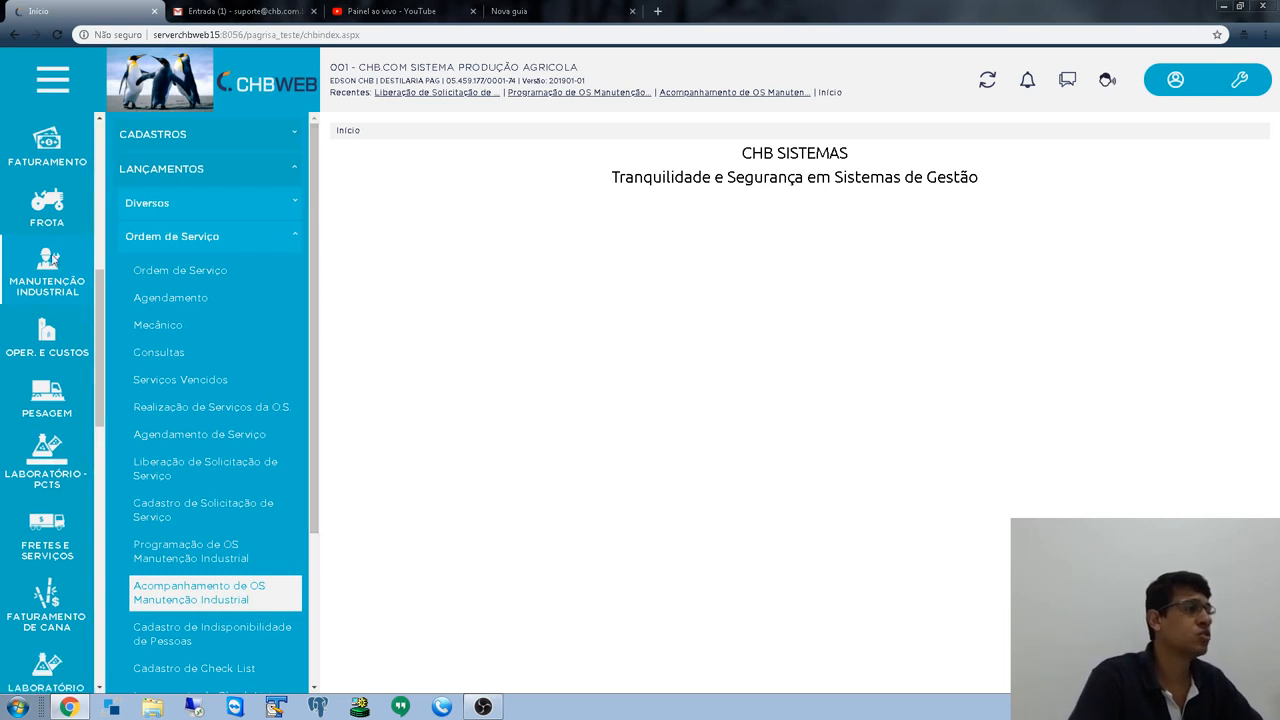
- Go to Manutenção Industrial > Lançamentos > Ordem de Serviço > Cadastro de Solicitação de Serviço
{"action": "left_click", "coordinate": [50, 281]}
{"action": "left_click", "coordinate": [162, 171]}
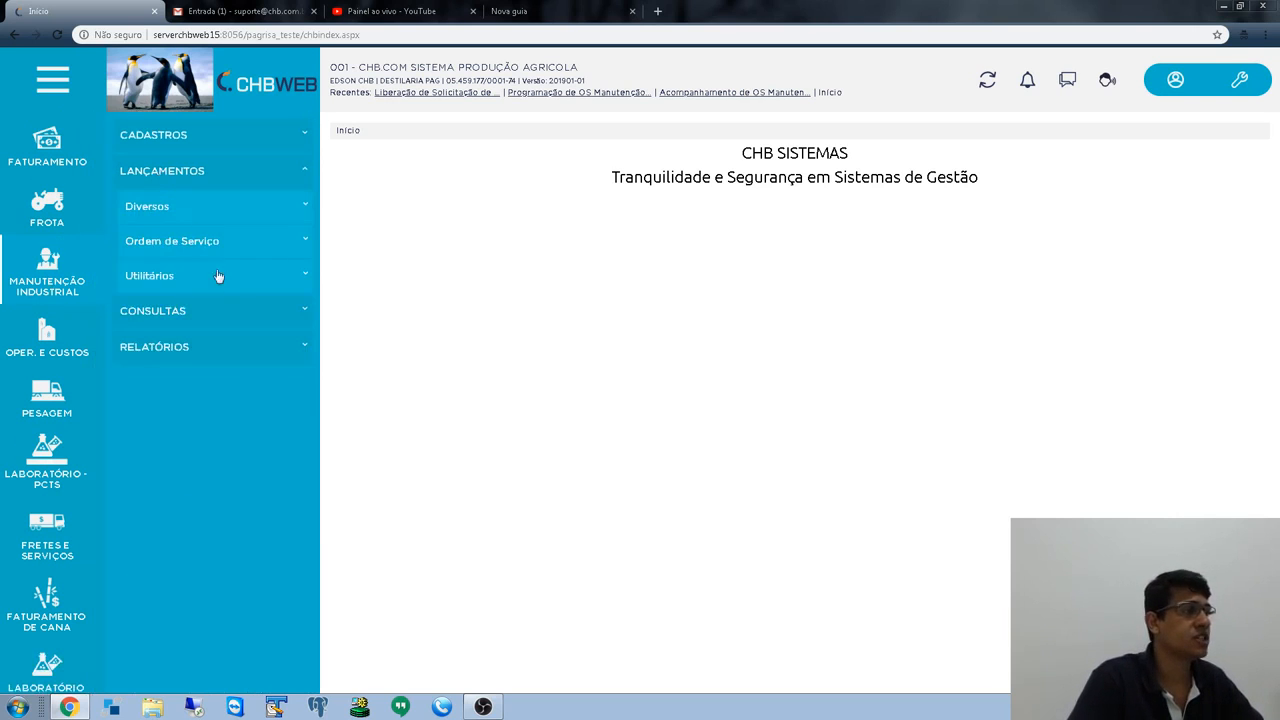
{"action": "left_click", "coordinate": [188, 242]}
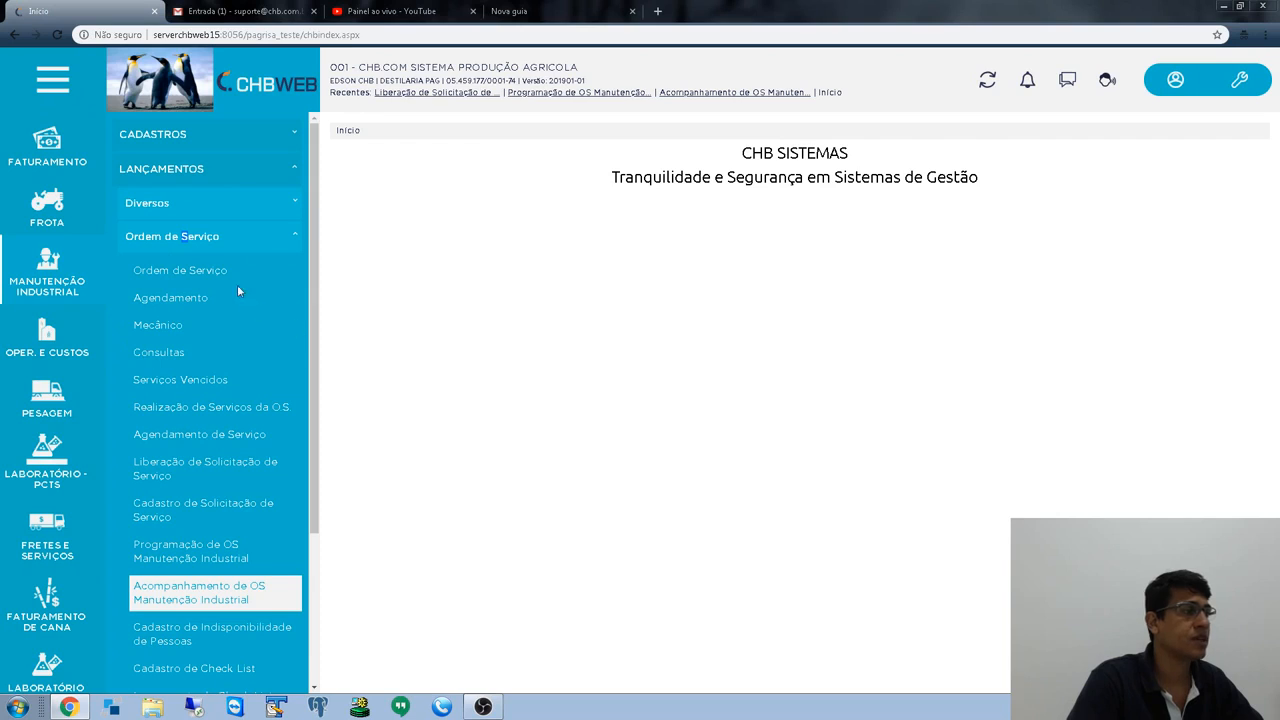
{"action": "left_click", "coordinate": [190, 278]}
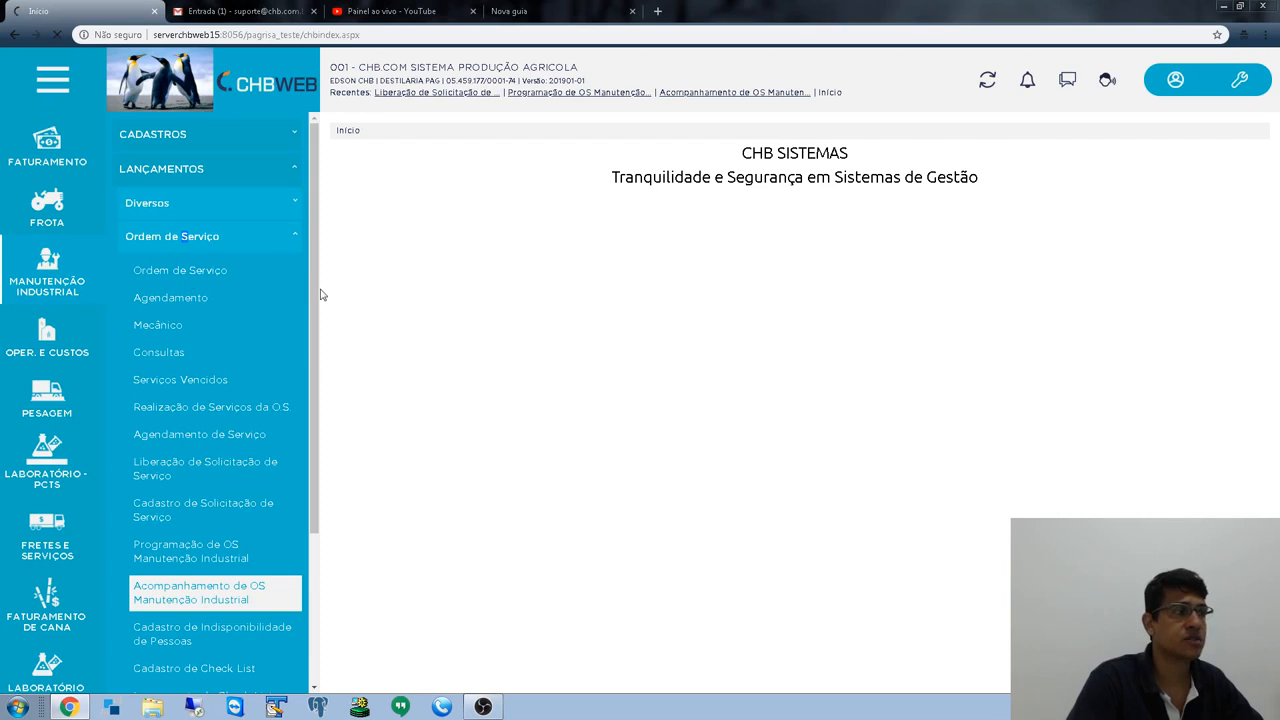
{"action": "left_click", "coordinate": [190, 271]}
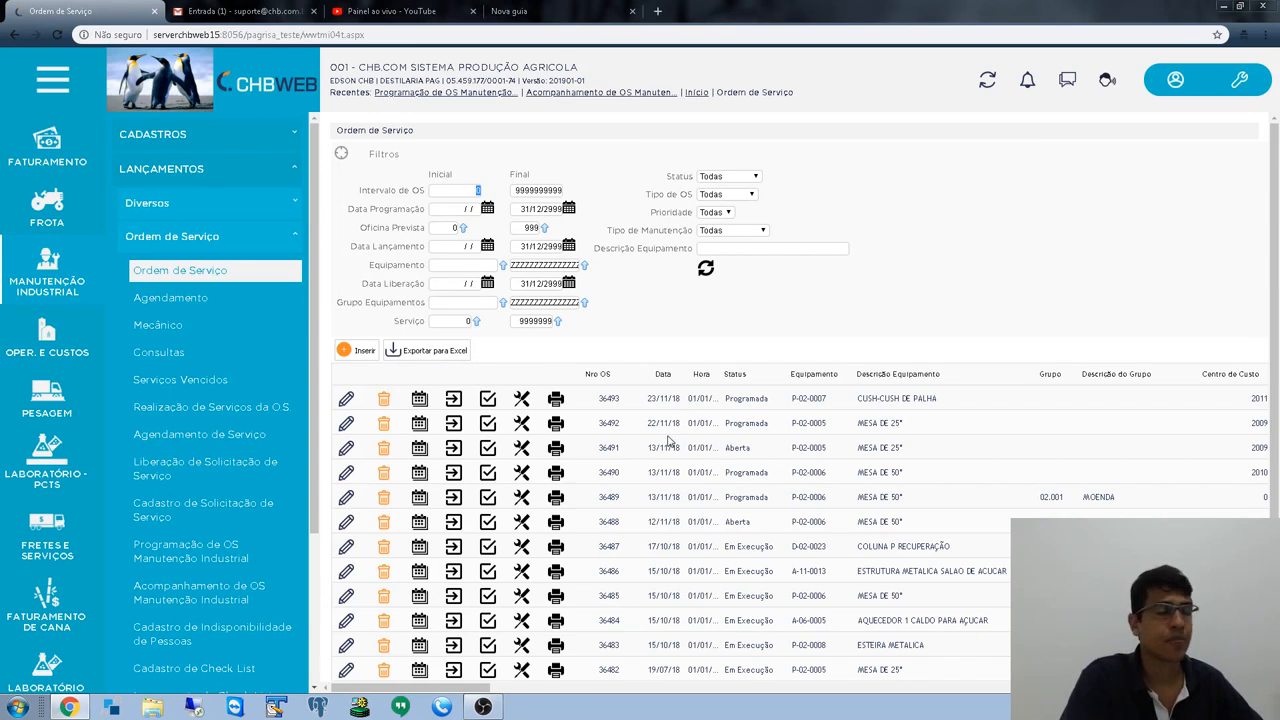
{"action": "scroll", "coordinate": [178, 395], "scroll_direction": "down", "scroll_amount": 2}
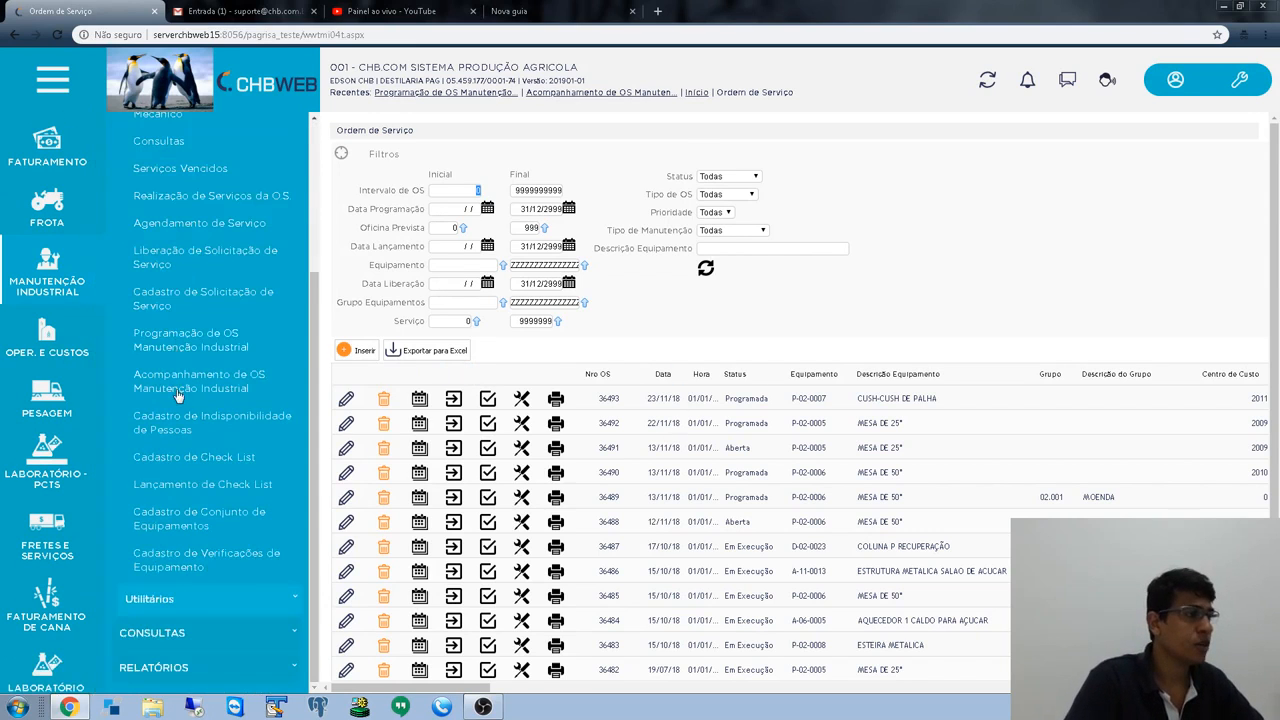
{"action": "left_click", "coordinate": [196, 296]}
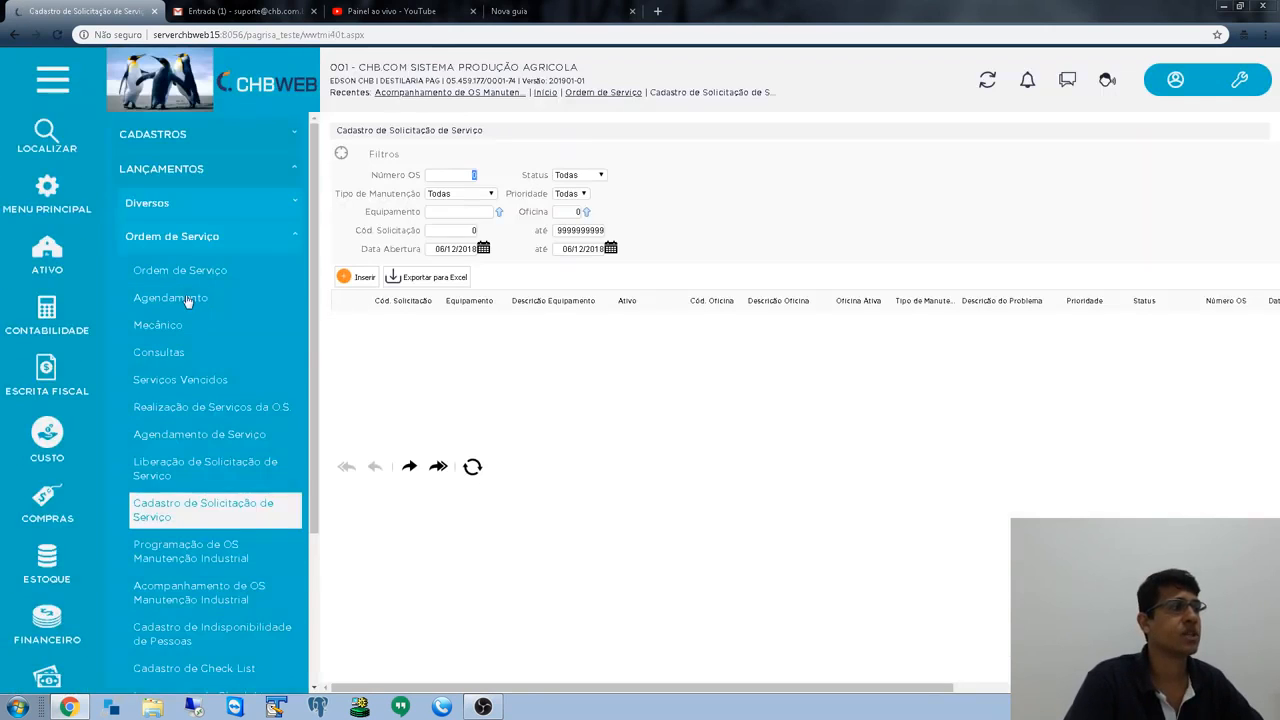
{"action": "scroll", "coordinate": [215, 470], "scroll_direction": "down", "scroll_amount": 2}
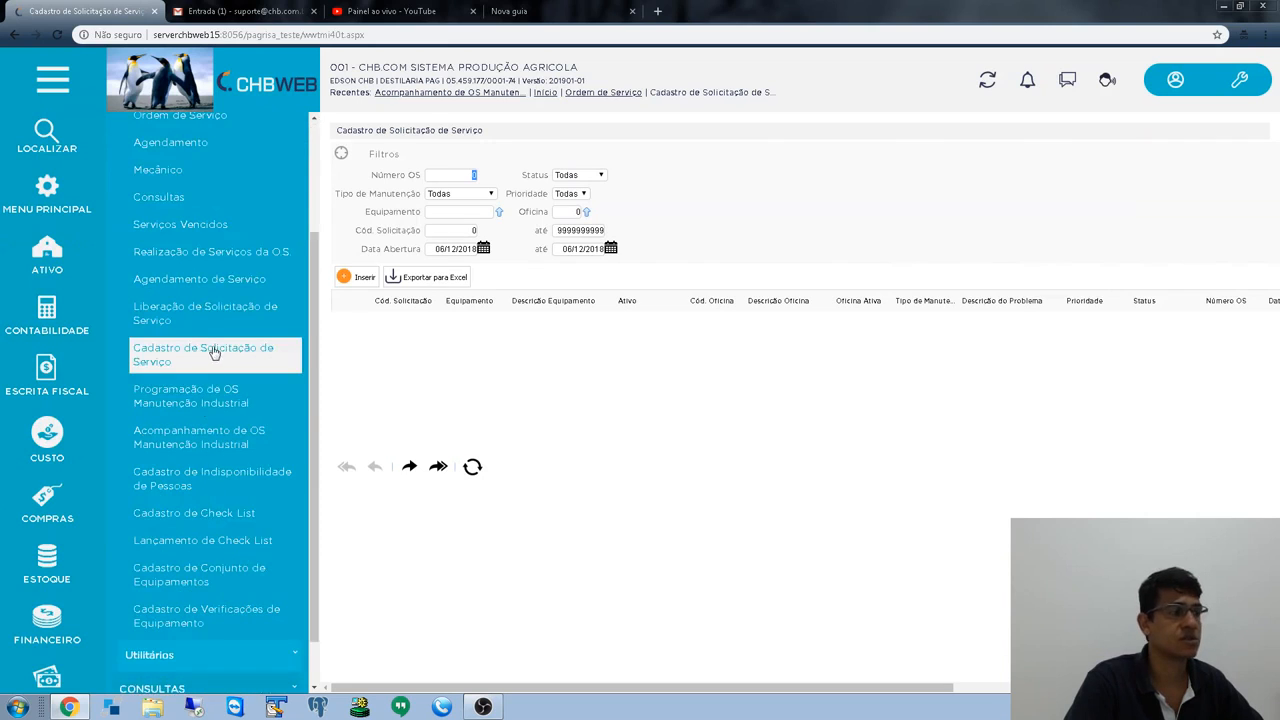
{"action": "scroll", "coordinate": [208, 340], "scroll_direction": "up", "scroll_amount": 3}
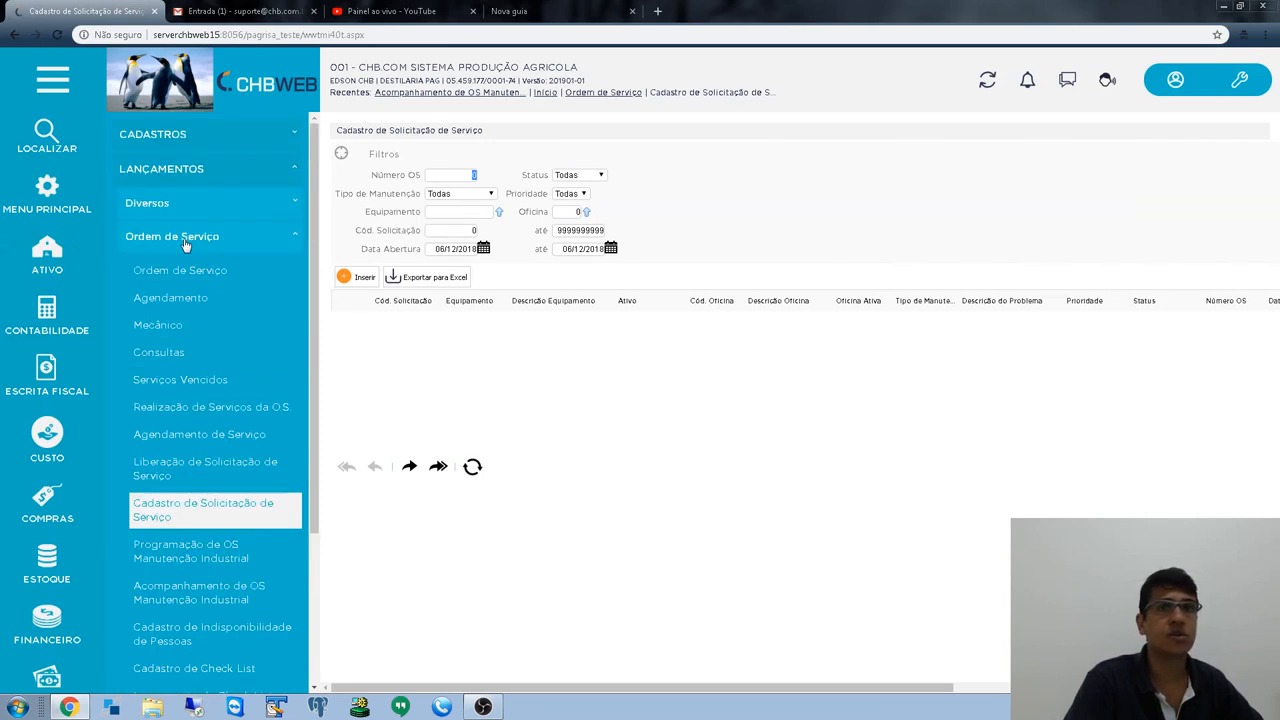
{"action": "scroll", "coordinate": [190, 260], "scroll_direction": "down", "scroll_amount": 3}
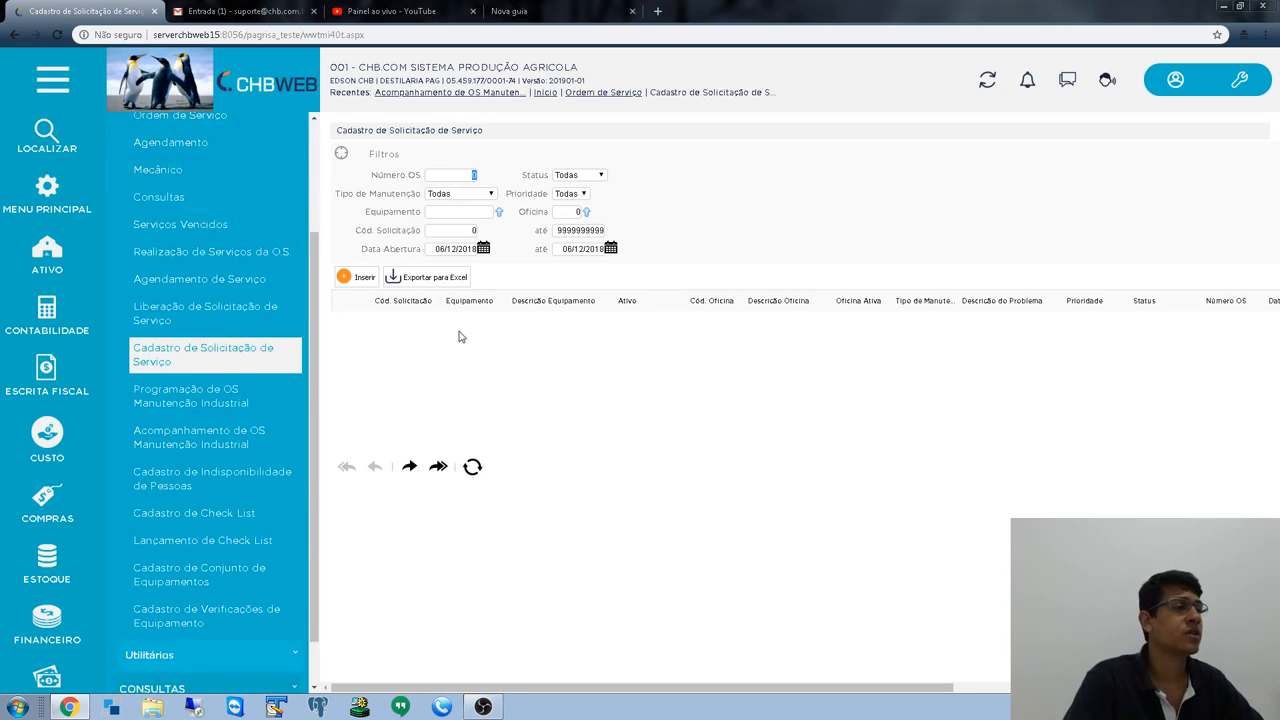
- Insert a new service request and pick equipment P-02-0010 (PICADOR 2) from the lookup
{"action": "left_click", "coordinate": [352, 276]}
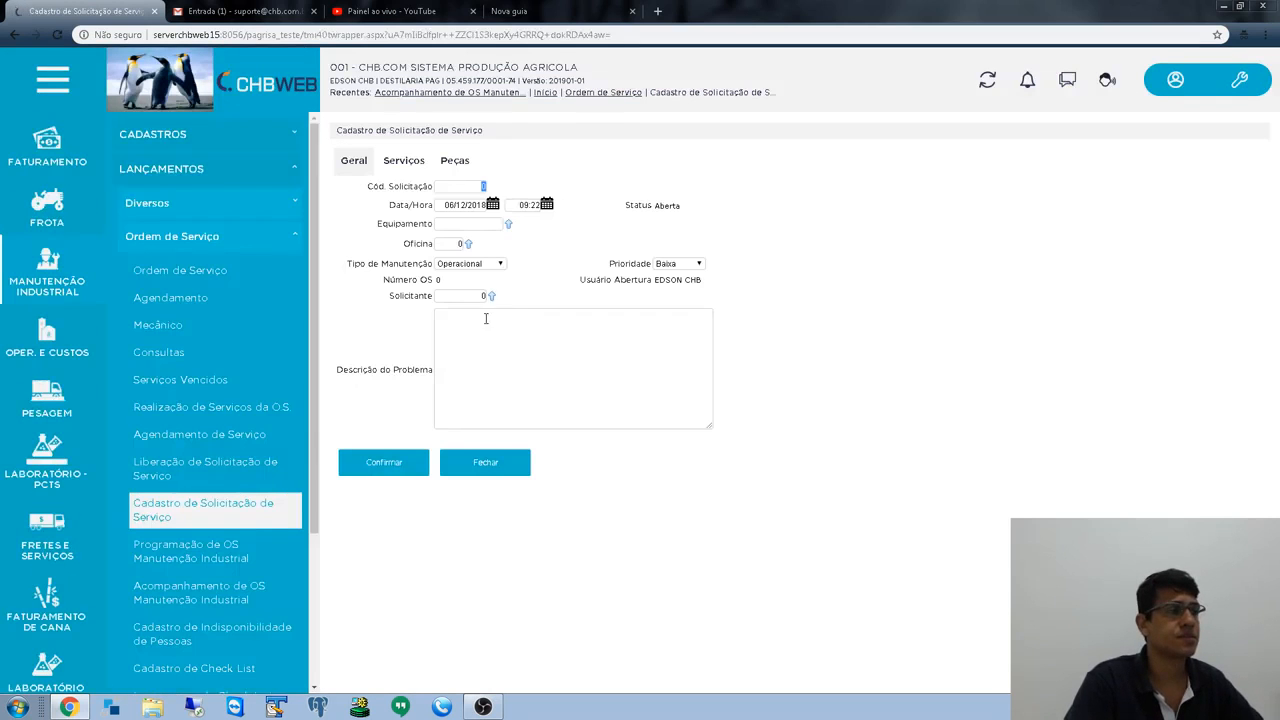
{"action": "key", "text": "Tab"}
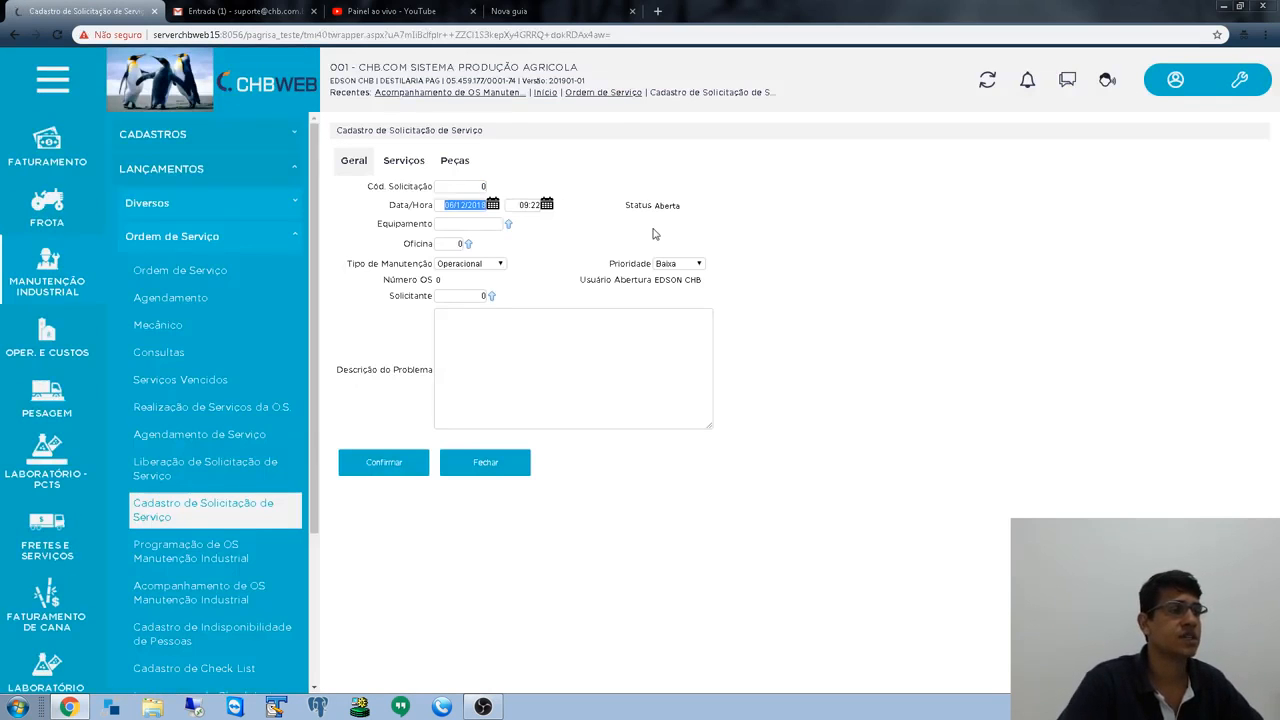
{"action": "key", "text": "Tab"}
{"action": "key", "text": "Tab"}
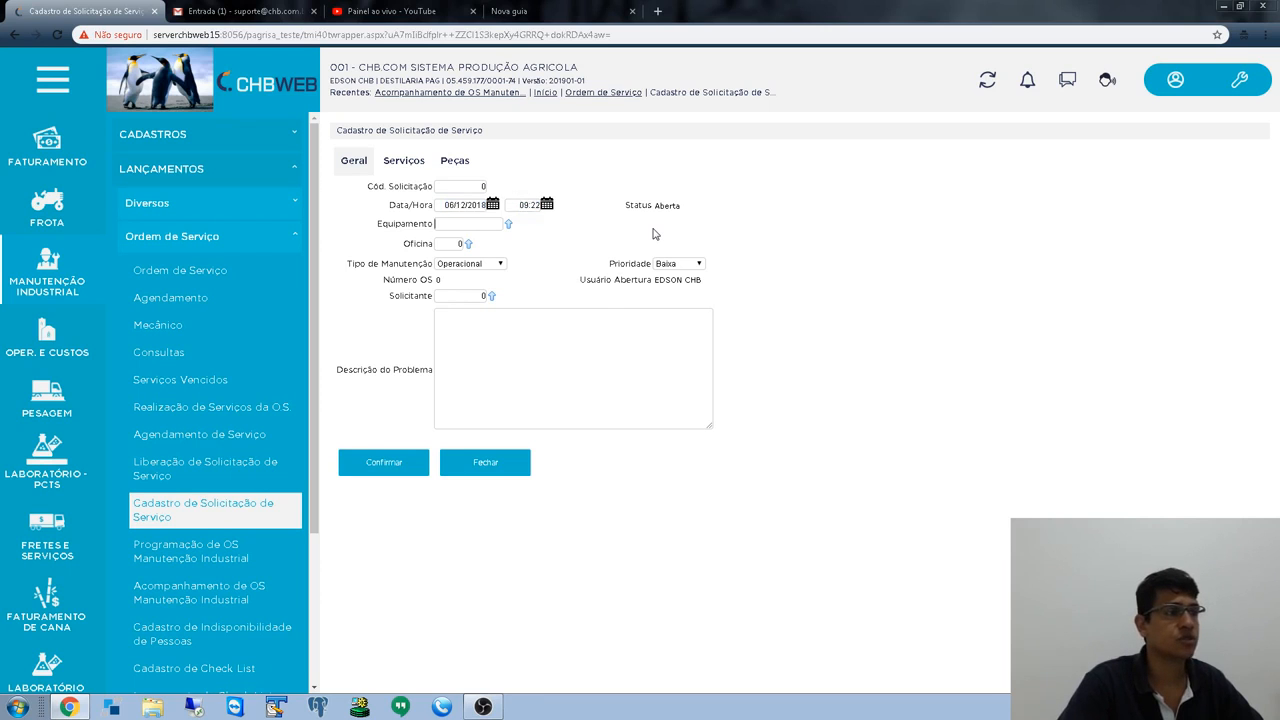
{"action": "left_click", "coordinate": [508, 224]}
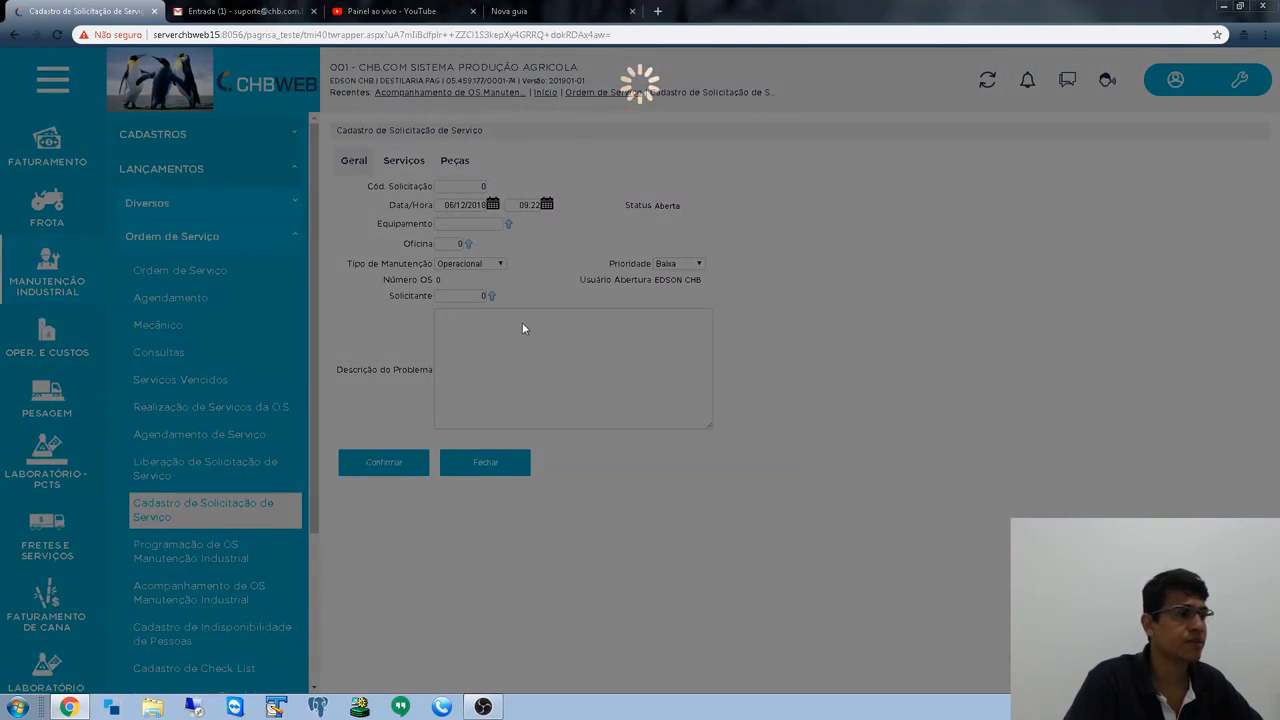
{"action": "scroll", "coordinate": [460, 425], "scroll_direction": "down", "scroll_amount": 3}
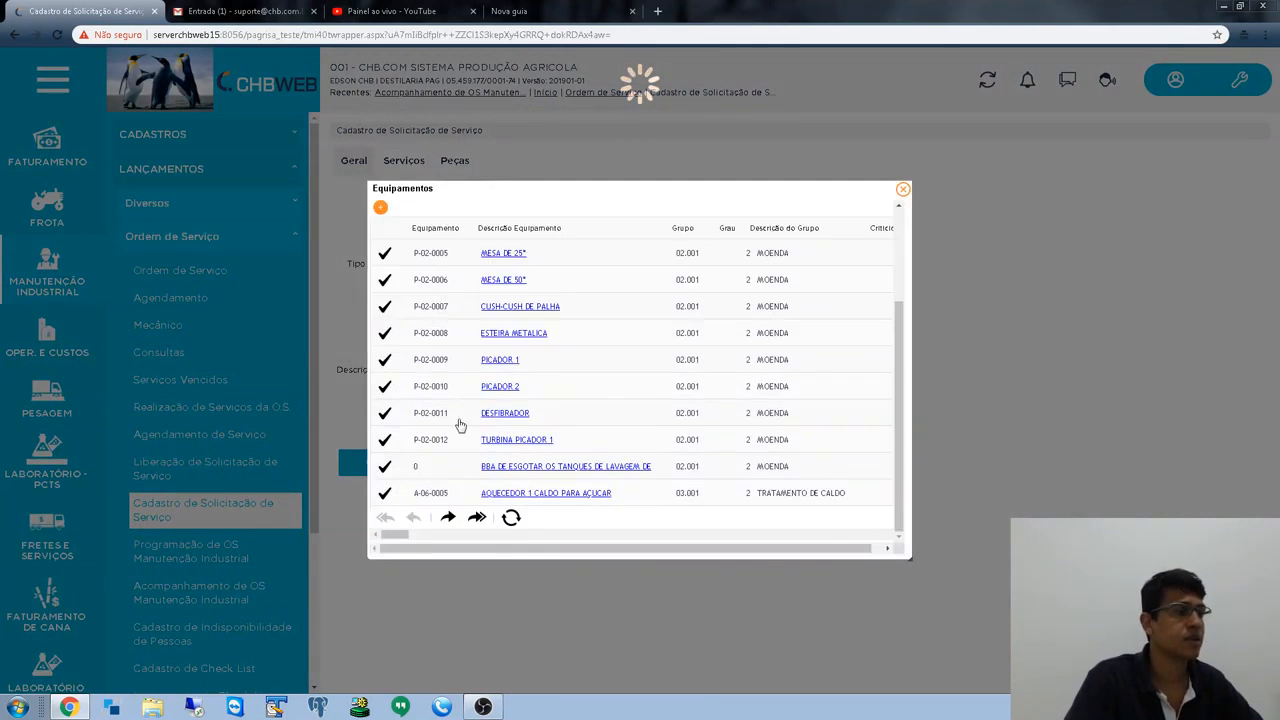
{"action": "left_click", "coordinate": [384, 386]}
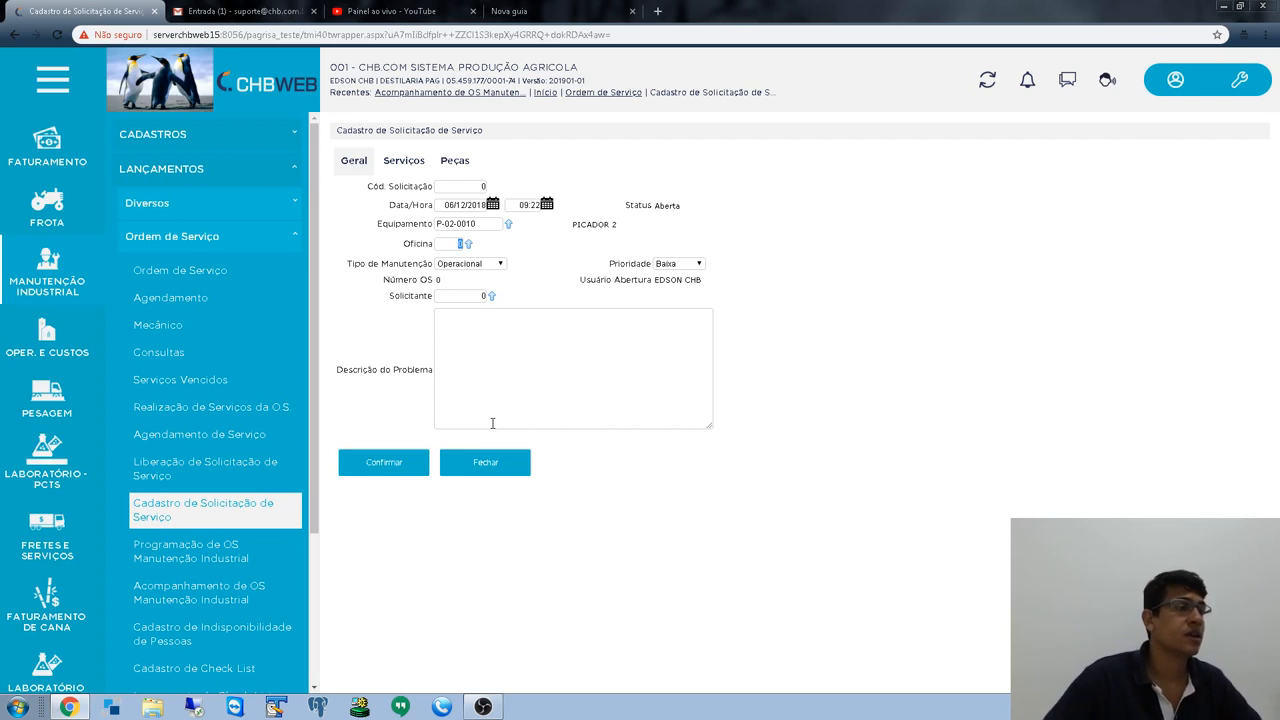
- Set workshop 50, maintenance type Mecânica and priority Baixa on the request
{"action": "type", "text": "50"}
{"action": "key", "text": "Tab"}
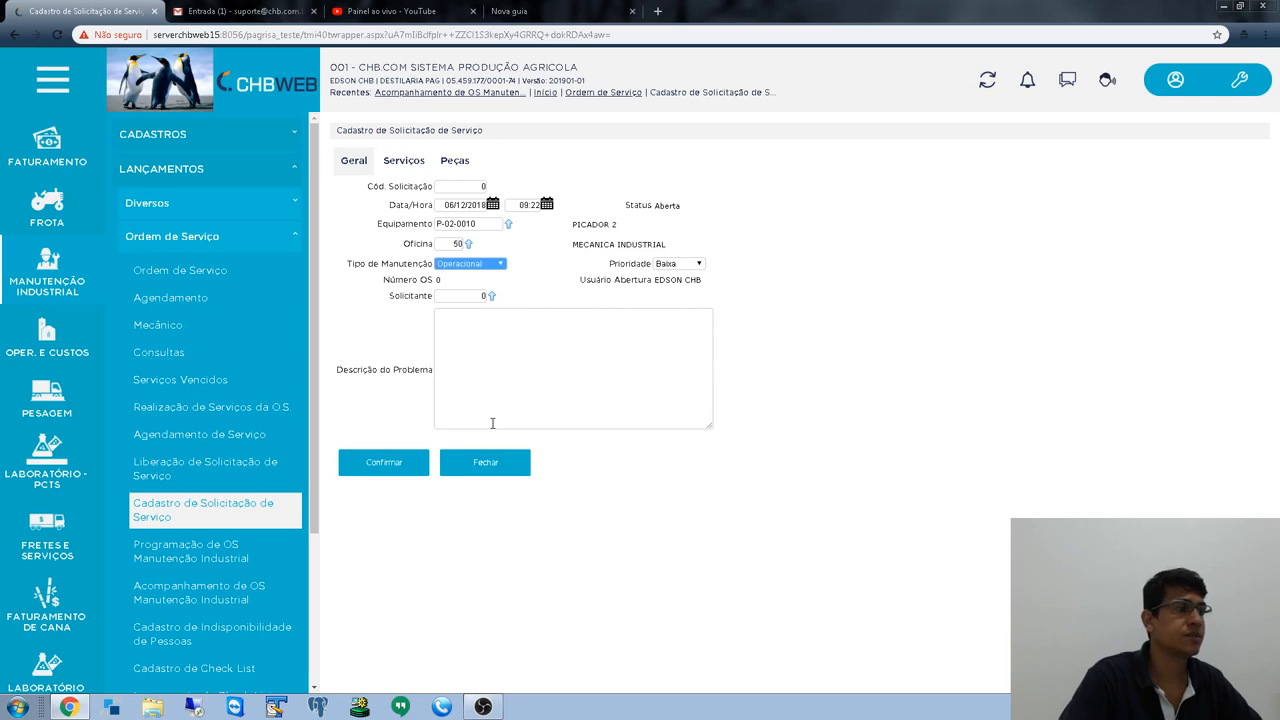
{"action": "double_click", "coordinate": [457, 244]}
{"action": "left_click", "coordinate": [492, 254]}
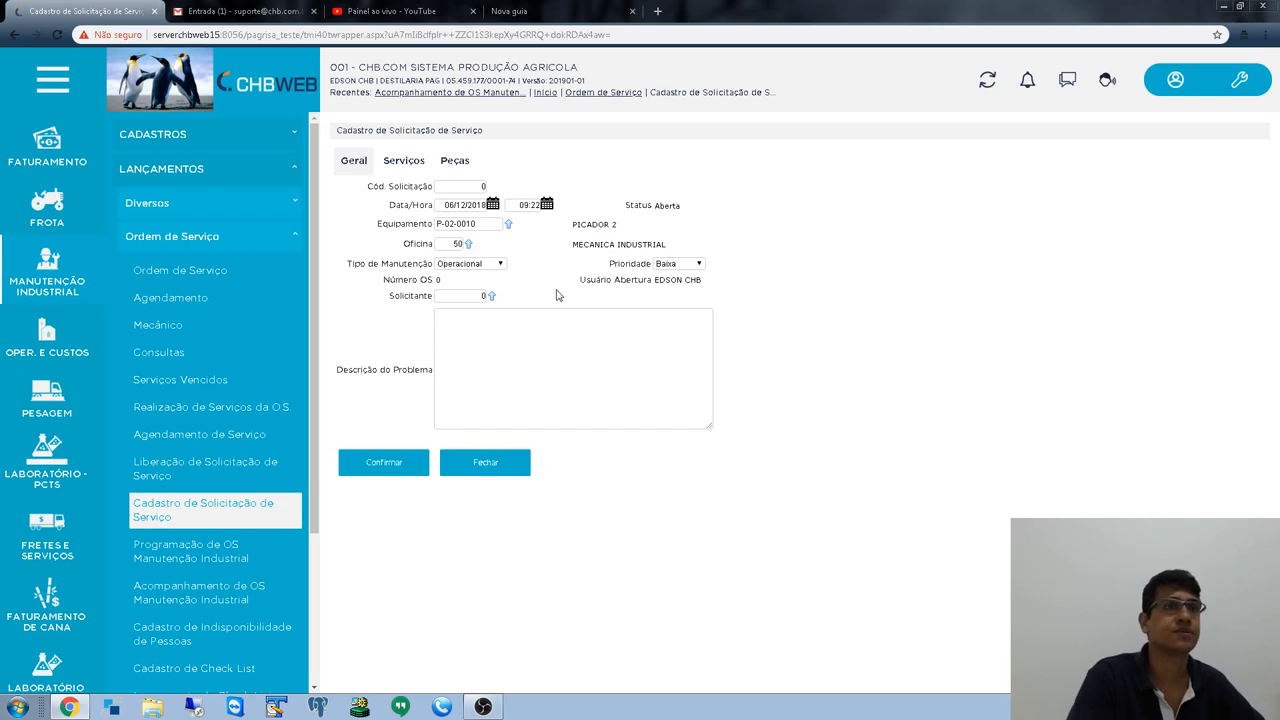
{"action": "left_click", "coordinate": [496, 265]}
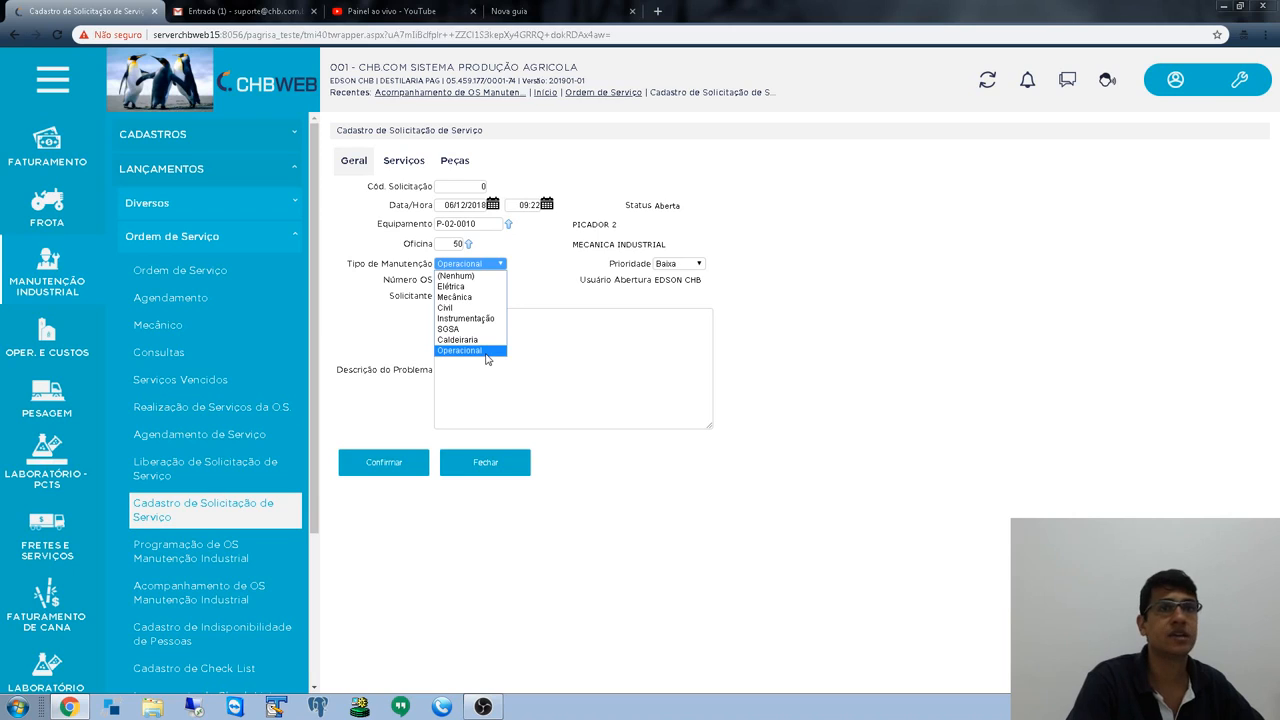
{"action": "left_click", "coordinate": [458, 297]}
{"action": "key", "text": "Tab"}
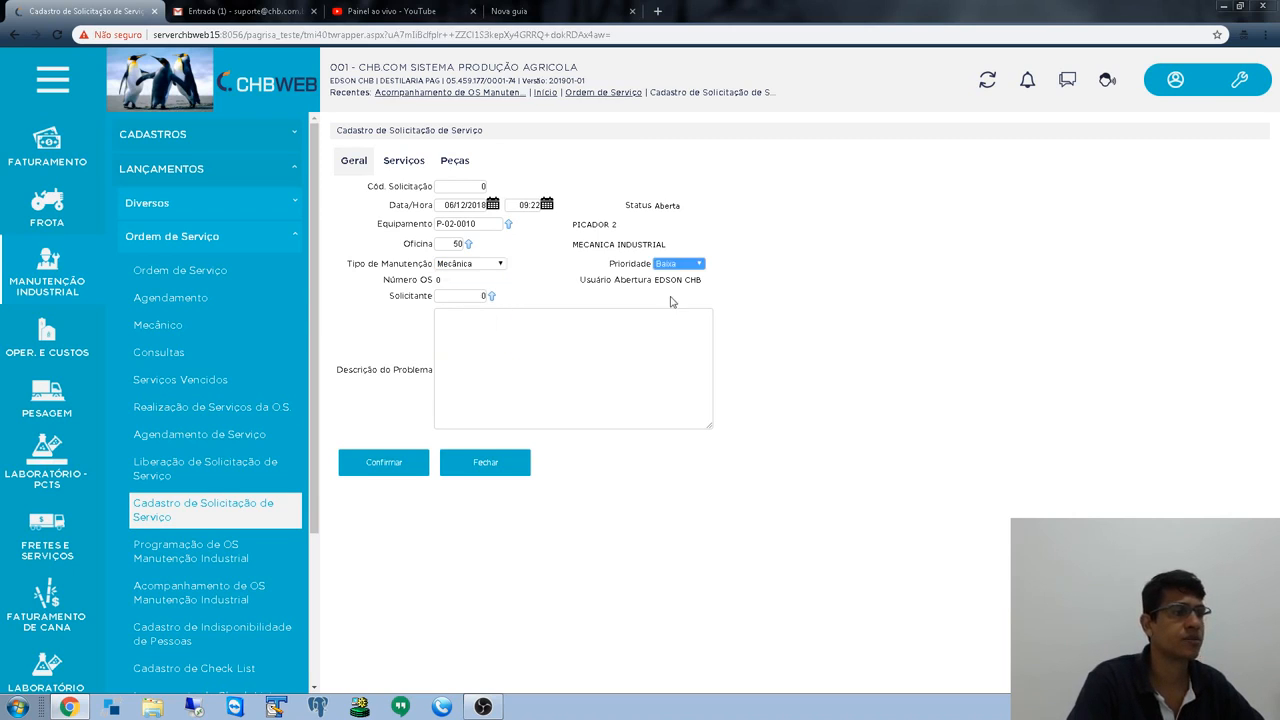
{"action": "left_click", "coordinate": [684, 264]}
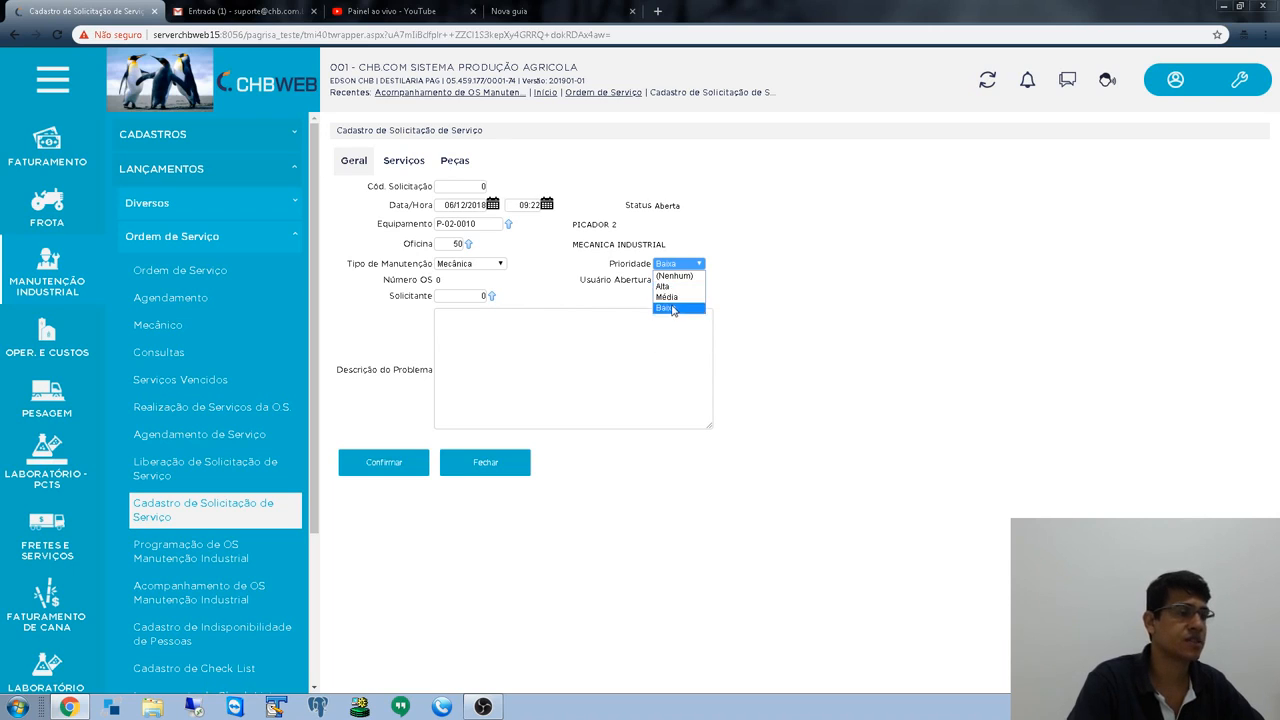
{"action": "left_click", "coordinate": [673, 310]}
{"action": "key", "text": "Tab"}
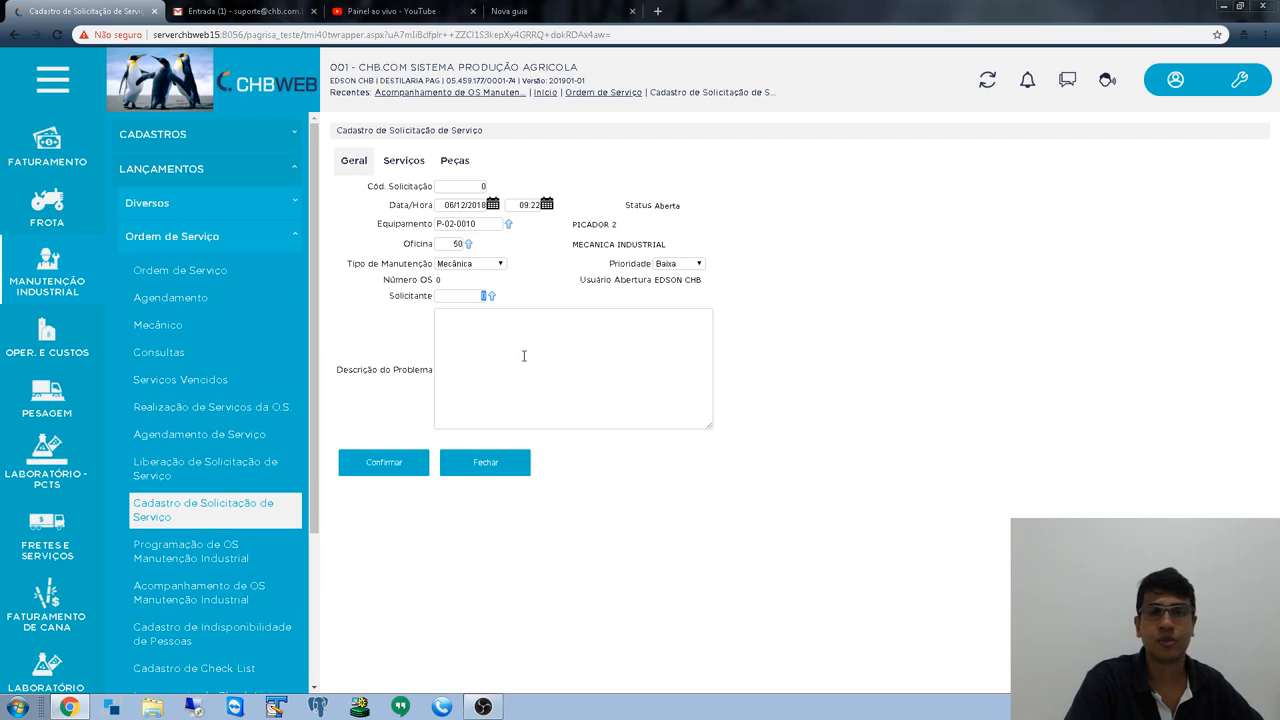
- Enter the problem description 'Equipamento com barulho nos rolamentos'
{"action": "left_click_drag", "start_coordinate": [390, 298], "coordinate": [429, 294]}
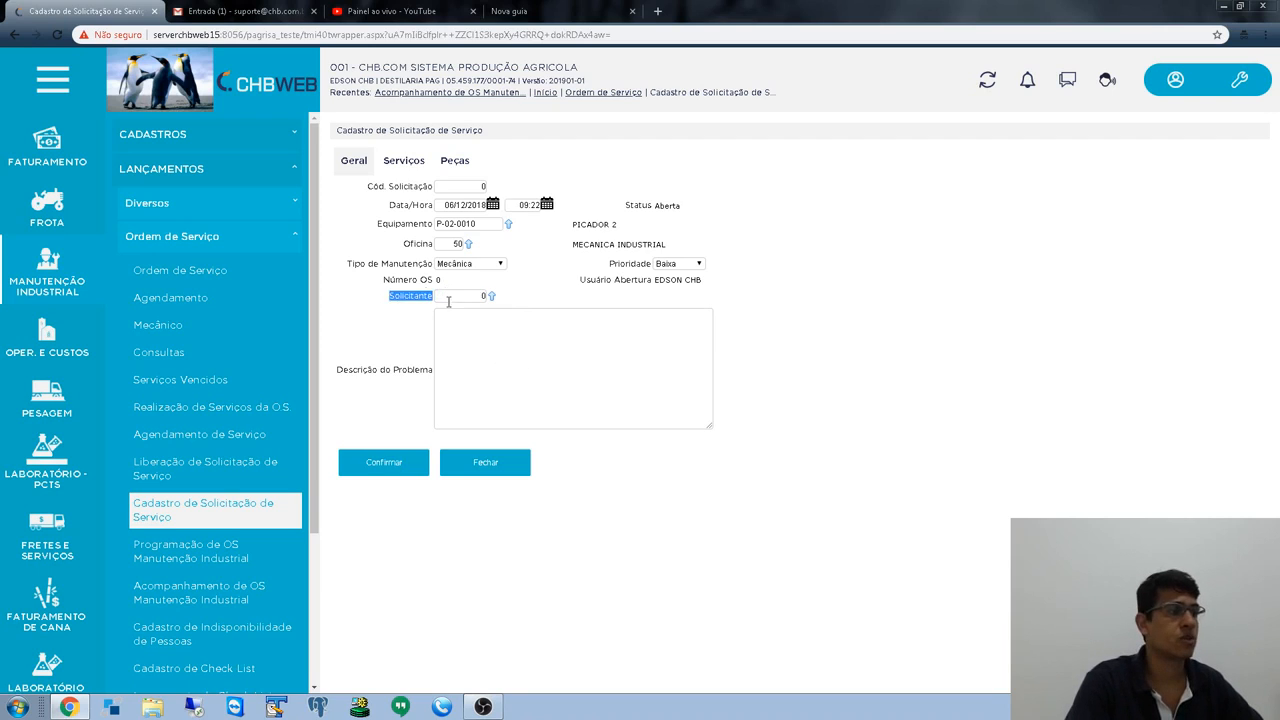
{"action": "left_click", "coordinate": [453, 304]}
{"action": "left_click", "coordinate": [463, 300]}
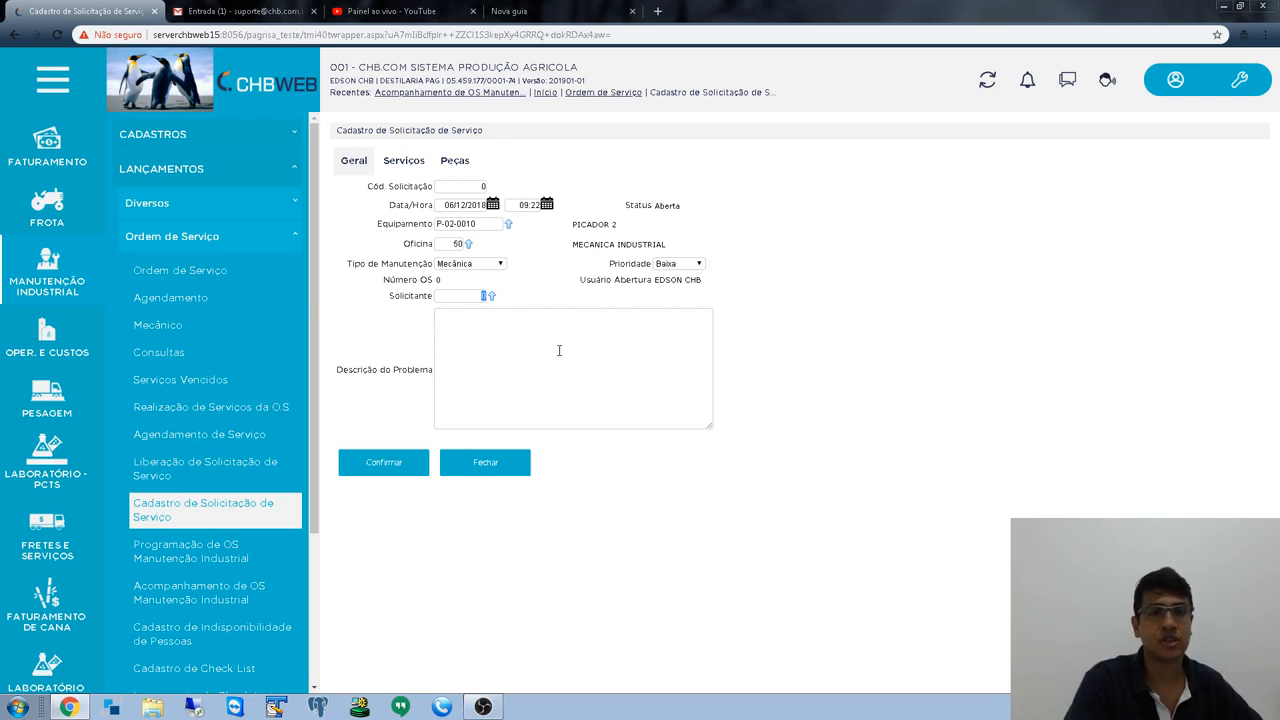
{"action": "left_click", "coordinate": [388, 301]}
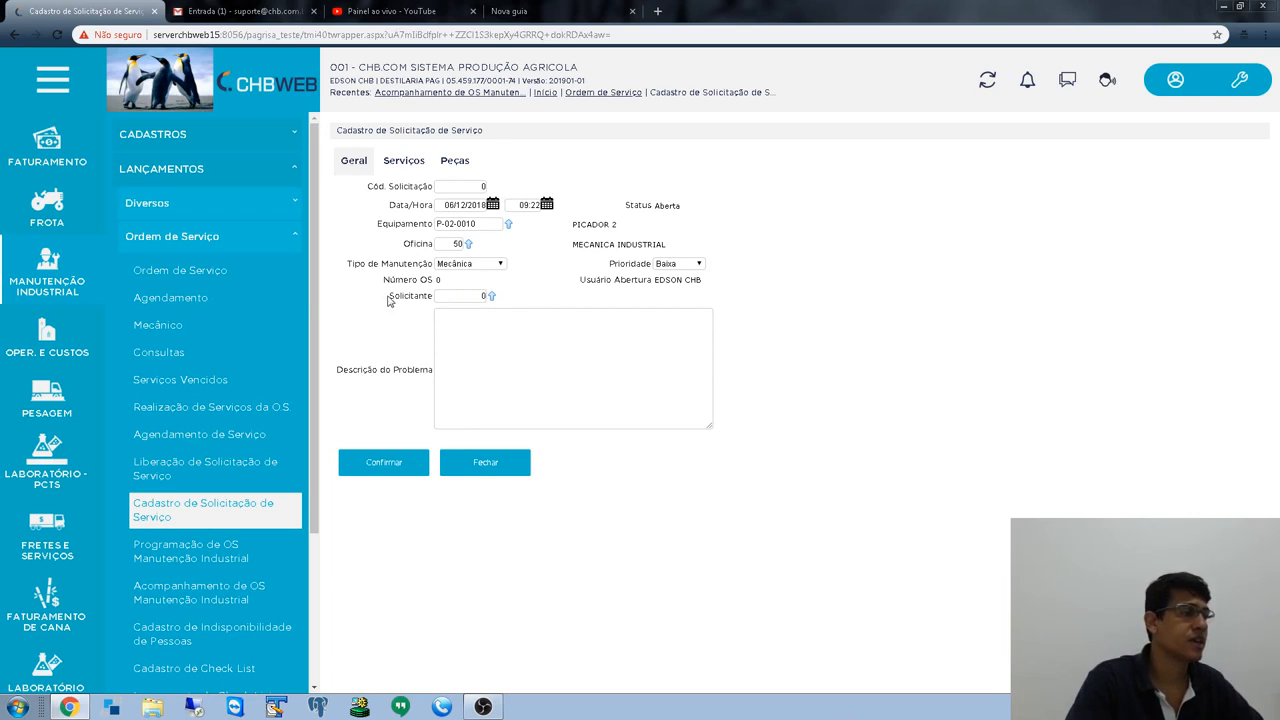
{"action": "left_click_drag", "start_coordinate": [389, 298], "coordinate": [446, 289]}
{"action": "left_click", "coordinate": [537, 310]}
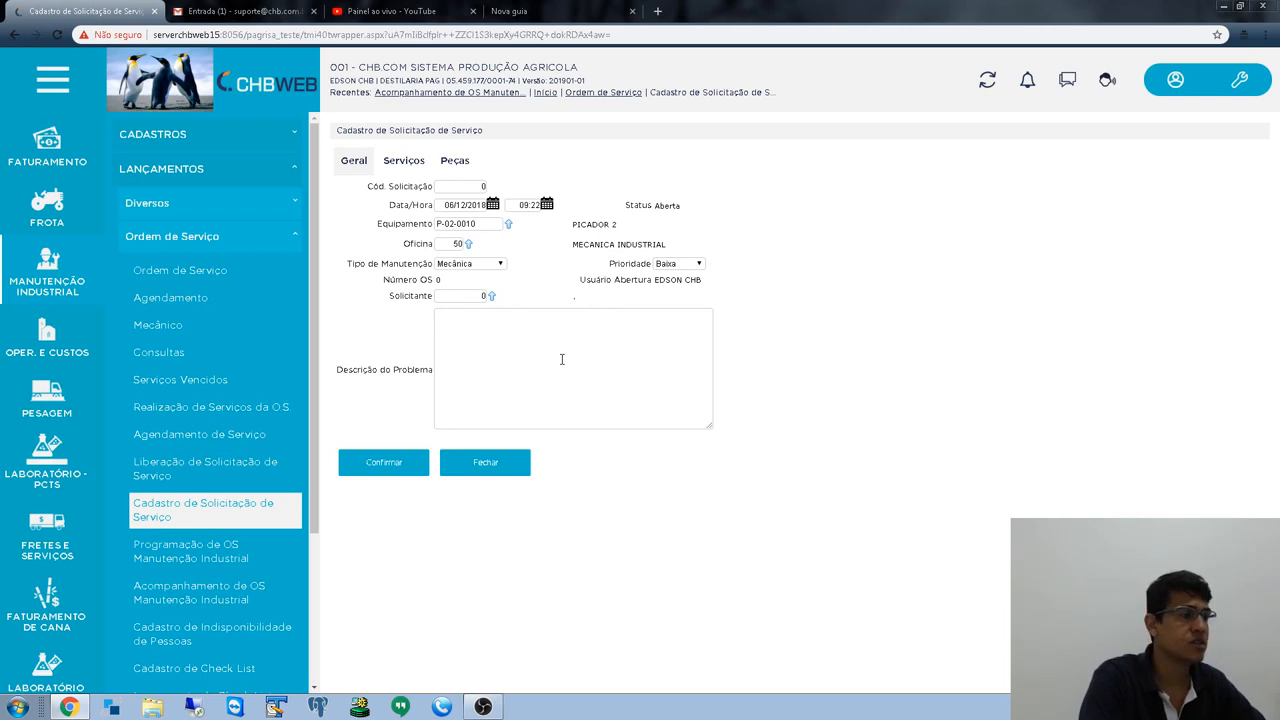
{"action": "type", "text": "Equipa"}
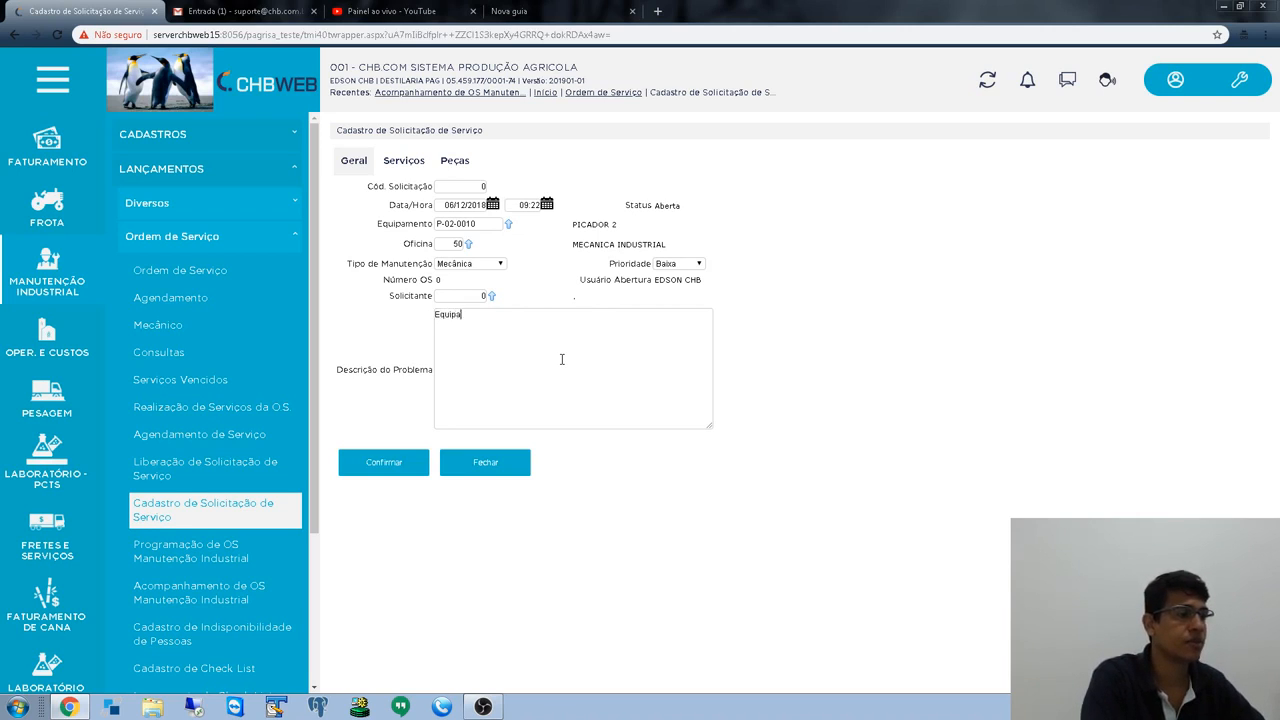
{"action": "type", "text": "mento com baru"}
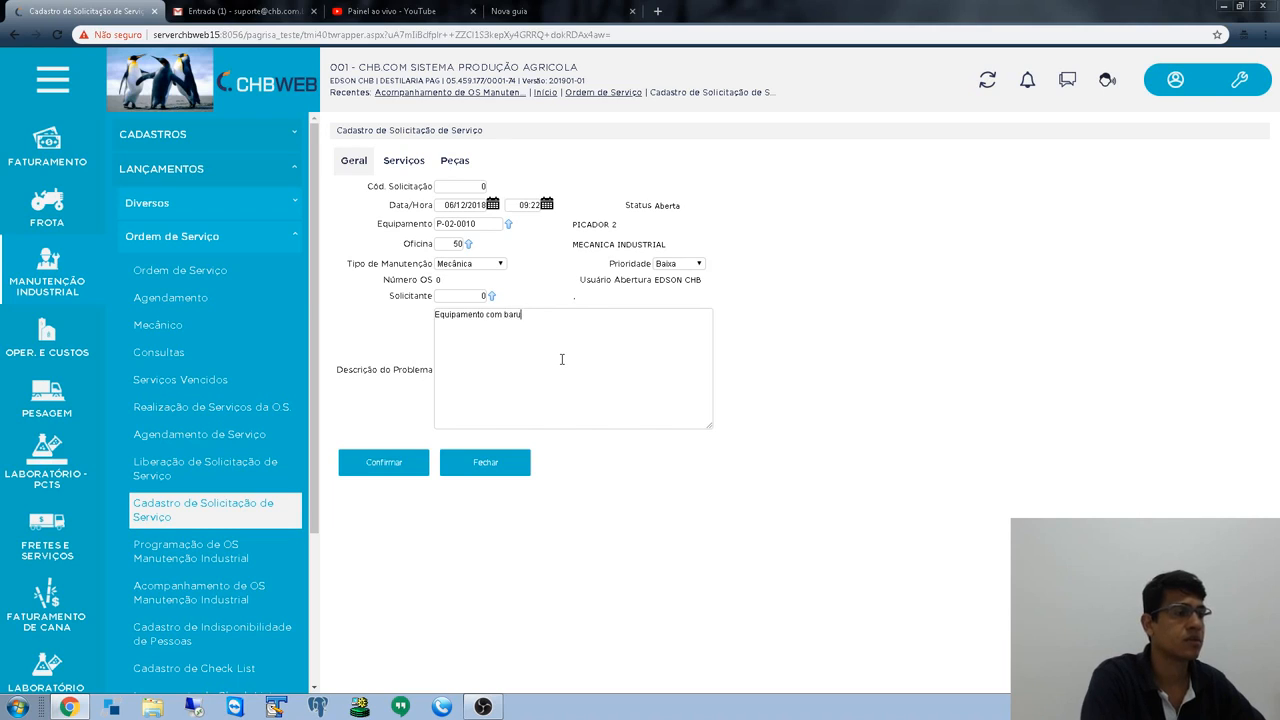
{"action": "type", "text": "lho nos ro"}
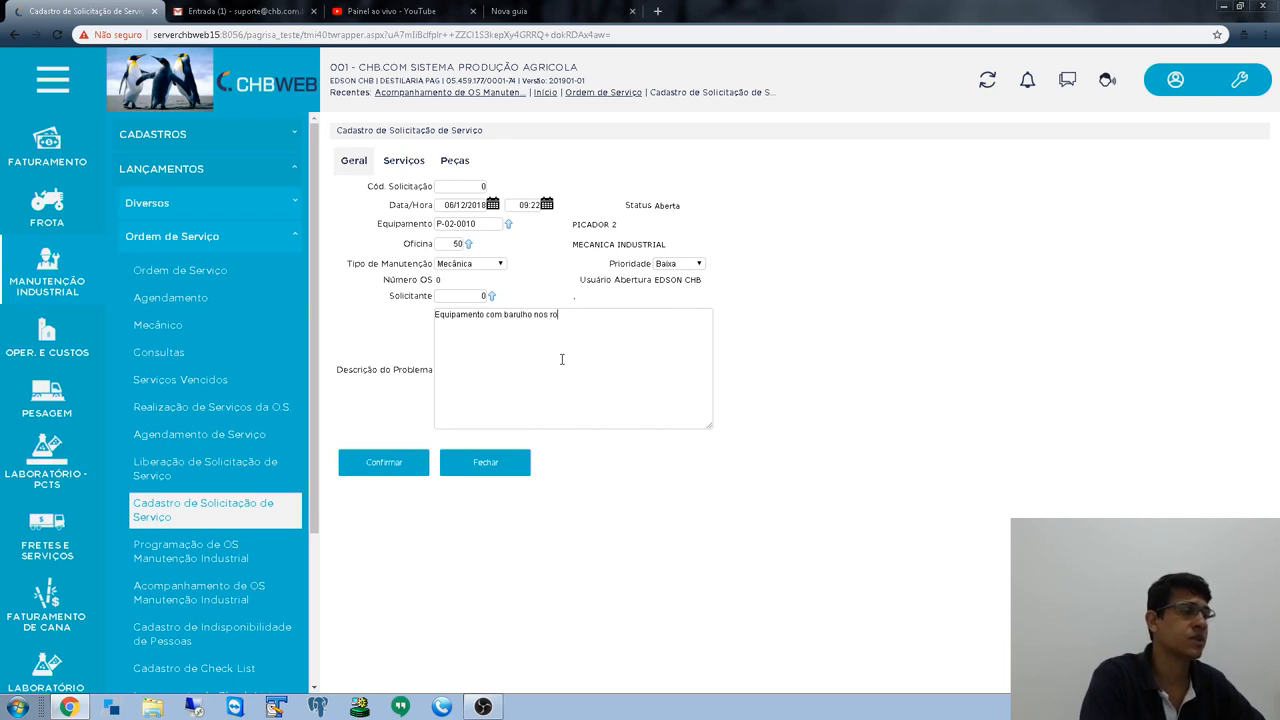
{"action": "type", "text": "lamentos"}
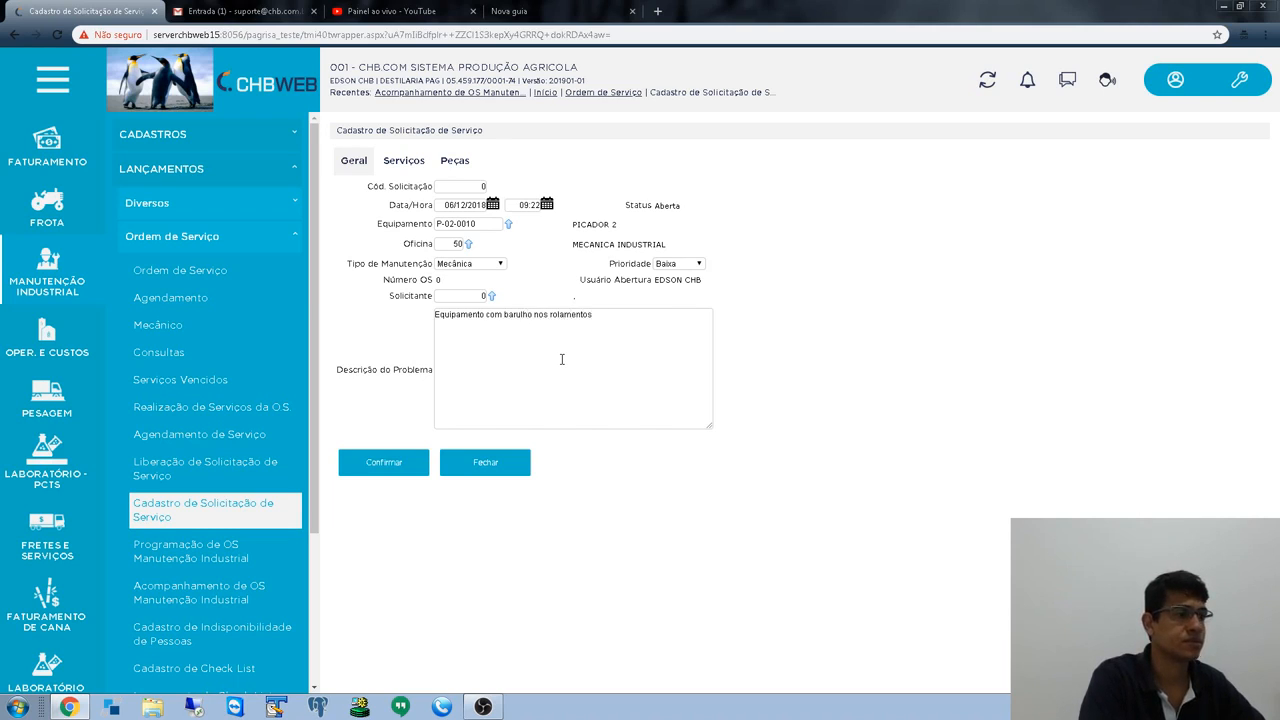
{"action": "key", "text": "Tab"}
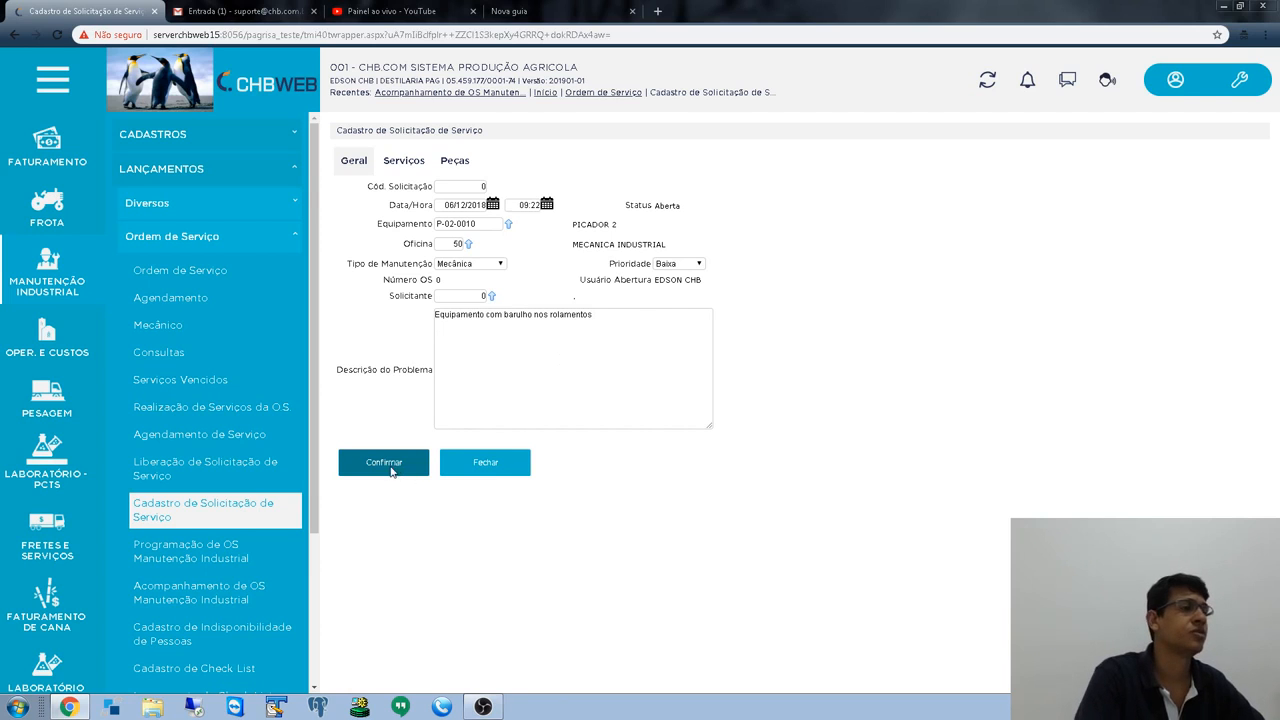
- Confirm the PICADOR 2 request to save it, then close the form
{"action": "left_click", "coordinate": [390, 470]}
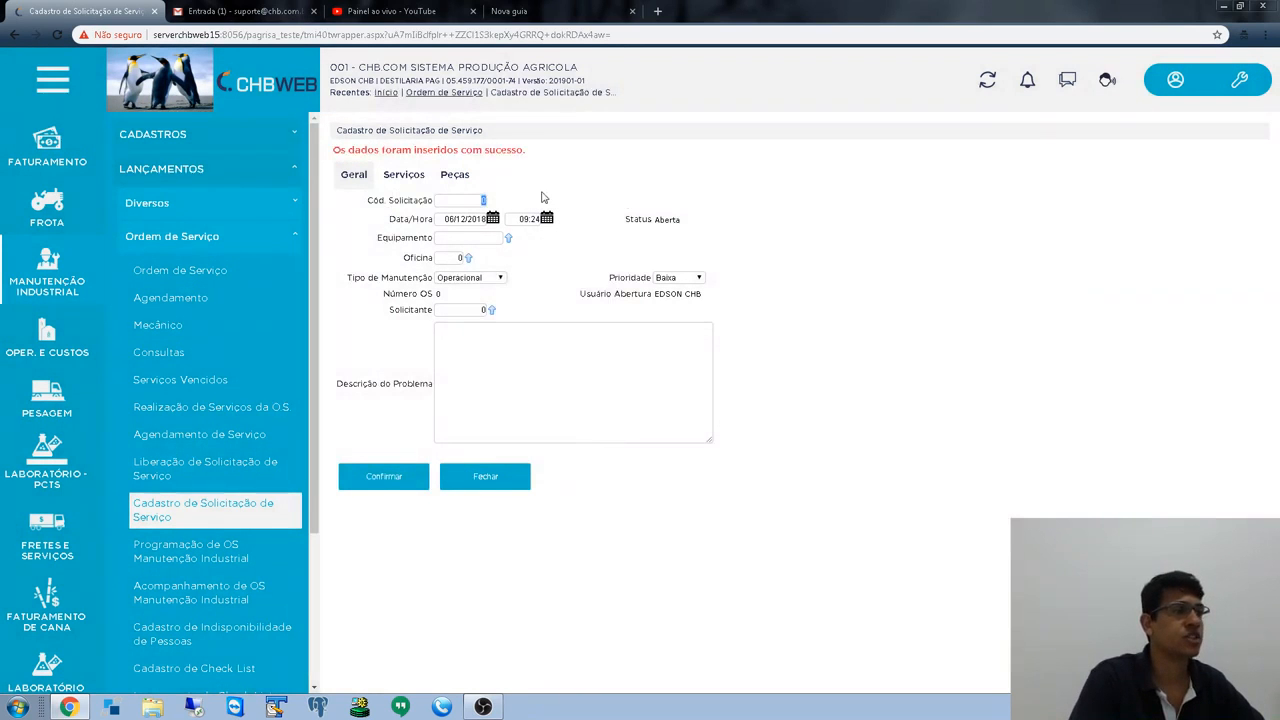
{"action": "left_click", "coordinate": [488, 472]}
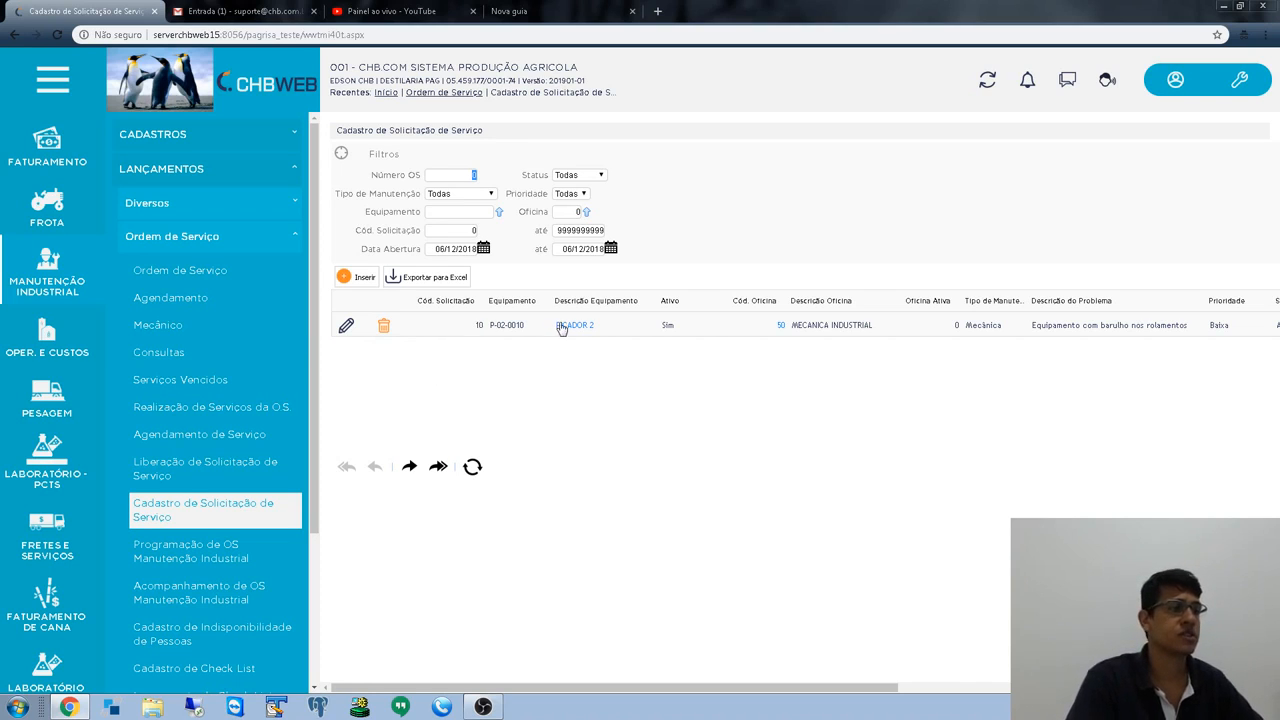
- Insert a new request for equipment P-02-0007 (CUSH-CUSH DE PALHA)
{"action": "left_click", "coordinate": [363, 279]}
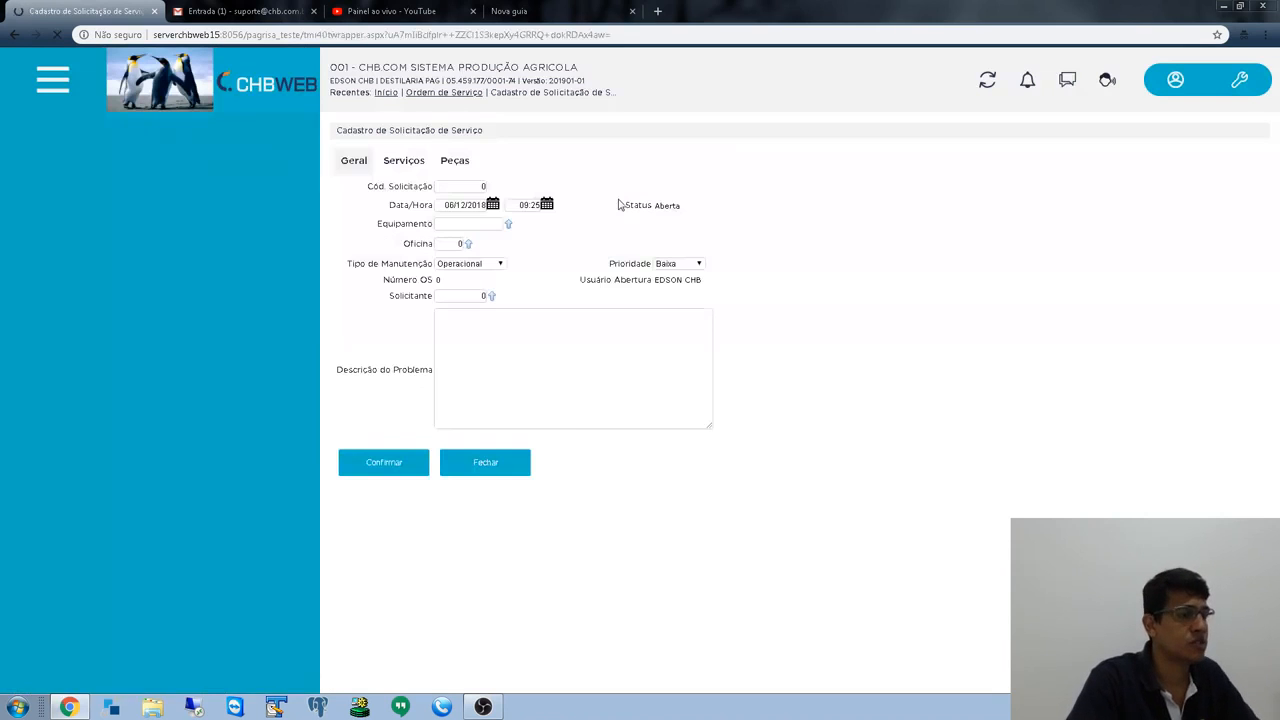
{"action": "key", "text": "Tab"}
{"action": "key", "text": "Tab"}
{"action": "key", "text": "Tab"}
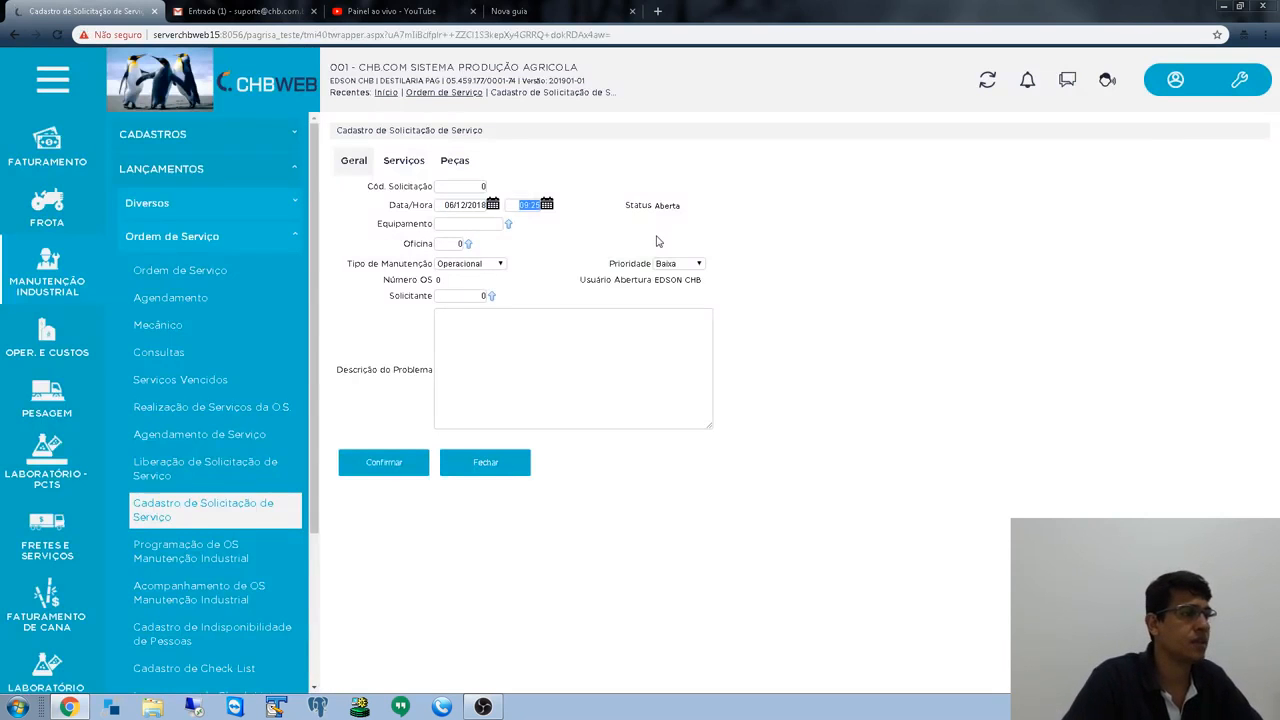
{"action": "left_click", "coordinate": [509, 224]}
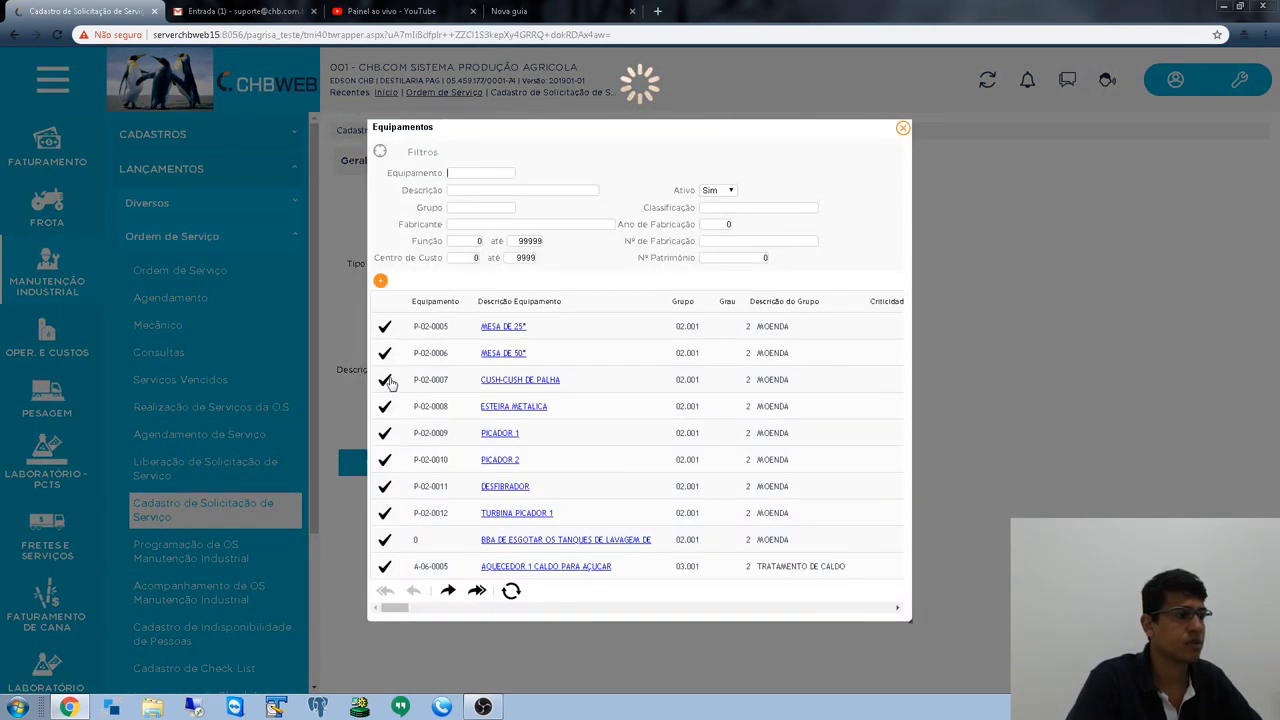
{"action": "left_click", "coordinate": [386, 380]}
{"action": "key", "text": "Tab"}
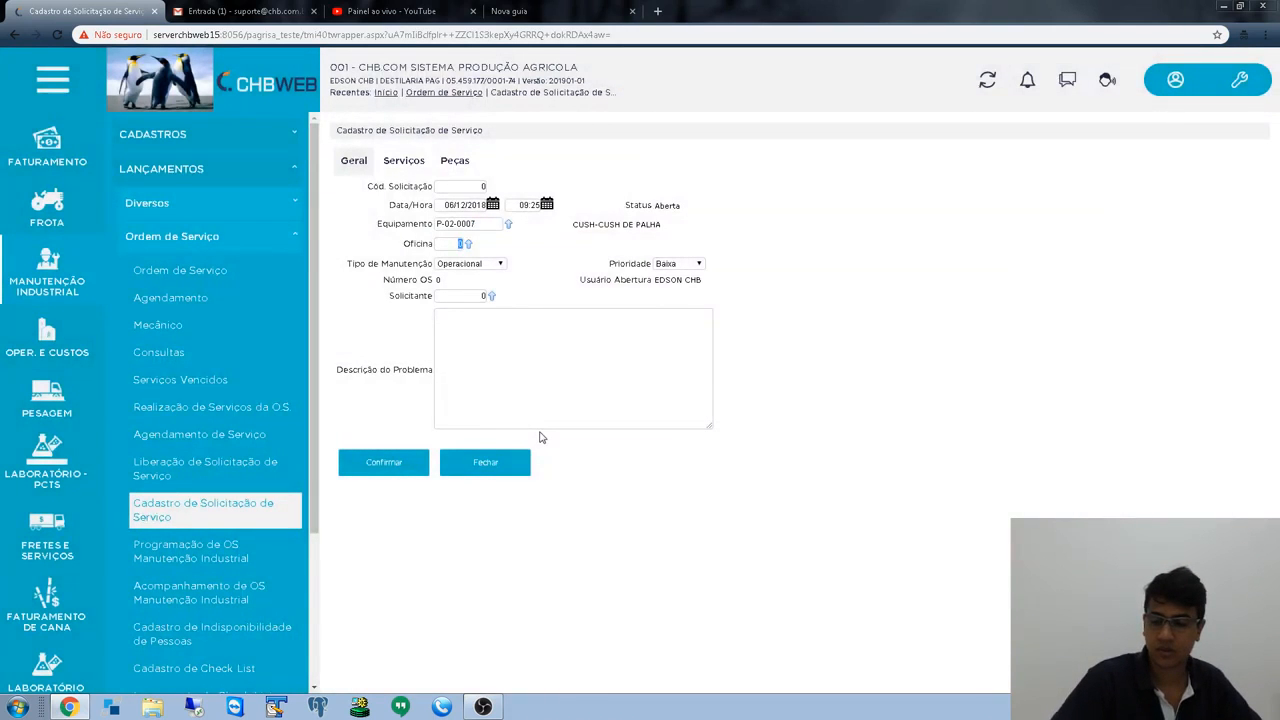
- Set workshop 50, maintenance type Elétrica and priority Alta
{"action": "key", "text": "Tab"}
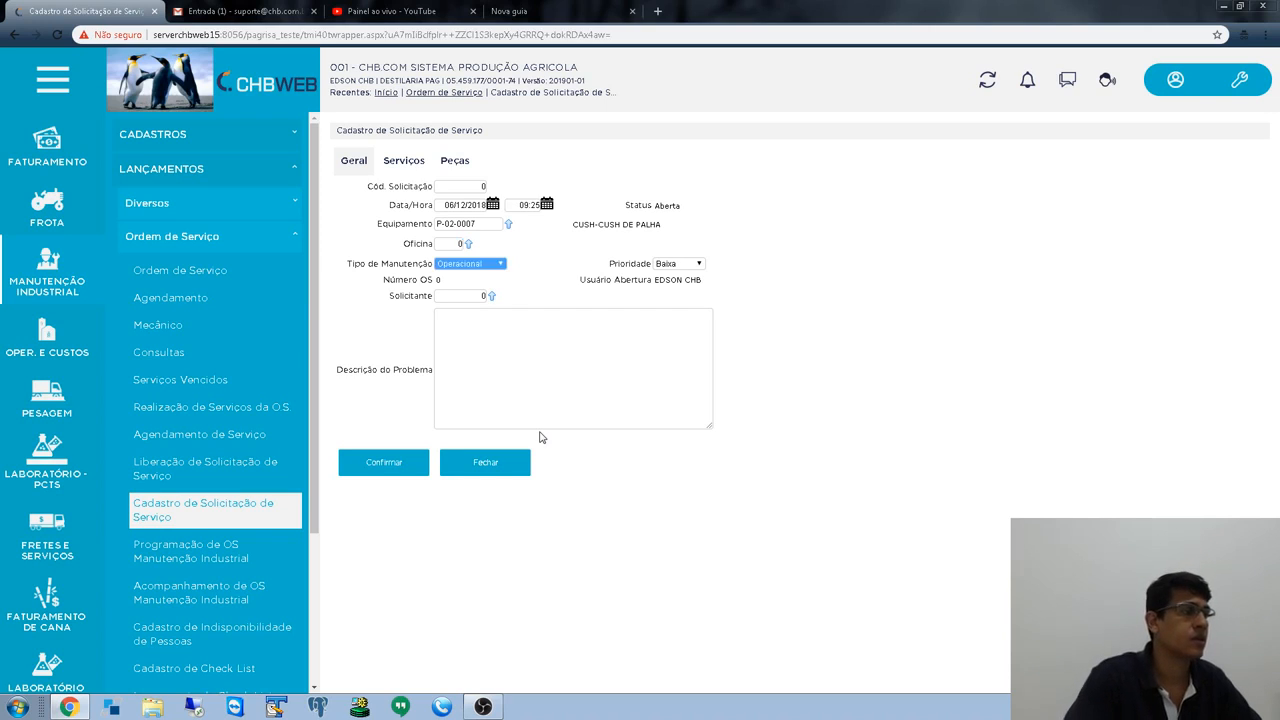
{"action": "left_click", "coordinate": [452, 247]}
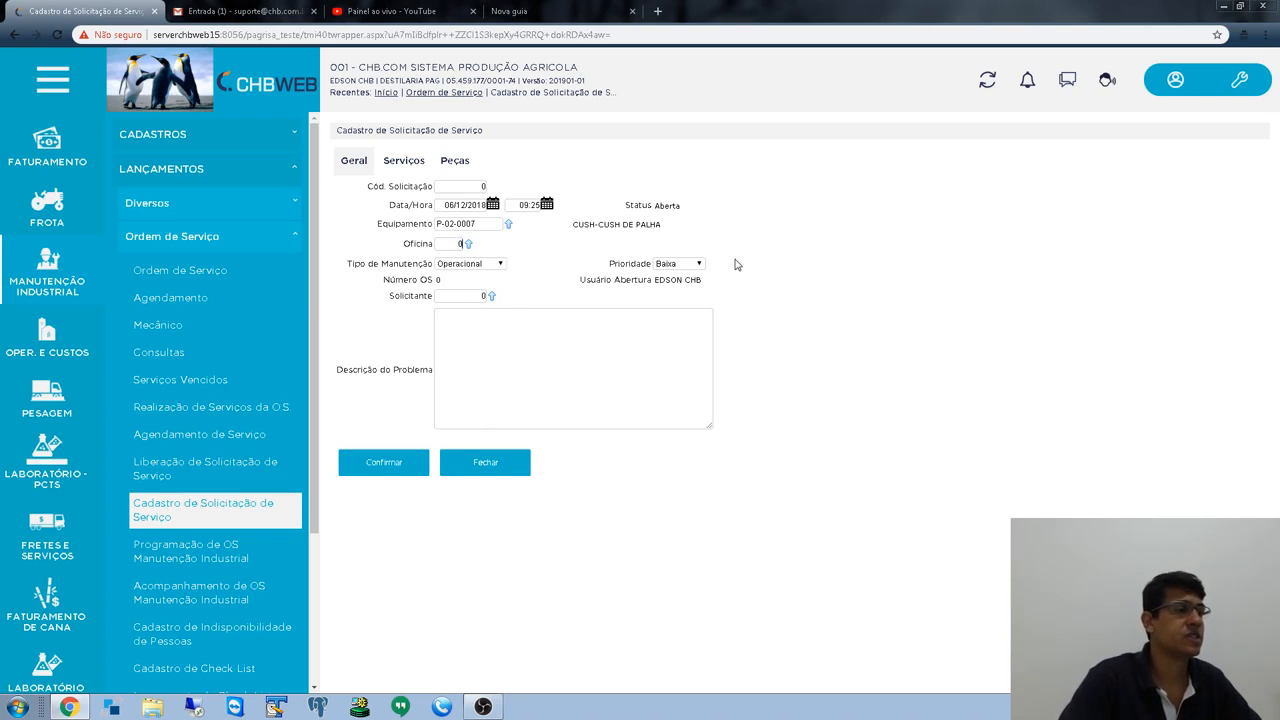
{"action": "type", "text": "5"}
{"action": "key", "text": "Tab"}
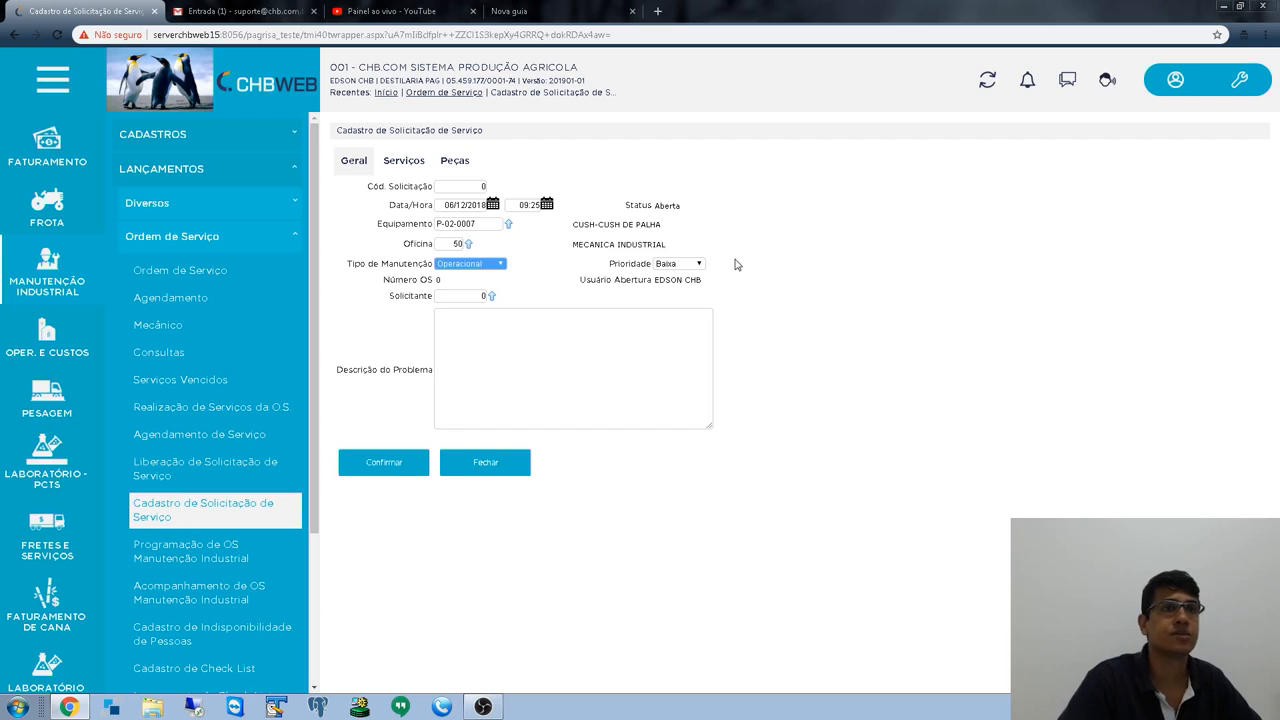
{"action": "left_click", "coordinate": [492, 266]}
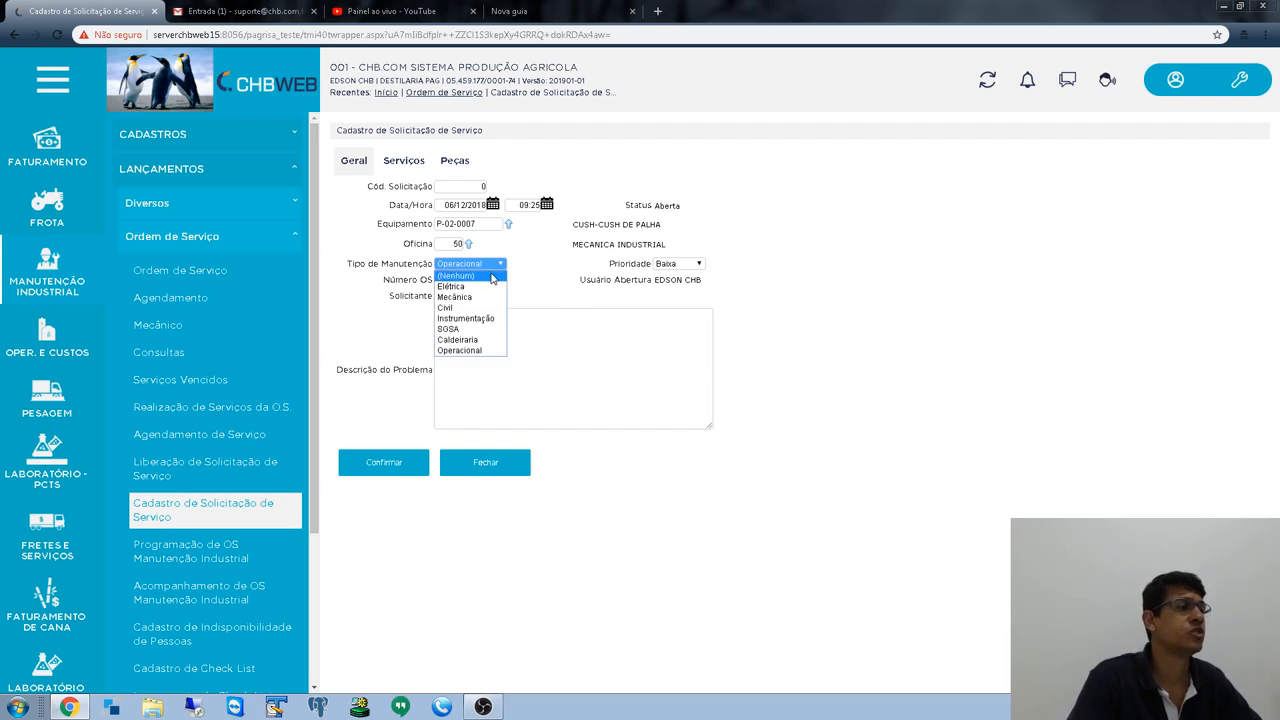
{"action": "left_click", "coordinate": [478, 286]}
{"action": "key", "text": "Tab"}
{"action": "left_click", "coordinate": [678, 263]}
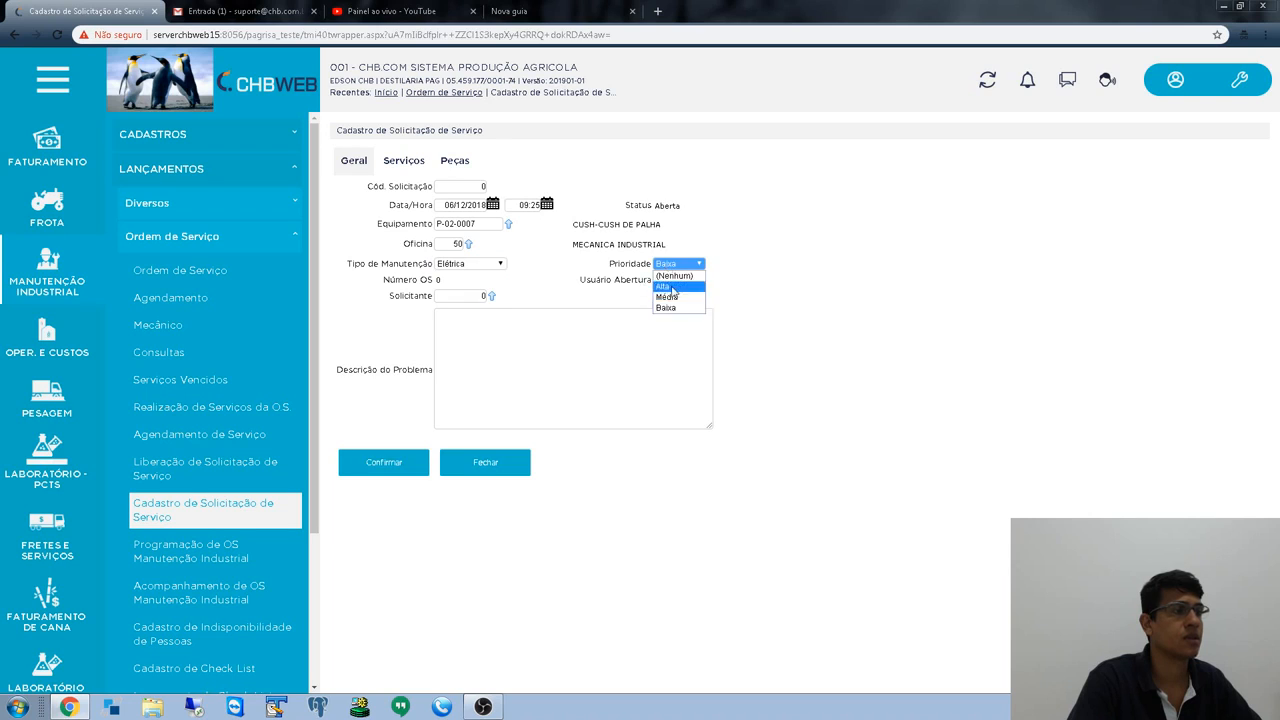
{"action": "left_click", "coordinate": [686, 307]}
{"action": "key", "text": "Tab"}
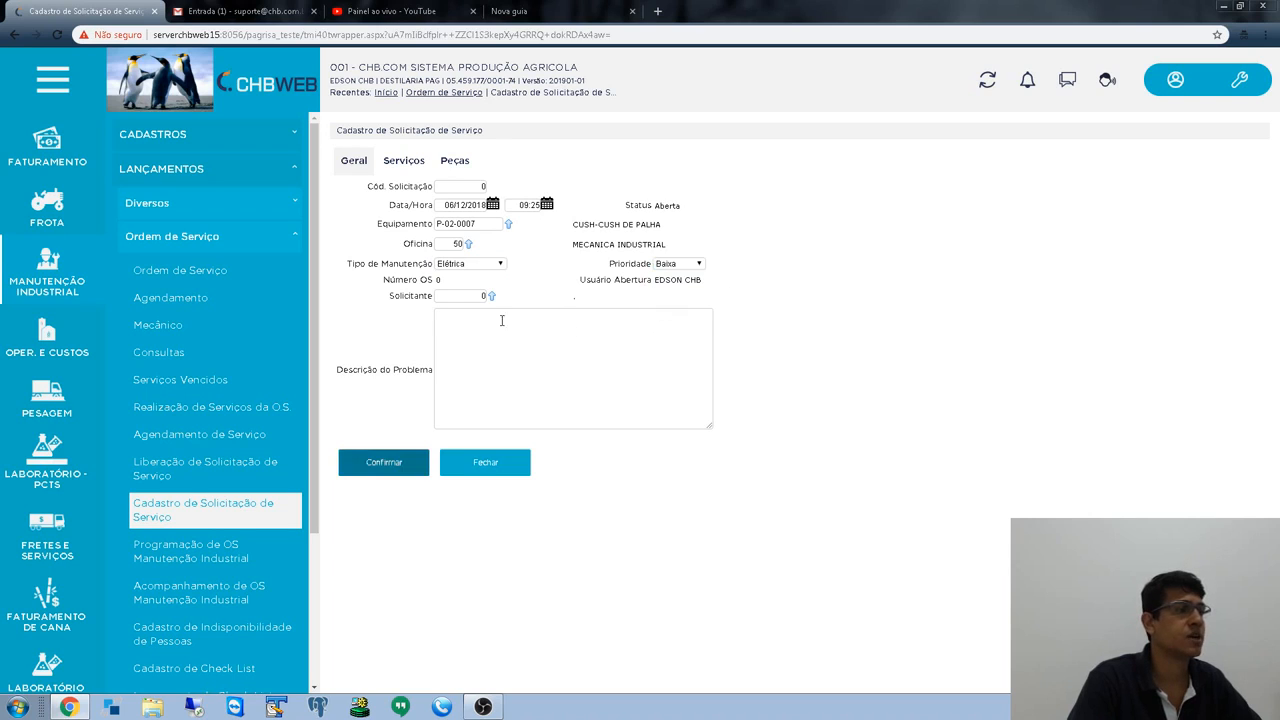
{"action": "key", "text": "shift+Tab"}
{"action": "left_click", "coordinate": [678, 263]}
{"action": "left_click", "coordinate": [680, 280]}
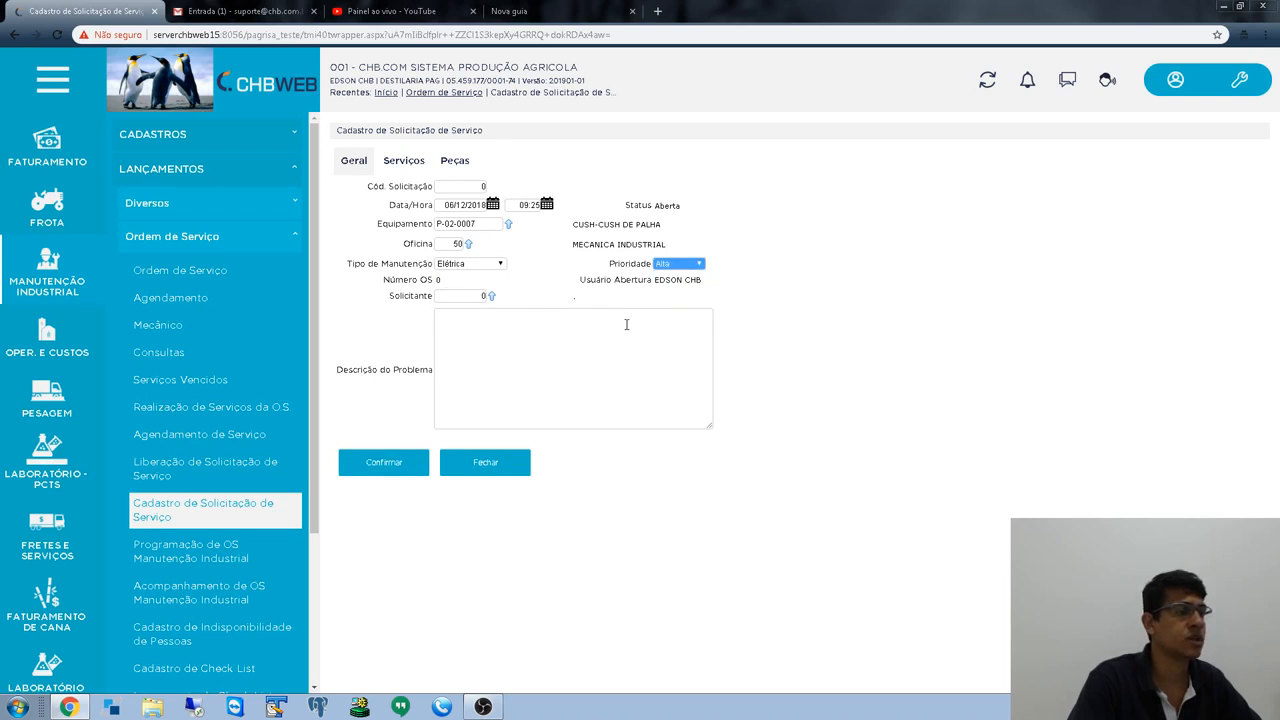
- Describe the problem as 'Equipamento com vazamento' and save the request
{"action": "left_click", "coordinate": [551, 341]}
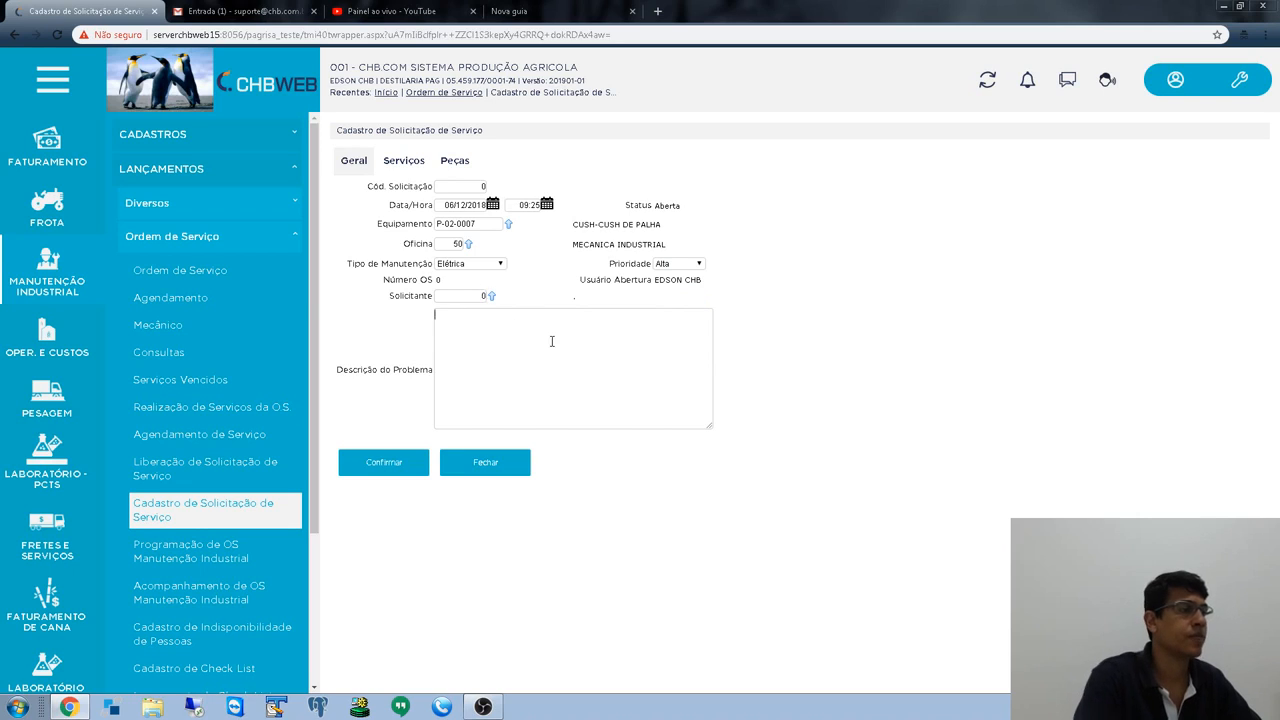
{"action": "type", "text": "Equipamento com vazament"}
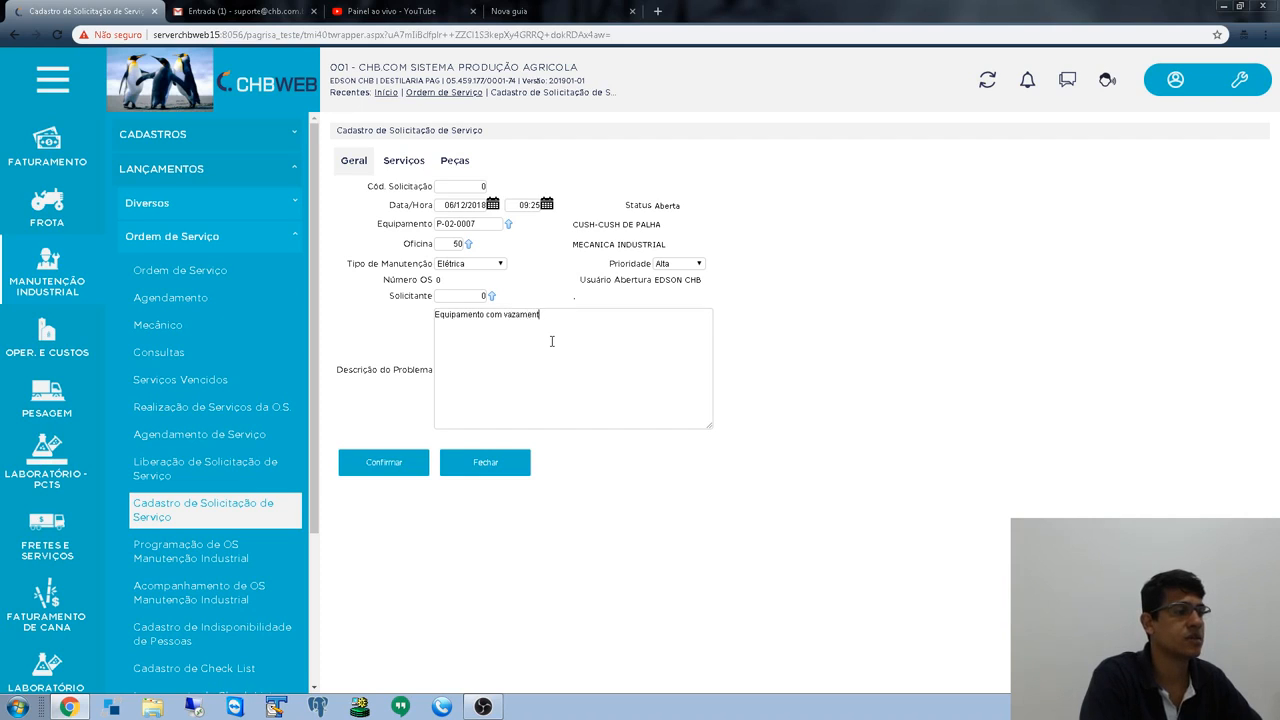
{"action": "type", "text": "o"}
{"action": "key", "text": "Tab"}
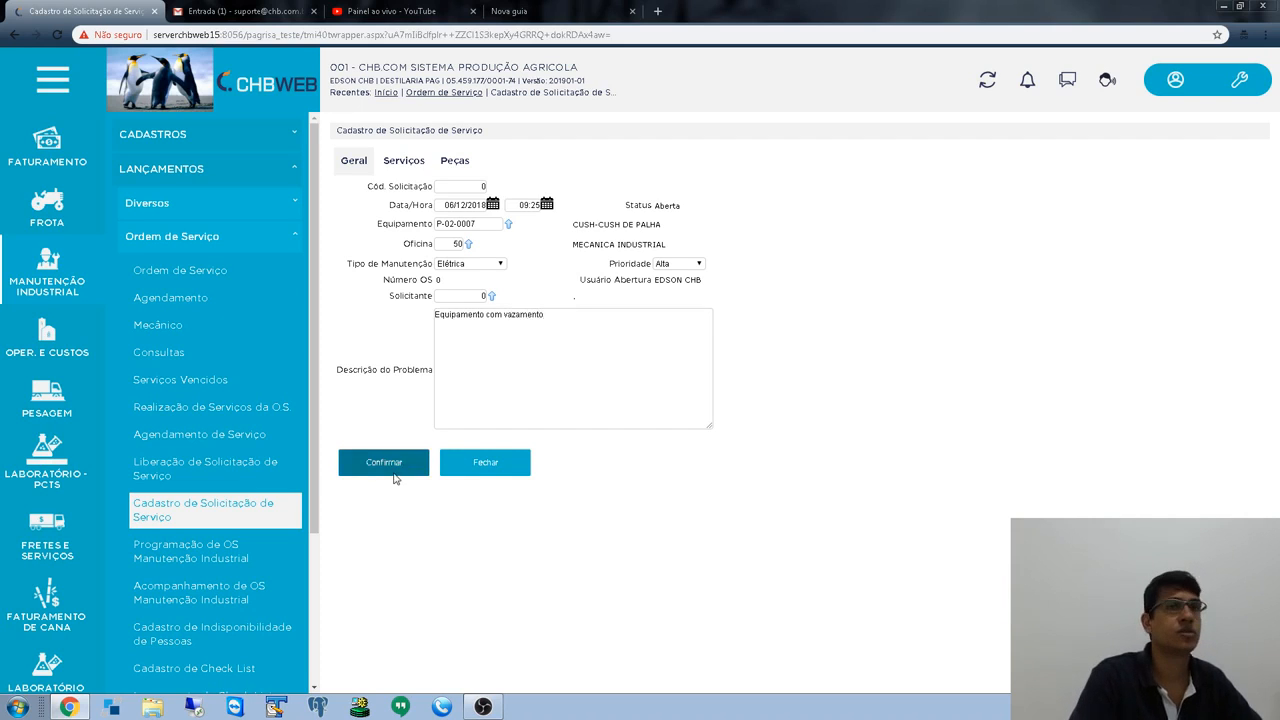
{"action": "left_click", "coordinate": [392, 470]}
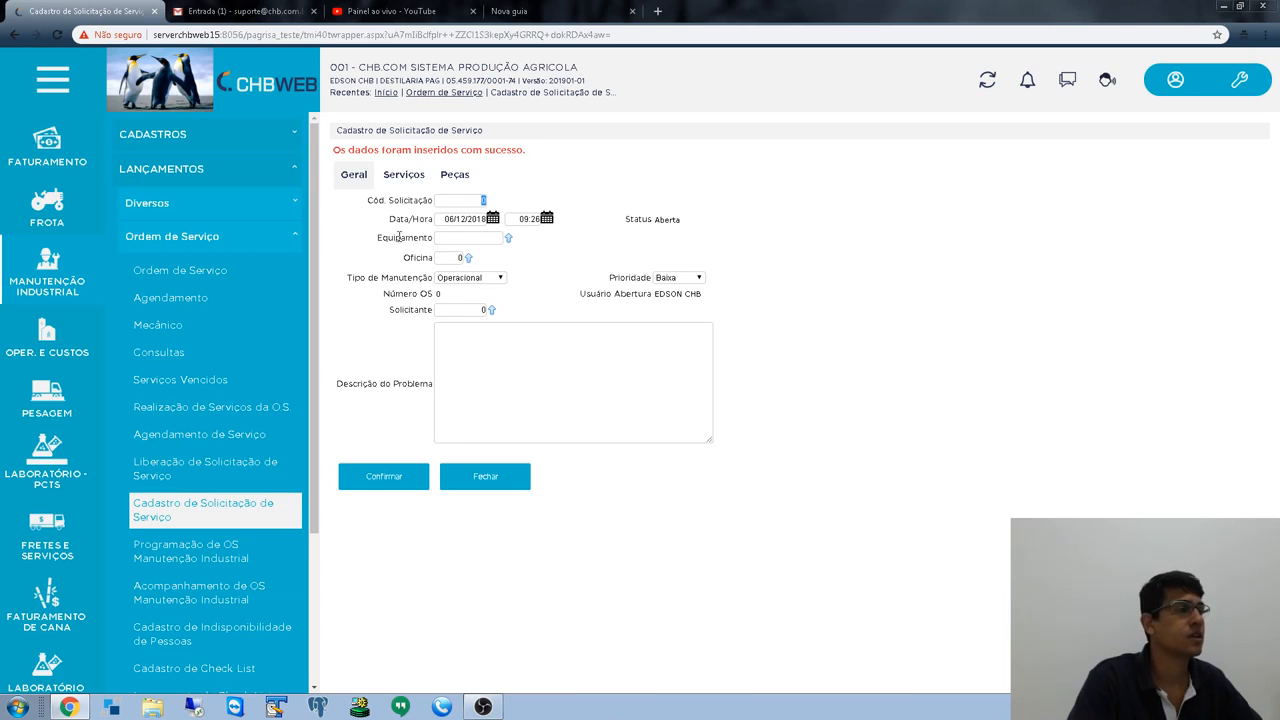
{"action": "left_click", "coordinate": [485, 480]}
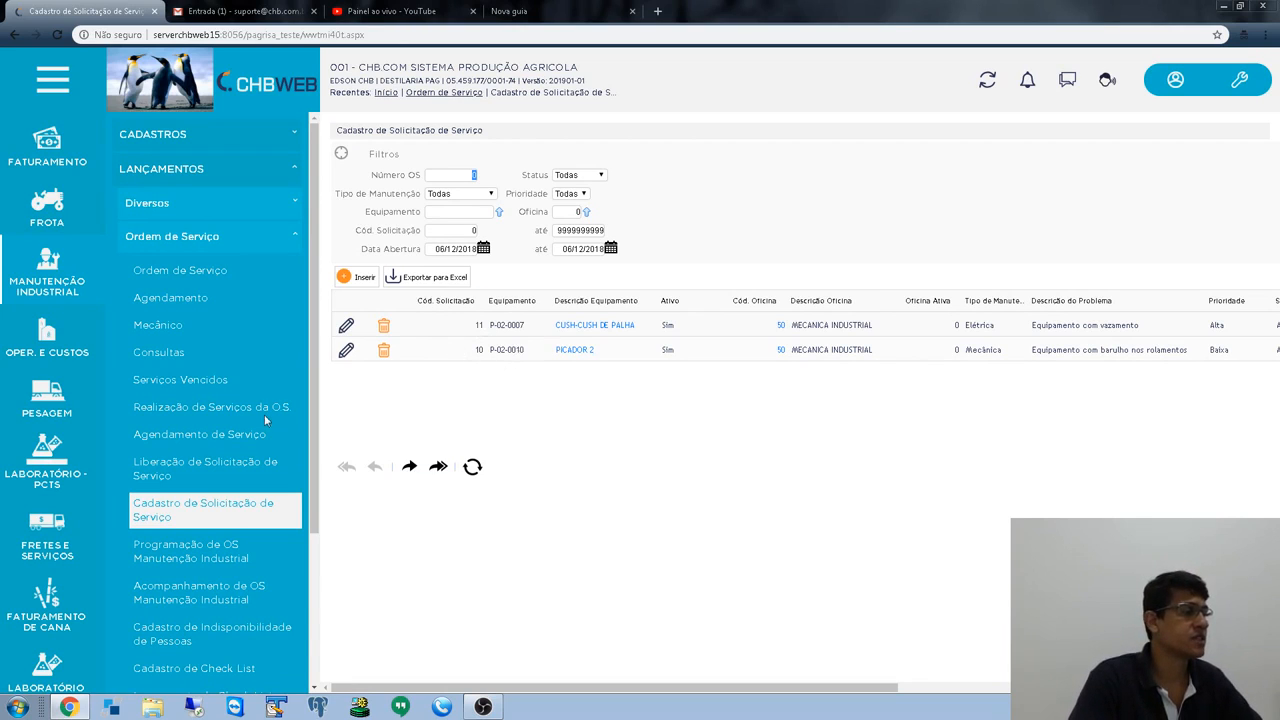
- Open Liberação de Solicitação de Serviço from the Ordem de Serviço menu
{"action": "scroll", "coordinate": [180, 475], "scroll_direction": "down", "scroll_amount": 2}
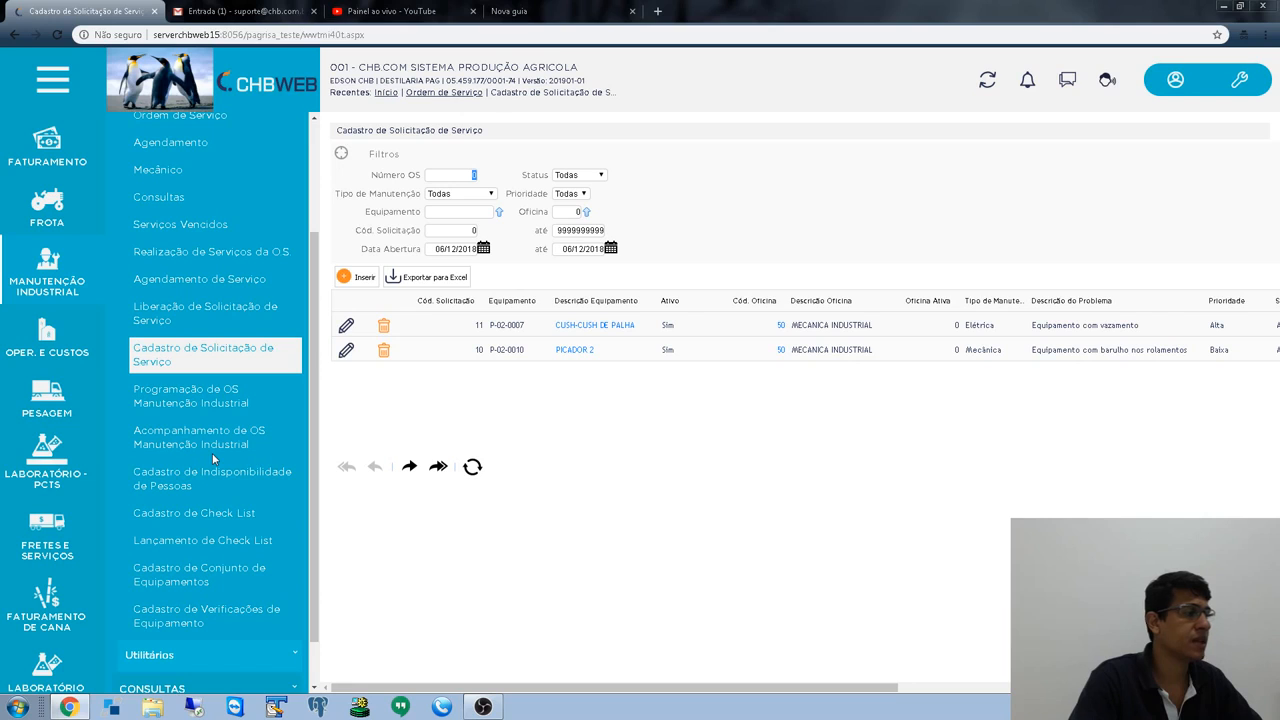
{"action": "left_click", "coordinate": [207, 312]}
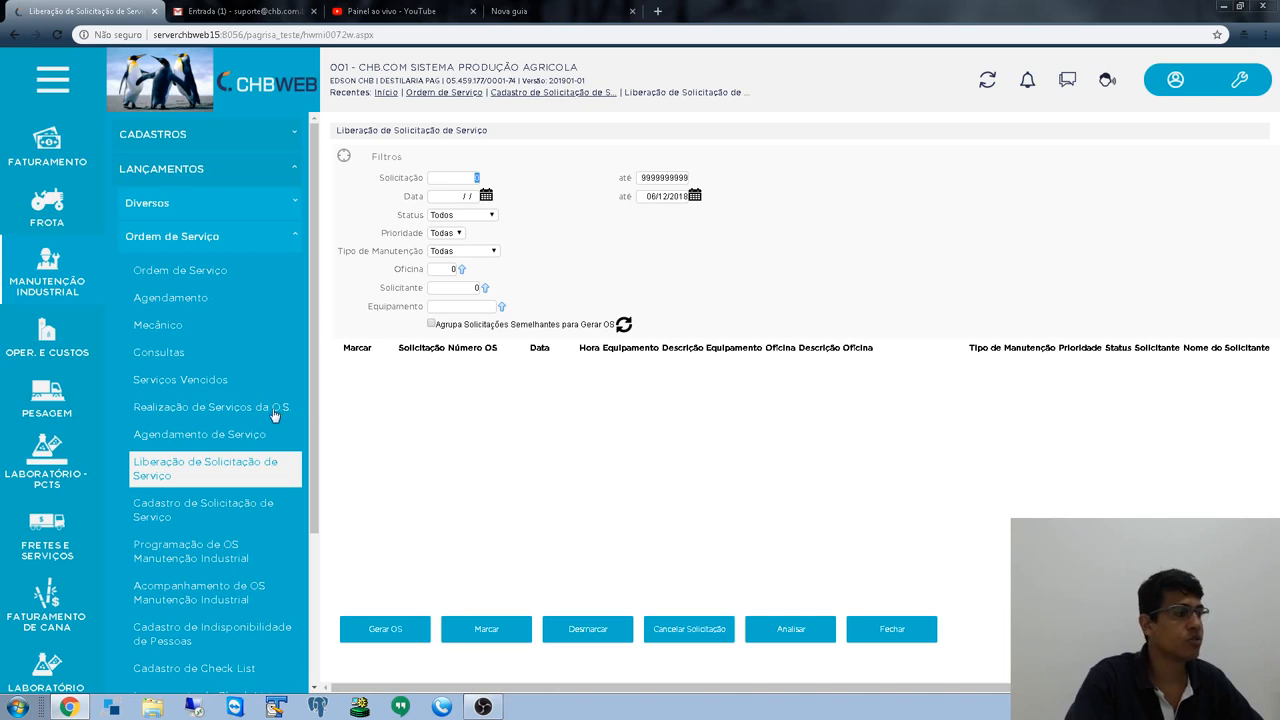
{"action": "scroll", "coordinate": [32, 130], "scroll_direction": "up", "scroll_amount": 5}
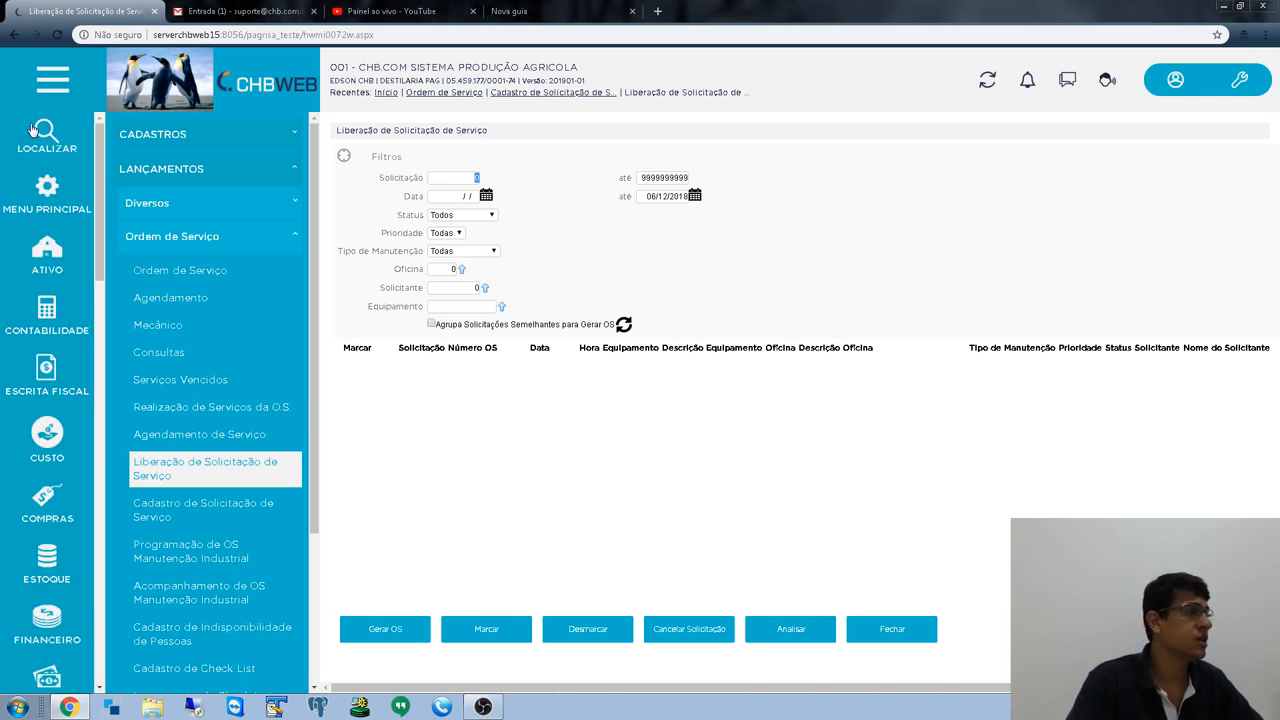
- Open the MECANICA INDUSTRIAL workshop from Cadastros Gerais > Oficinas
{"action": "left_click", "coordinate": [47, 195]}
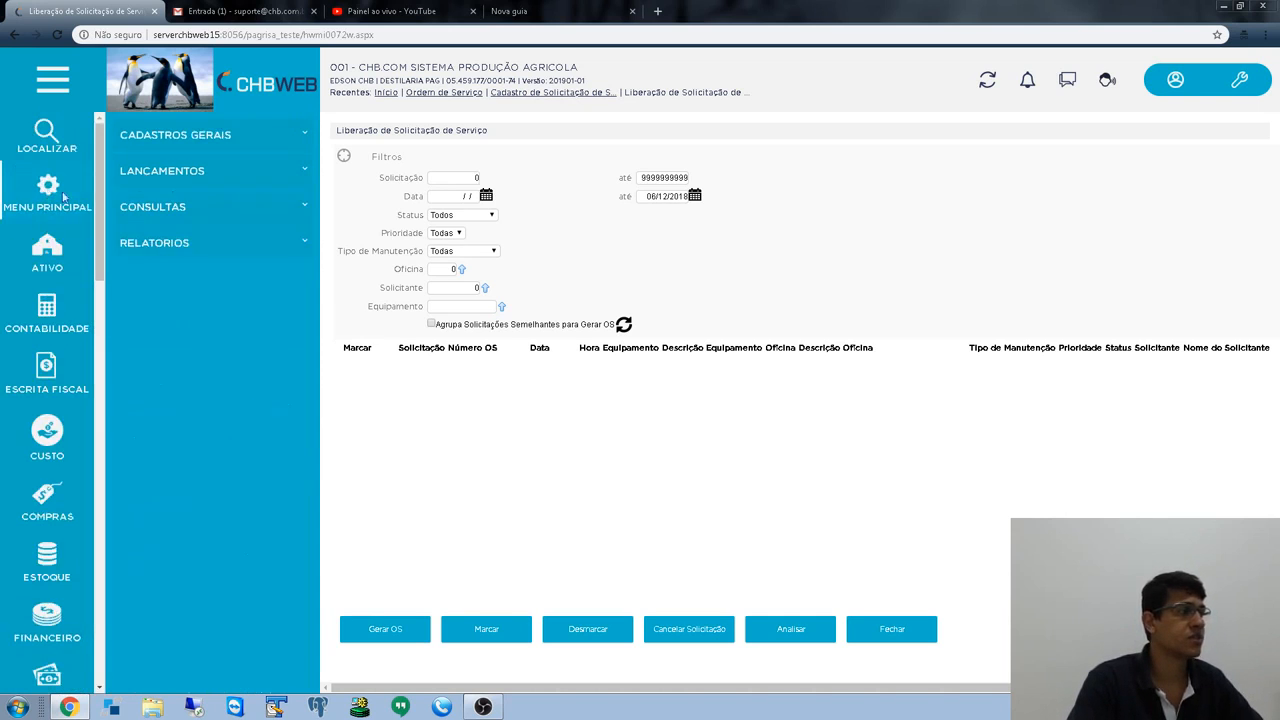
{"action": "left_click", "coordinate": [165, 148]}
{"action": "scroll", "coordinate": [167, 360], "scroll_direction": "down", "scroll_amount": 5}
{"action": "scroll", "coordinate": [168, 362], "scroll_direction": "down", "scroll_amount": 3}
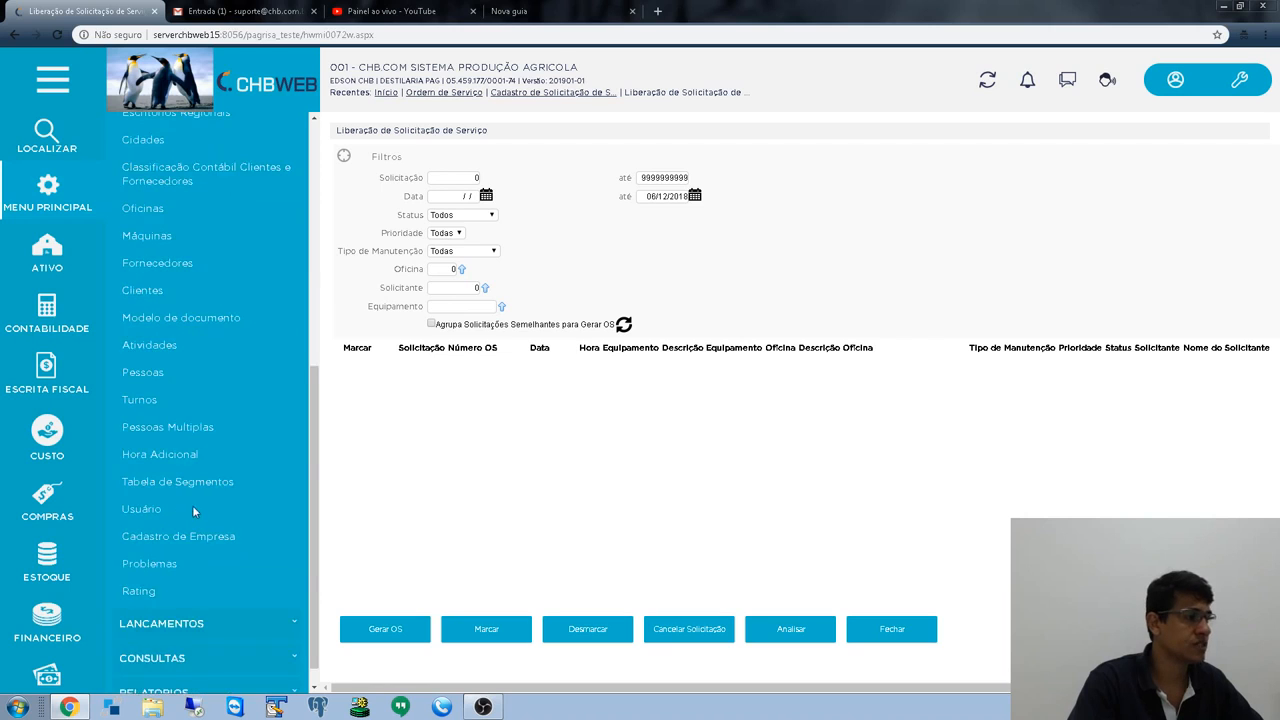
{"action": "left_click", "coordinate": [140, 210]}
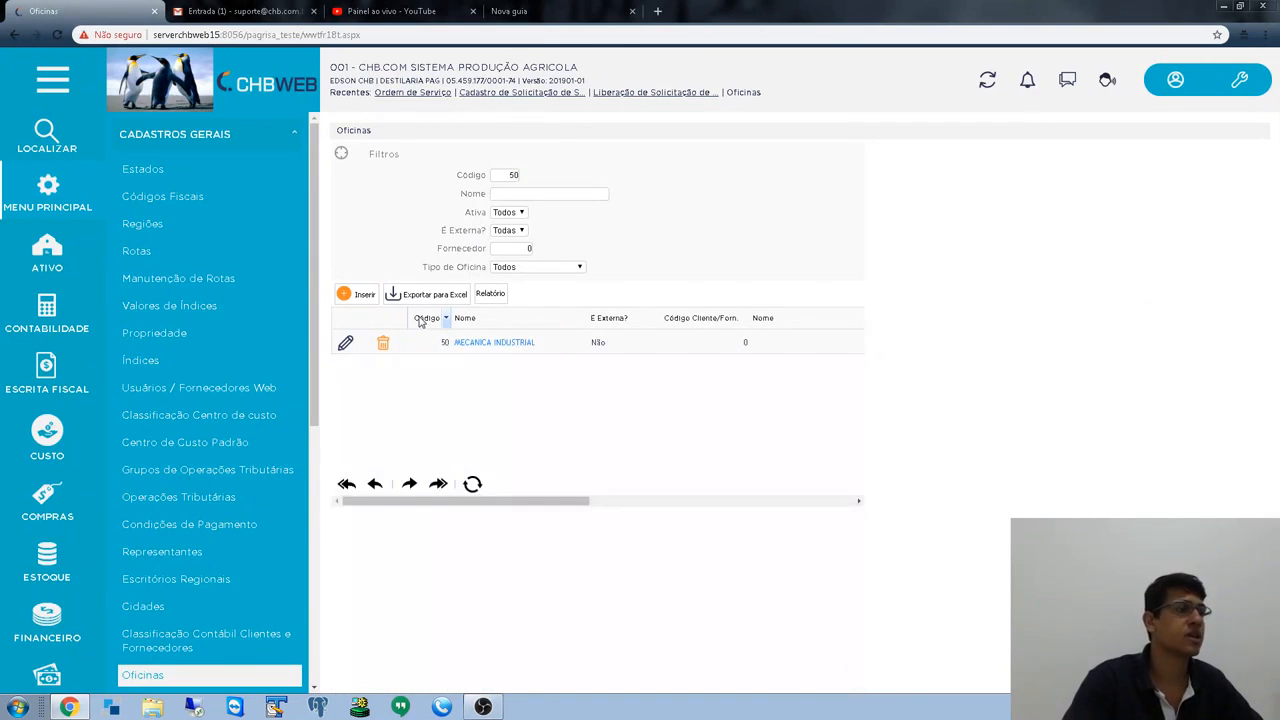
{"action": "left_click", "coordinate": [482, 350]}
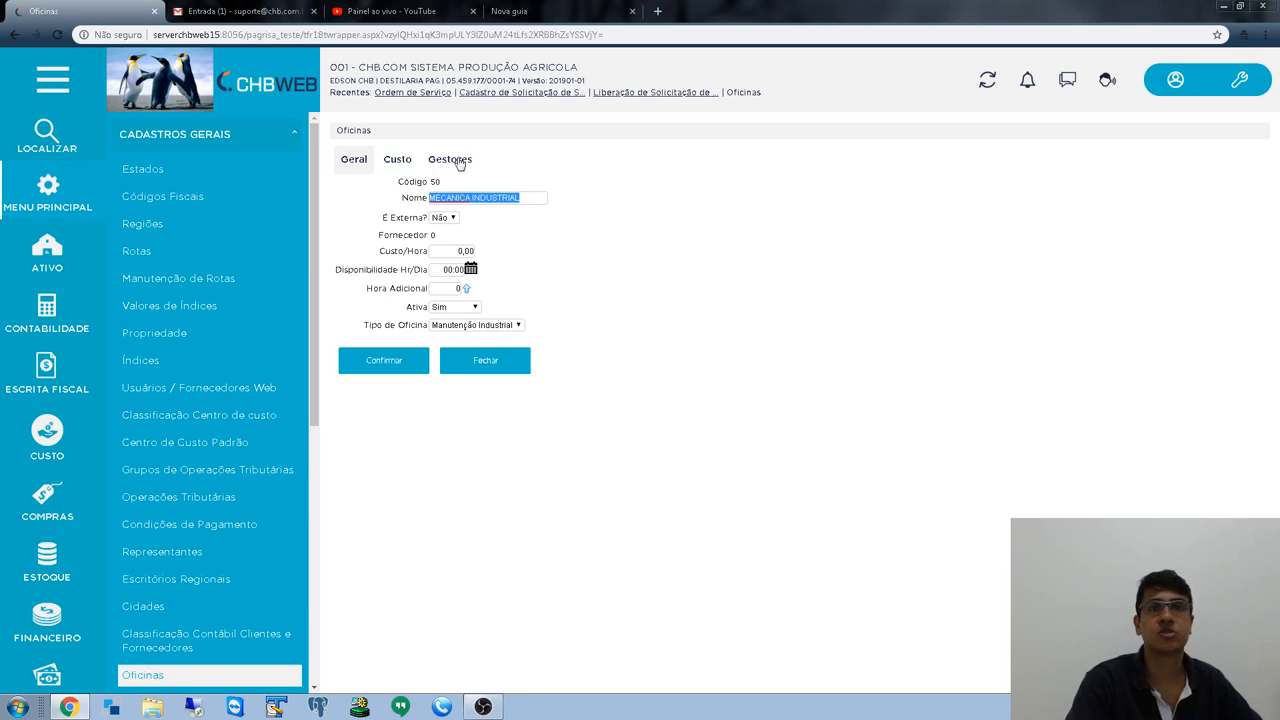
- Add a manager user in the Gestores tab and confirm the workshop
{"action": "left_click", "coordinate": [459, 162]}
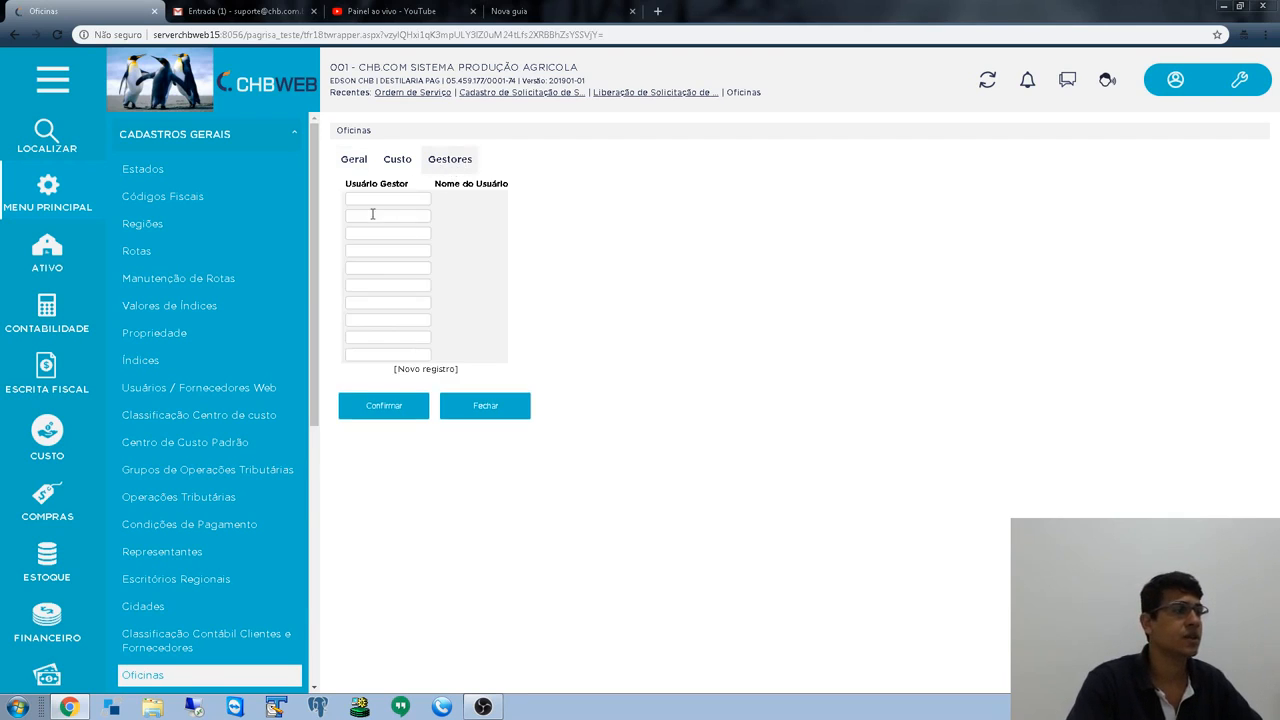
{"action": "left_click", "coordinate": [375, 197]}
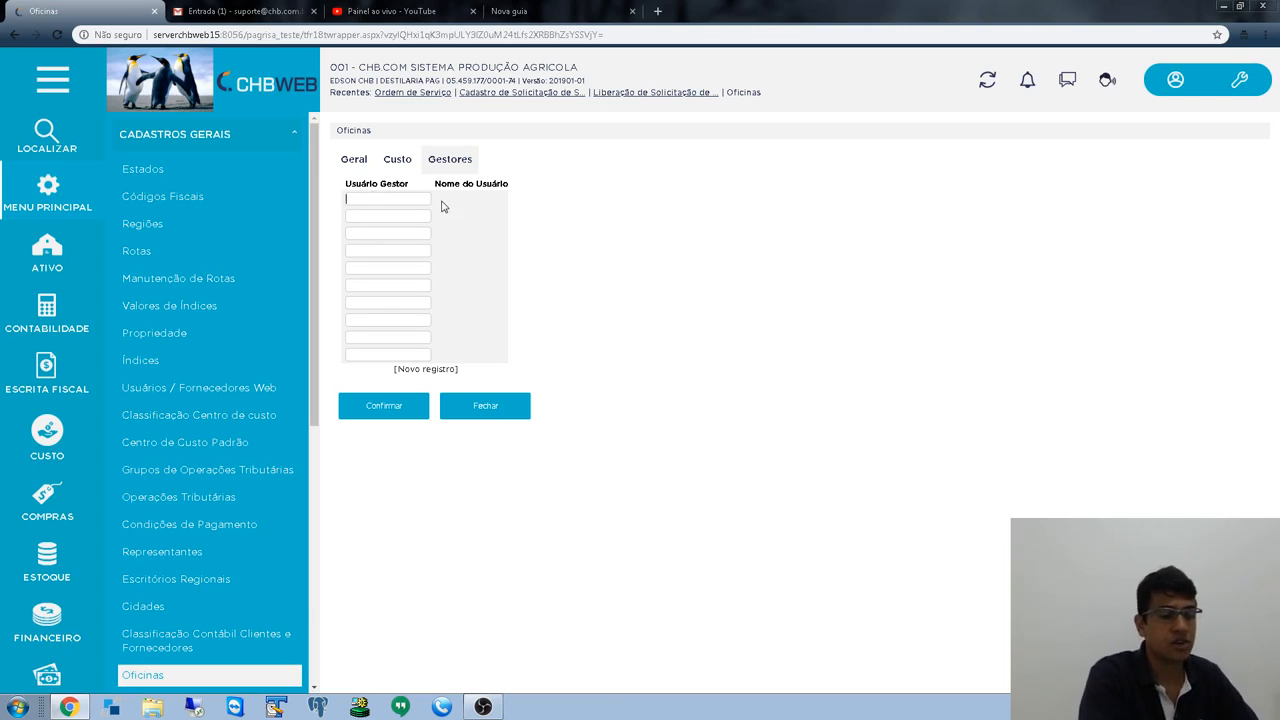
{"action": "key", "text": "Tab"}
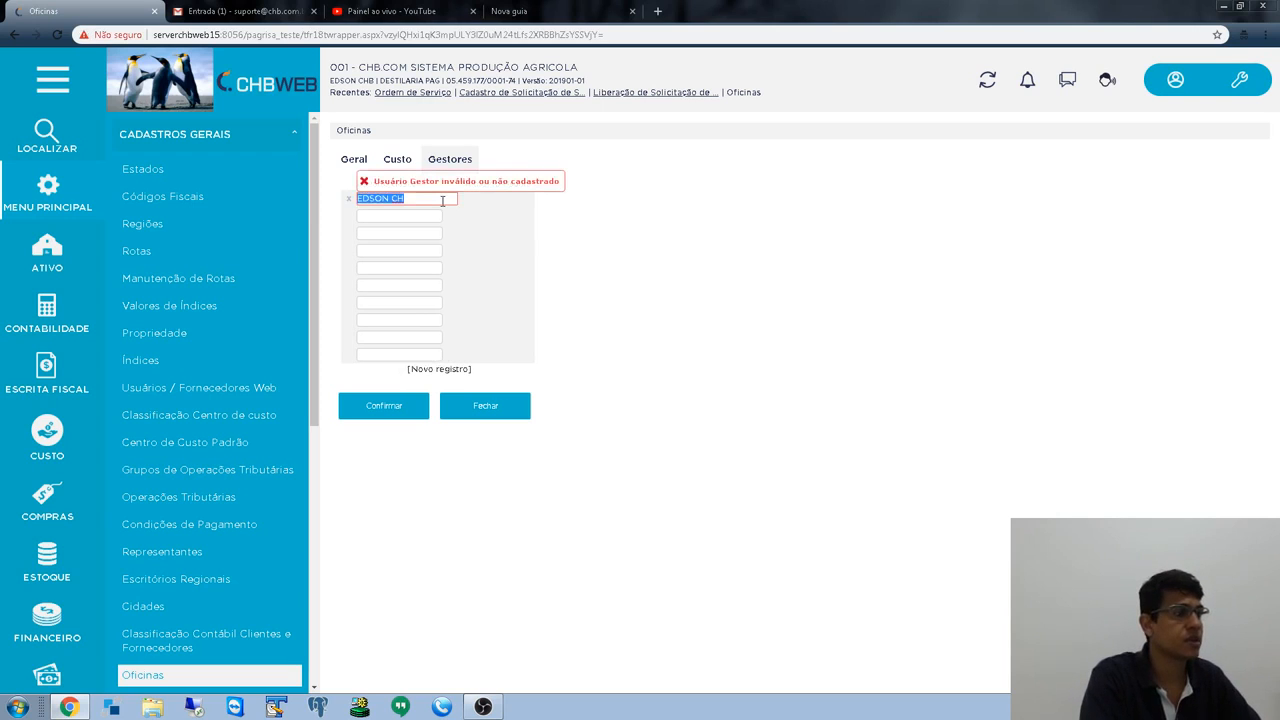
{"action": "key", "text": "End"}
{"action": "key", "text": "Tab"}
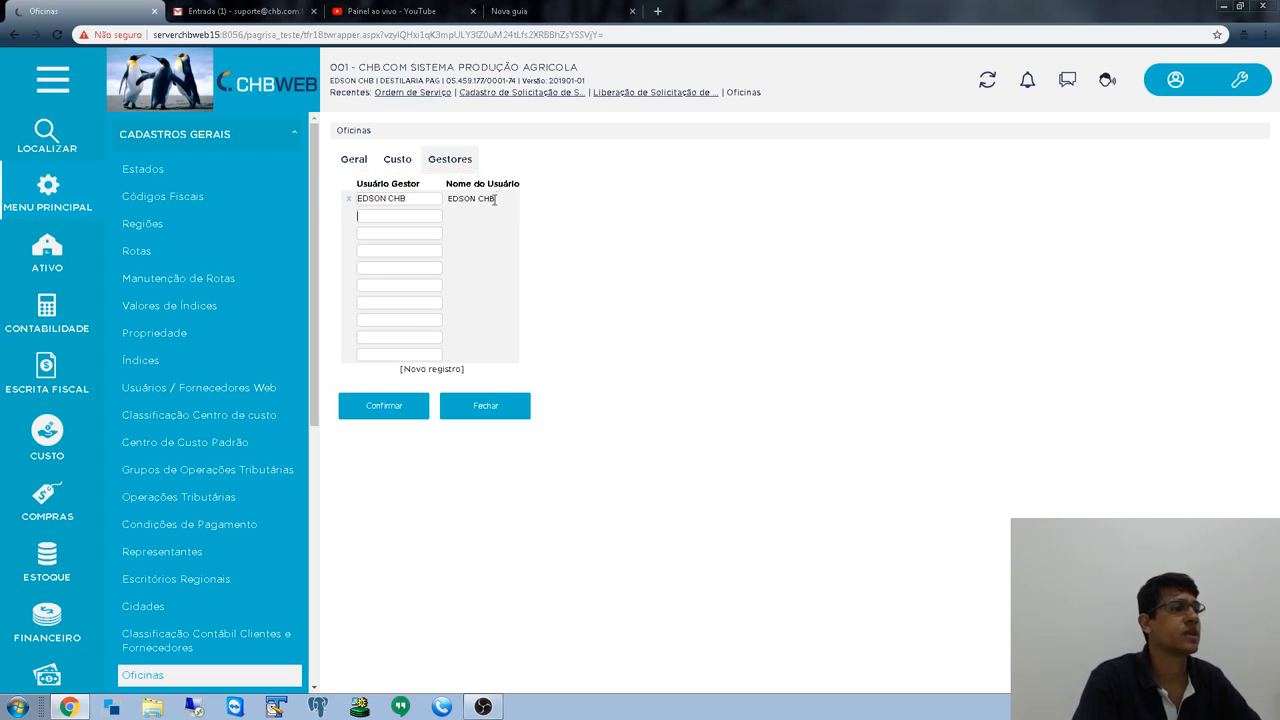
{"action": "left_click", "coordinate": [391, 409]}
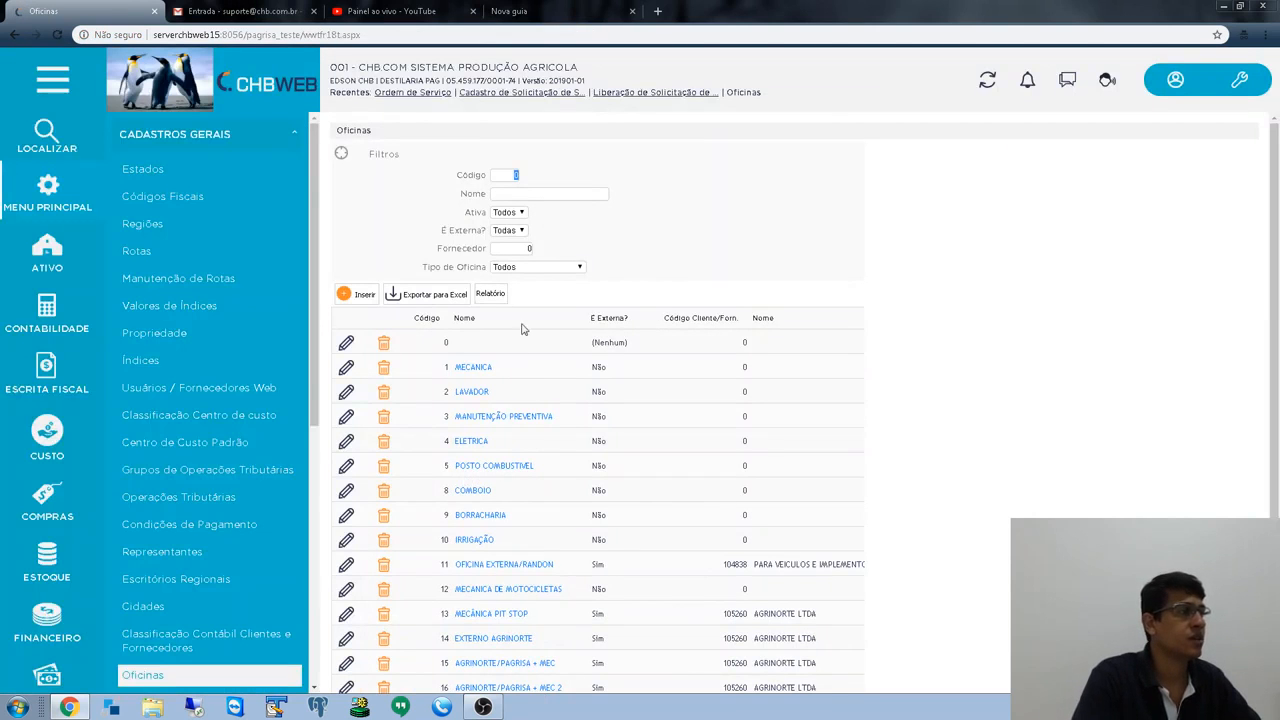
- Navigate to Manutenção Industrial > Lançamentos > Ordem de Serviço > Liberação de Solicitação de Serviço
{"action": "scroll", "coordinate": [210, 400], "scroll_direction": "down", "scroll_amount": 5}
{"action": "scroll", "coordinate": [92, 426], "scroll_direction": "up", "scroll_amount": 5}
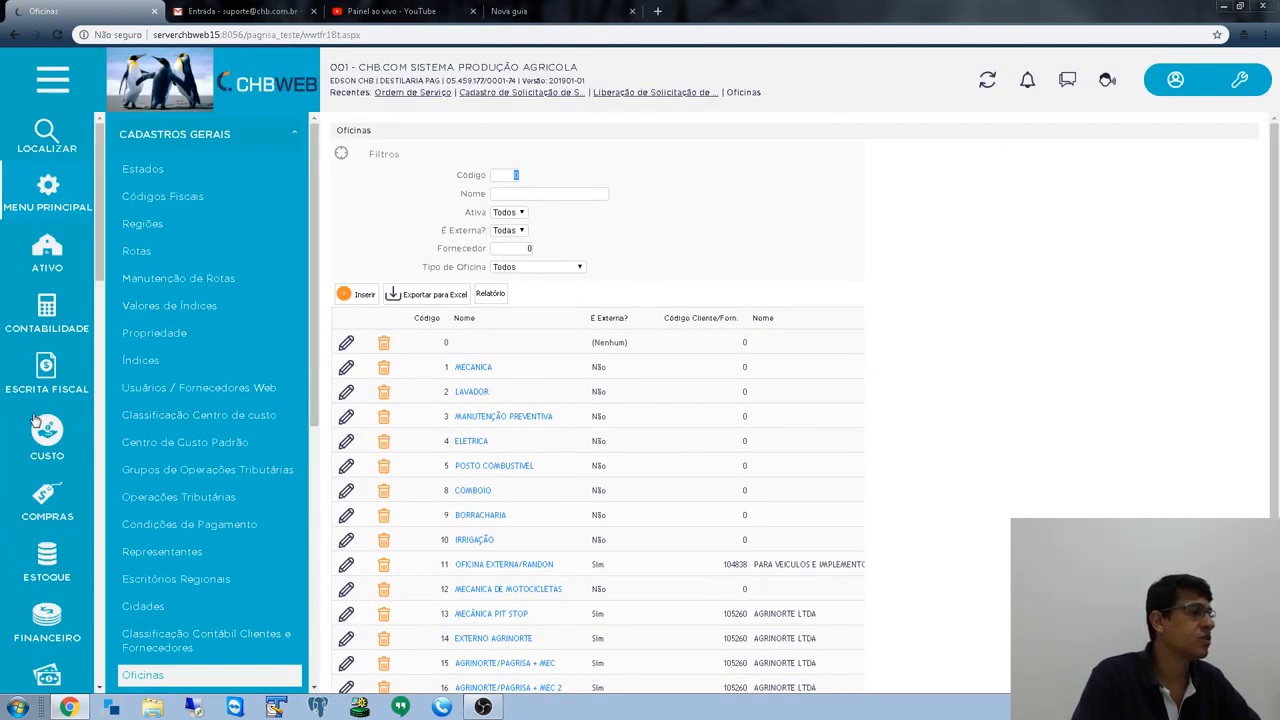
{"action": "scroll", "coordinate": [26, 334], "scroll_direction": "down", "scroll_amount": 5}
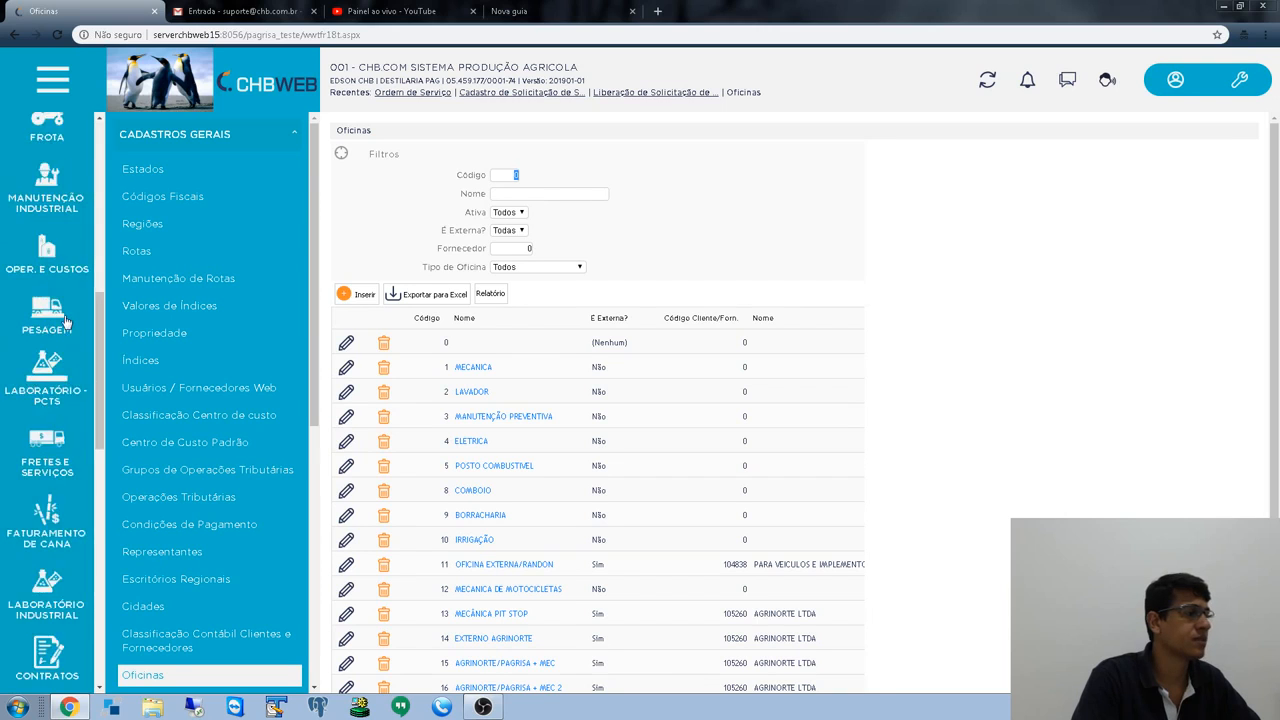
{"action": "scroll", "coordinate": [40, 290], "scroll_direction": "down", "scroll_amount": 2}
{"action": "scroll", "coordinate": [40, 290], "scroll_direction": "up", "scroll_amount": 3}
{"action": "left_click", "coordinate": [42, 198]}
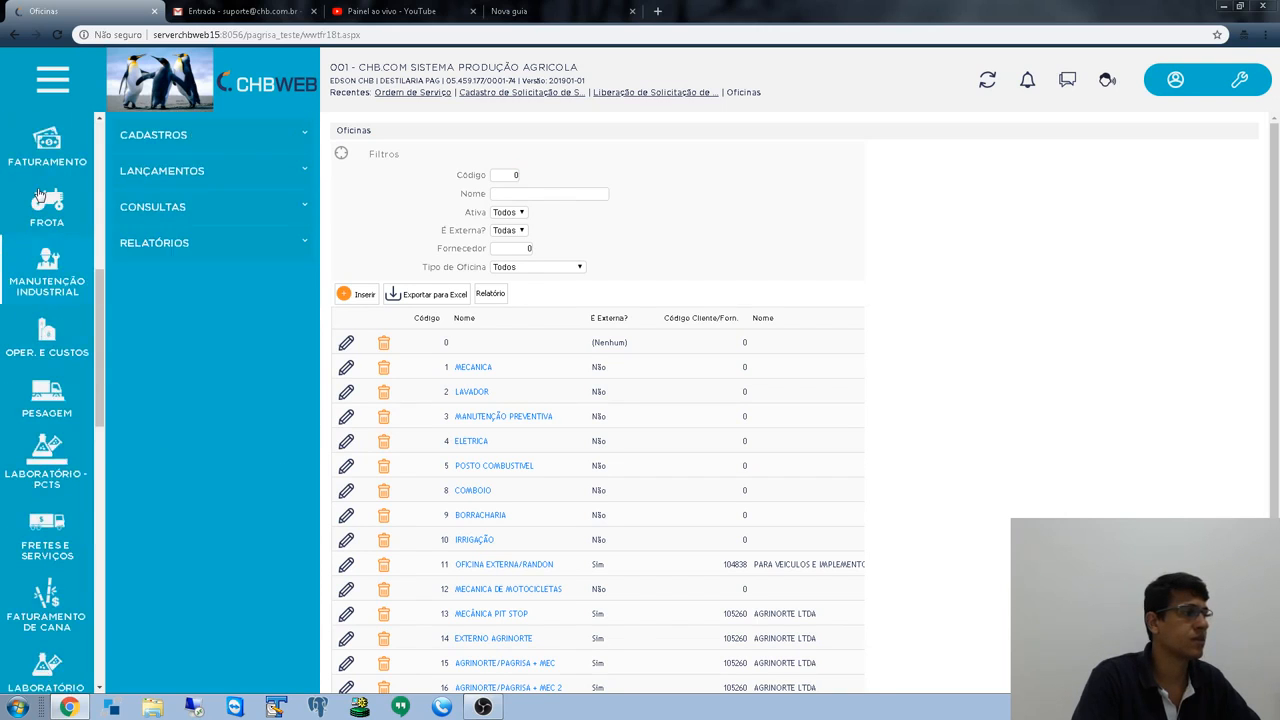
{"action": "left_click", "coordinate": [182, 172]}
{"action": "left_click", "coordinate": [195, 245]}
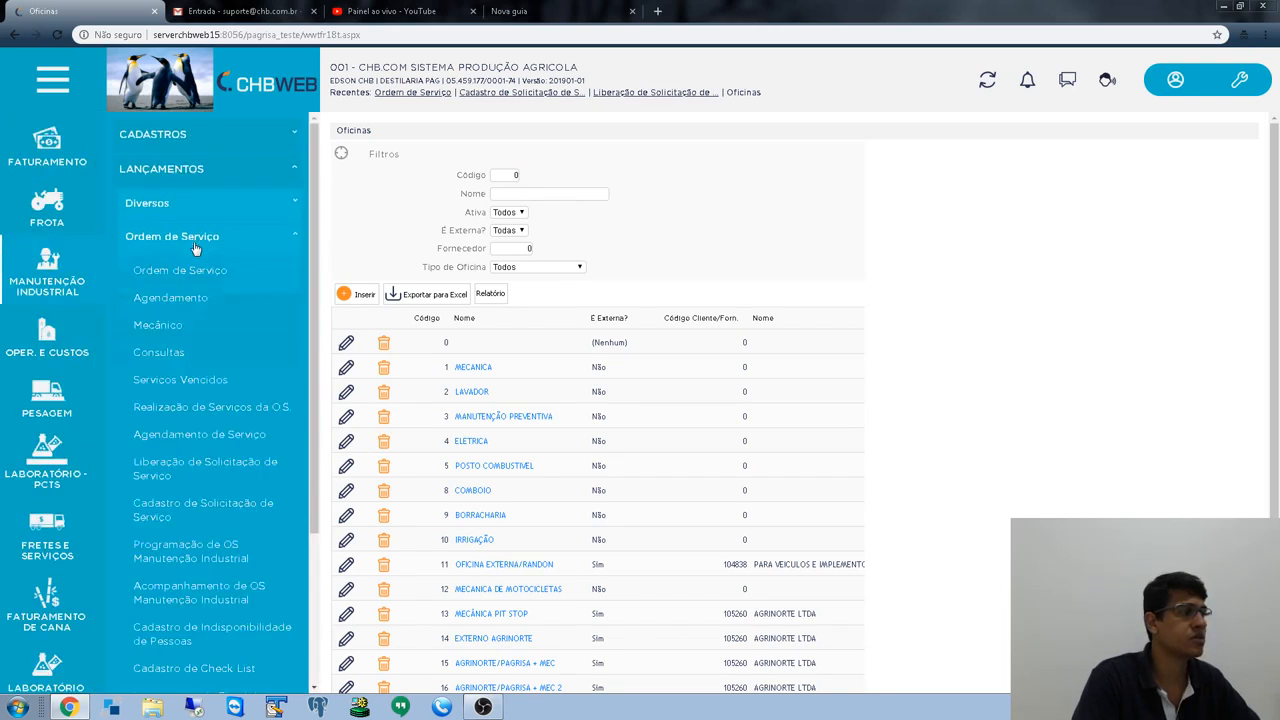
{"action": "scroll", "coordinate": [205, 372], "scroll_direction": "down", "scroll_amount": 3}
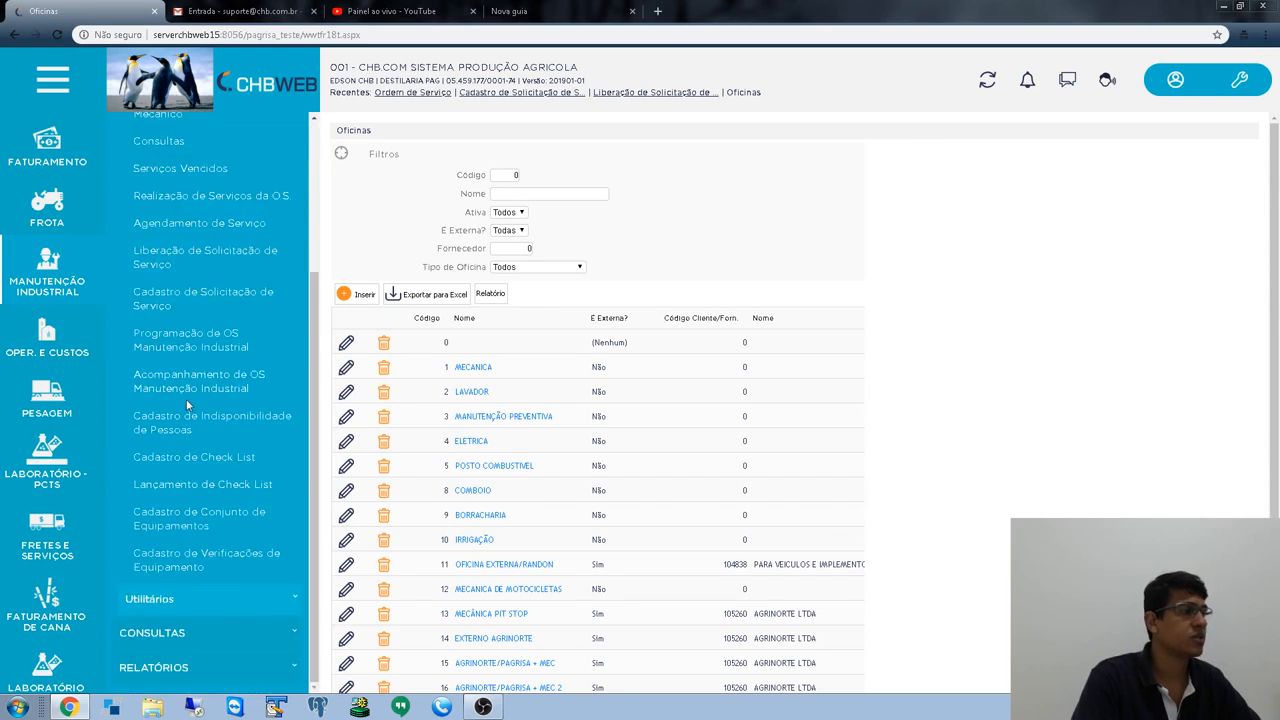
{"action": "left_click", "coordinate": [198, 251]}
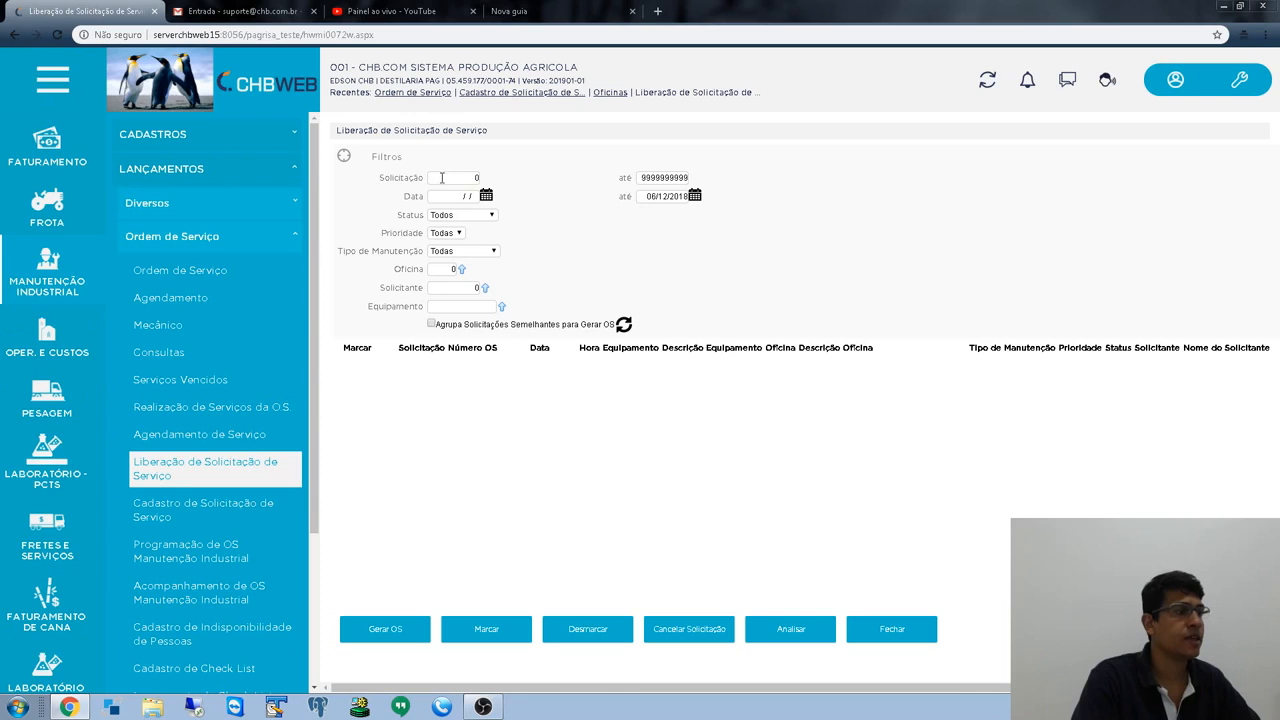
- Filter the requests by date 06/12/2018 and refresh the list
{"action": "left_click", "coordinate": [451, 197]}
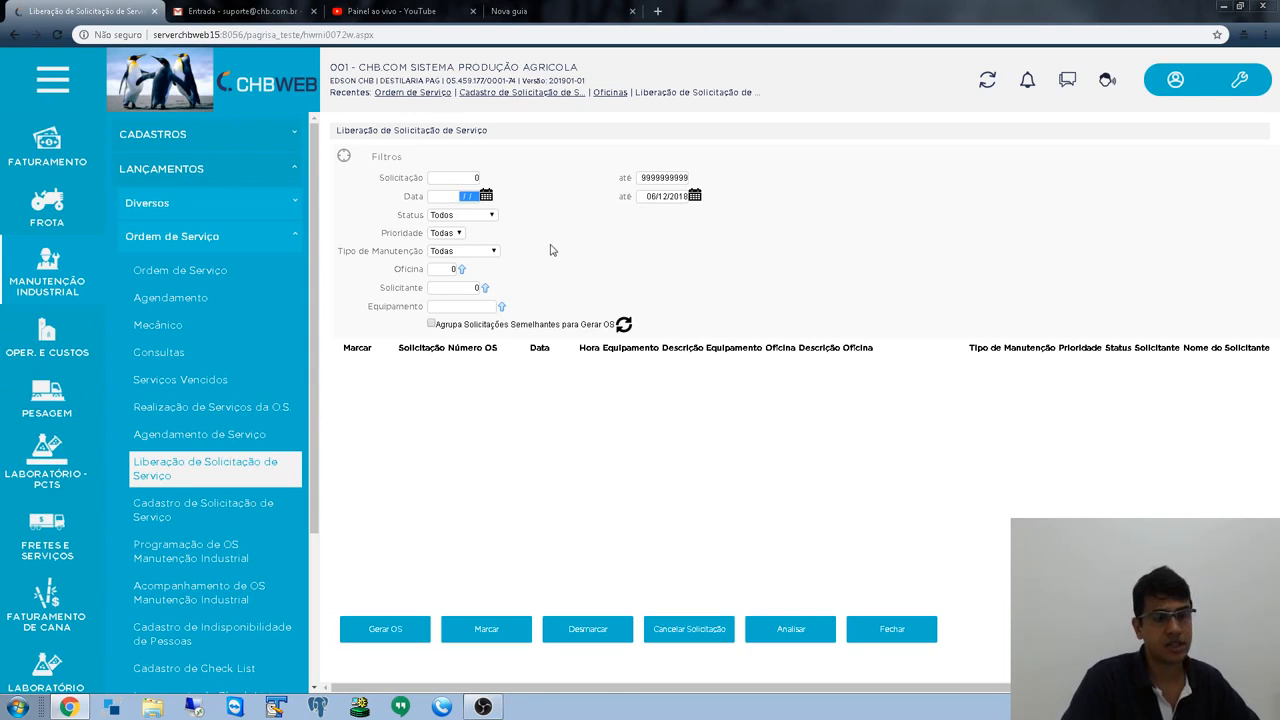
{"action": "type", "text": "06122018"}
{"action": "key", "text": "Tab"}
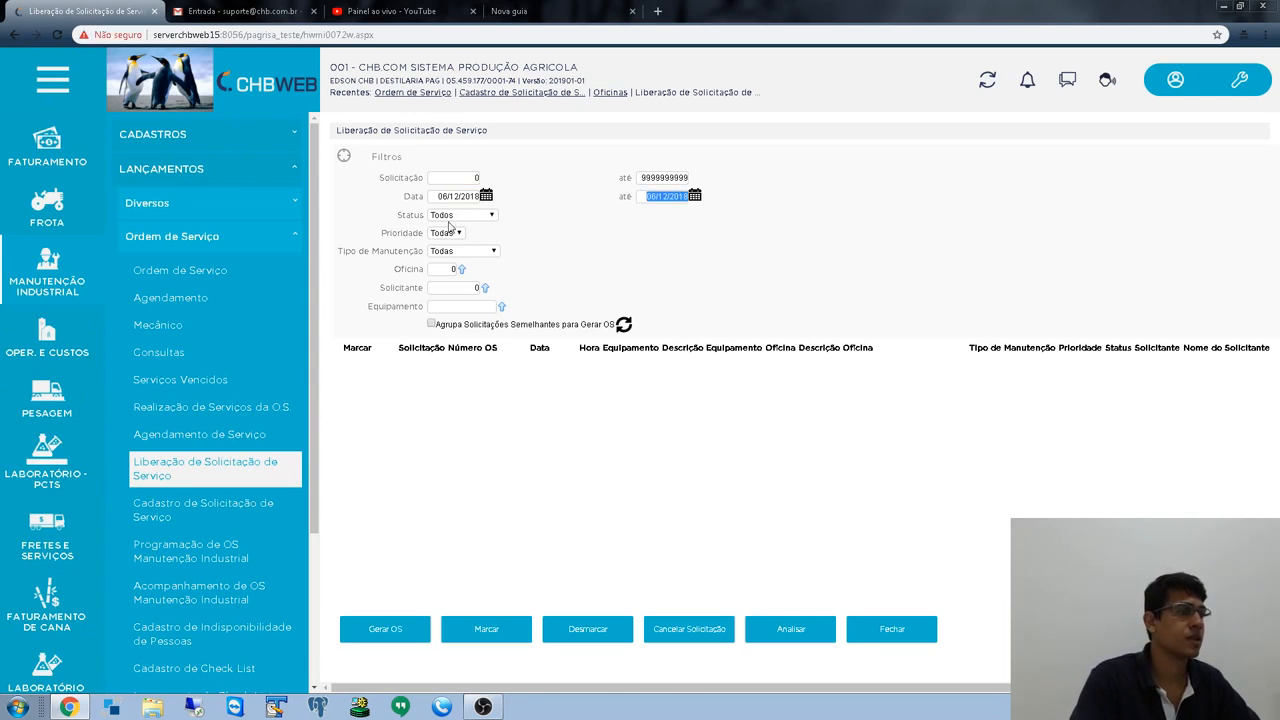
{"action": "left_click", "coordinate": [623, 325]}
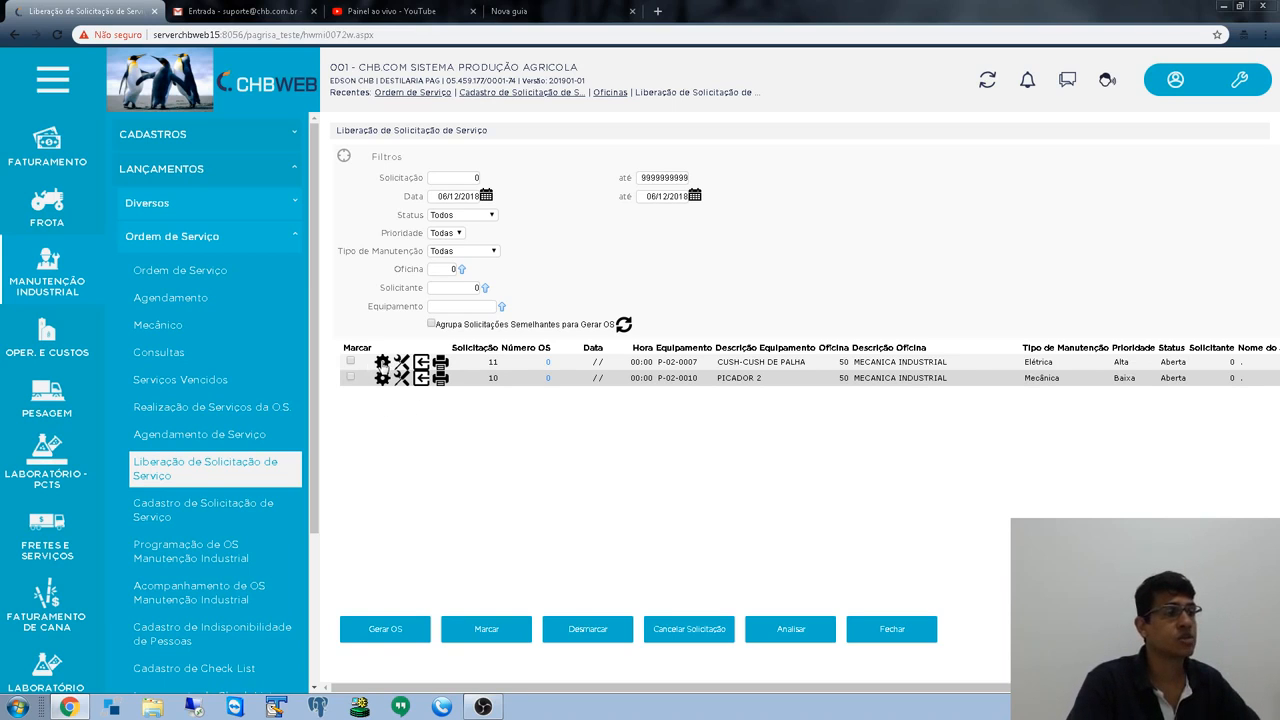
- Add non-periodic service 3 REVISÃO to request 11's service entries
{"action": "left_click", "coordinate": [383, 362]}
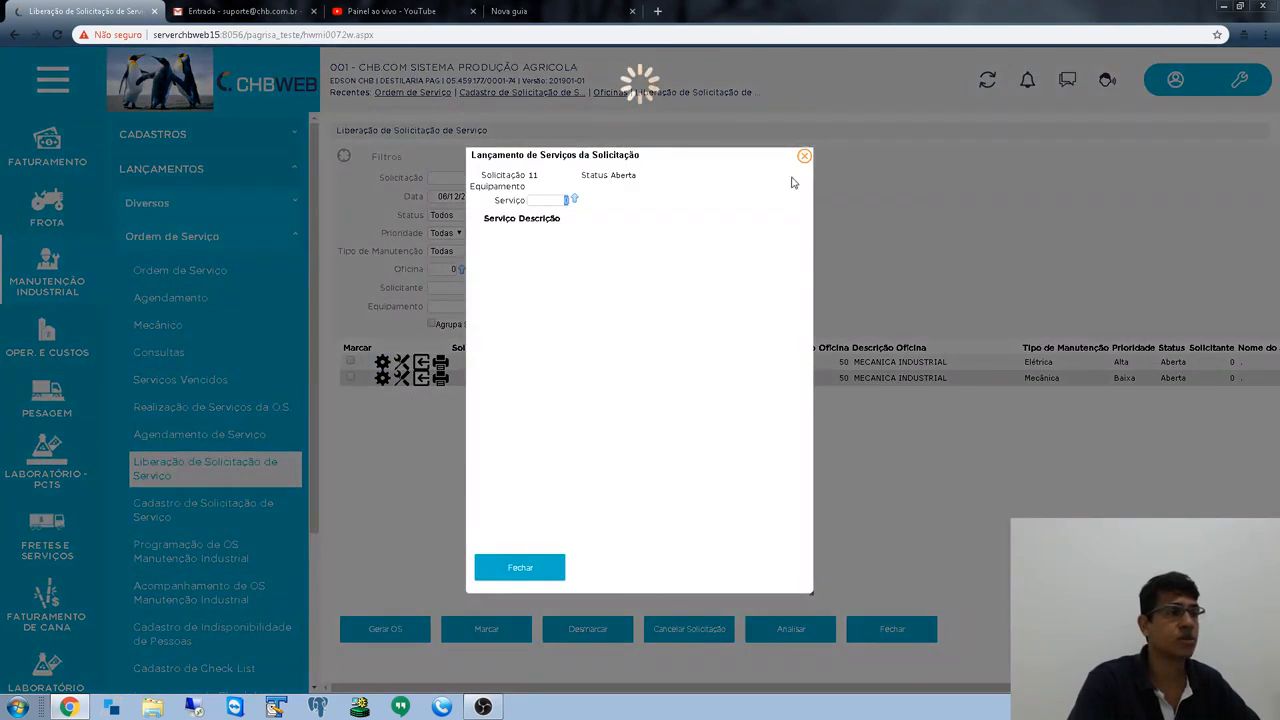
{"action": "left_click", "coordinate": [804, 156]}
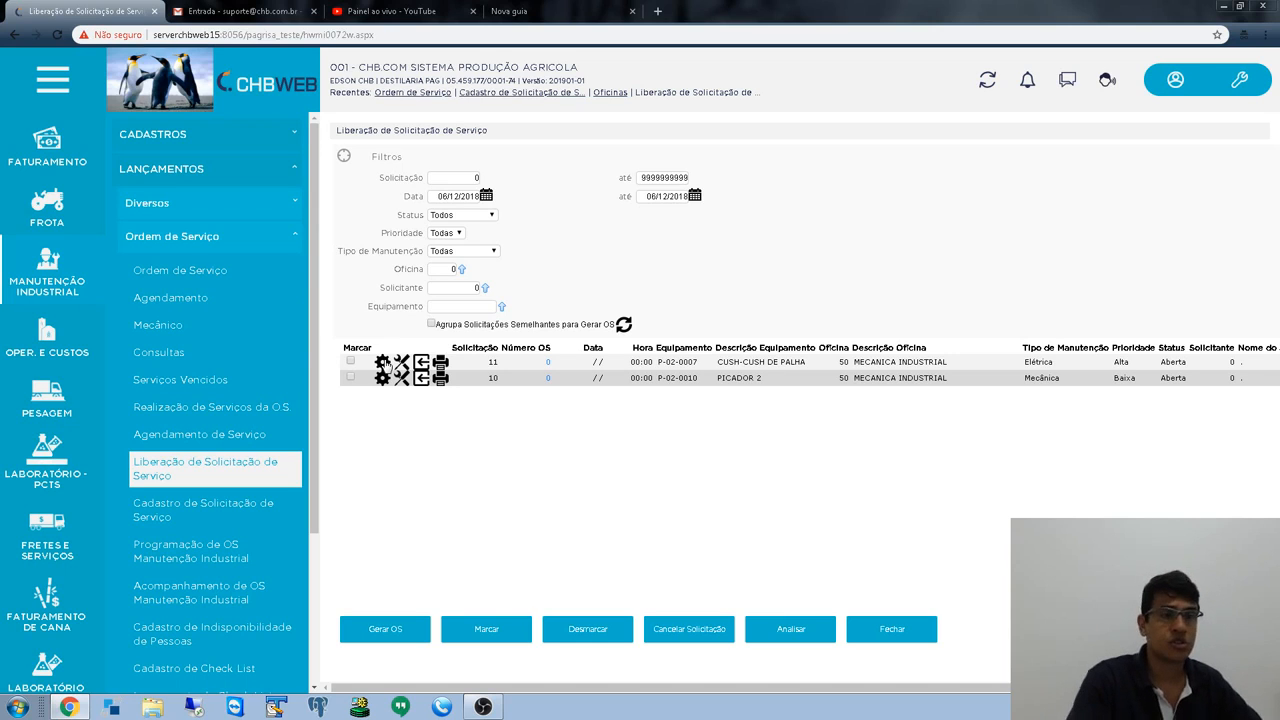
{"action": "left_click_drag", "start_coordinate": [685, 689], "coordinate": [1018, 700]}
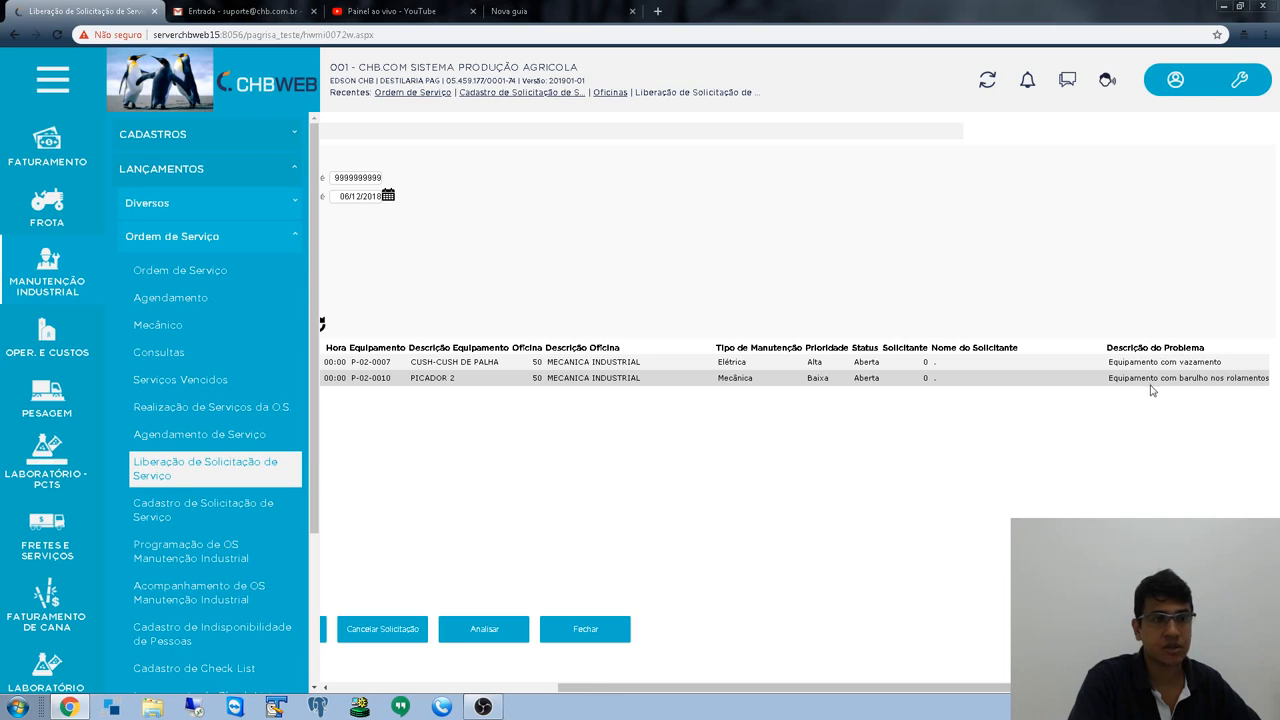
{"action": "left_click_drag", "start_coordinate": [922, 692], "coordinate": [477, 669]}
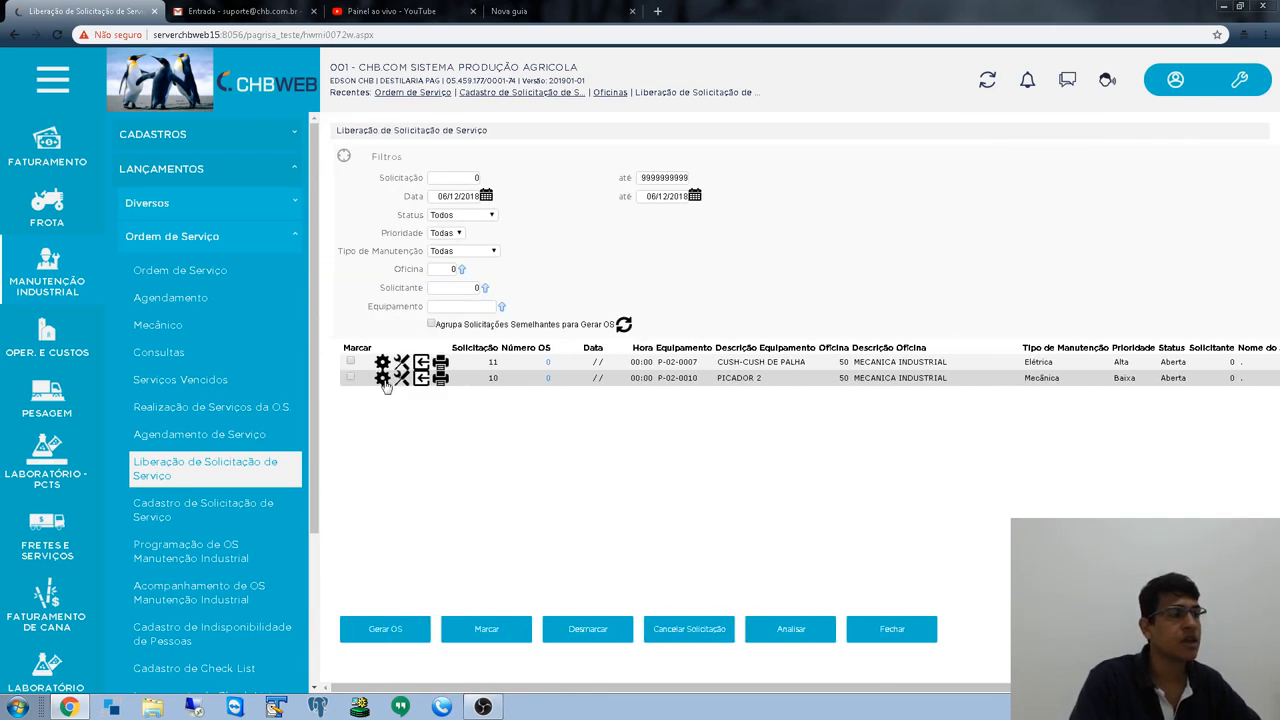
{"action": "left_click", "coordinate": [422, 384]}
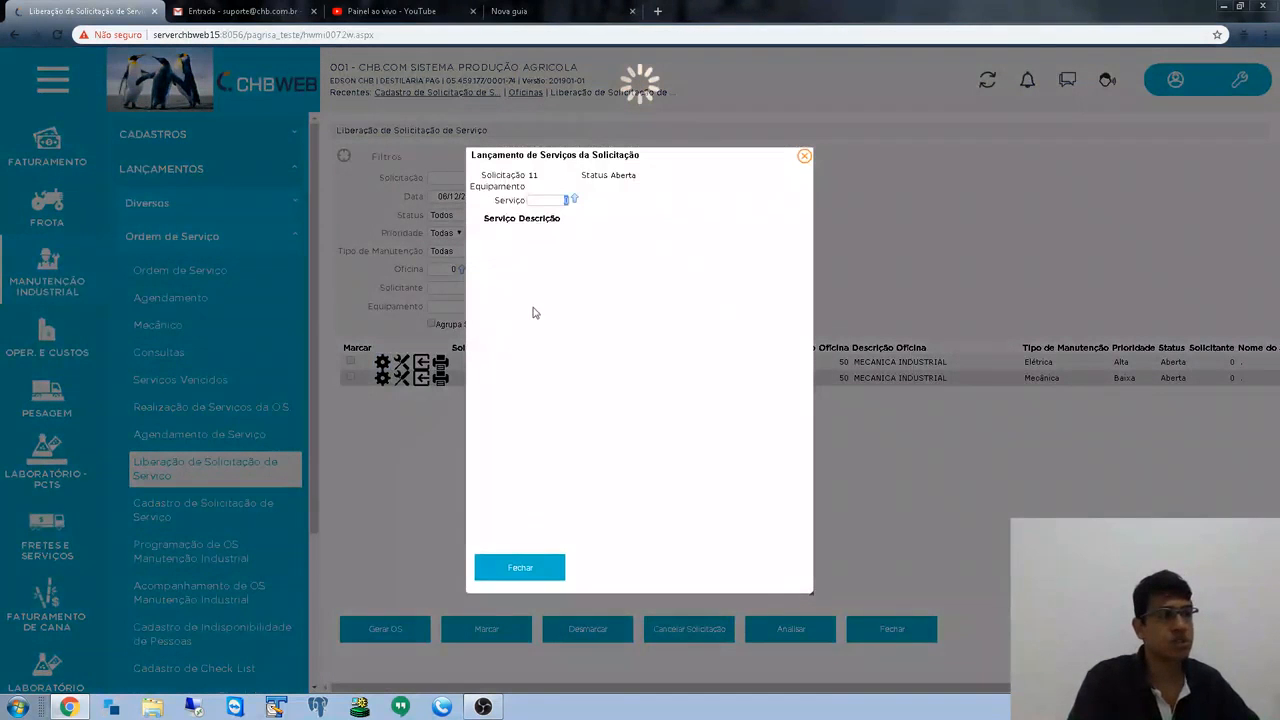
{"action": "left_click", "coordinate": [573, 201]}
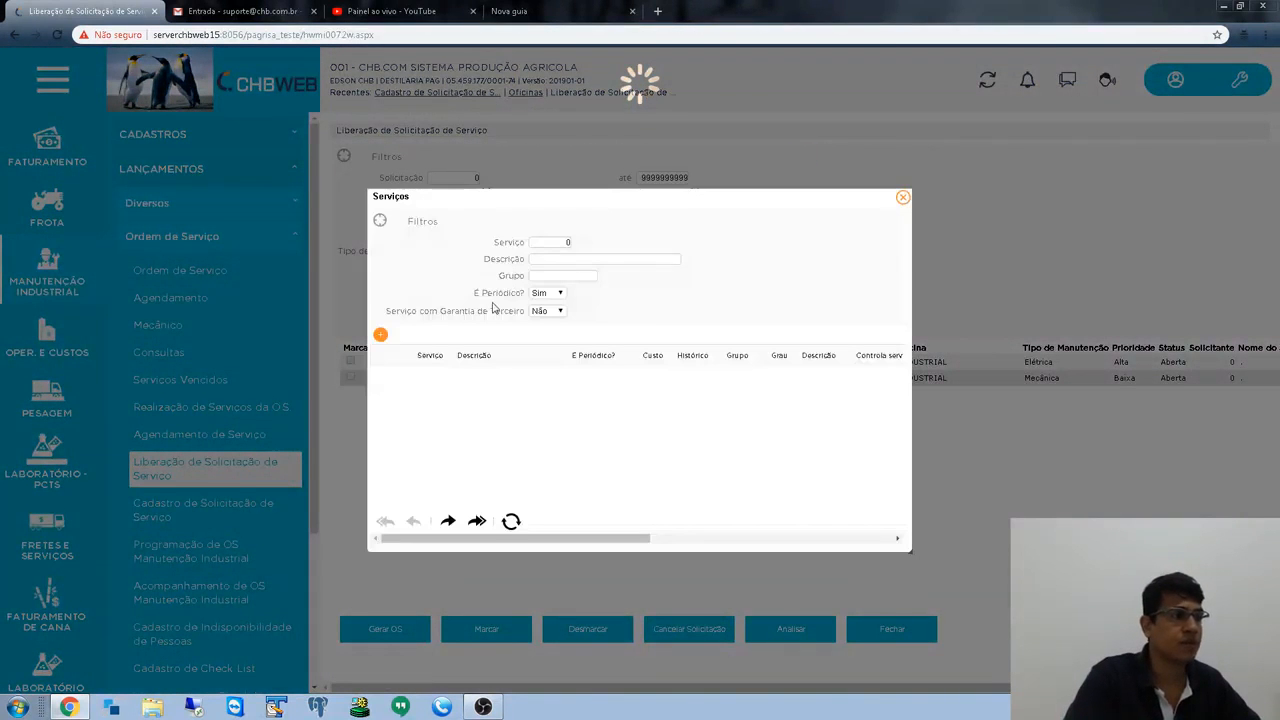
{"action": "left_click", "coordinate": [556, 294]}
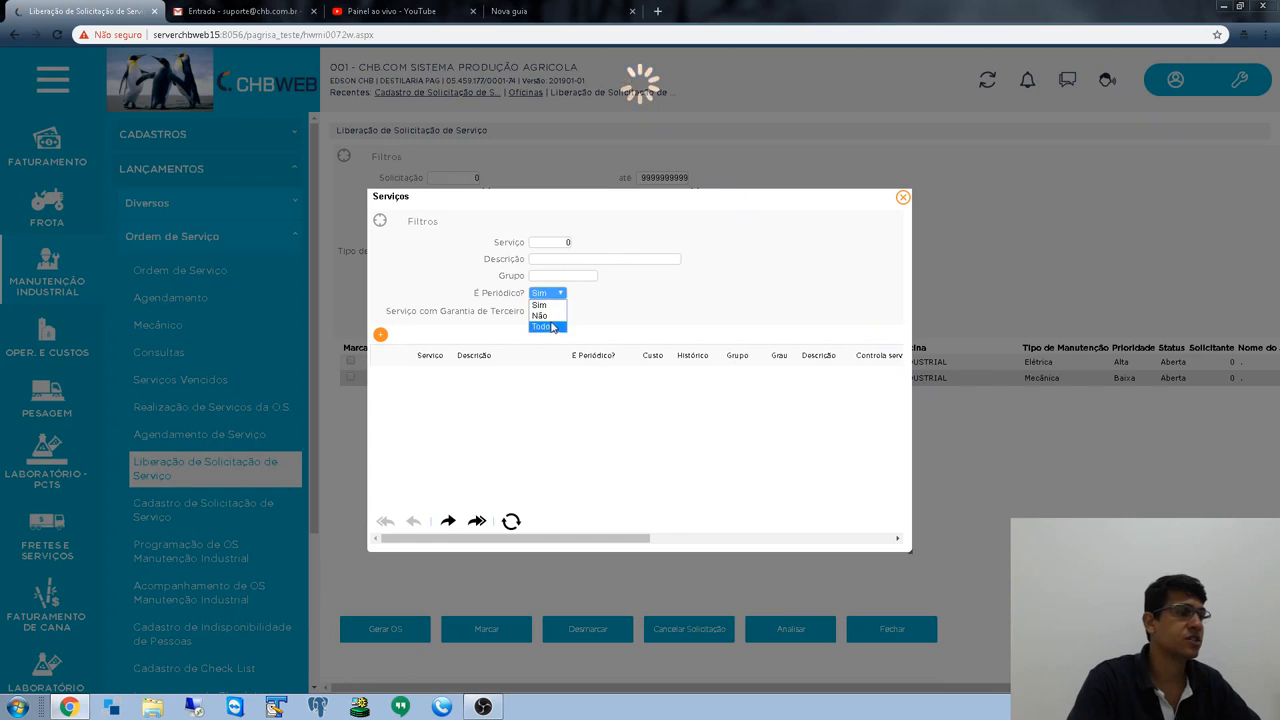
{"action": "left_click", "coordinate": [545, 323]}
{"action": "scroll", "coordinate": [484, 414], "scroll_direction": "down", "scroll_amount": 1}
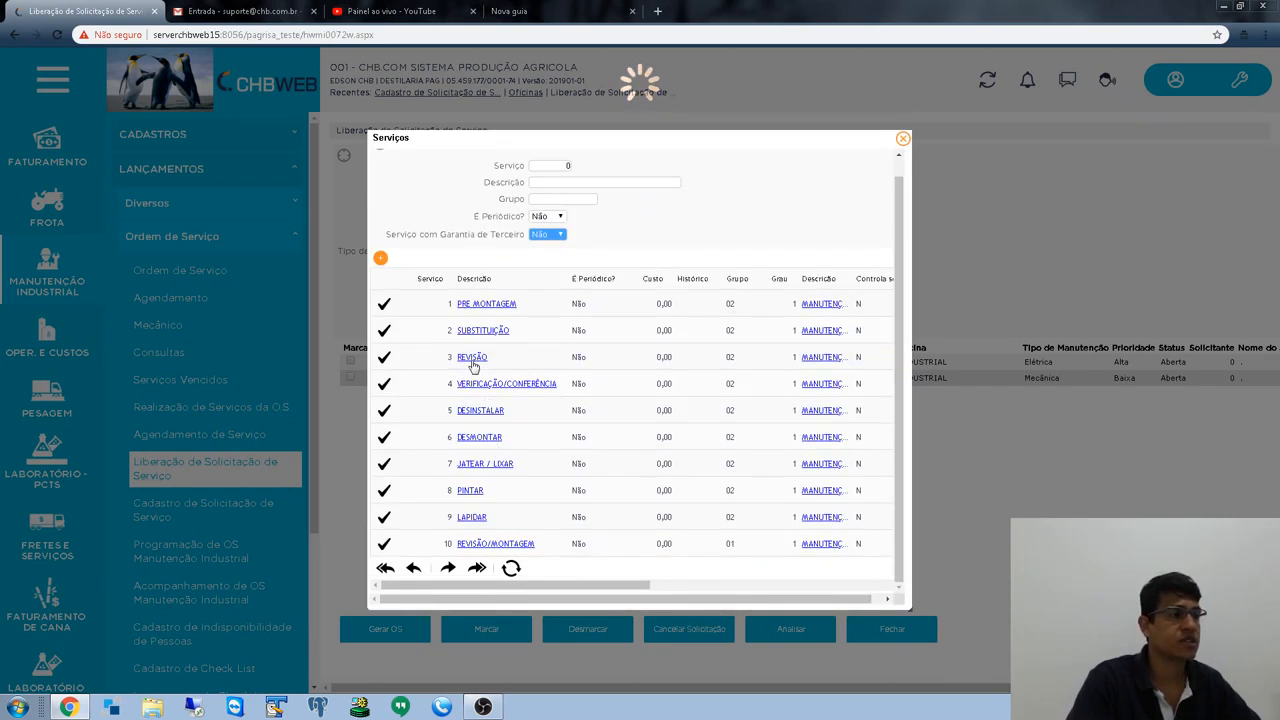
{"action": "left_click", "coordinate": [386, 358]}
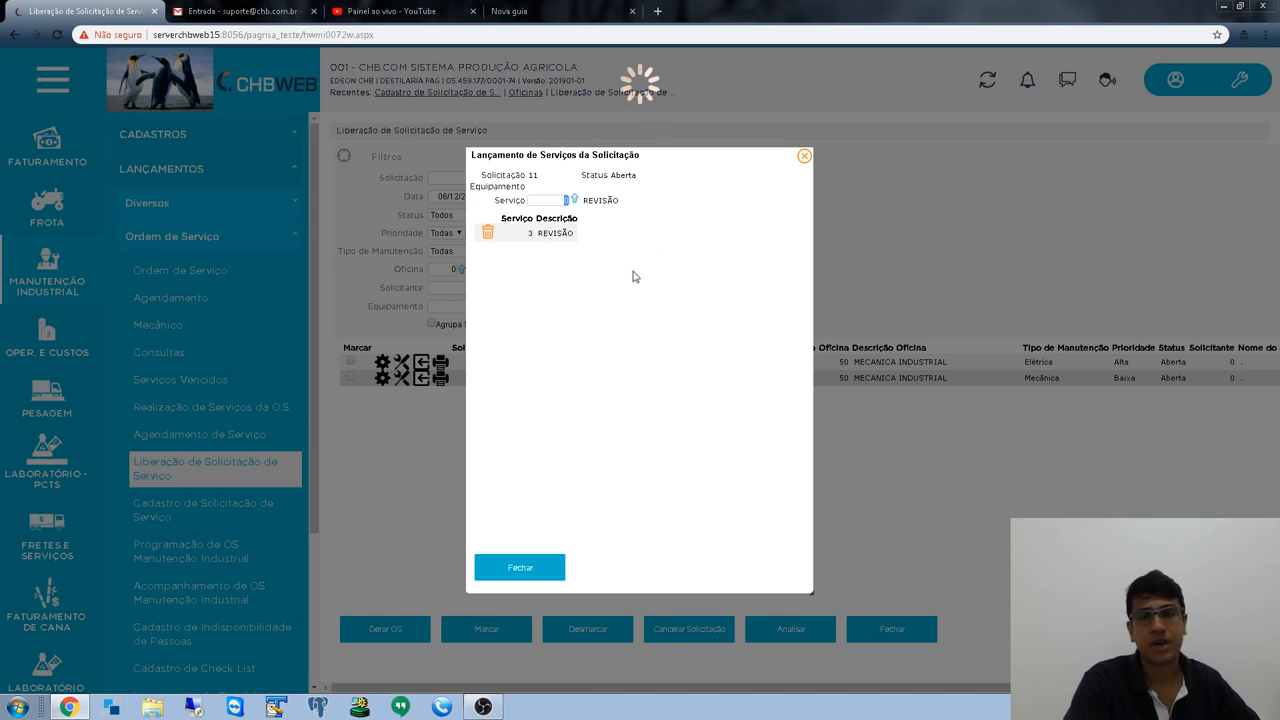
- Close request 11's service entries and return to the release list
{"action": "left_click_drag", "start_coordinate": [550, 156], "coordinate": [768, 143]}
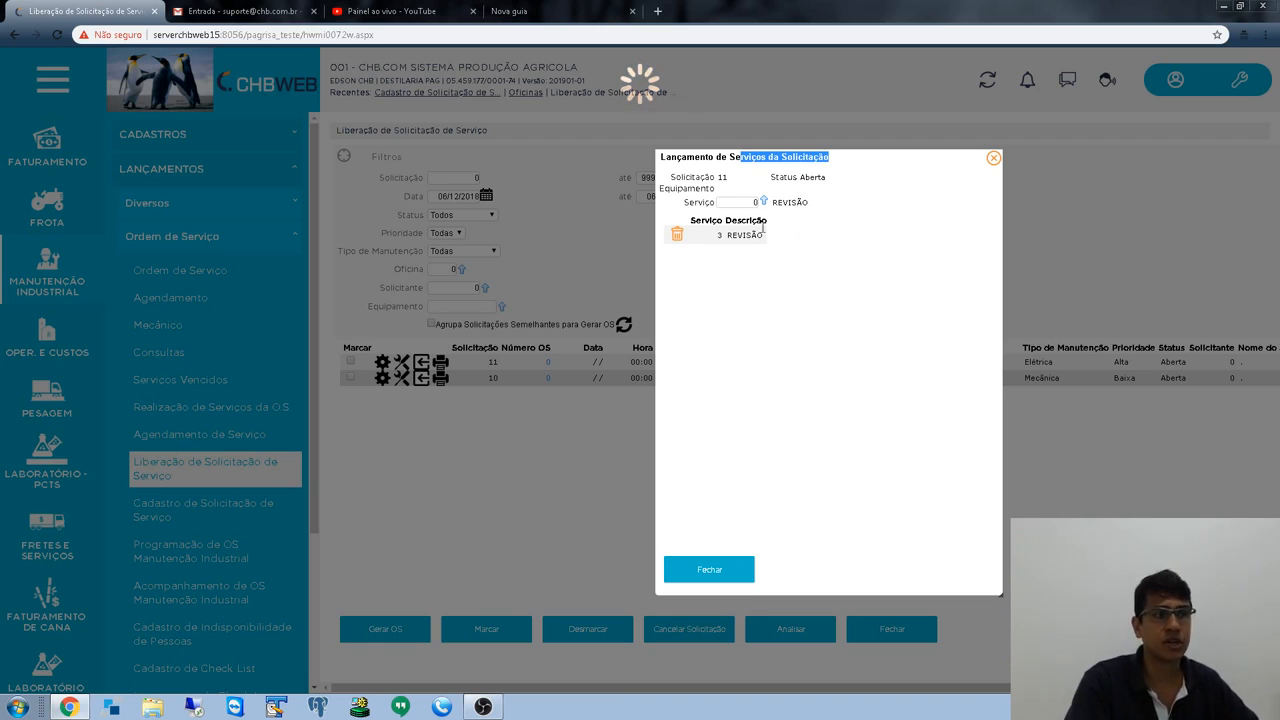
{"action": "left_click", "coordinate": [734, 571]}
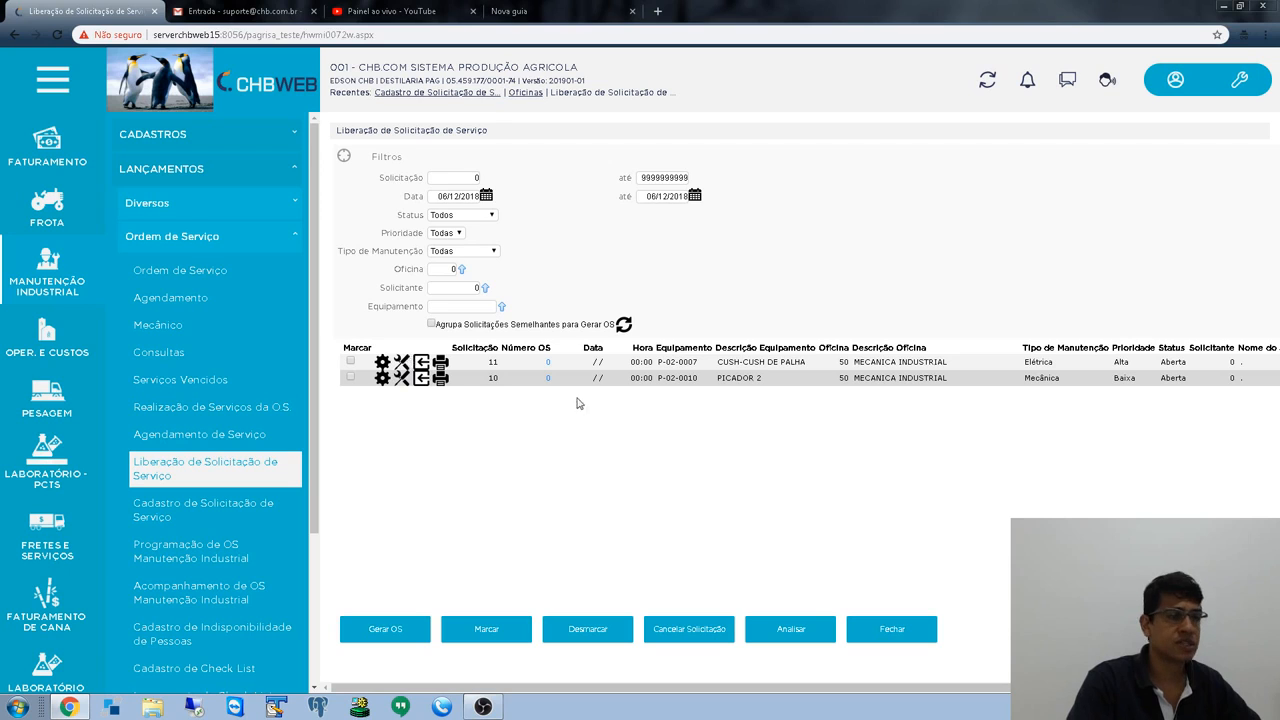
{"action": "left_click_drag", "start_coordinate": [685, 692], "coordinate": [1020, 692]}
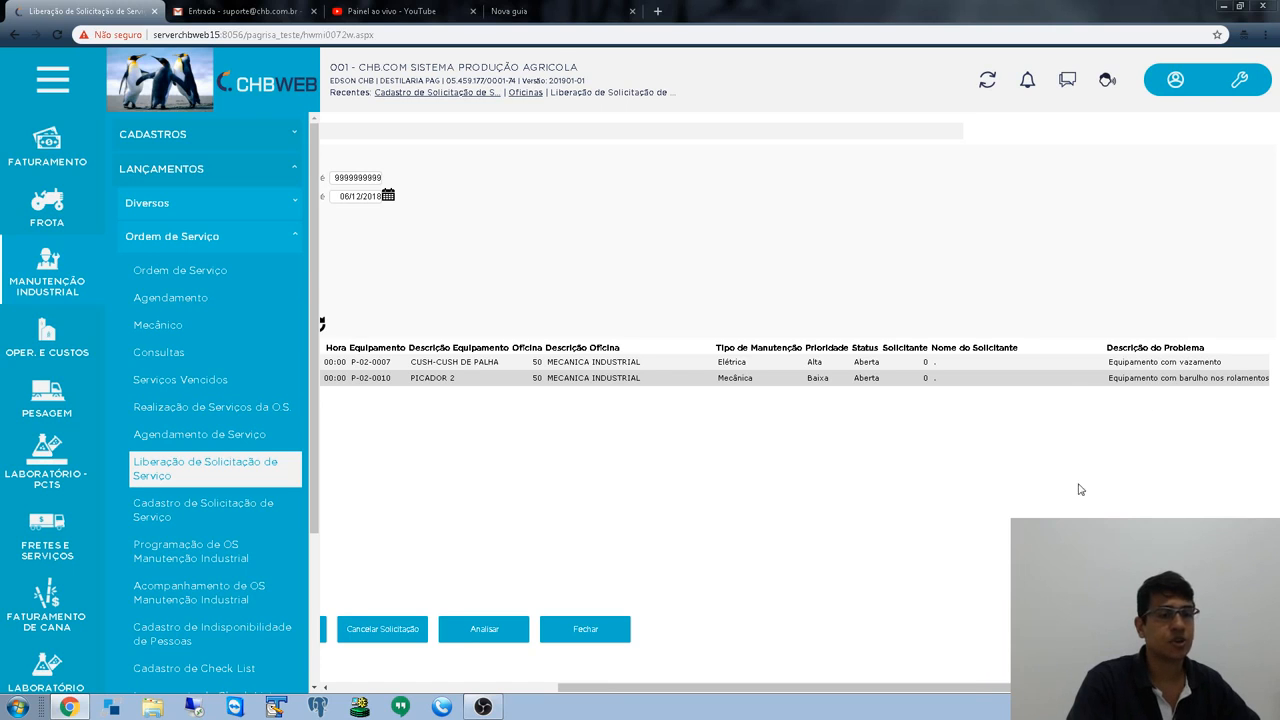
{"action": "left_click_drag", "start_coordinate": [975, 695], "coordinate": [747, 694]}
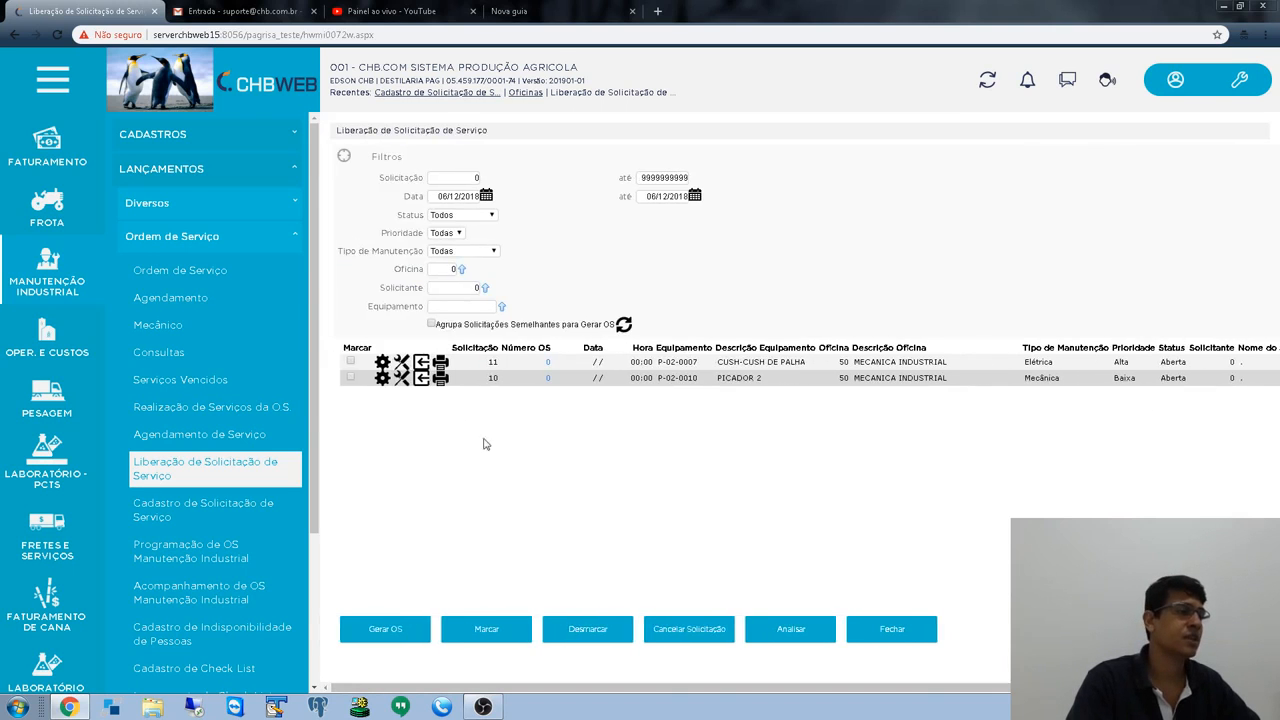
{"action": "left_click", "coordinate": [400, 367]}
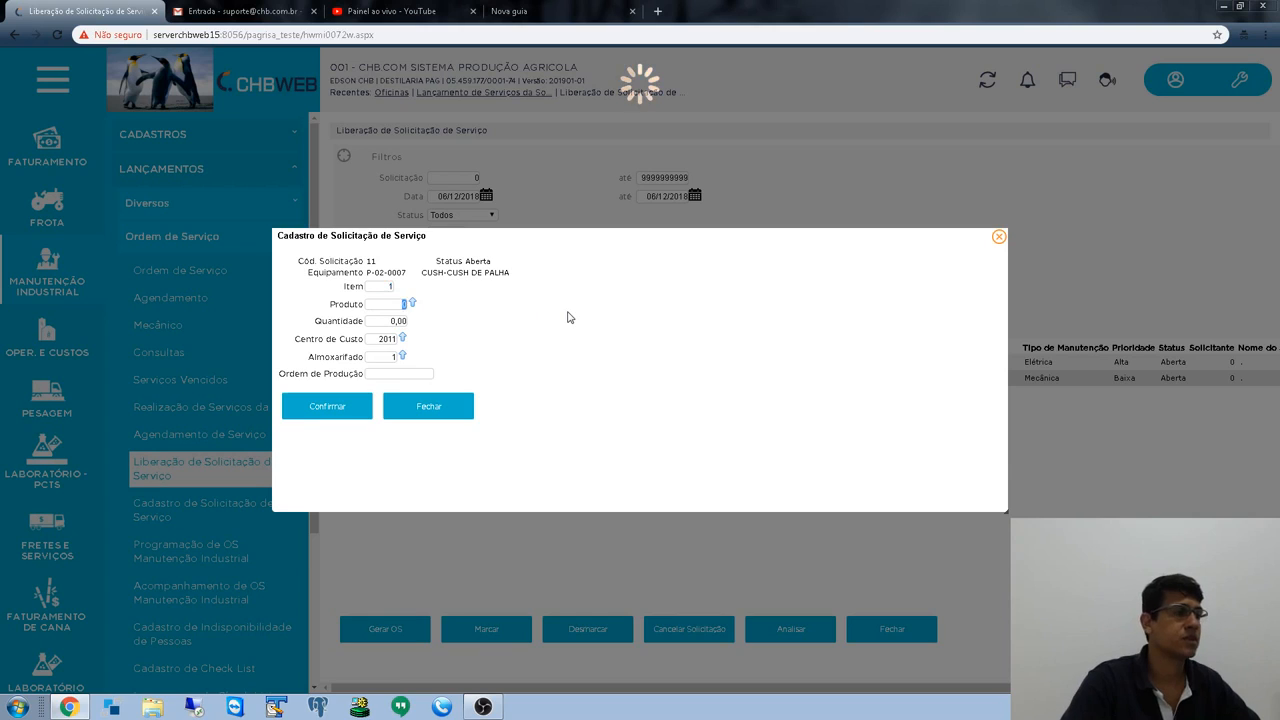
{"action": "left_click", "coordinate": [412, 303]}
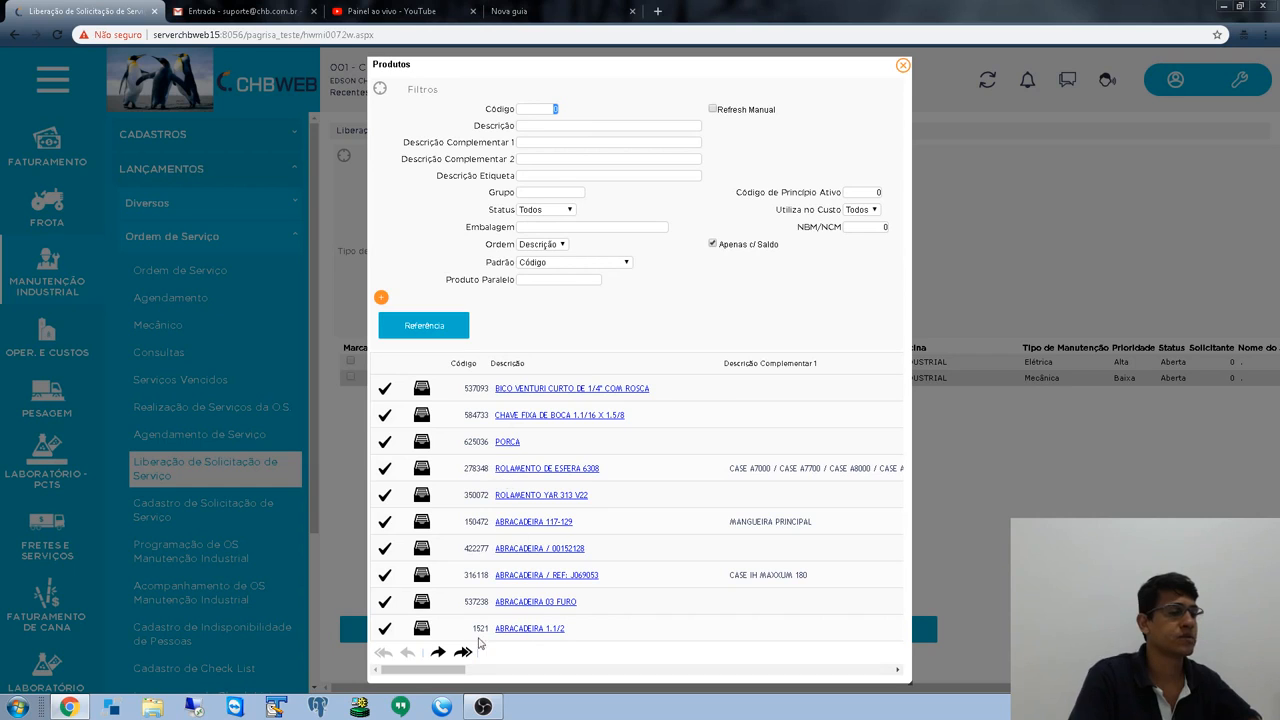
{"action": "left_click_drag", "start_coordinate": [444, 670], "coordinate": [393, 670]}
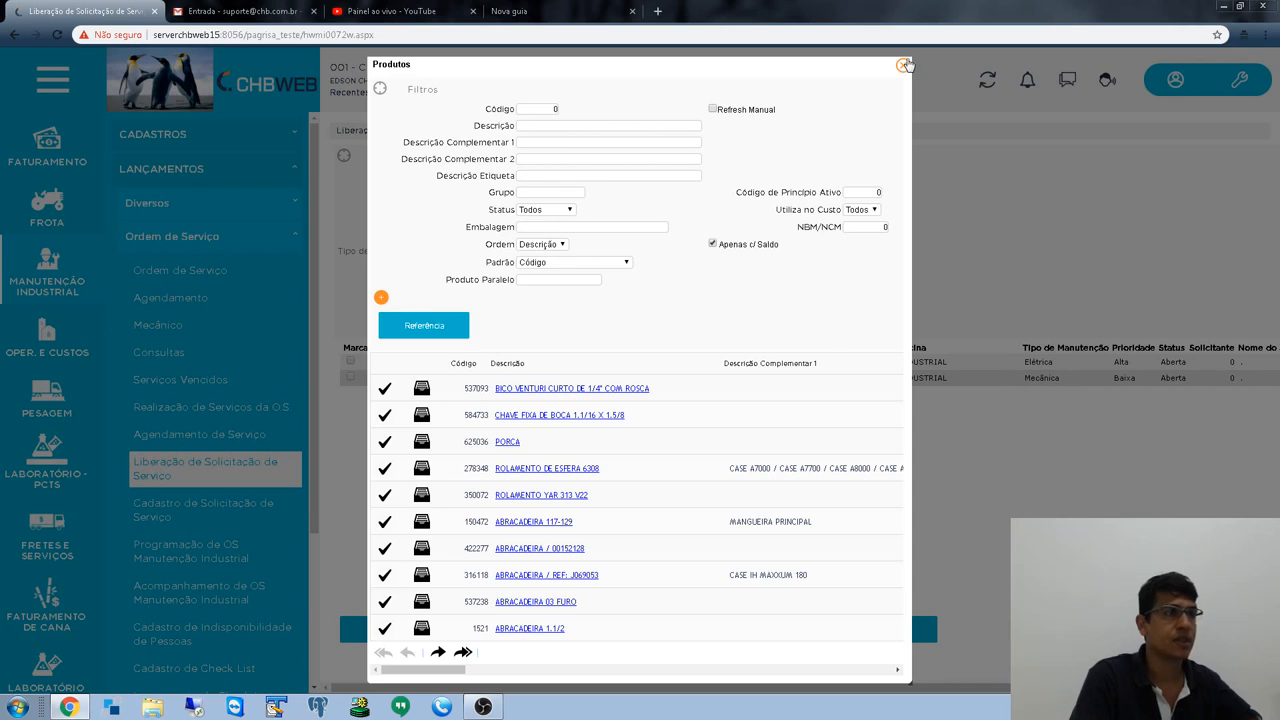
{"action": "left_click", "coordinate": [904, 65]}
{"action": "left_click", "coordinate": [372, 321]}
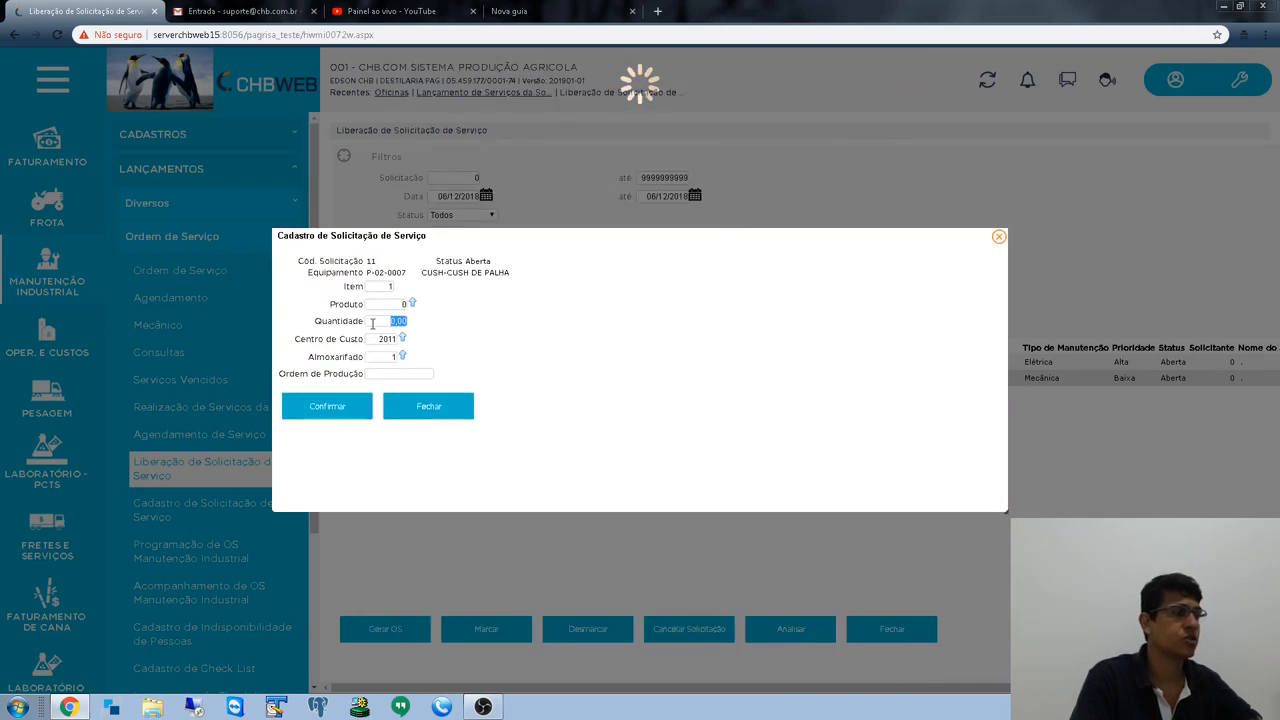
{"action": "left_click", "coordinate": [384, 342]}
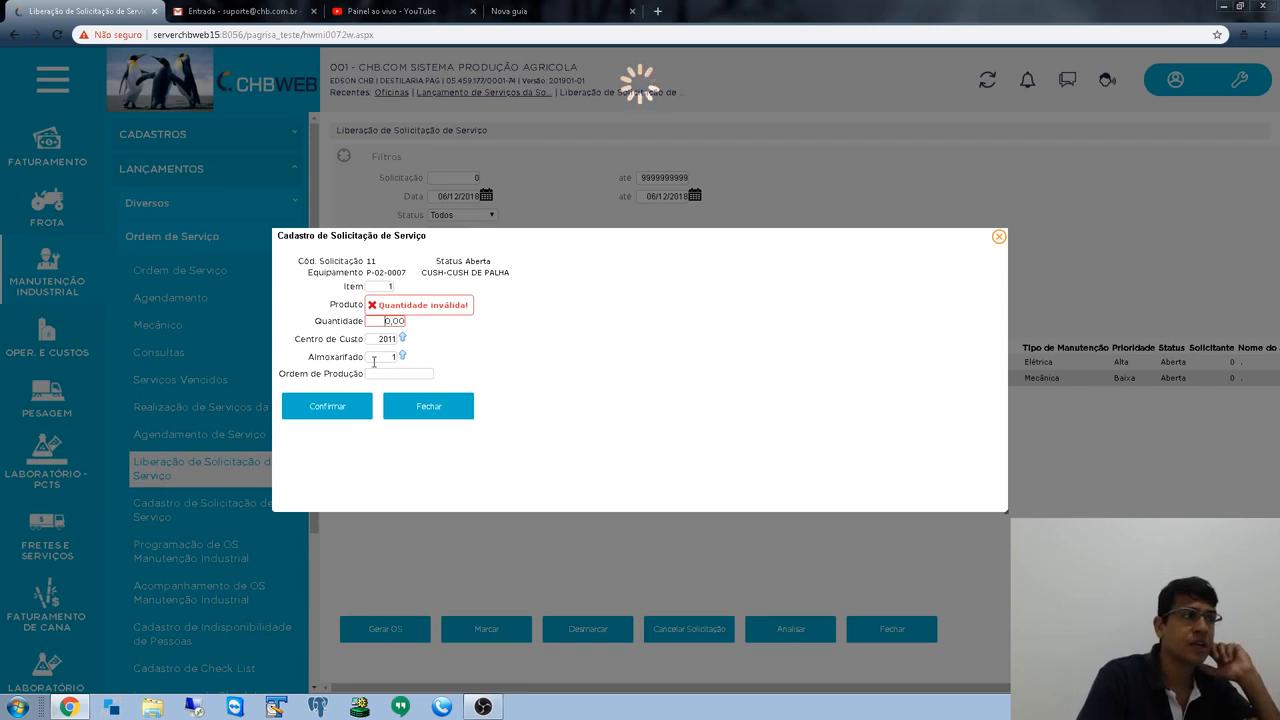
{"action": "left_click", "coordinate": [437, 418]}
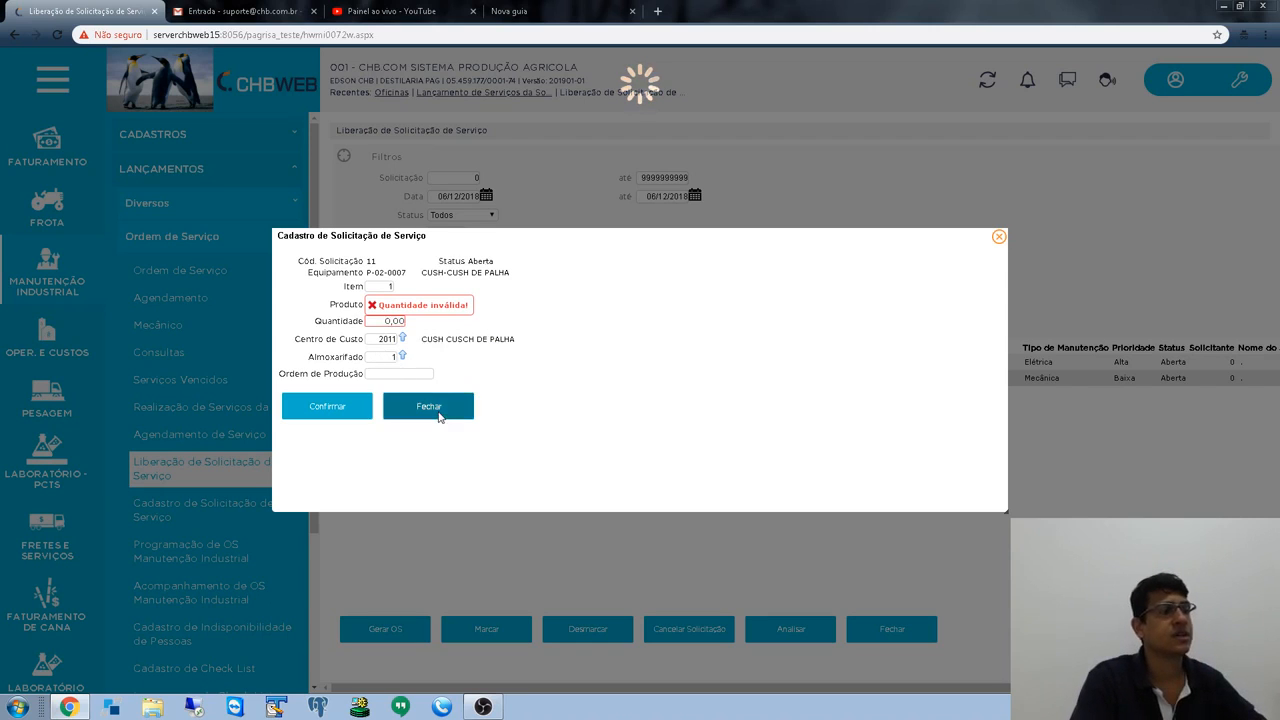
{"action": "left_click", "coordinate": [998, 237]}
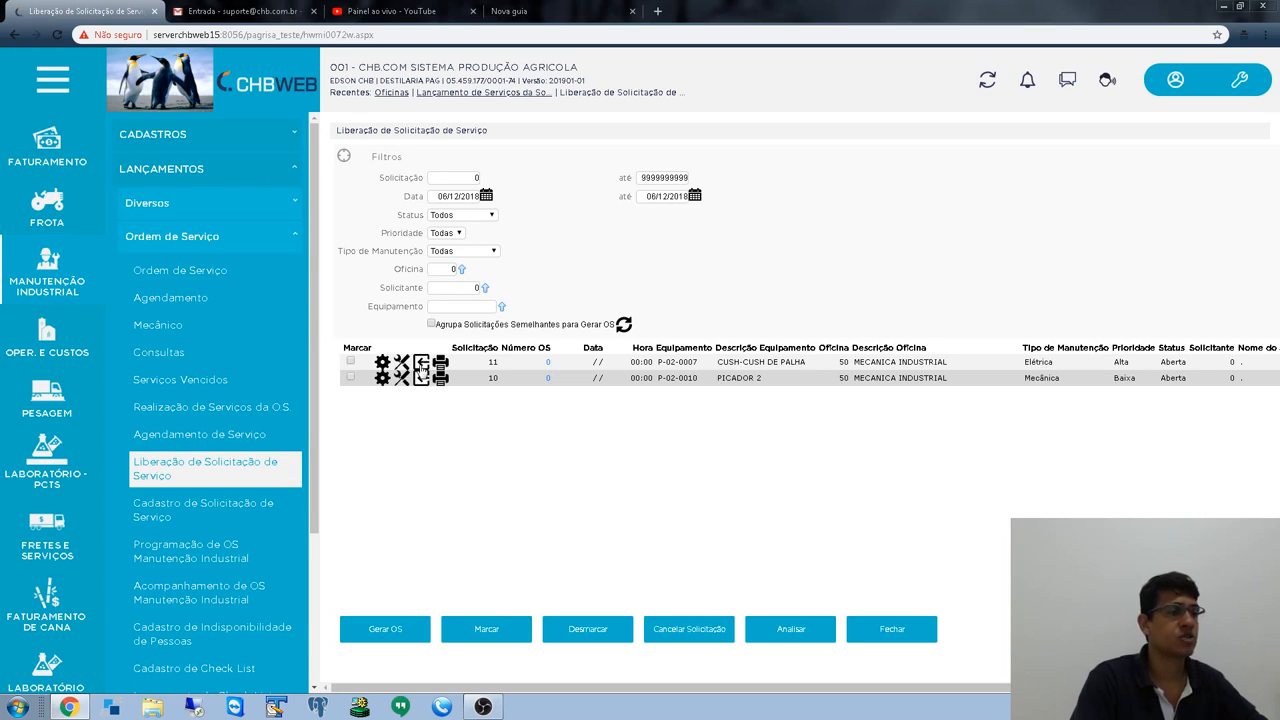
- Mark request 11, generate and confirm service order 36494, then reverse it
{"action": "left_click", "coordinate": [350, 364]}
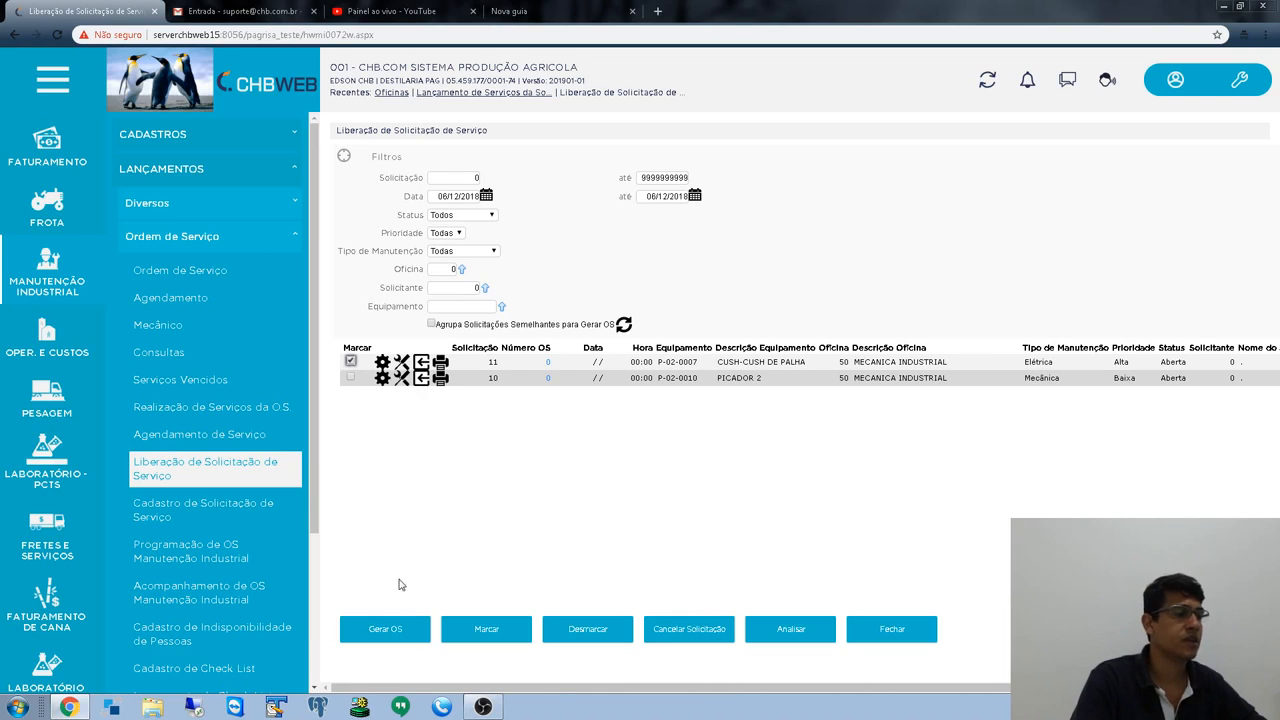
{"action": "left_click", "coordinate": [399, 634]}
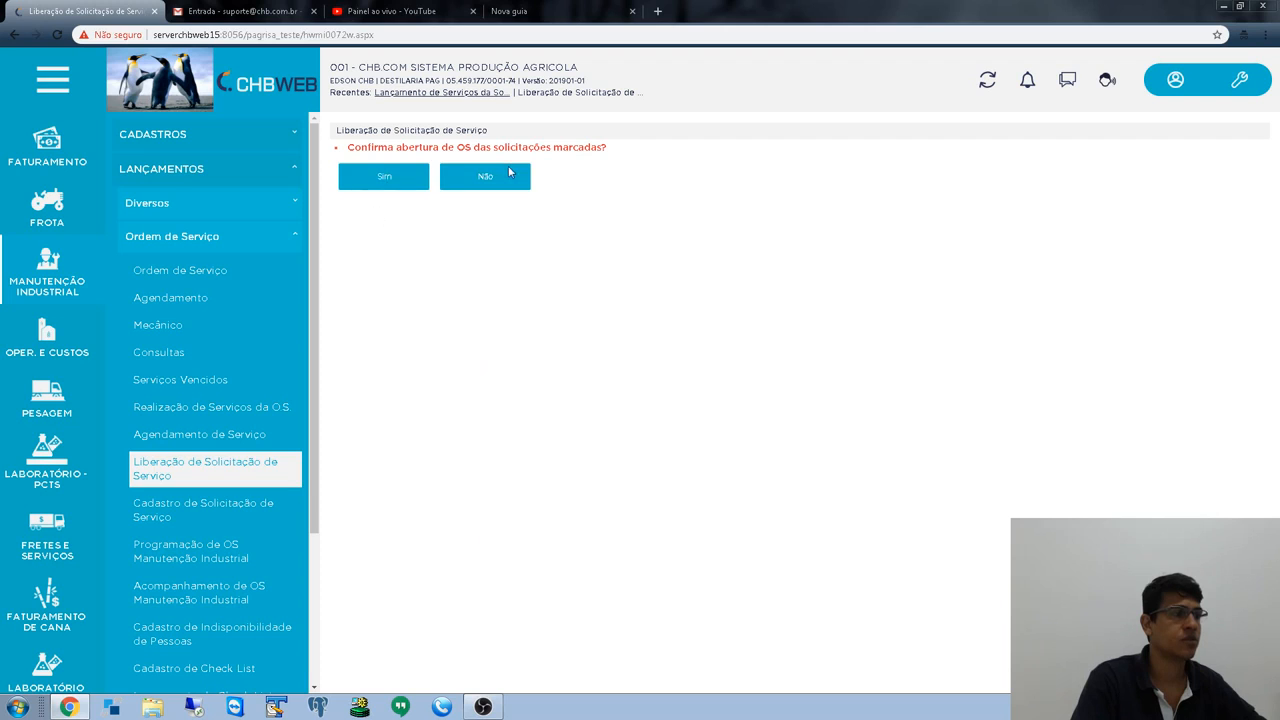
{"action": "left_click", "coordinate": [387, 186]}
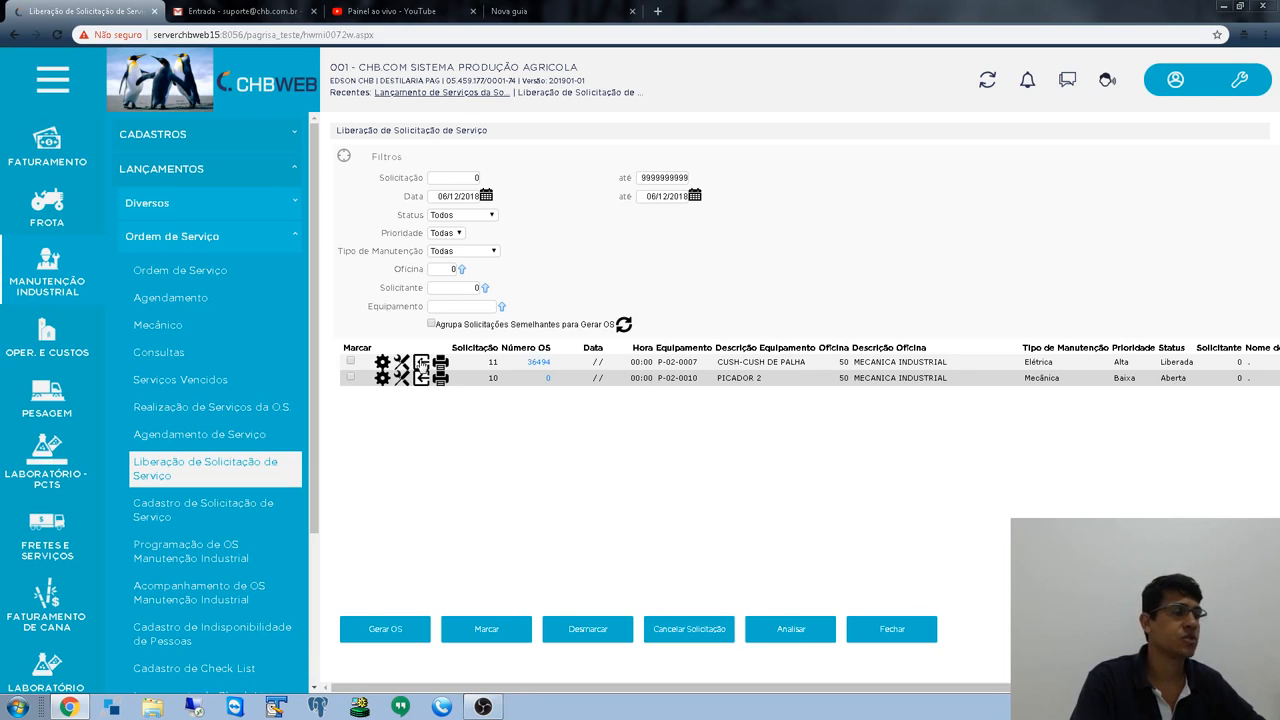
{"action": "left_click", "coordinate": [423, 368]}
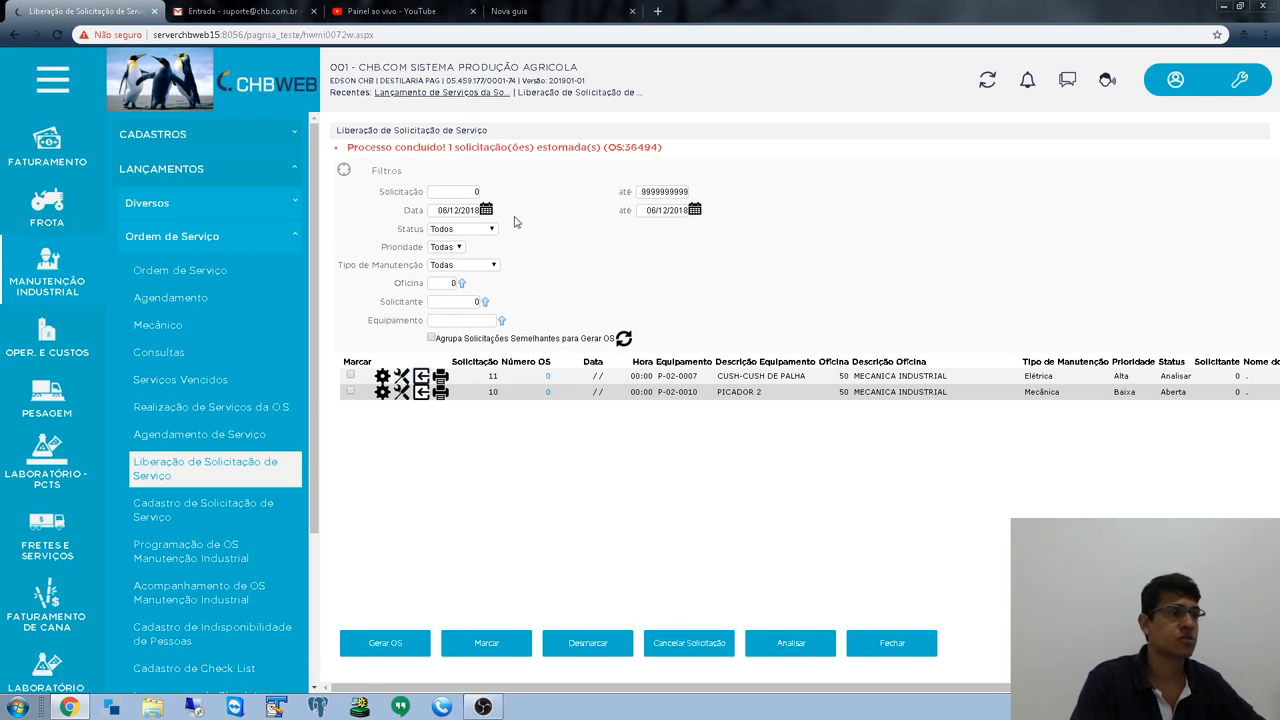
- Tick request 11 and try sending it to Analisar, which returns a 'status não permite esta ação' warning
{"action": "left_click_drag", "start_coordinate": [558, 150], "coordinate": [707, 190]}
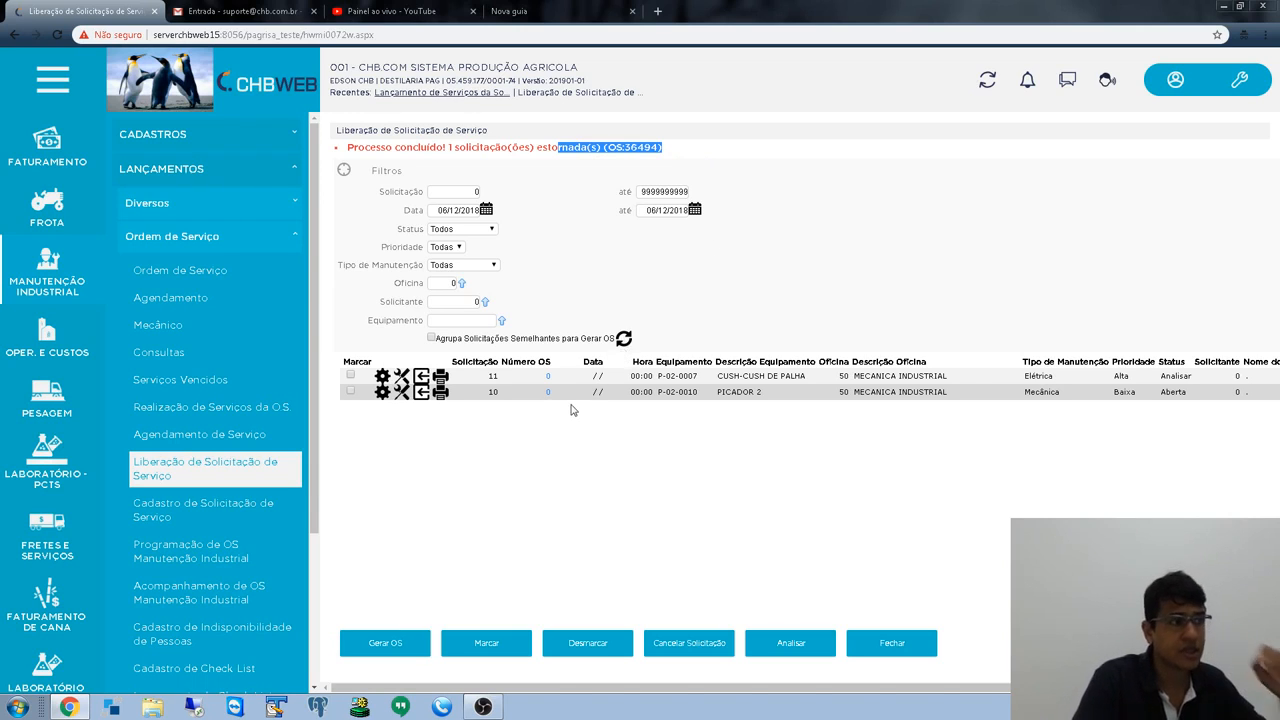
{"action": "left_click", "coordinate": [351, 376]}
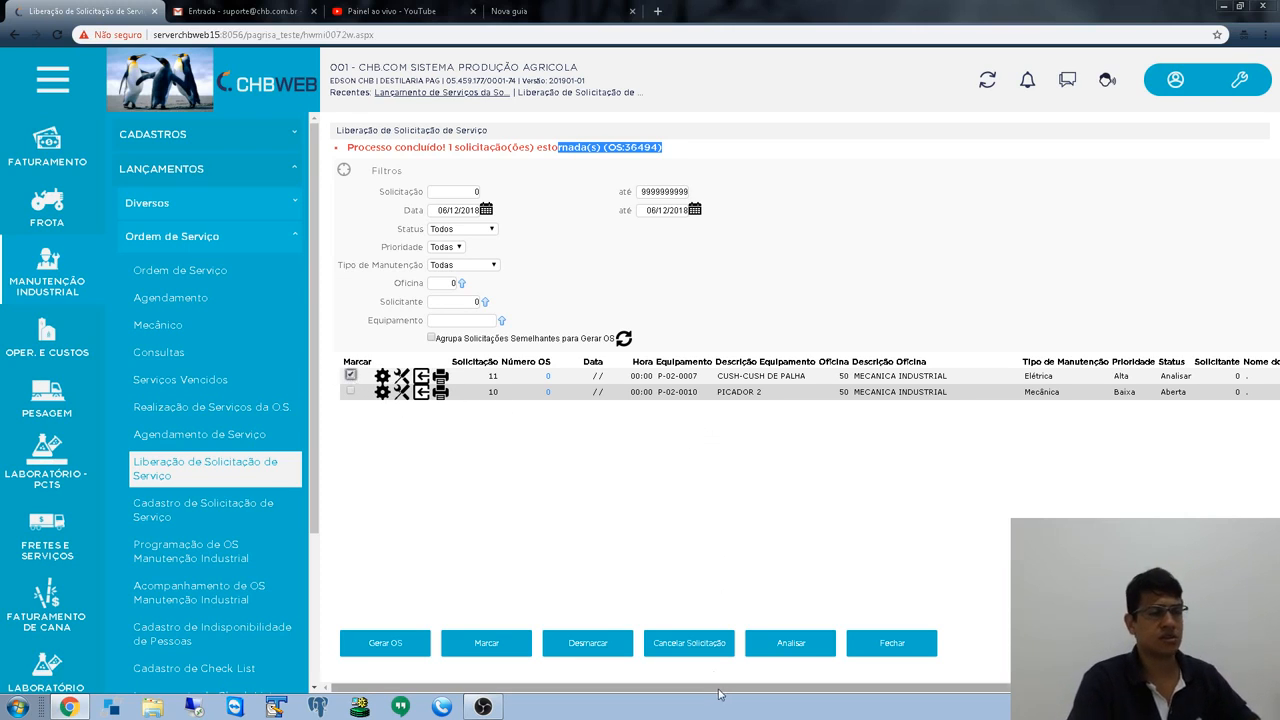
{"action": "left_click_drag", "start_coordinate": [725, 694], "coordinate": [966, 694]}
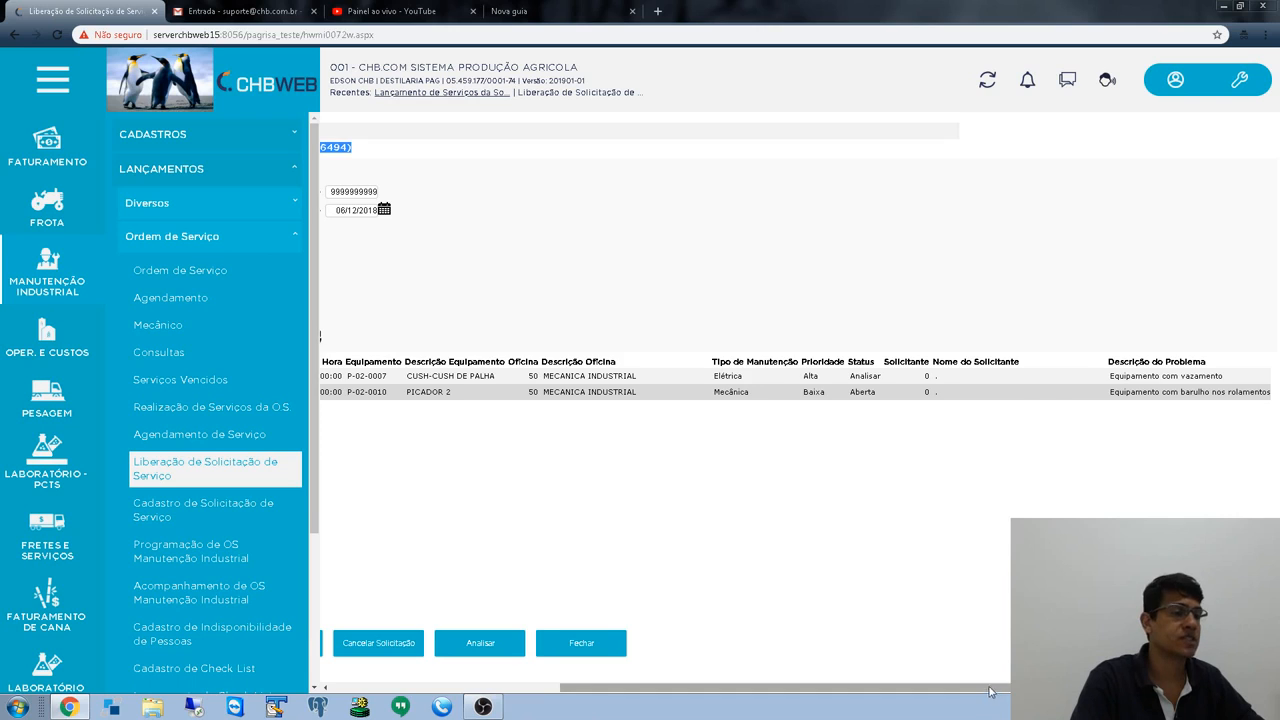
{"action": "left_click_drag", "start_coordinate": [990, 690], "coordinate": [500, 690]}
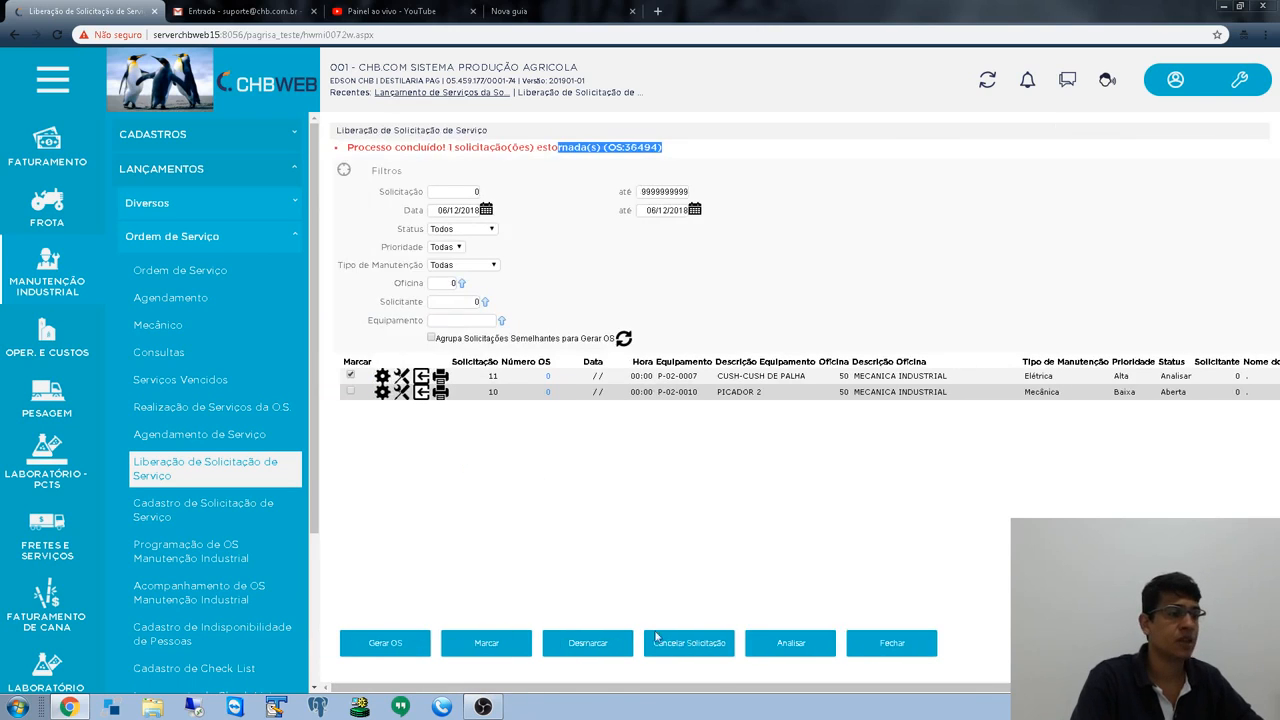
{"action": "left_click", "coordinate": [795, 645]}
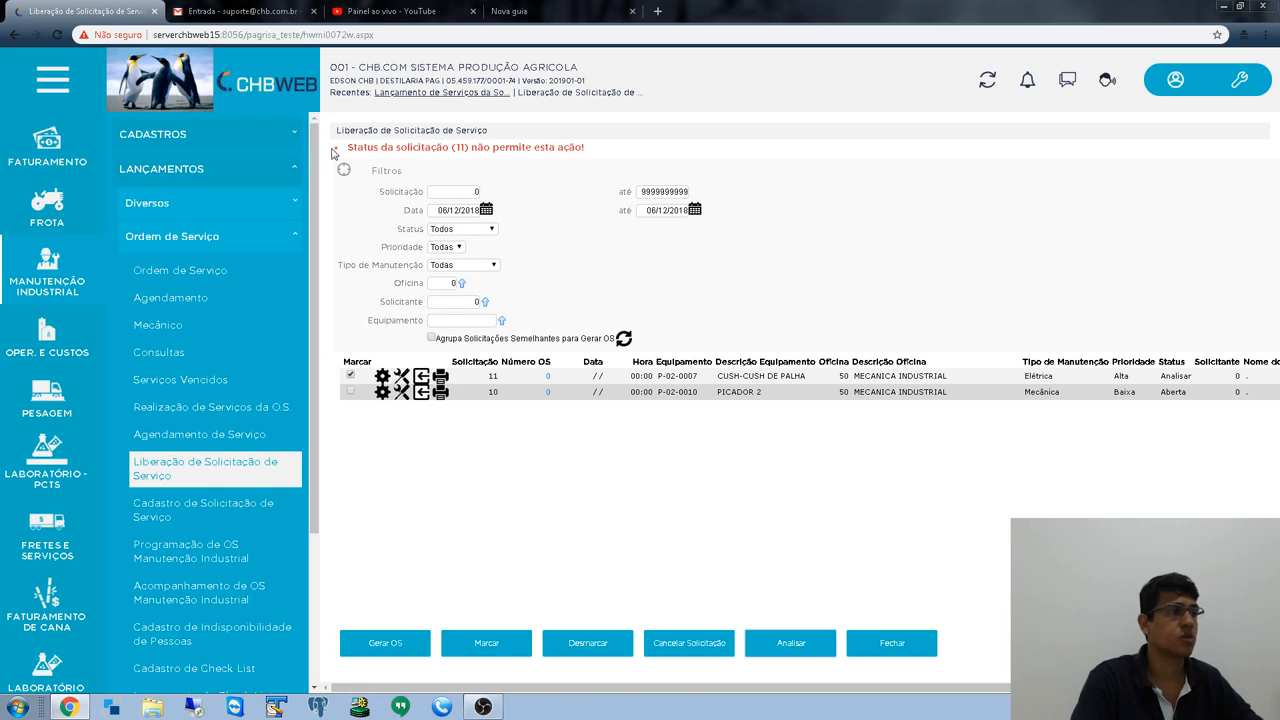
{"action": "left_click_drag", "start_coordinate": [336, 153], "coordinate": [613, 155]}
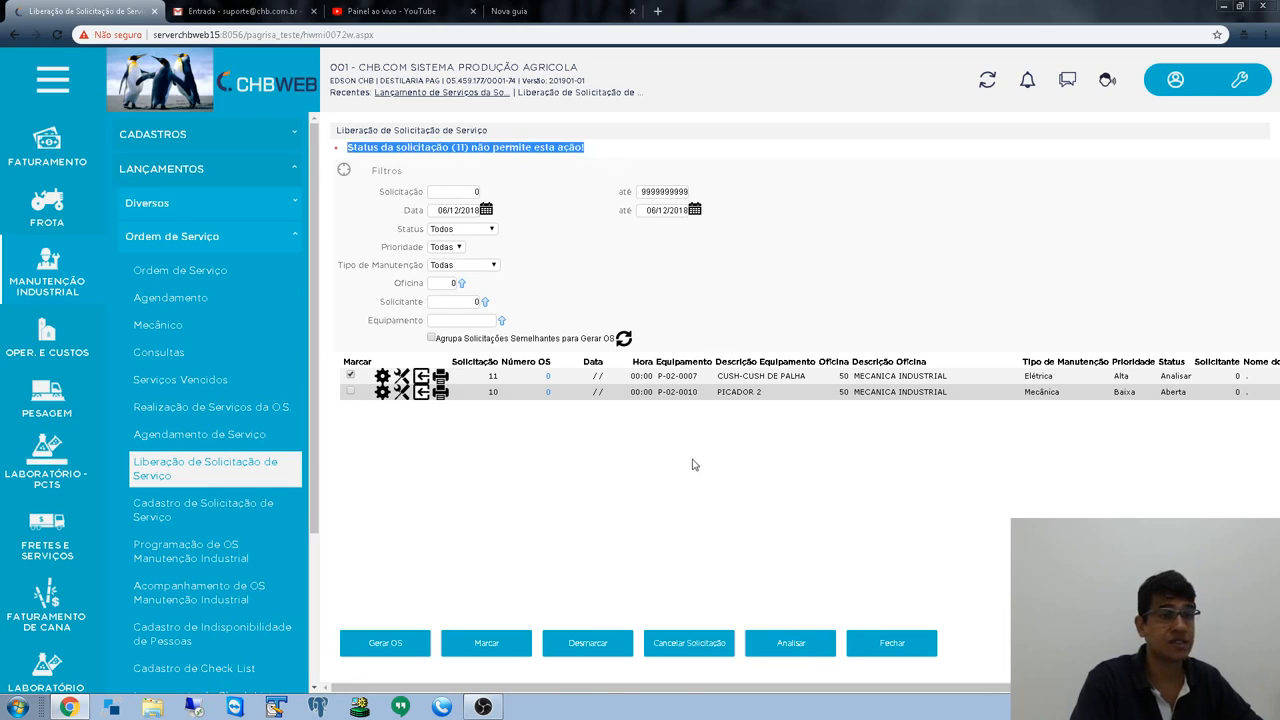
{"action": "left_click", "coordinate": [1167, 383]}
{"action": "double_click", "coordinate": [1168, 379]}
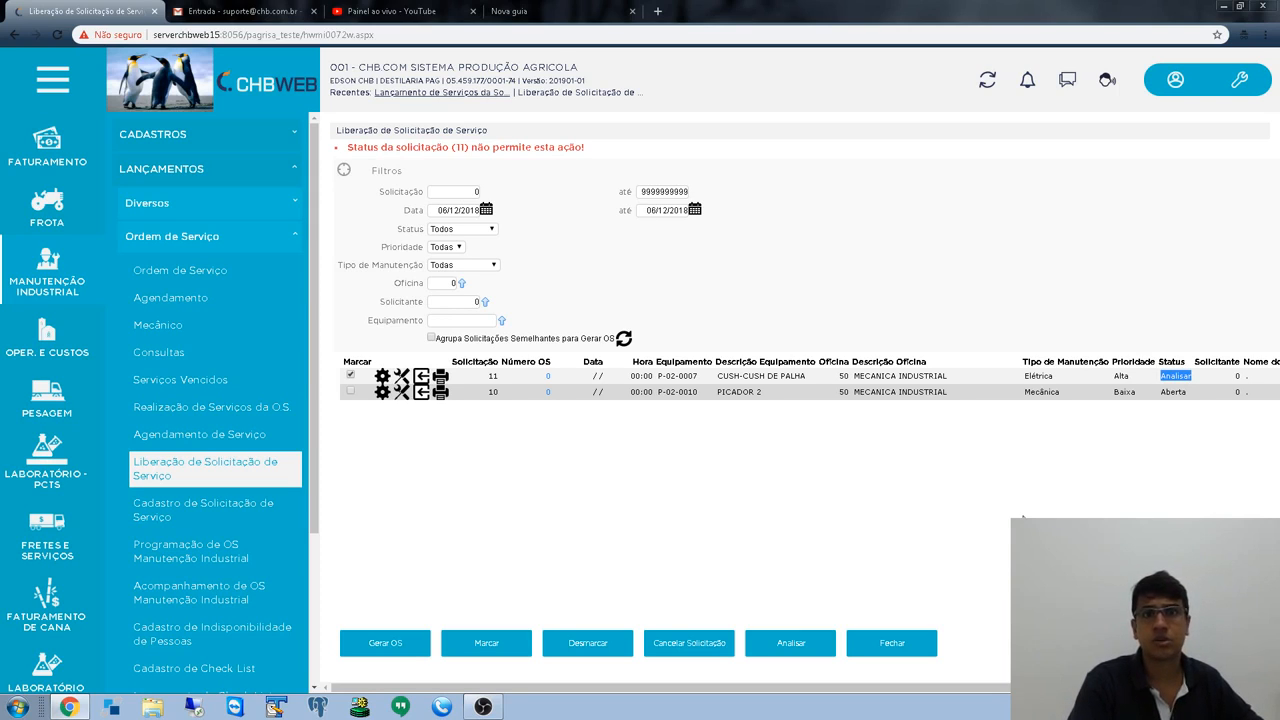
{"action": "left_click", "coordinate": [1024, 518]}
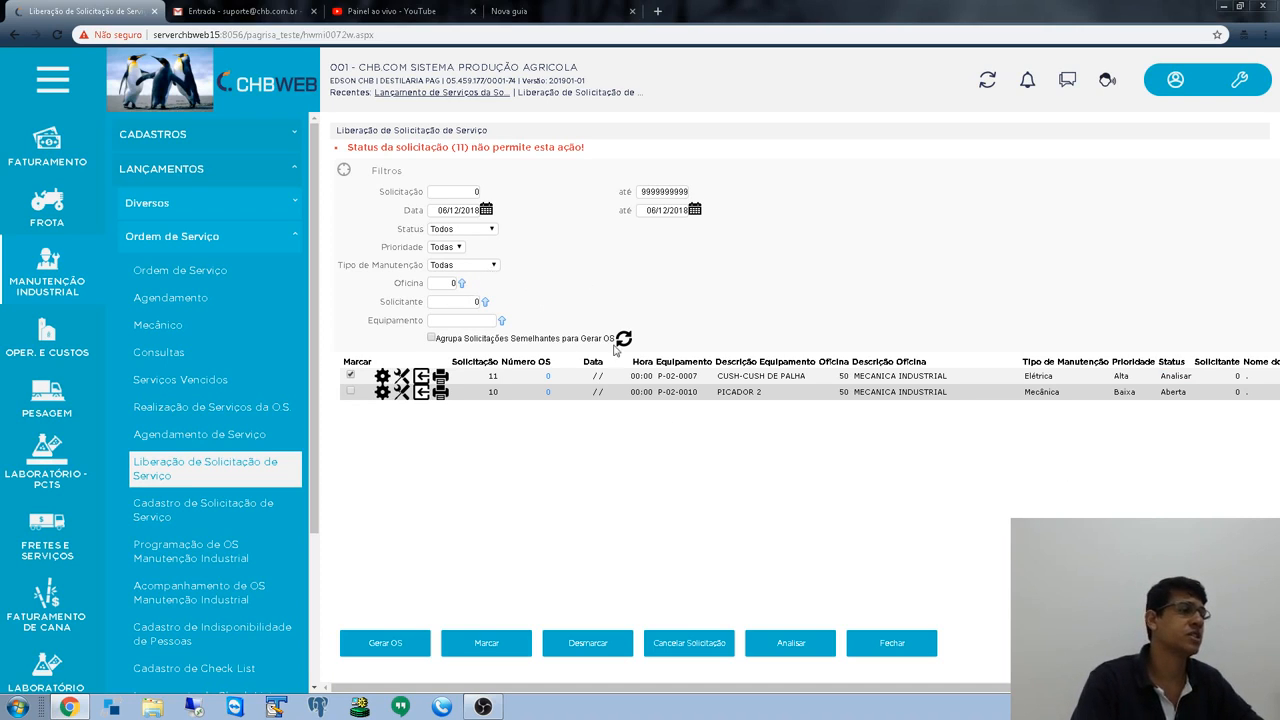
{"action": "left_click", "coordinate": [463, 230]}
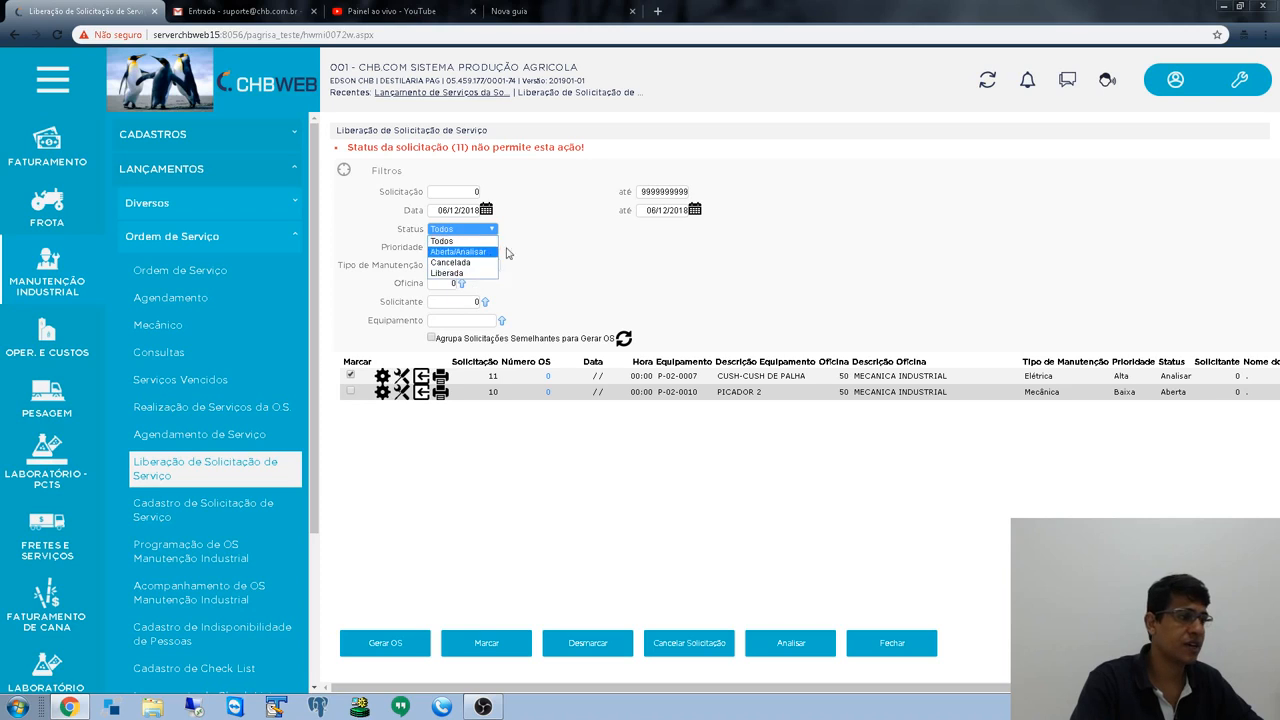
{"action": "left_click", "coordinate": [477, 252]}
{"action": "left_click", "coordinate": [623, 339]}
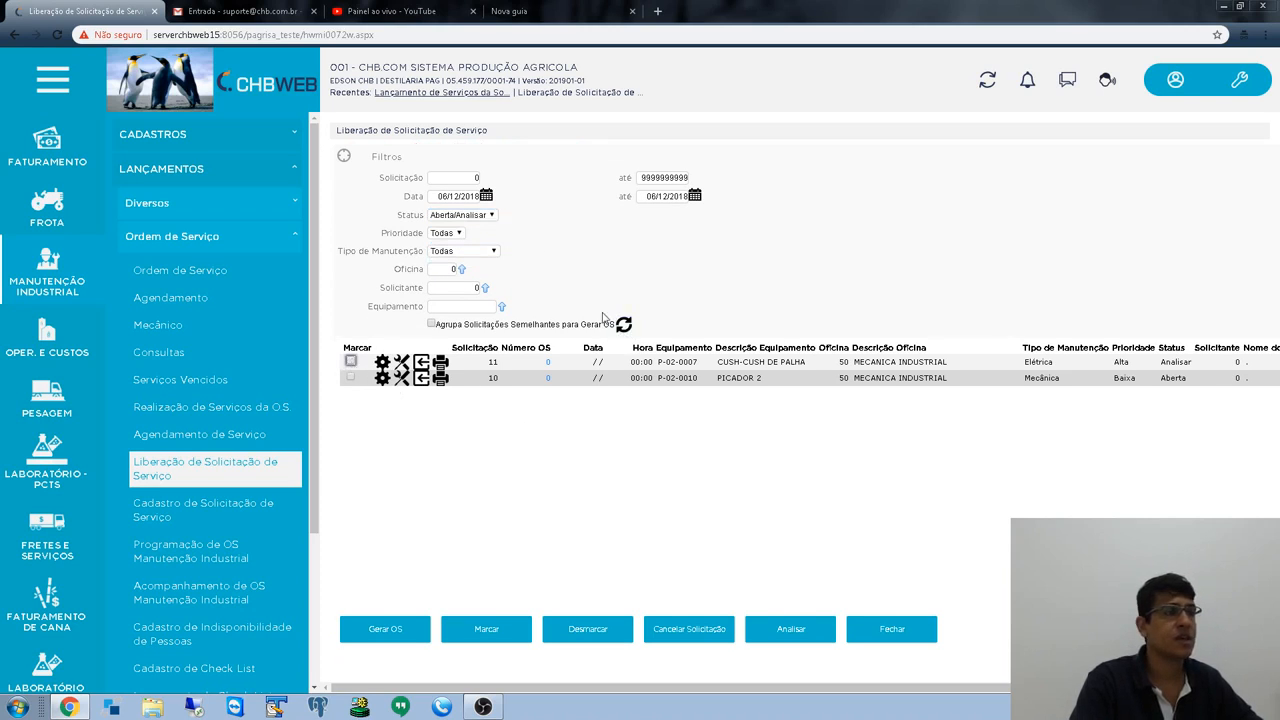
{"action": "left_click", "coordinate": [489, 216]}
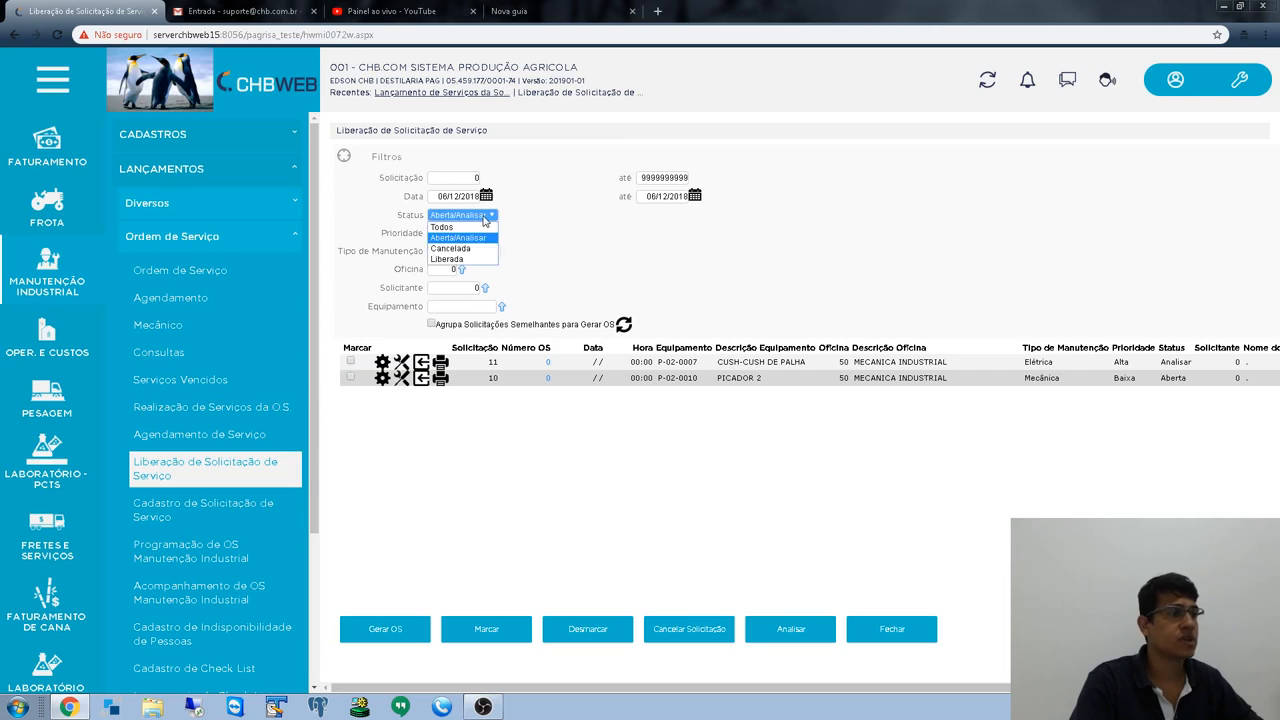
{"action": "left_click", "coordinate": [466, 239]}
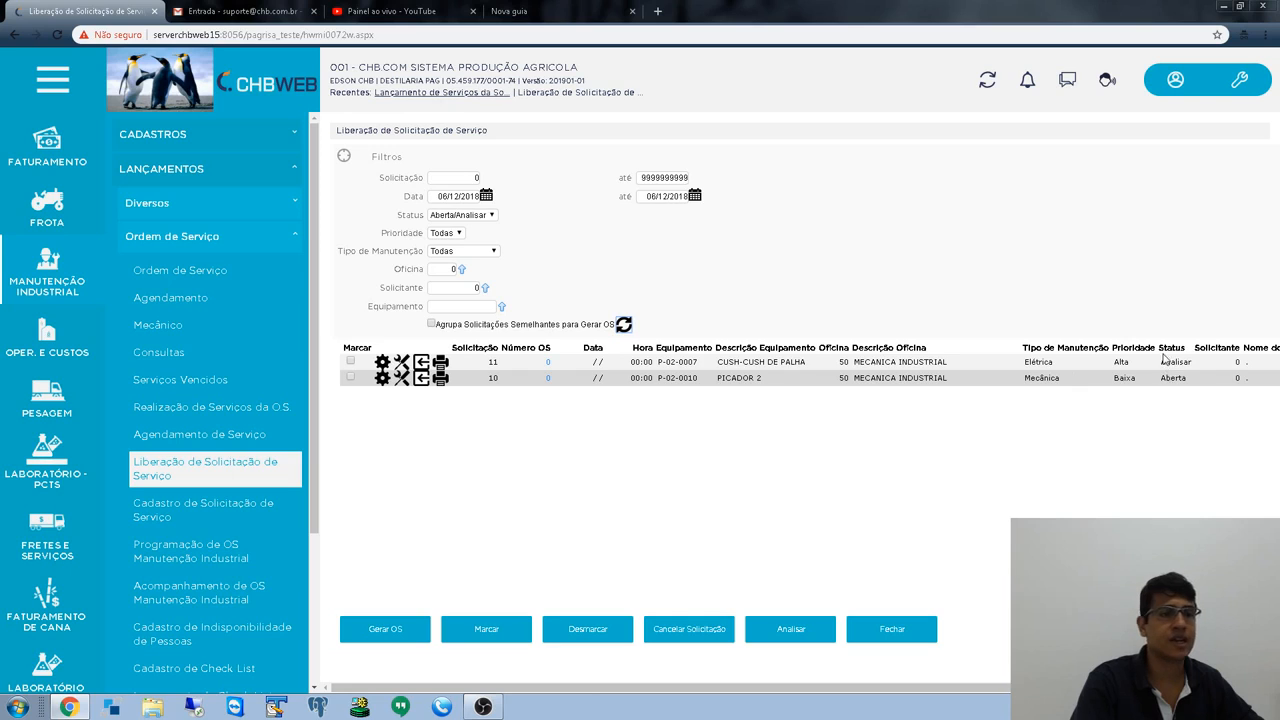
{"action": "left_click_drag", "start_coordinate": [1162, 353], "coordinate": [1191, 387]}
{"action": "left_click", "coordinate": [1123, 486]}
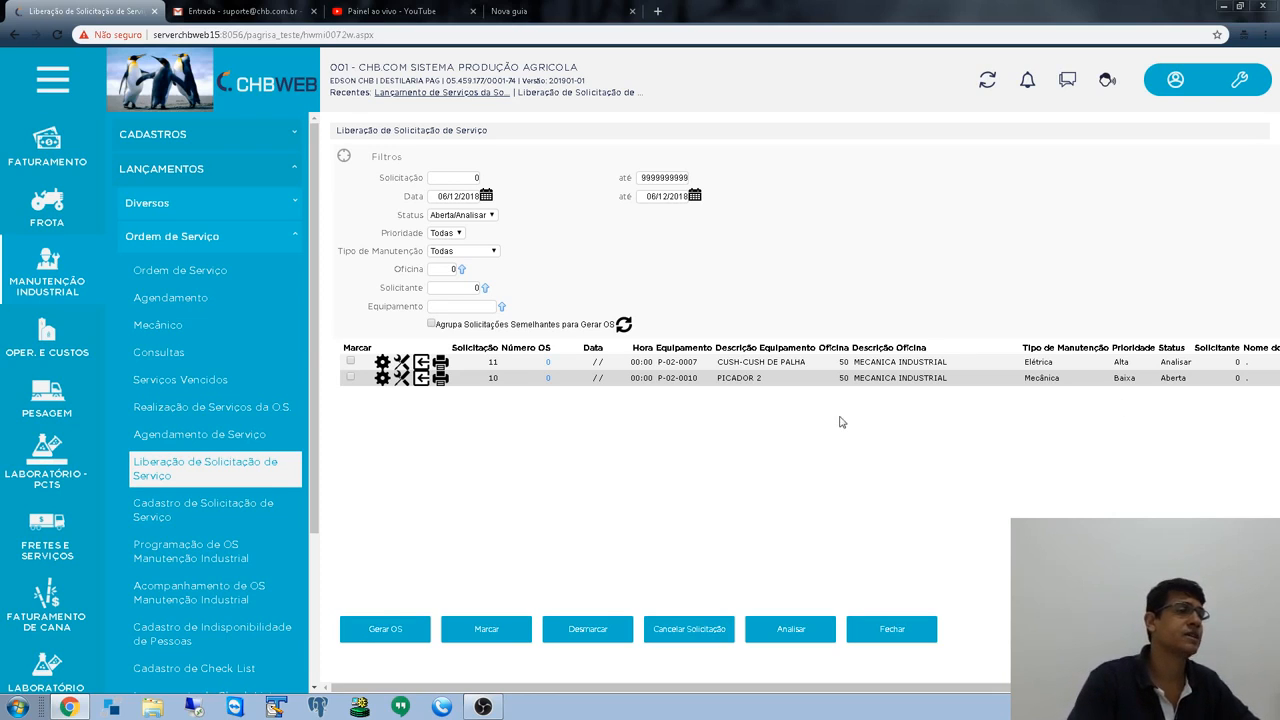
{"action": "left_click_drag", "start_coordinate": [1158, 365], "coordinate": [1195, 367]}
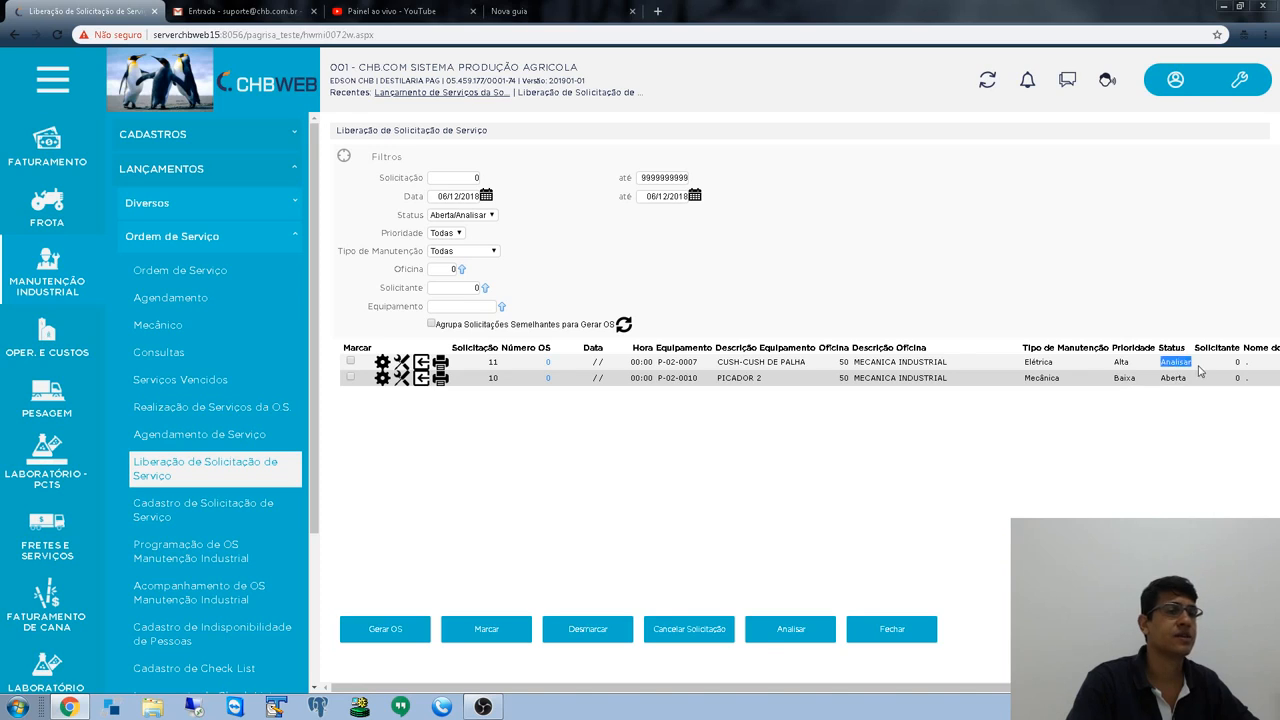
{"action": "left_click", "coordinate": [471, 216]}
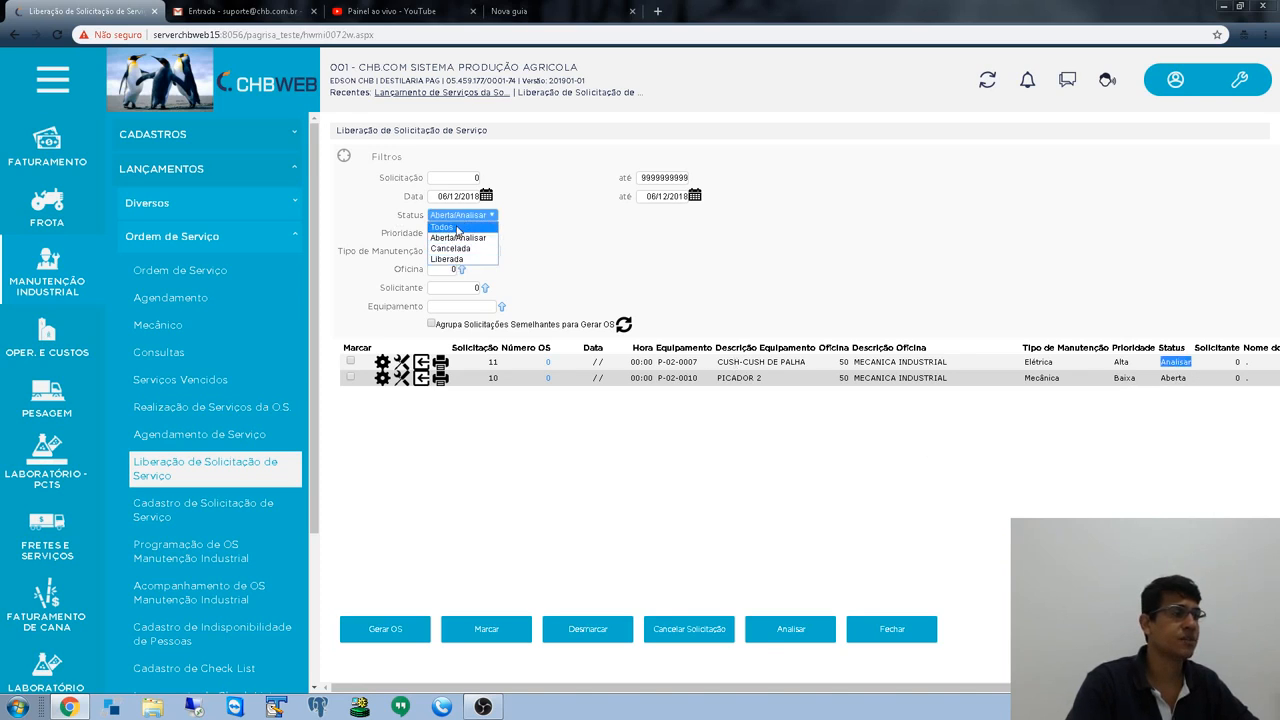
{"action": "left_click", "coordinate": [441, 227]}
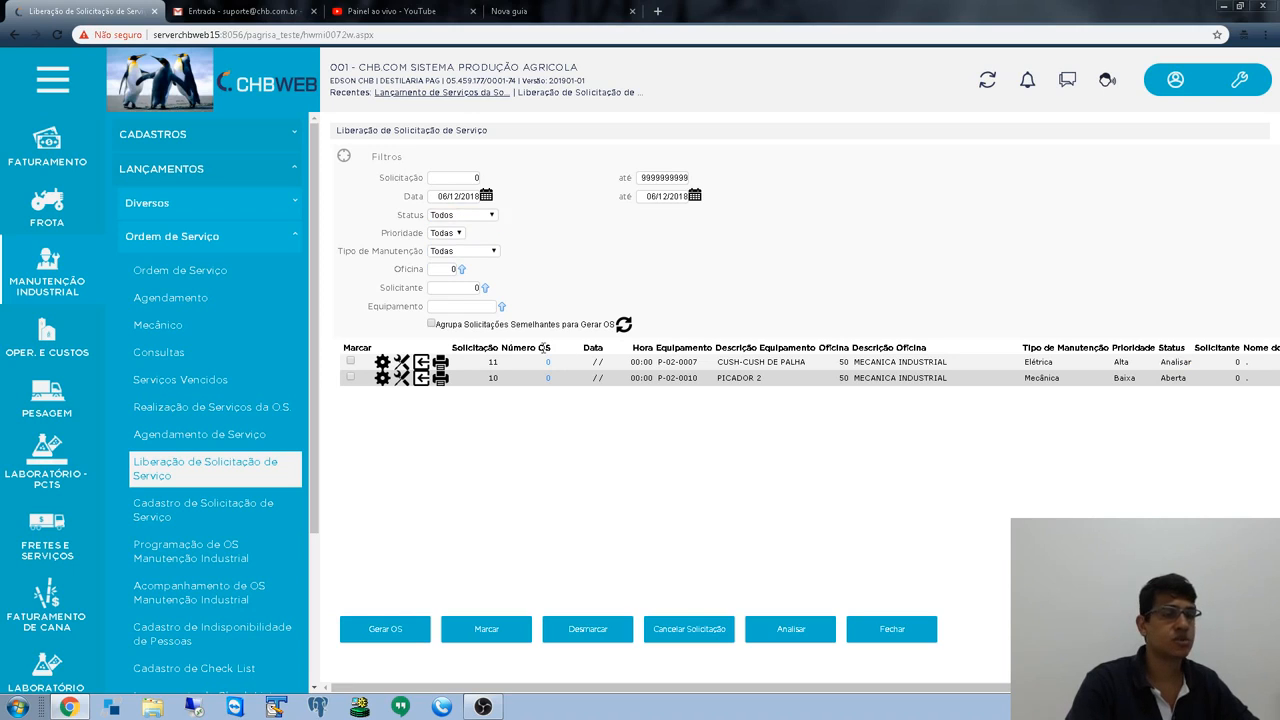
- Remove the 3 REVISÃO service from request 11's services
{"action": "left_click", "coordinate": [350, 362]}
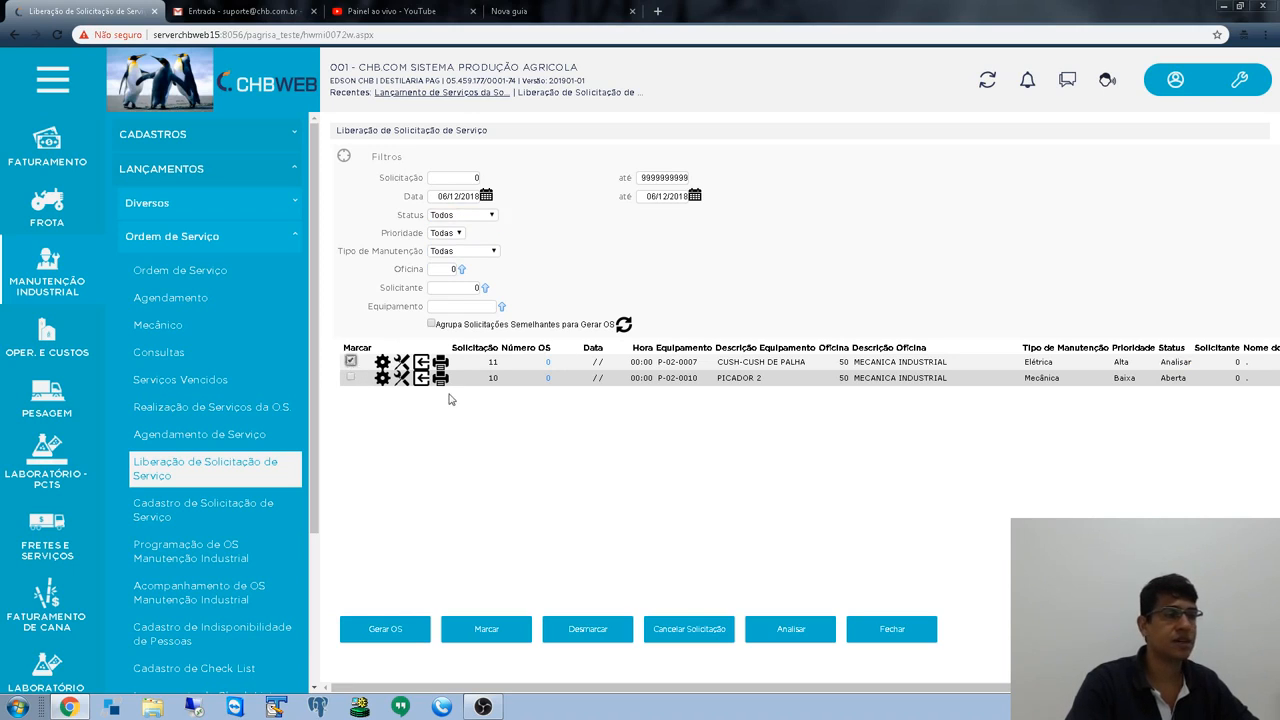
{"action": "left_click", "coordinate": [384, 366]}
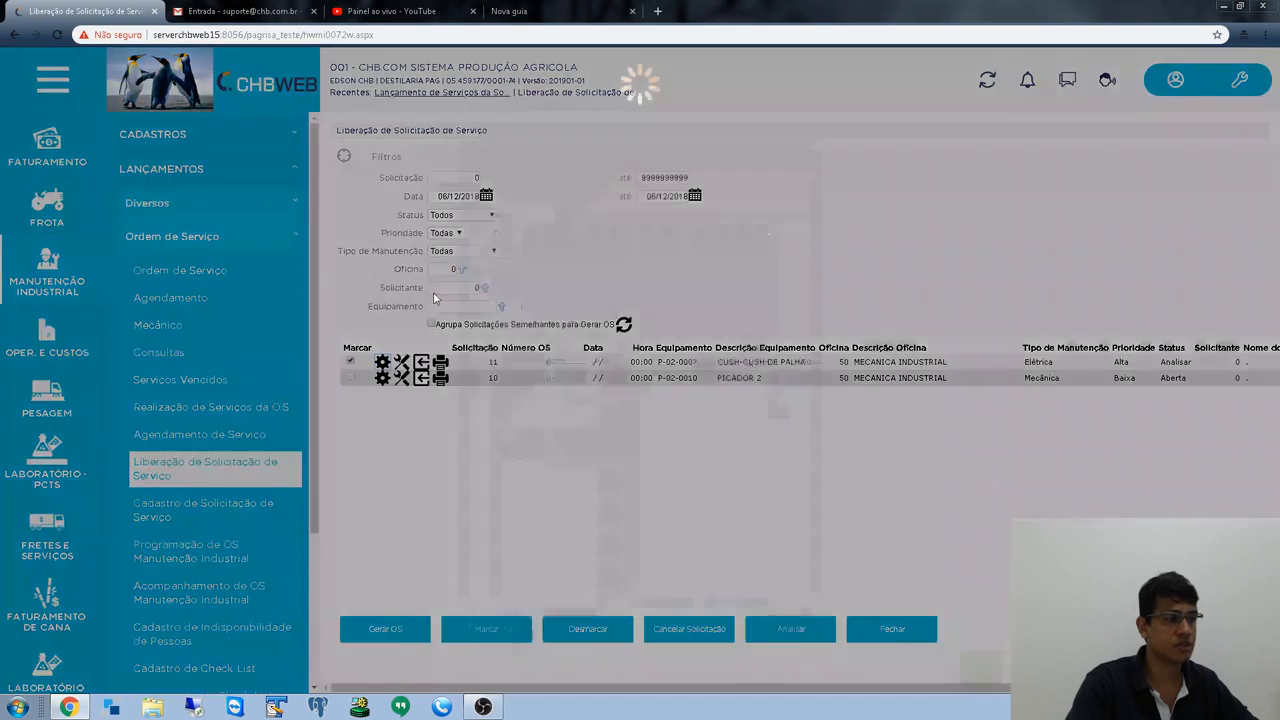
{"action": "left_click", "coordinate": [487, 233]}
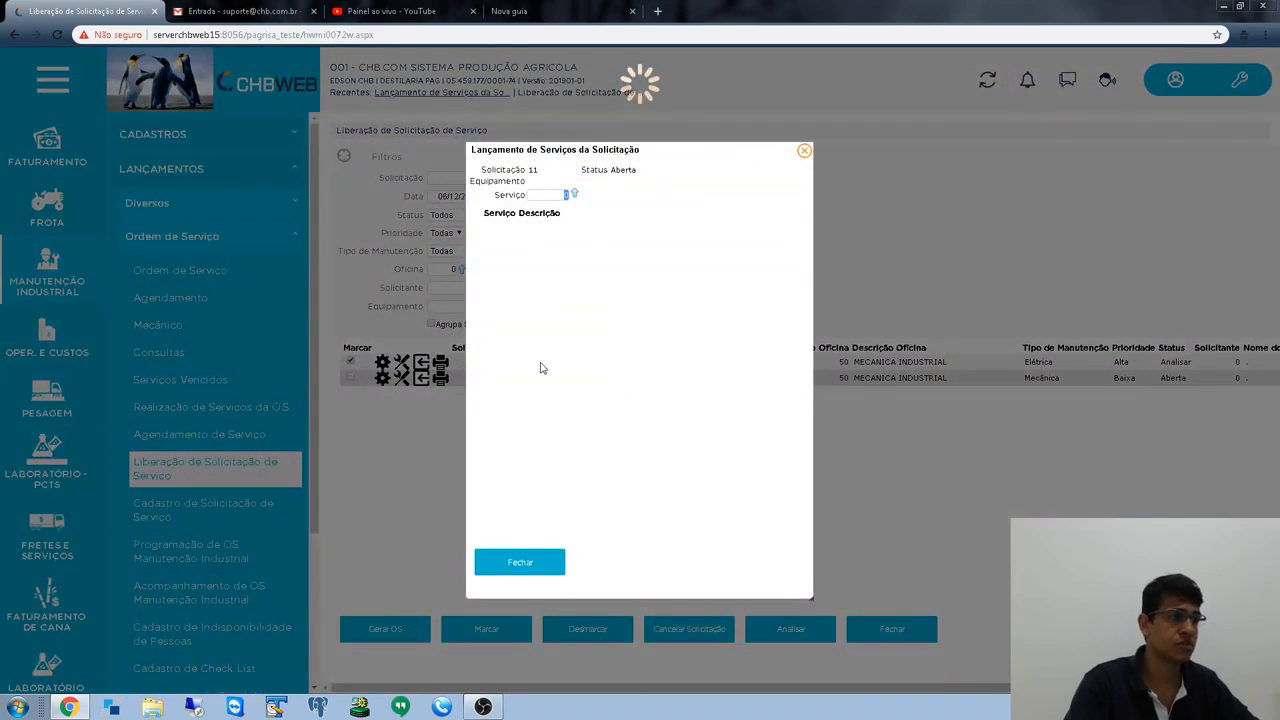
{"action": "left_click", "coordinate": [520, 563]}
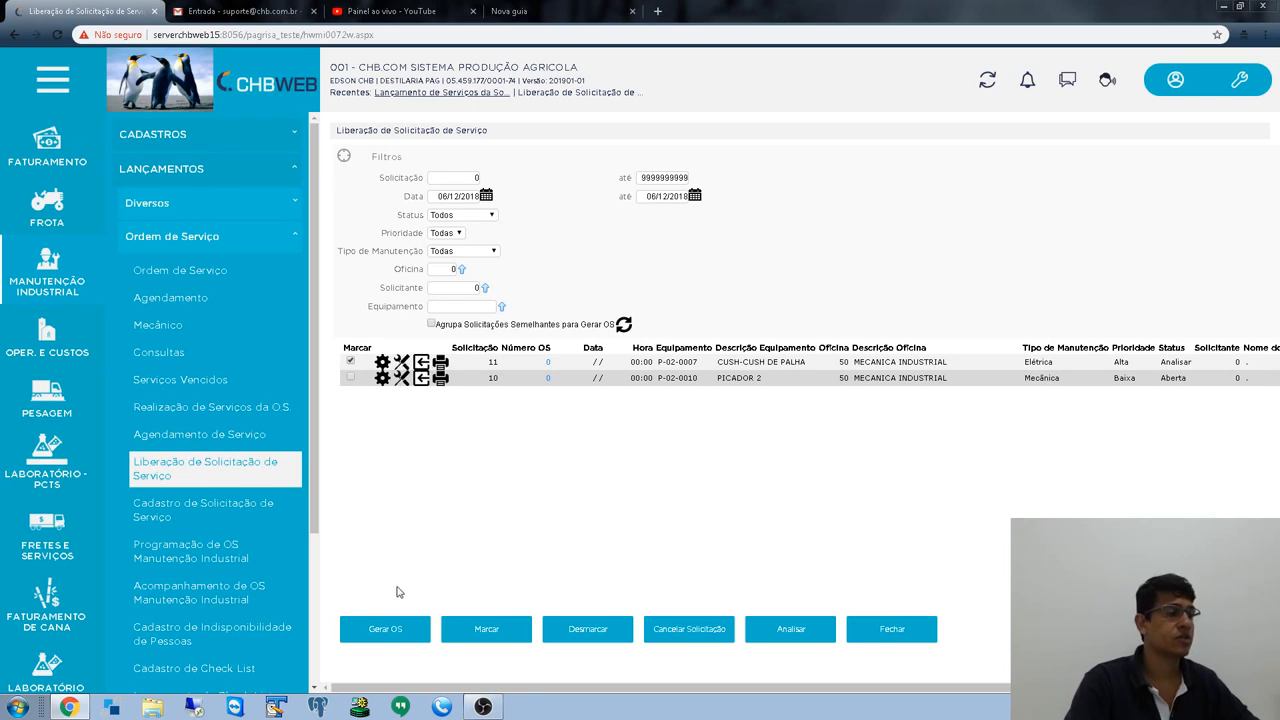
- Generate the service order for request 11, confirming with Sim
{"action": "left_click", "coordinate": [407, 642]}
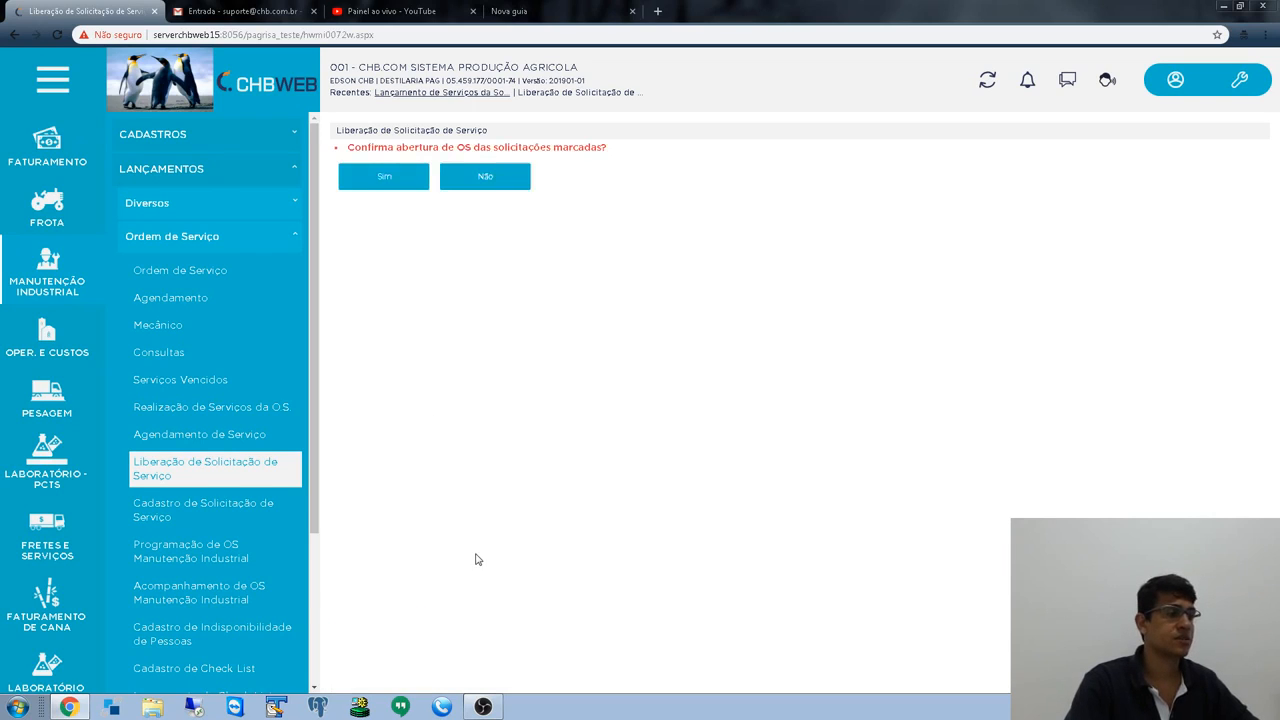
{"action": "left_click", "coordinate": [395, 180]}
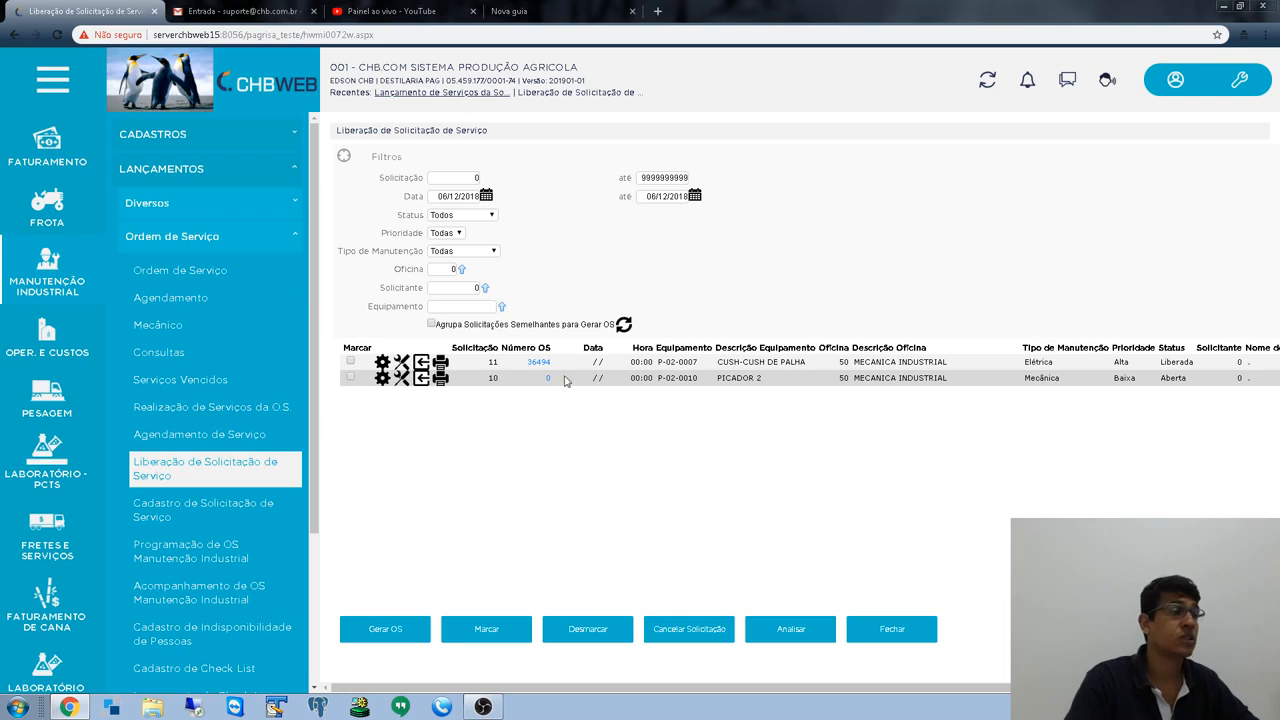
{"action": "scroll", "coordinate": [246, 480], "scroll_direction": "down", "scroll_amount": 3}
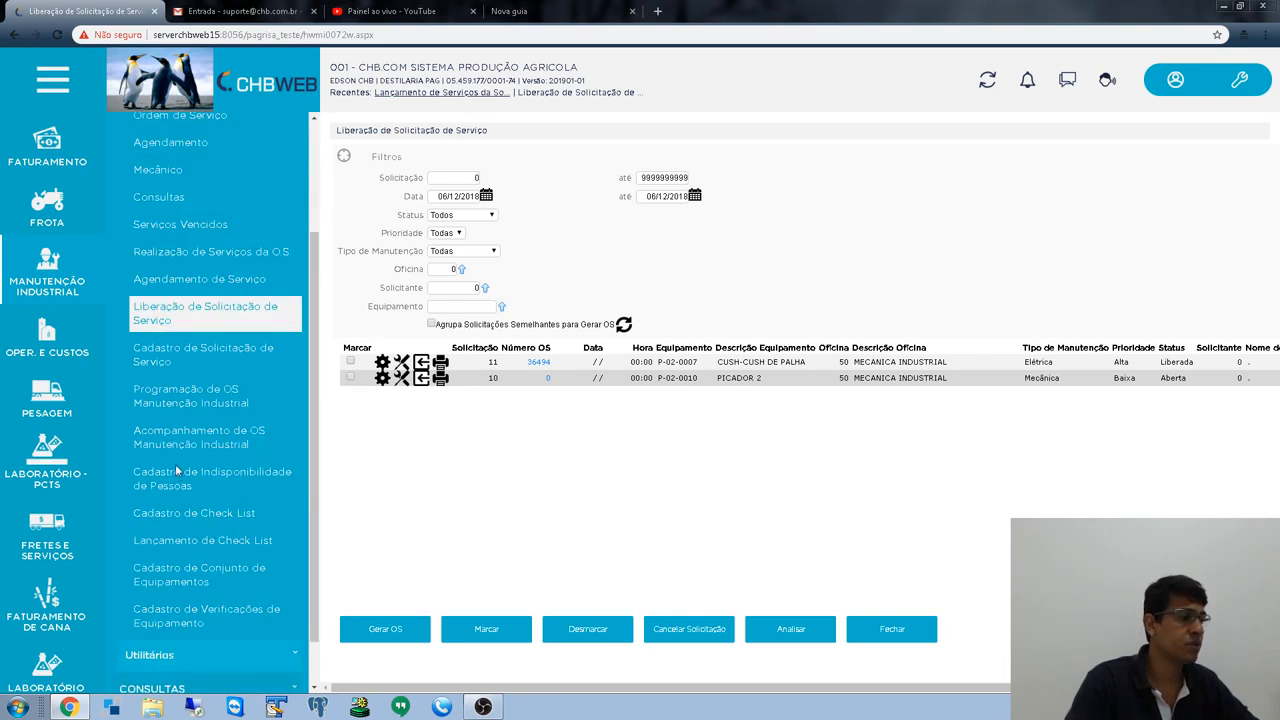
- Open the OS scheduling page in a new browser tab
{"action": "right_click", "coordinate": [172, 400]}
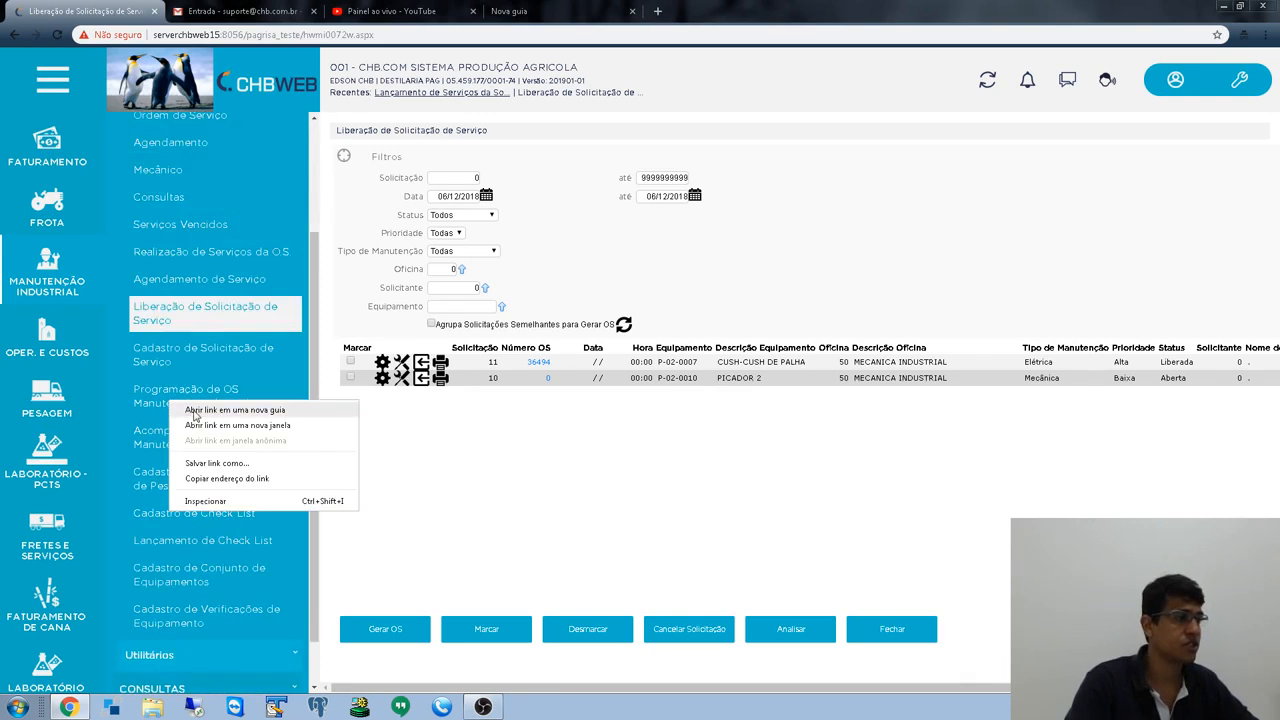
{"action": "left_click", "coordinate": [181, 404]}
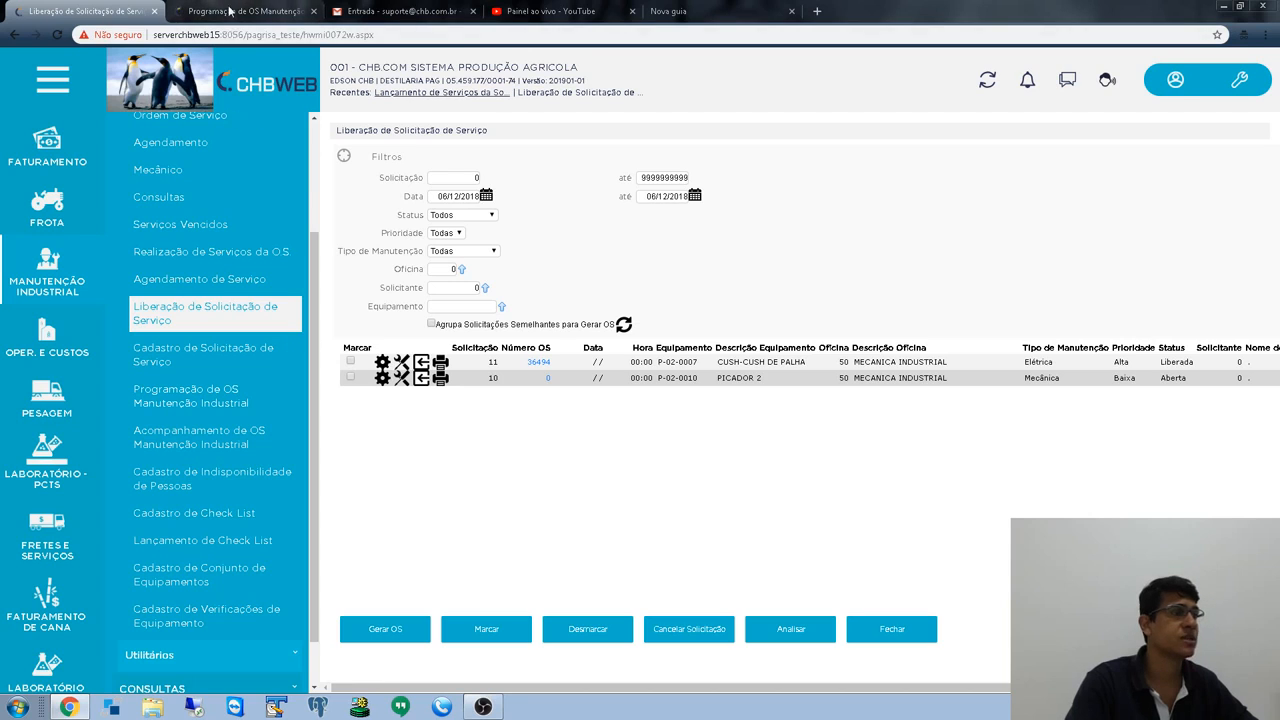
{"action": "left_click", "coordinate": [238, 12]}
- List services issued from 06/12/2018 for OS 36494, then return to the release page
{"action": "left_click", "coordinate": [447, 207]}
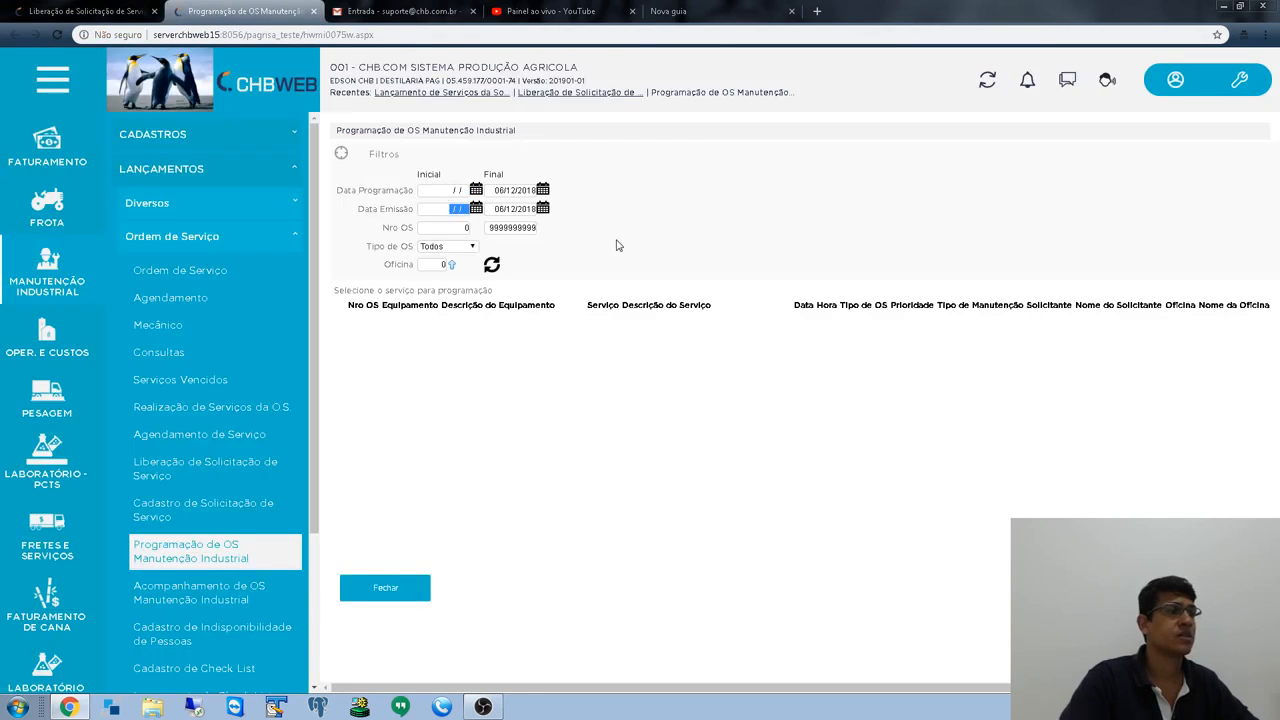
{"action": "type", "text": "06/12/2018"}
{"action": "key", "text": "Tab"}
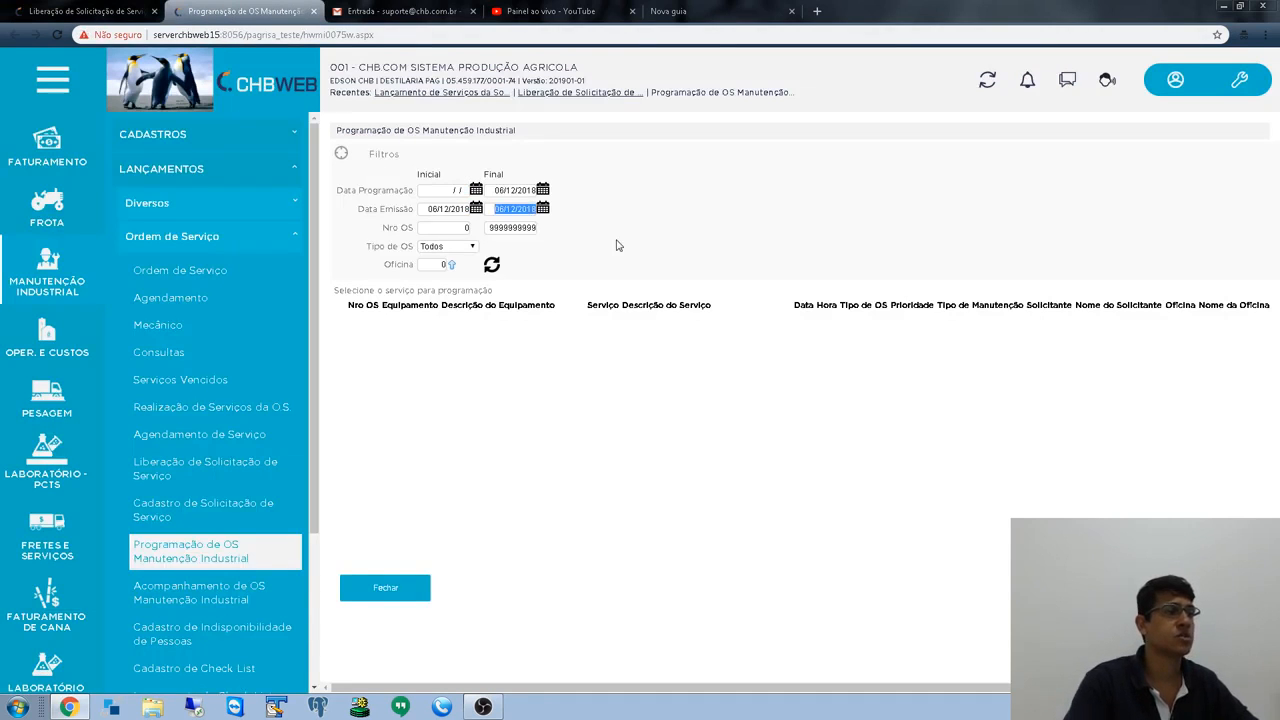
{"action": "left_click", "coordinate": [491, 264]}
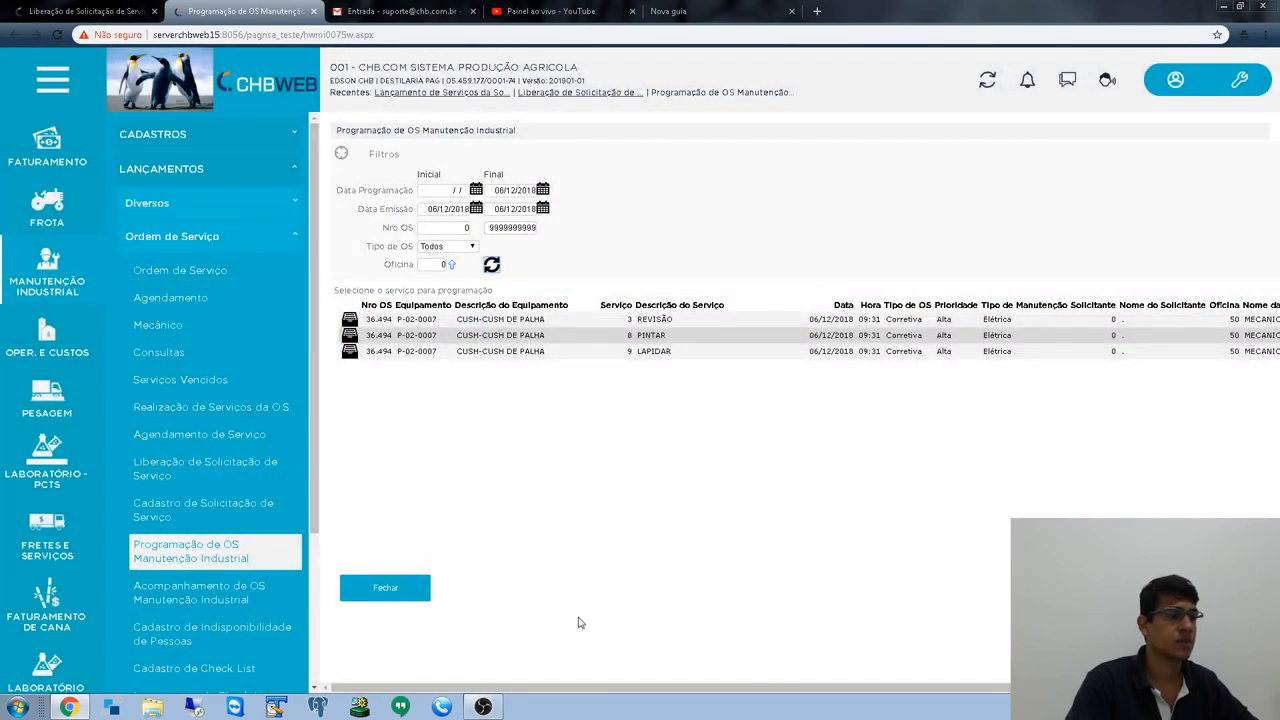
{"action": "mouse_move", "coordinate": [589, 688]}
{"action": "left_mouse_down"}
{"action": "mouse_move", "coordinate": [843, 707]}
{"action": "mouse_move", "coordinate": [571, 682]}
{"action": "left_mouse_up"}
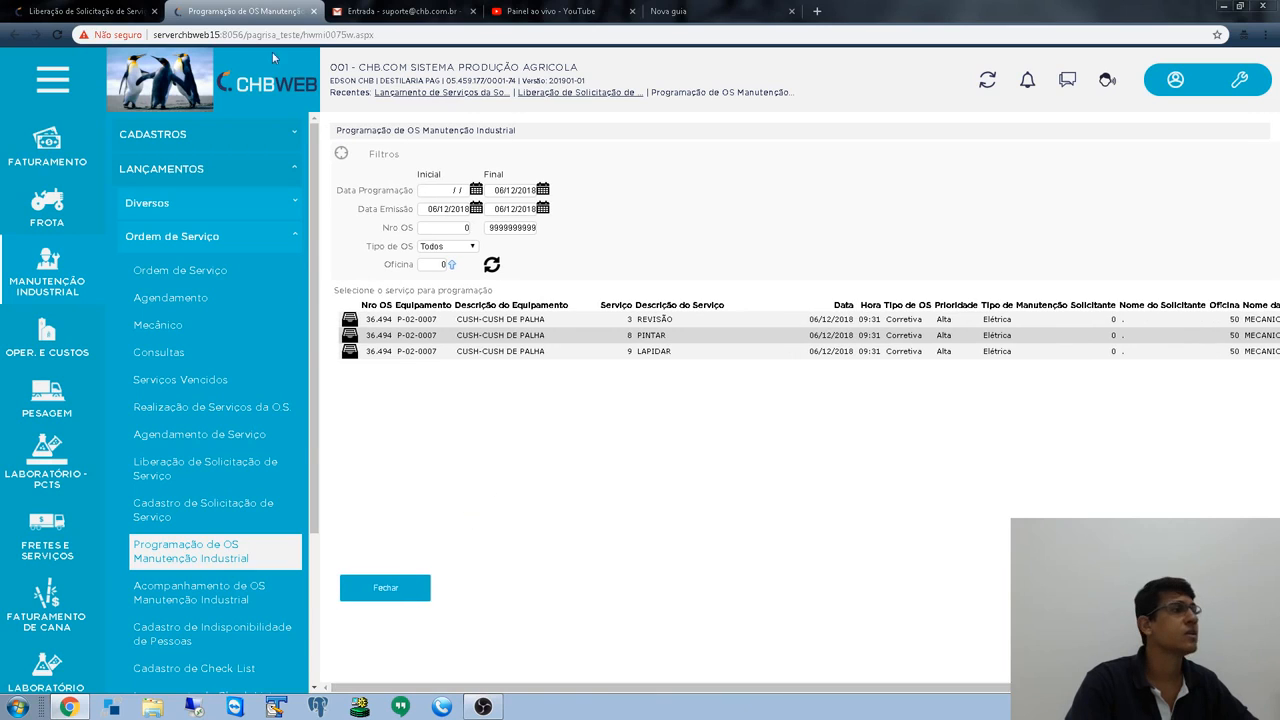
{"action": "left_click", "coordinate": [115, 12]}
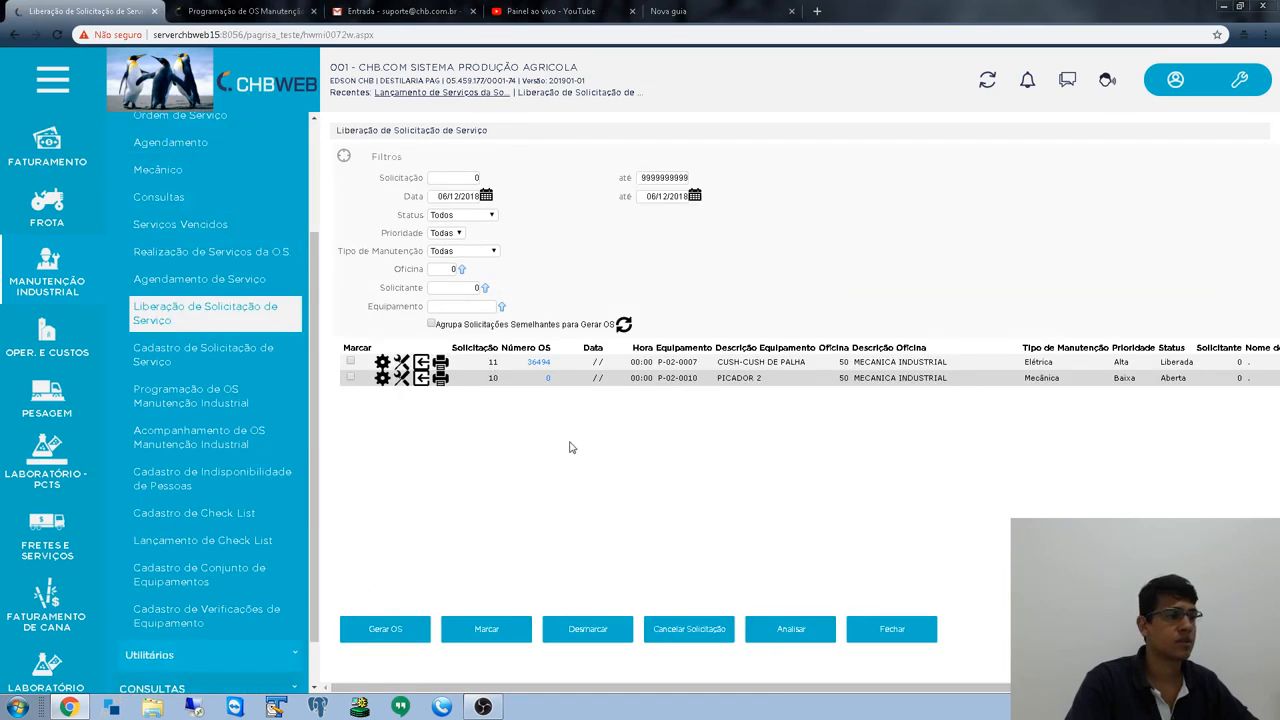
- Tick request 11, reverse its work order, and check its service entries
{"action": "left_click", "coordinate": [384, 366]}
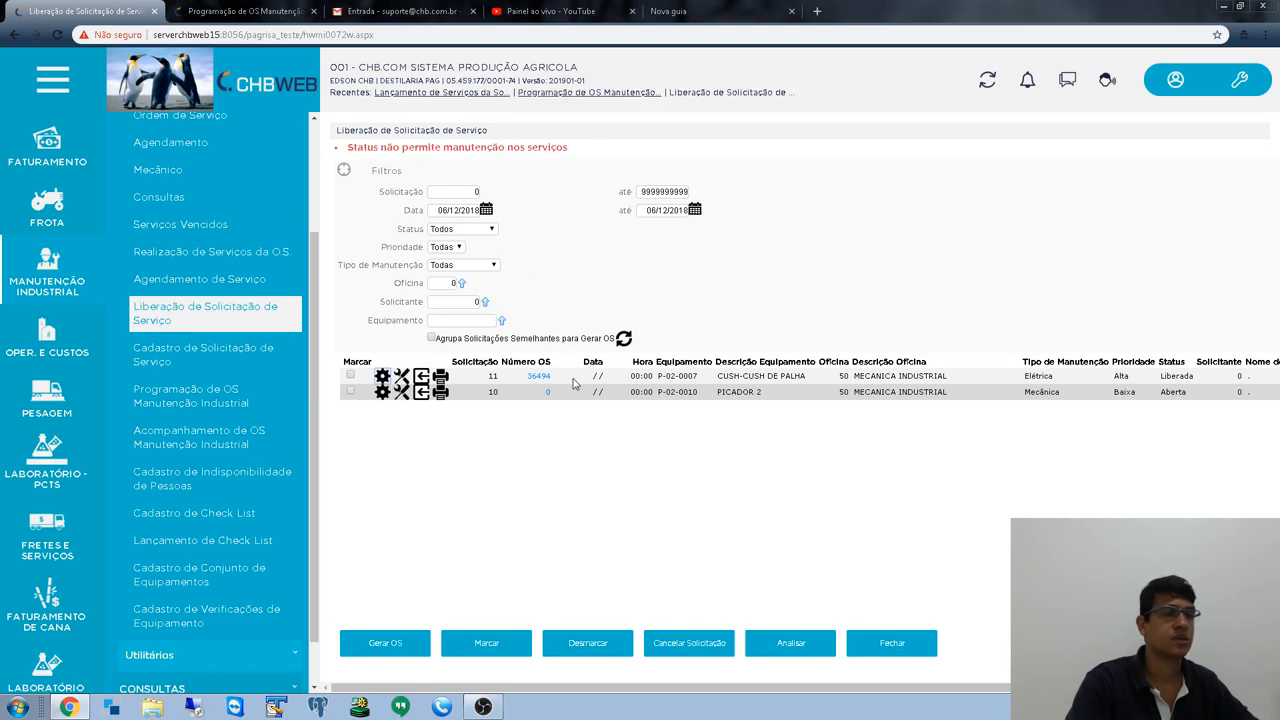
{"action": "left_click", "coordinate": [349, 376]}
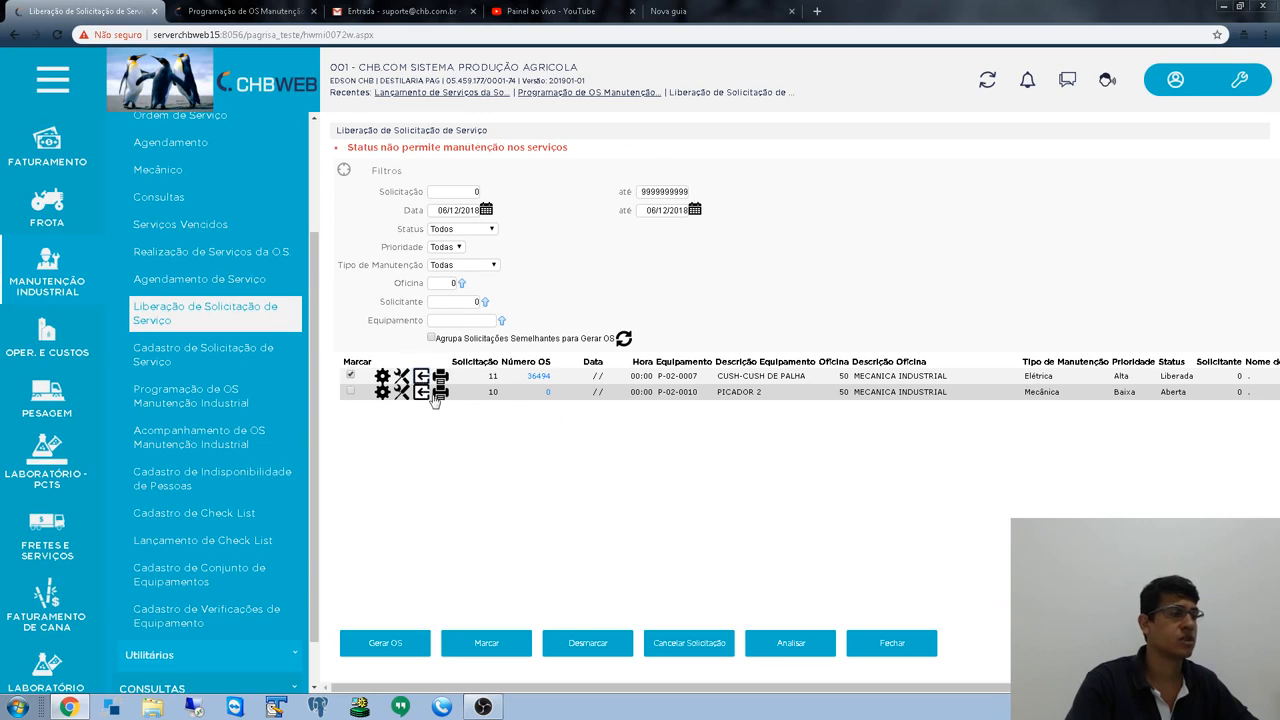
{"action": "left_click", "coordinate": [435, 396]}
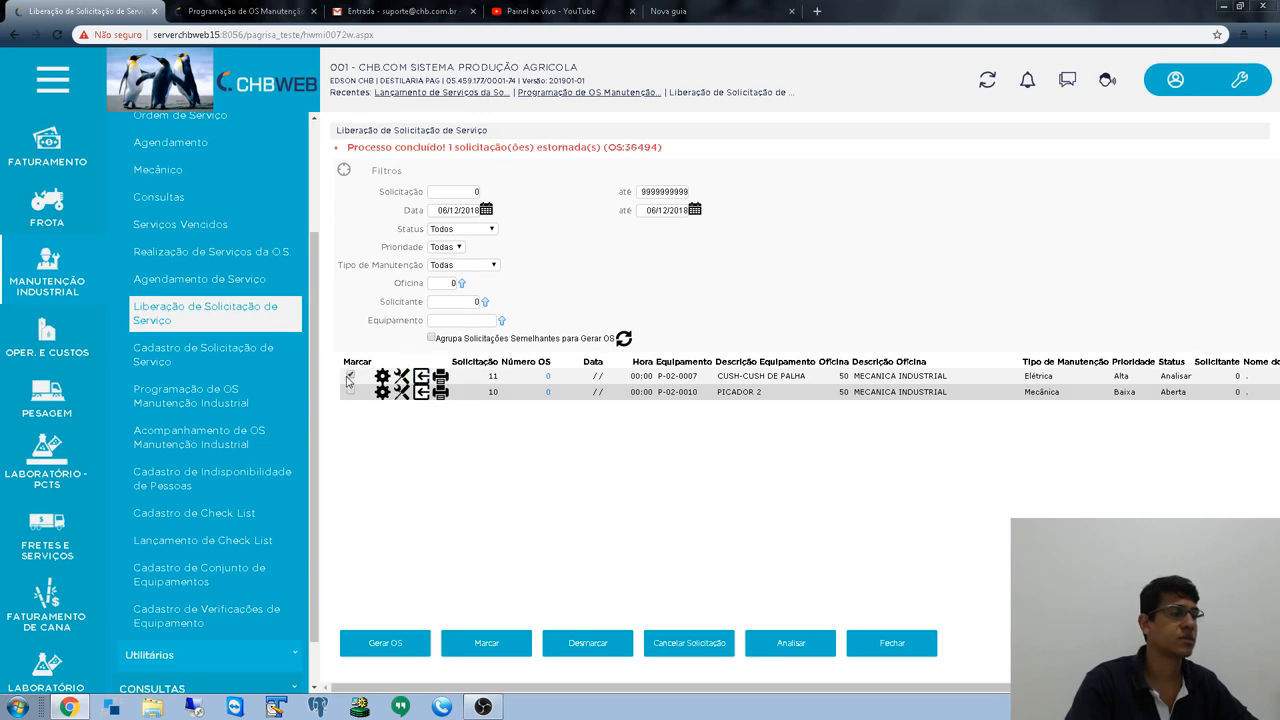
{"action": "left_click", "coordinate": [384, 382]}
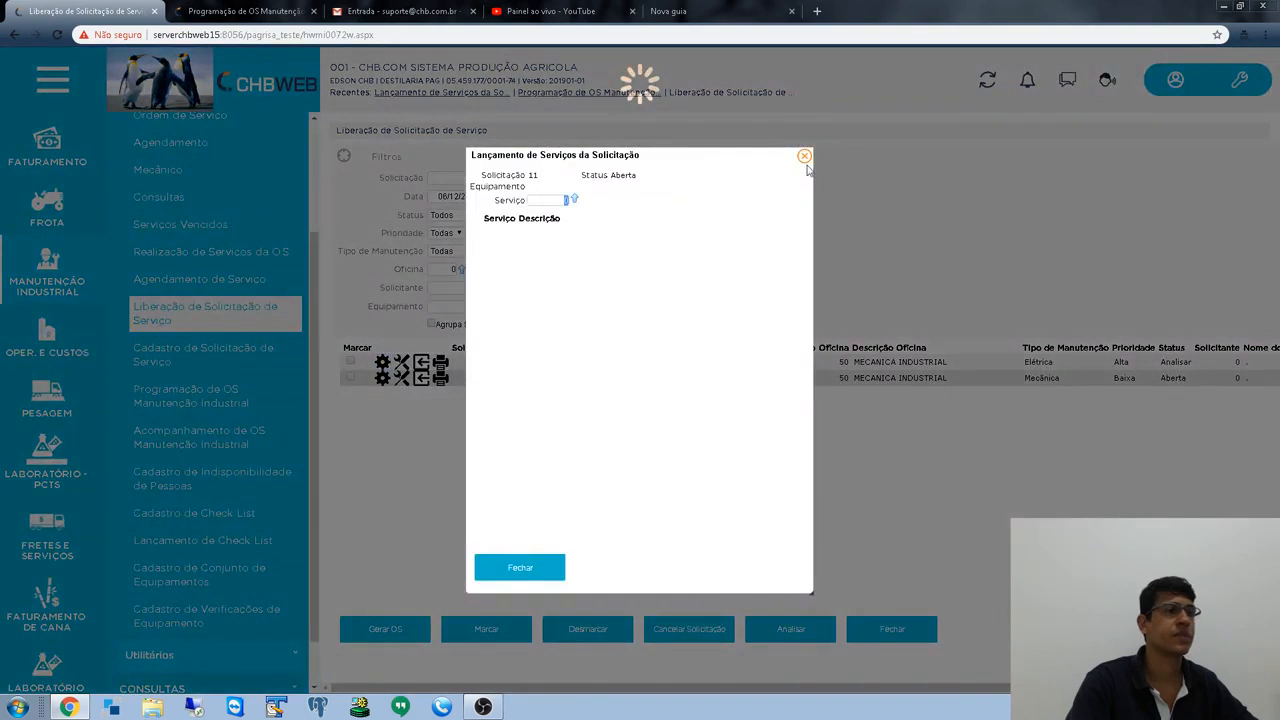
{"action": "left_click", "coordinate": [804, 156]}
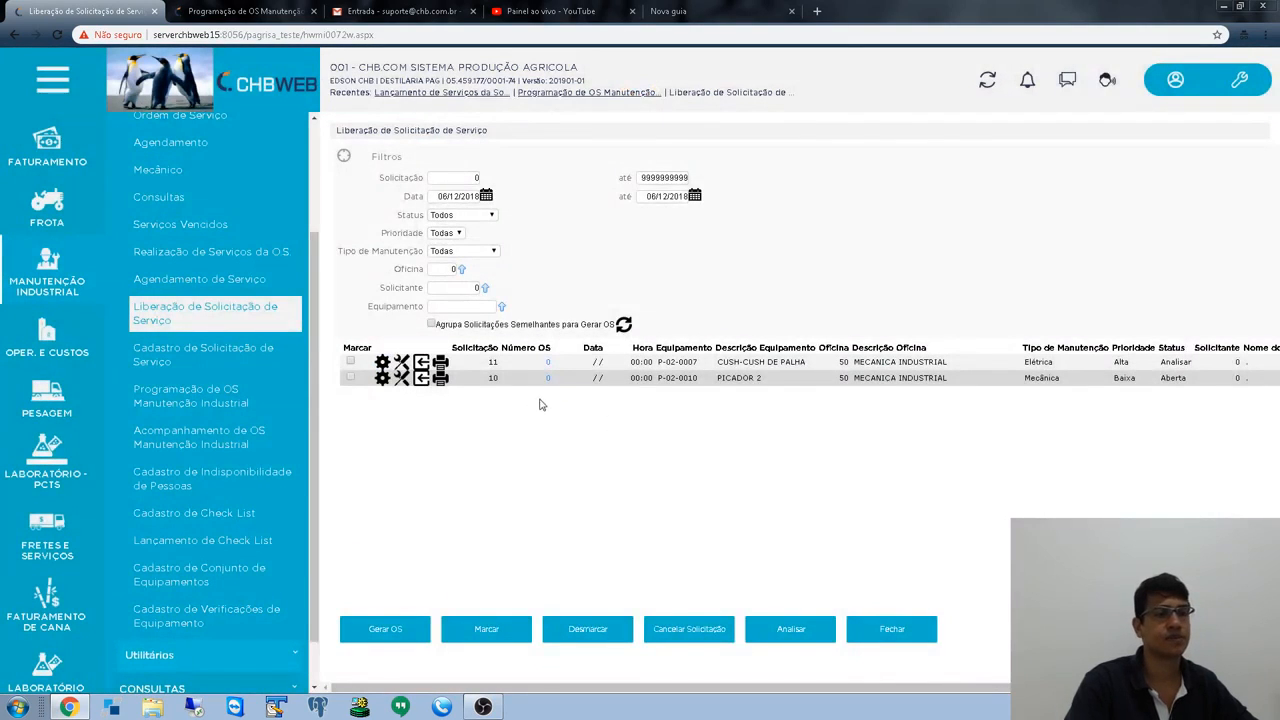
{"action": "left_click", "coordinate": [243, 12]}
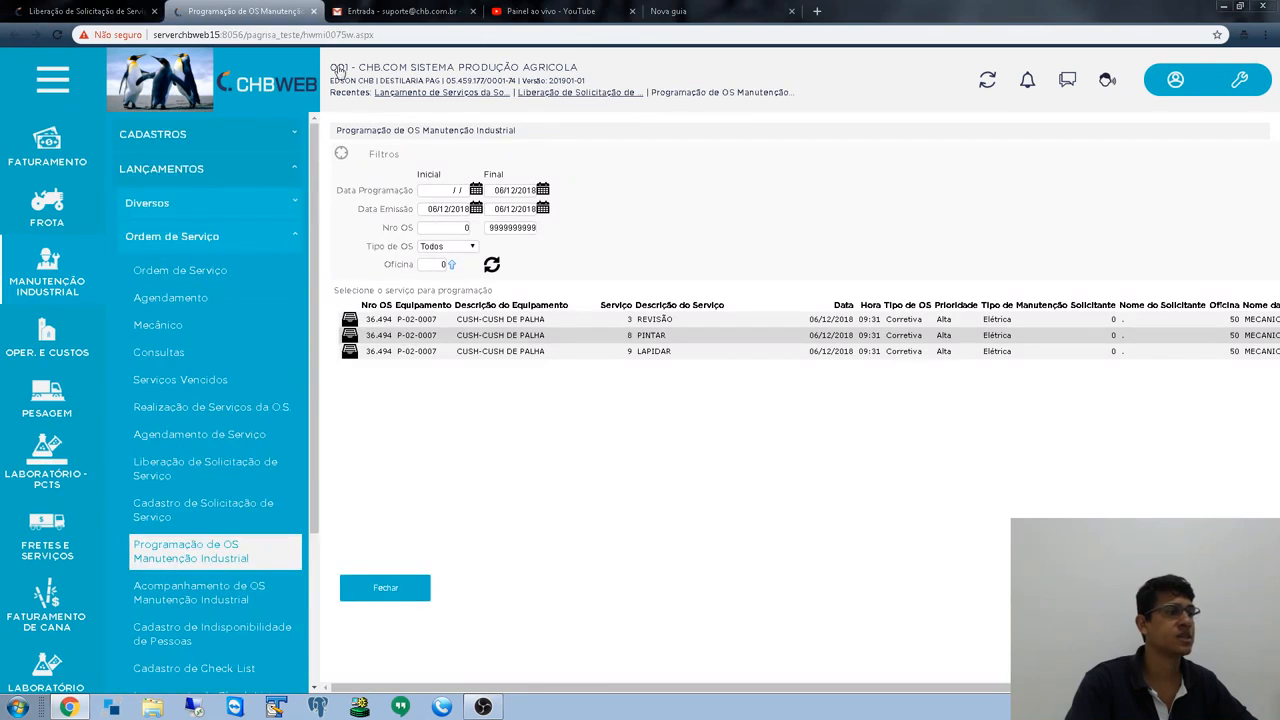
- Close the scheduling tab, regenerate request 11's work order as OS 36494, and open it
{"action": "left_click", "coordinate": [313, 11]}
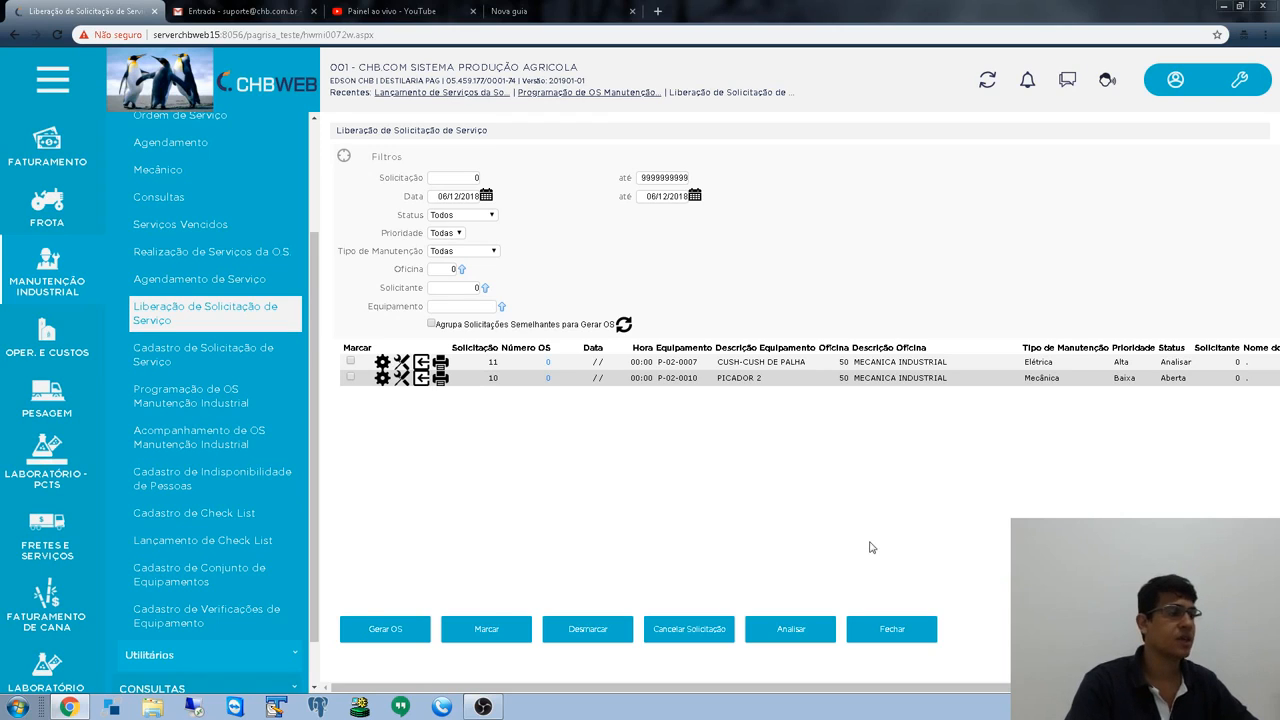
{"action": "left_click", "coordinate": [350, 361]}
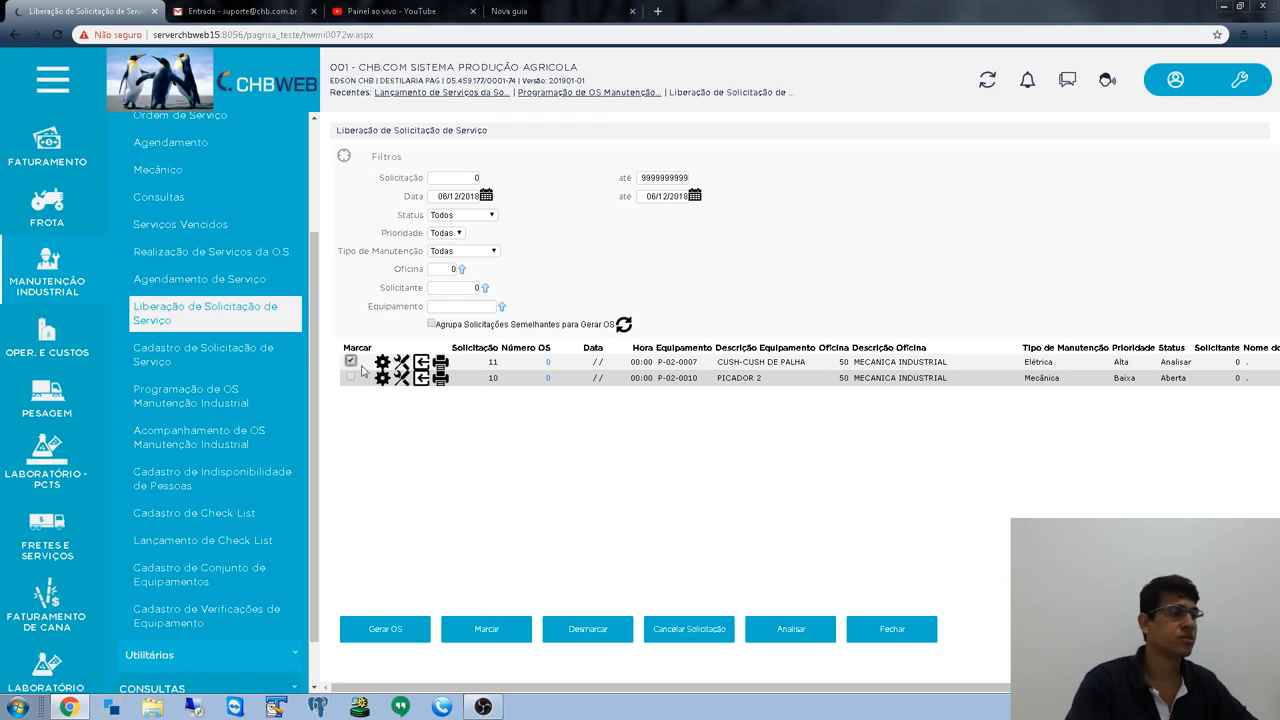
{"action": "left_click", "coordinate": [406, 634]}
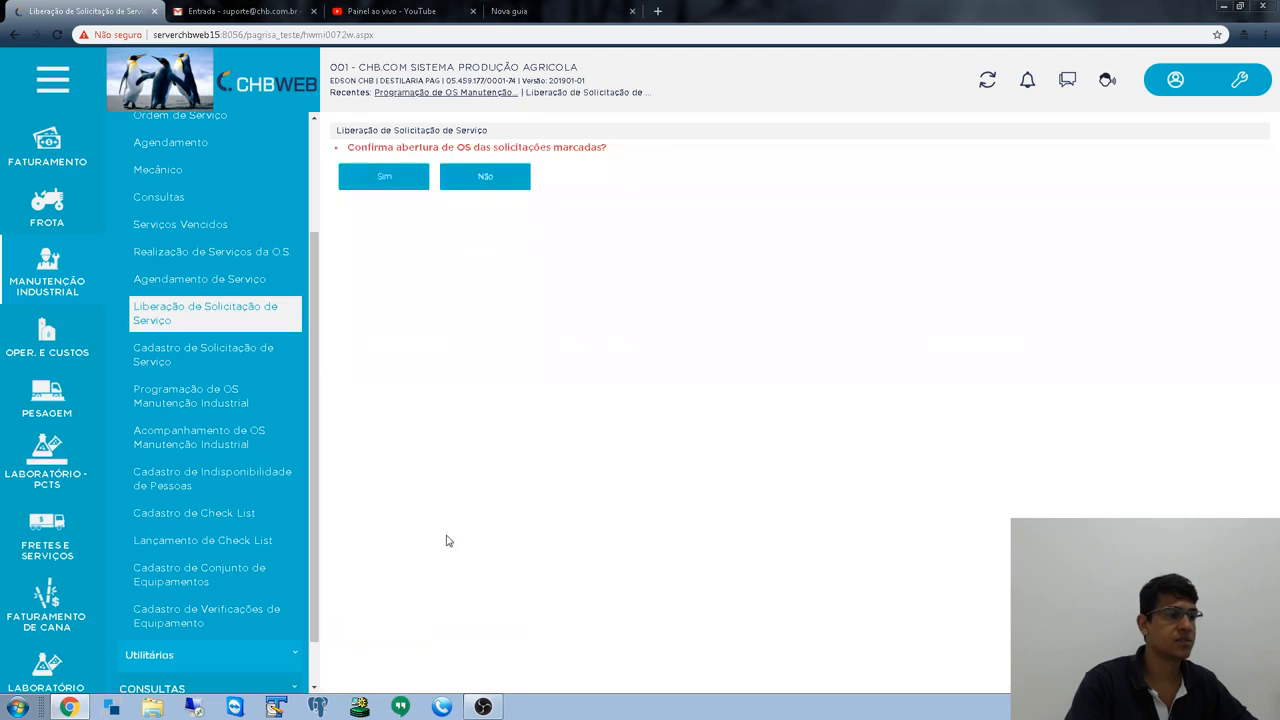
{"action": "left_click", "coordinate": [385, 178]}
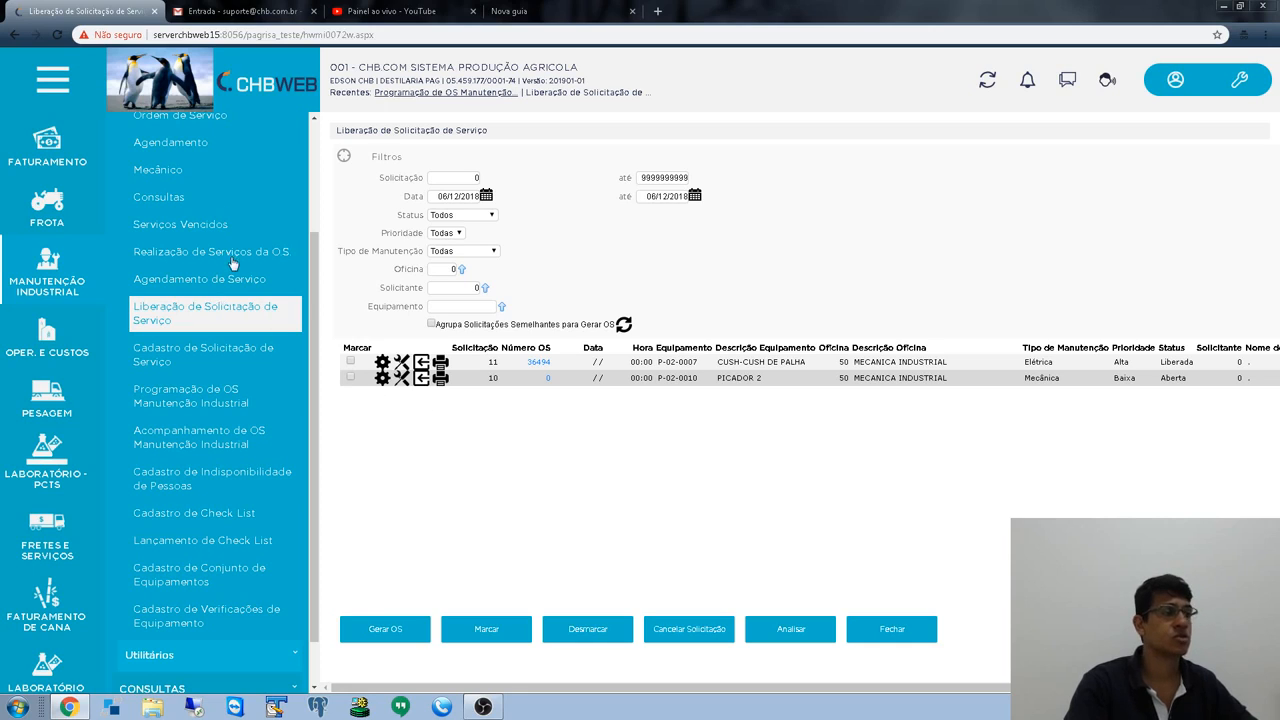
{"action": "left_click", "coordinate": [545, 365]}
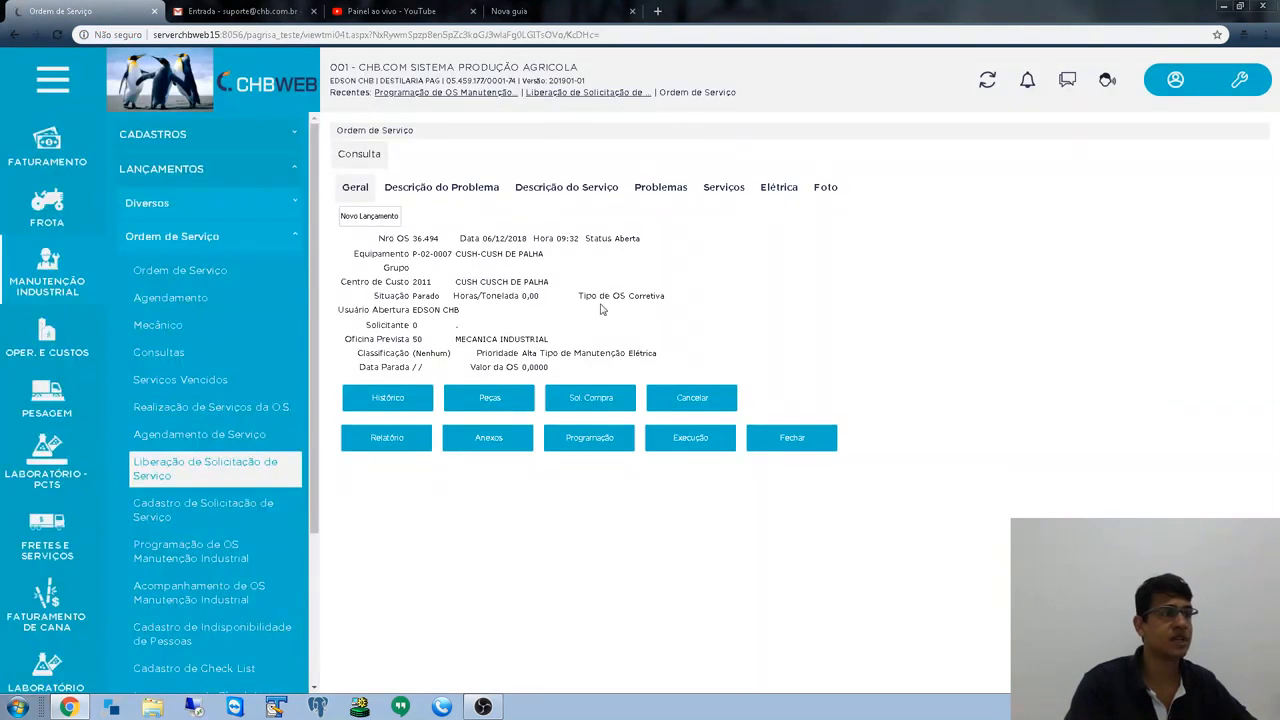
- Go back and forward on OS 36494's details, then close them to reach the OS list
{"action": "left_click", "coordinate": [205, 468]}
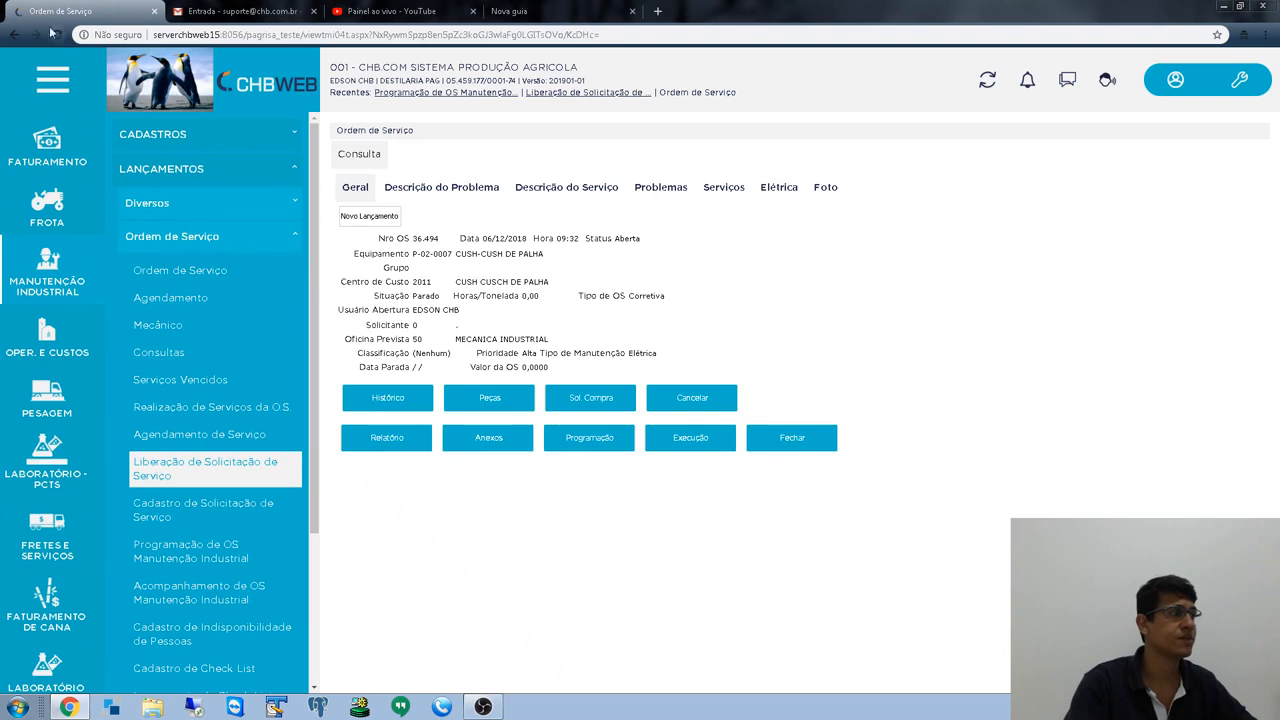
{"action": "key", "text": "alt+Left"}
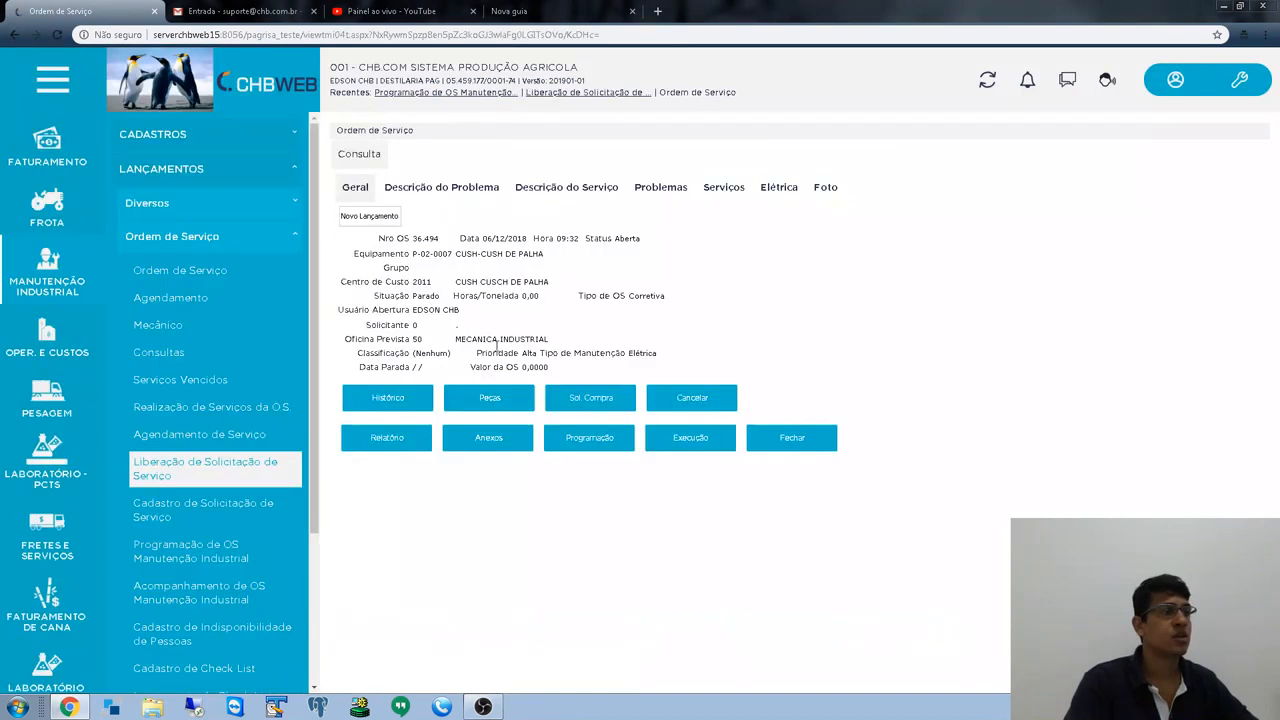
{"action": "left_click", "coordinate": [795, 442]}
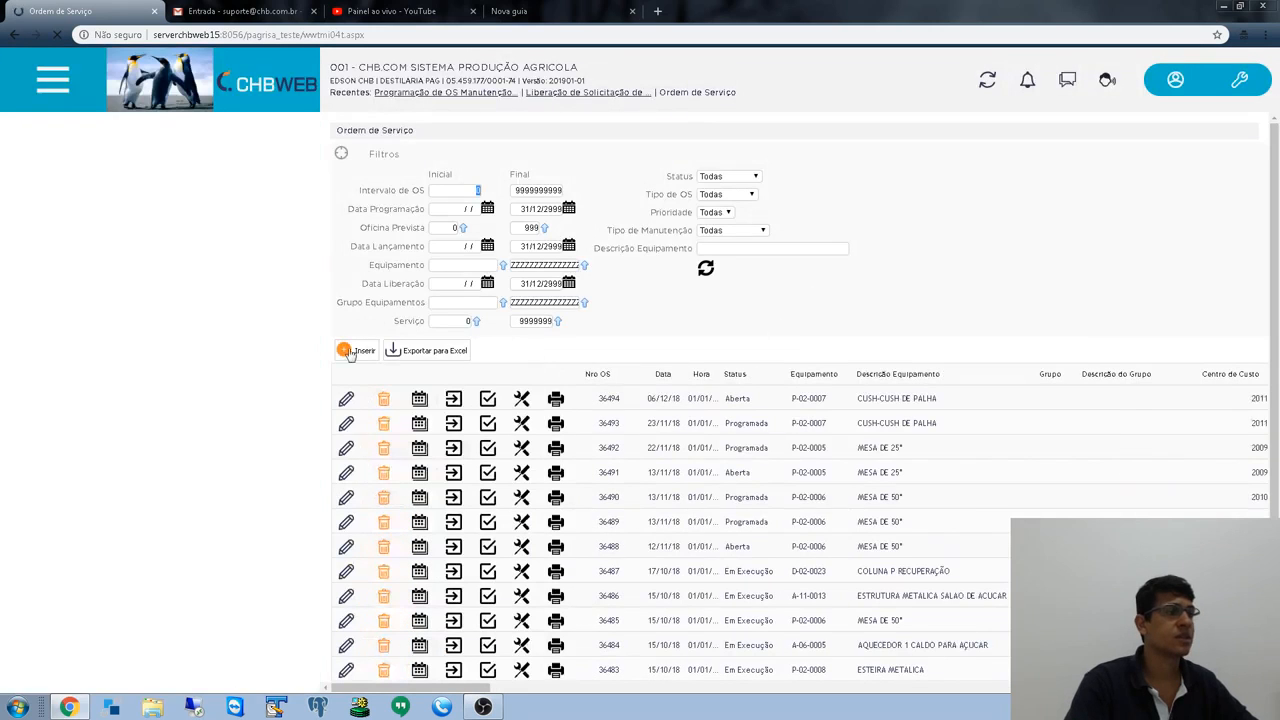
{"action": "mouse_move", "coordinate": [211, 400]}
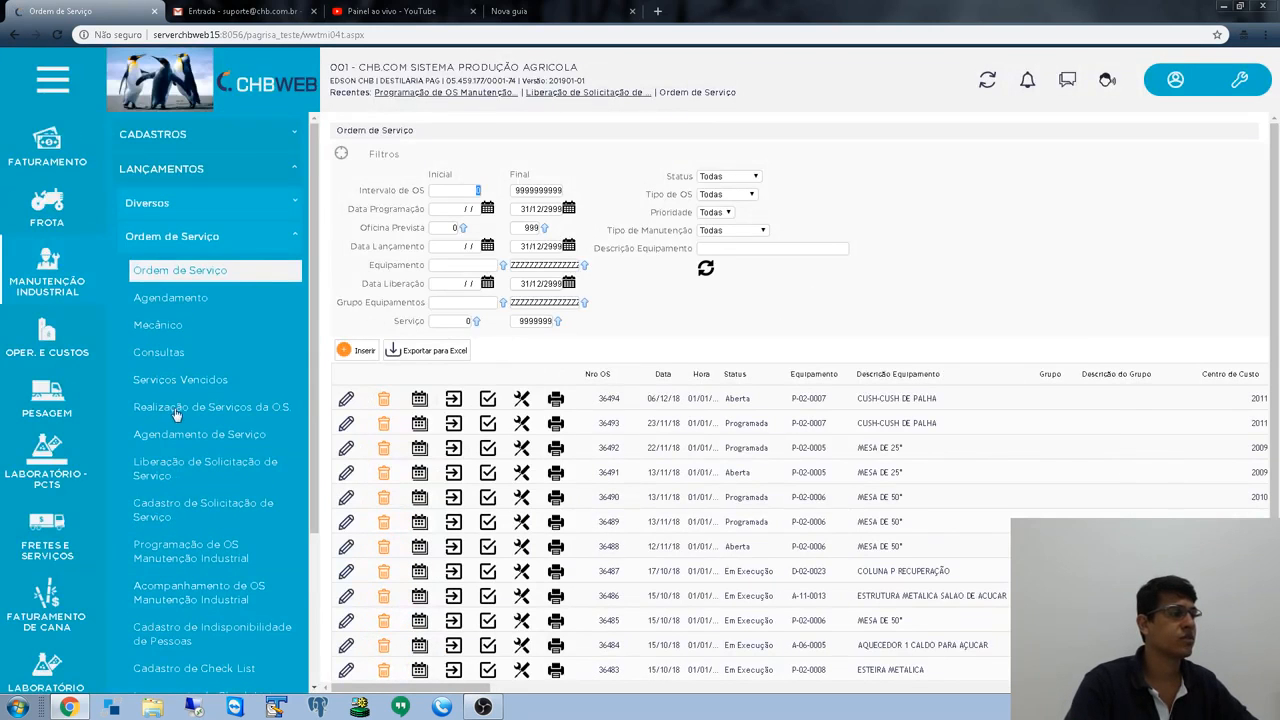
- On the release page, list Aberta/Analisar requests dated 06/12/2018
{"action": "left_click", "coordinate": [184, 466]}
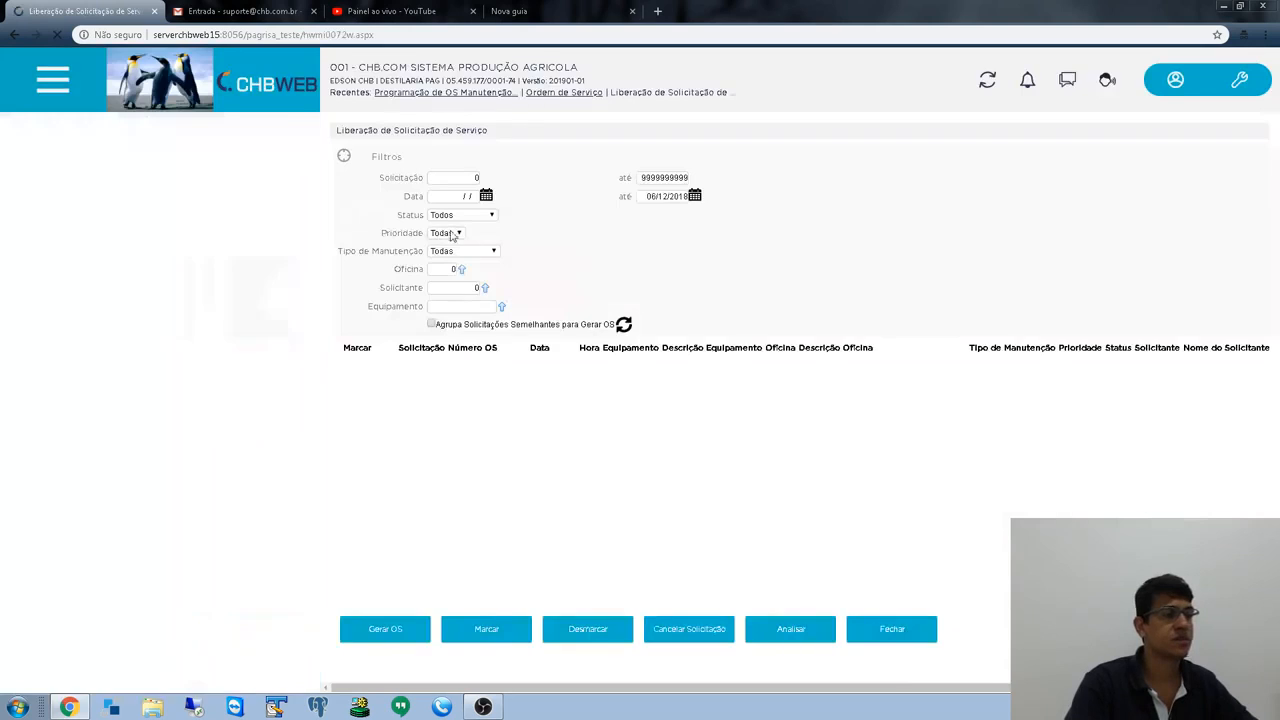
{"action": "left_click", "coordinate": [464, 214]}
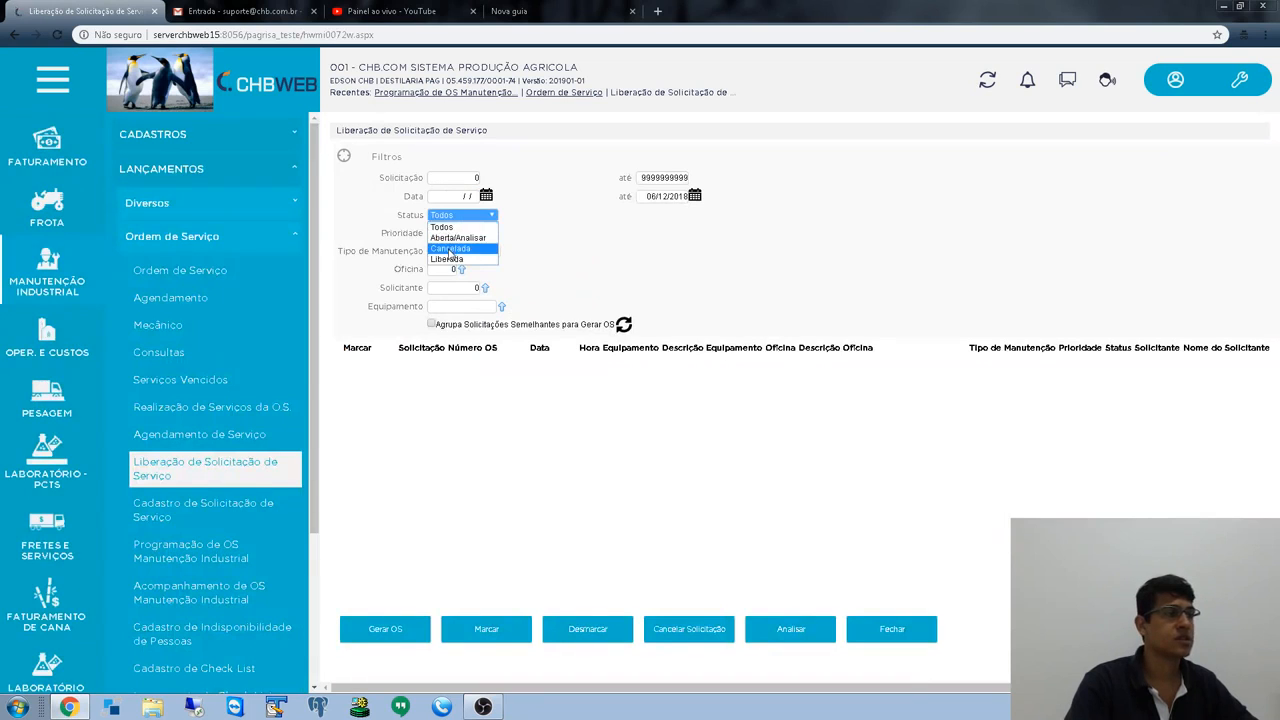
{"action": "left_click", "coordinate": [465, 236]}
{"action": "left_click", "coordinate": [456, 196]}
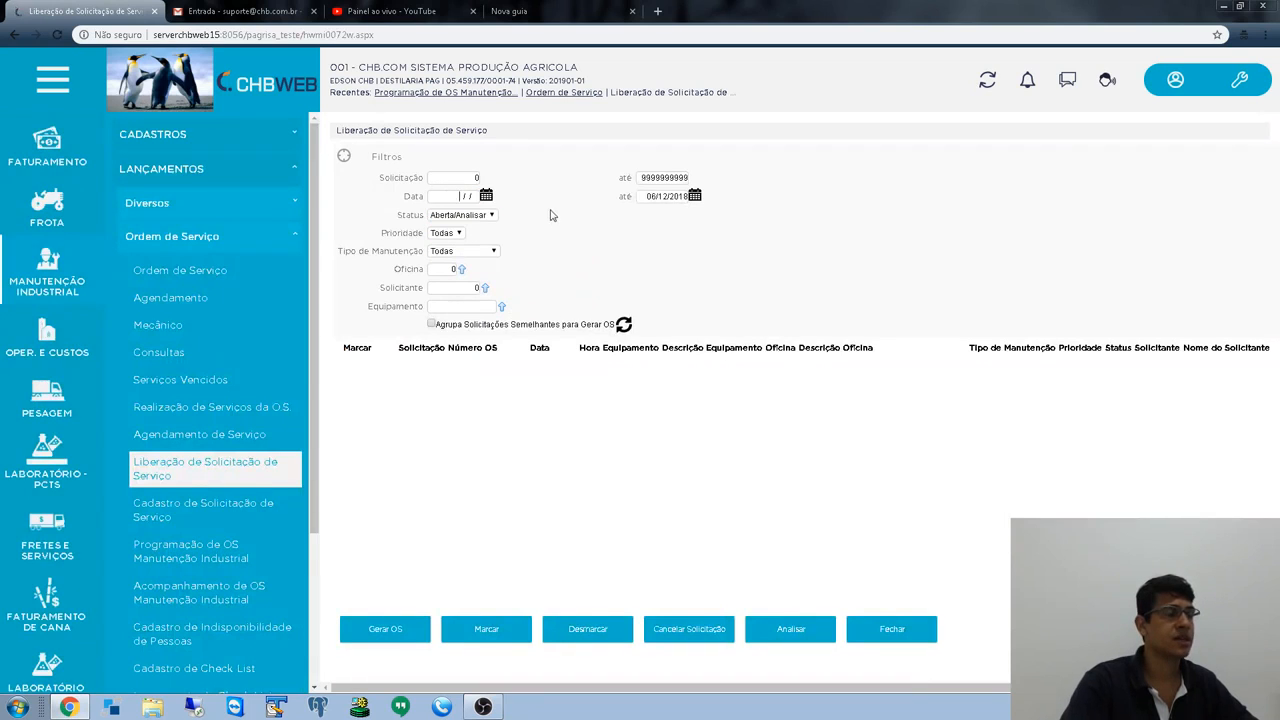
{"action": "left_click_drag", "start_coordinate": [451, 201], "coordinate": [622, 186]}
{"action": "type", "text": "06/"}
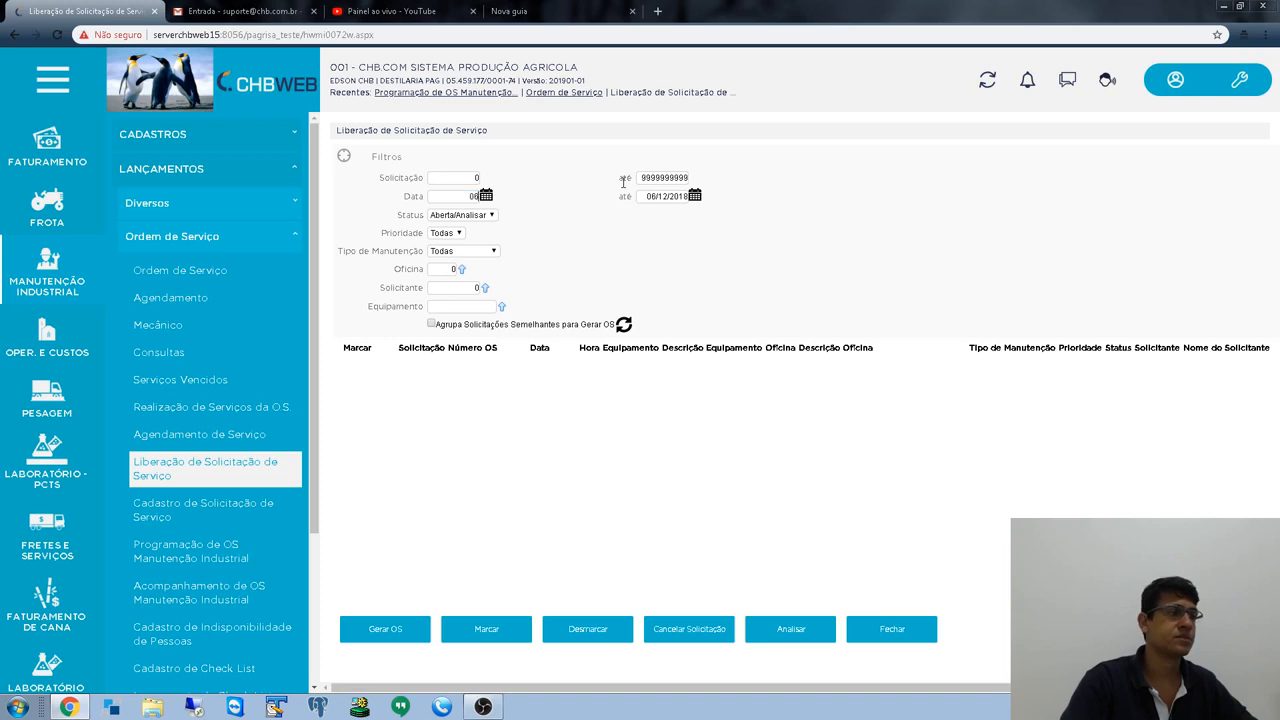
{"action": "type", "text": "12/2018"}
{"action": "key", "text": "Tab"}
{"action": "left_click", "coordinate": [623, 329]}
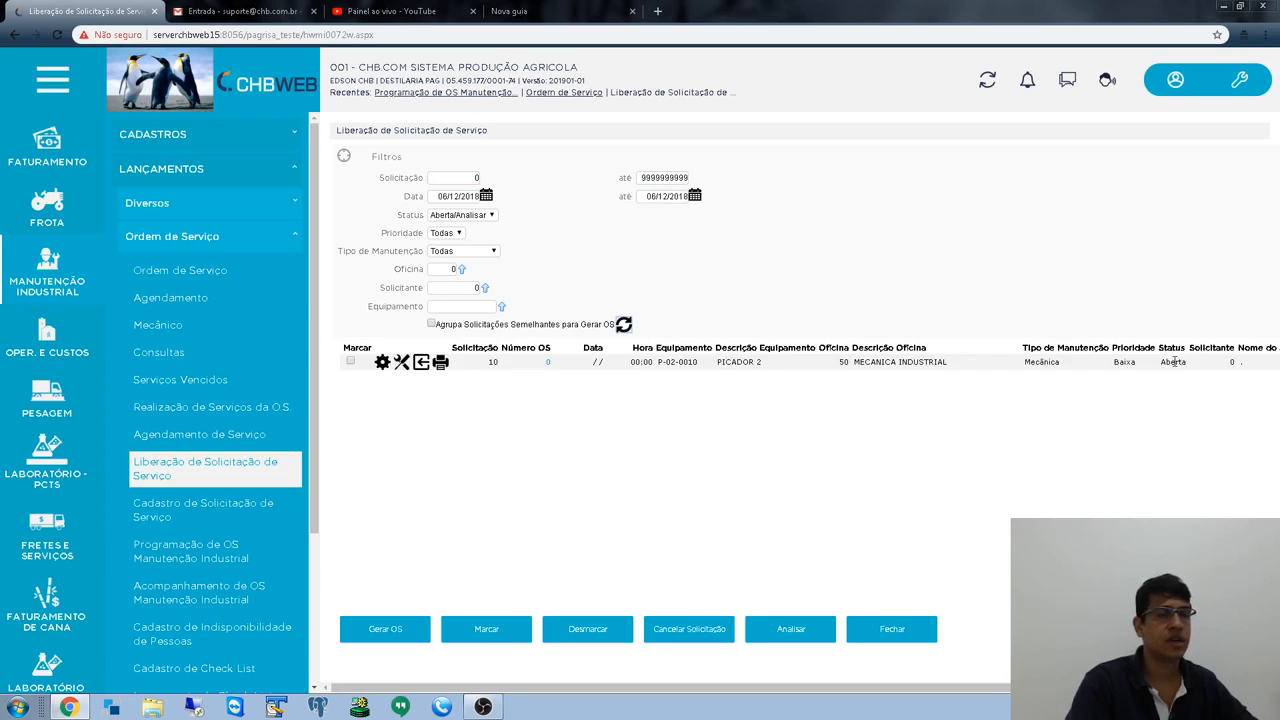
{"action": "left_click_drag", "start_coordinate": [1163, 362], "coordinate": [1194, 366]}
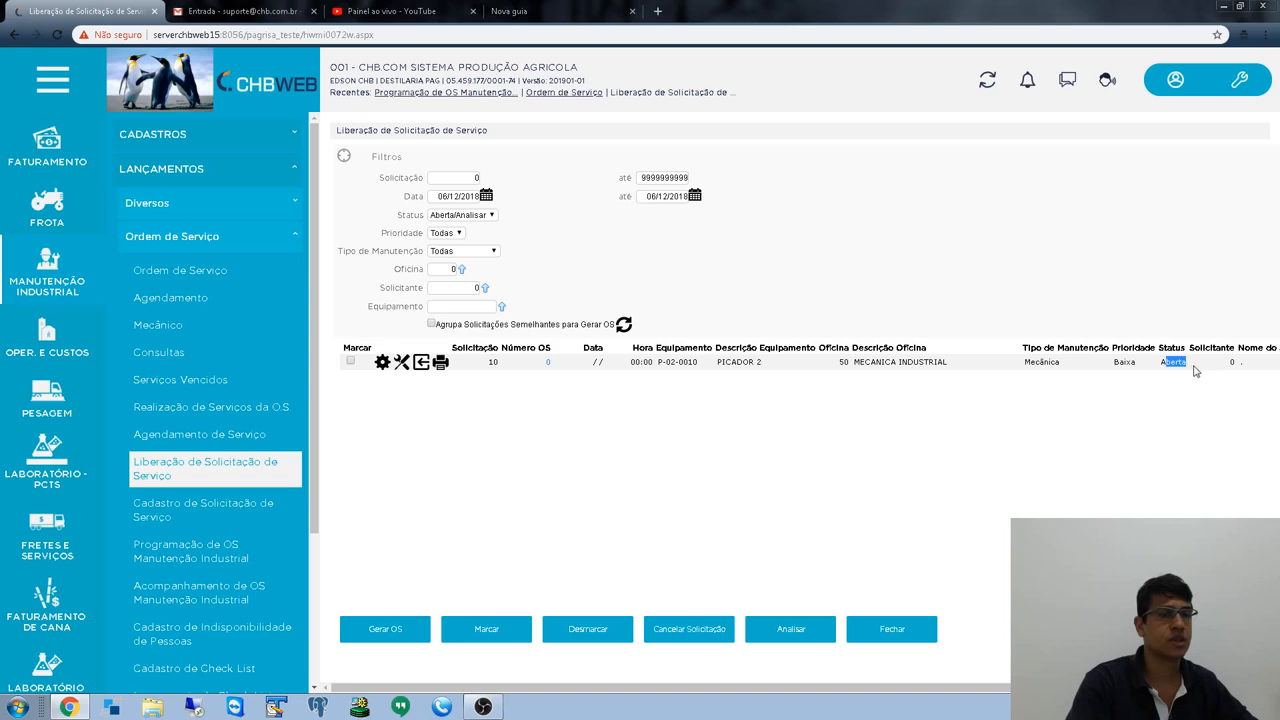
- Switch the status filter to Liberada and refresh the list
{"action": "left_click", "coordinate": [478, 216]}
{"action": "left_click", "coordinate": [447, 259]}
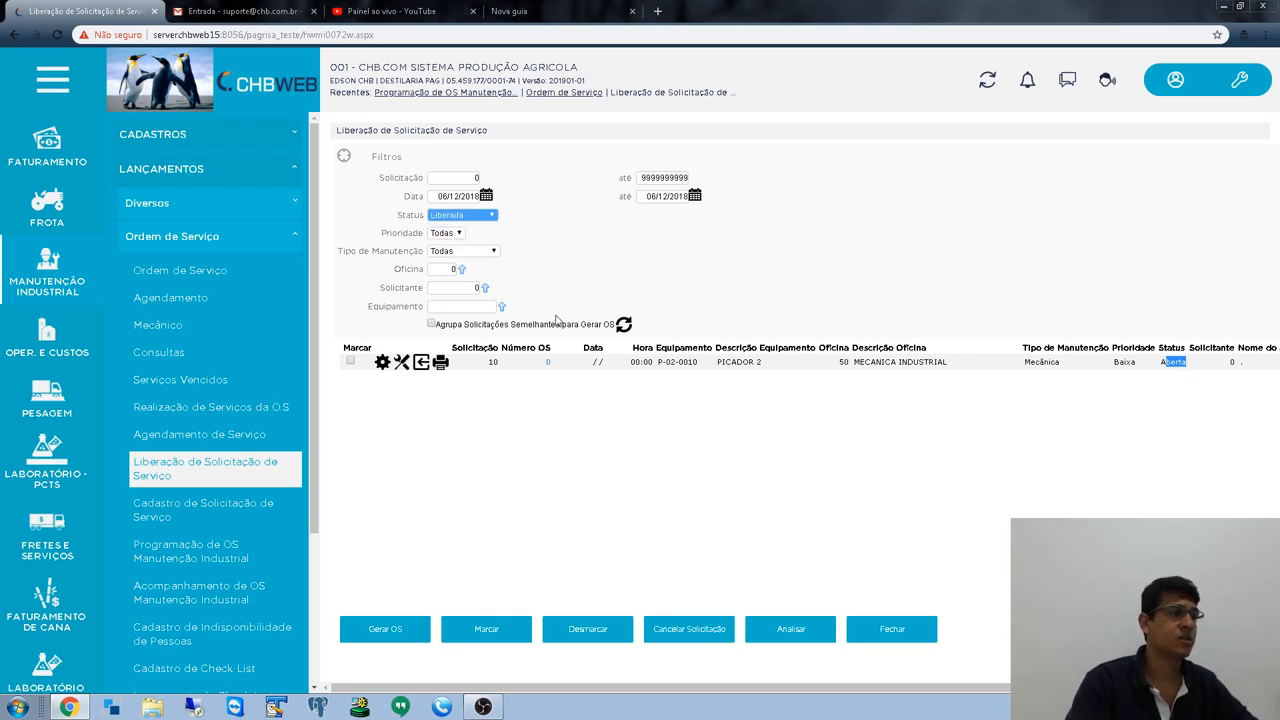
{"action": "left_click", "coordinate": [623, 325]}
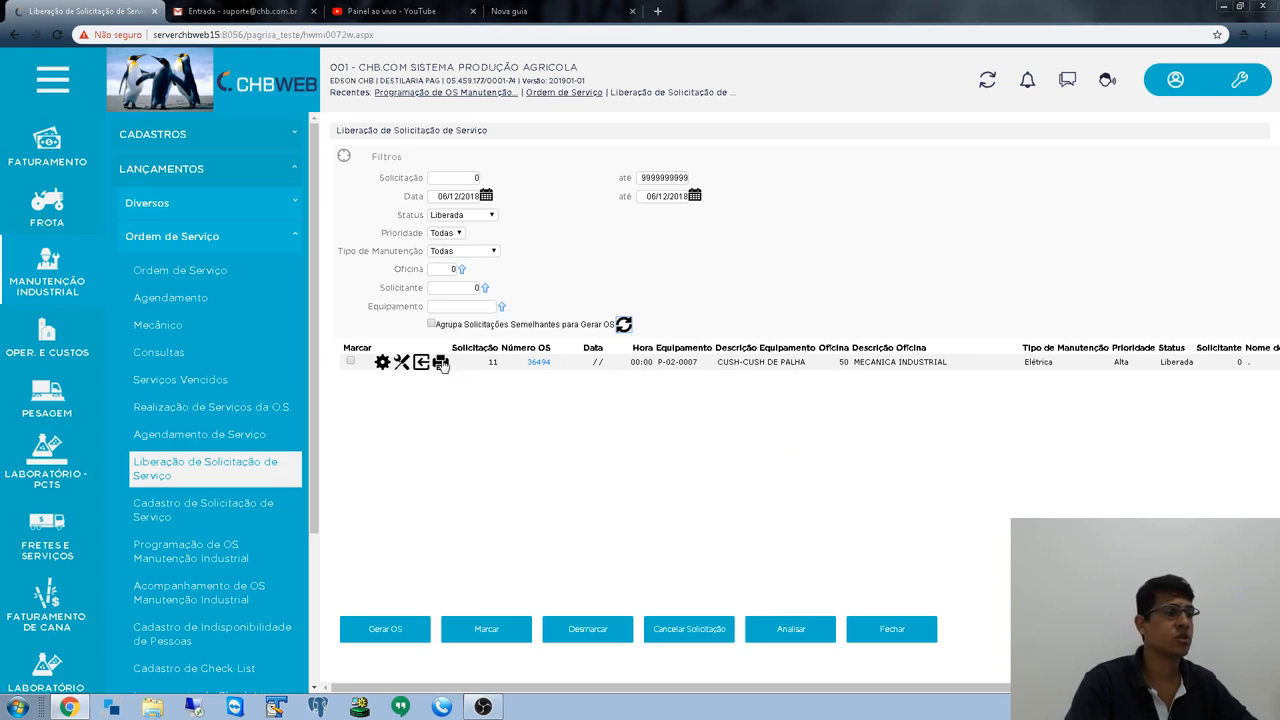
- Print work order 36494 using the Modelo N (Abertura/Programação) layout
{"action": "left_click", "coordinate": [441, 364]}
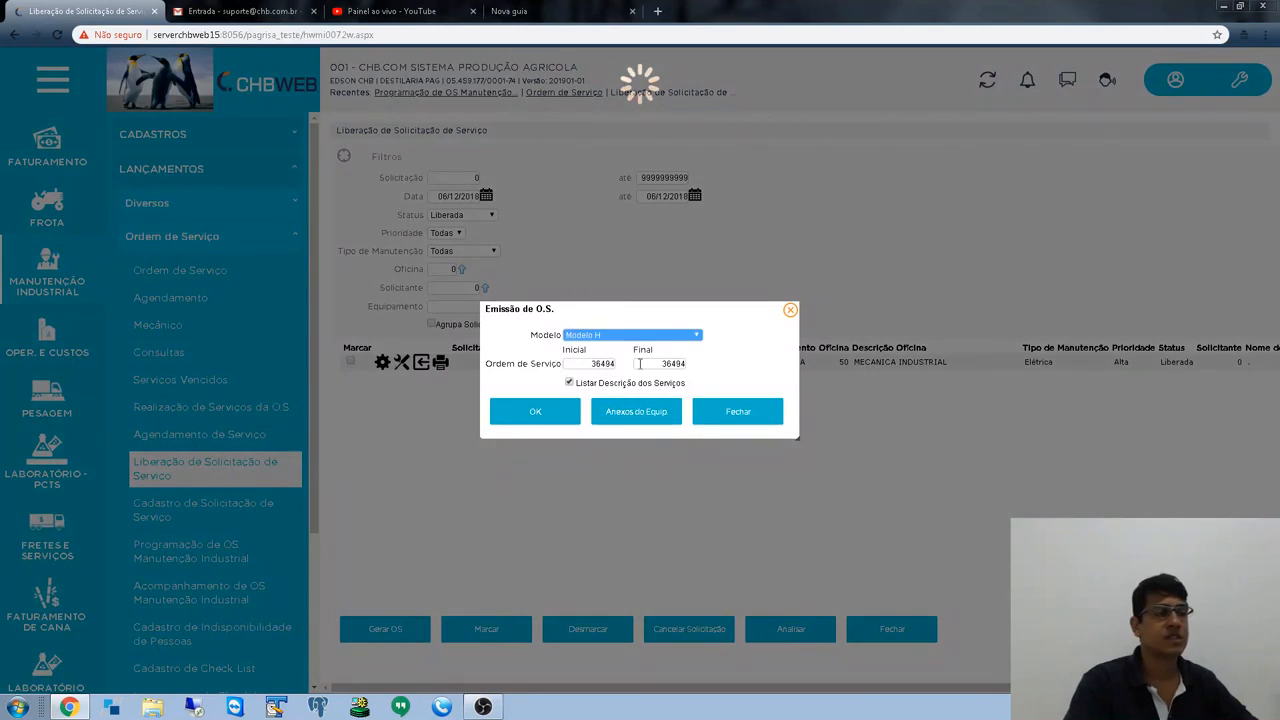
{"action": "left_click", "coordinate": [665, 336]}
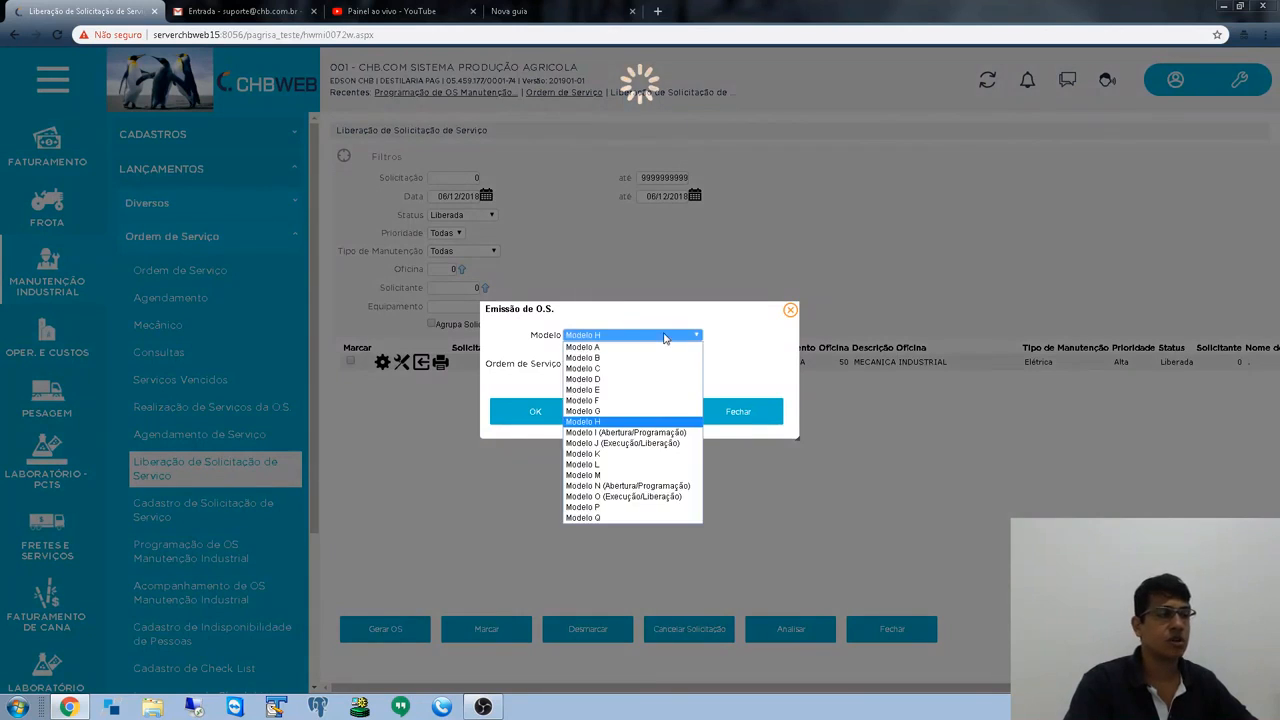
{"action": "left_click", "coordinate": [624, 526]}
{"action": "left_click", "coordinate": [614, 338]}
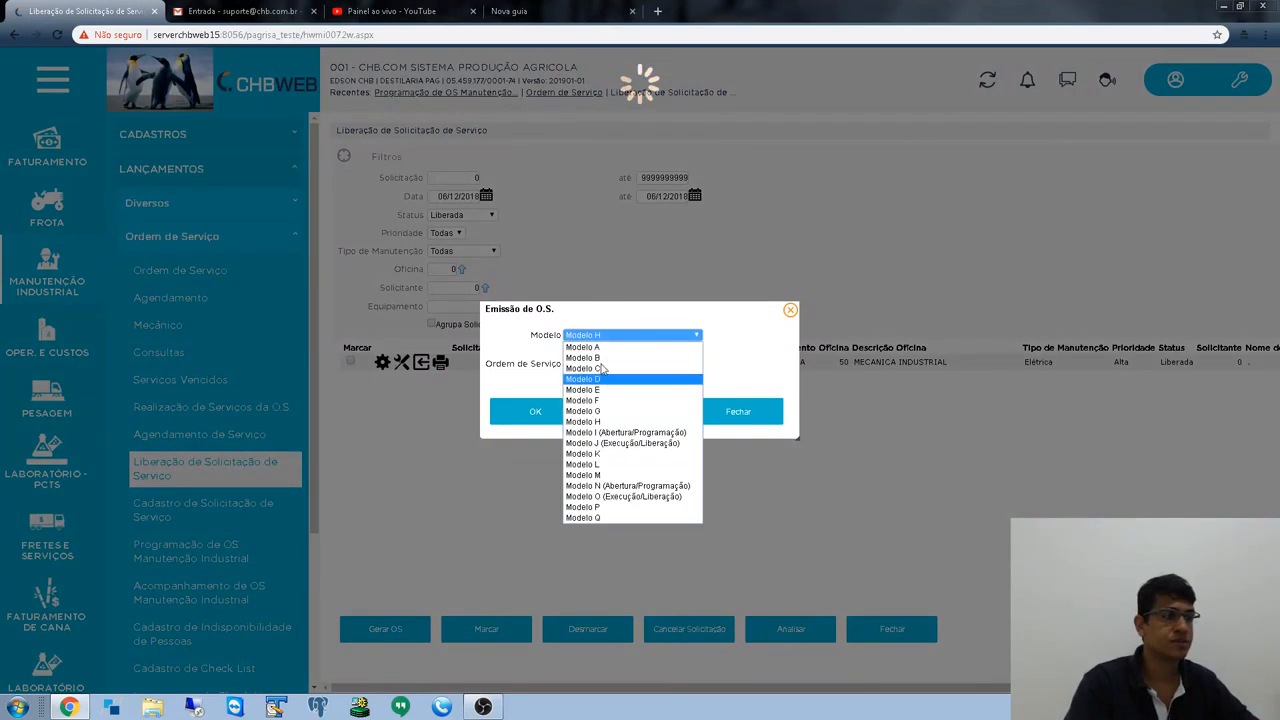
{"action": "left_click", "coordinate": [610, 487]}
{"action": "left_click", "coordinate": [556, 400]}
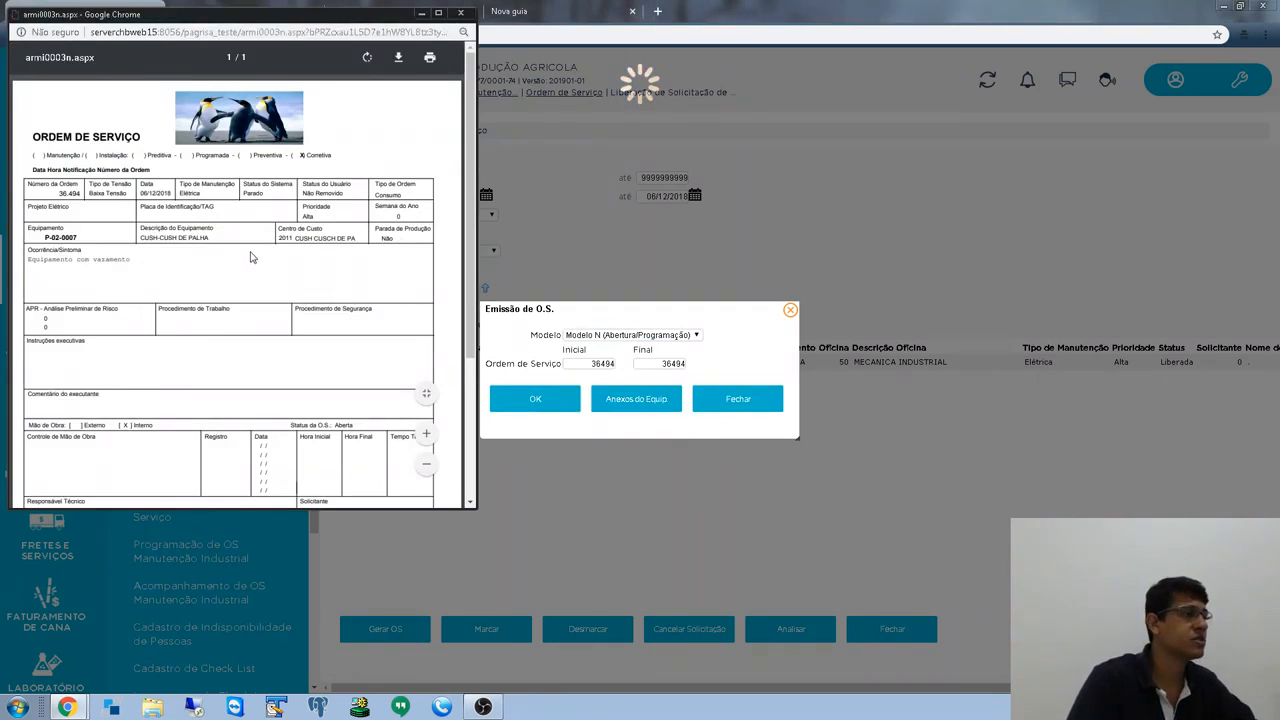
{"action": "scroll", "coordinate": [265, 258], "scroll_direction": "down", "scroll_amount": 5}
{"action": "scroll", "coordinate": [276, 260], "scroll_direction": "up", "scroll_amount": 4}
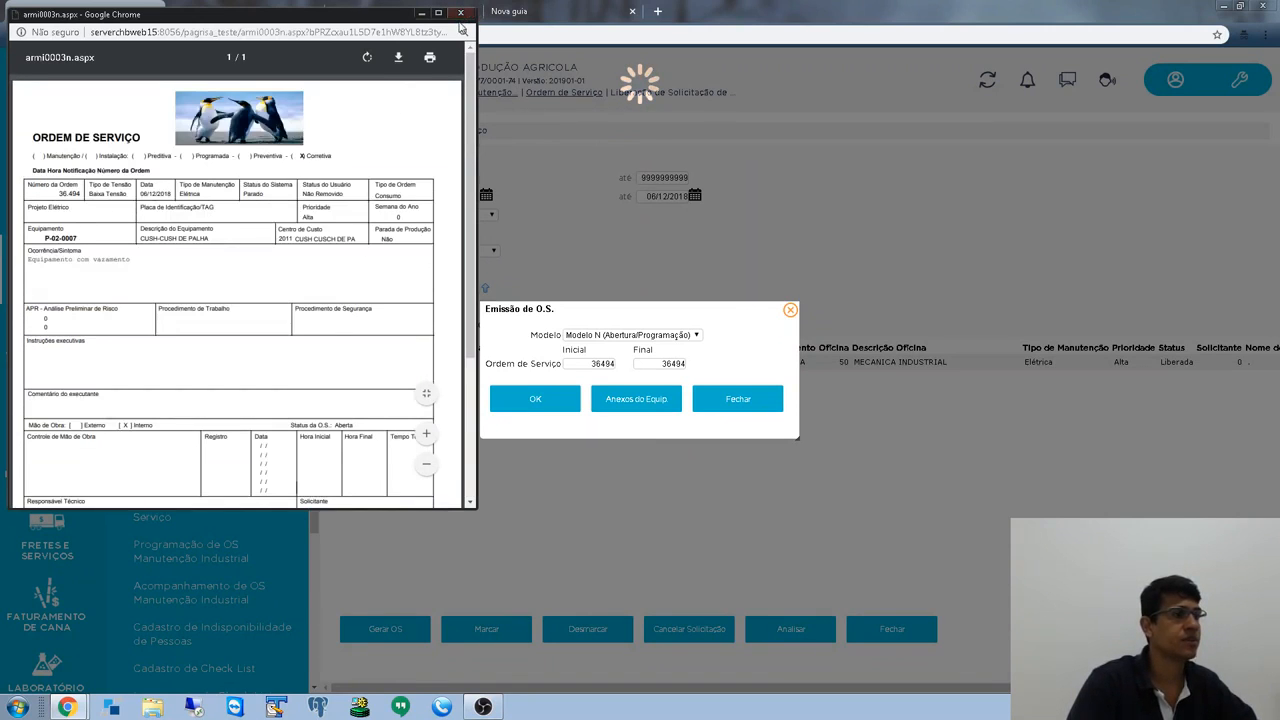
- Close that printout and print OS 36494 again in Modelo F
{"action": "left_click", "coordinate": [460, 12]}
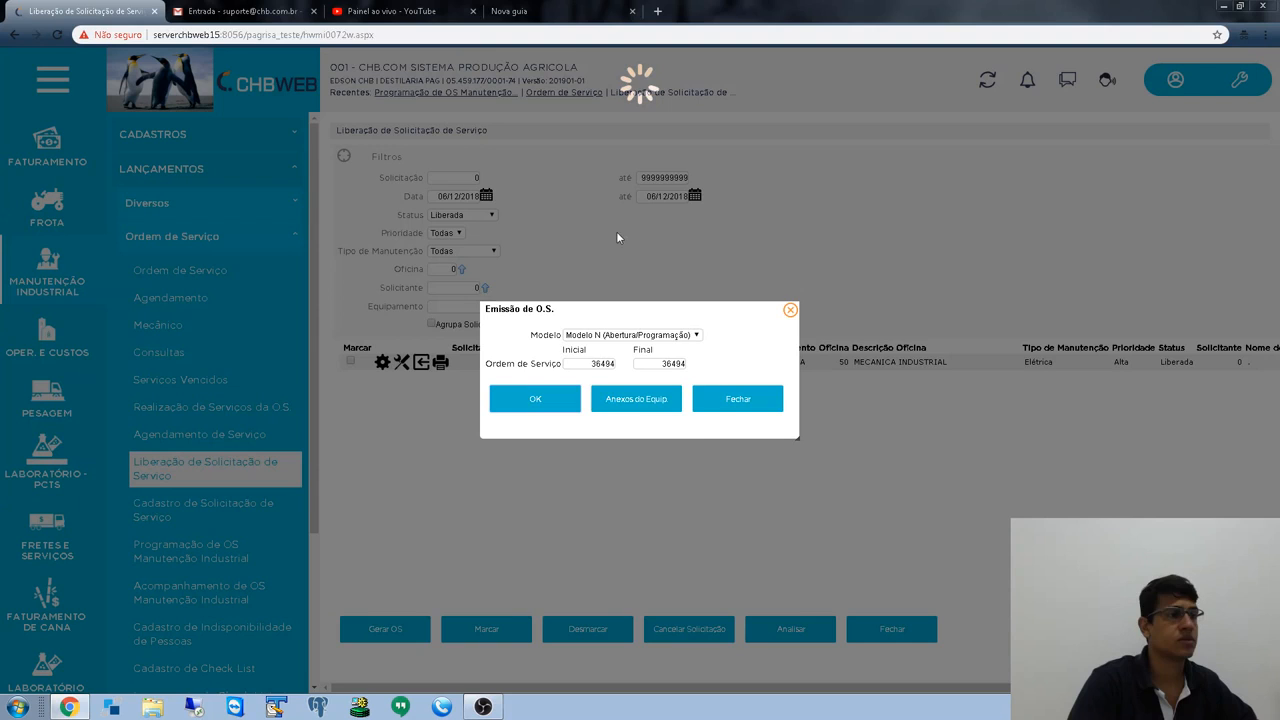
{"action": "left_click", "coordinate": [644, 340]}
{"action": "left_click", "coordinate": [600, 409]}
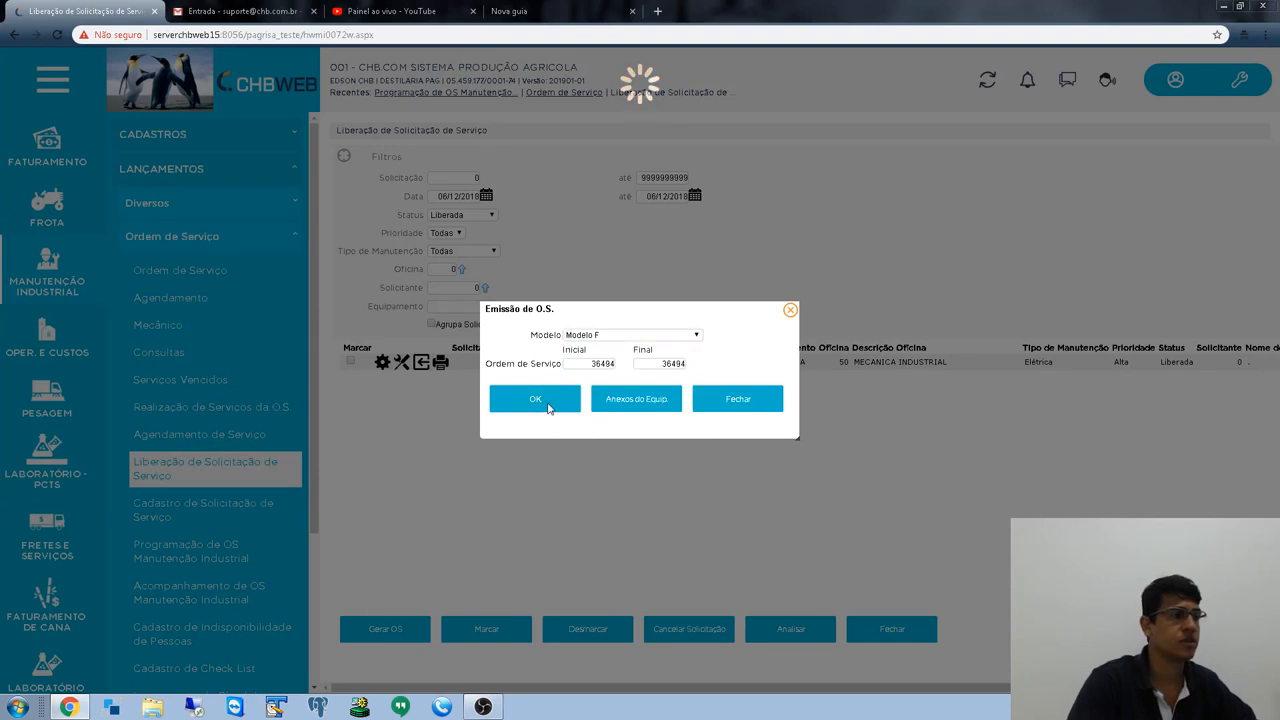
{"action": "left_click", "coordinate": [548, 406]}
- Maximize and scroll through OS 36.494's Modelo F mechanical maintenance order, then close it
{"action": "left_click", "coordinate": [438, 12]}
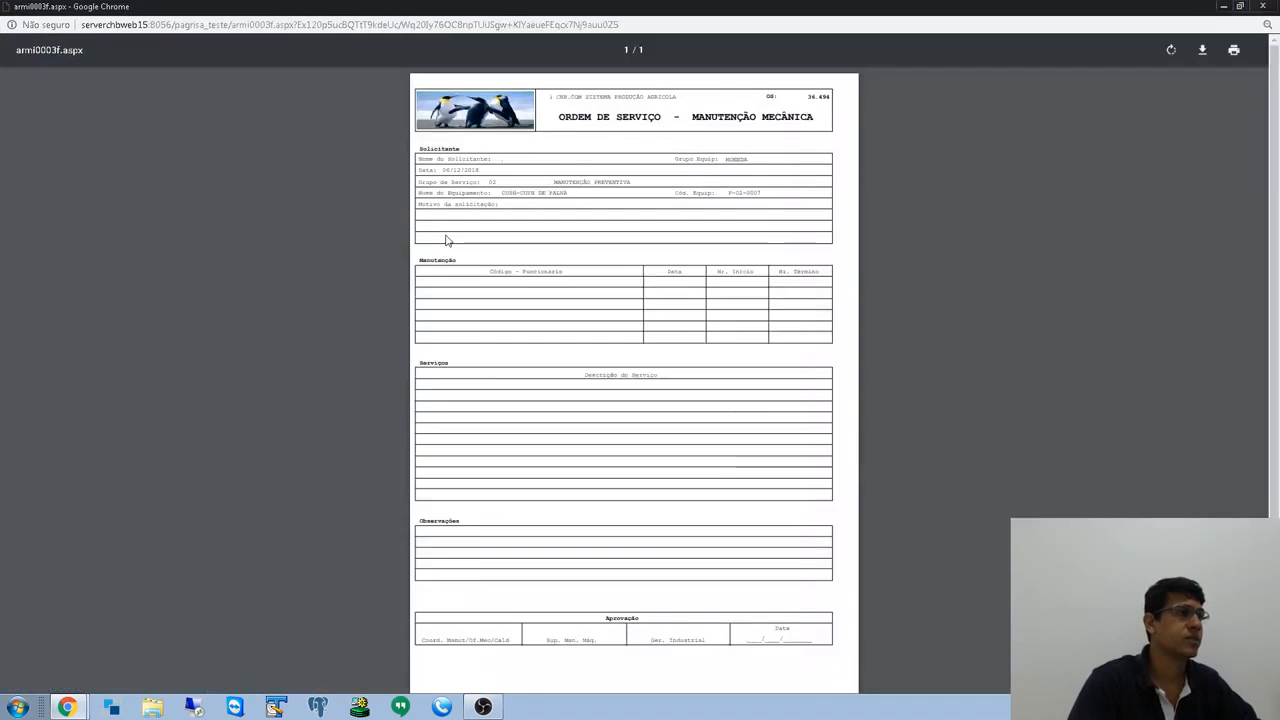
{"action": "scroll", "coordinate": [591, 357], "scroll_direction": "up", "scroll_amount": 4}
{"action": "scroll", "coordinate": [605, 380], "scroll_direction": "up", "scroll_amount": 2}
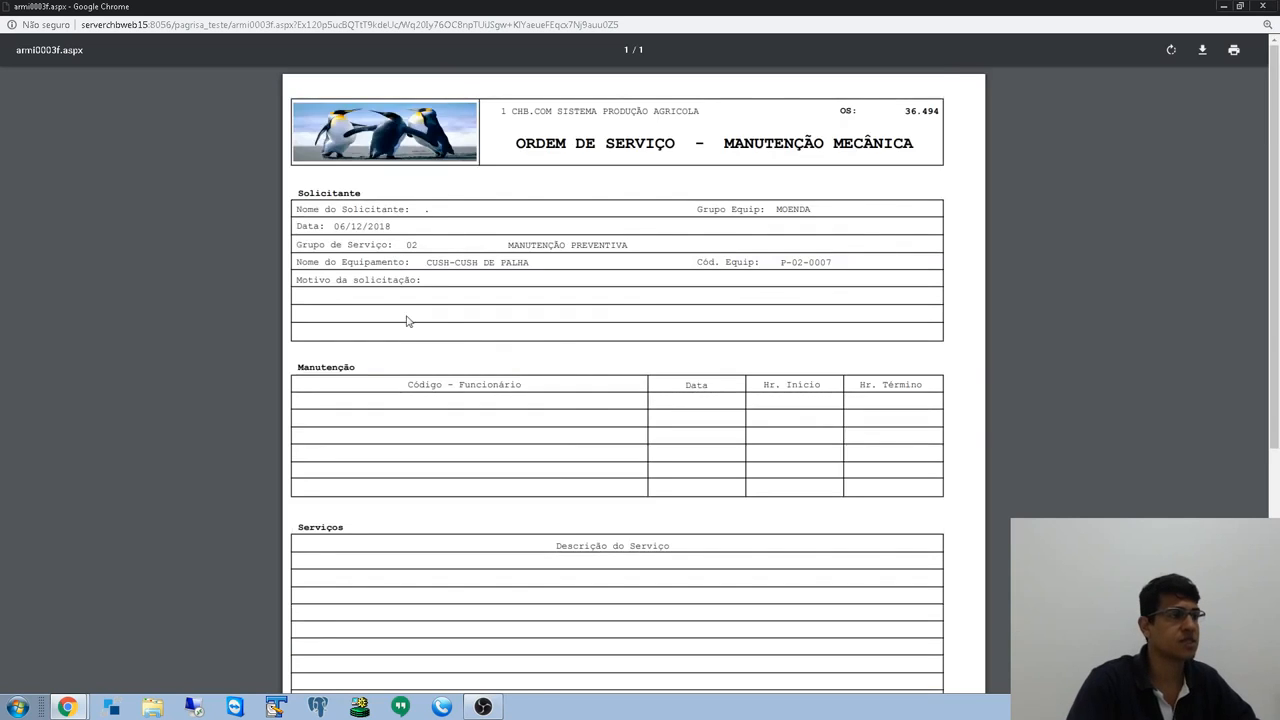
{"action": "scroll", "coordinate": [420, 360], "scroll_direction": "down", "scroll_amount": 4}
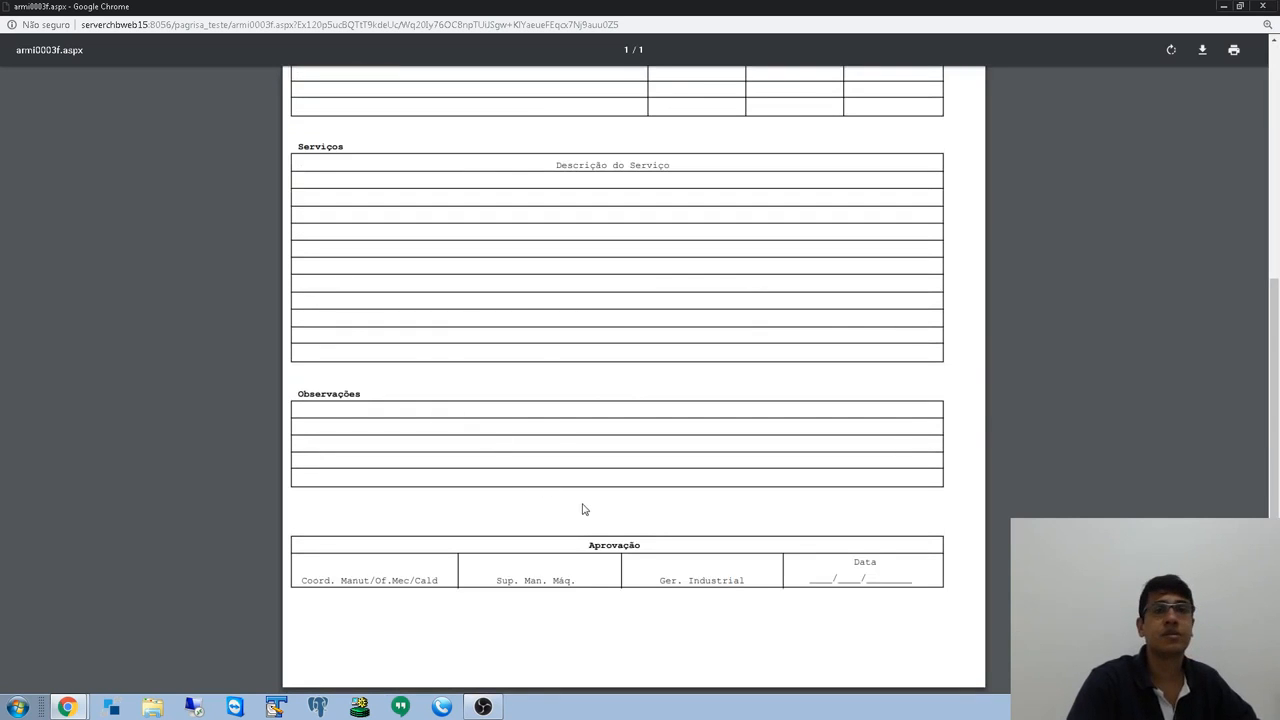
{"action": "scroll", "coordinate": [584, 510], "scroll_direction": "up", "scroll_amount": 4}
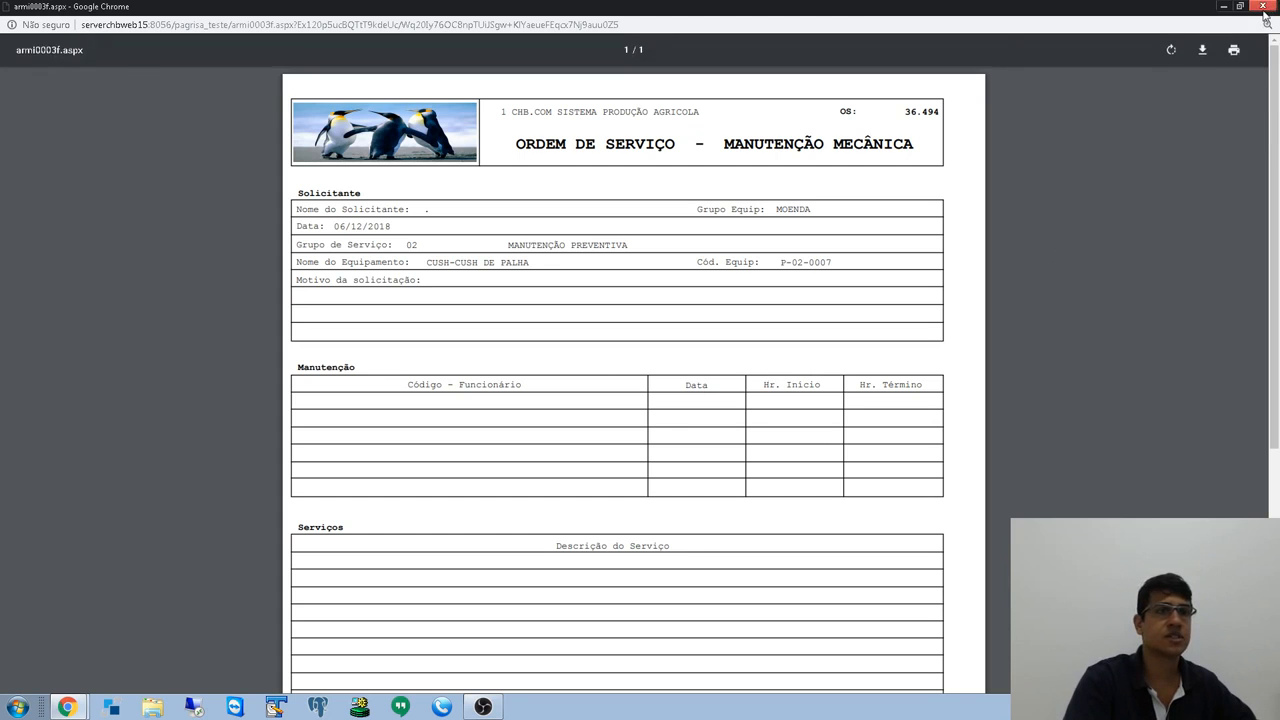
{"action": "left_click", "coordinate": [1262, 6]}
- Close the printing dialog and list requests with status Aberta/Analisar
{"action": "left_click", "coordinate": [740, 401]}
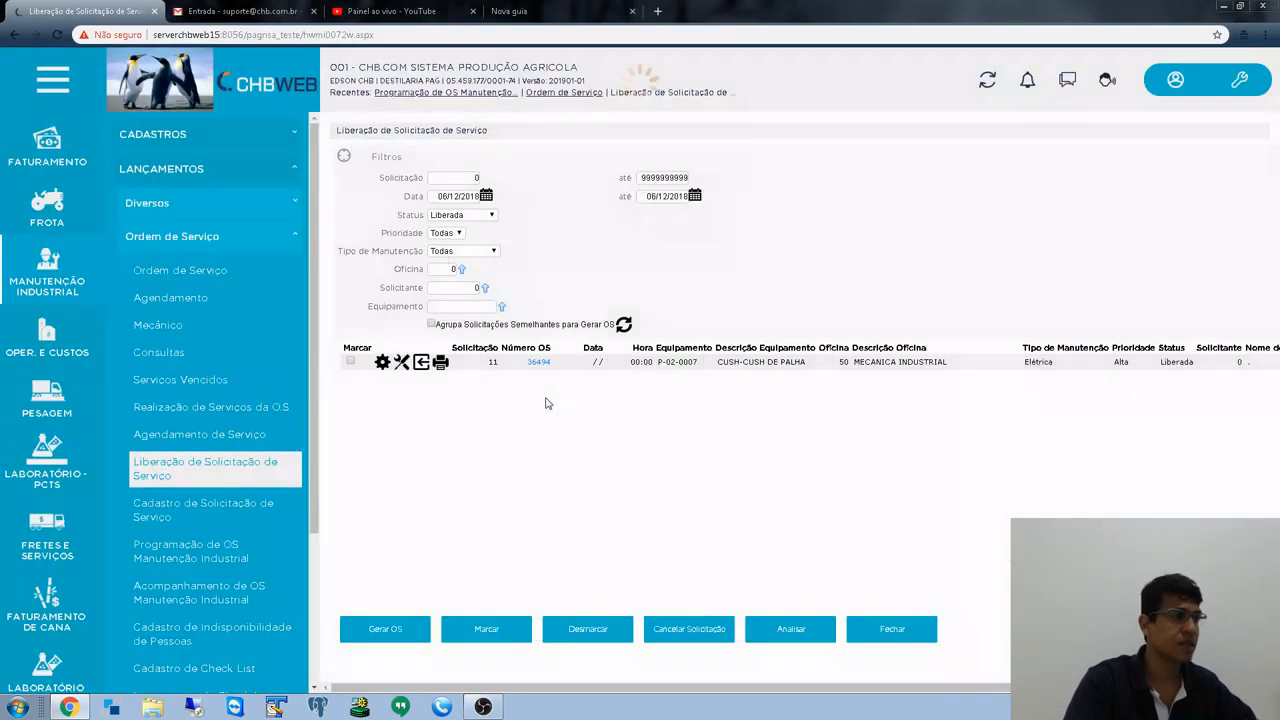
{"action": "left_click", "coordinate": [462, 214]}
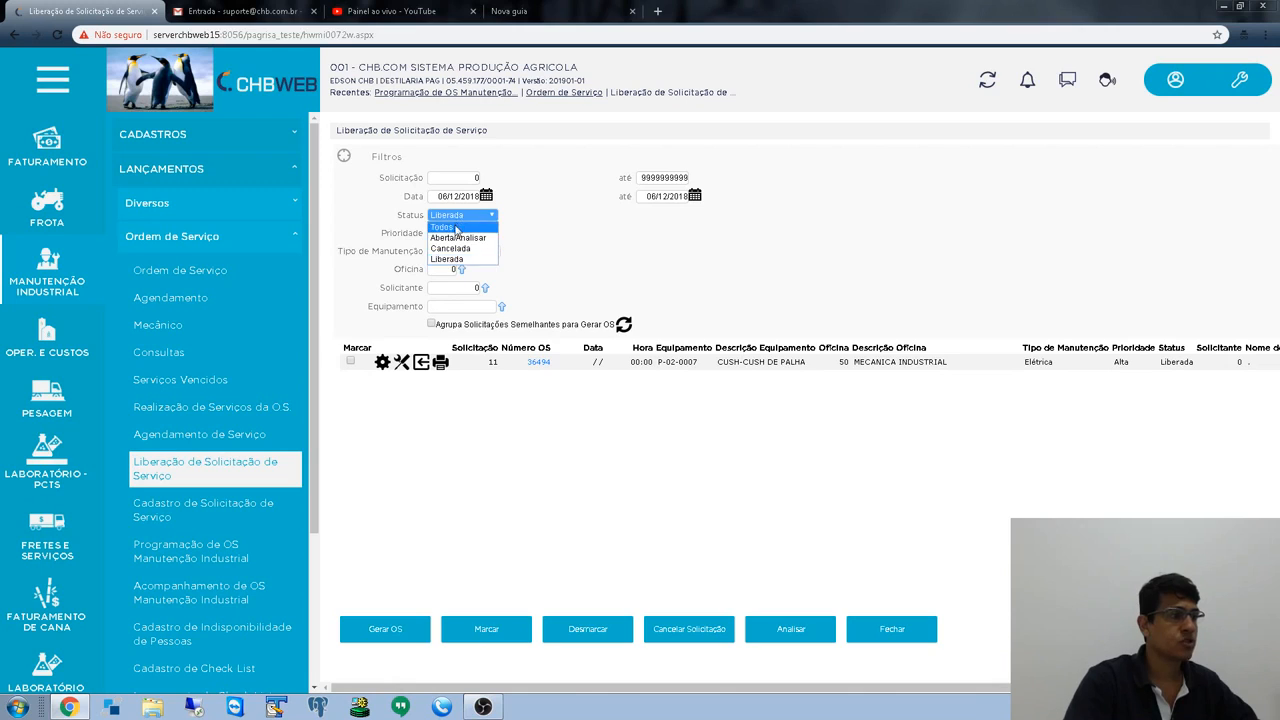
{"action": "left_click", "coordinate": [458, 238]}
{"action": "left_click", "coordinate": [623, 325]}
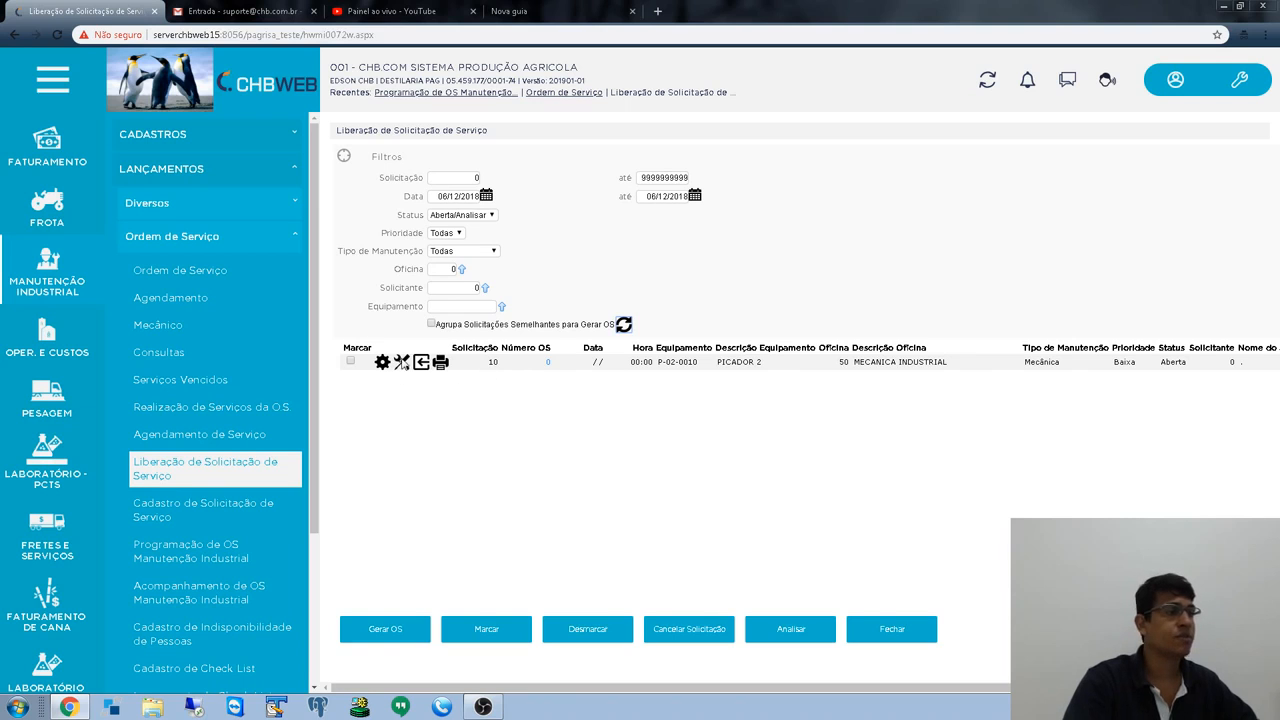
- Tick request 10 and add the non-periodic SUBSTITUIÇÃO service to it
{"action": "left_click", "coordinate": [350, 362]}
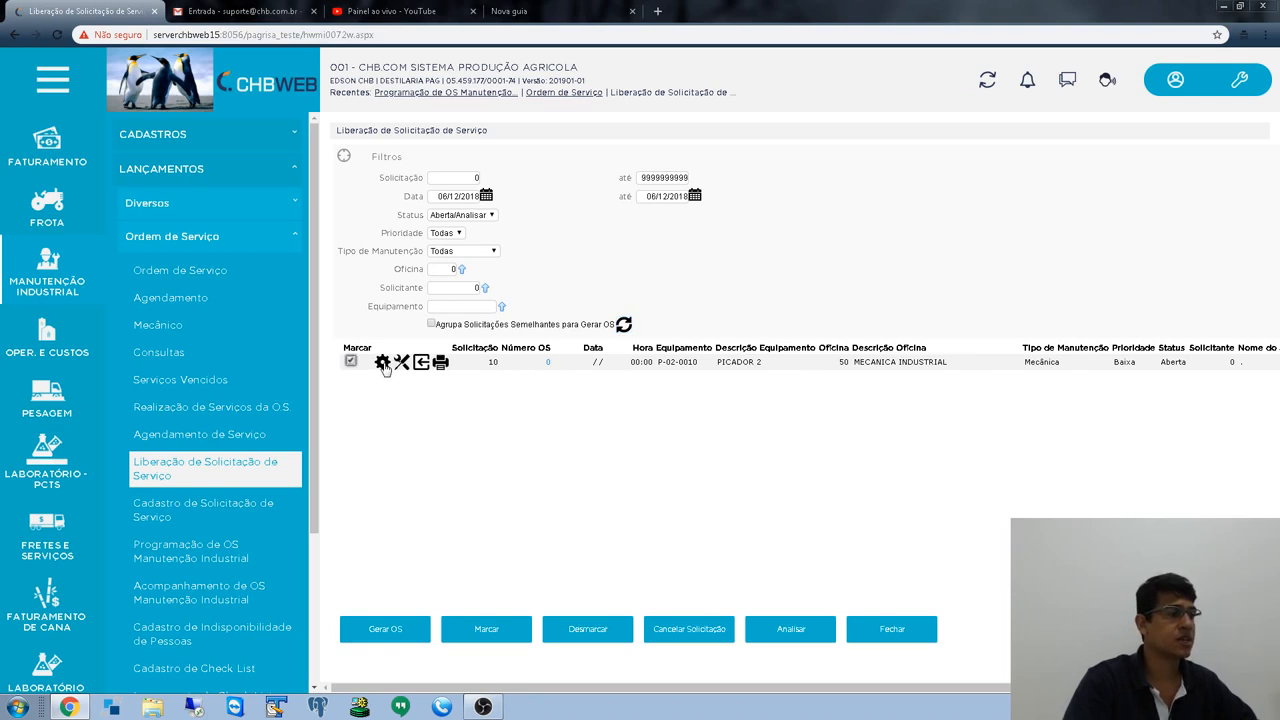
{"action": "left_click", "coordinate": [383, 362]}
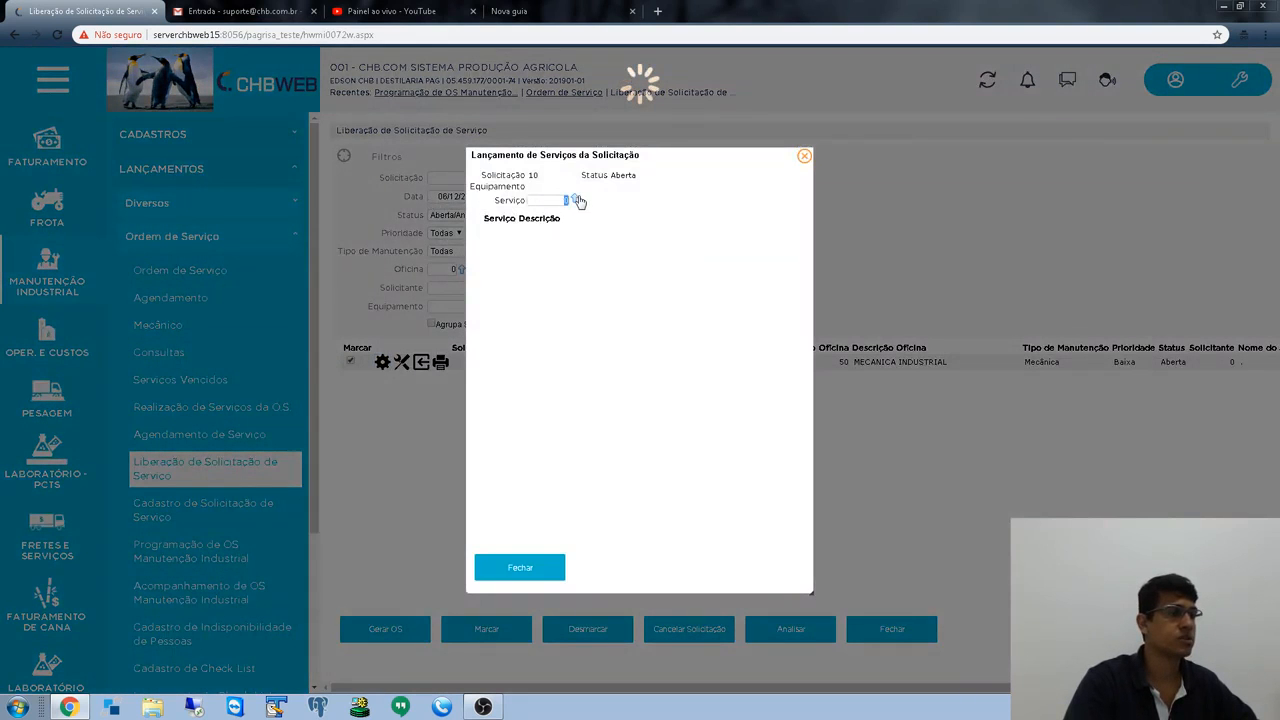
{"action": "left_click", "coordinate": [576, 200]}
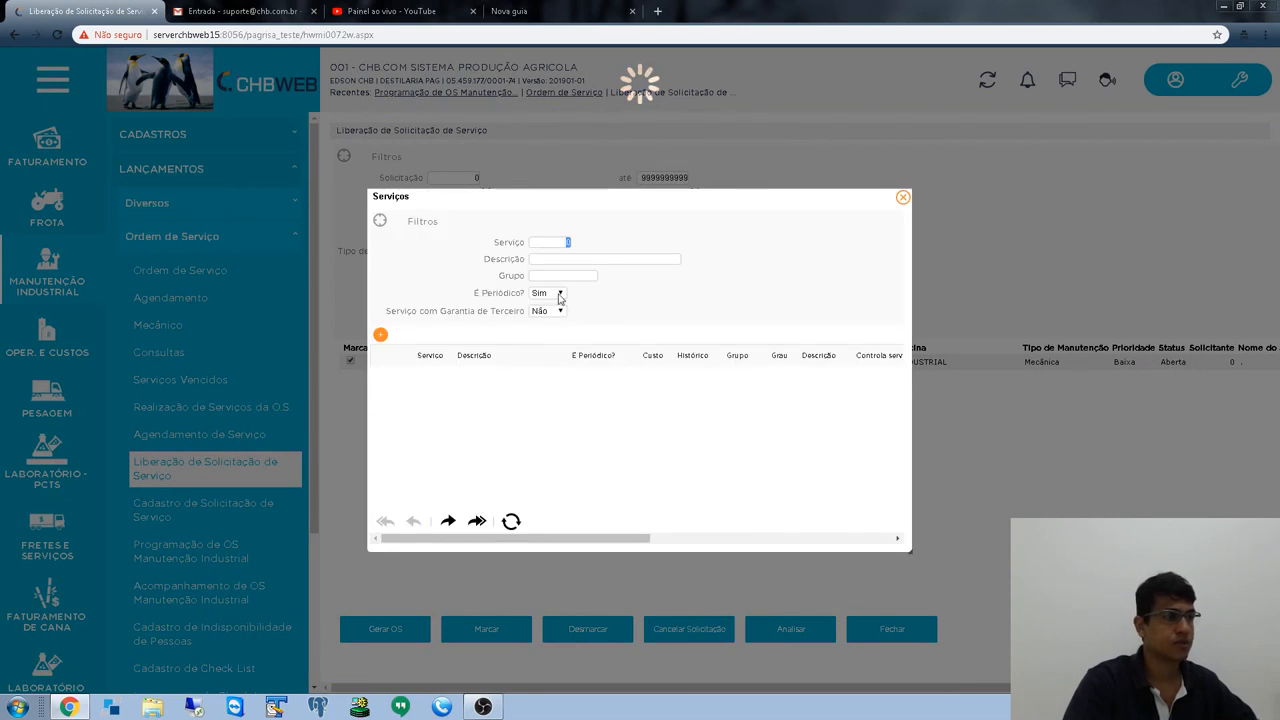
{"action": "left_click", "coordinate": [558, 293]}
{"action": "left_click", "coordinate": [560, 330]}
{"action": "key", "text": "Tab"}
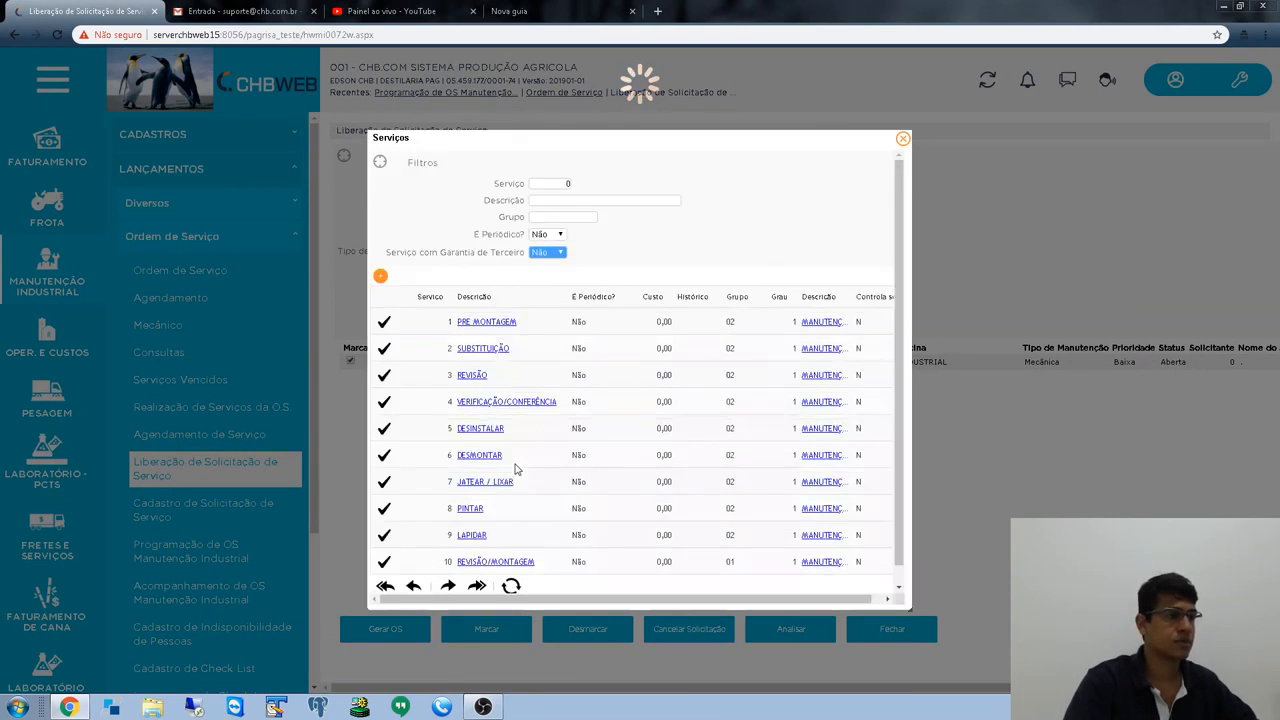
{"action": "scroll", "coordinate": [424, 416], "scroll_direction": "down", "scroll_amount": 1}
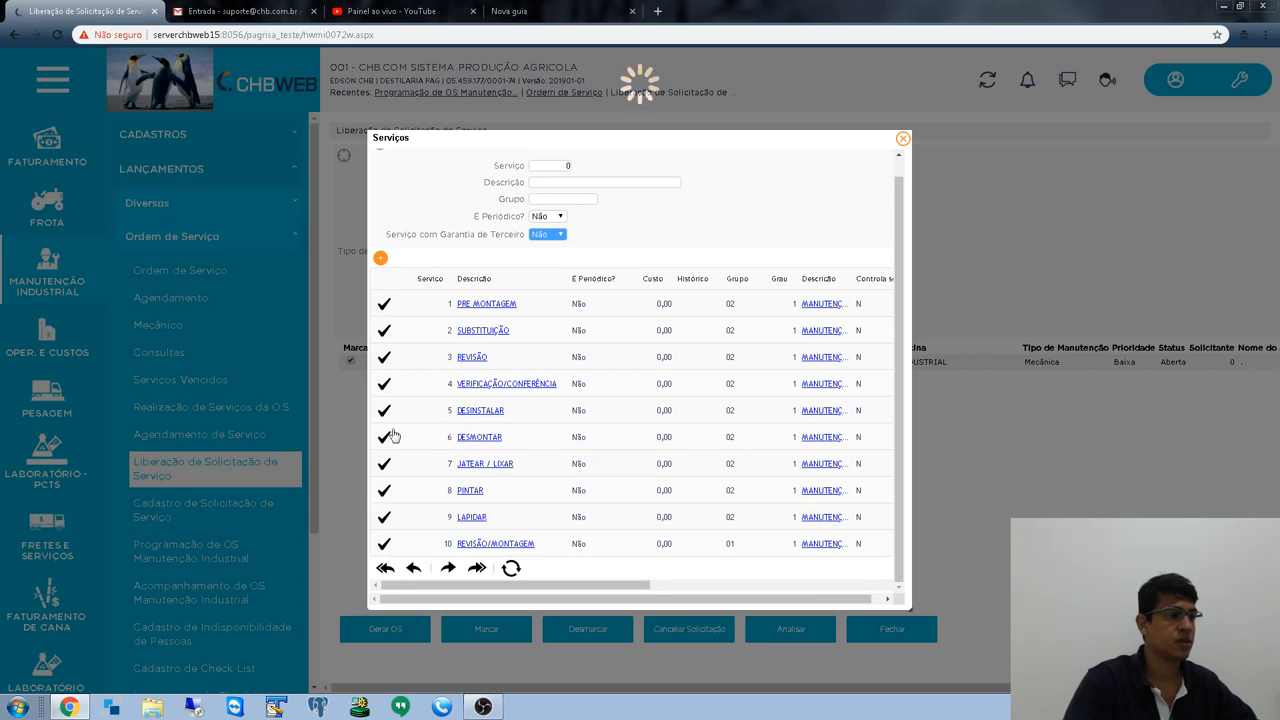
{"action": "left_click", "coordinate": [386, 331]}
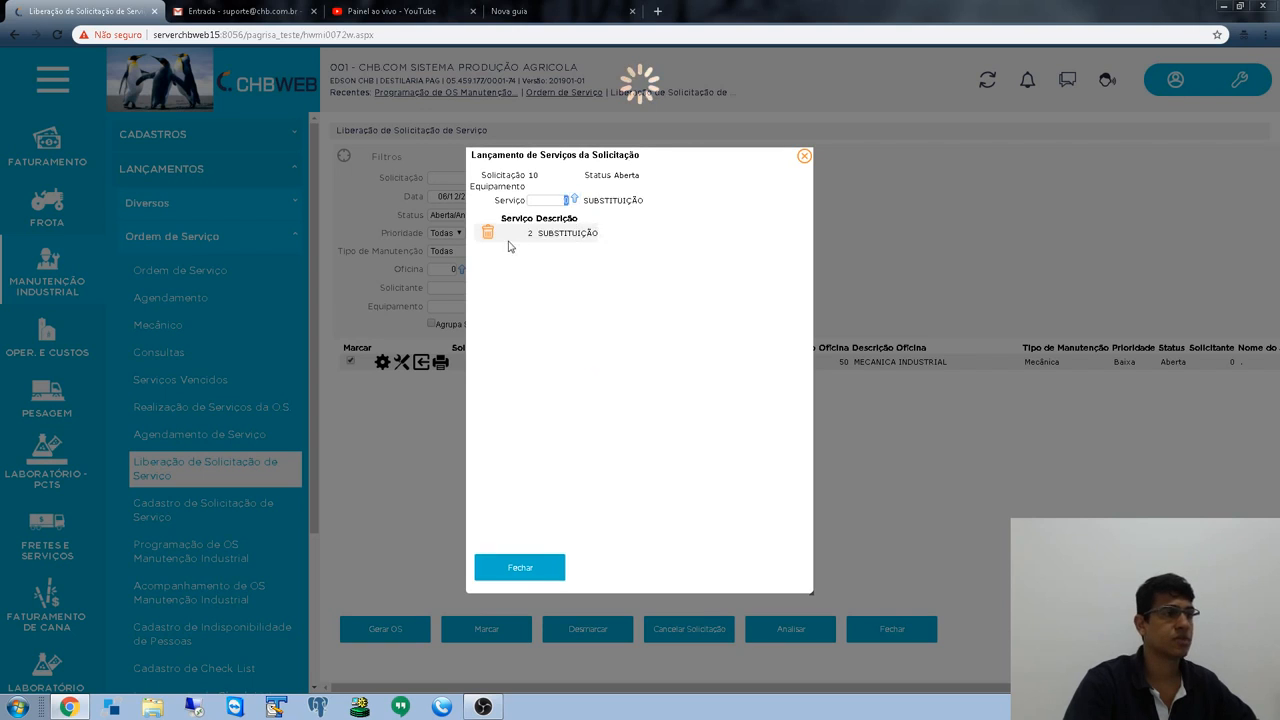
{"action": "left_click", "coordinate": [525, 570]}
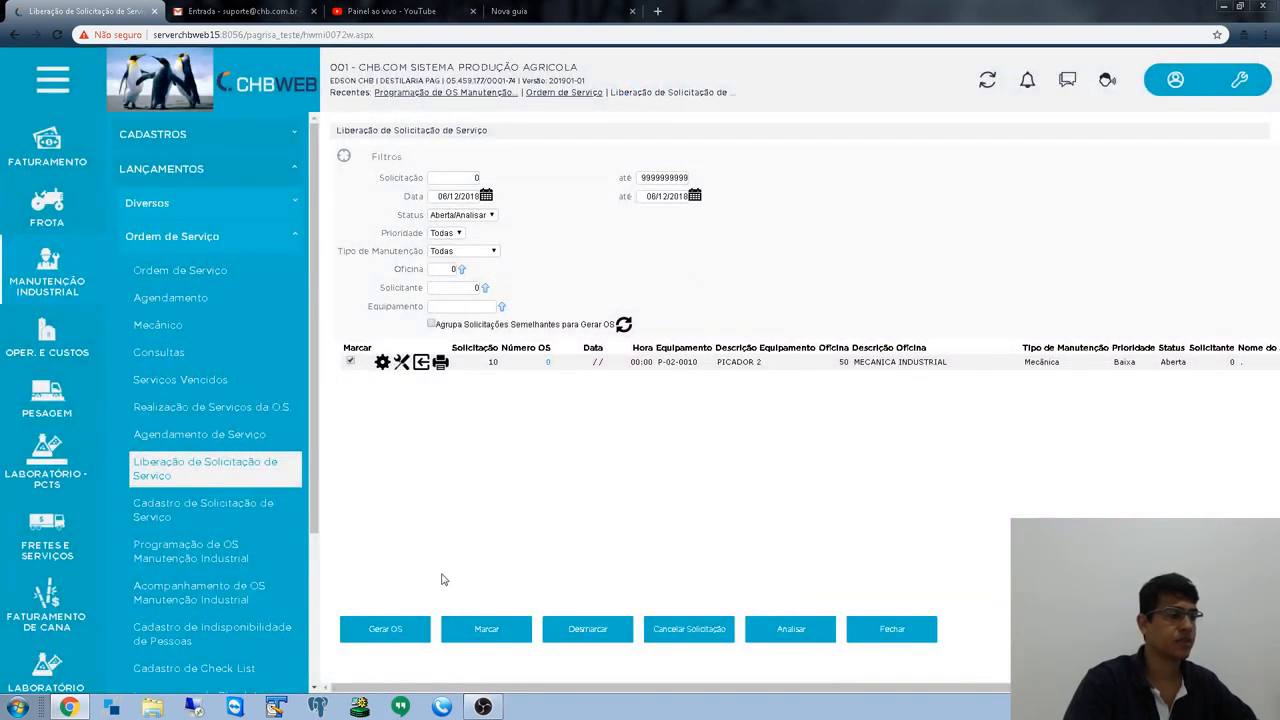
- Generate OS 36495 from request 10, confirm it shows Liberada under all statuses, and open OS scheduling
{"action": "left_click", "coordinate": [412, 632]}
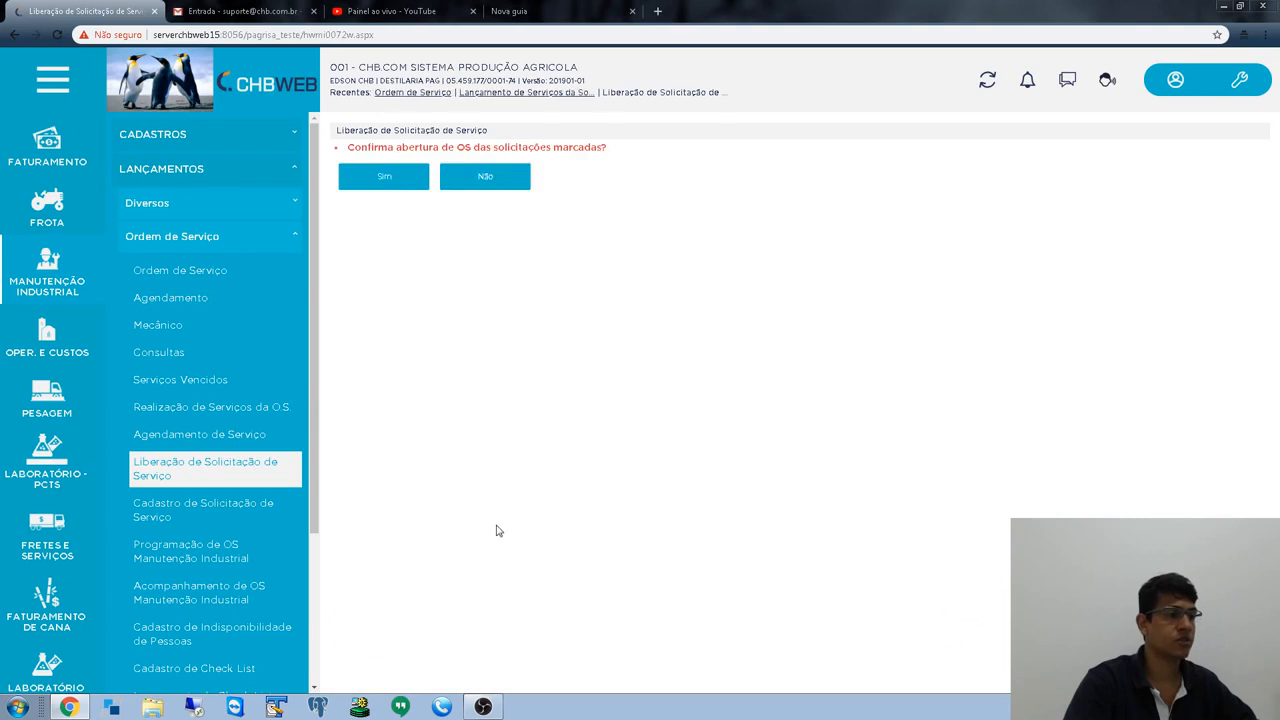
{"action": "left_click", "coordinate": [396, 186]}
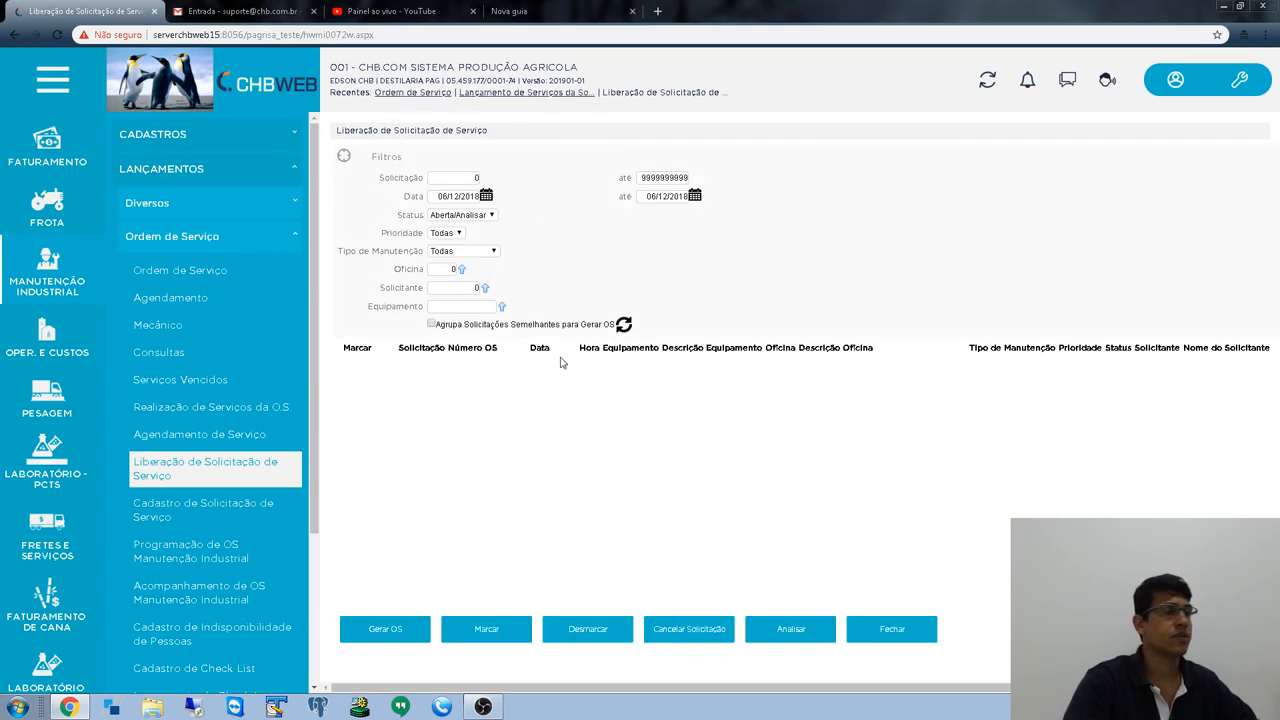
{"action": "left_click", "coordinate": [462, 216]}
{"action": "left_click", "coordinate": [457, 234]}
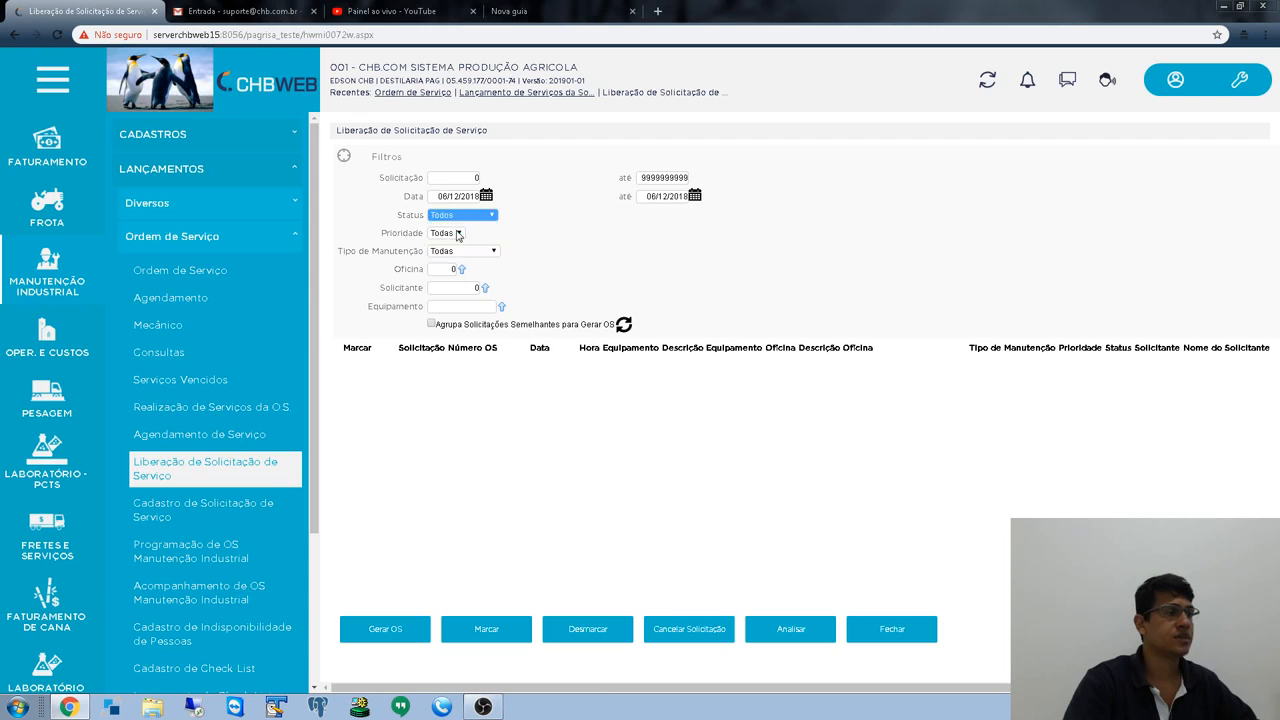
{"action": "left_click", "coordinate": [623, 325]}
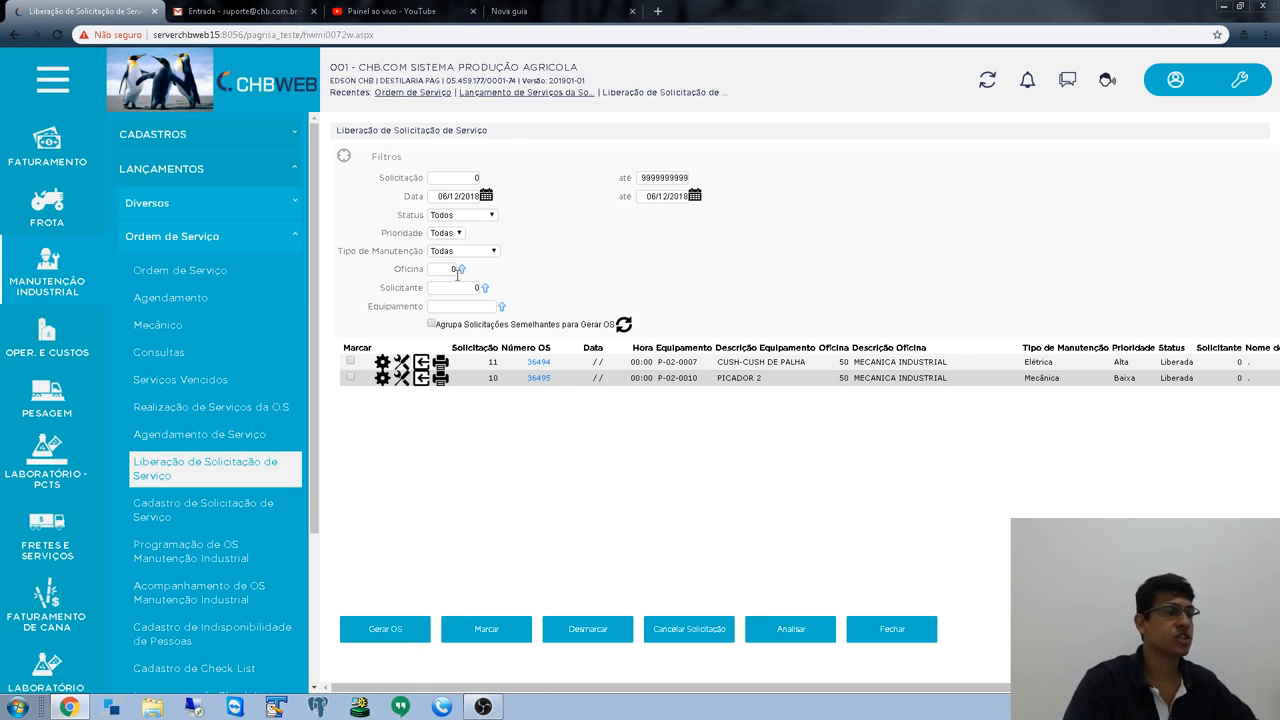
{"action": "scroll", "coordinate": [220, 405], "scroll_direction": "down", "scroll_amount": 2}
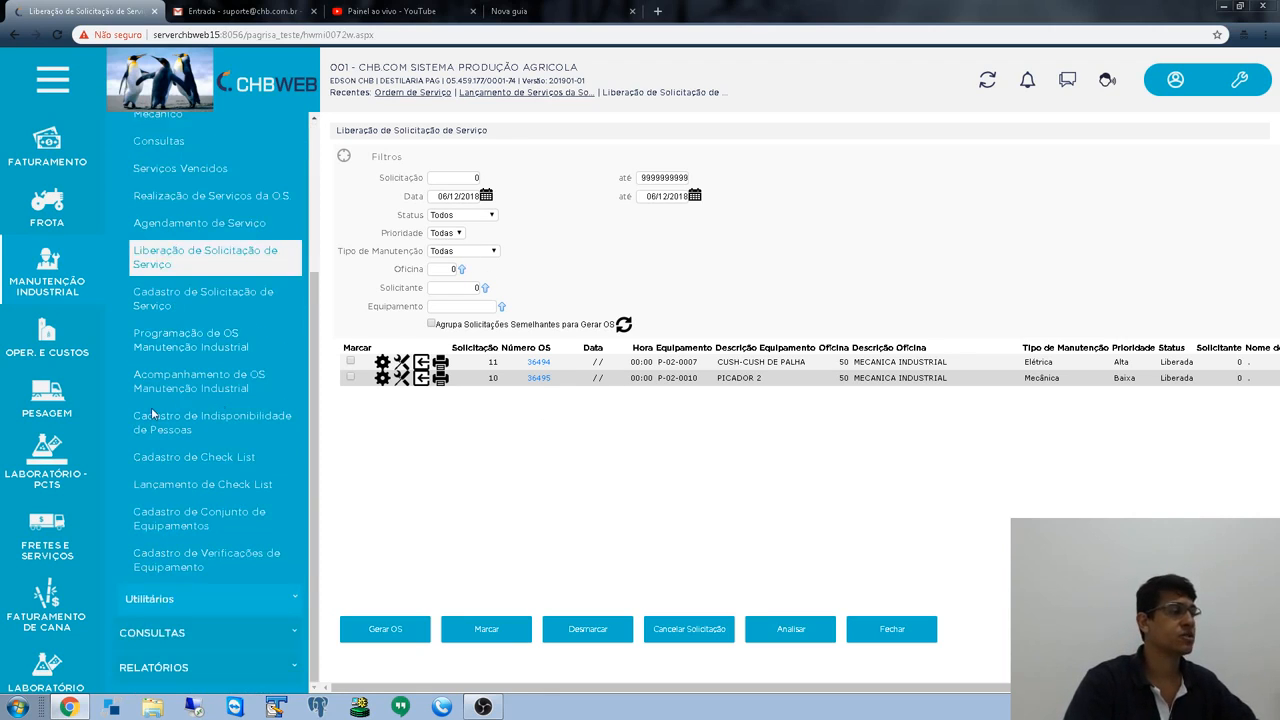
{"action": "left_click", "coordinate": [190, 338]}
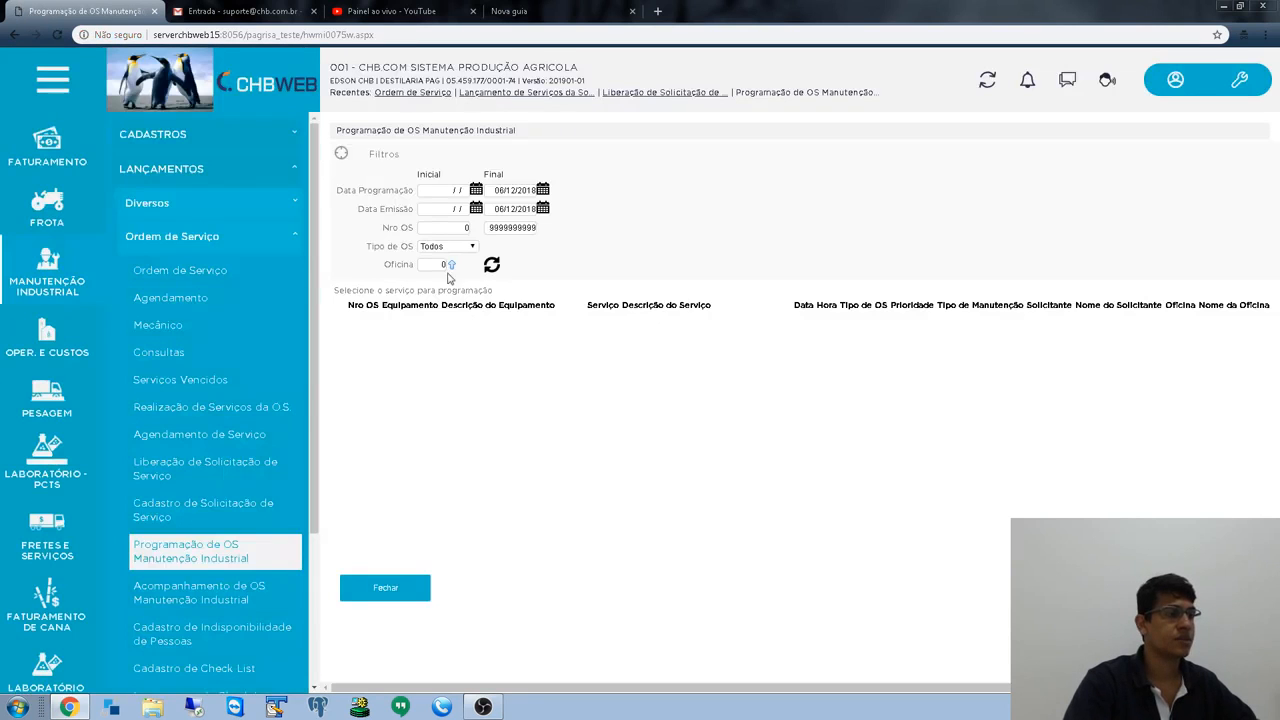
- Filter the maintenance services by initial emission date 06/12/2018
{"action": "left_click", "coordinate": [434, 209]}
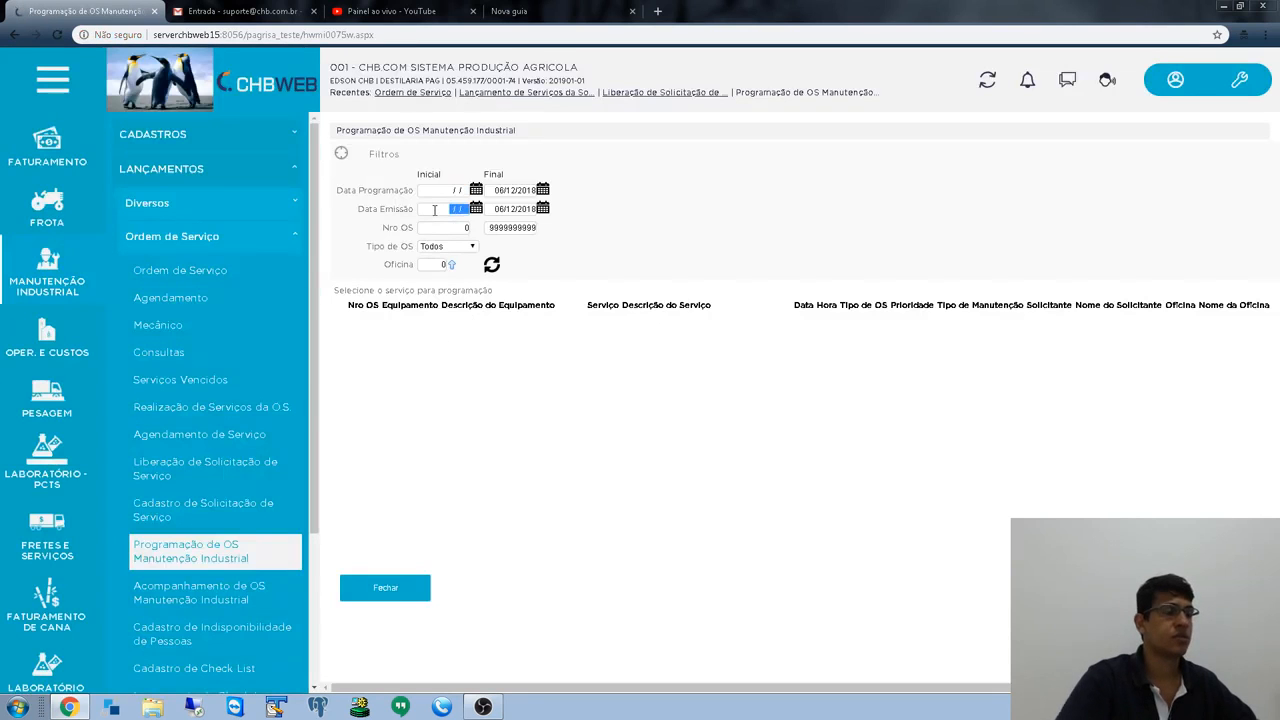
{"action": "type", "text": "06122018"}
{"action": "key", "text": "Tab"}
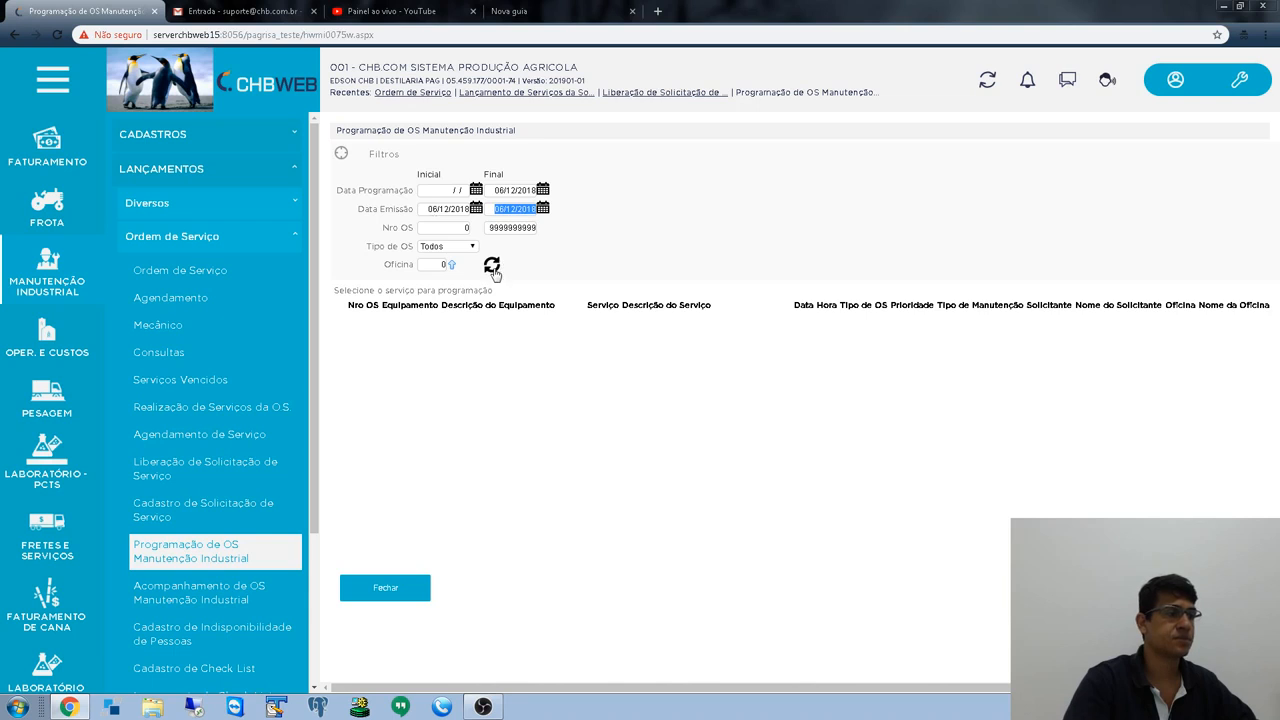
{"action": "left_click", "coordinate": [492, 268]}
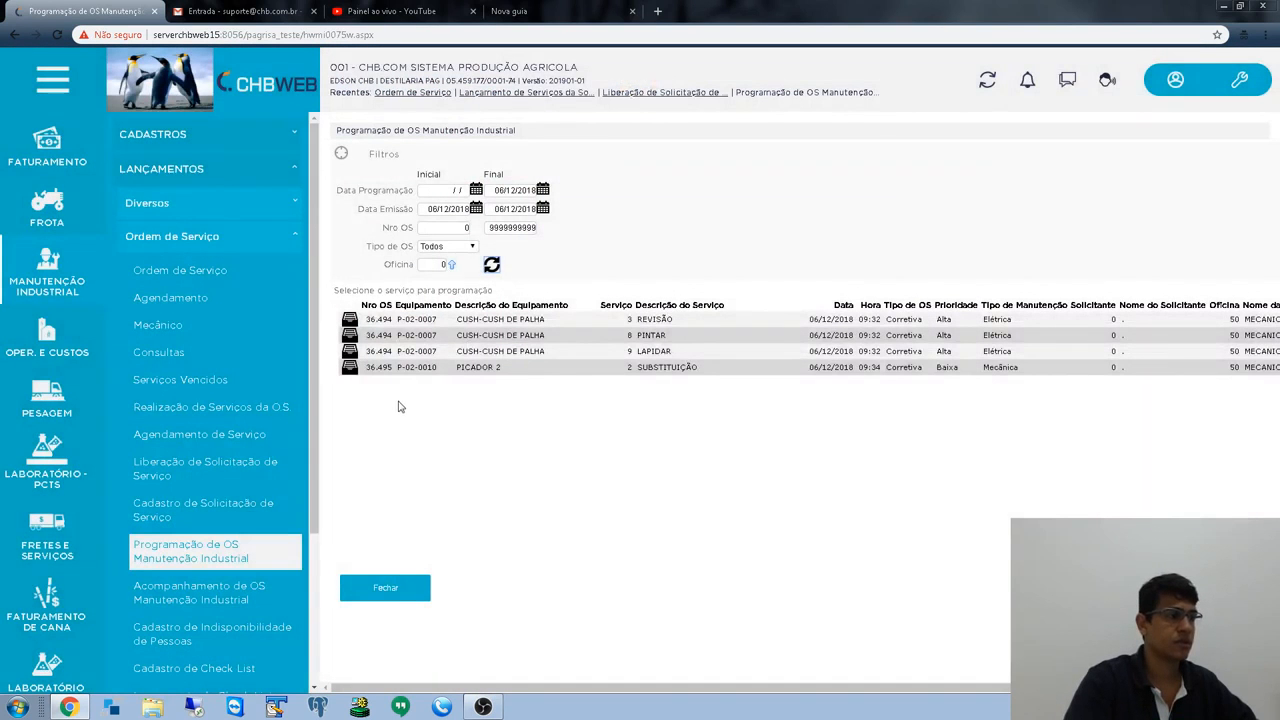
- Restrict the service list to OS number 36495 in both Nro OS fields
{"action": "left_click", "coordinate": [446, 226]}
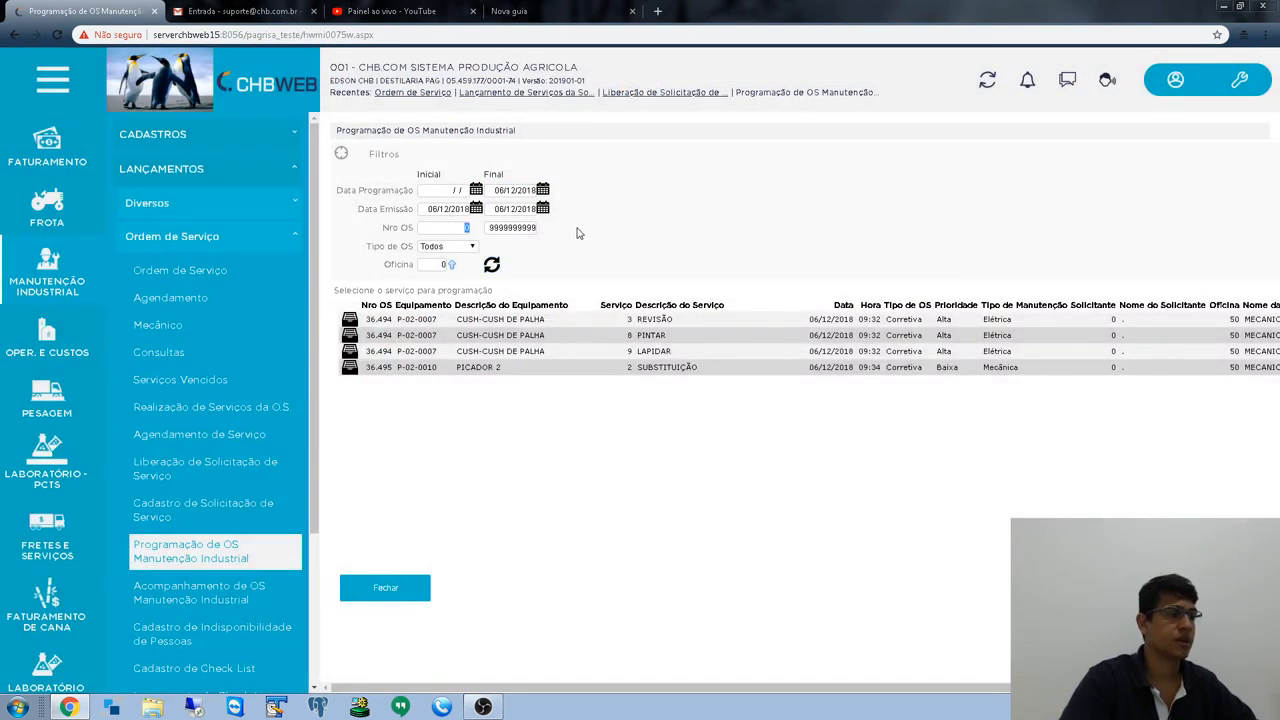
{"action": "key", "text": "Tab"}
{"action": "type", "text": "3649"}
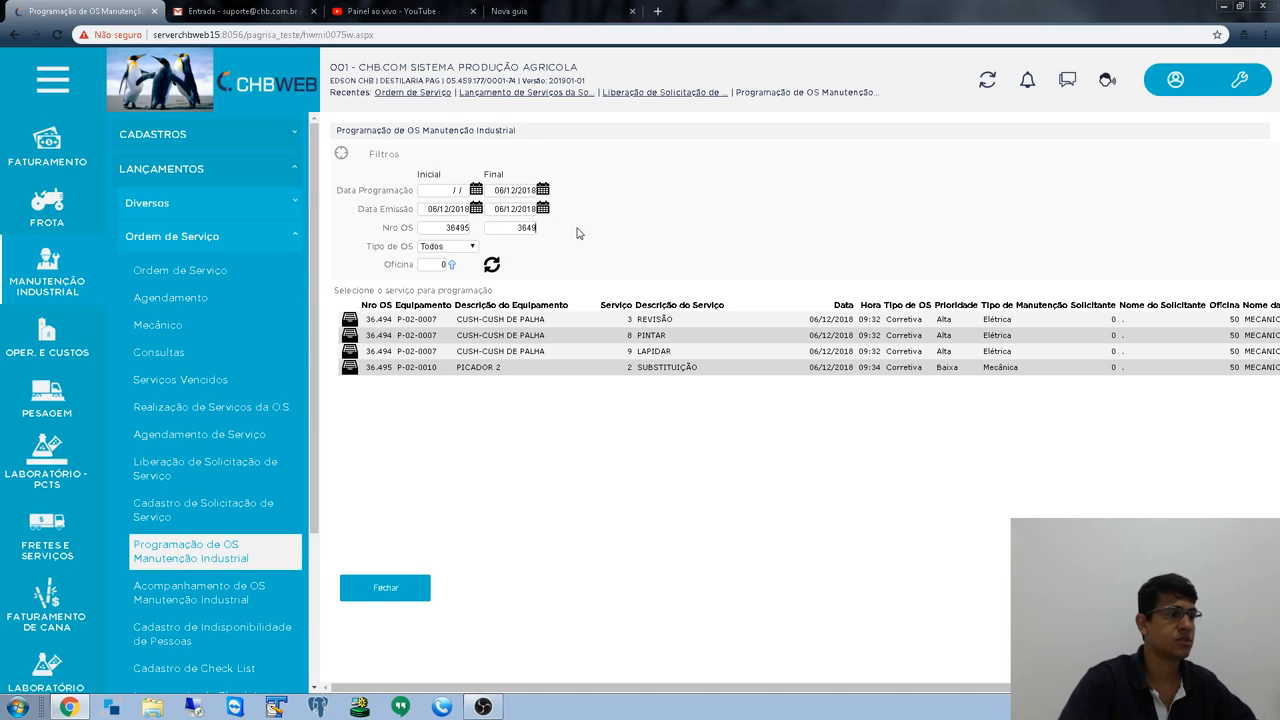
{"action": "type", "text": "5"}
{"action": "key", "text": "Tab"}
{"action": "left_click", "coordinate": [492, 264]}
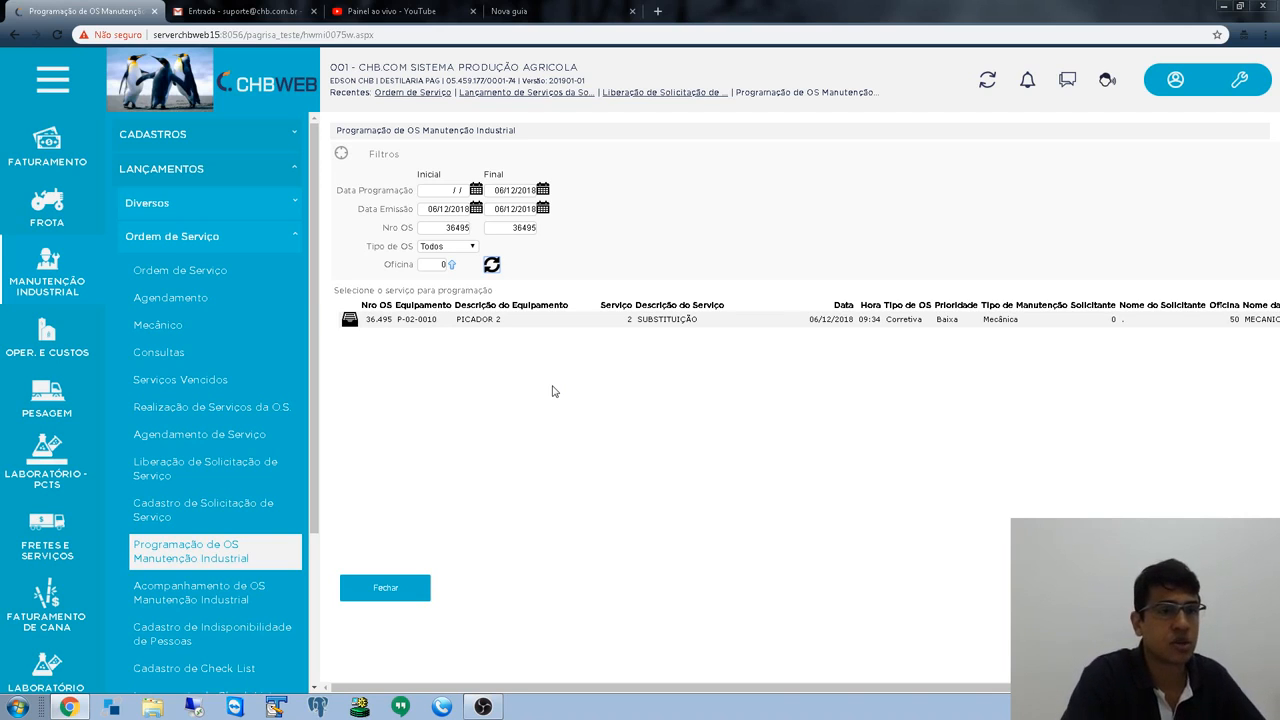
- Review the listed service's OS number, 2 SUBSTITUIÇÃO service and date 06/12/2018
{"action": "left_click_drag", "start_coordinate": [571, 687], "coordinate": [906, 694]}
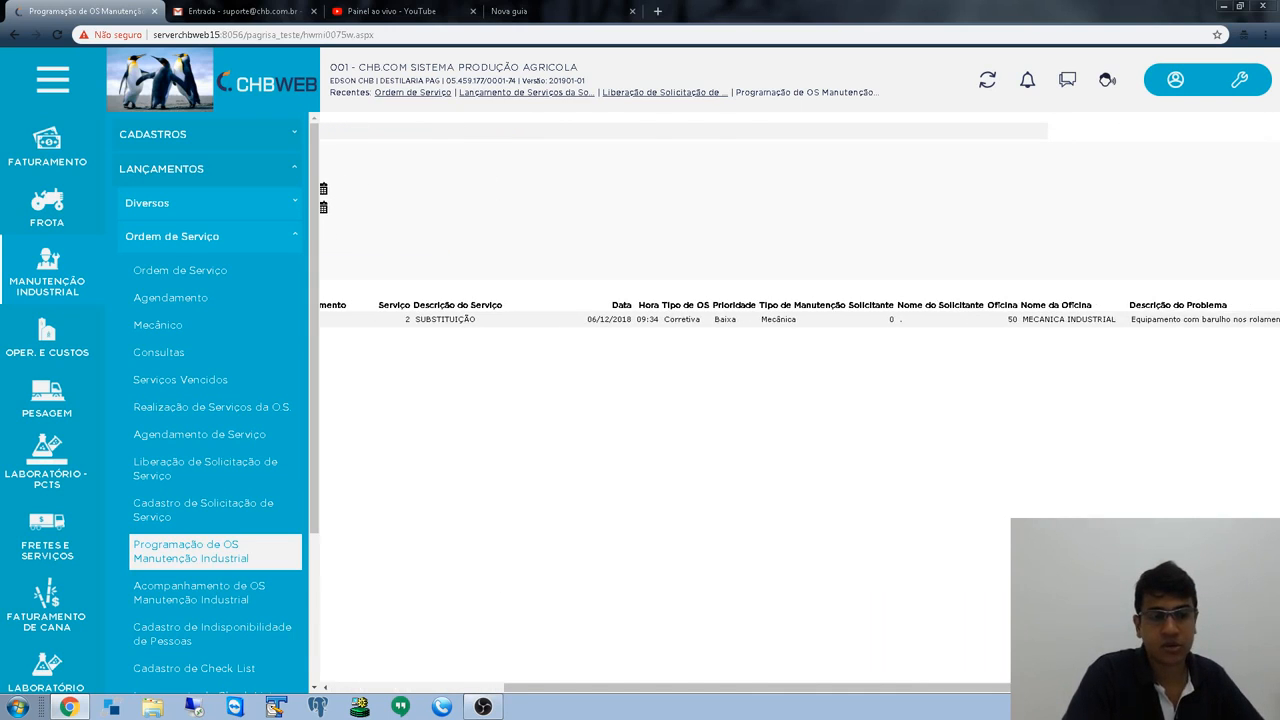
{"action": "left_click_drag", "start_coordinate": [1062, 688], "coordinate": [732, 695]}
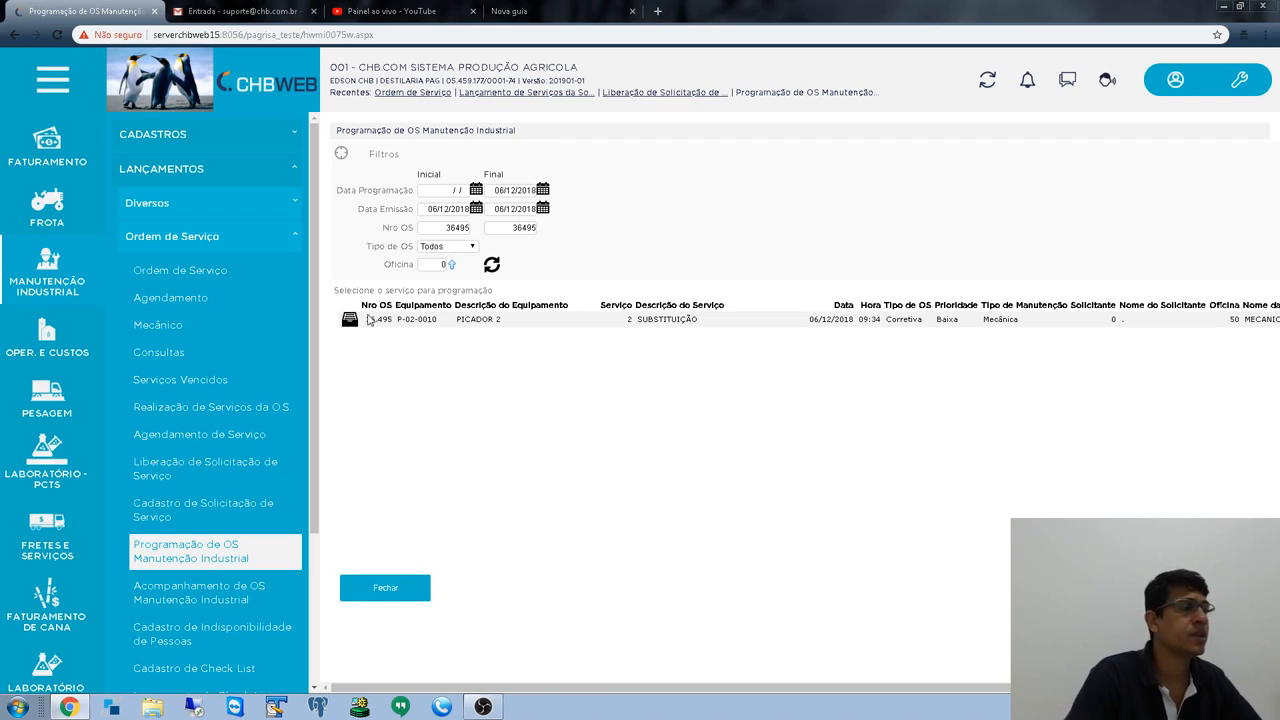
{"action": "left_click_drag", "start_coordinate": [366, 319], "coordinate": [506, 331]}
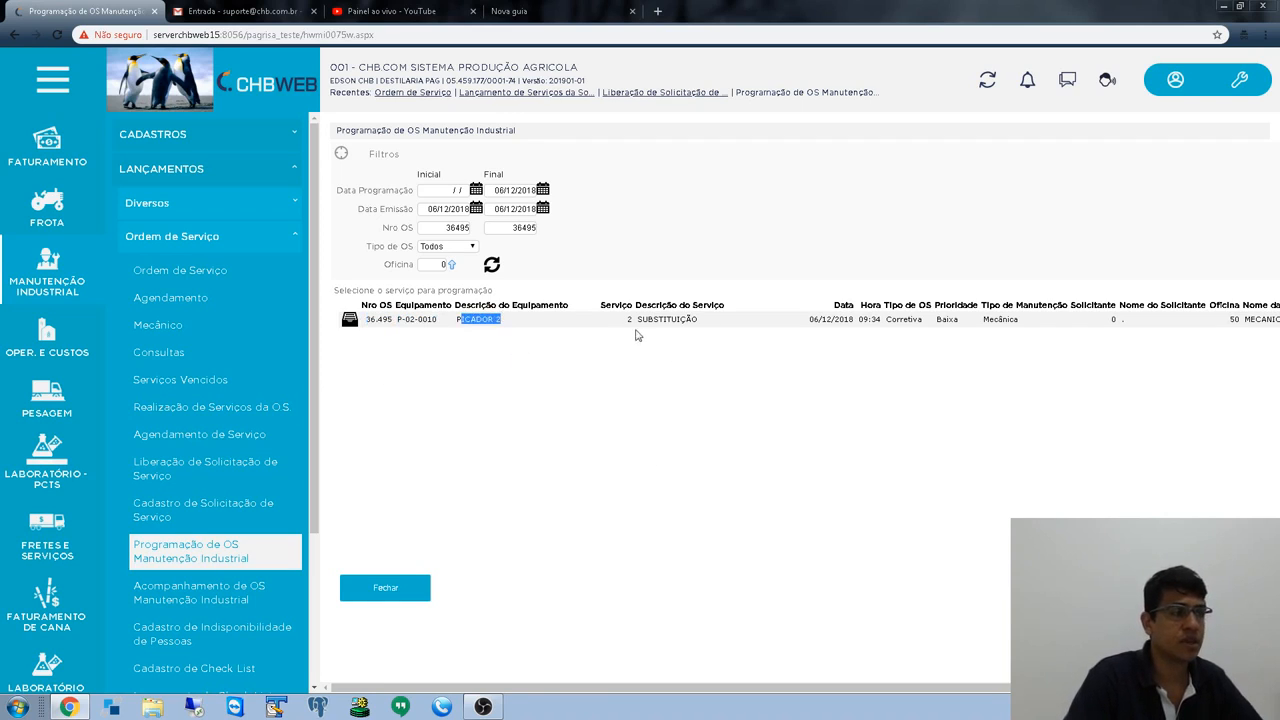
{"action": "left_click_drag", "start_coordinate": [628, 319], "coordinate": [712, 320]}
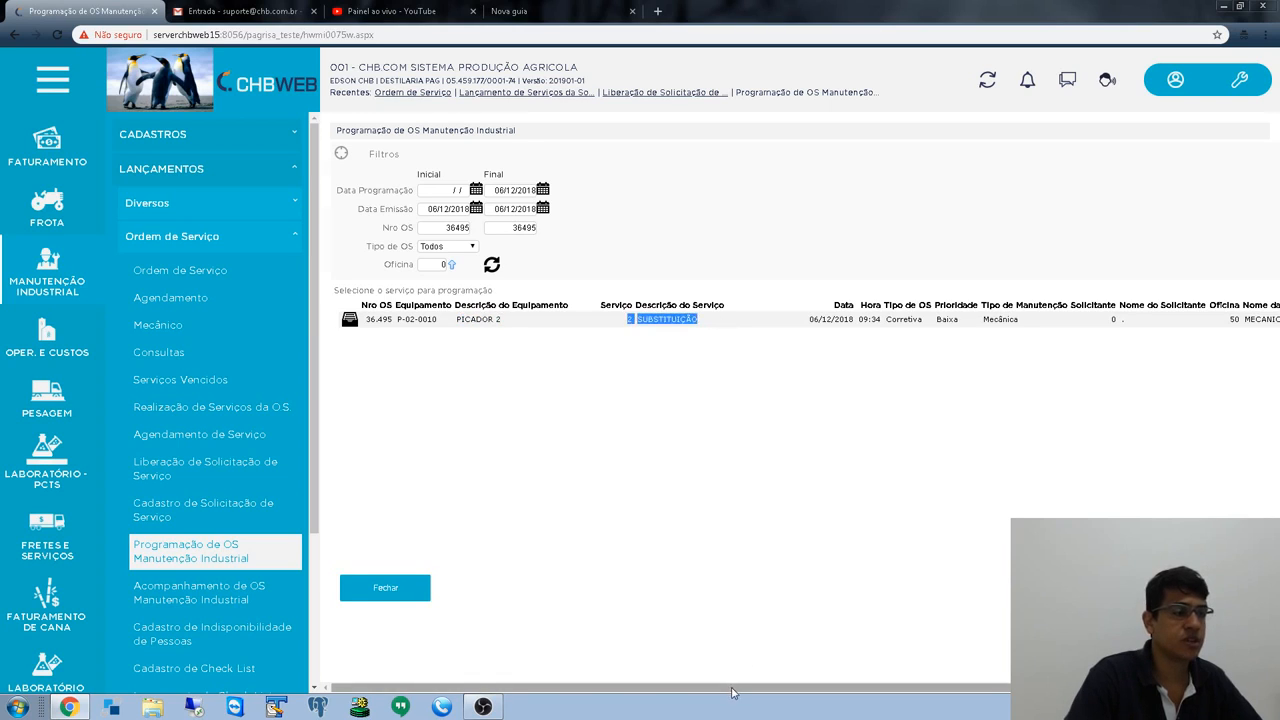
{"action": "left_click_drag", "start_coordinate": [737, 688], "coordinate": [895, 706]}
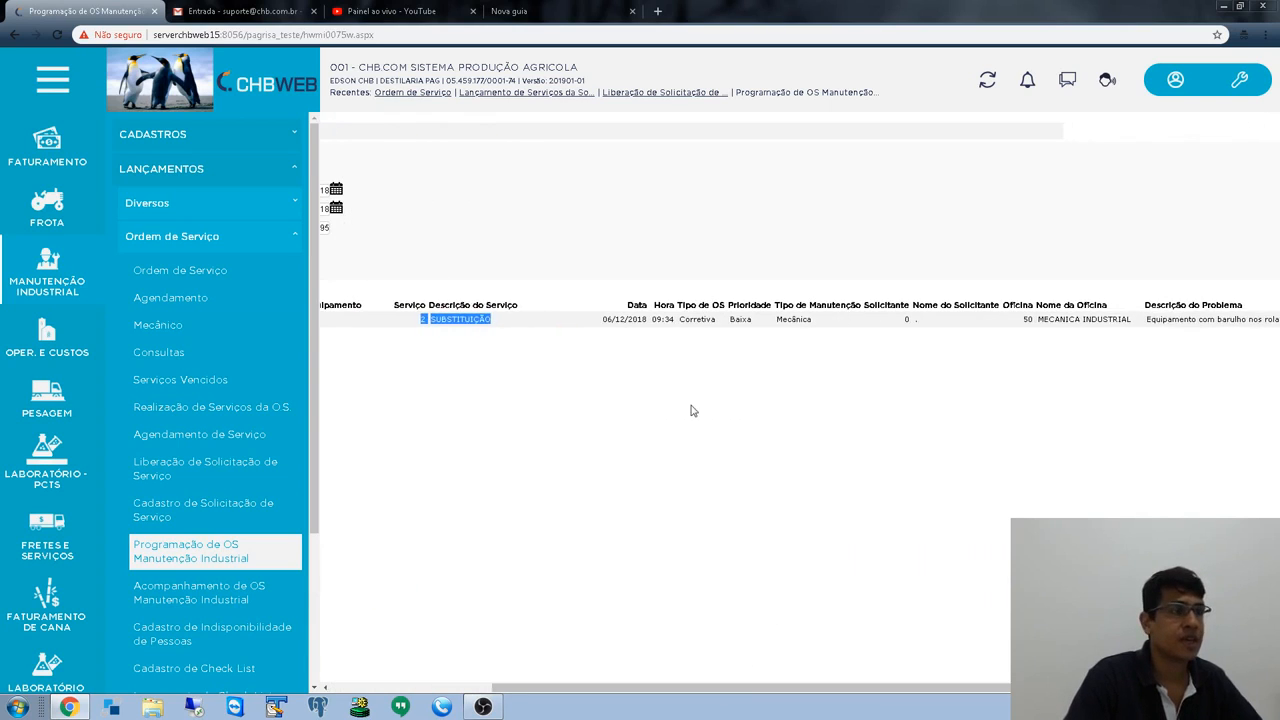
{"action": "left_click_drag", "start_coordinate": [607, 319], "coordinate": [745, 317]}
{"action": "left_click", "coordinate": [745, 478]}
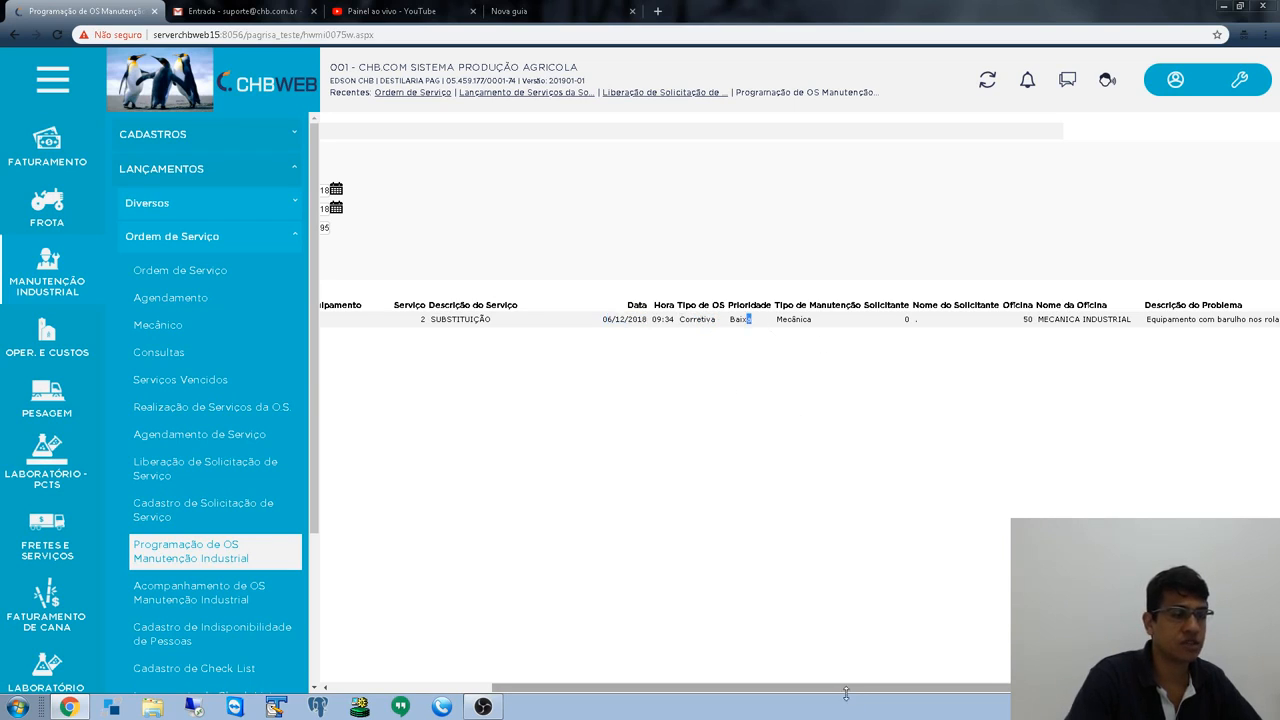
- Check the row's workshop and problem description, then select the service for shift selection
{"action": "left_click_drag", "start_coordinate": [845, 688], "coordinate": [956, 707]}
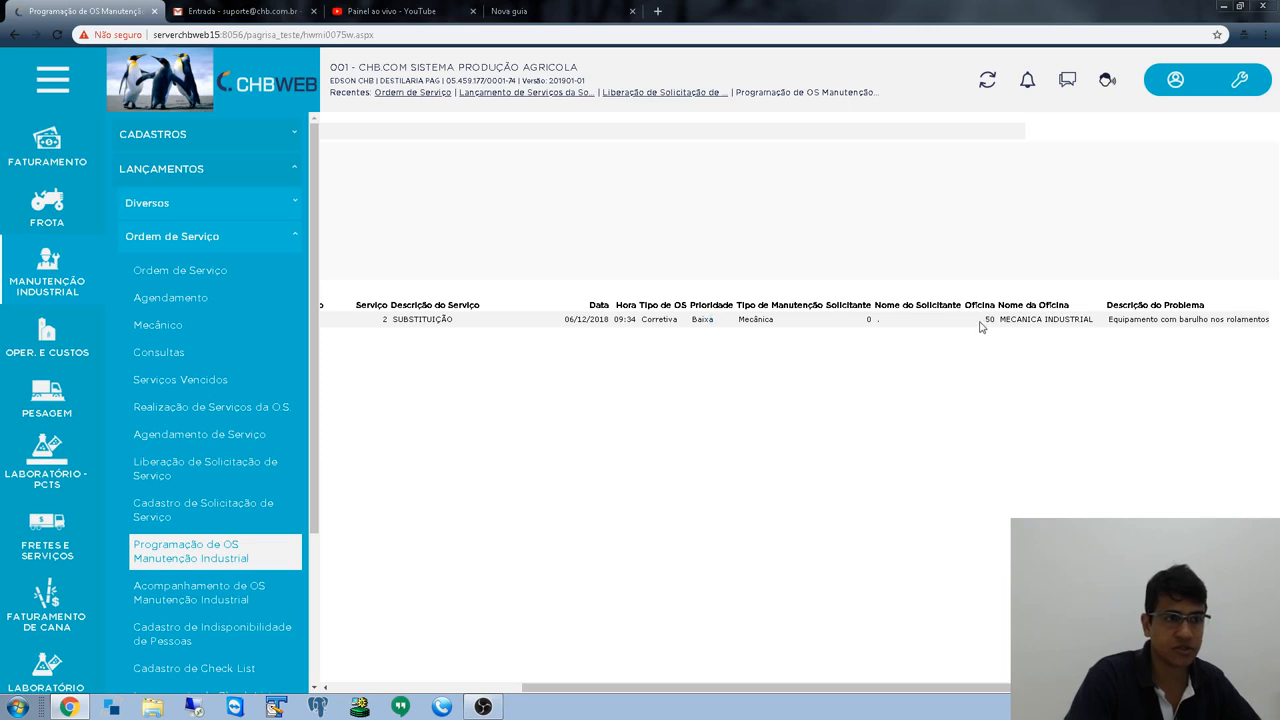
{"action": "left_click_drag", "start_coordinate": [980, 325], "coordinate": [1140, 462]}
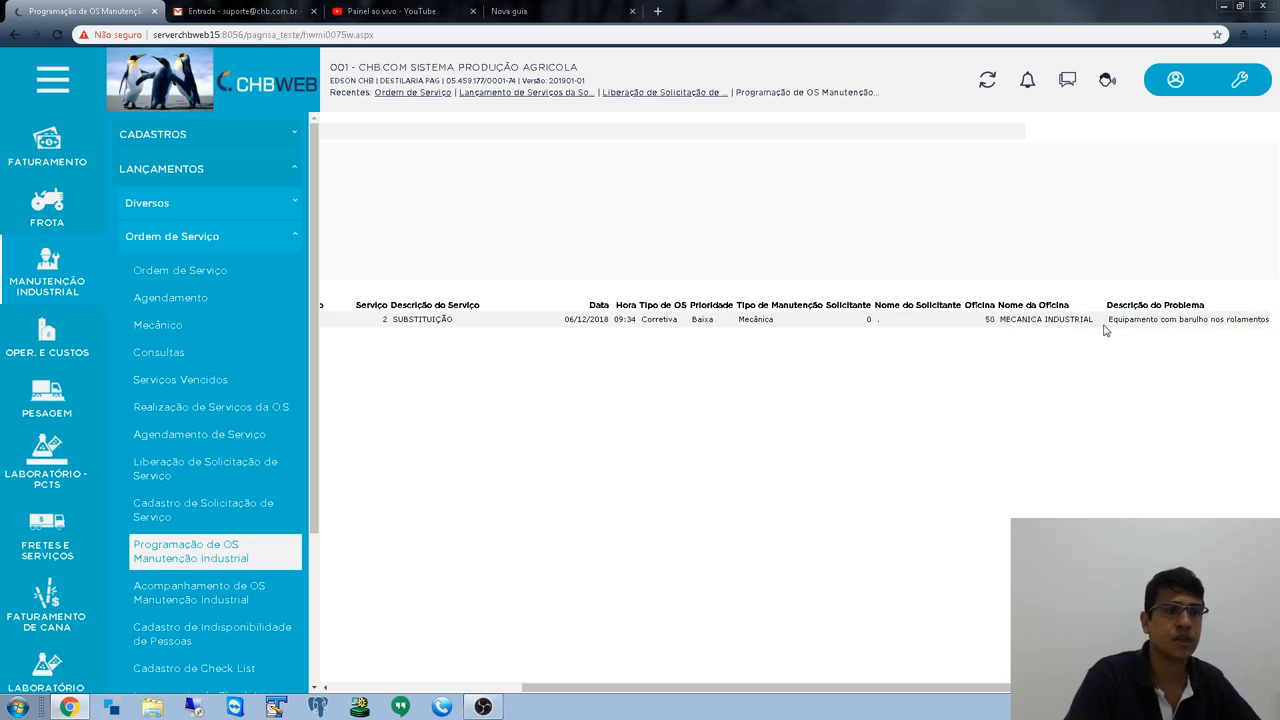
{"action": "mouse_move", "coordinate": [1107, 322]}
{"action": "left_mouse_down"}
{"action": "mouse_move", "coordinate": [1268, 320]}
{"action": "mouse_move", "coordinate": [1265, 331]}
{"action": "mouse_move", "coordinate": [1104, 326]}
{"action": "left_mouse_up"}
{"action": "left_click", "coordinate": [1265, 331]}
{"action": "left_click", "coordinate": [1005, 486]}
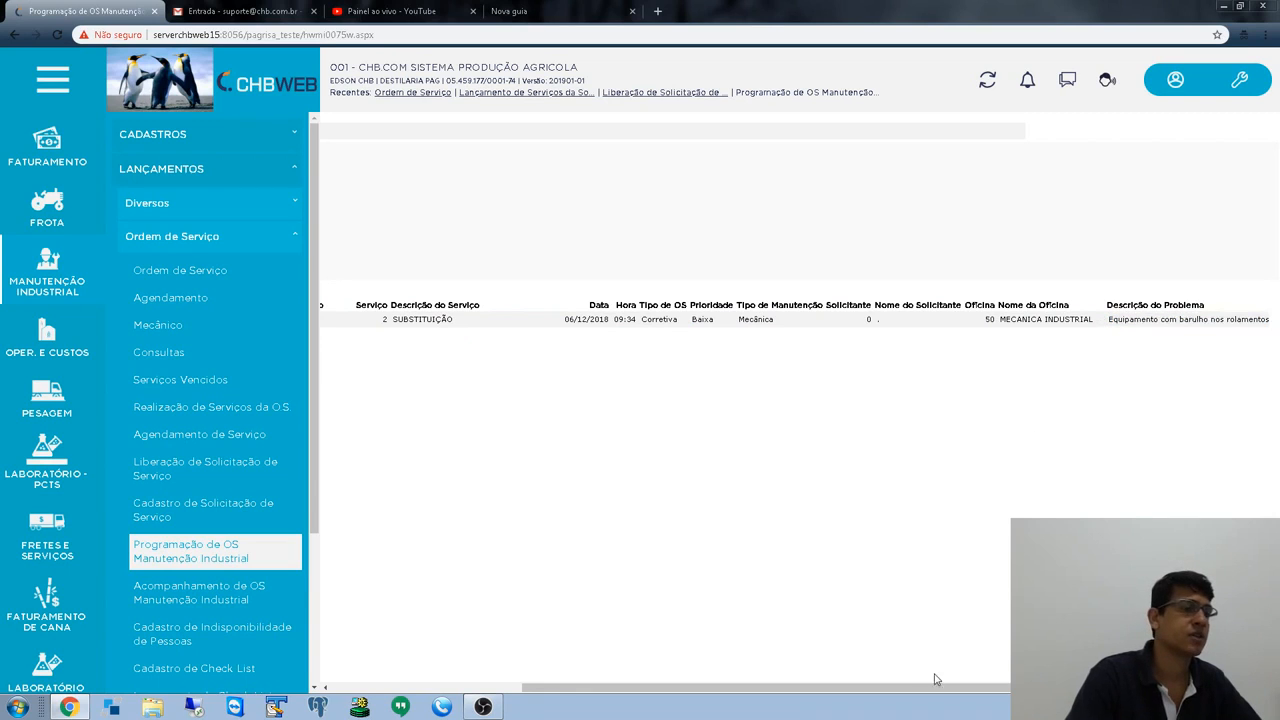
{"action": "left_click_drag", "start_coordinate": [935, 687], "coordinate": [514, 643]}
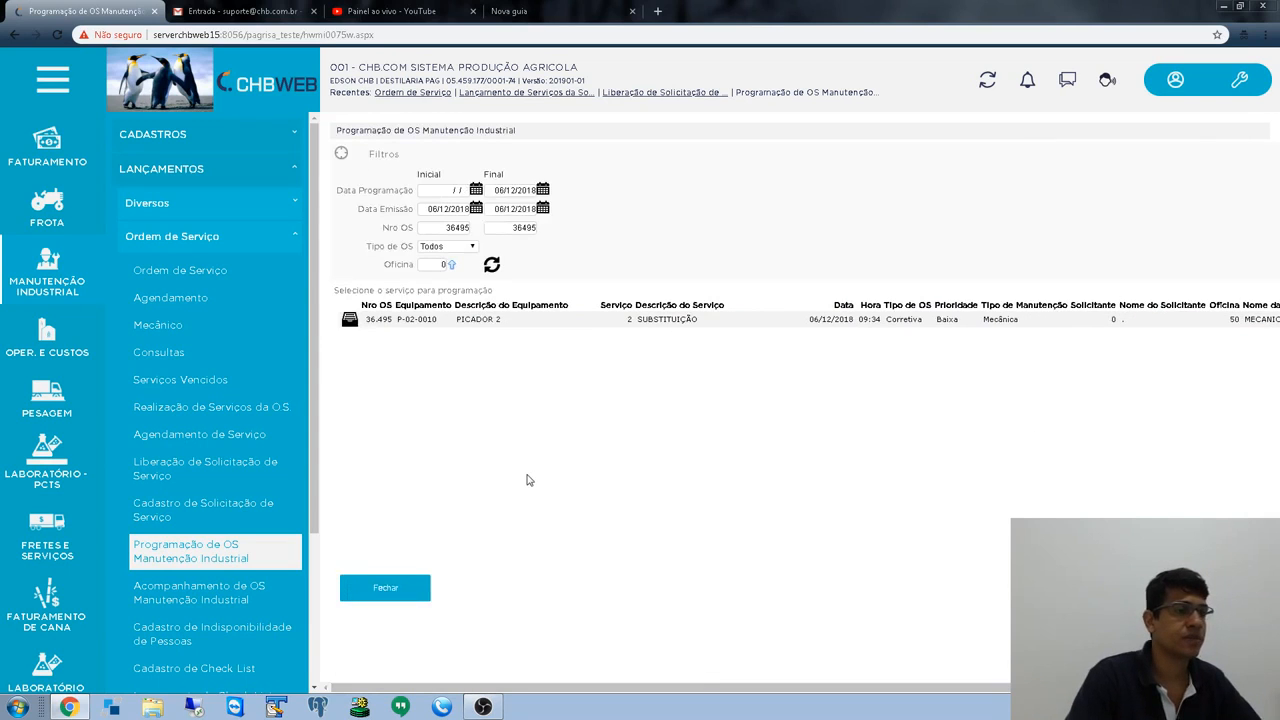
{"action": "left_click", "coordinate": [350, 319]}
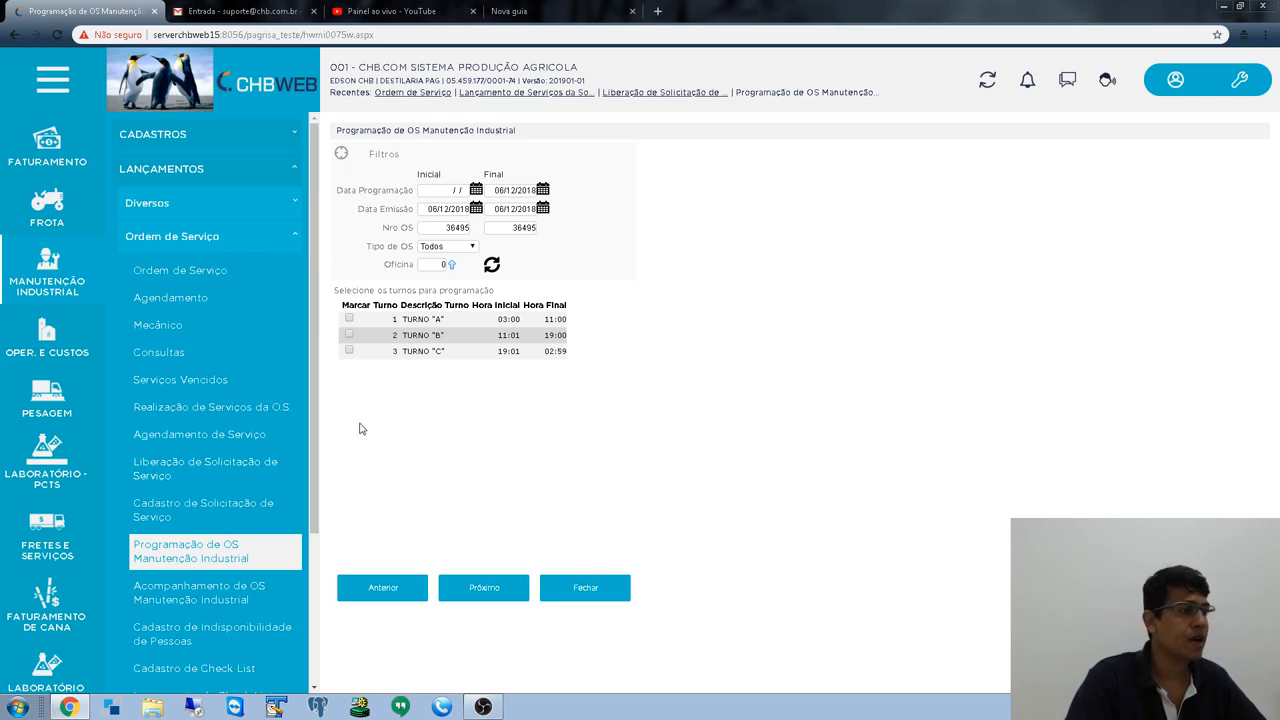
{"action": "scroll", "coordinate": [18, 232], "scroll_direction": "up", "scroll_amount": 5}
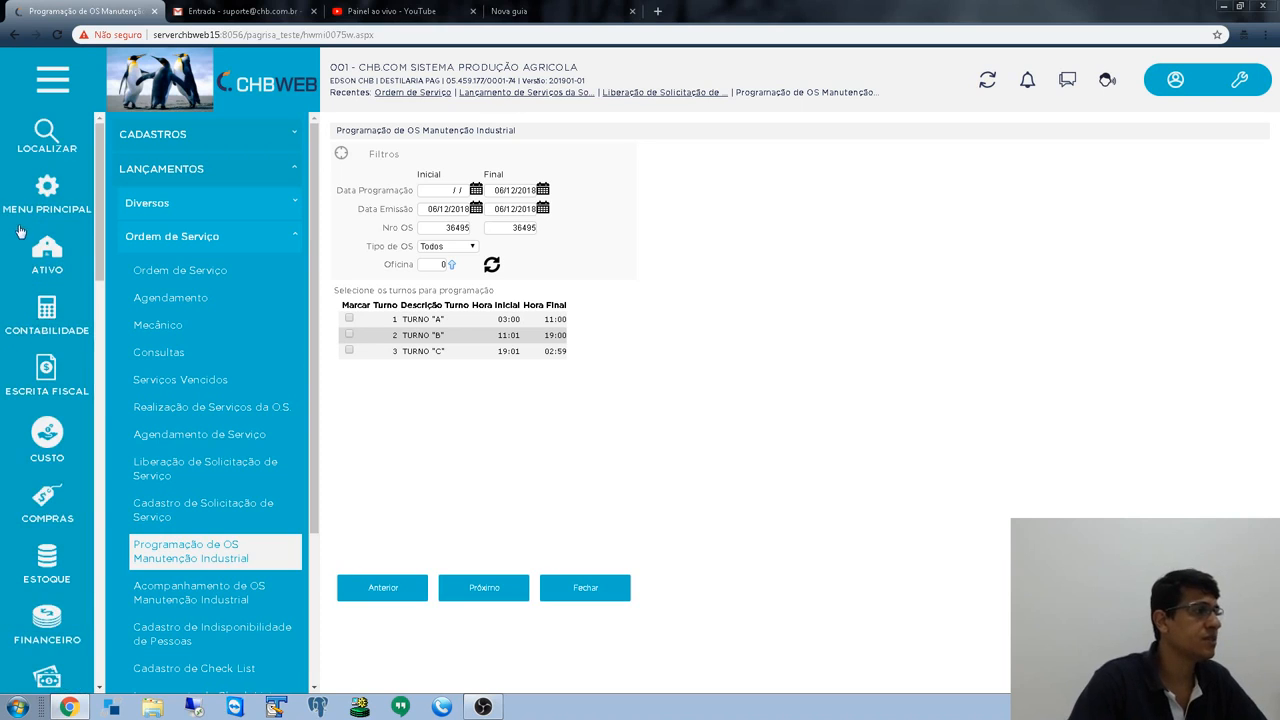
- Open the Usuário register from Cadastros Gerais in a new browser tab
{"action": "left_click", "coordinate": [37, 192]}
{"action": "left_click", "coordinate": [172, 136]}
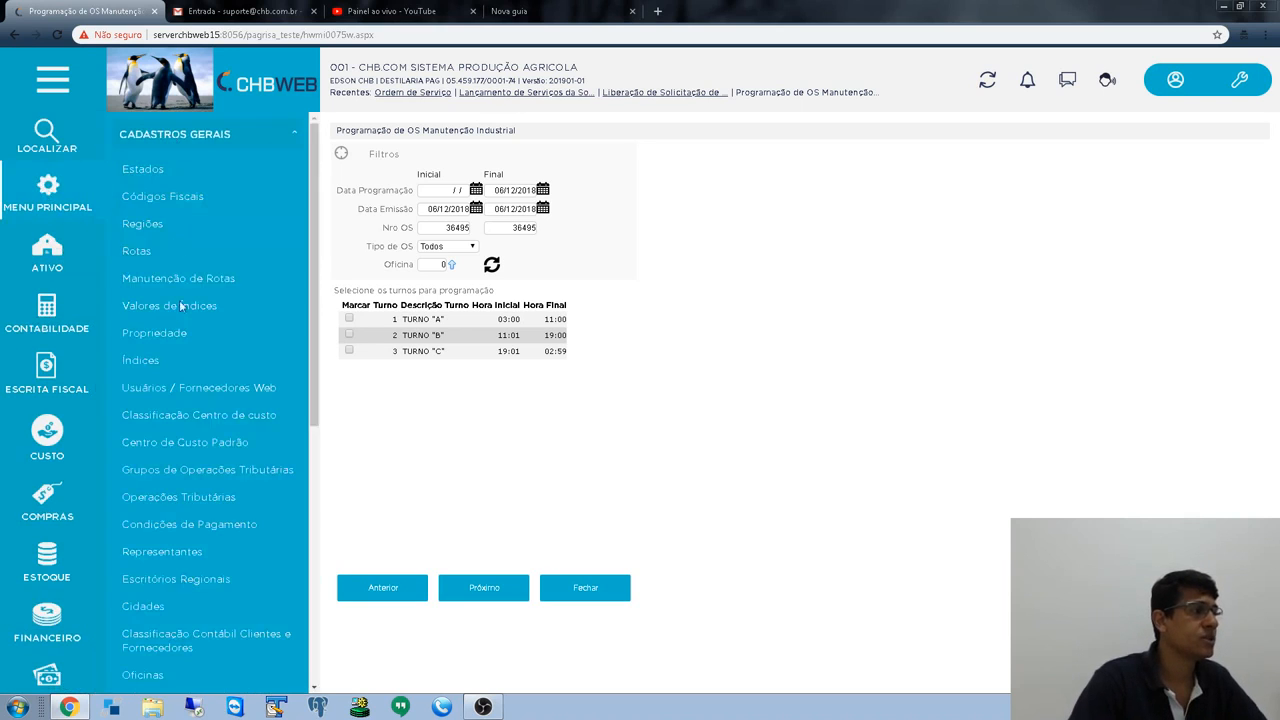
{"action": "scroll", "coordinate": [176, 315], "scroll_direction": "down", "scroll_amount": 5}
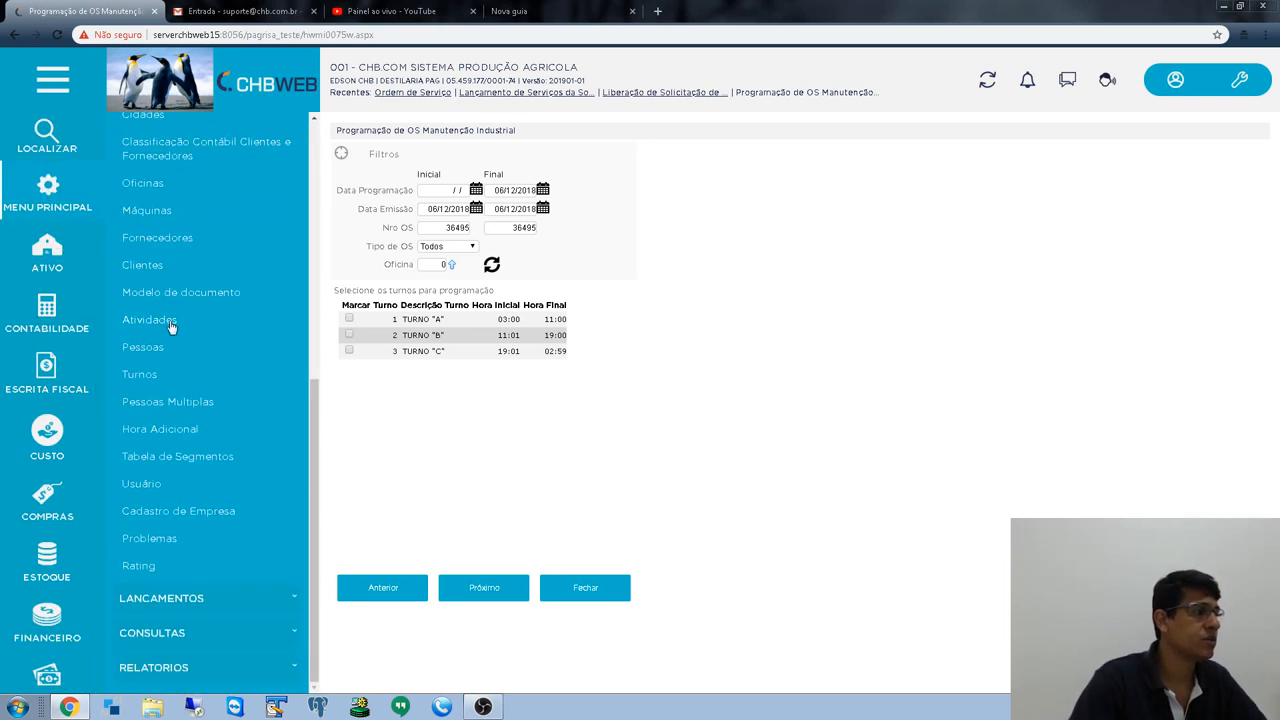
{"action": "right_click", "coordinate": [140, 485]}
{"action": "left_click", "coordinate": [166, 496]}
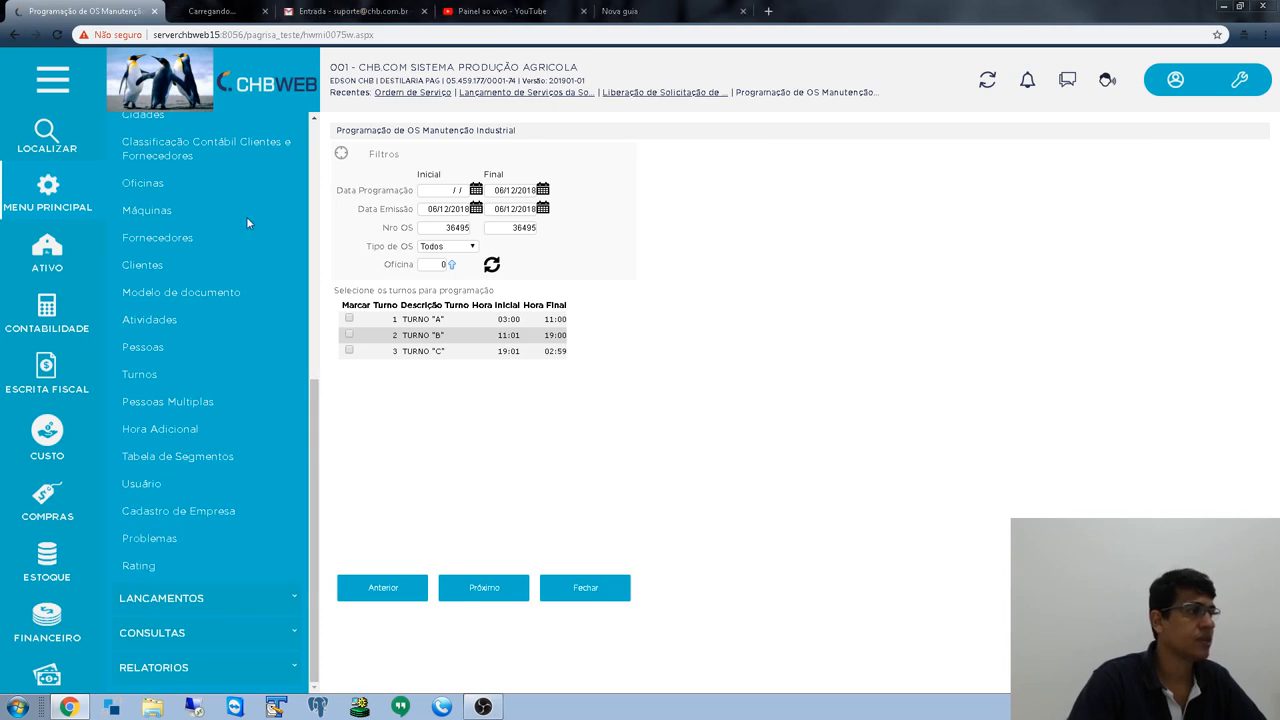
- Filter the Usuário register by a user name, then return to the OS scheduling tab
{"action": "left_click", "coordinate": [225, 11]}
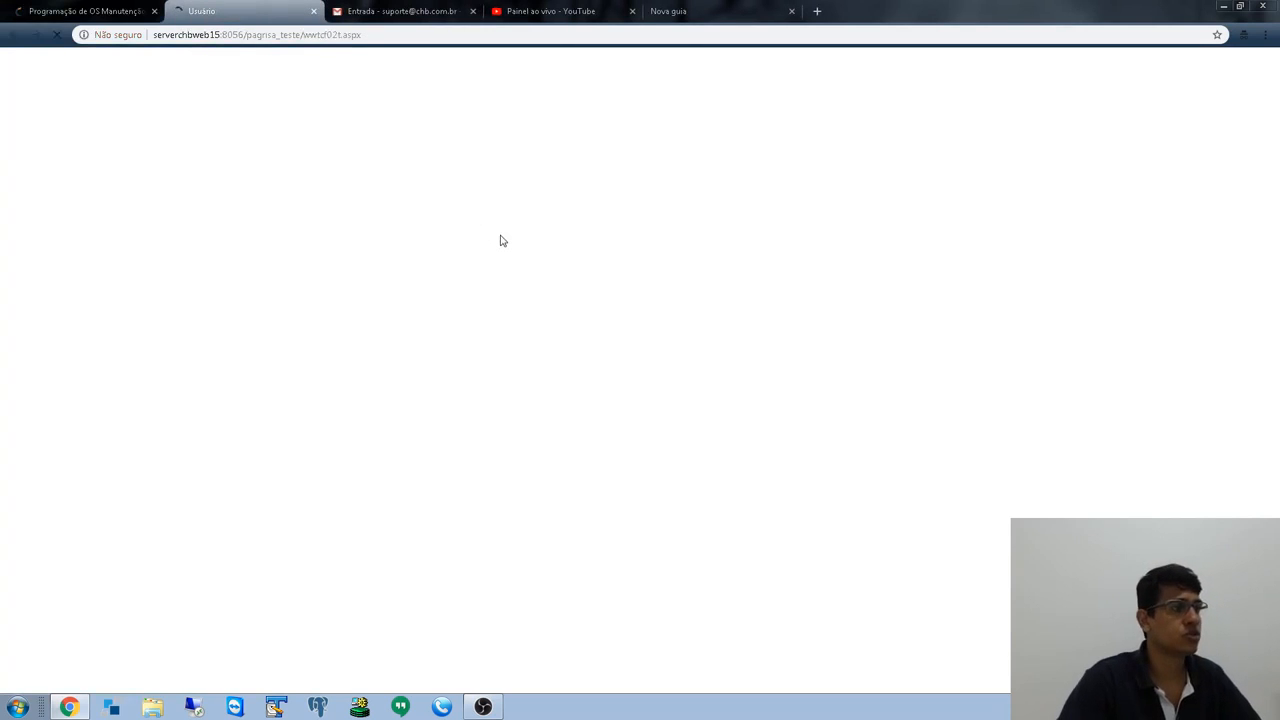
{"action": "key", "text": "BackSpace"}
{"action": "key", "text": "Tab"}
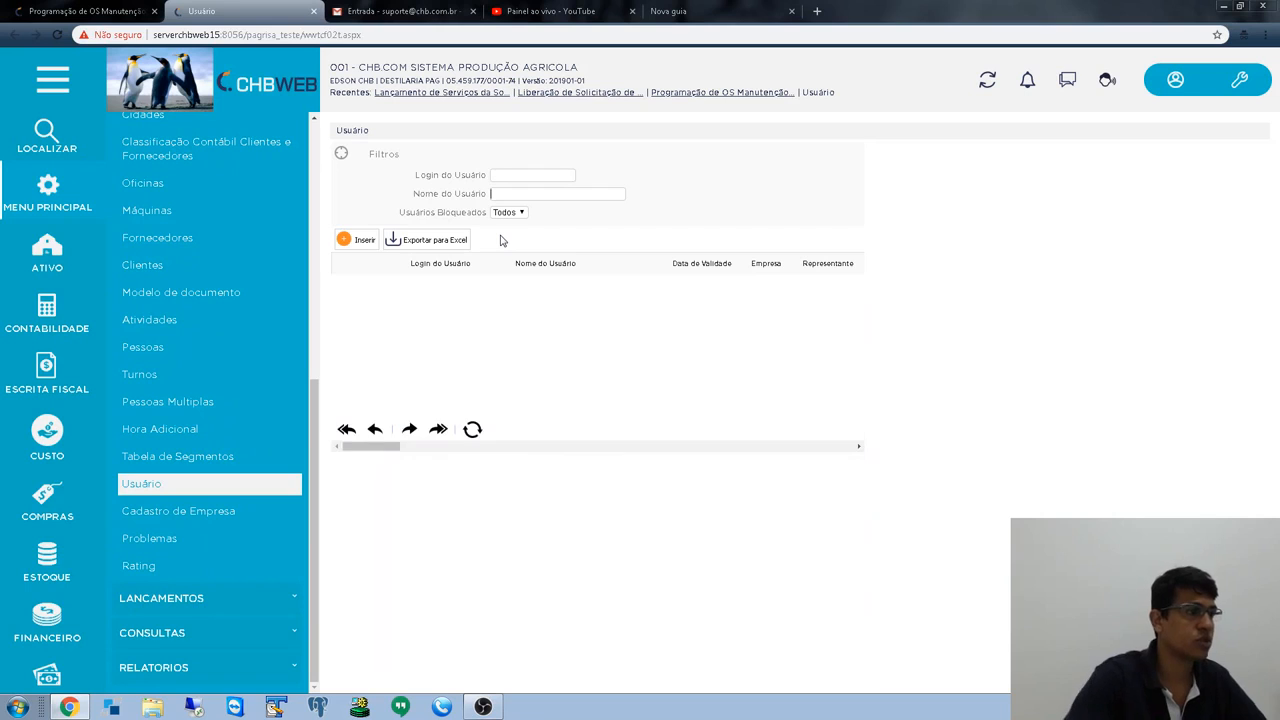
{"action": "type", "text": "JNO"}
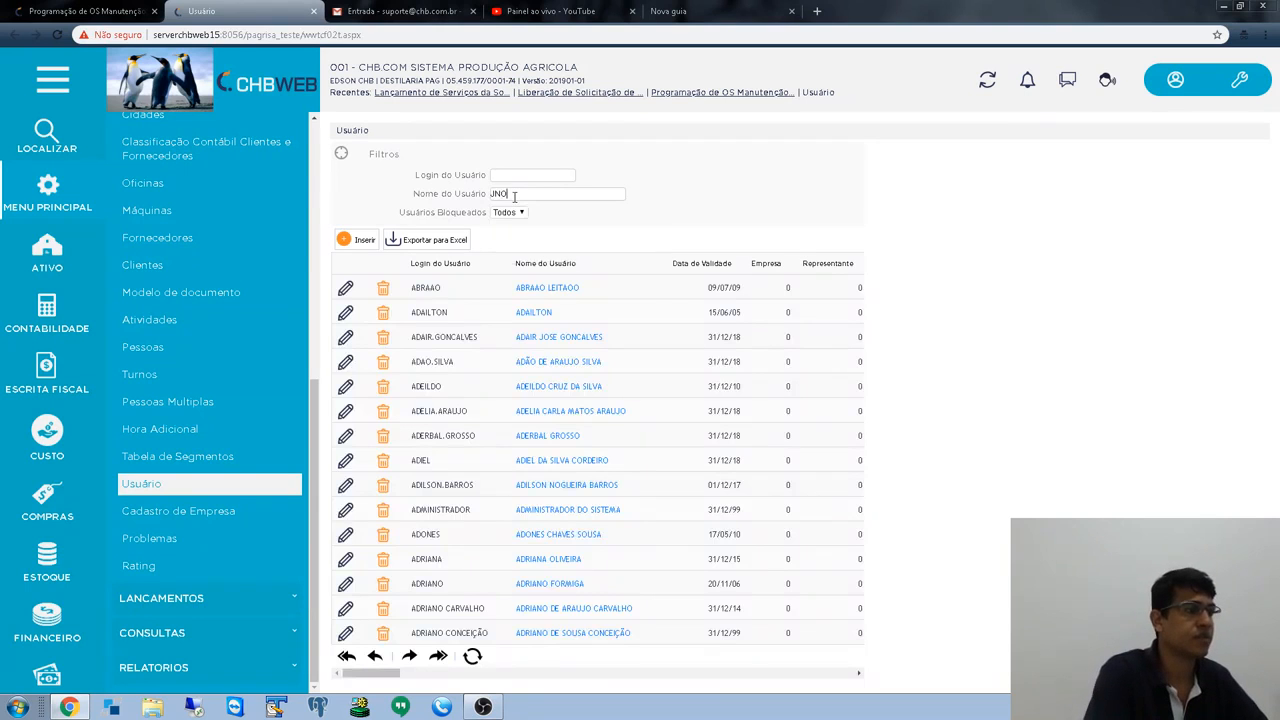
{"action": "key", "text": "BackSpace"}
{"action": "type", "text": "HOS"}
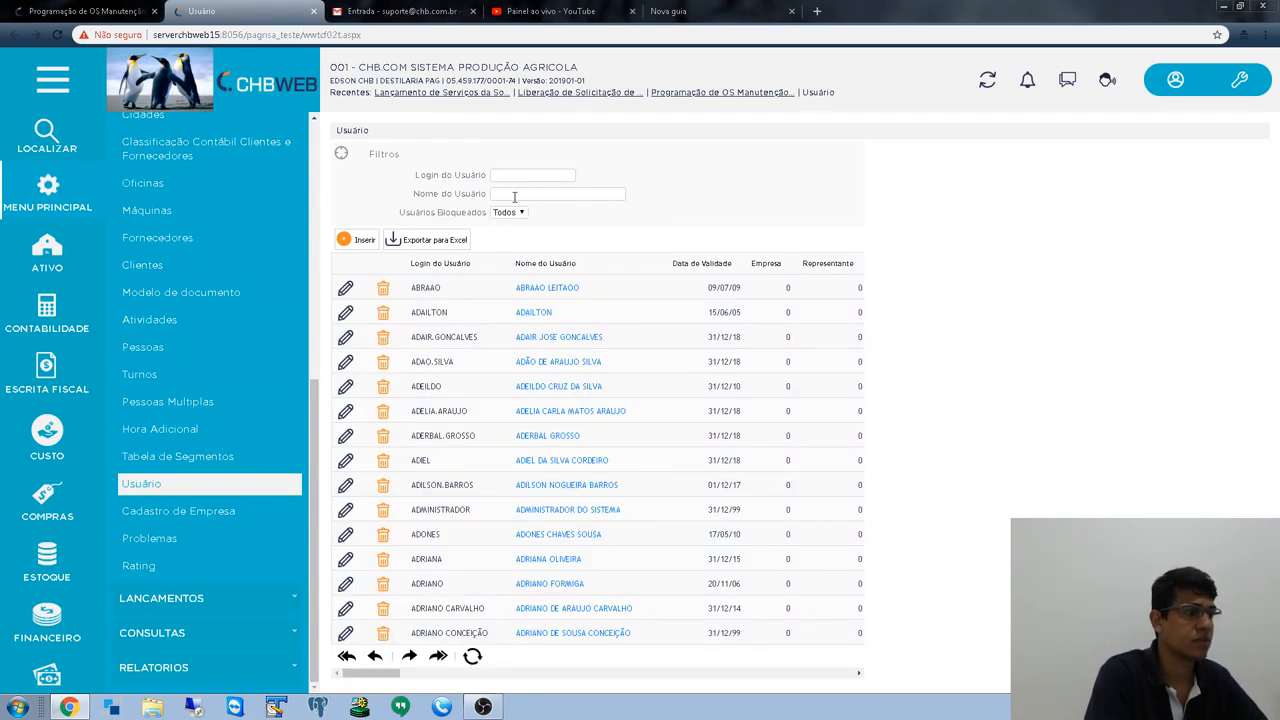
{"action": "type", "text": "JOSE"}
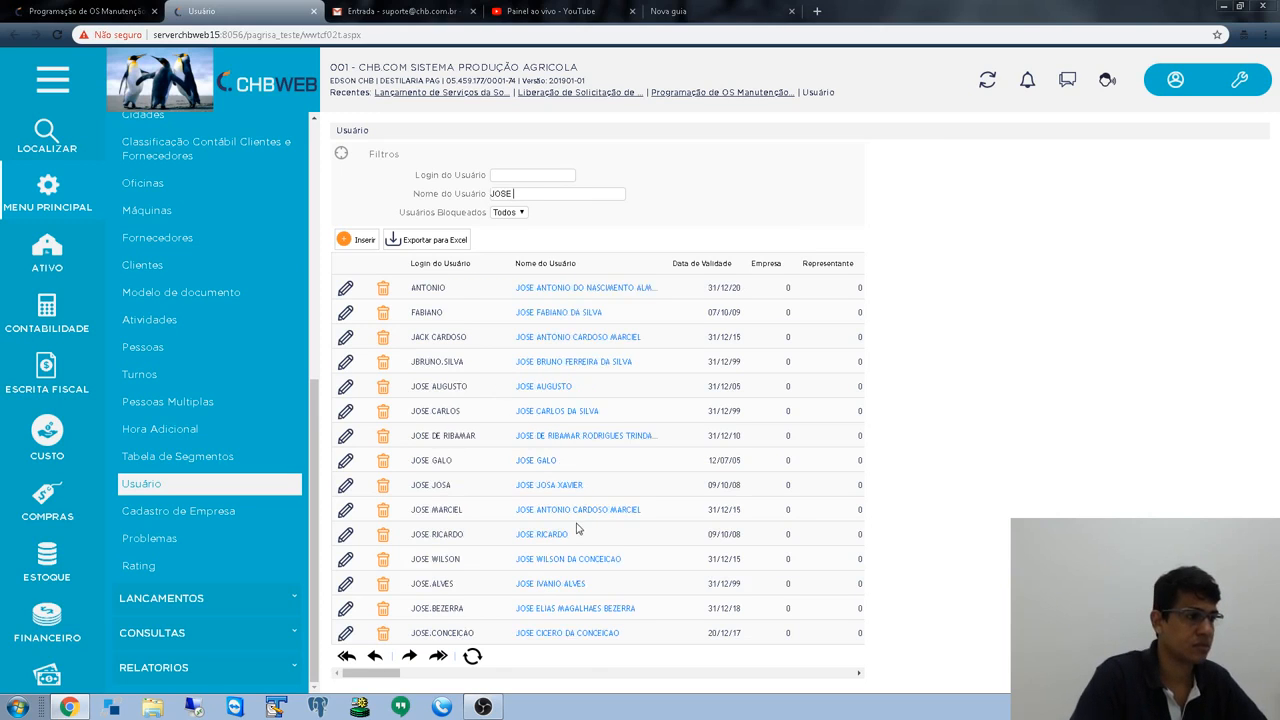
{"action": "left_click", "coordinate": [85, 11]}
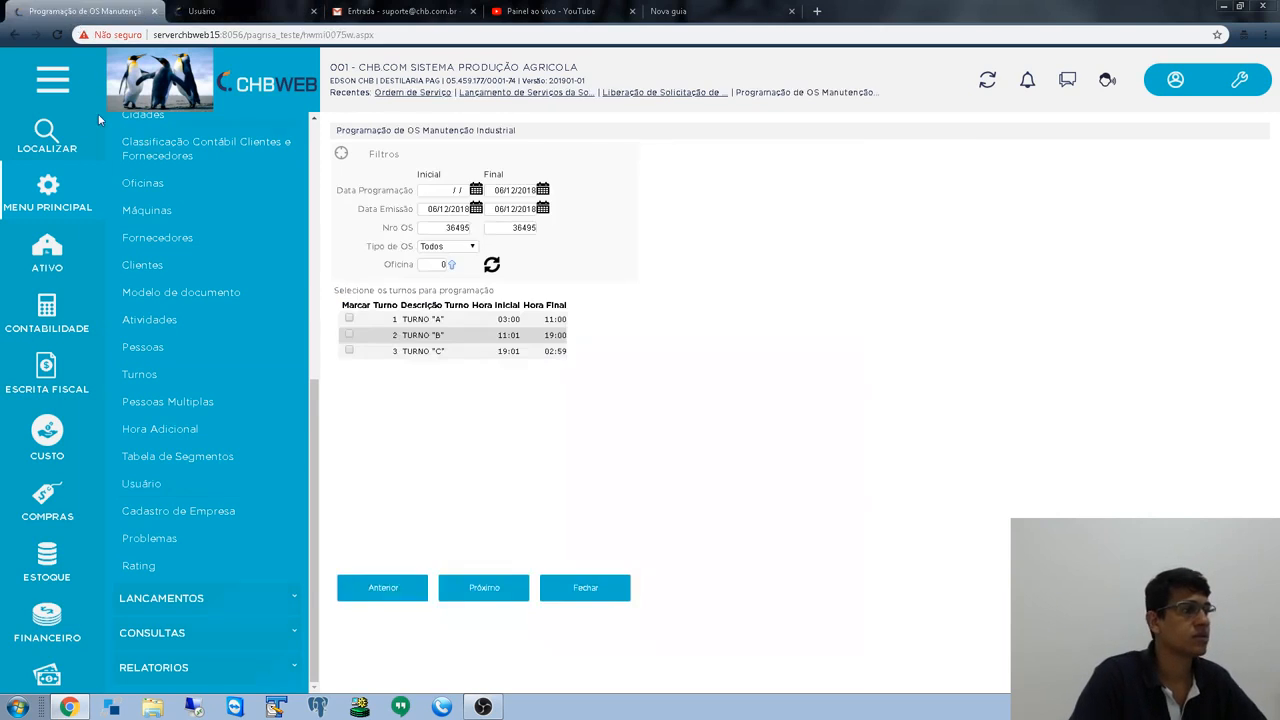
- Advance to the mechanics list and copy the first mechanic's full name
{"action": "left_click", "coordinate": [485, 587]}
{"action": "left_click_drag", "start_coordinate": [418, 319], "coordinate": [546, 319]}
{"action": "left_click_drag", "start_coordinate": [408, 319], "coordinate": [554, 323]}
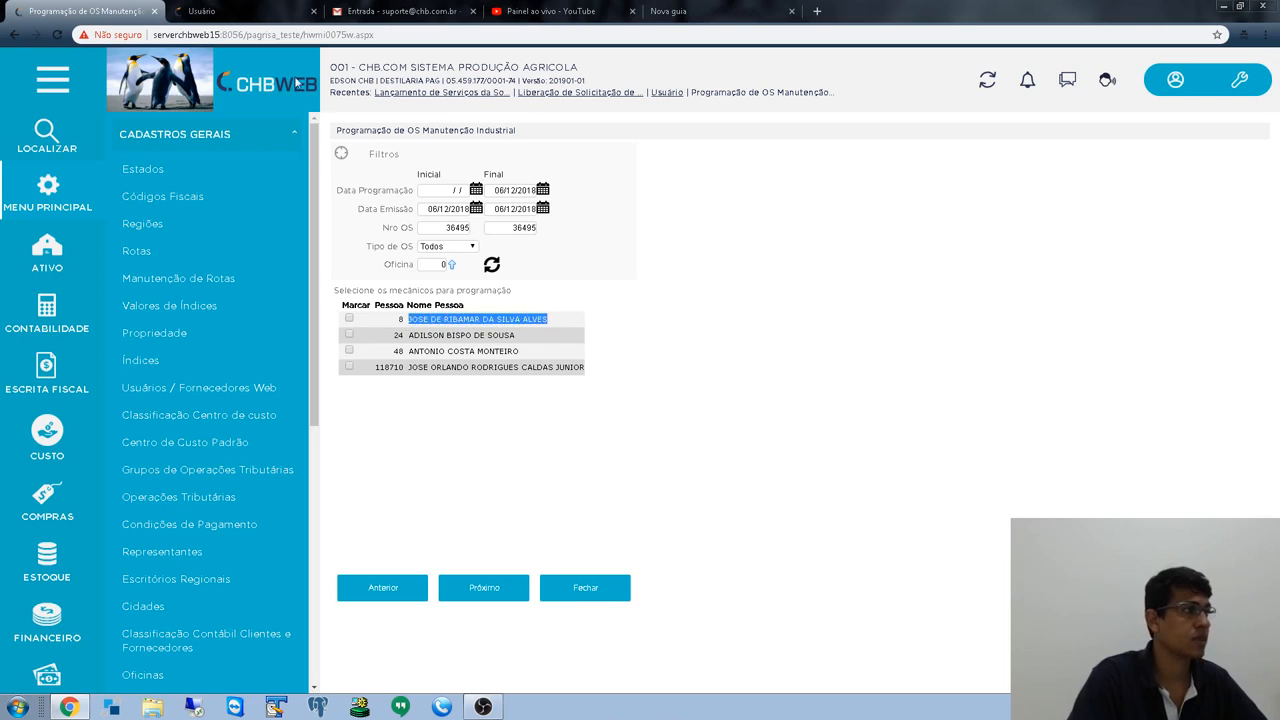
- Search the user register with the pasted, shortened mechanic name and open the matching user's record
{"action": "key", "text": "ctrl+Tab"}
{"action": "left_click_drag", "start_coordinate": [524, 194], "coordinate": [470, 194]}
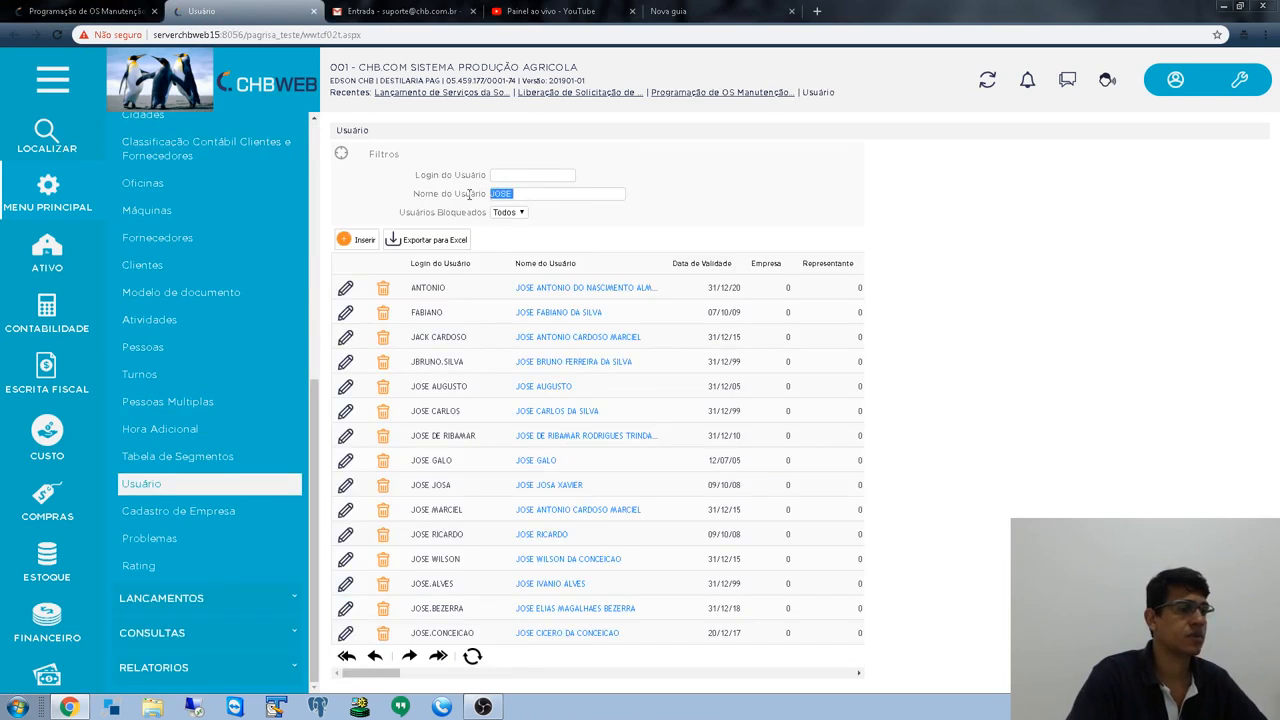
{"action": "key", "text": "BackSpace"}
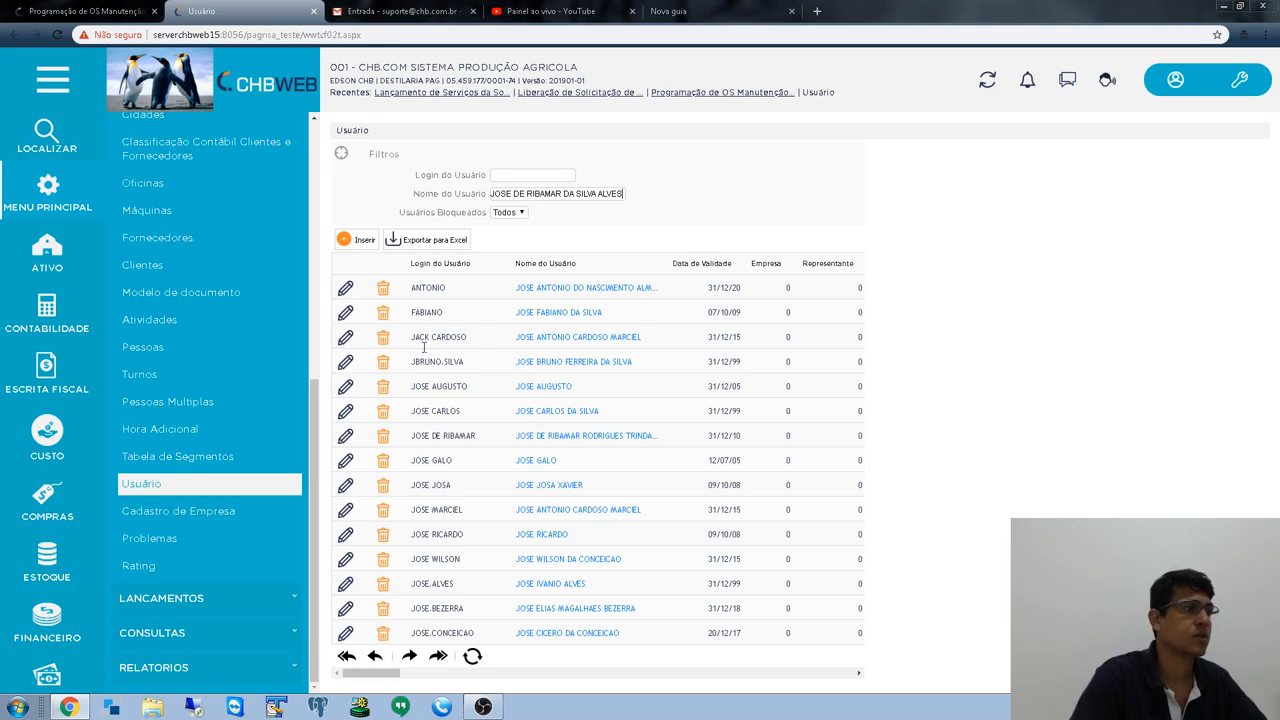
{"action": "key", "text": "Tab"}
{"action": "left_click", "coordinate": [575, 191]}
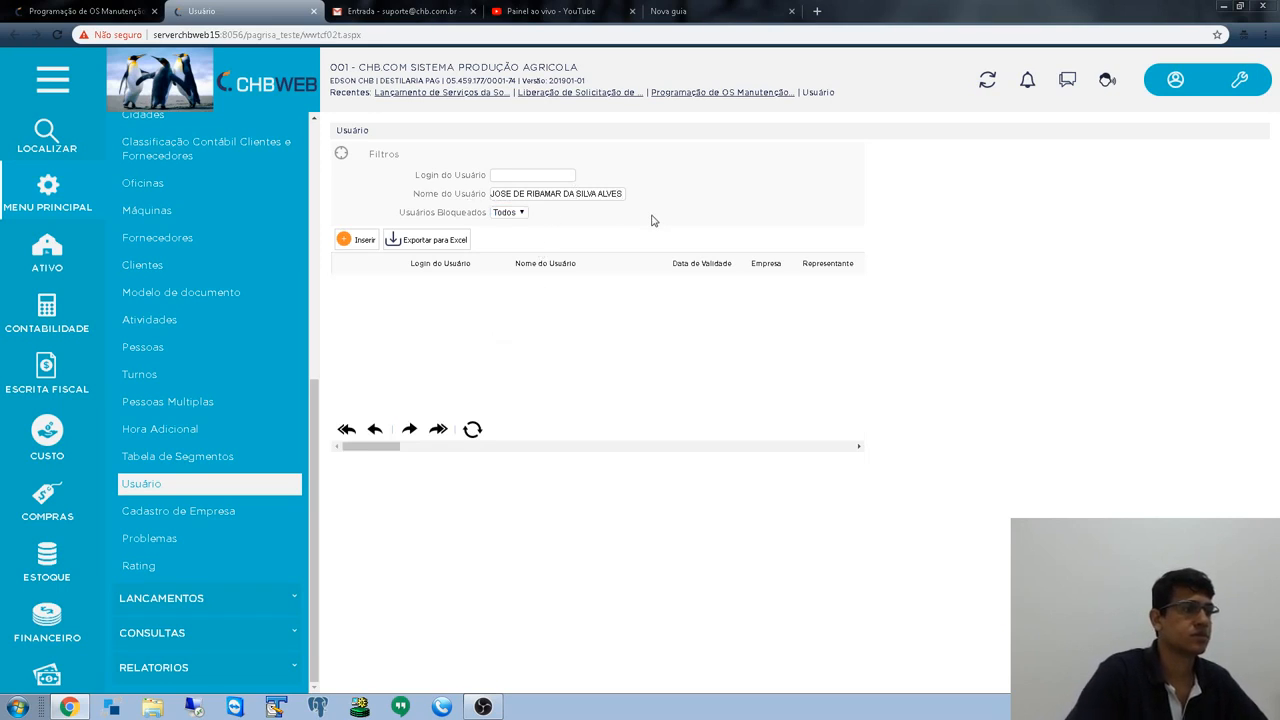
{"action": "key", "text": "BackSpace"}
{"action": "key", "text": "BackSpace"}
{"action": "key", "text": "BackSpace"}
{"action": "key", "text": "BackSpace"}
{"action": "key", "text": "BackSpace"}
{"action": "key", "text": "BackSpace"}
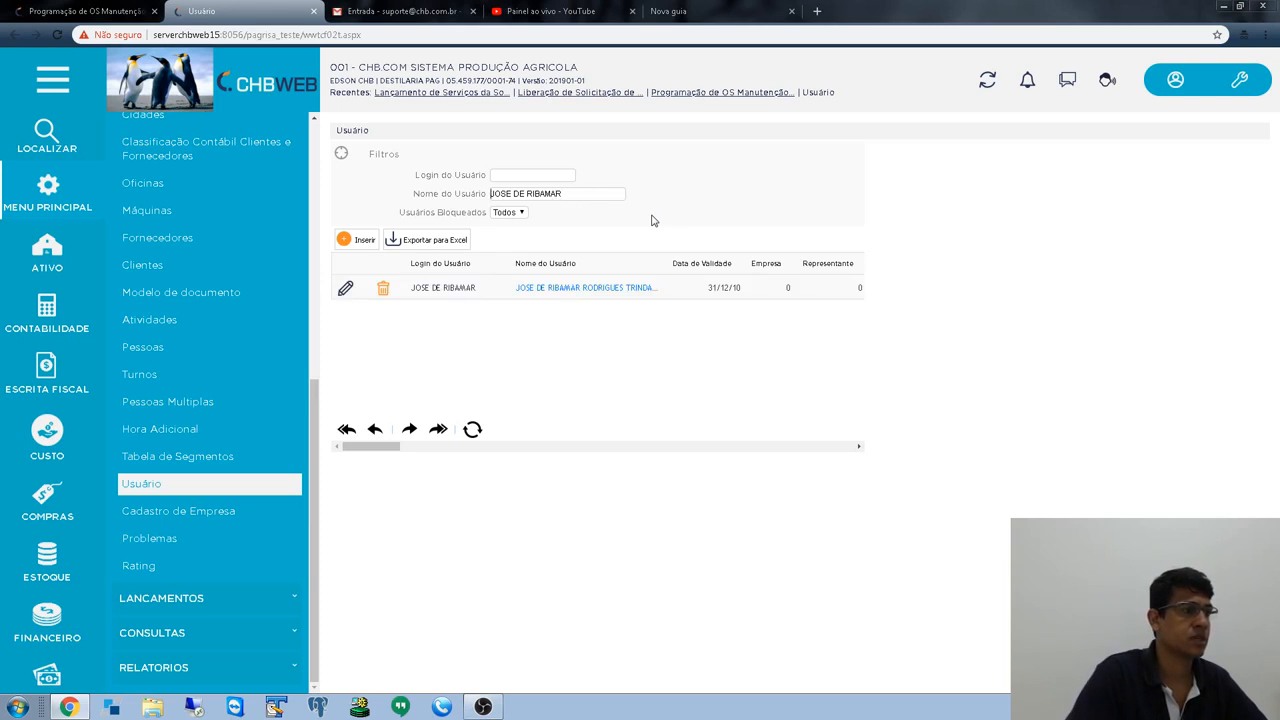
{"action": "left_click", "coordinate": [345, 289]}
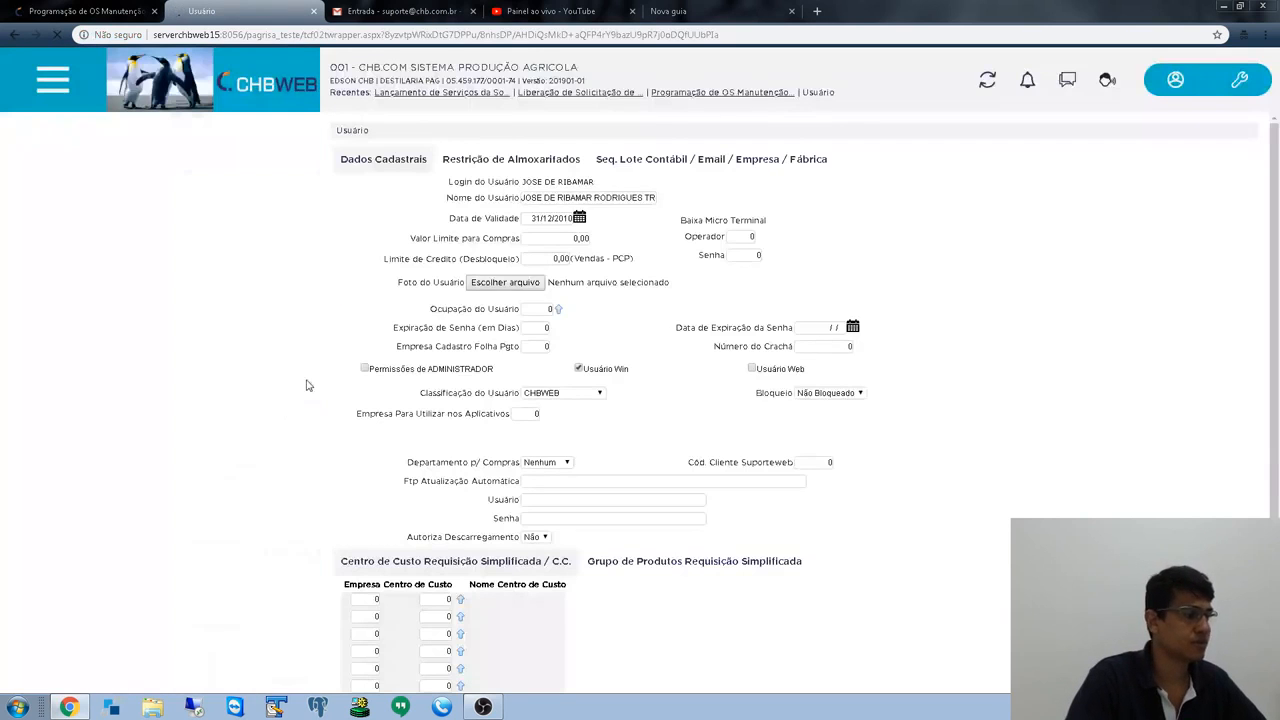
- Open the Pessoas (people) register from the side menu
{"action": "scroll", "coordinate": [183, 481], "scroll_direction": "down", "scroll_amount": 2}
{"action": "scroll", "coordinate": [207, 460], "scroll_direction": "up", "scroll_amount": 3}
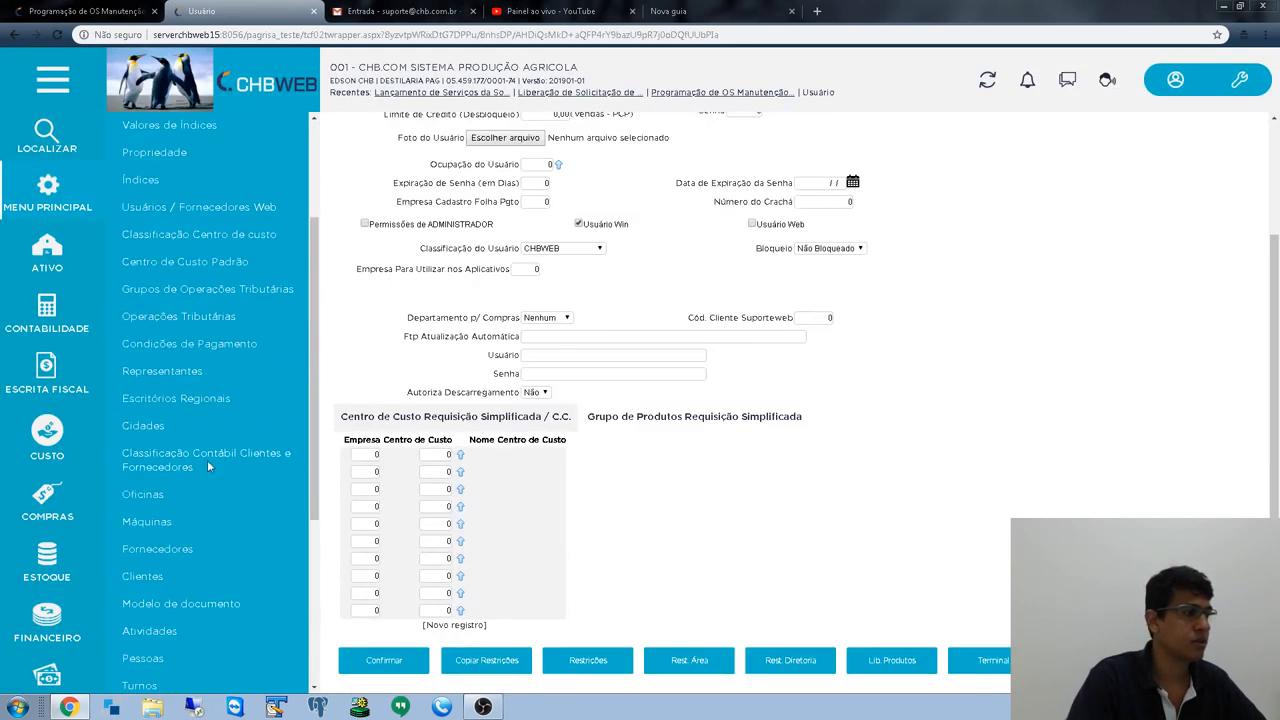
{"action": "scroll", "coordinate": [174, 447], "scroll_direction": "down", "scroll_amount": 3}
{"action": "left_click", "coordinate": [145, 347]}
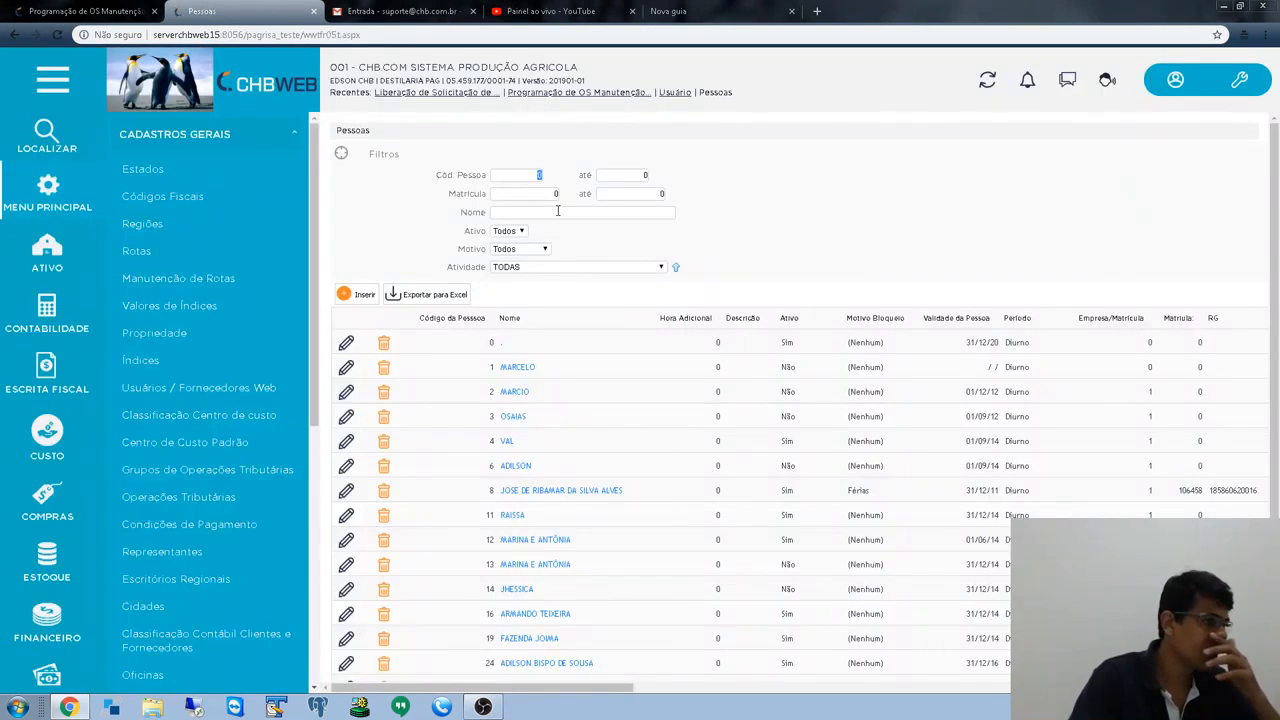
- Filter Pessoas by the mechanic's name and open person code 8's record
{"action": "left_click", "coordinate": [509, 211]}
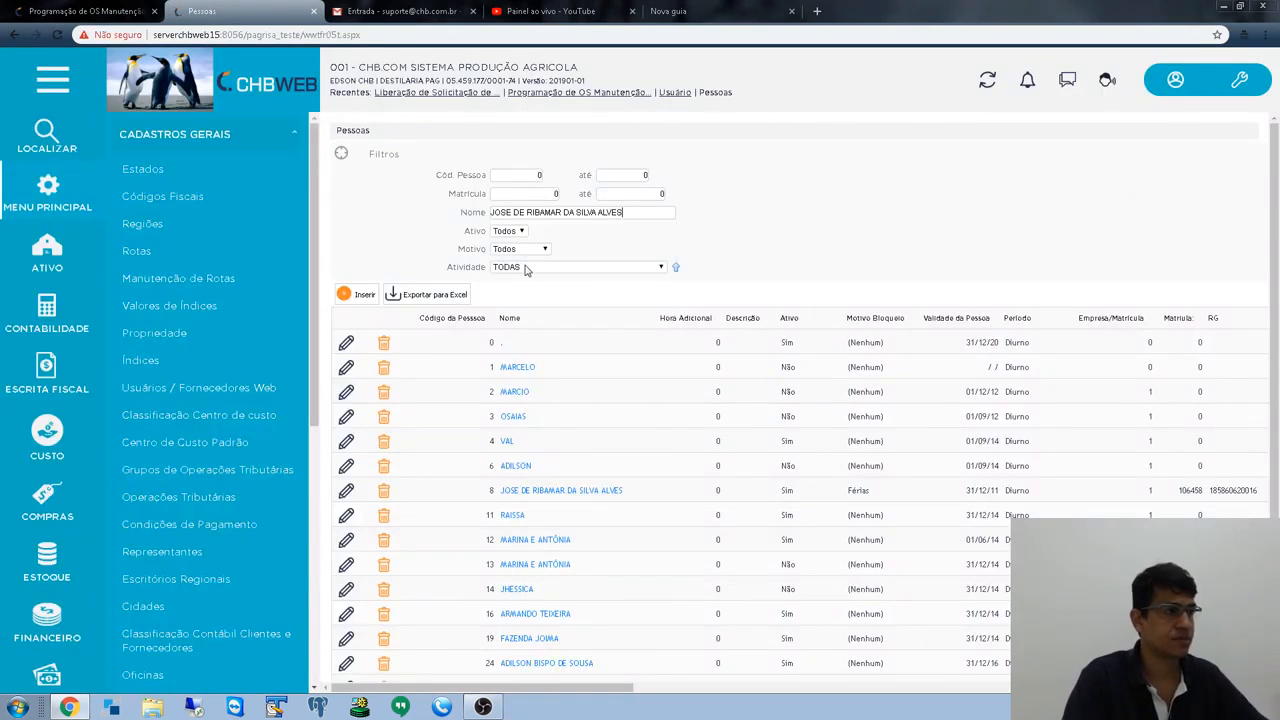
{"action": "key", "text": "Tab"}
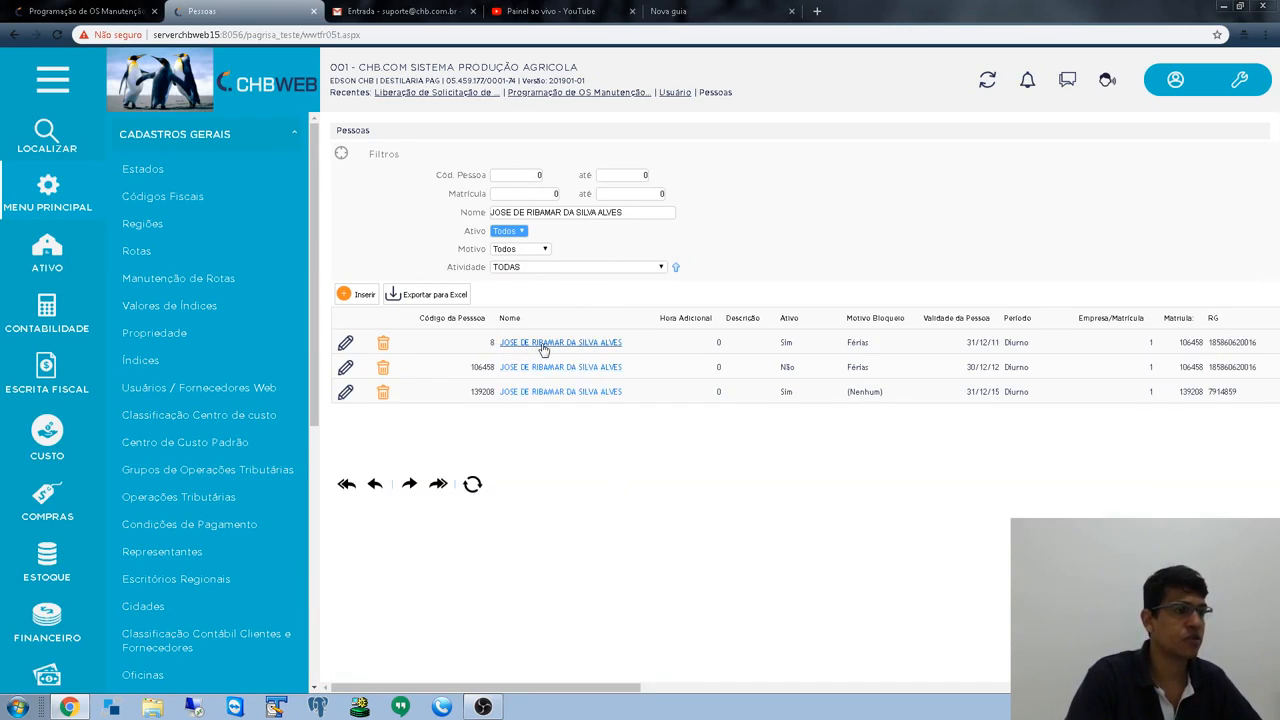
{"action": "left_click", "coordinate": [345, 343]}
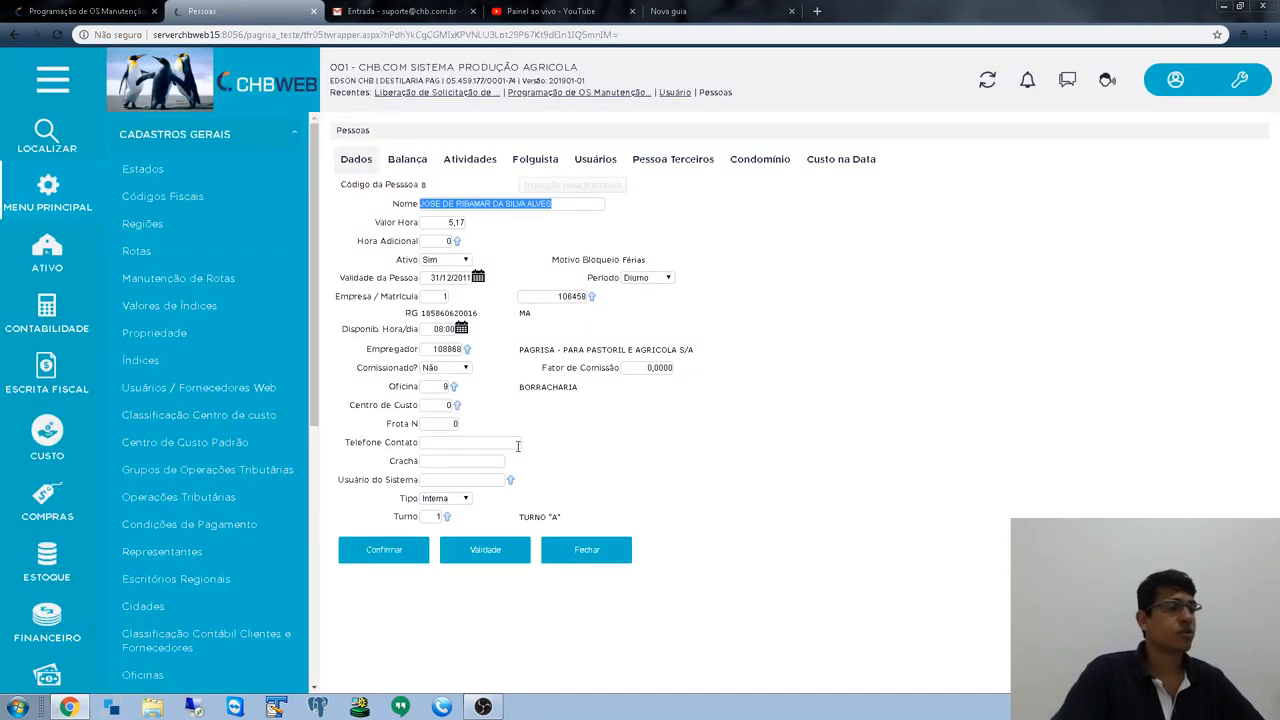
- Check the person's Turno 1 (TURNO "A"), then open the Turnos register in a new tab
{"action": "key", "text": "Tab"}
{"action": "key", "text": "Tab"}
{"action": "key", "text": "Tab"}
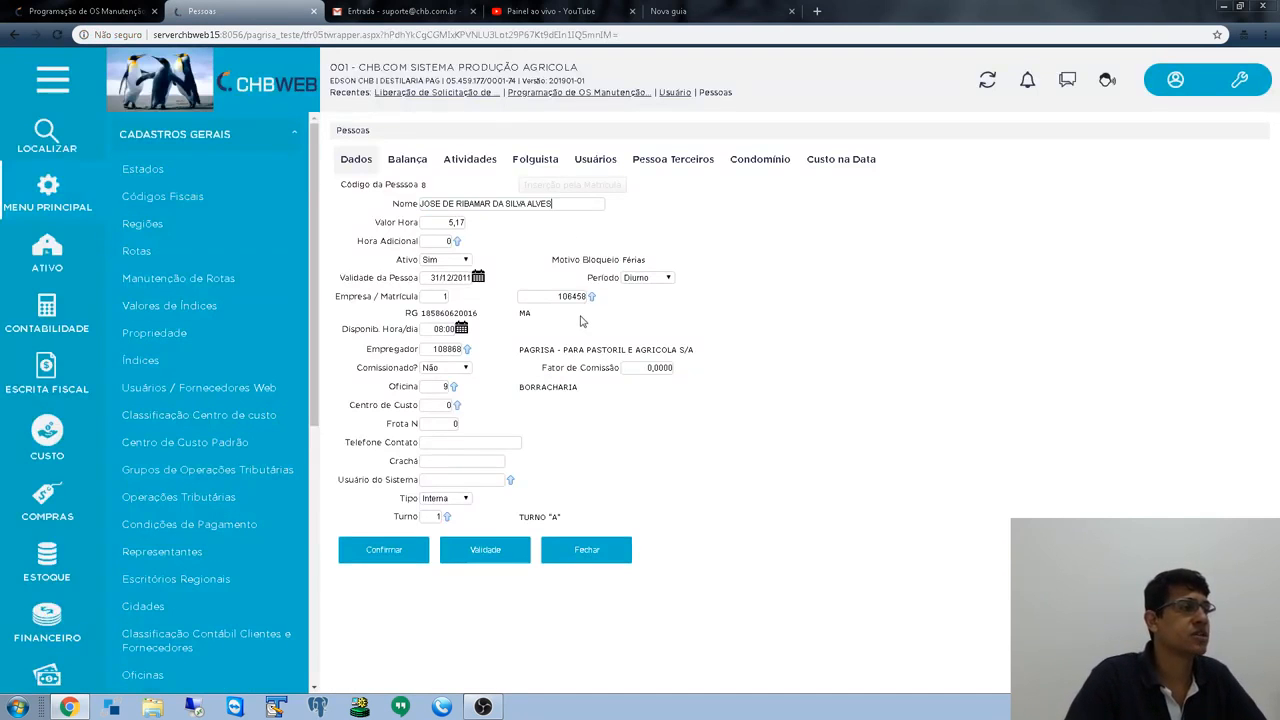
{"action": "left_click", "coordinate": [431, 516]}
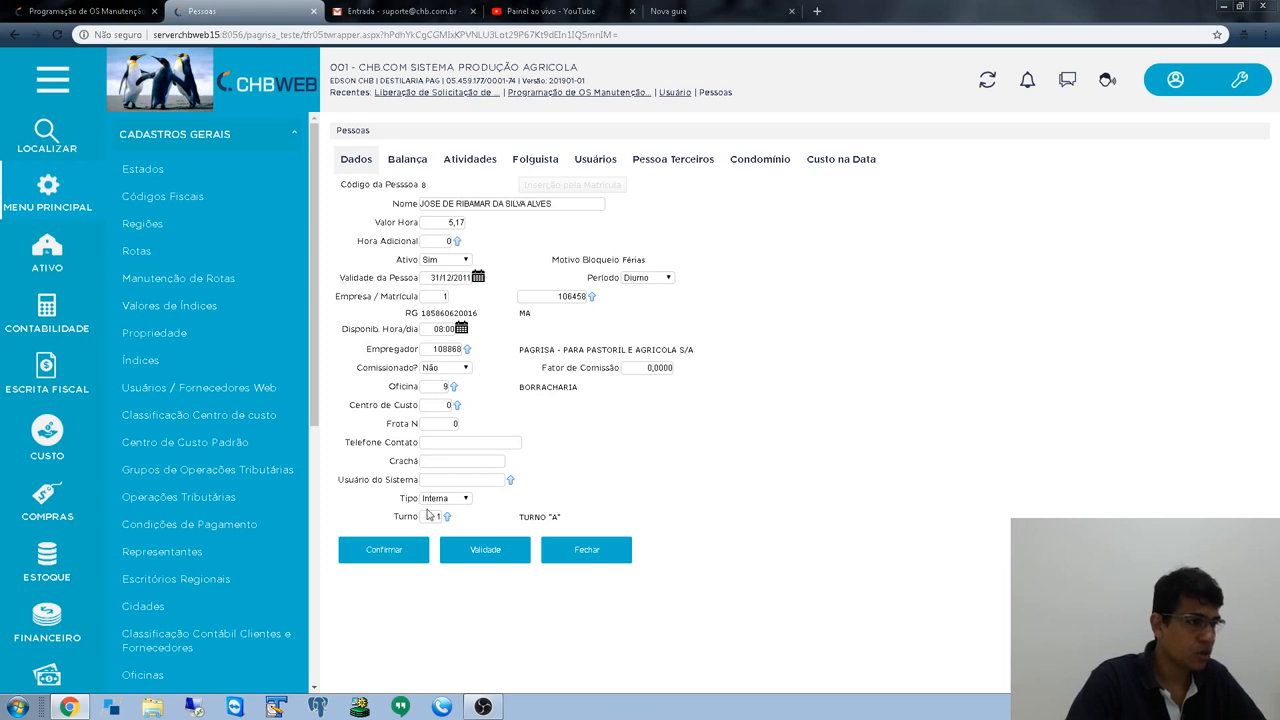
{"action": "left_click_drag", "start_coordinate": [393, 519], "coordinate": [455, 521]}
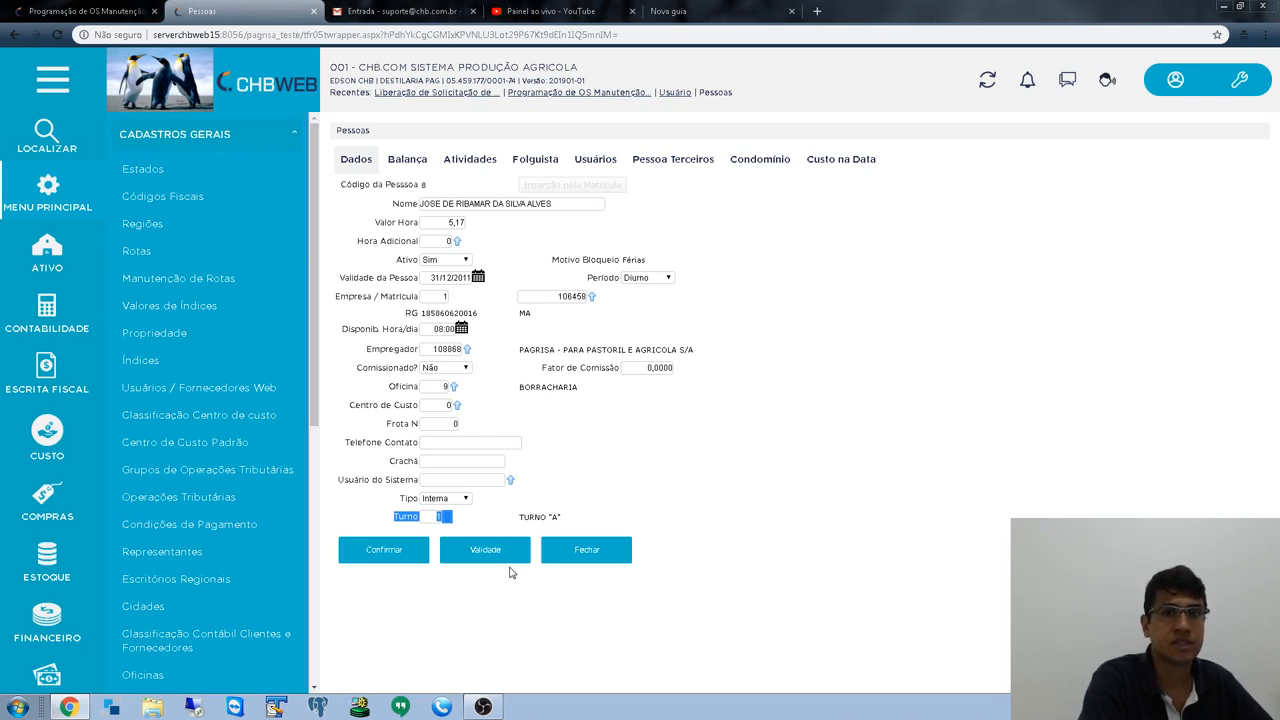
{"action": "scroll", "coordinate": [258, 406], "scroll_direction": "down", "scroll_amount": 5}
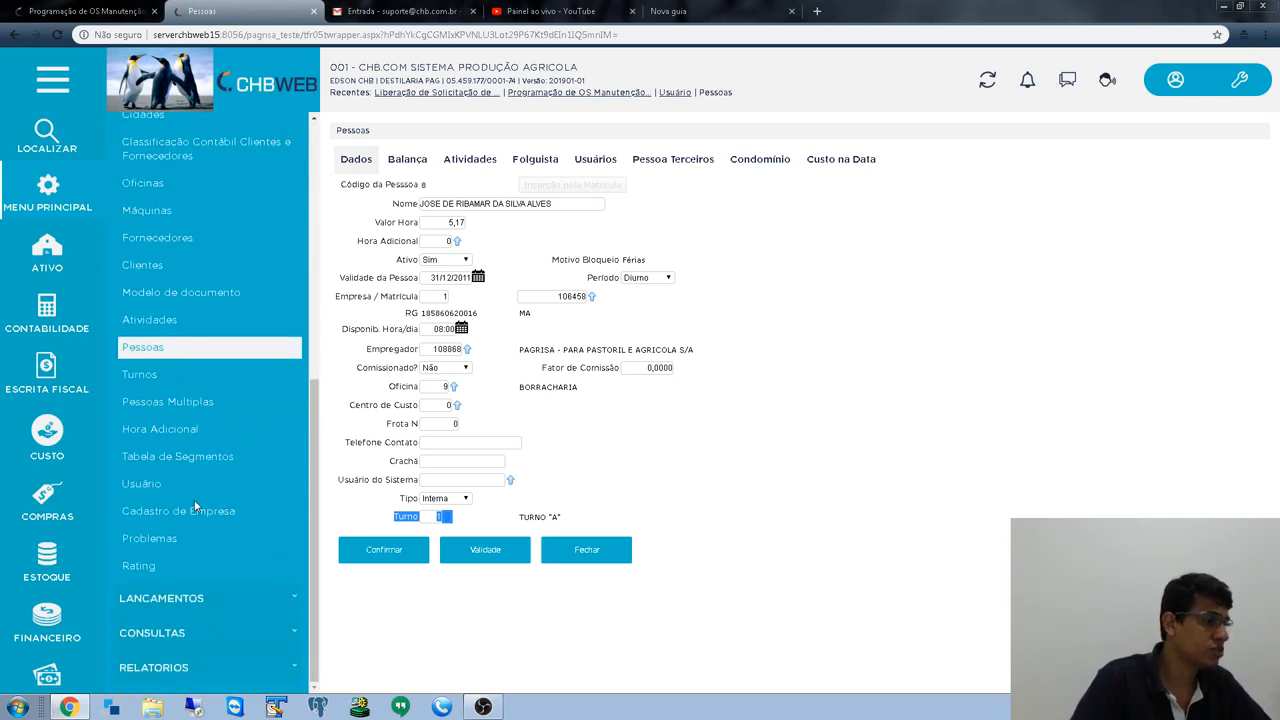
{"action": "right_click", "coordinate": [134, 378]}
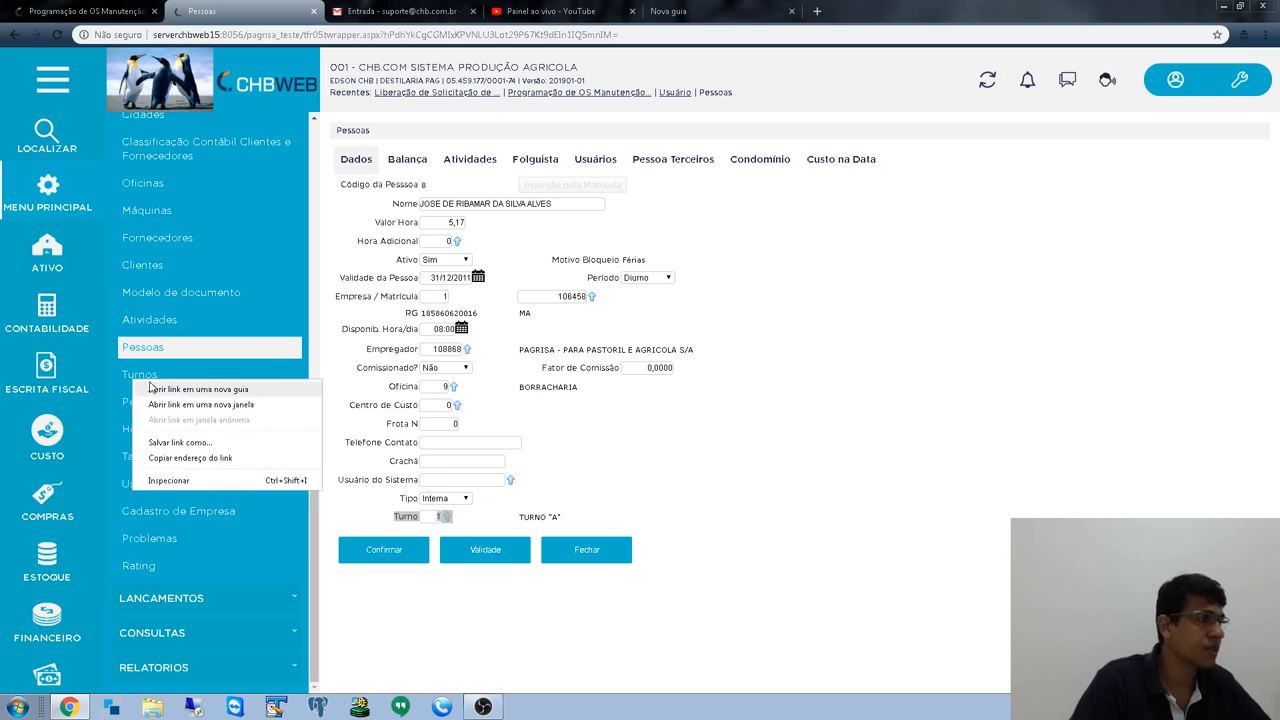
{"action": "left_click", "coordinate": [155, 388]}
- In the Turnos tab, review TURNO "A"'s start and end times
{"action": "left_click", "coordinate": [380, 11]}
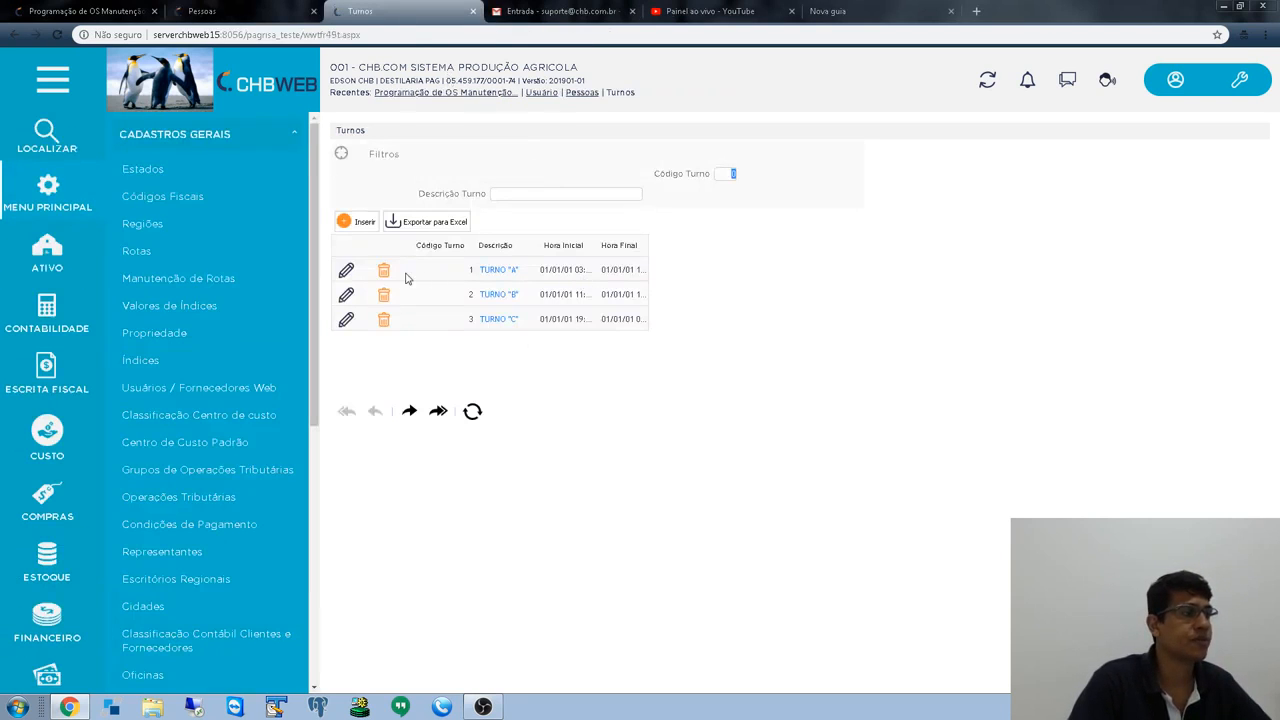
{"action": "left_click", "coordinate": [346, 272]}
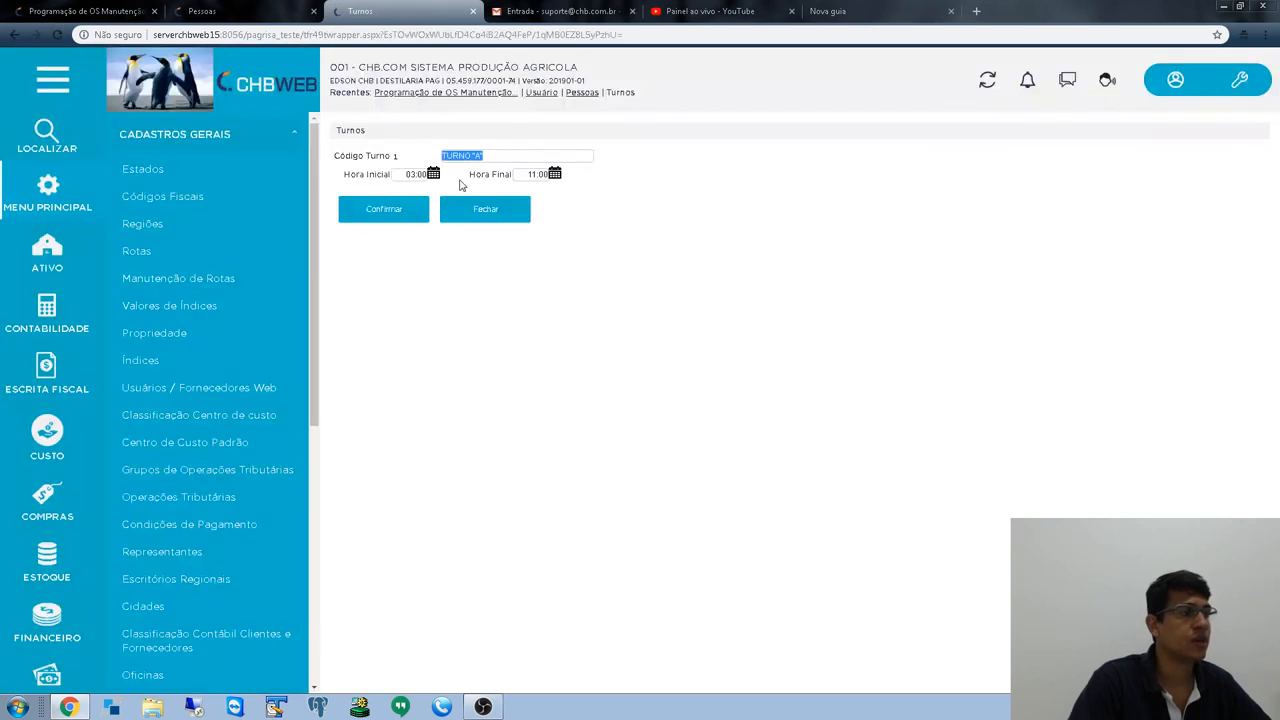
{"action": "left_click", "coordinate": [412, 174]}
{"action": "left_click", "coordinate": [534, 173]}
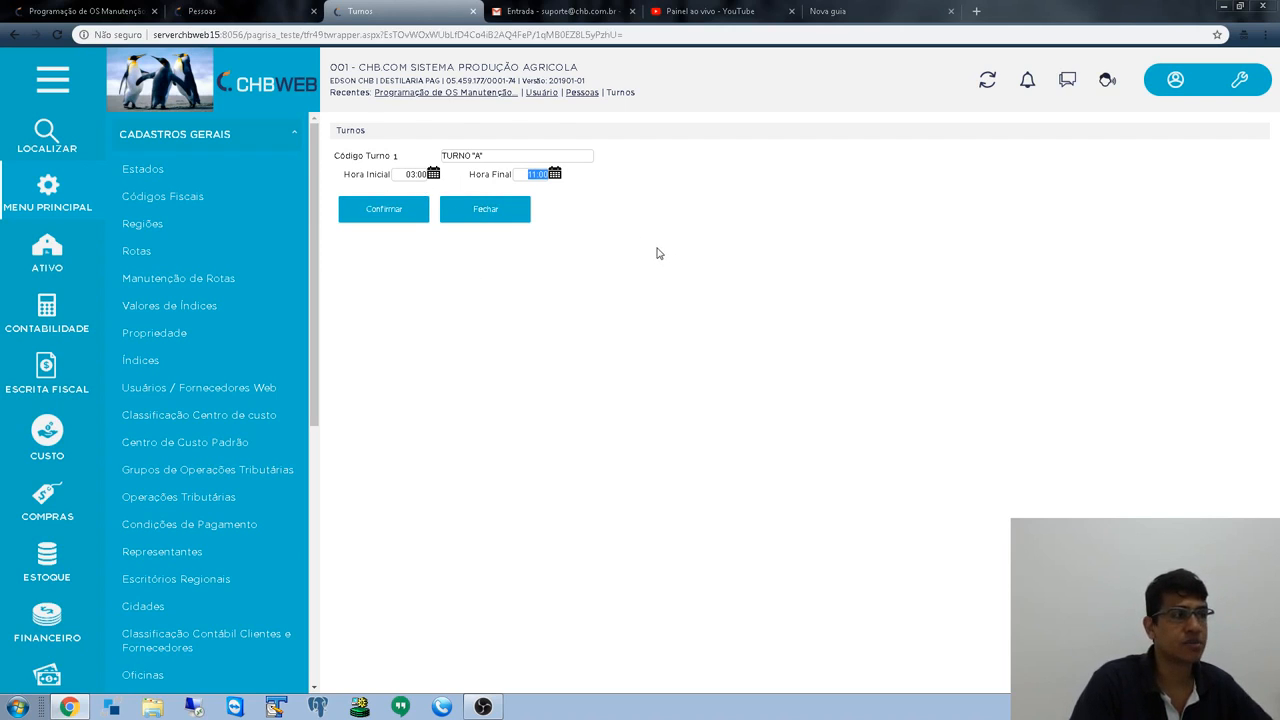
{"action": "left_click", "coordinate": [483, 215]}
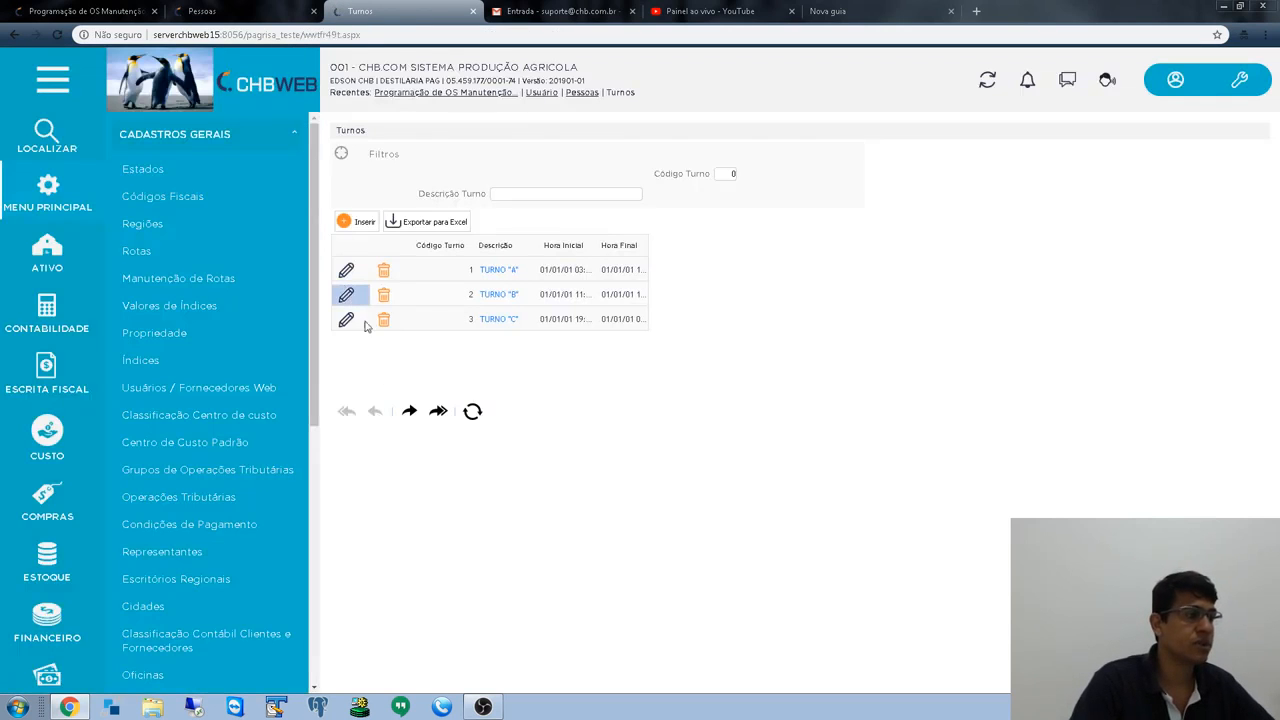
- Review TURNO "B" and "C" hours, then return to the Programação de OS tab
{"action": "left_click", "coordinate": [424, 296]}
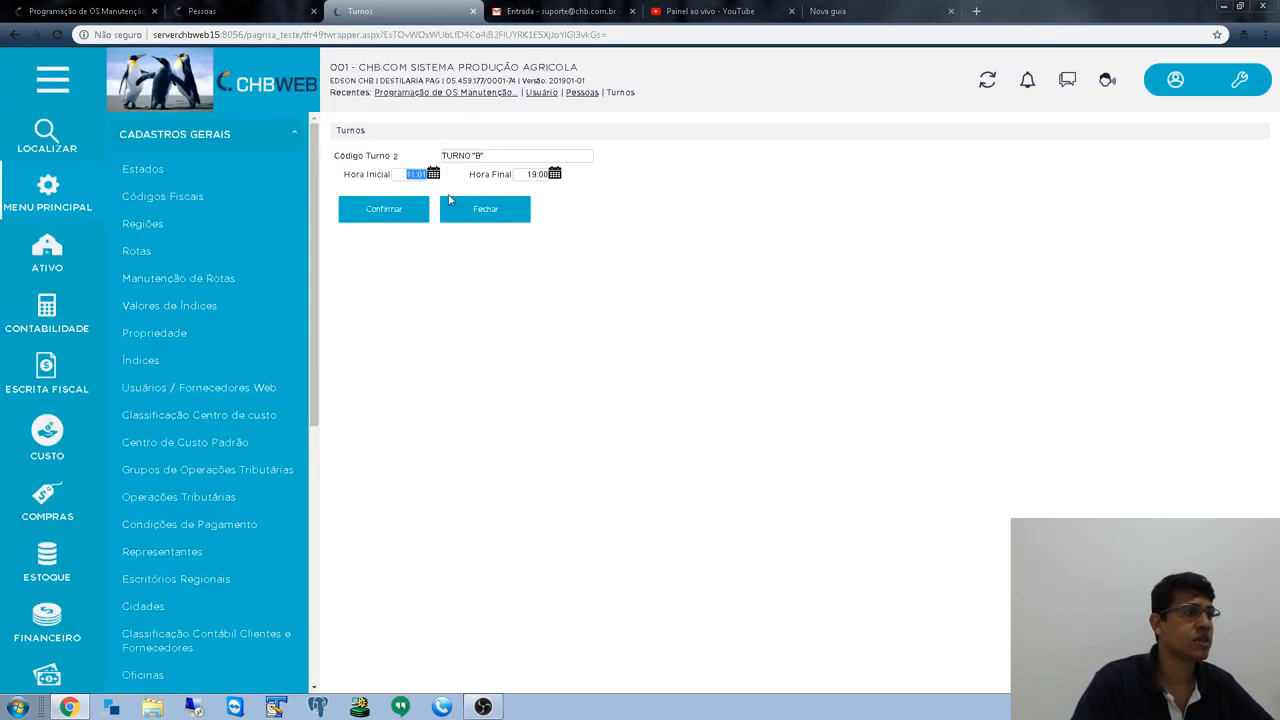
{"action": "key", "text": "Tab"}
{"action": "left_click", "coordinate": [501, 210]}
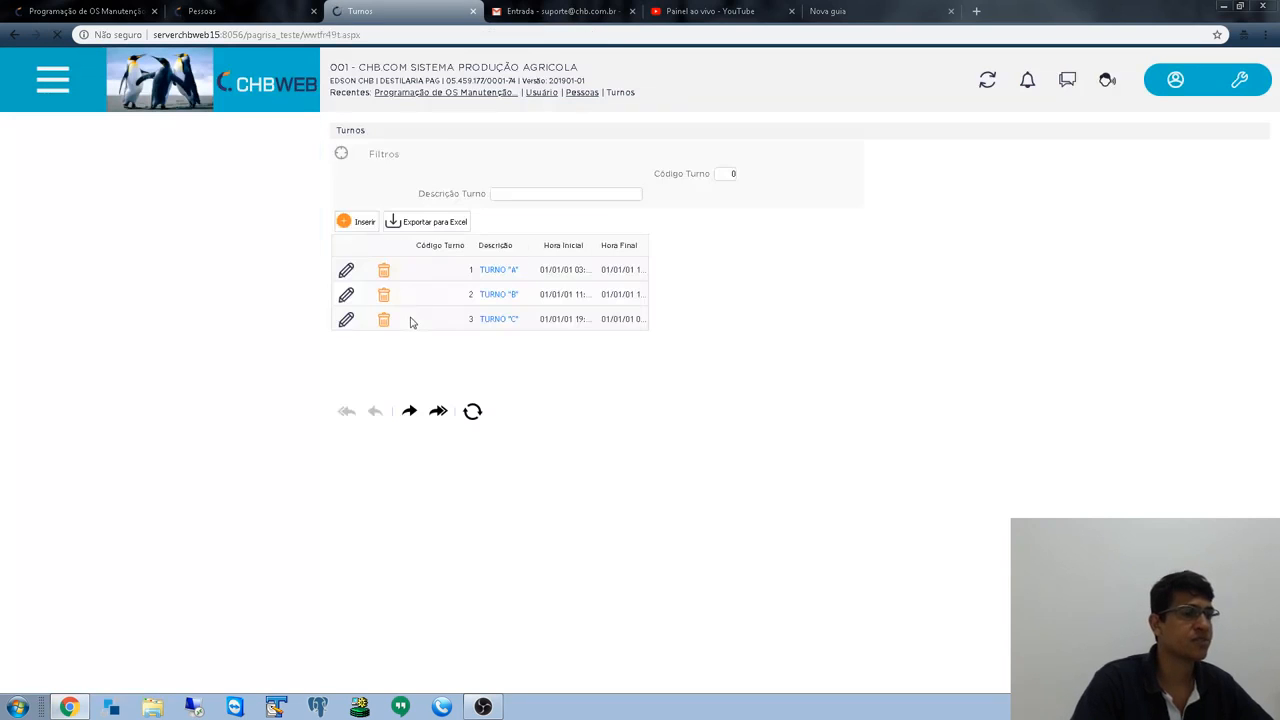
{"action": "left_click", "coordinate": [347, 320]}
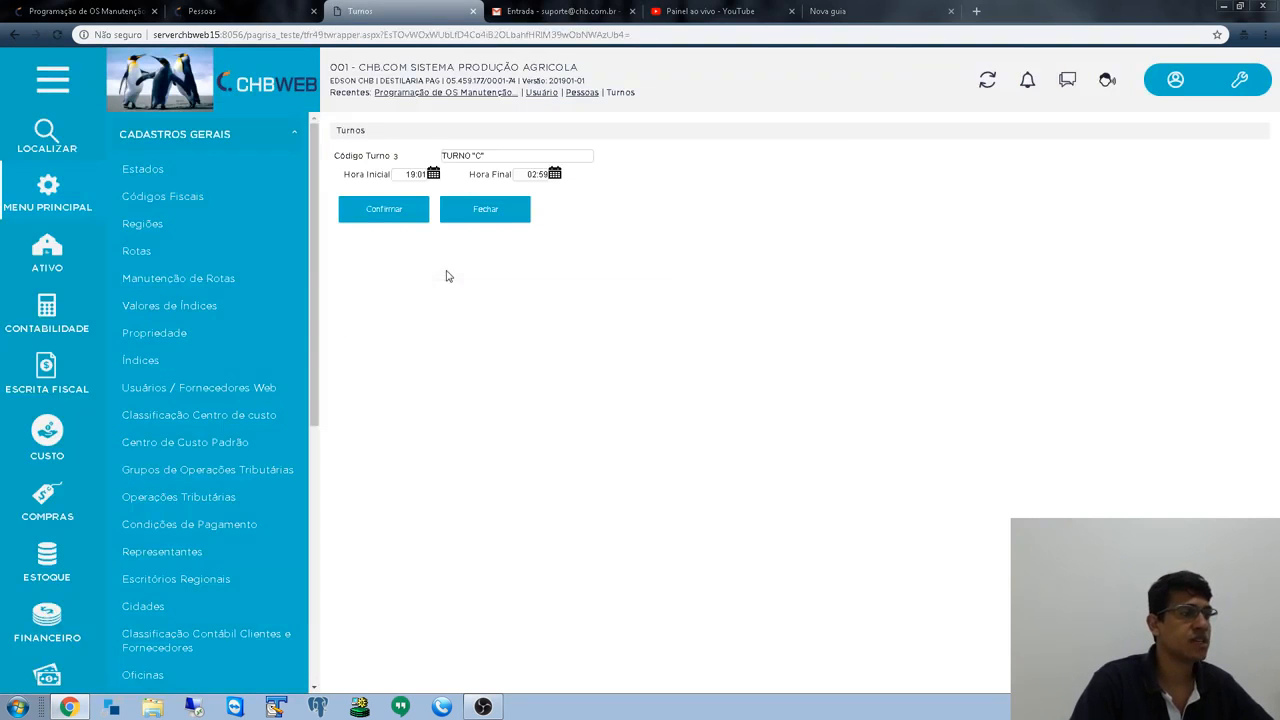
{"action": "key", "text": "Tab"}
{"action": "key", "text": "Tab"}
{"action": "key", "text": "Tab"}
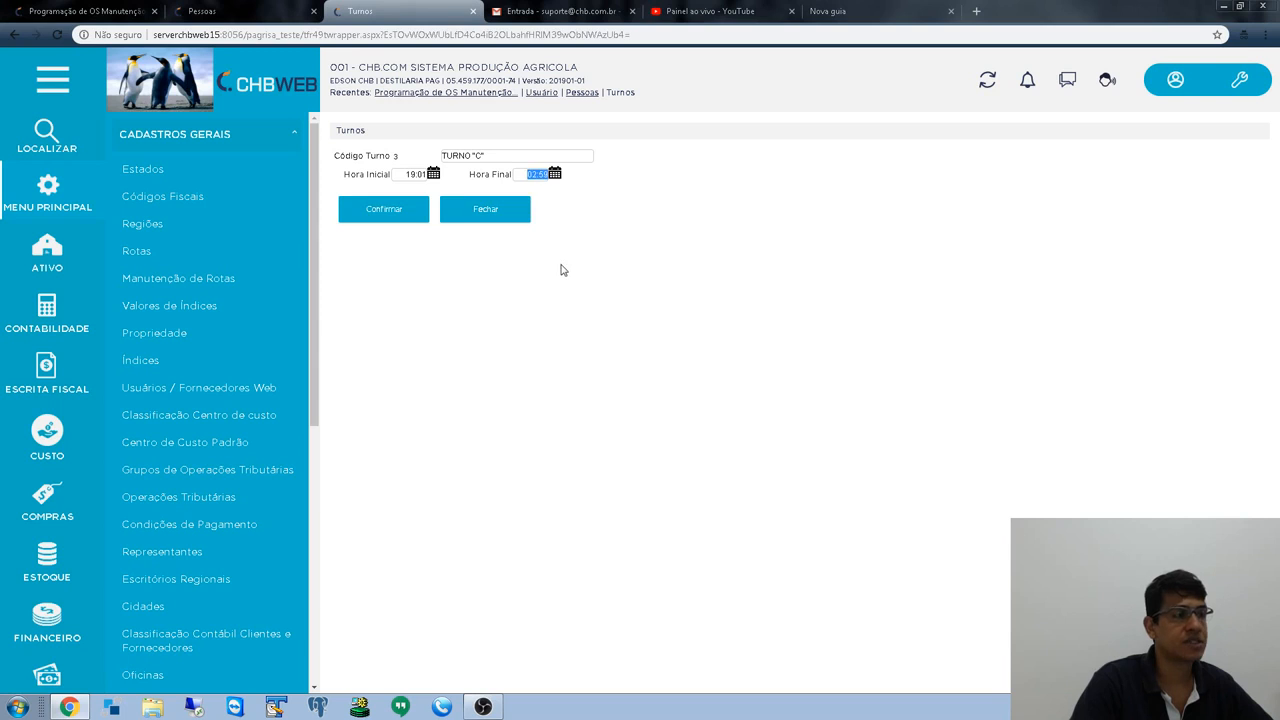
{"action": "left_click", "coordinate": [487, 214]}
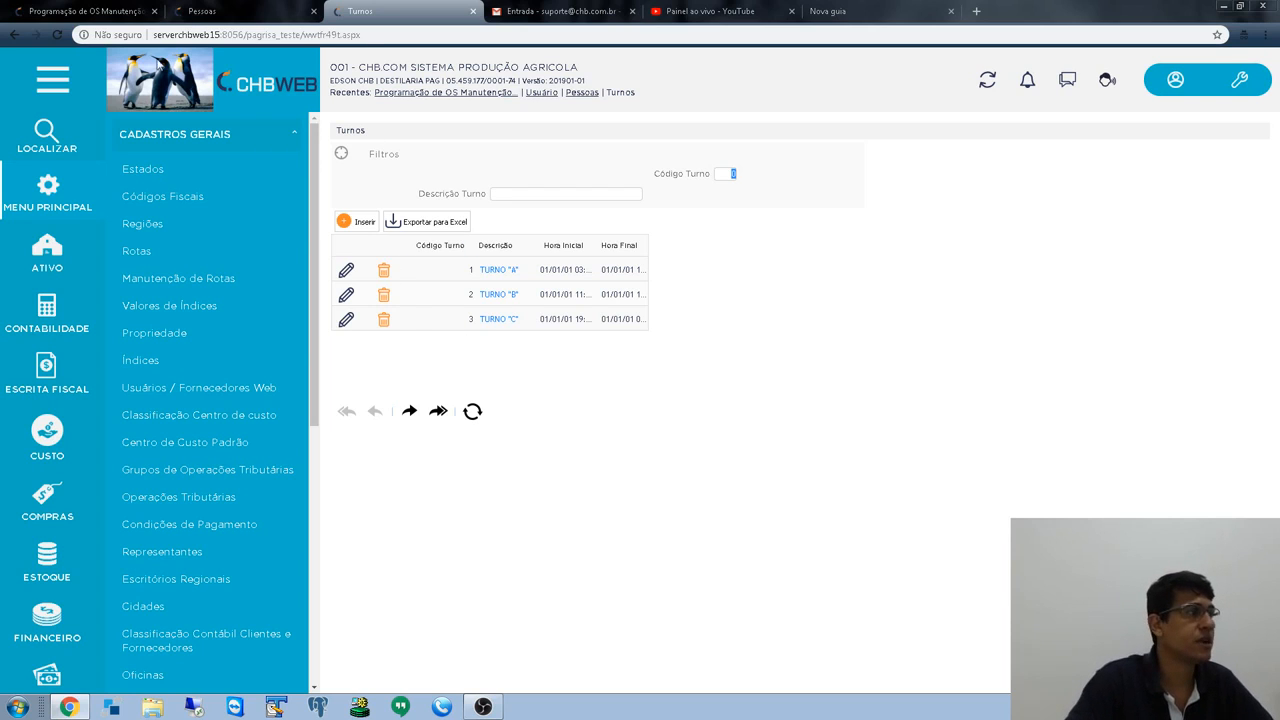
{"action": "left_click", "coordinate": [58, 11]}
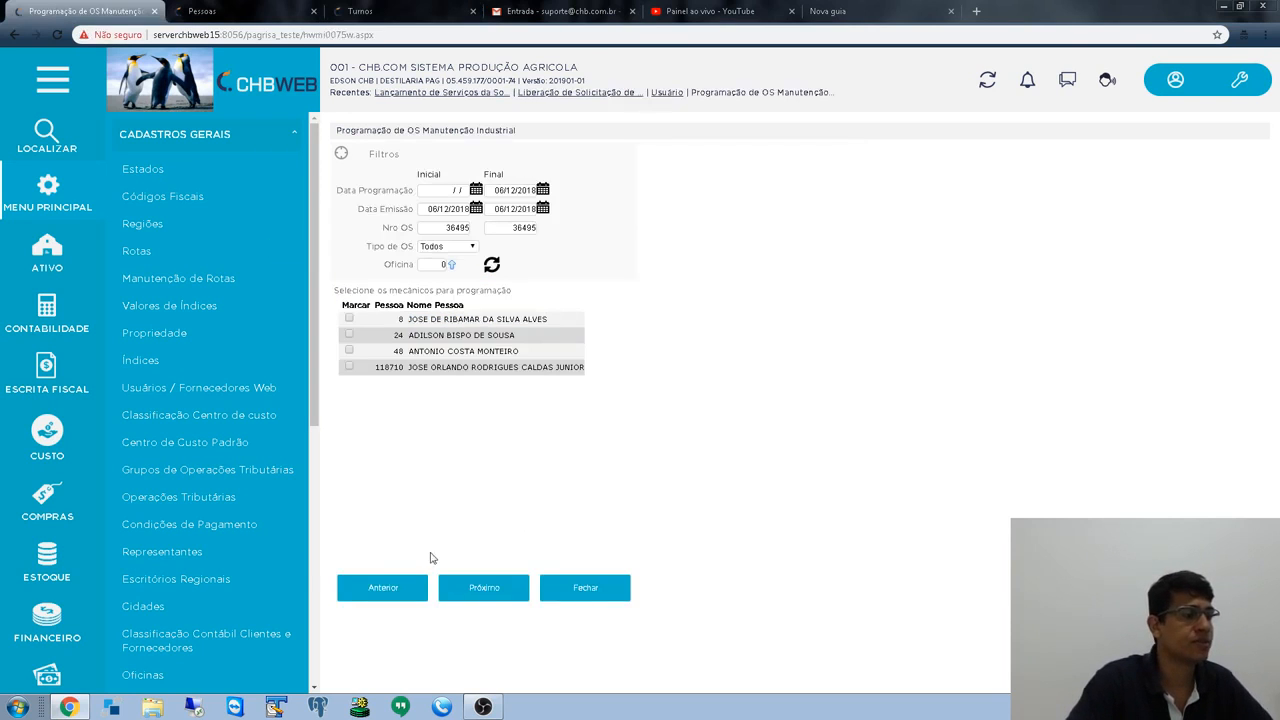
- Back out to the service list and reselect OS 36495's PICADOR 2 substitution service
{"action": "left_click", "coordinate": [410, 594]}
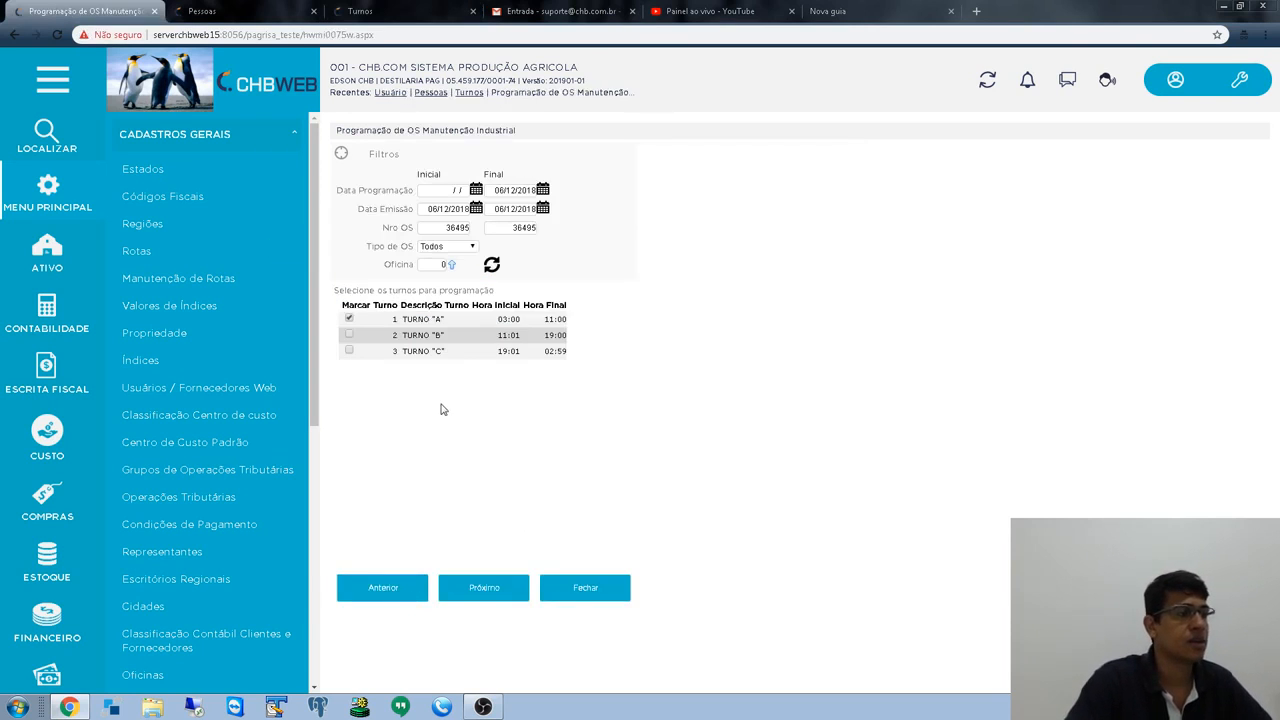
{"action": "left_click", "coordinate": [349, 319]}
{"action": "left_click", "coordinate": [379, 595]}
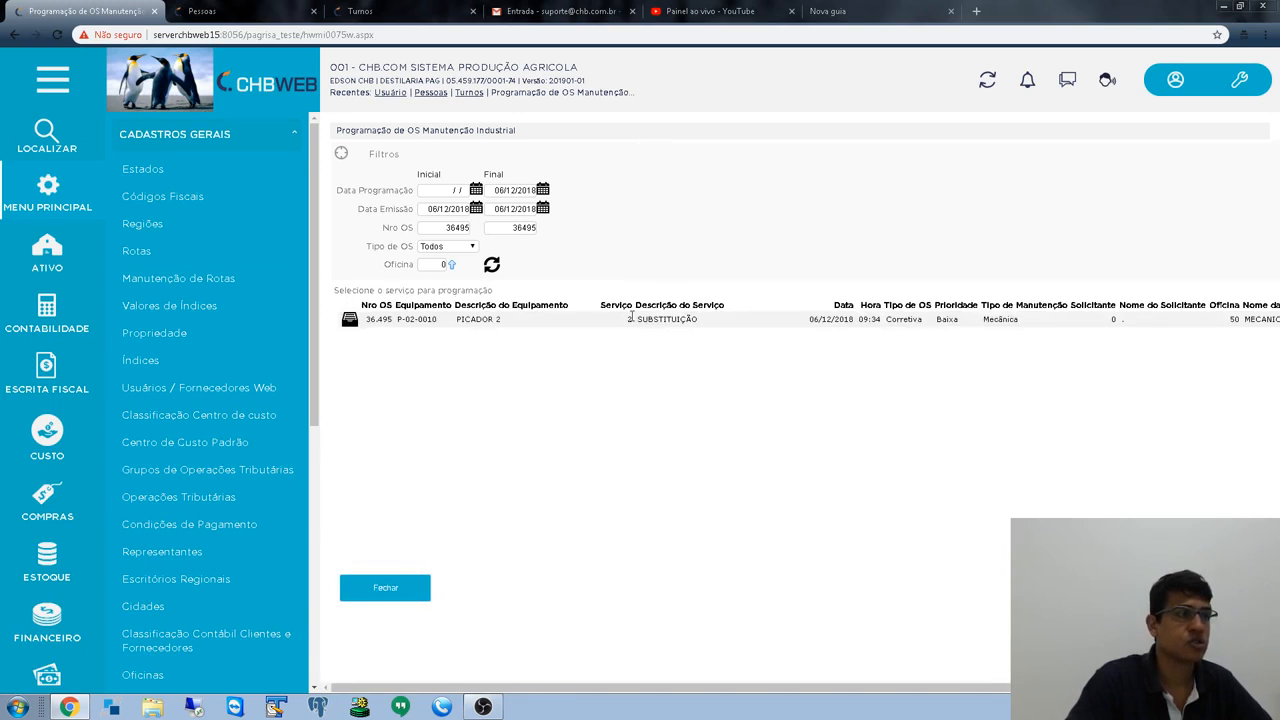
{"action": "left_click_drag", "start_coordinate": [630, 318], "coordinate": [732, 326]}
{"action": "left_click", "coordinate": [676, 460]}
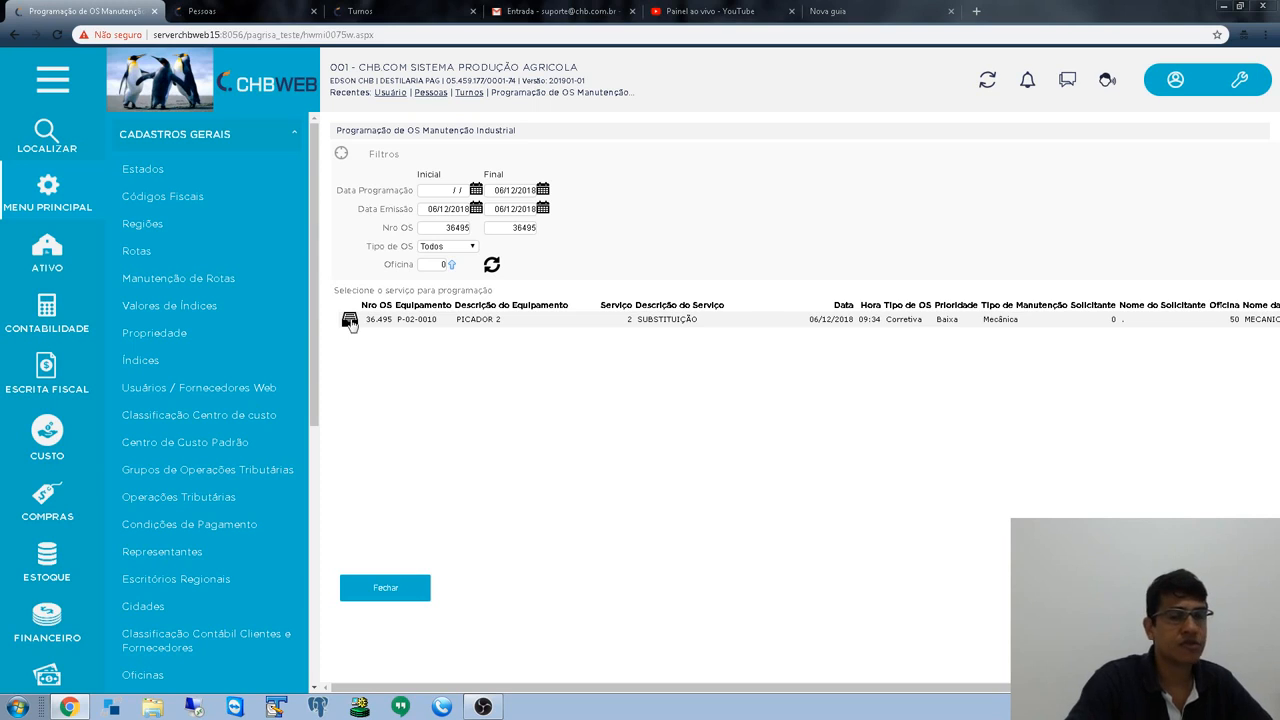
{"action": "left_click", "coordinate": [350, 320]}
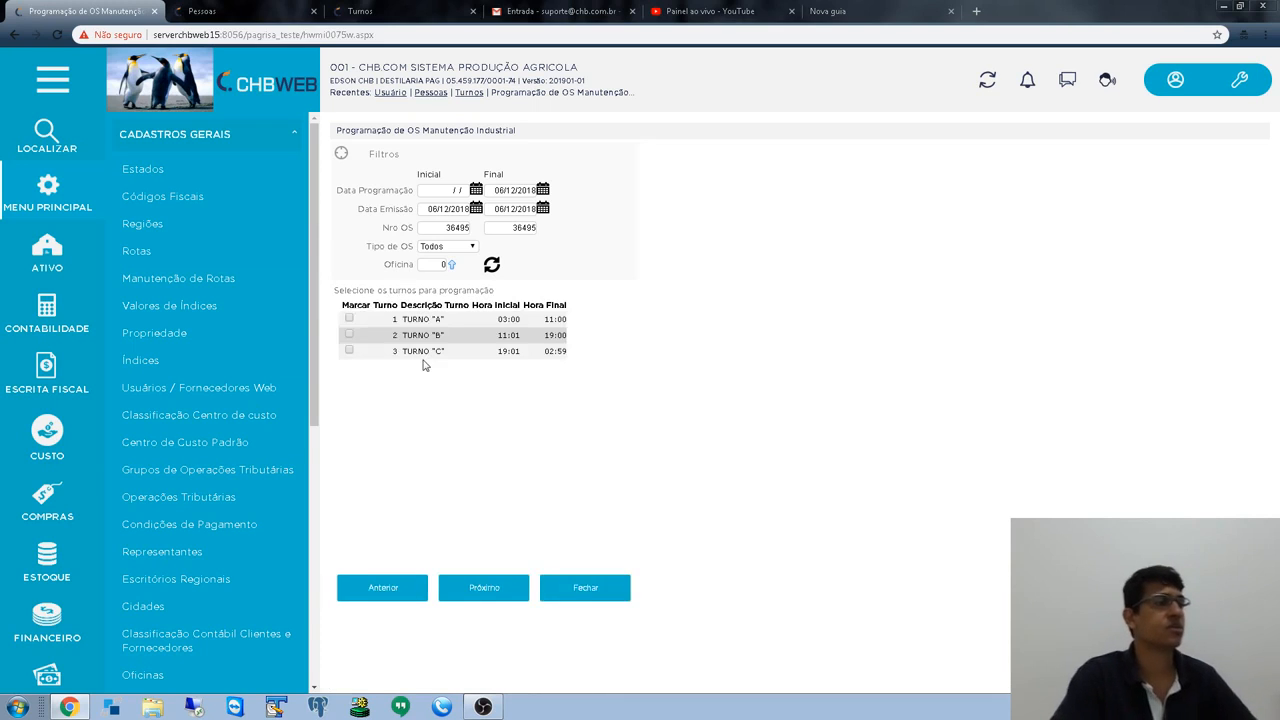
- Tick TURNO "A", "B" and "C", advance, then go back and untick TURNO "C"
{"action": "left_click", "coordinate": [349, 318]}
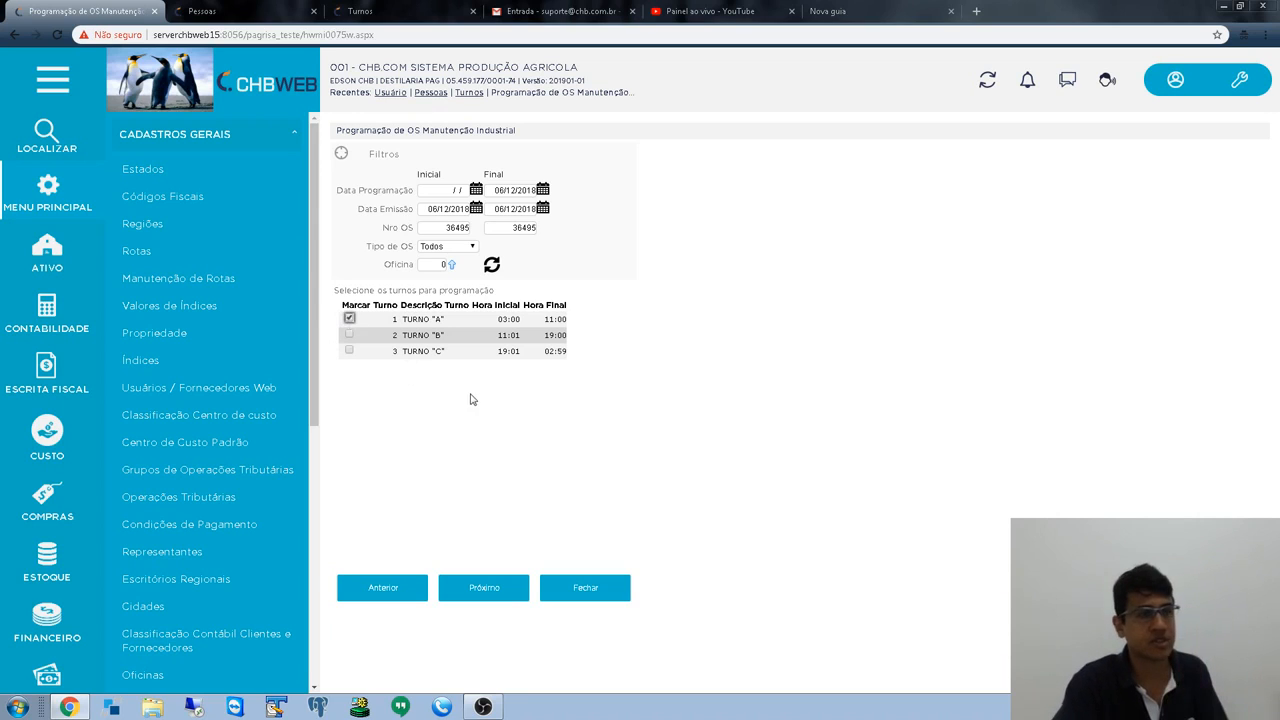
{"action": "left_click", "coordinate": [349, 335]}
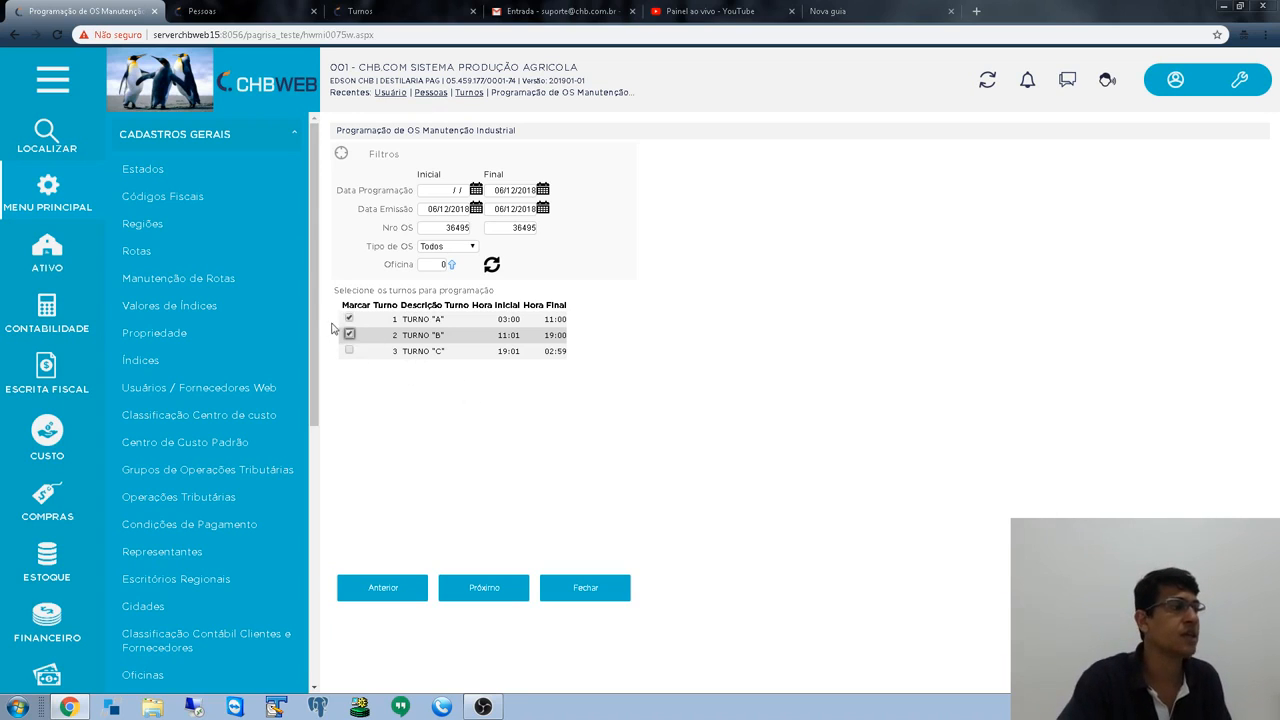
{"action": "left_click", "coordinate": [349, 351]}
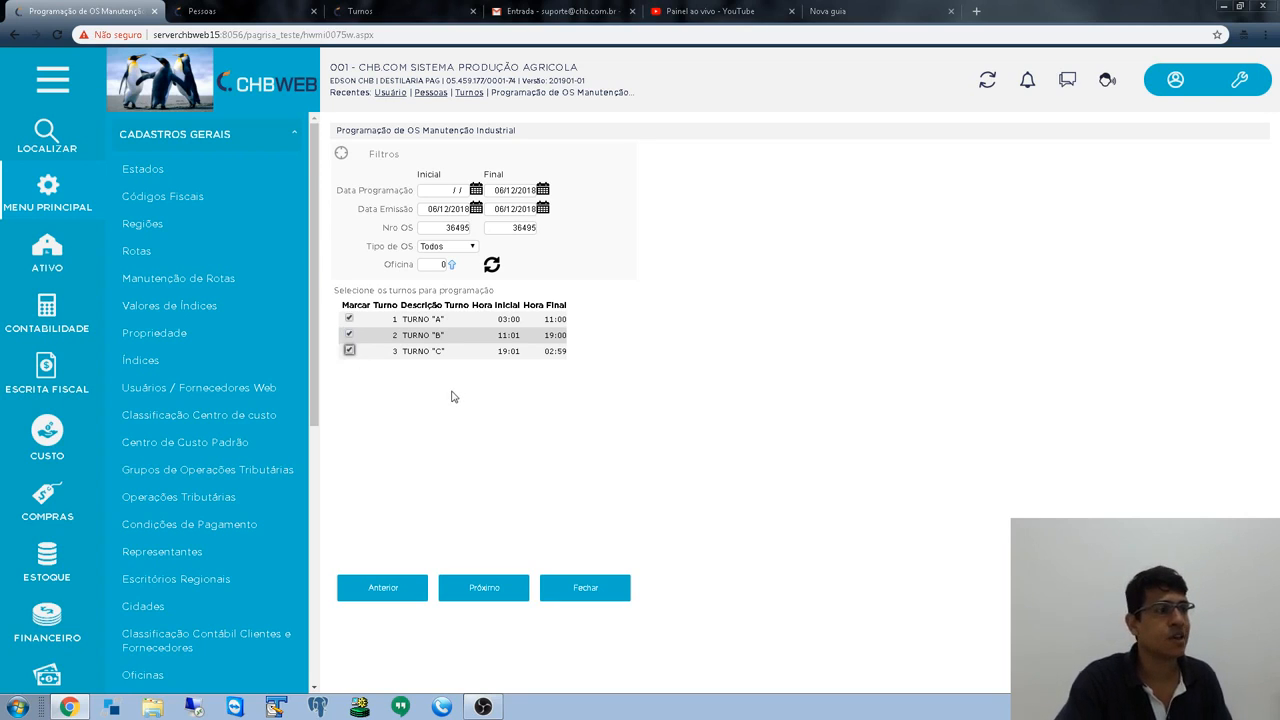
{"action": "left_click", "coordinate": [490, 586]}
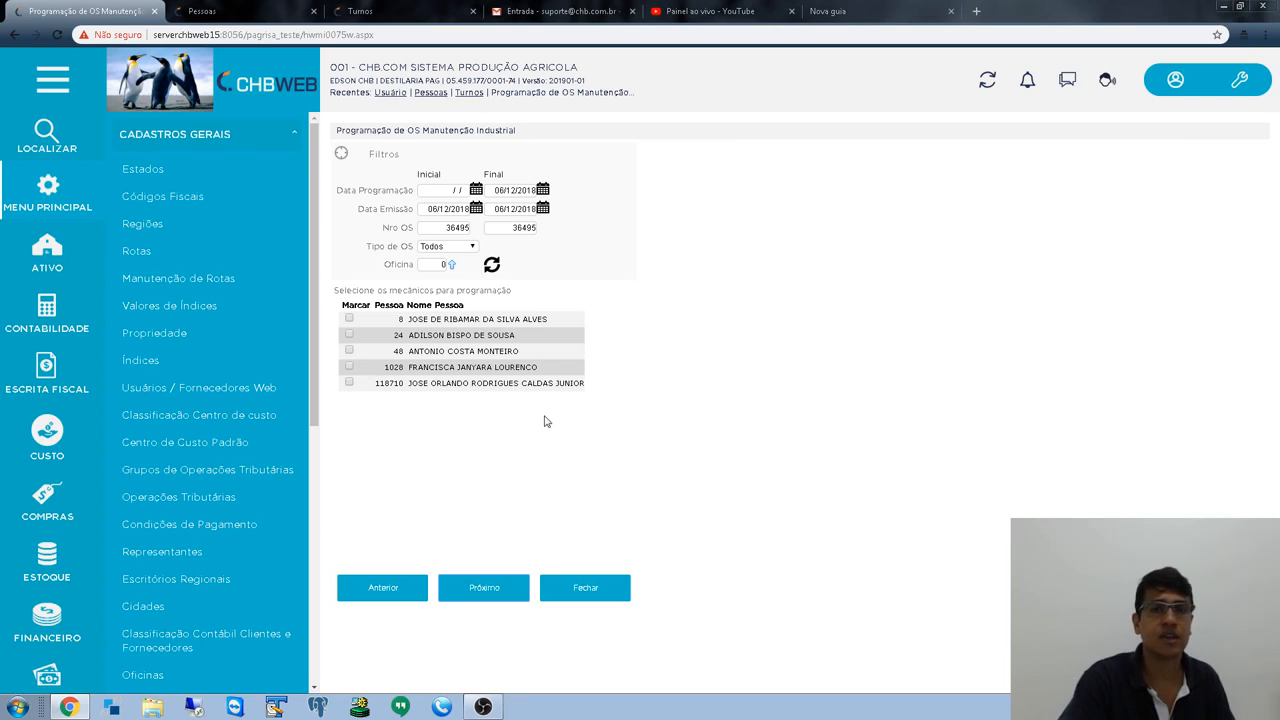
{"action": "left_click", "coordinate": [396, 594]}
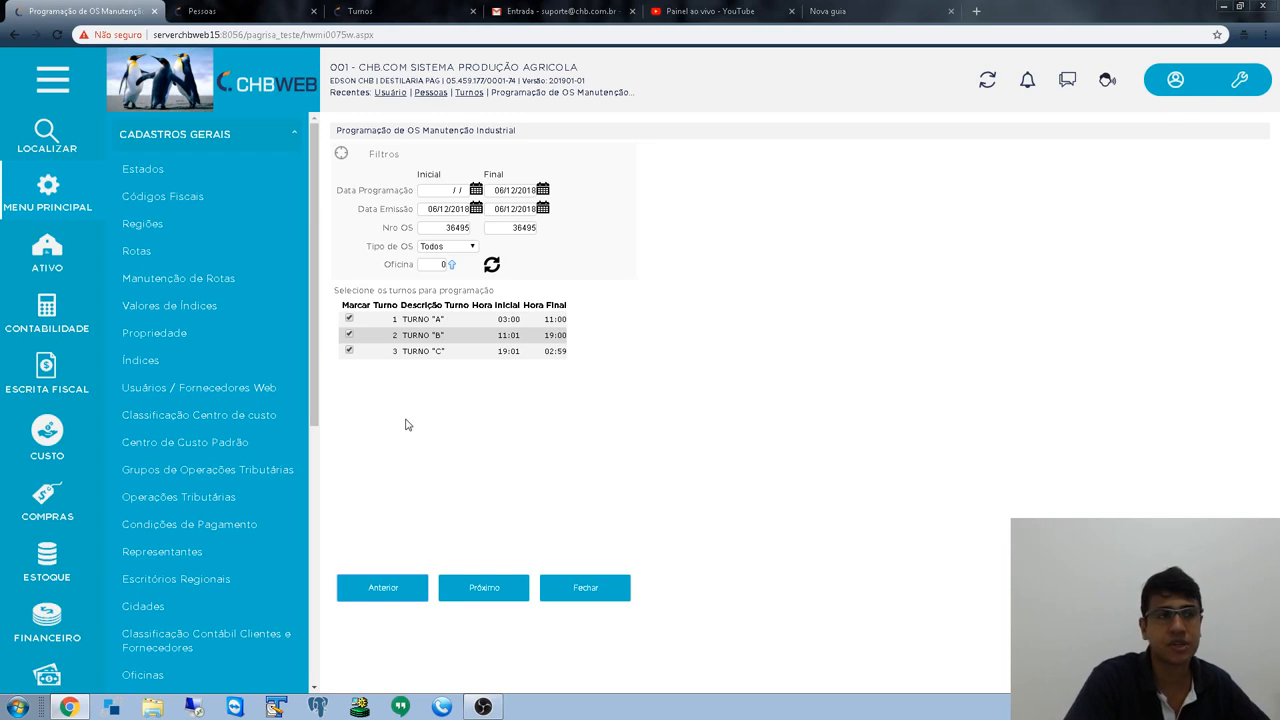
{"action": "left_click", "coordinate": [349, 351]}
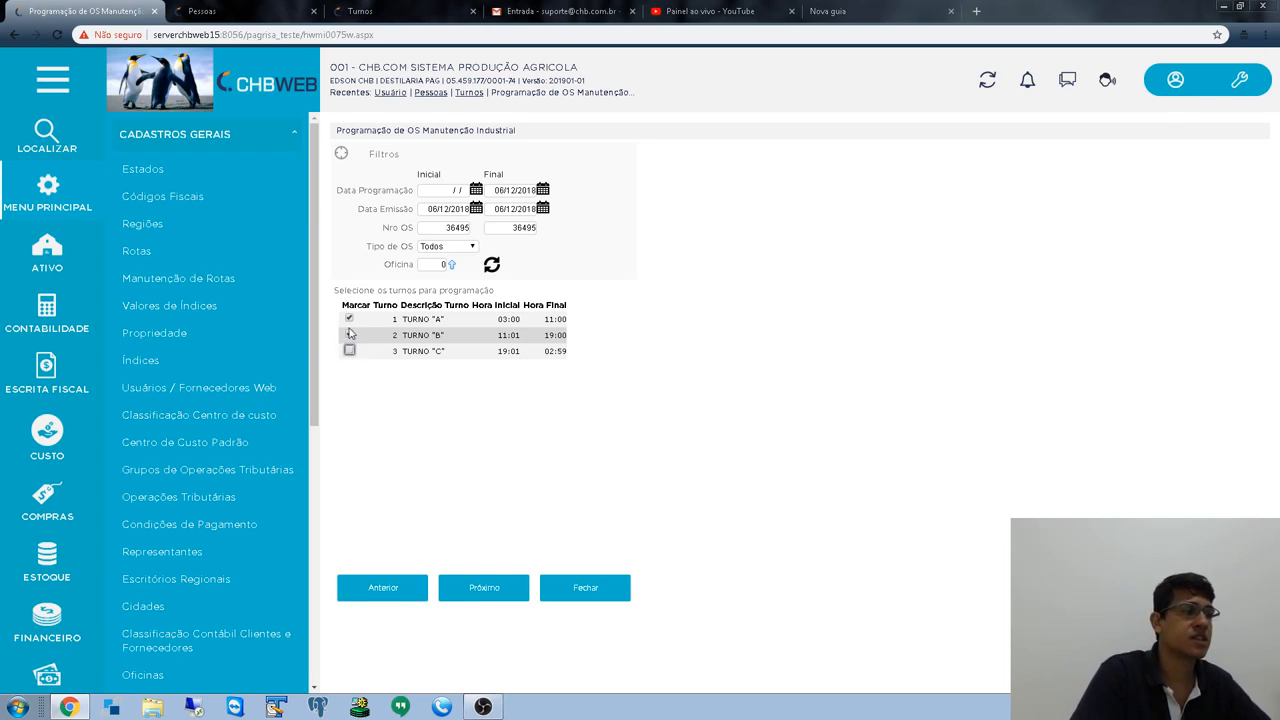
- Untick TURNO "B" to keep only TURNO "A", assign mechanic code 24, and reach final data
{"action": "left_click", "coordinate": [349, 335]}
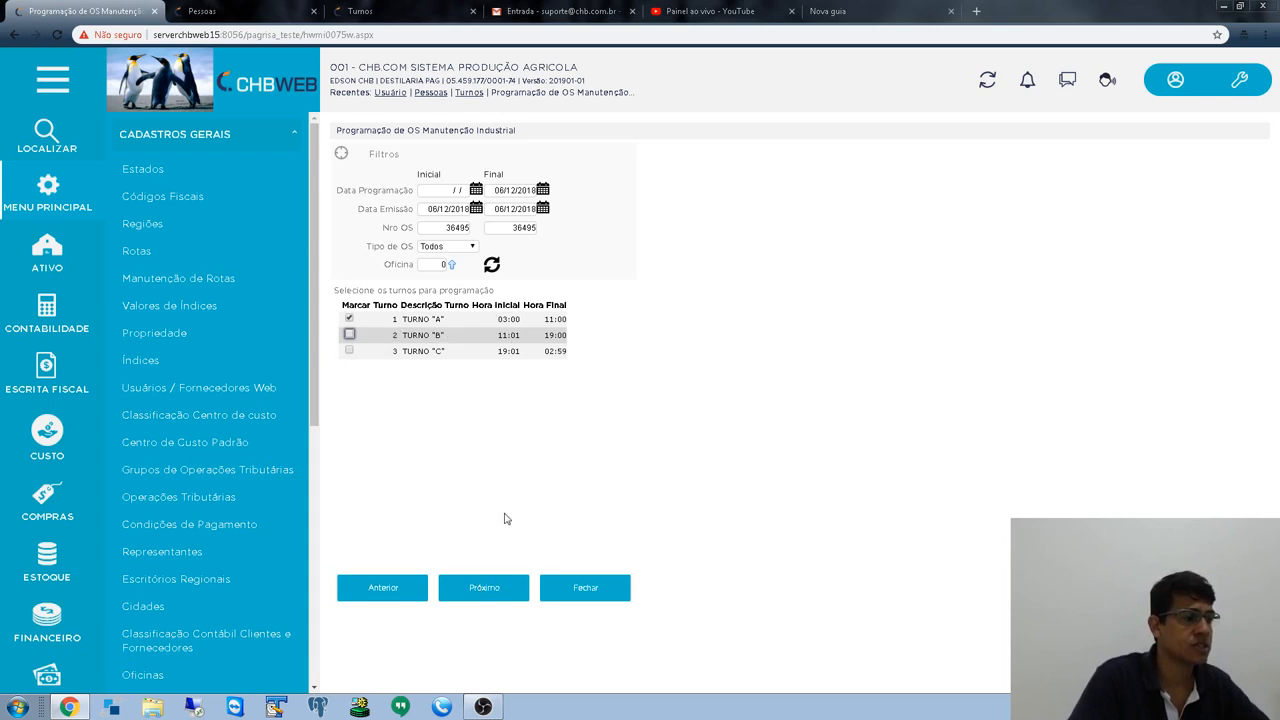
{"action": "left_click", "coordinate": [484, 588]}
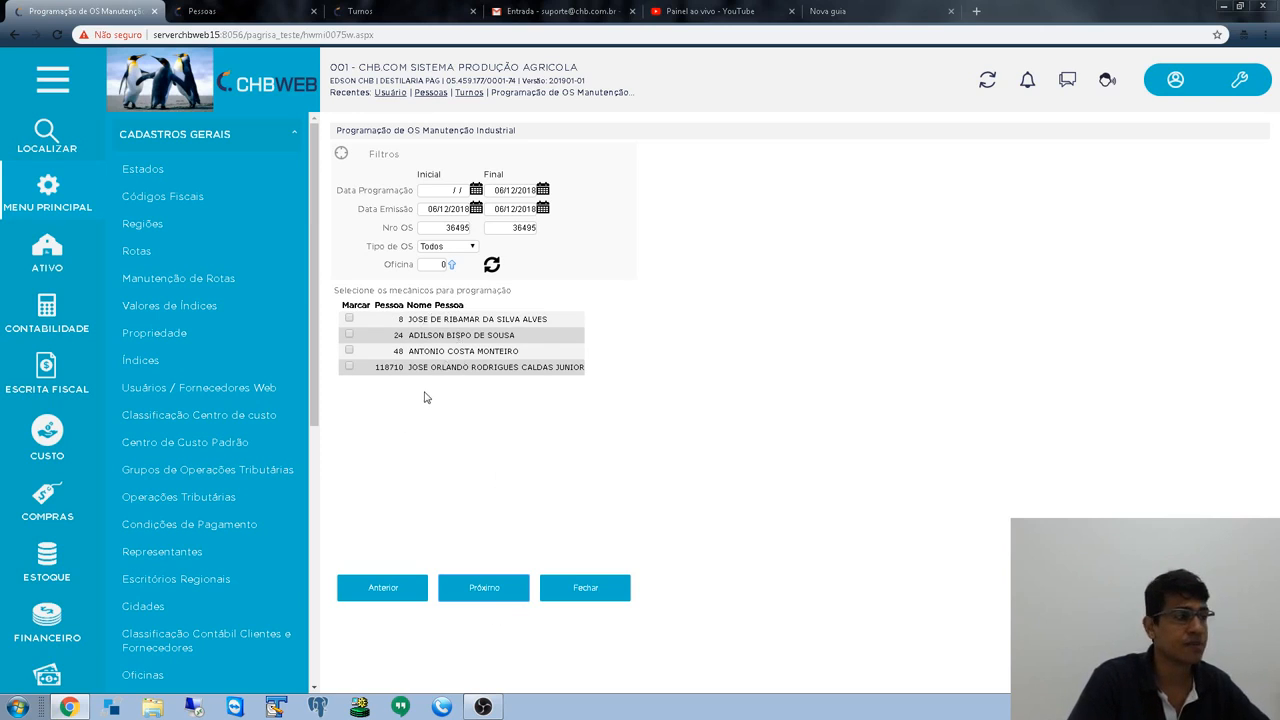
{"action": "left_click", "coordinate": [349, 334]}
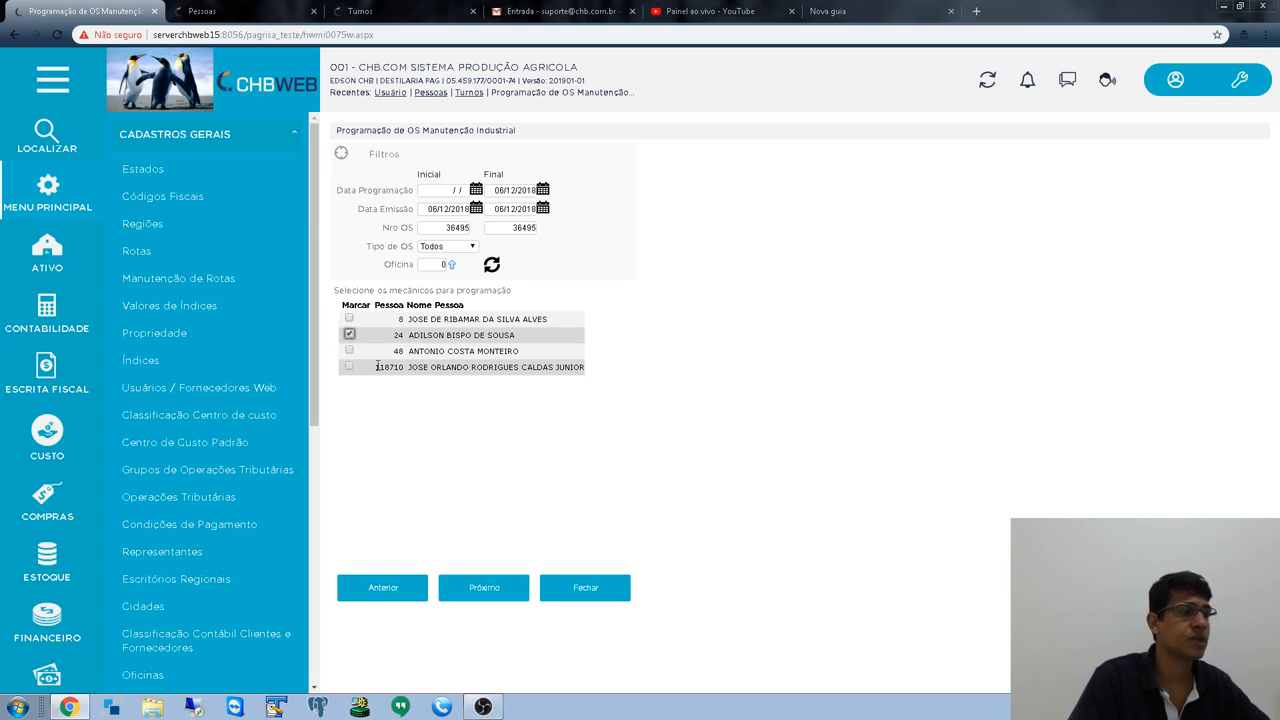
{"action": "left_click", "coordinate": [496, 595]}
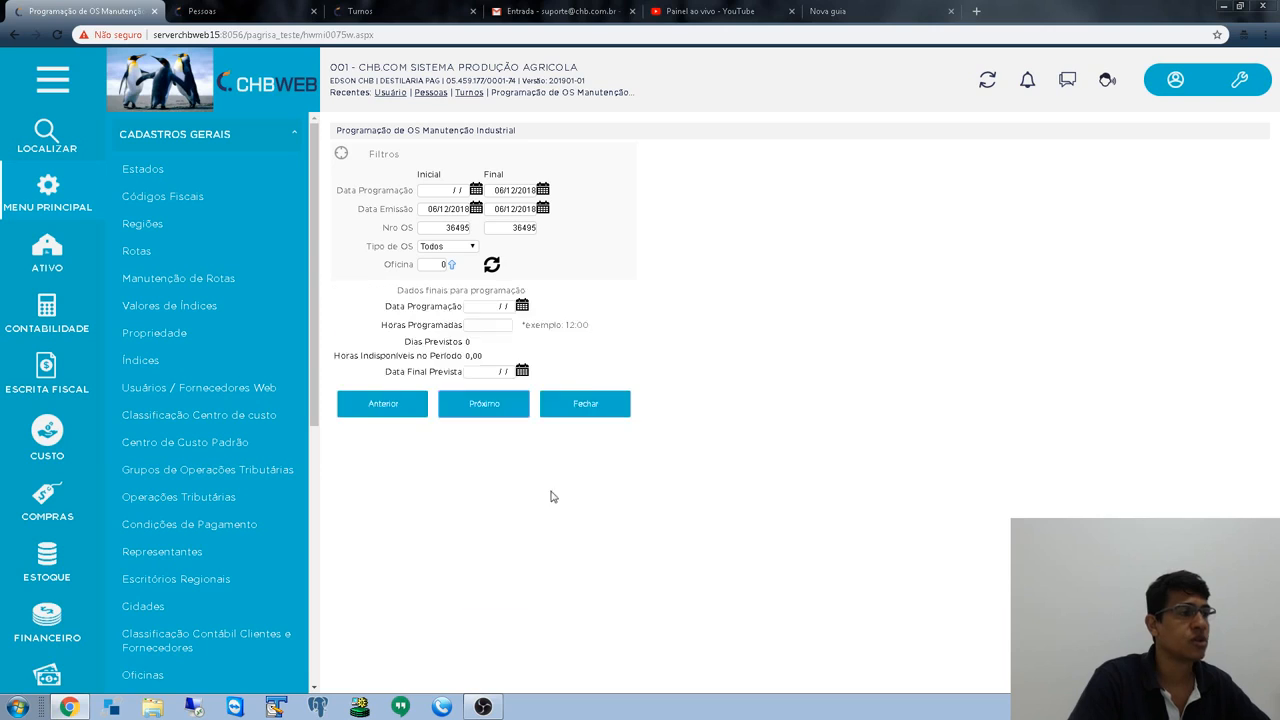
- Enter programming date 07/12/2018 and 36:00 hours, yielding 5 forecast days ending 11/12/2018
{"action": "left_click", "coordinate": [478, 307]}
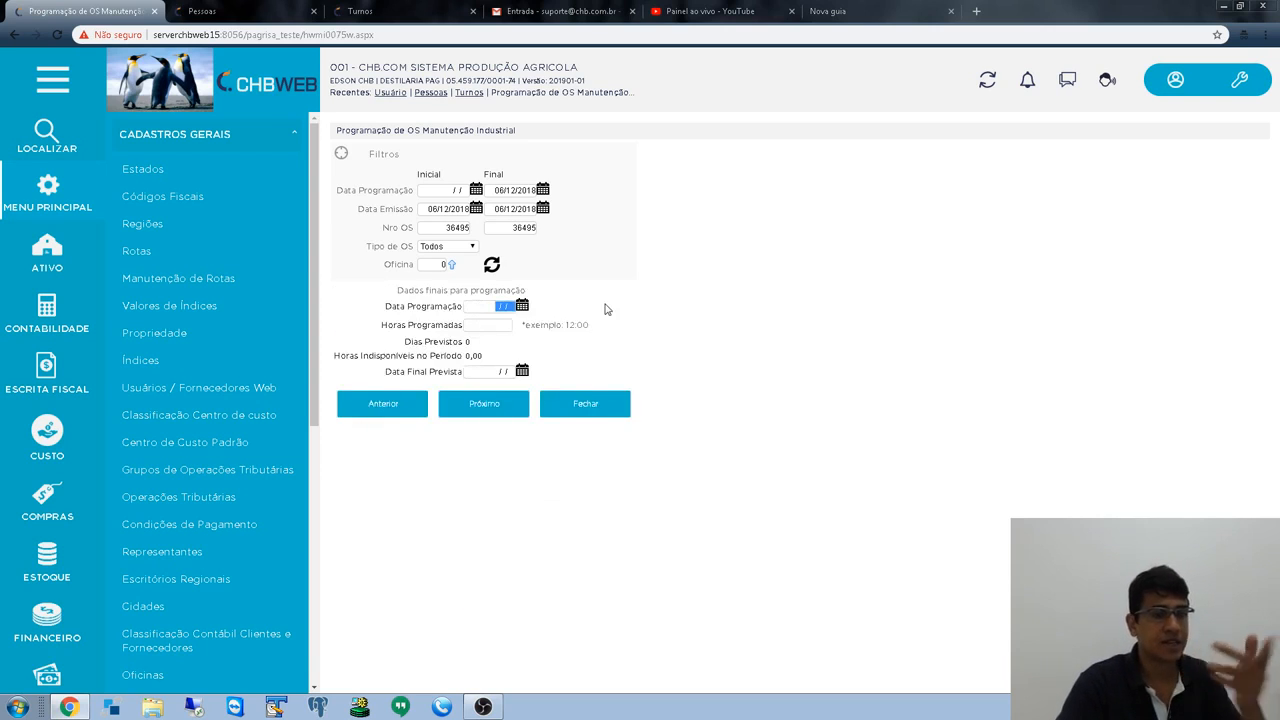
{"action": "type", "text": "07/12/"}
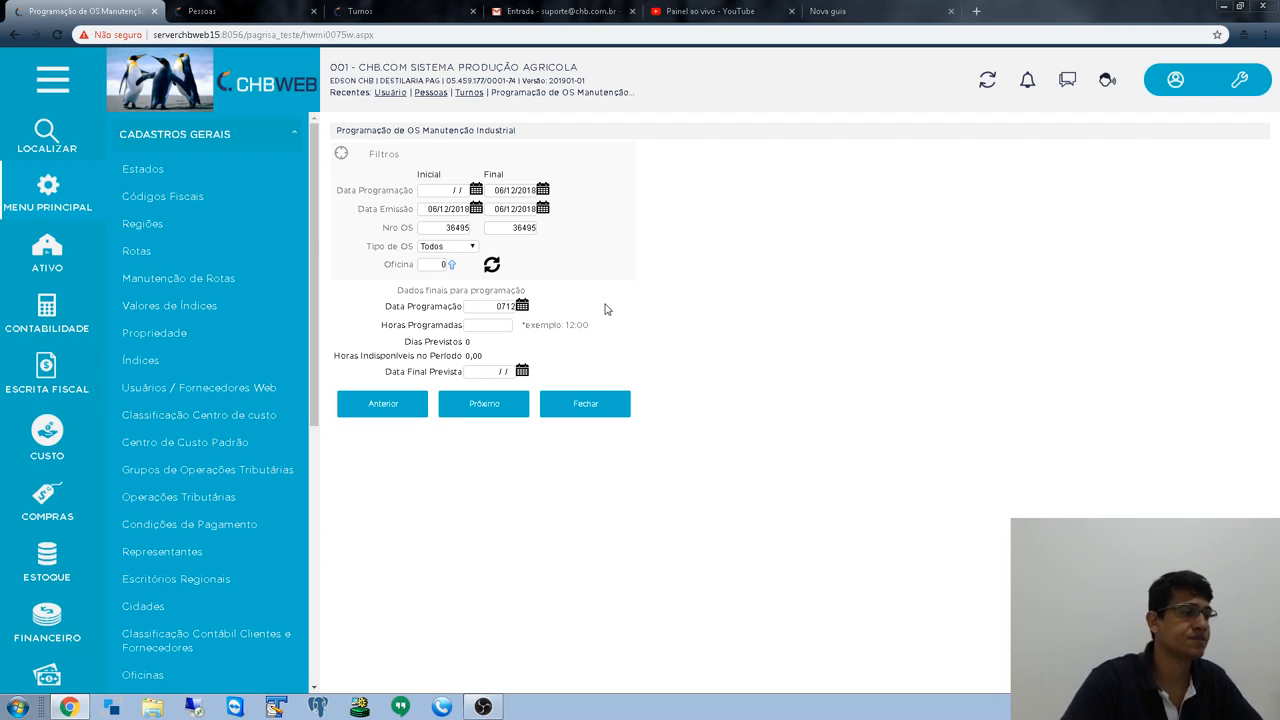
{"action": "type", "text": "2018"}
{"action": "key", "text": "Tab"}
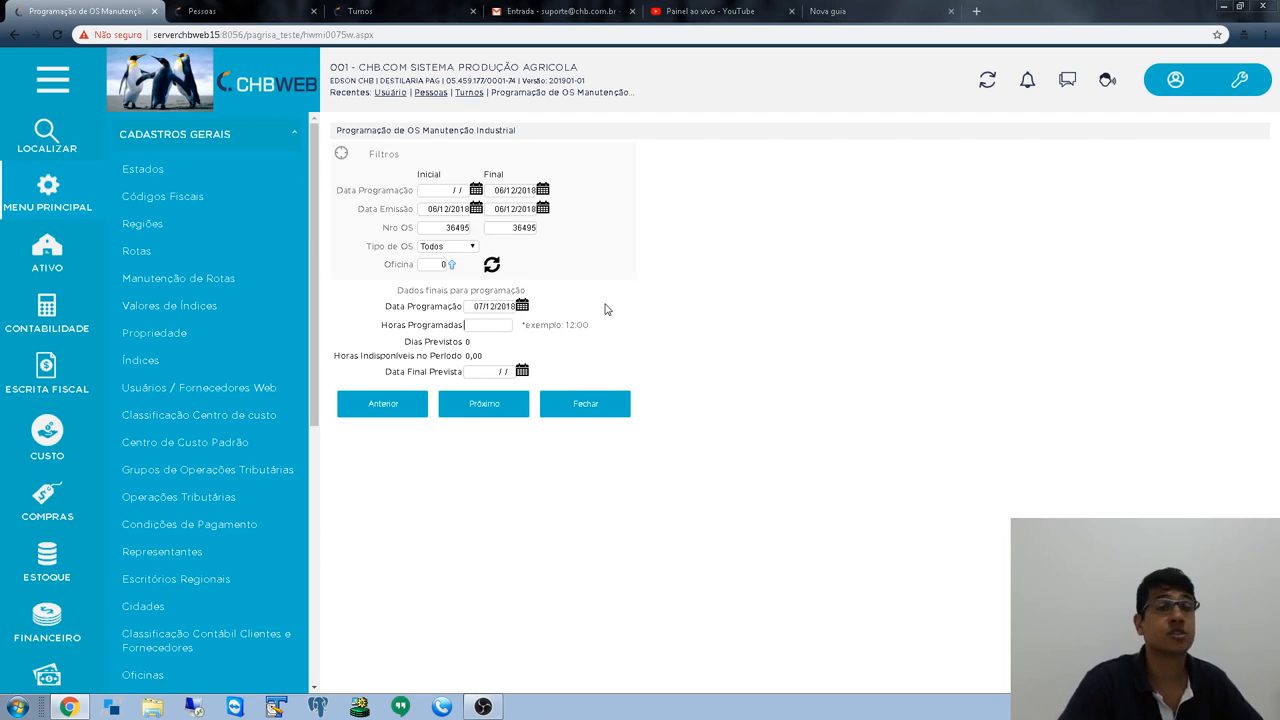
{"action": "type", "text": "36"}
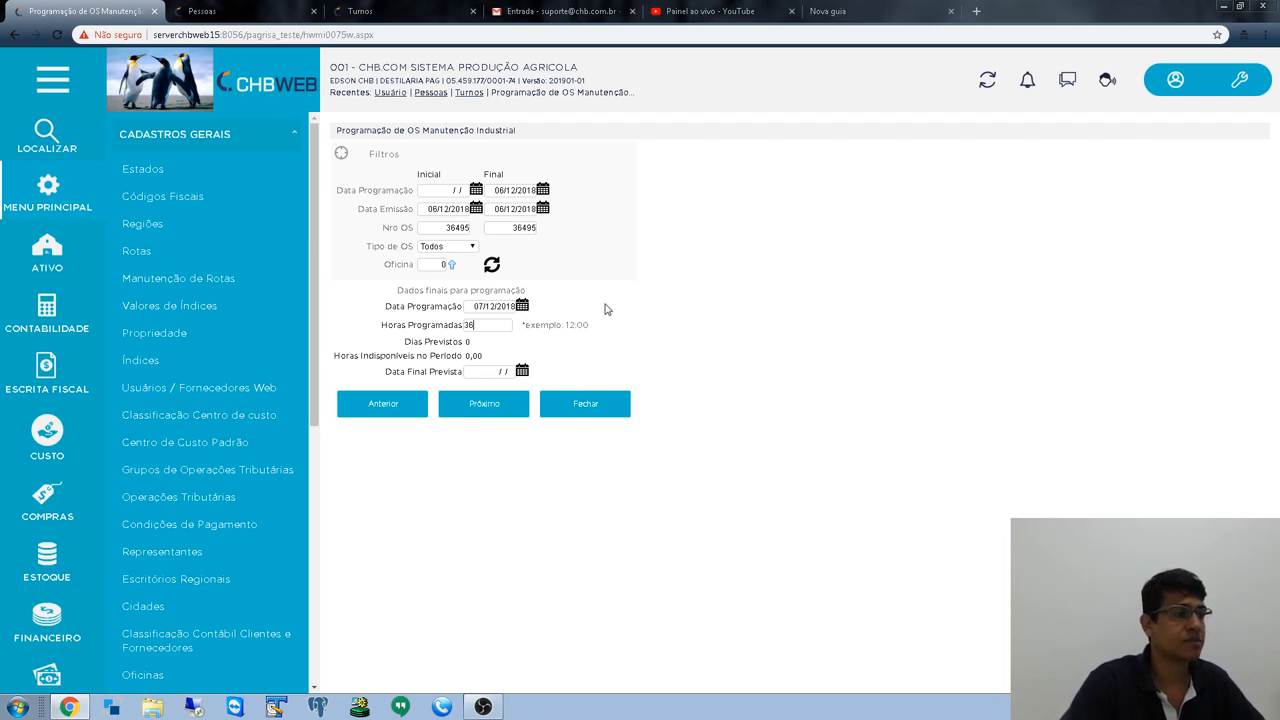
{"action": "type", "text": ":00"}
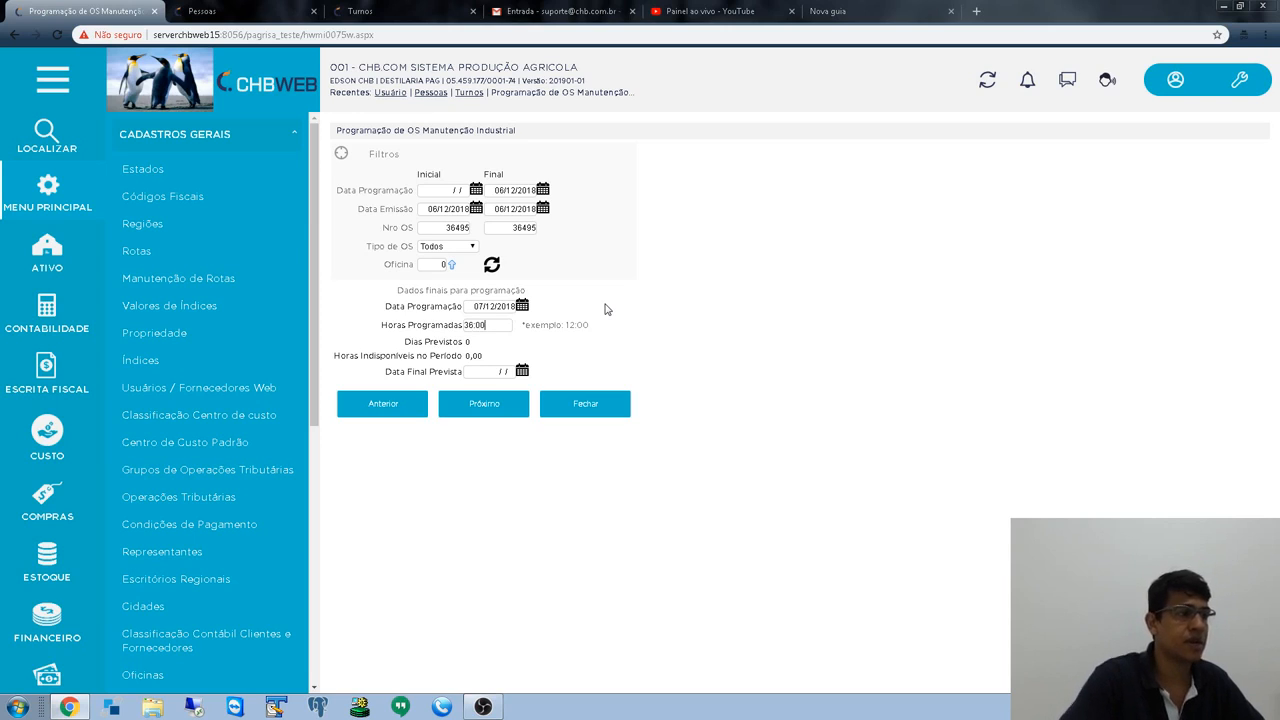
{"action": "key", "text": "Tab"}
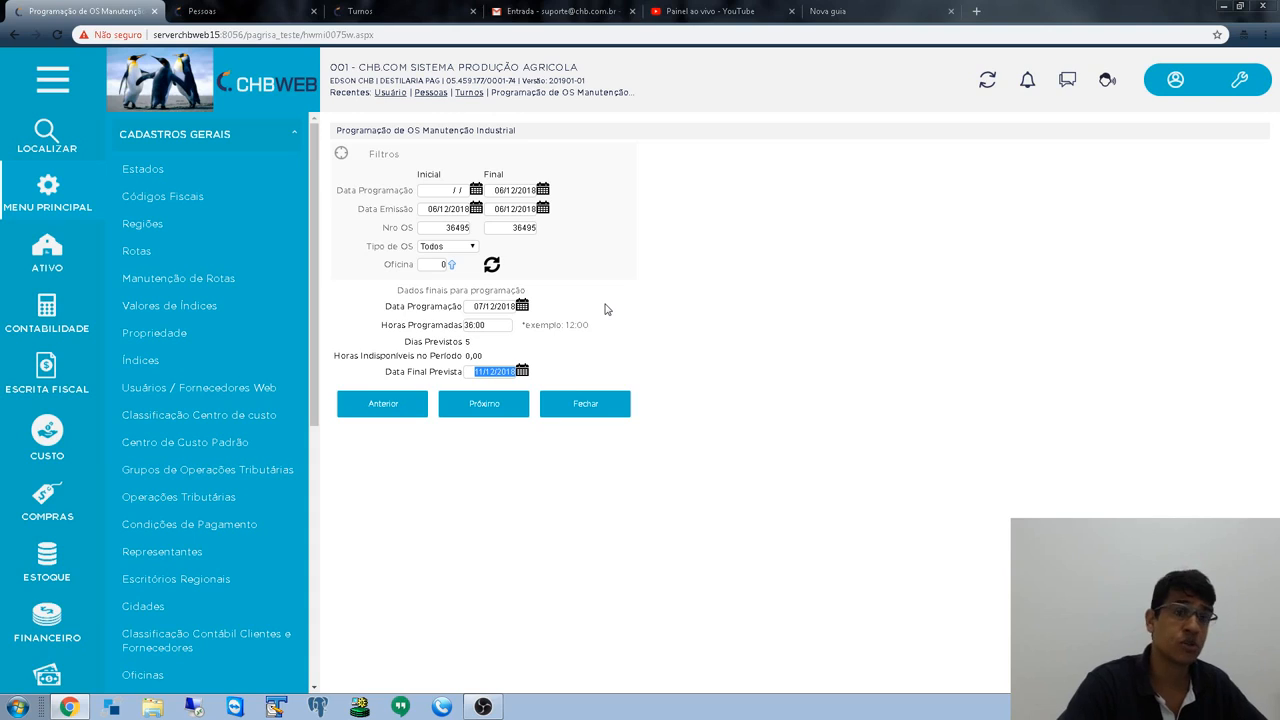
{"action": "key", "text": "Tab"}
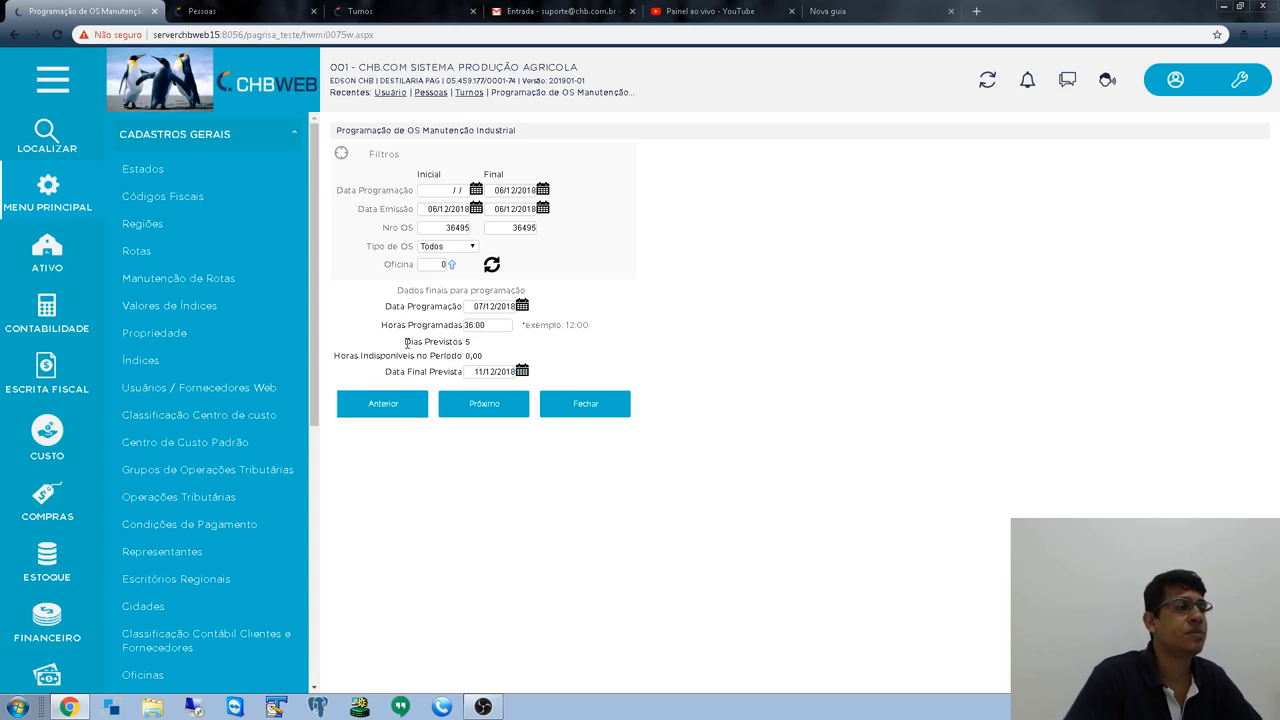
{"action": "left_click_drag", "start_coordinate": [405, 342], "coordinate": [669, 355]}
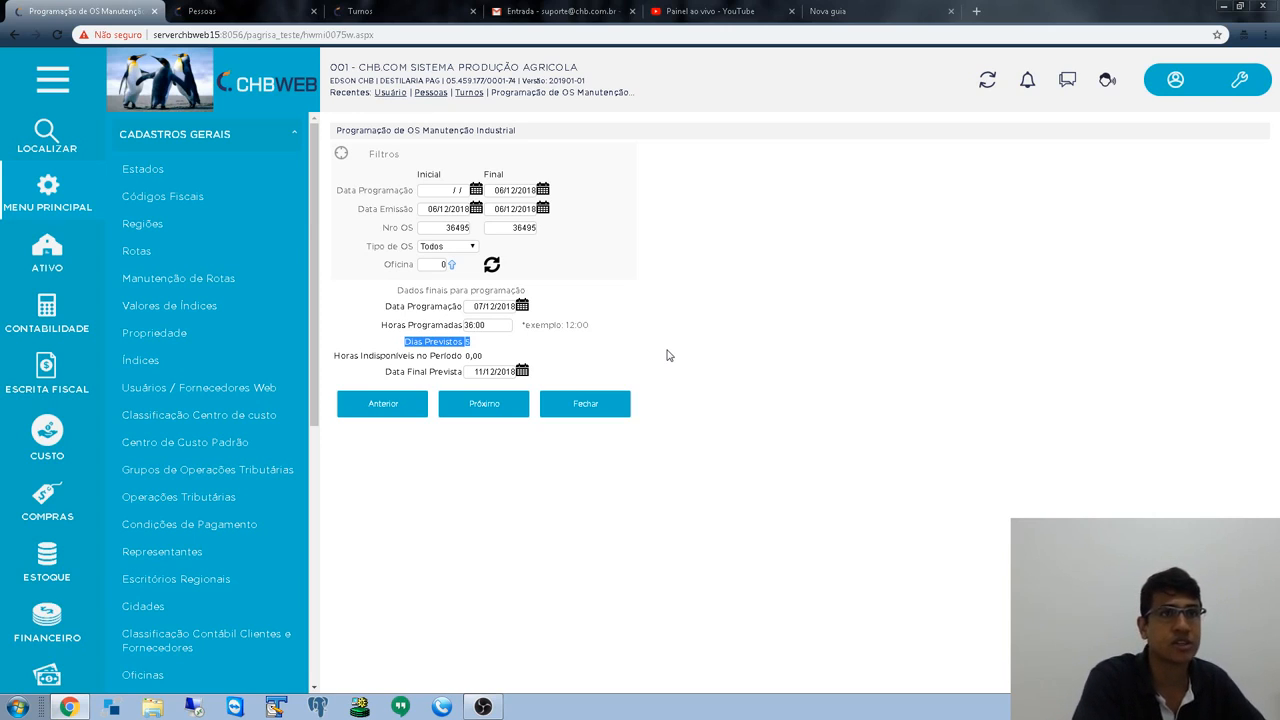
{"action": "left_click", "coordinate": [480, 367]}
{"action": "left_click", "coordinate": [473, 371]}
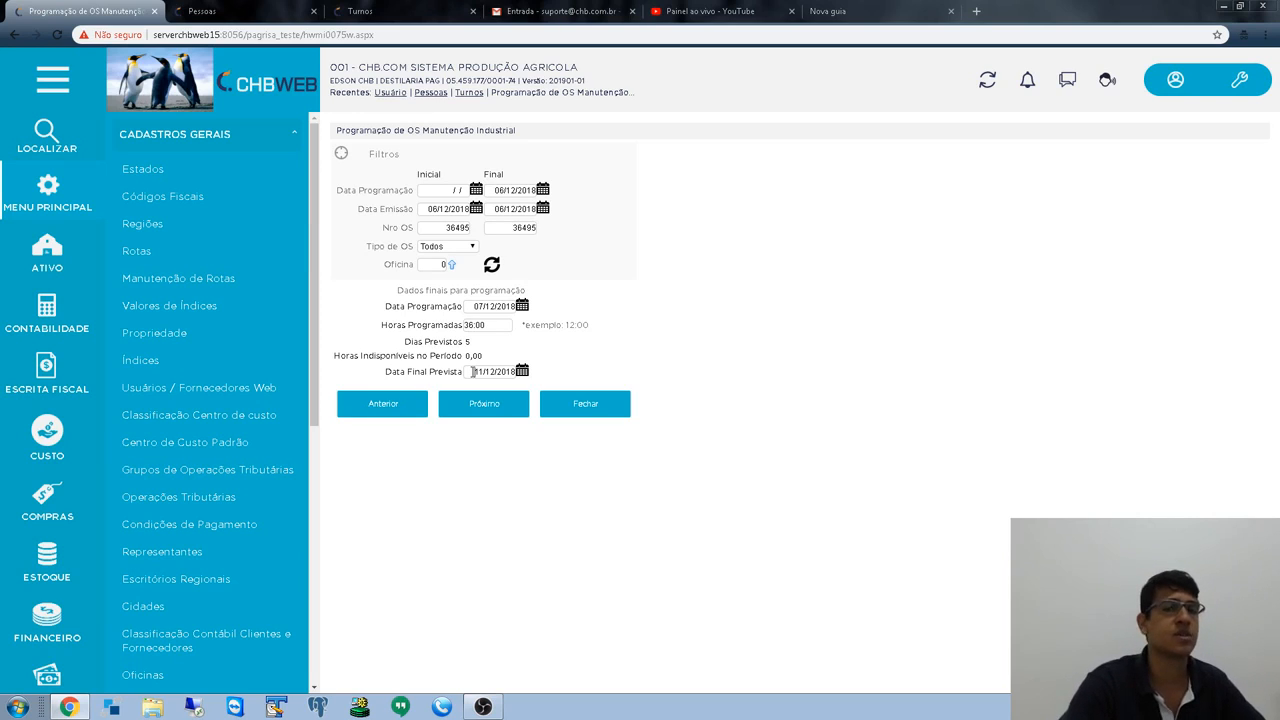
{"action": "left_click_drag", "start_coordinate": [473, 371], "coordinate": [548, 381]}
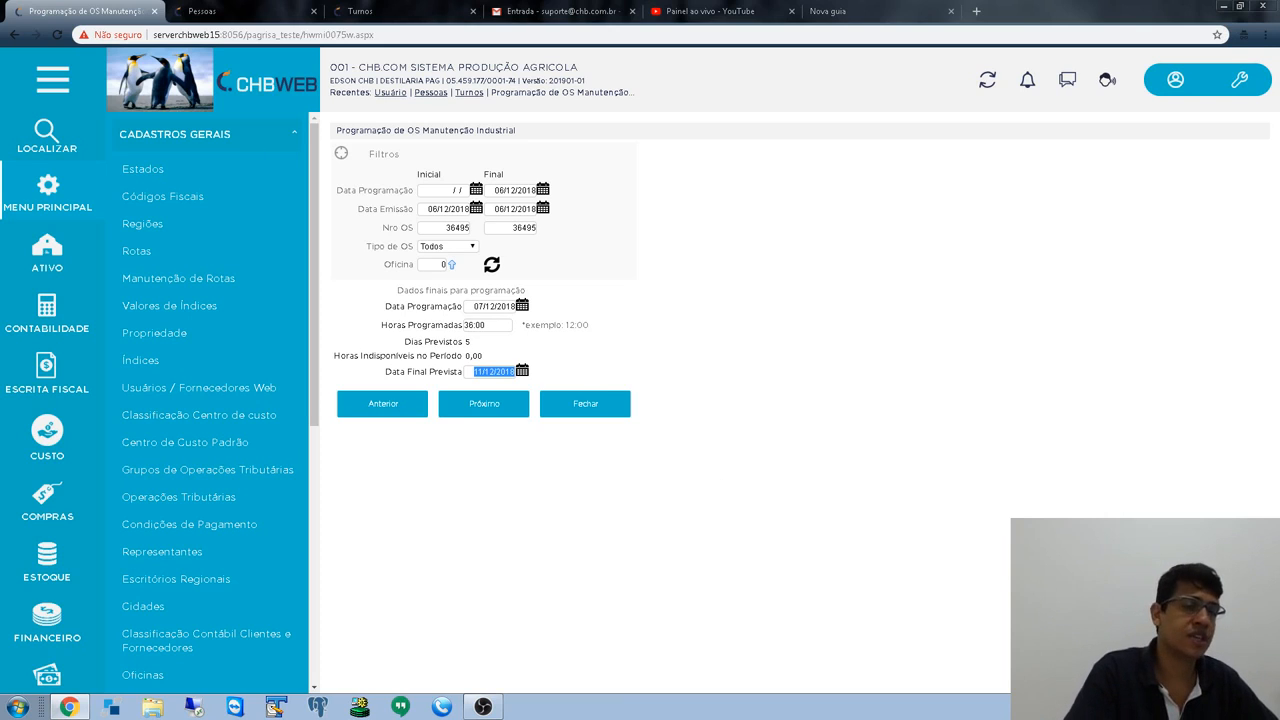
{"action": "left_click", "coordinate": [1243, 707]}
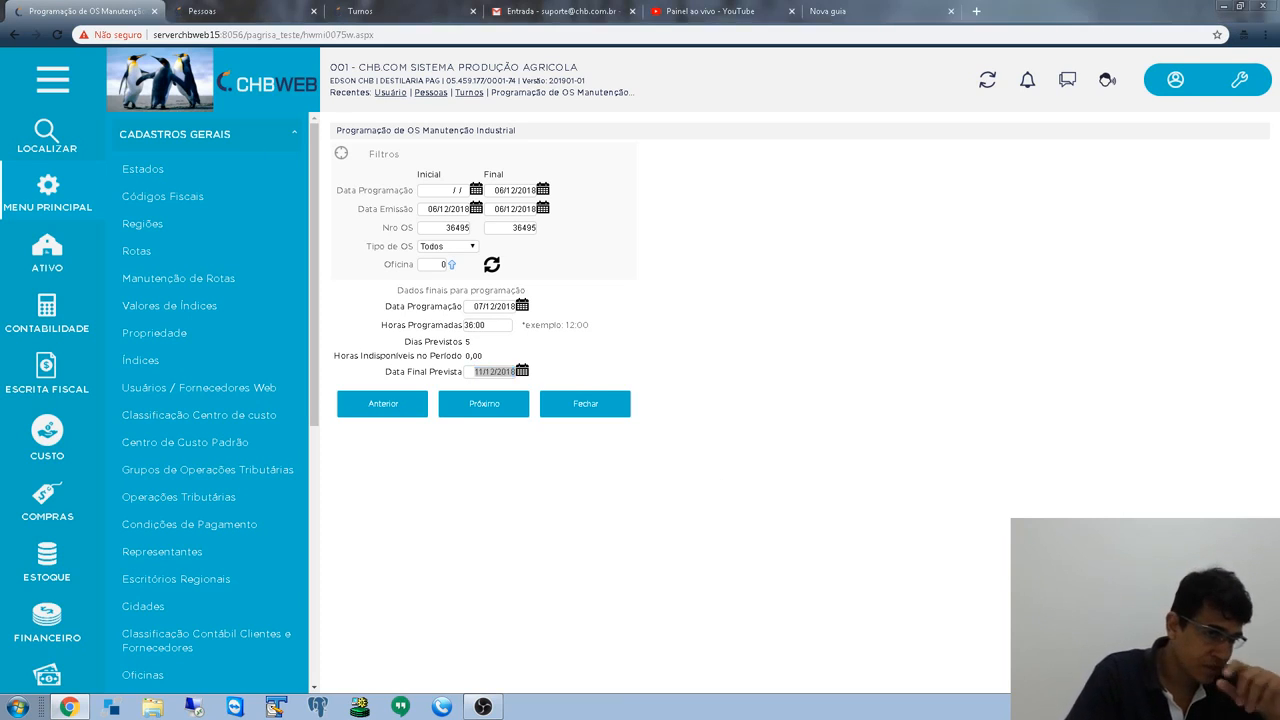
{"action": "left_click", "coordinate": [858, 591]}
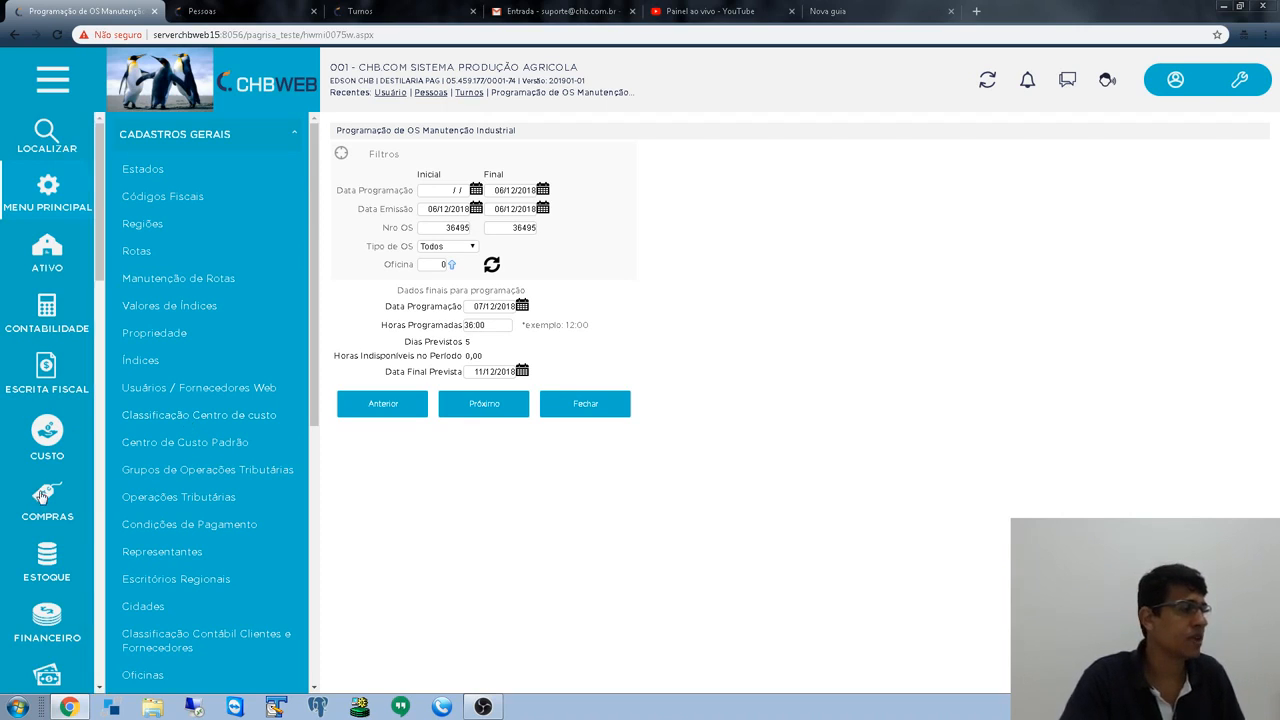
- Return to the module list and open the Manutenção Industrial module
{"action": "scroll", "coordinate": [47, 480], "scroll_direction": "down", "scroll_amount": 3}
{"action": "scroll", "coordinate": [55, 350], "scroll_direction": "up", "scroll_amount": 3}
{"action": "left_click", "coordinate": [45, 200]}
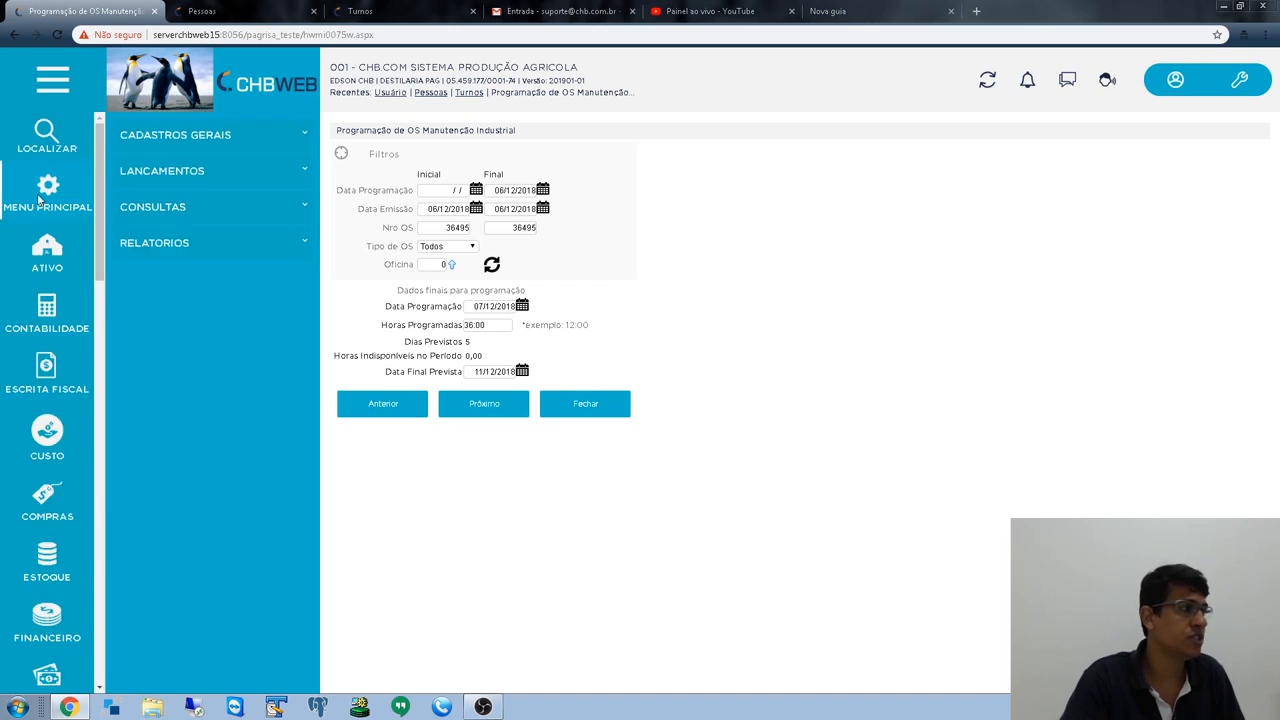
{"action": "scroll", "coordinate": [48, 430], "scroll_direction": "down", "scroll_amount": 5}
{"action": "scroll", "coordinate": [48, 420], "scroll_direction": "up", "scroll_amount": 2}
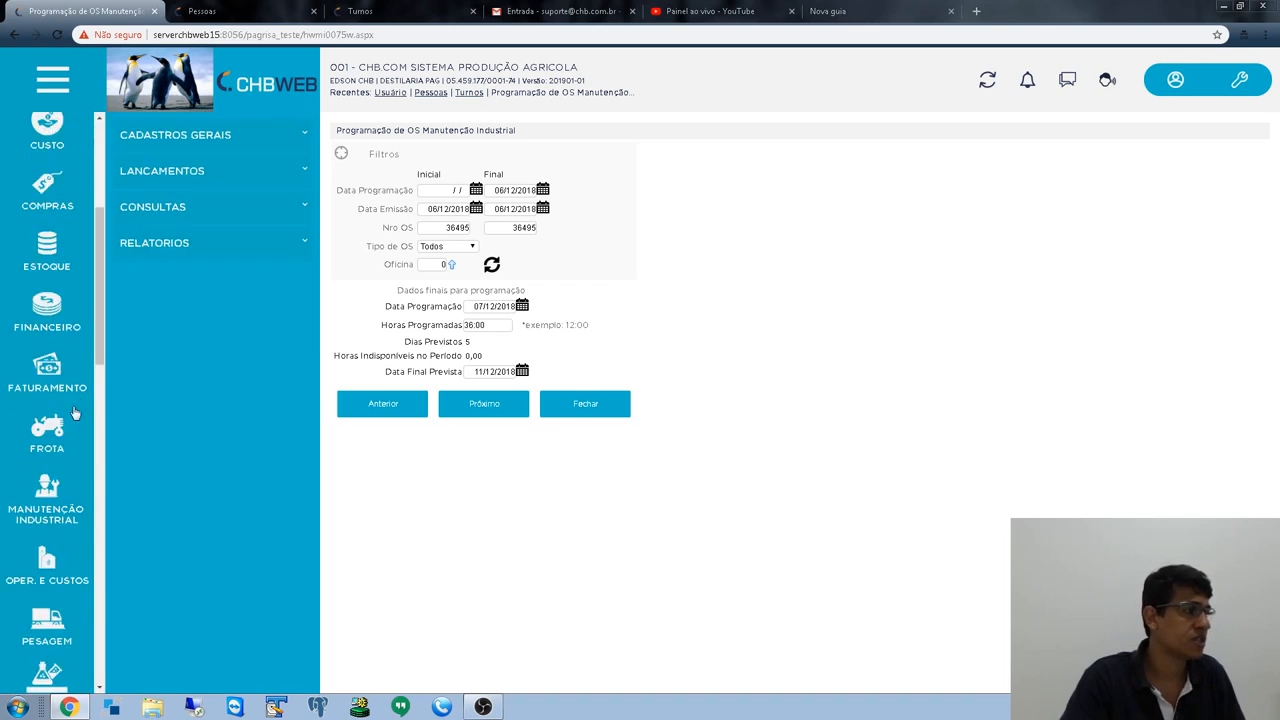
{"action": "scroll", "coordinate": [46, 390], "scroll_direction": "down", "scroll_amount": 2}
{"action": "left_click", "coordinate": [45, 358]}
- Open Lançamentos > Ordem de Serviço > Cadastro de Indisponibilidade de Pessoas and delete the 08/12/2018 entry
{"action": "left_click", "coordinate": [175, 171]}
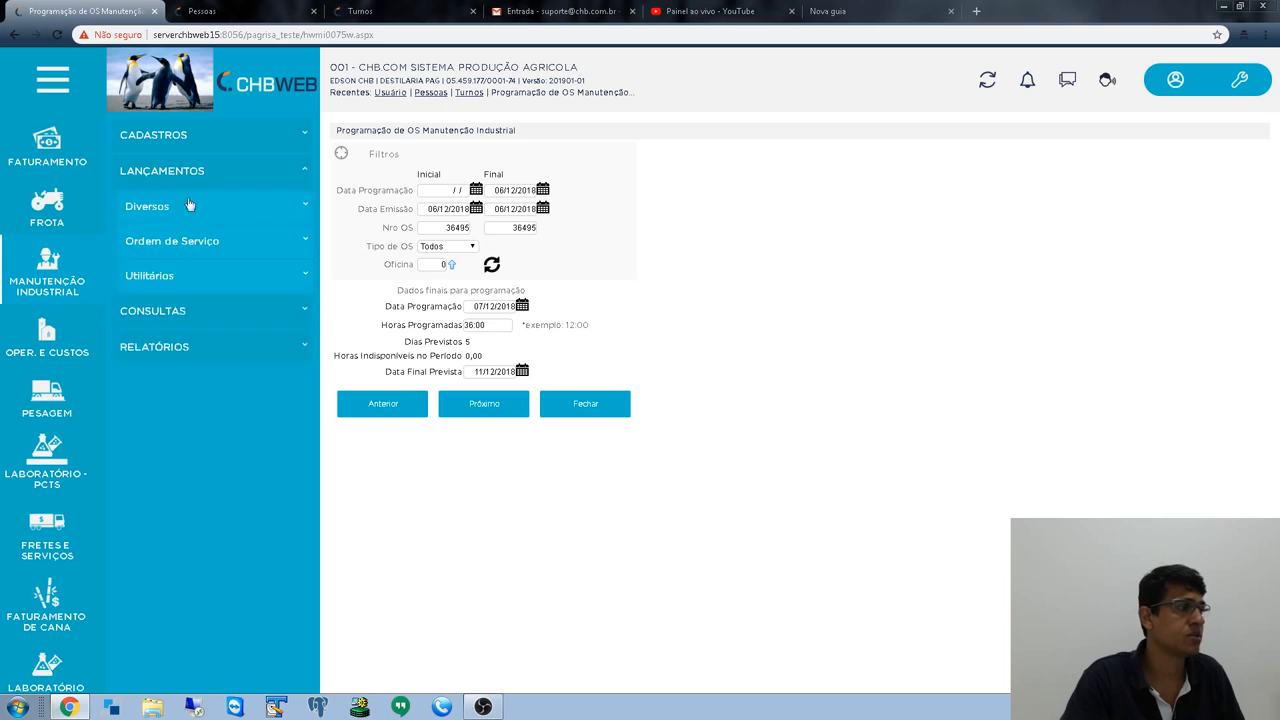
{"action": "left_click", "coordinate": [211, 242]}
{"action": "scroll", "coordinate": [230, 509], "scroll_direction": "down", "scroll_amount": 2}
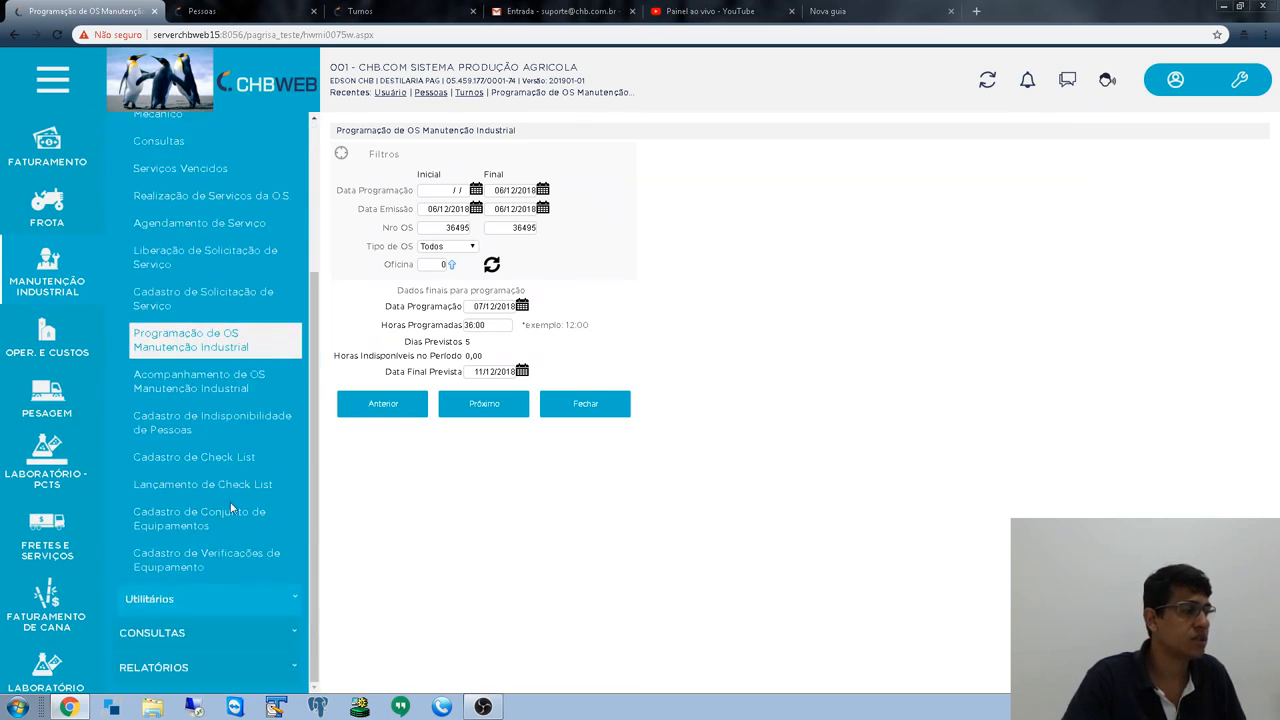
{"action": "left_click", "coordinate": [196, 421]}
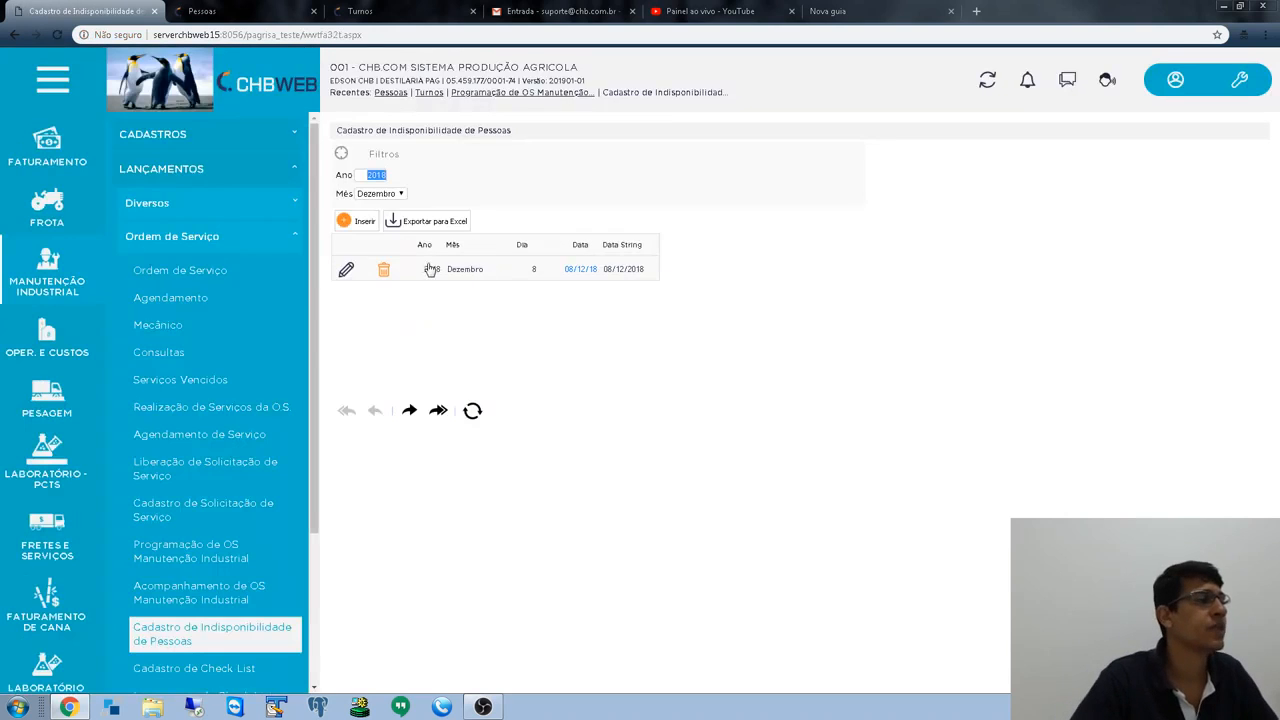
{"action": "left_click", "coordinate": [386, 271]}
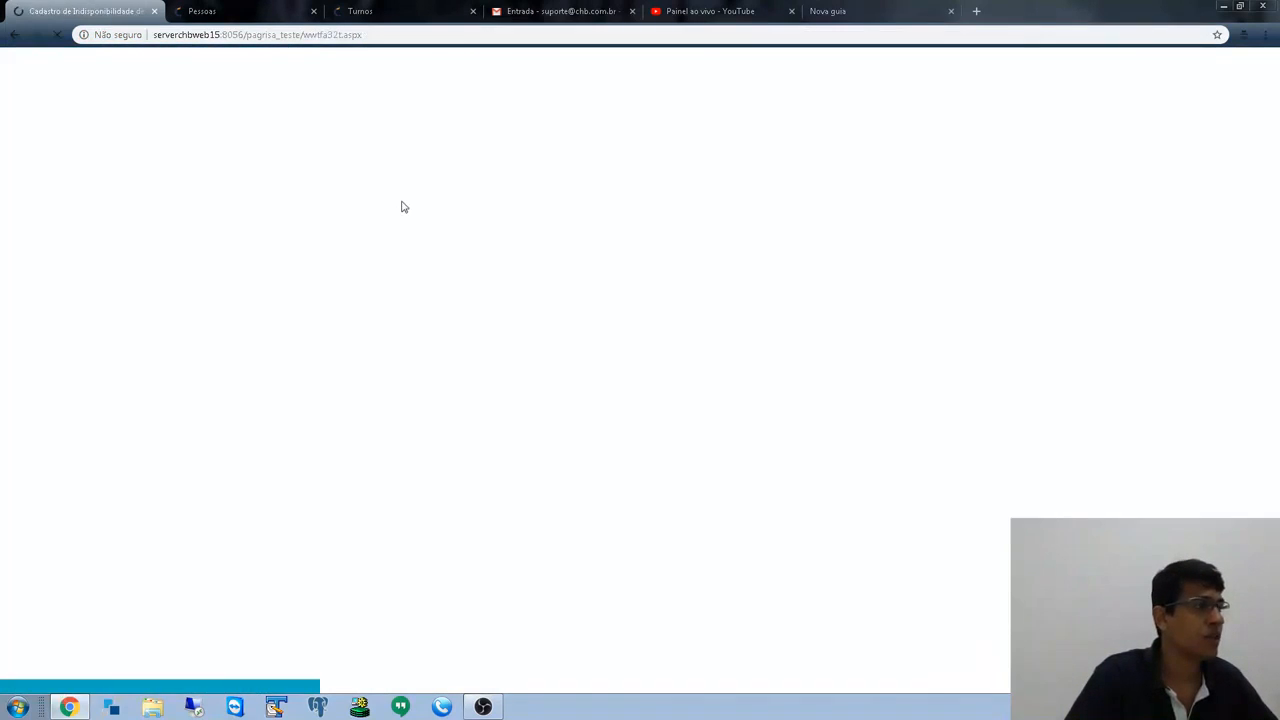
- Confirm deleting the old unavailability entry and start a new record
{"action": "left_click", "coordinate": [391, 194]}
{"action": "left_click", "coordinate": [414, 223]}
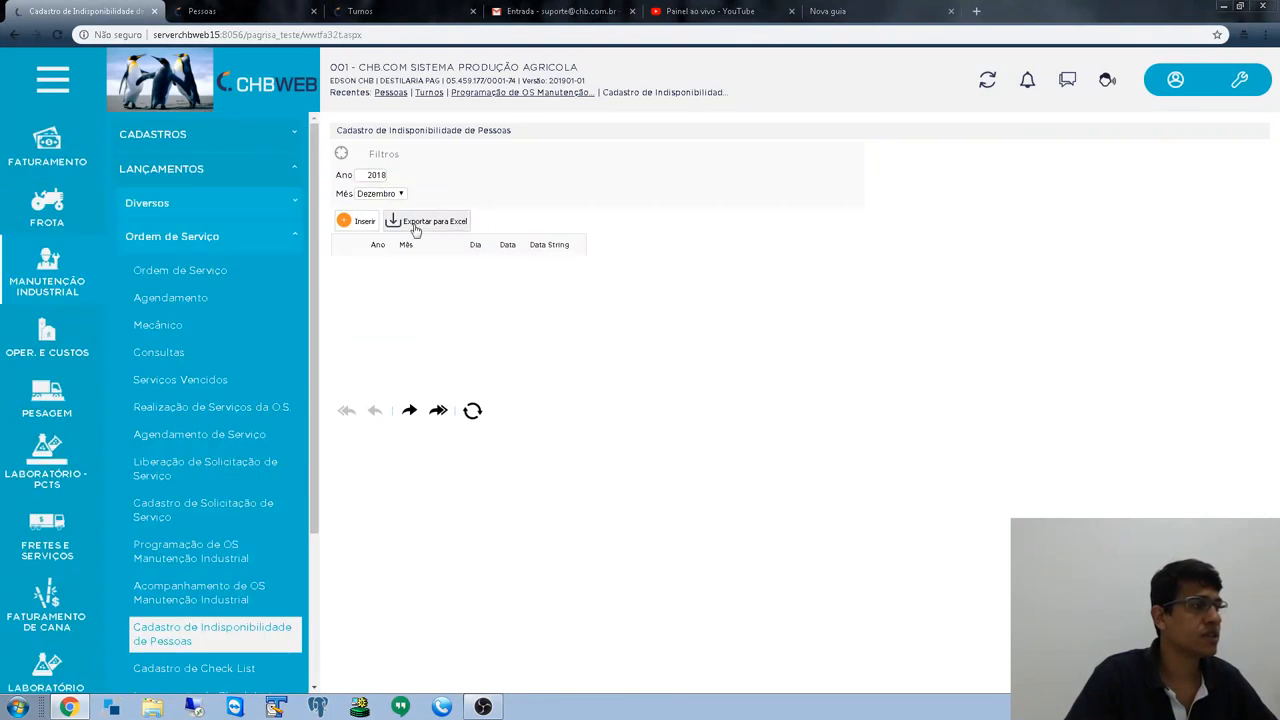
{"action": "left_click", "coordinate": [357, 220]}
{"action": "left_click", "coordinate": [409, 173]}
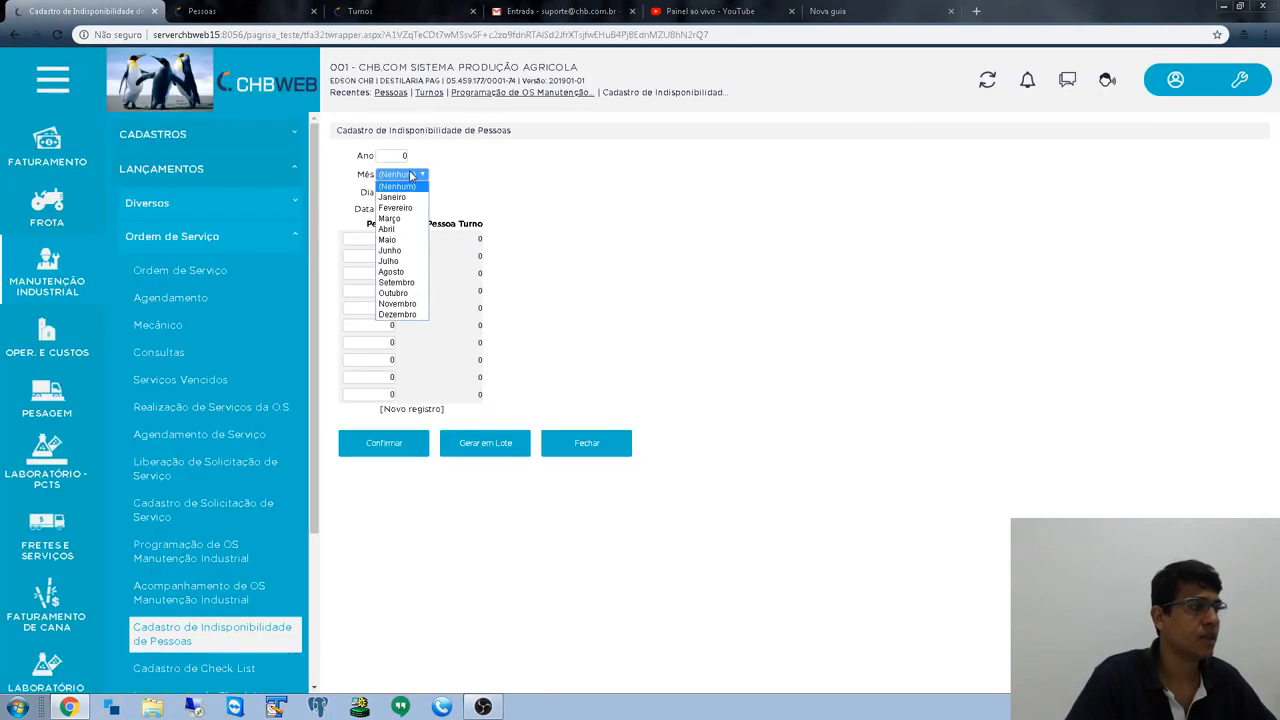
{"action": "left_click", "coordinate": [409, 172]}
- Set the new record to Ano 2018, Mês Dezembro and switch to Gerar em Lote
{"action": "left_click", "coordinate": [400, 156]}
{"action": "type", "text": "2018"}
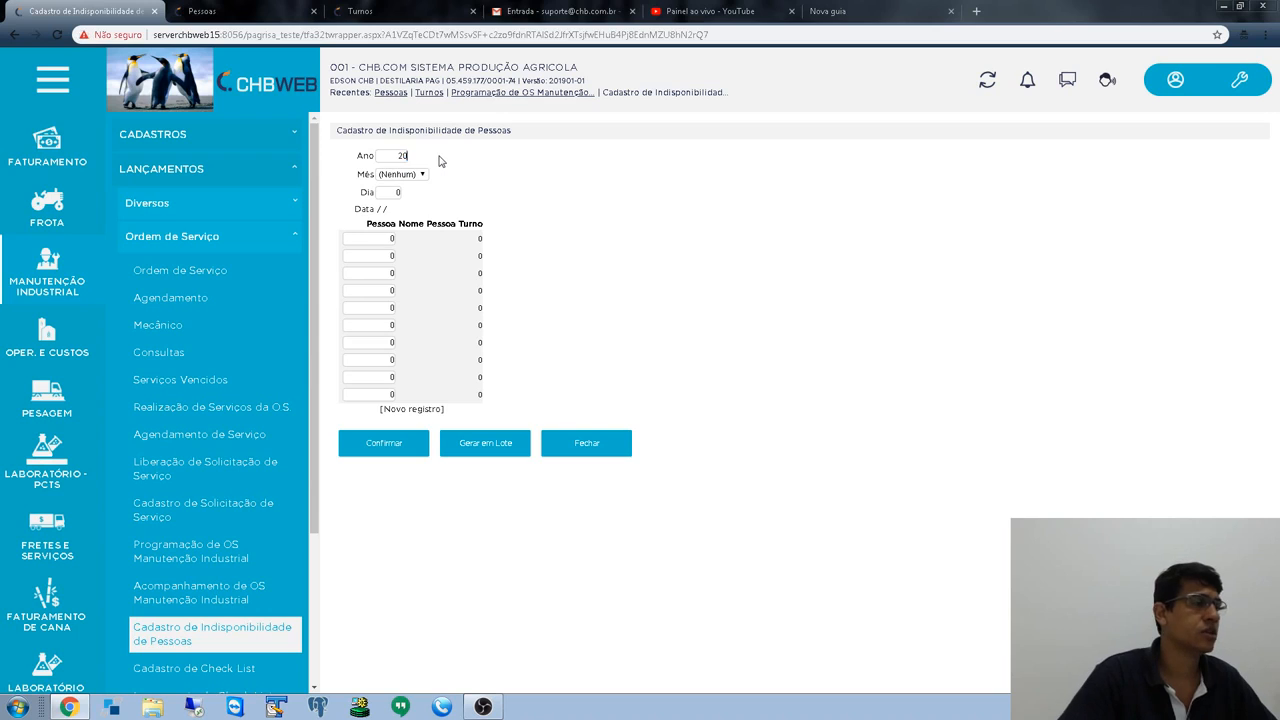
{"action": "key", "text": "Tab"}
{"action": "left_click", "coordinate": [421, 176]}
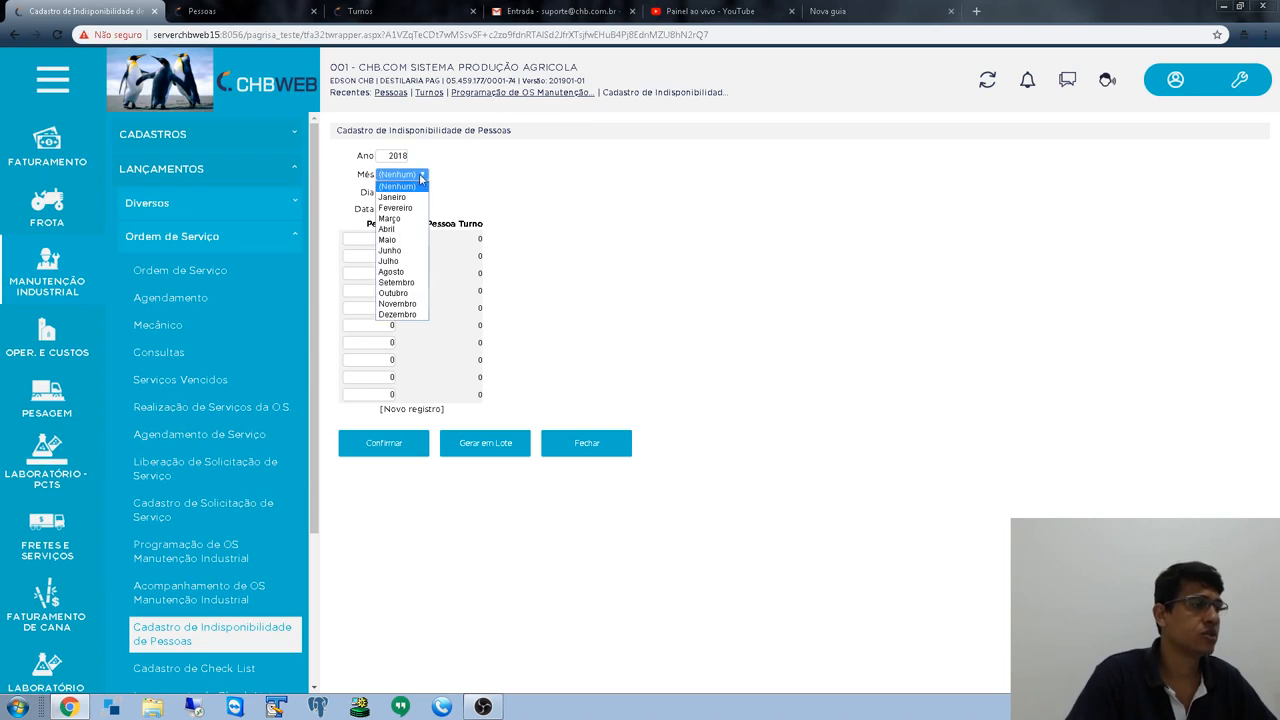
{"action": "left_click", "coordinate": [397, 314]}
{"action": "key", "text": "Tab"}
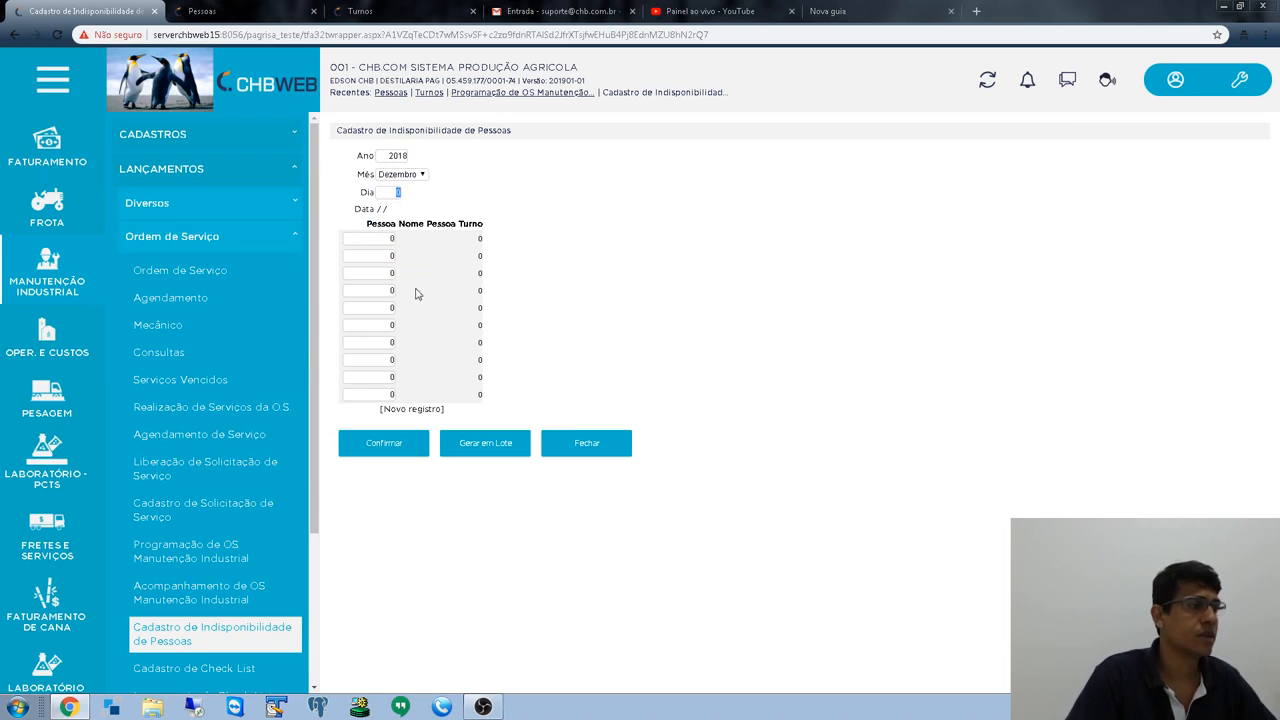
{"action": "left_click", "coordinate": [496, 444]}
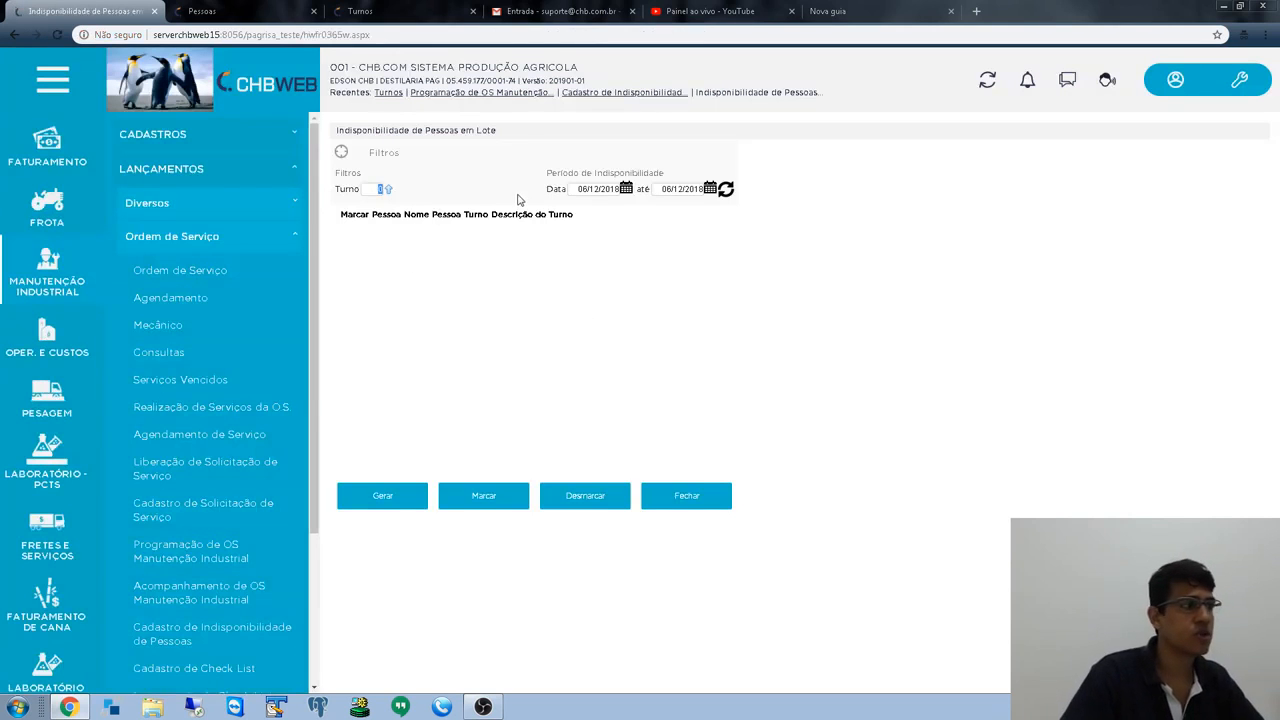
- Choose shift 1 (TURNO "A") and set the period from 08/12/2018 to 09/12/2018
{"action": "type", "text": "1"}
{"action": "key", "text": "Tab"}
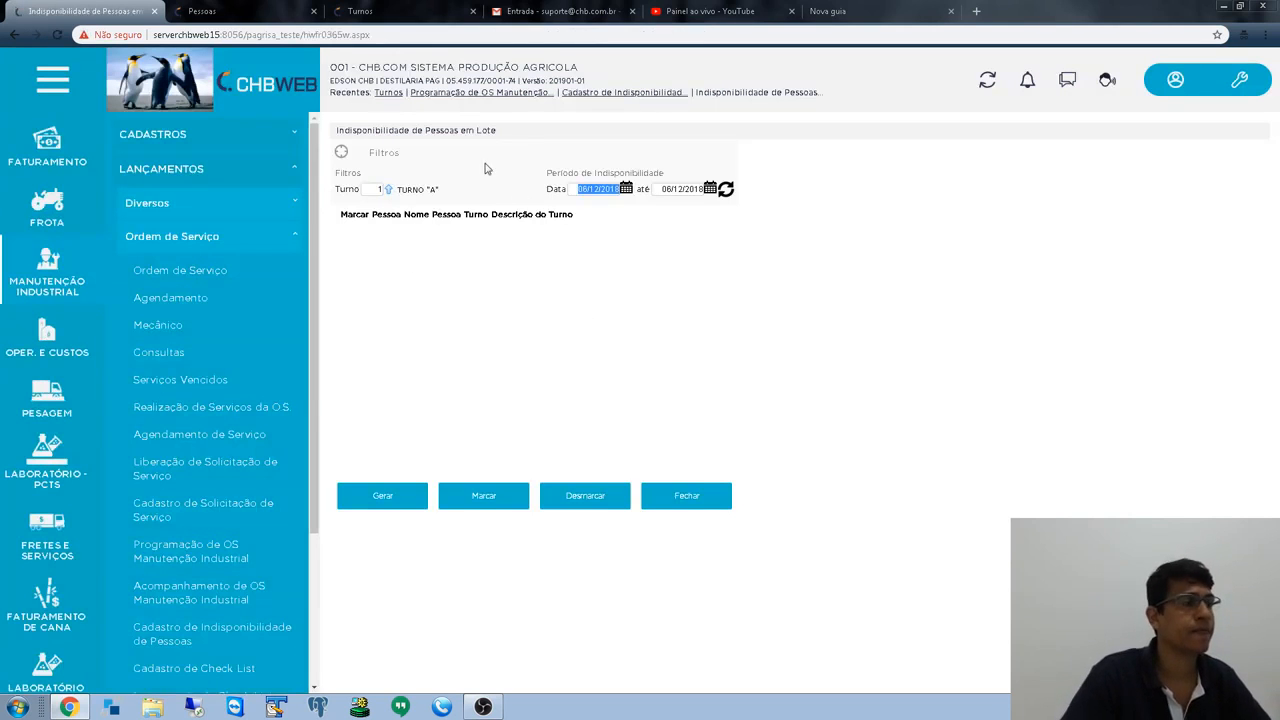
{"action": "left_click_drag", "start_coordinate": [340, 189], "coordinate": [494, 258]}
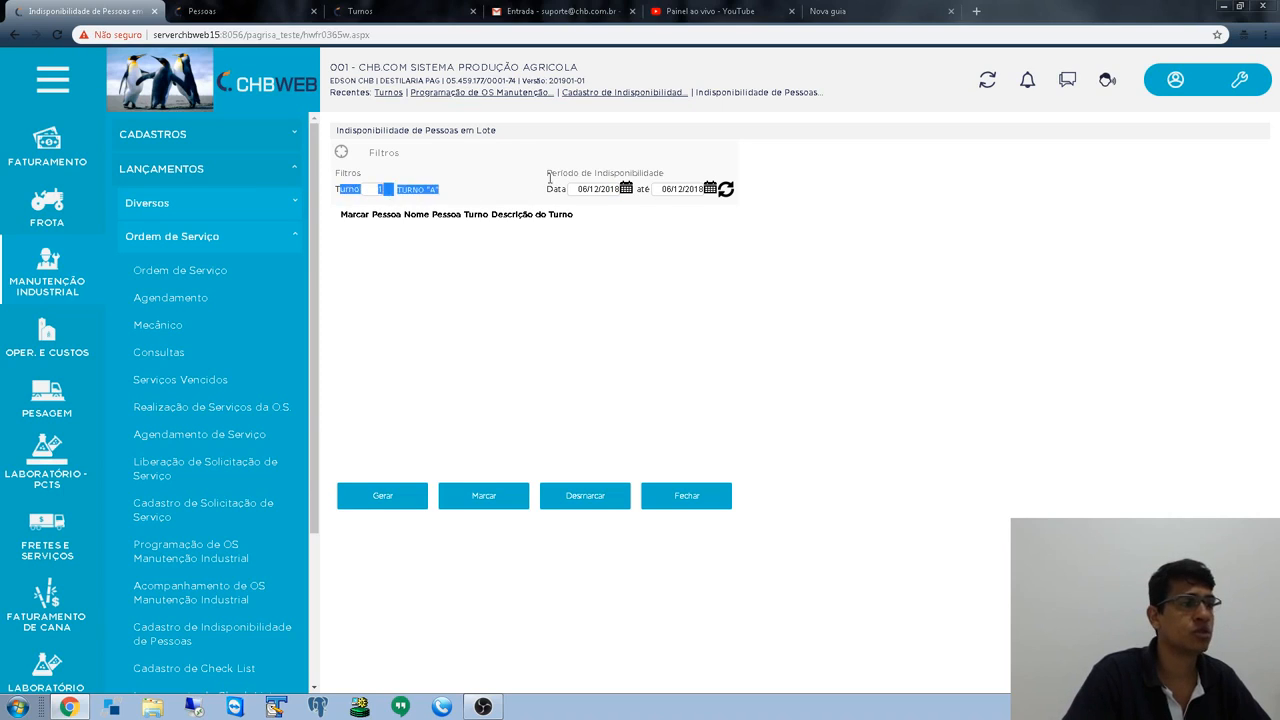
{"action": "left_click", "coordinate": [592, 195]}
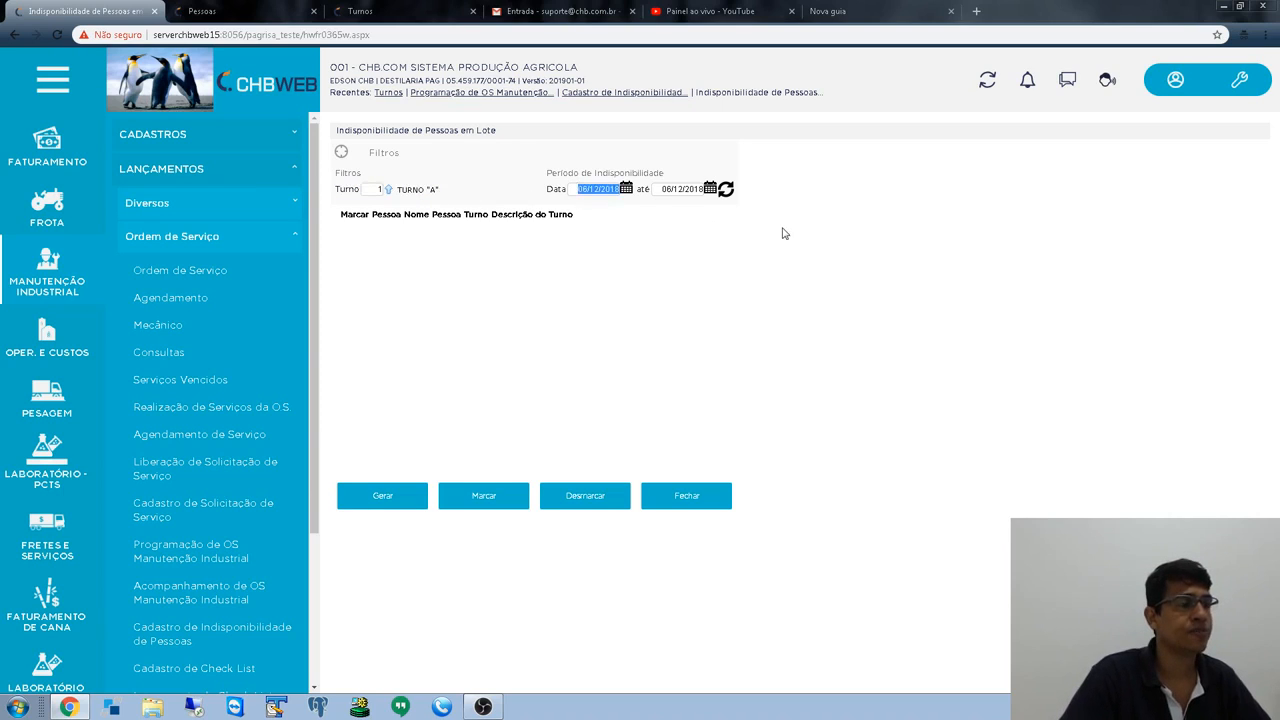
{"action": "type", "text": "07122018"}
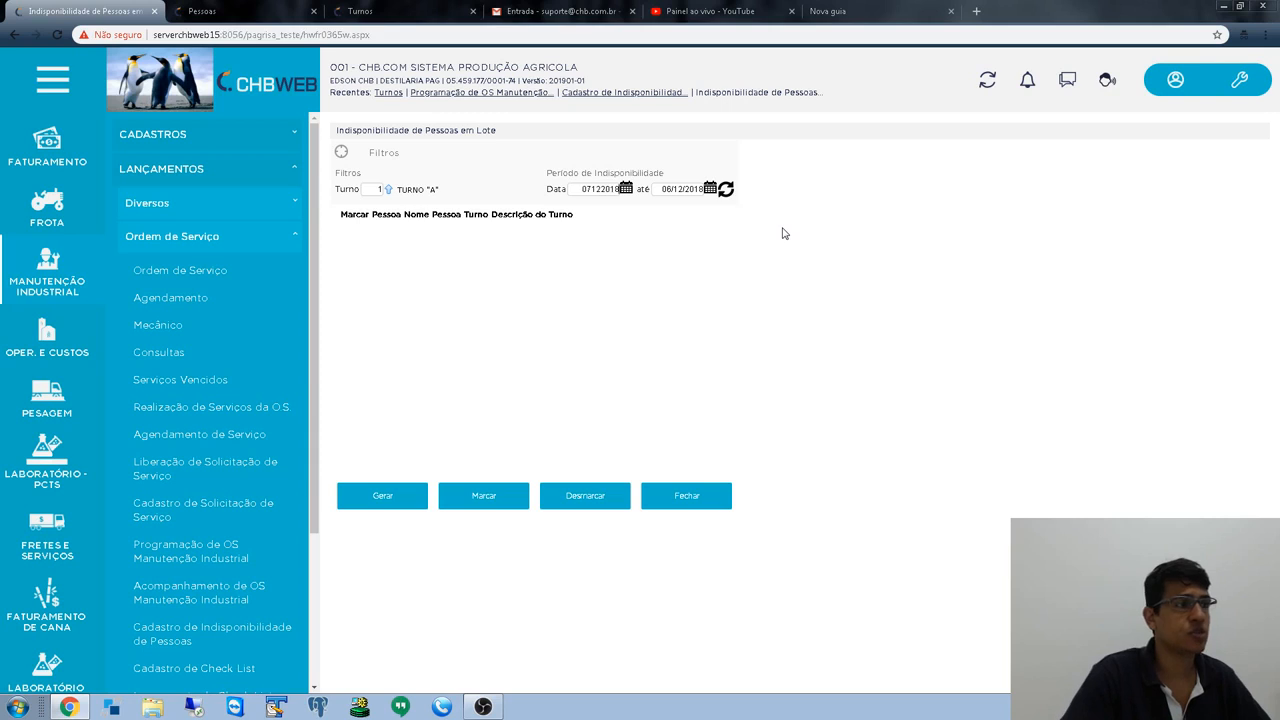
{"action": "key", "text": "Tab"}
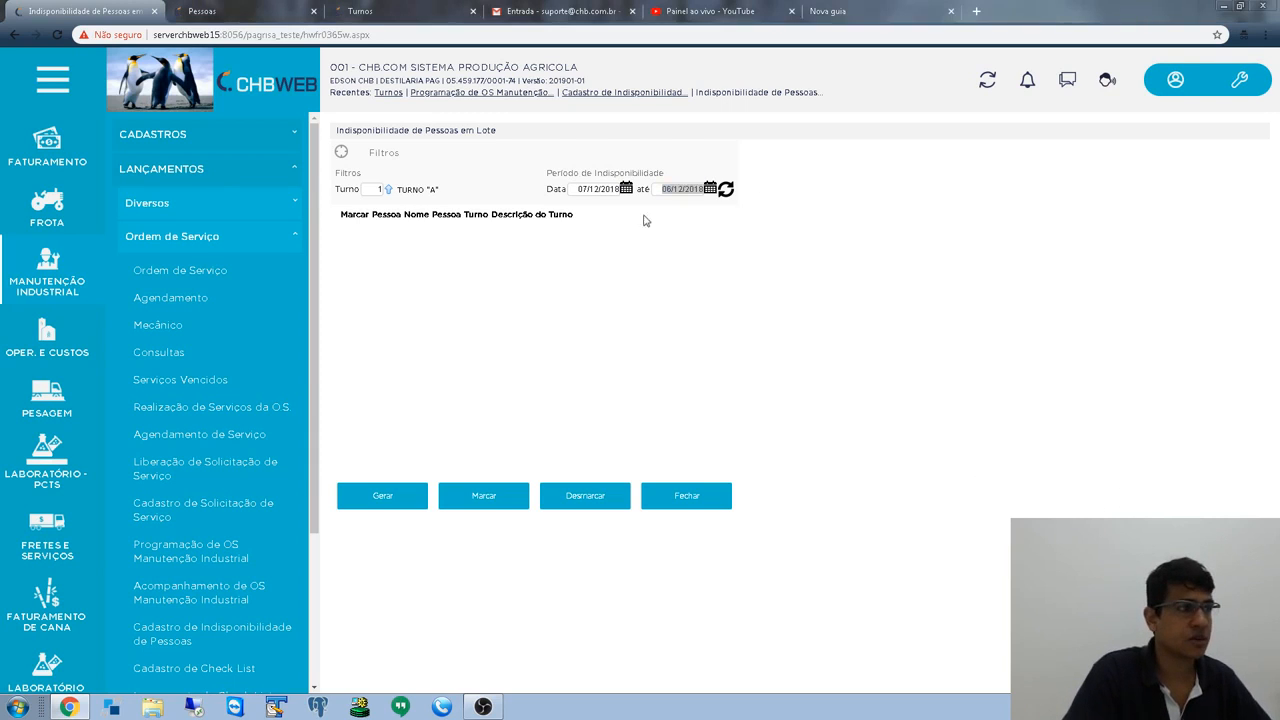
{"action": "left_click", "coordinate": [596, 188]}
{"action": "type", "text": "08122018"}
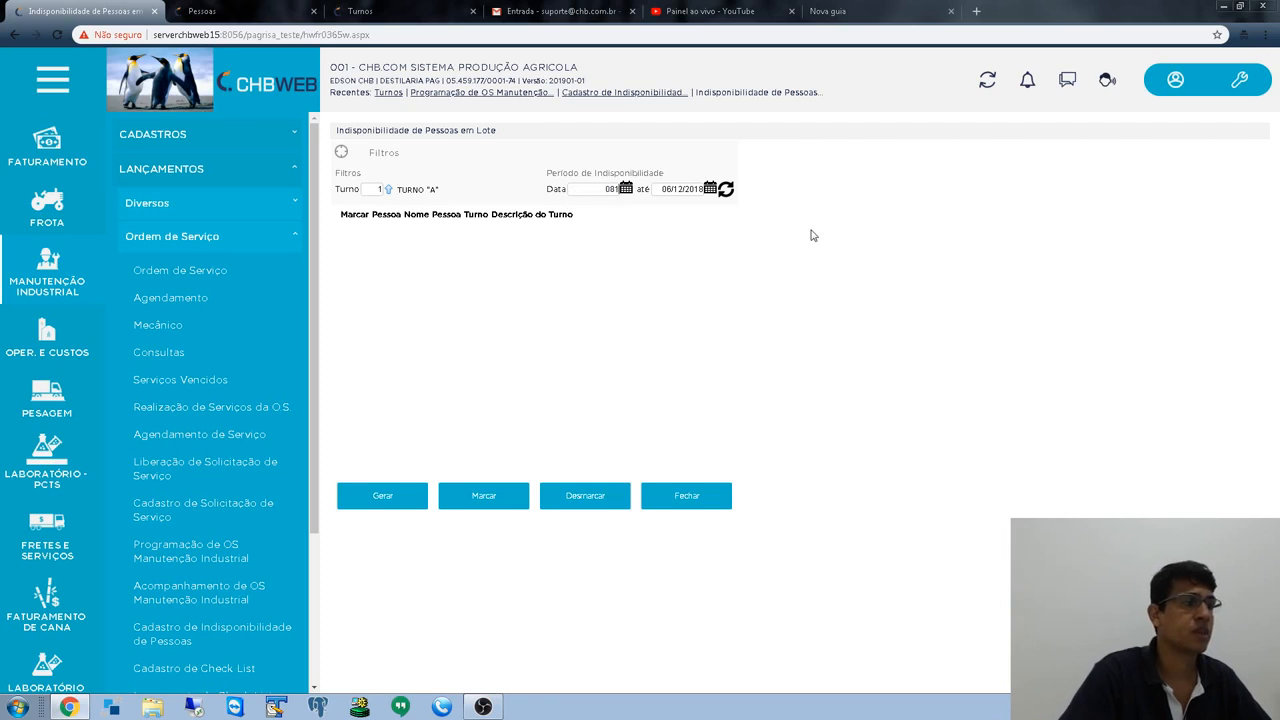
{"action": "key", "text": "Tab"}
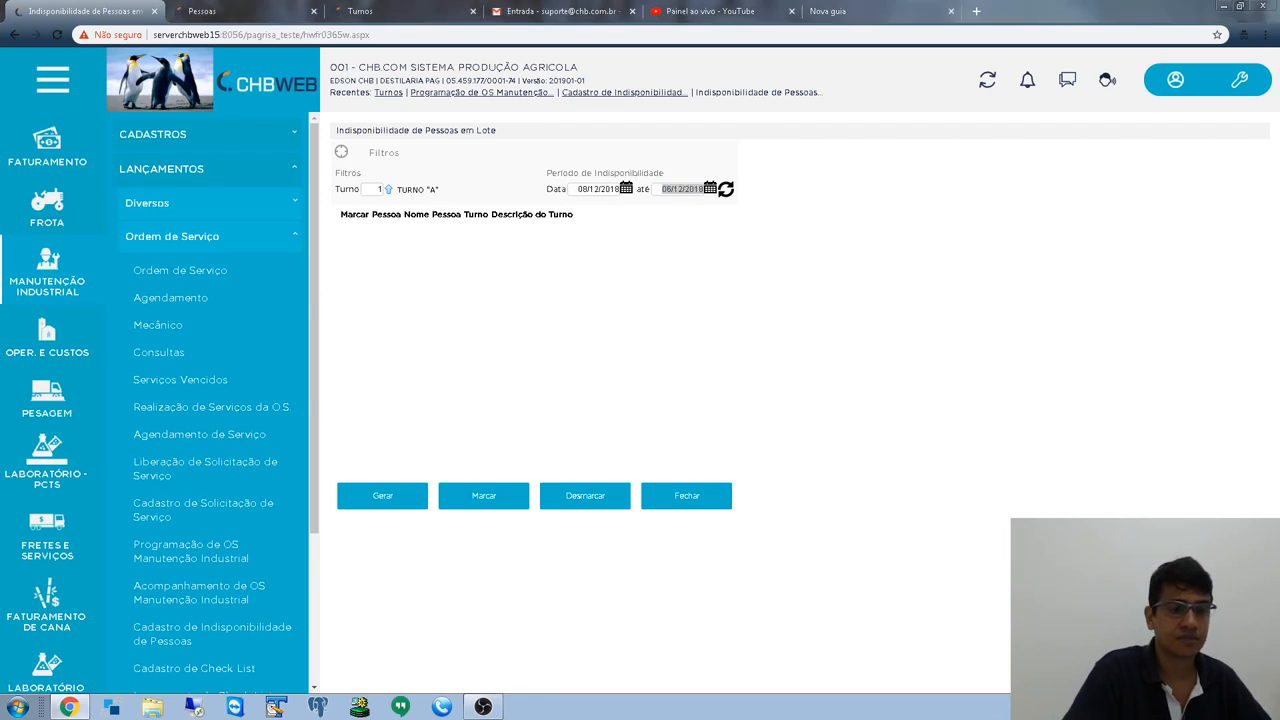
{"action": "left_click", "coordinate": [656, 184]}
{"action": "type", "text": "00"}
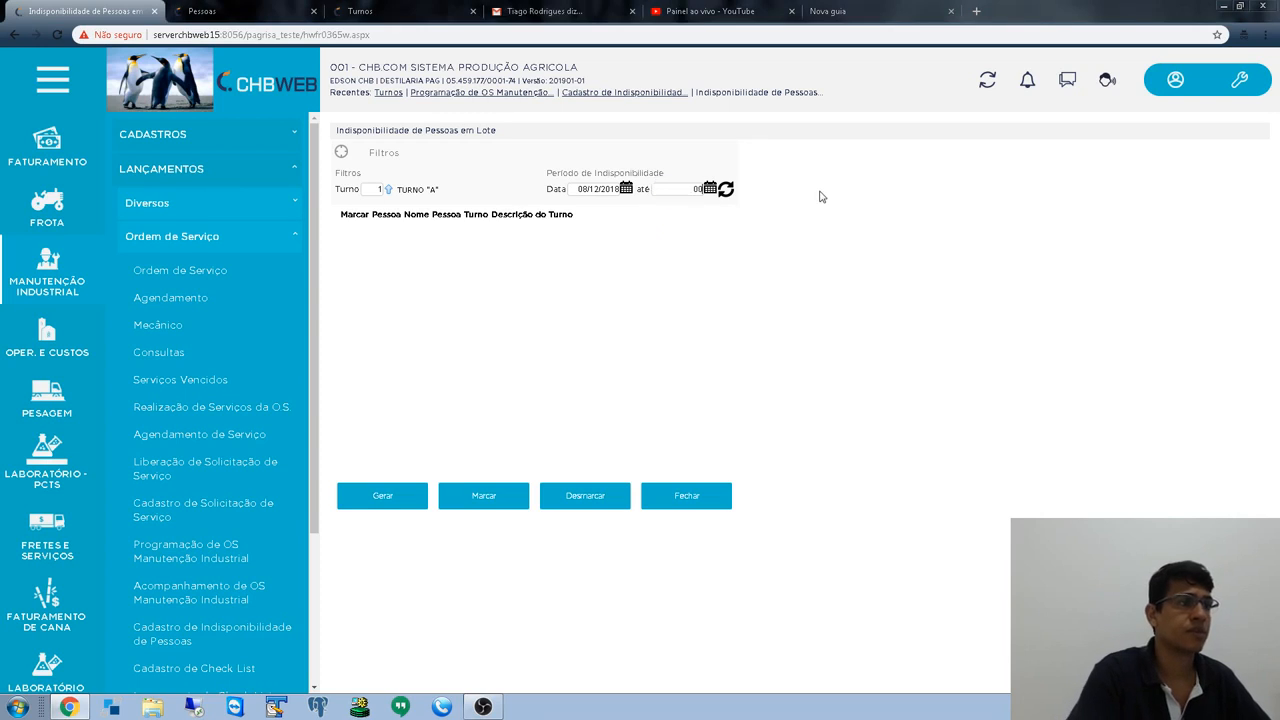
{"action": "type", "text": "/12/2018"}
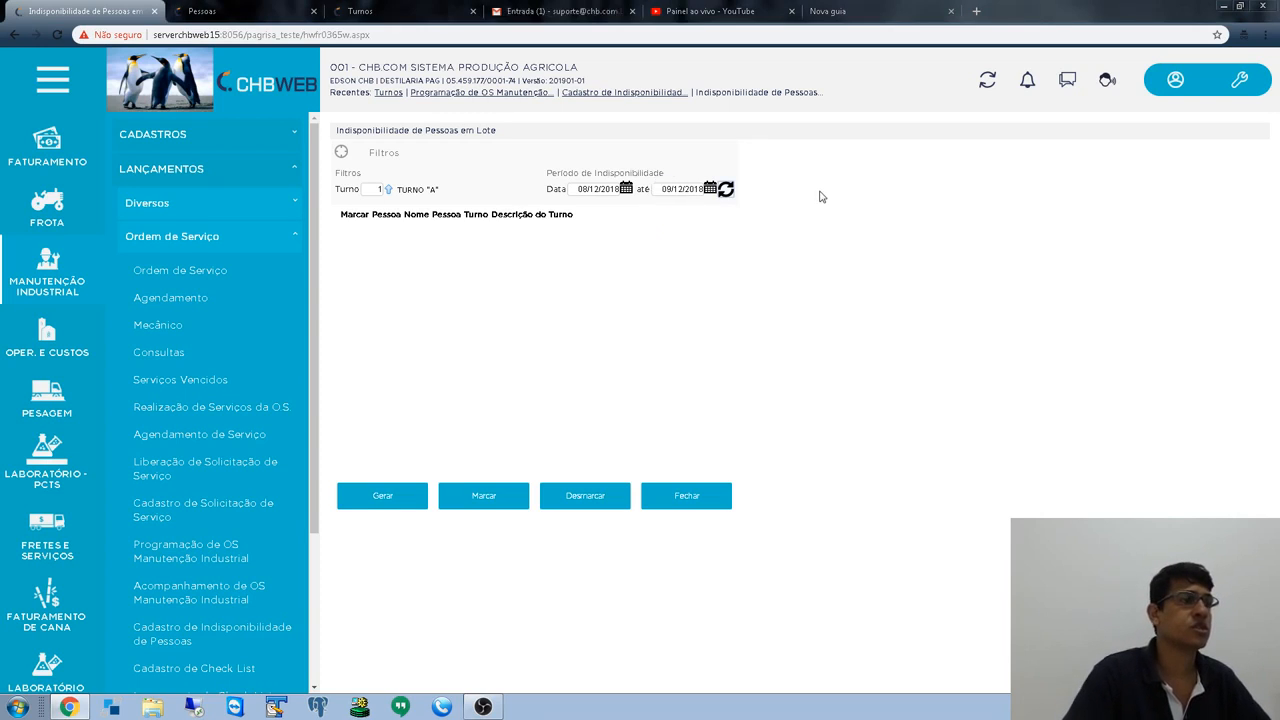
- List the four TURNO "A" people, mark them all, generate their unavailability and close
{"action": "left_click", "coordinate": [726, 189]}
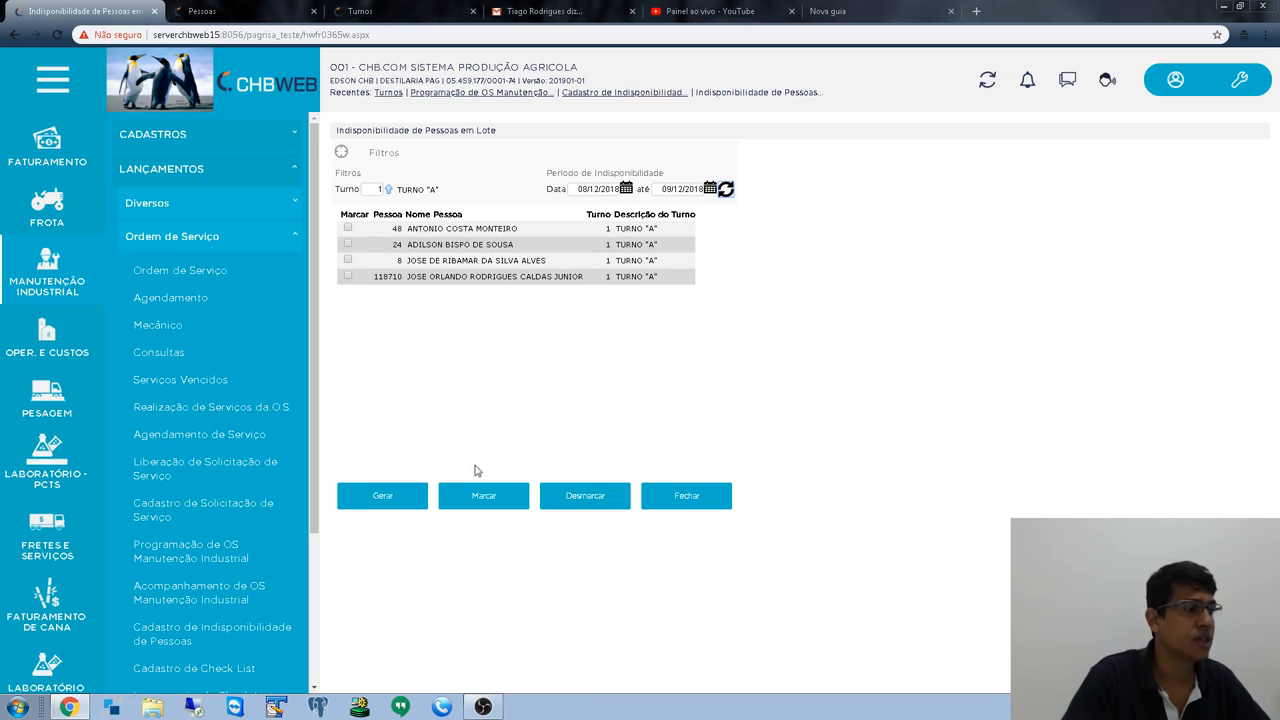
{"action": "left_click", "coordinate": [485, 494]}
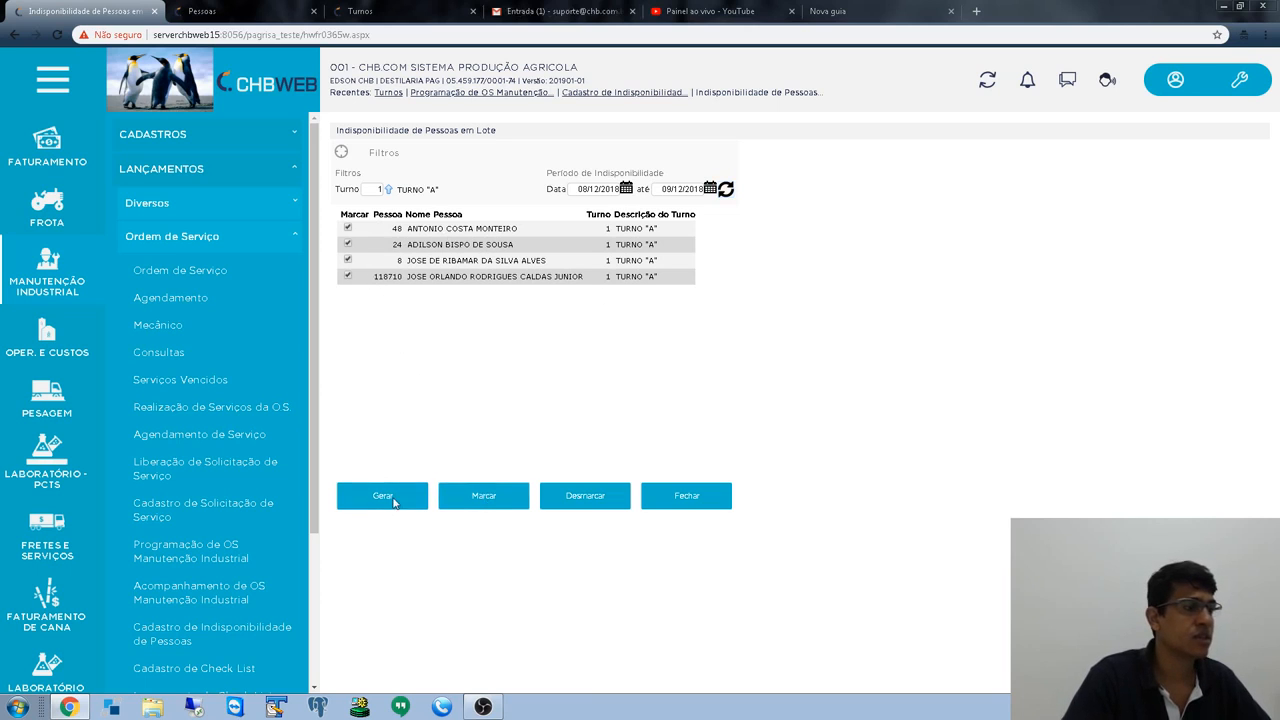
{"action": "left_click", "coordinate": [382, 494]}
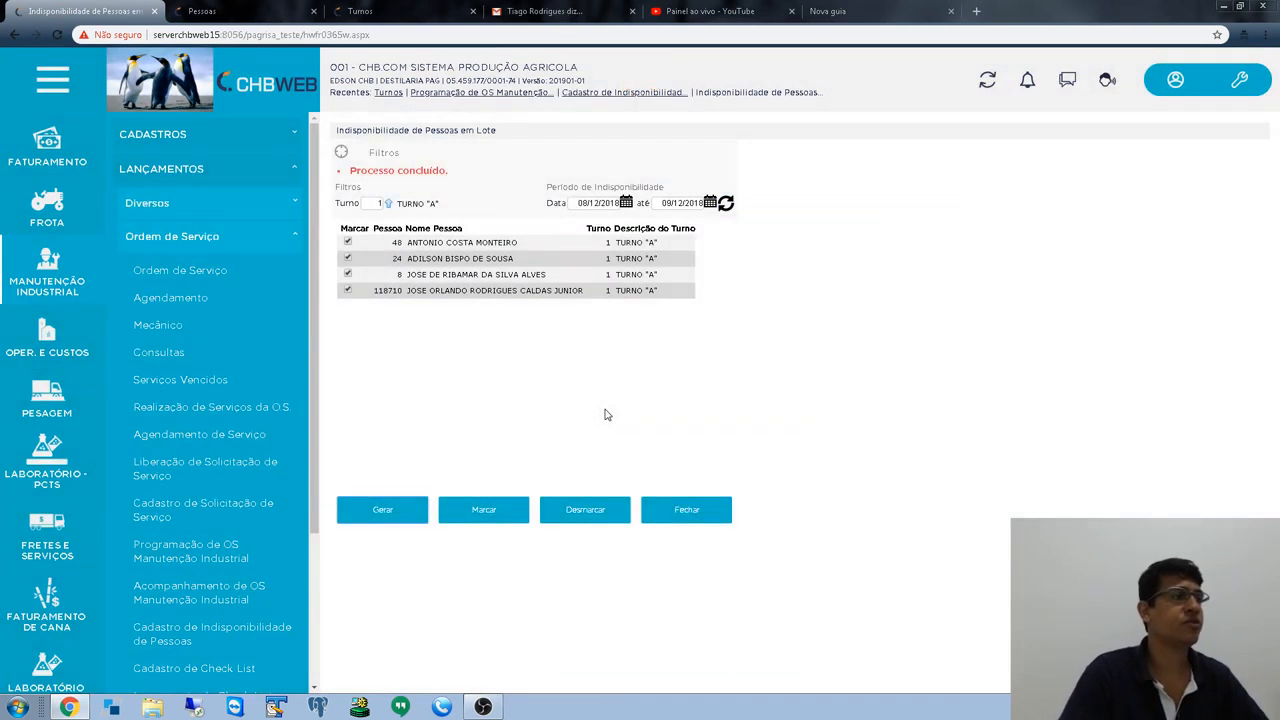
{"action": "left_click", "coordinate": [694, 506]}
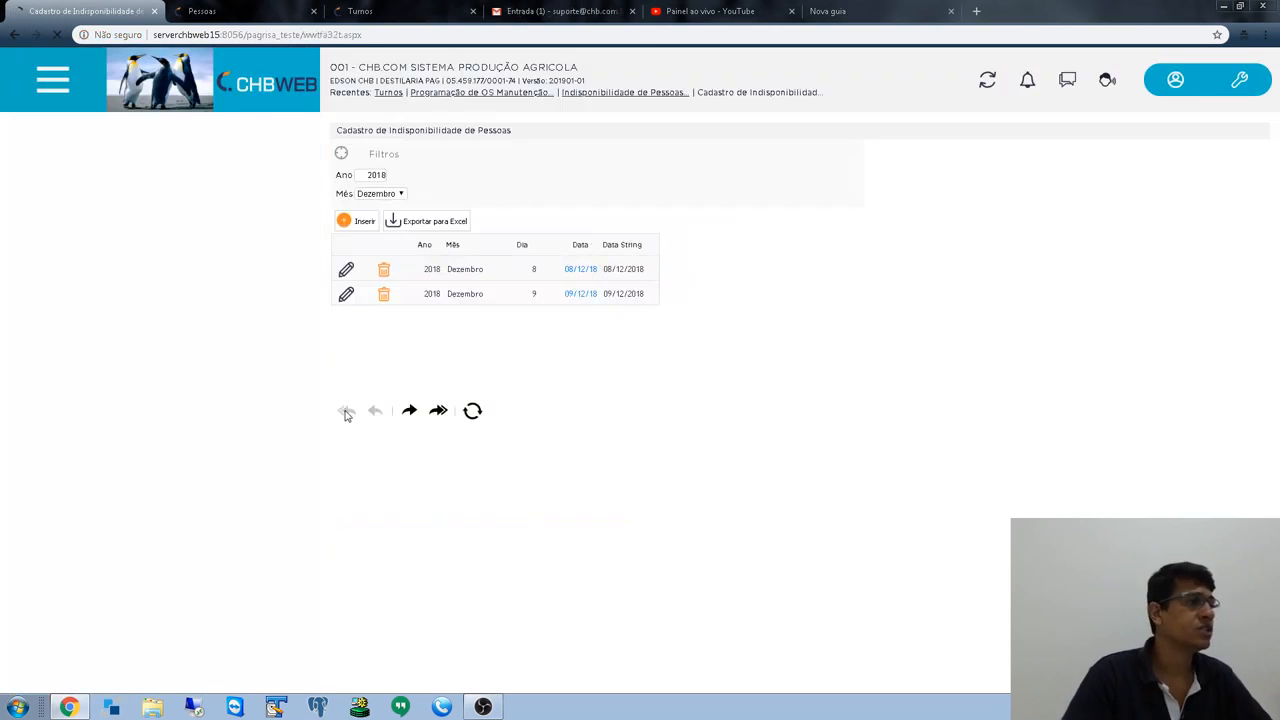
- Go to Lançamentos > Ordem de Serviço > Programação de OS Manutenção Industrial from the sidebar
{"action": "scroll", "coordinate": [43, 400], "scroll_direction": "down", "scroll_amount": 3}
{"action": "scroll", "coordinate": [43, 400], "scroll_direction": "up", "scroll_amount": 5}
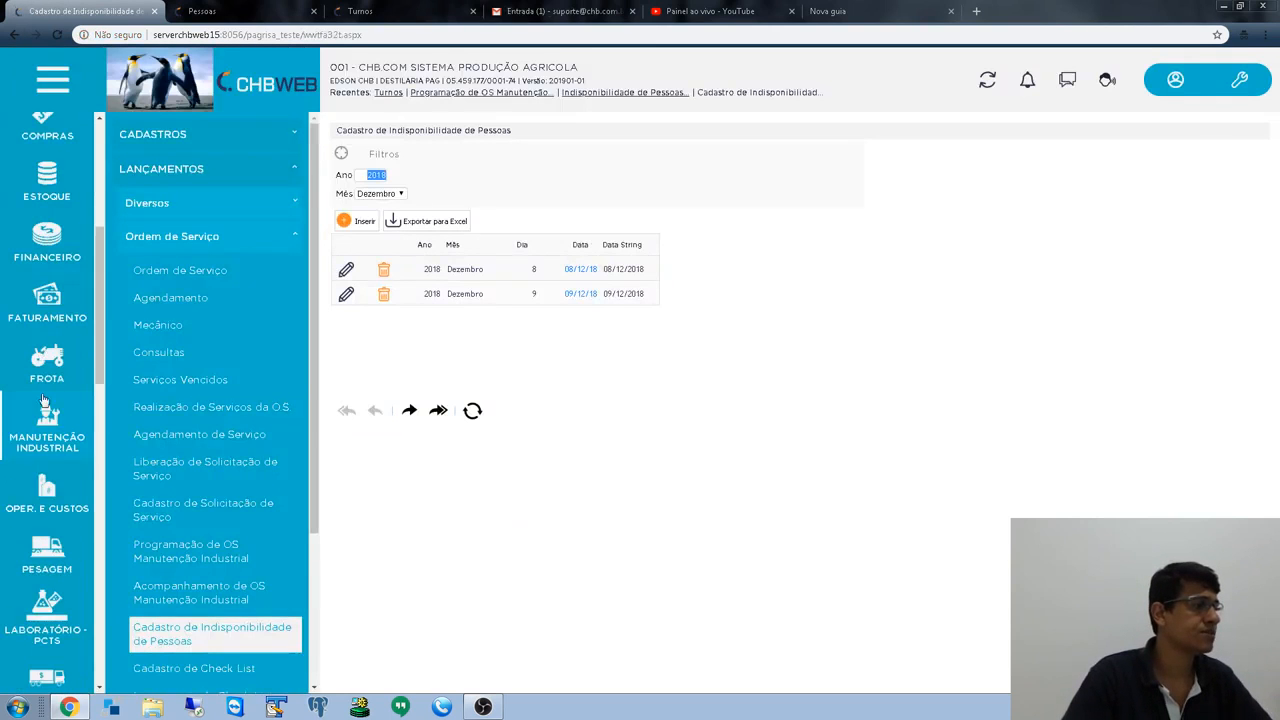
{"action": "left_click", "coordinate": [43, 400]}
{"action": "left_click", "coordinate": [196, 172]}
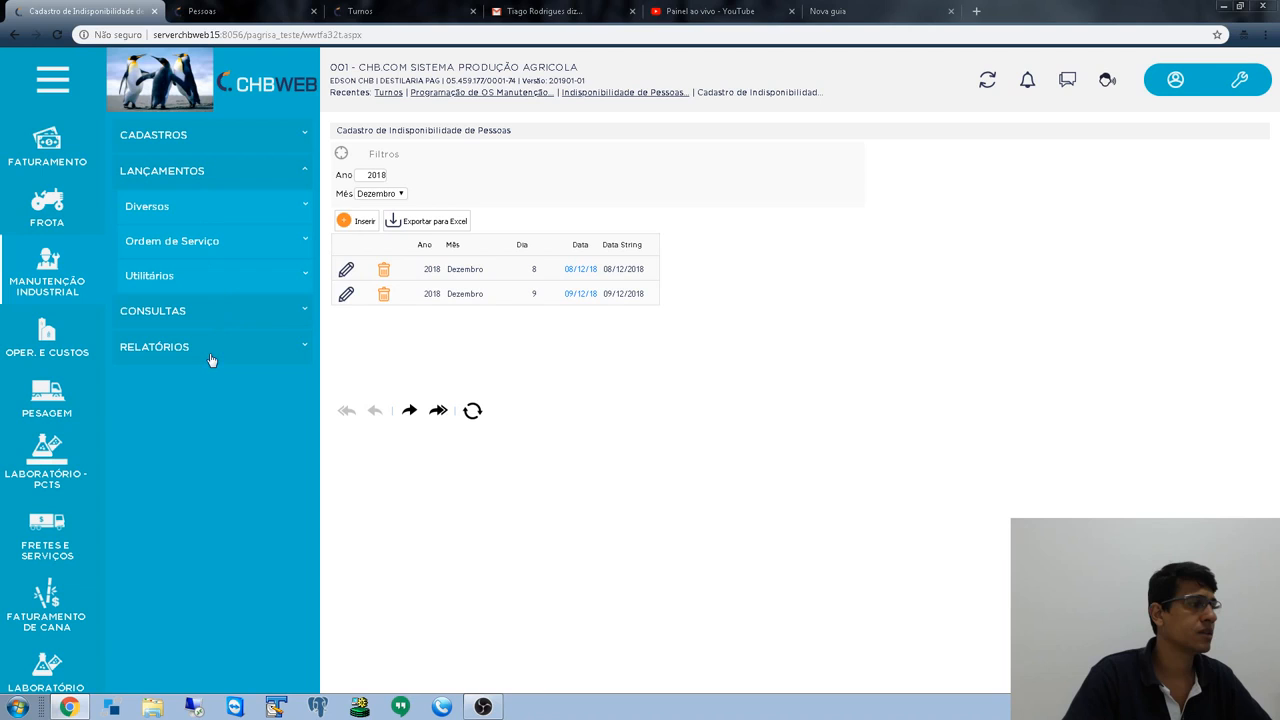
{"action": "left_click", "coordinate": [196, 246]}
{"action": "scroll", "coordinate": [195, 548], "scroll_direction": "down", "scroll_amount": 2}
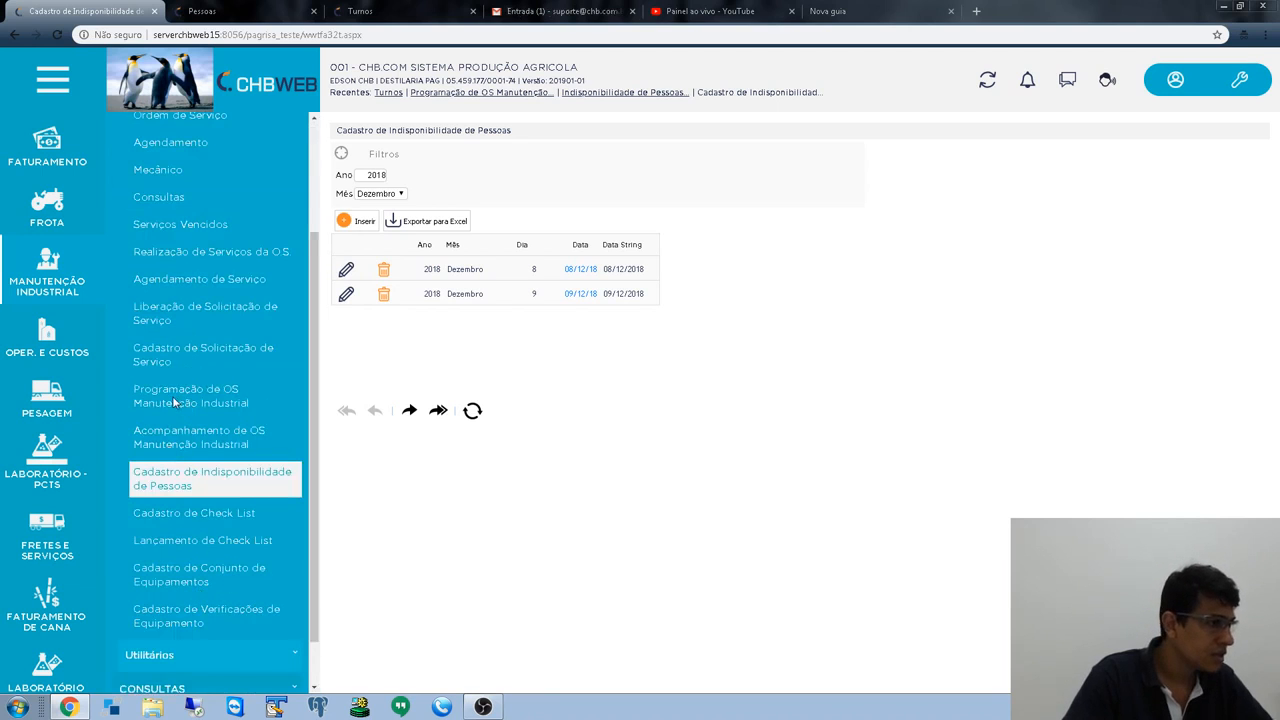
{"action": "left_click", "coordinate": [205, 400]}
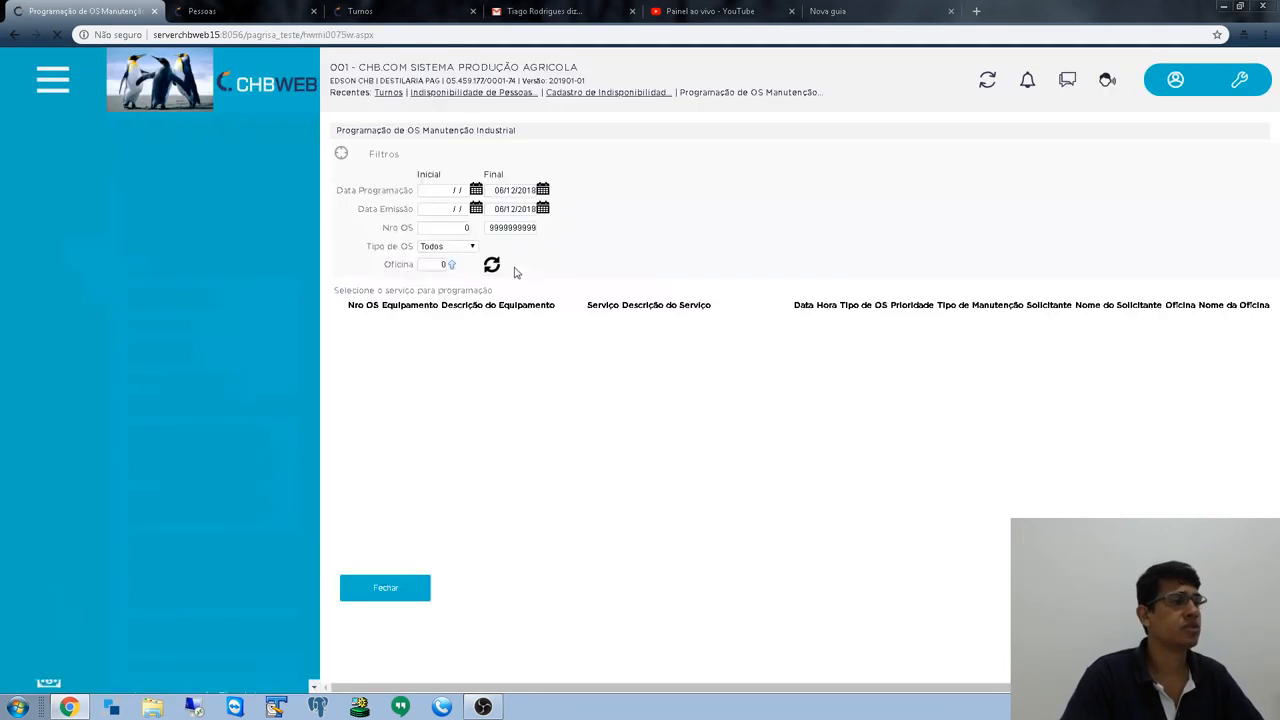
- Filter the scheduling list to emission date 06/12/2018 and OS number 36495
{"action": "left_click", "coordinate": [437, 208]}
{"action": "type", "text": "06/"}
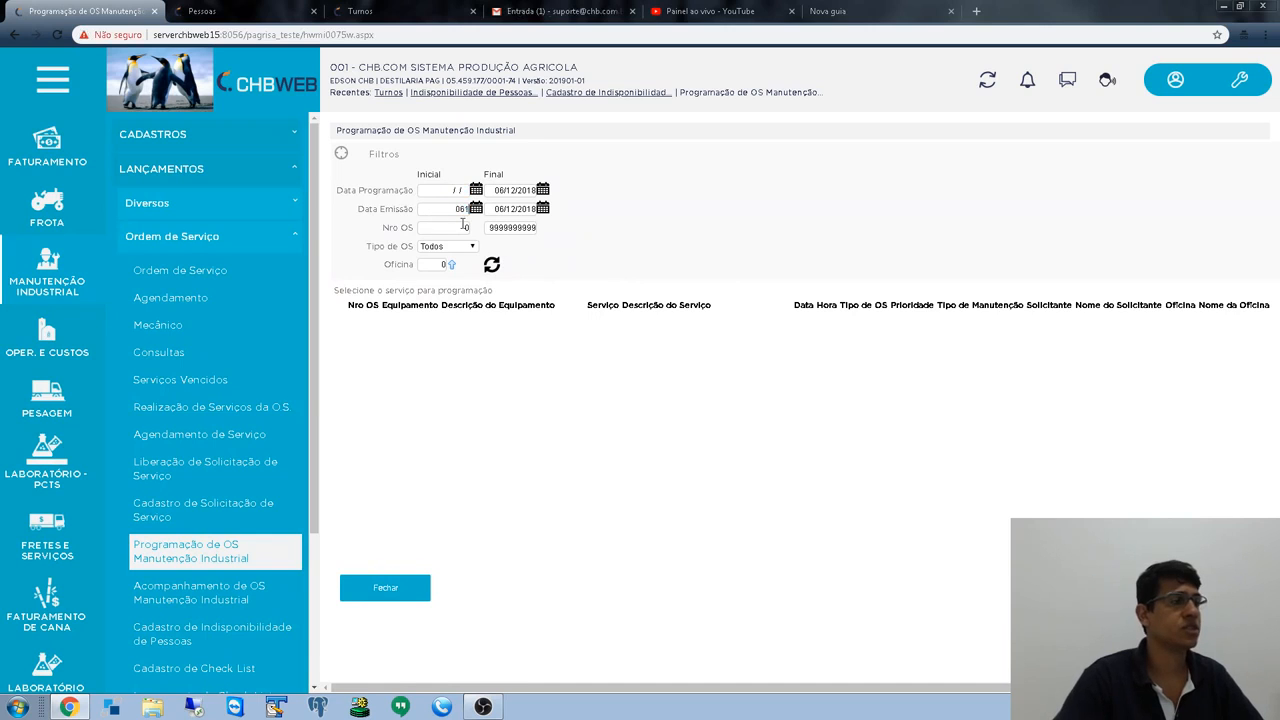
{"action": "type", "text": "12/2018"}
{"action": "key", "text": "Tab"}
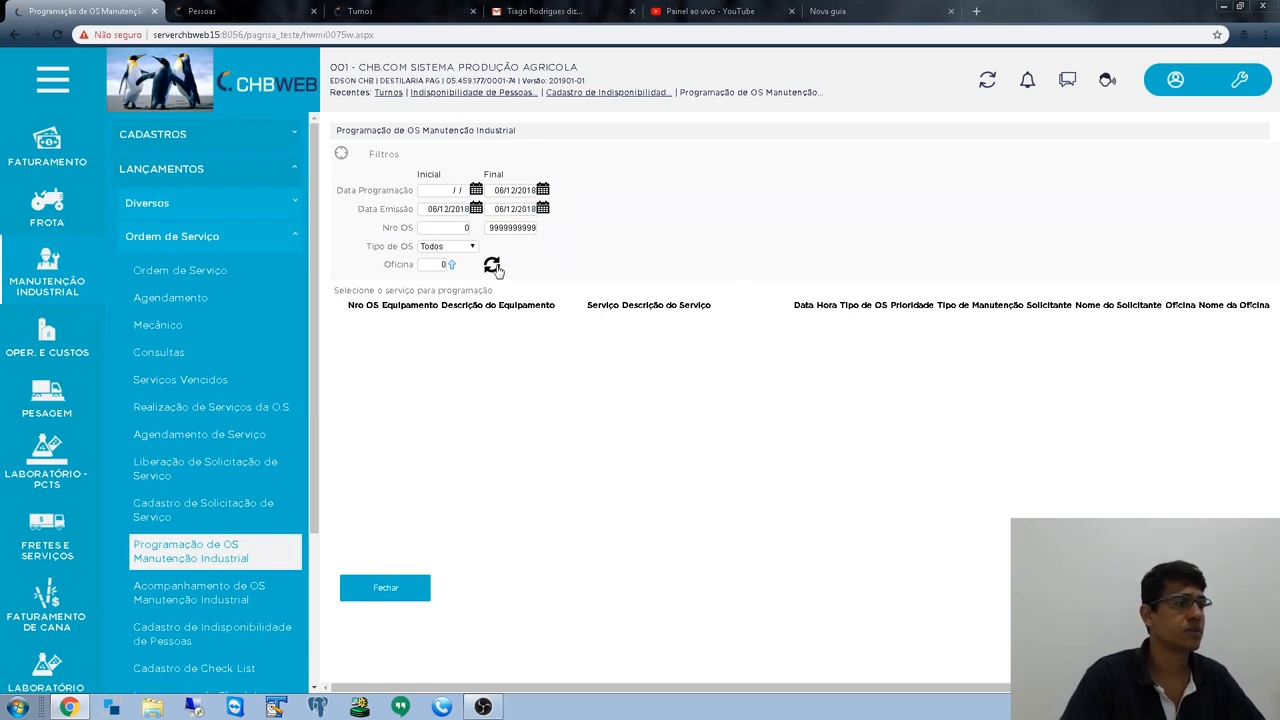
{"action": "left_click", "coordinate": [491, 264]}
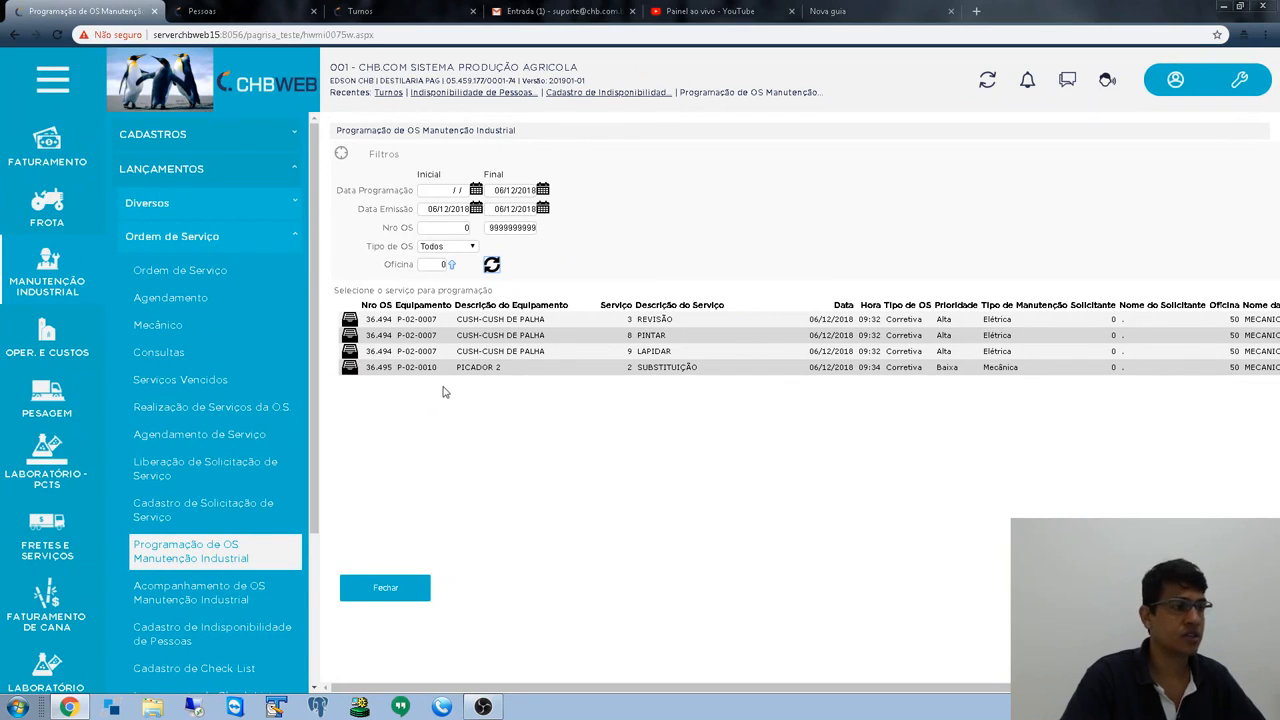
{"action": "double_click", "coordinate": [378, 368]}
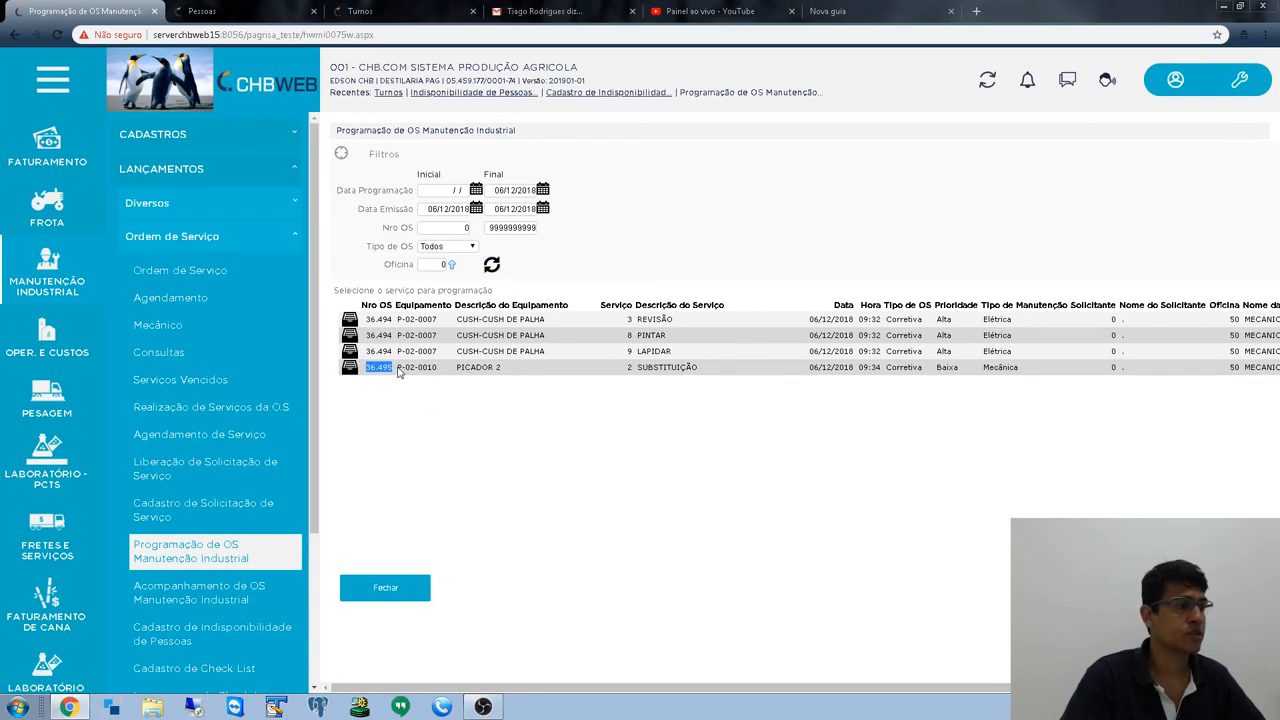
{"action": "left_click_drag", "start_coordinate": [449, 227], "coordinate": [706, 231]}
{"action": "type", "text": "3649"}
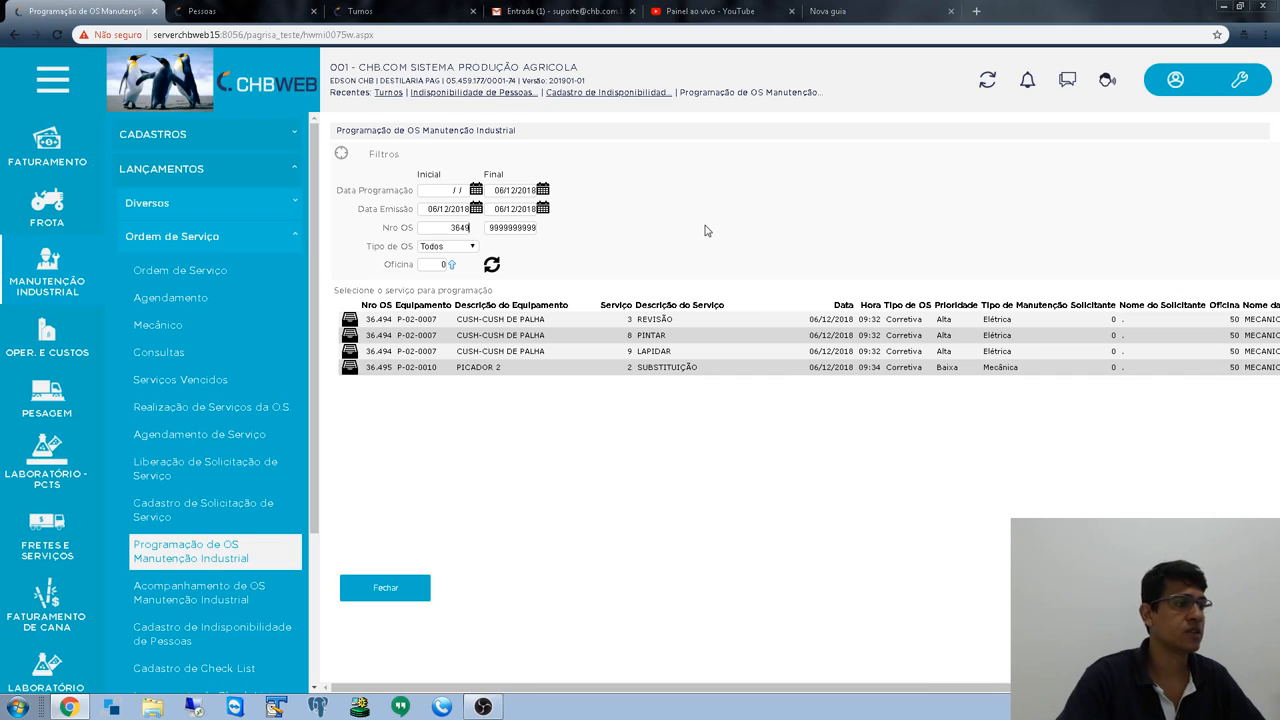
{"action": "type", "text": "5"}
{"action": "key", "text": "Tab"}
{"action": "type", "text": "36495"}
{"action": "key", "text": "Tab"}
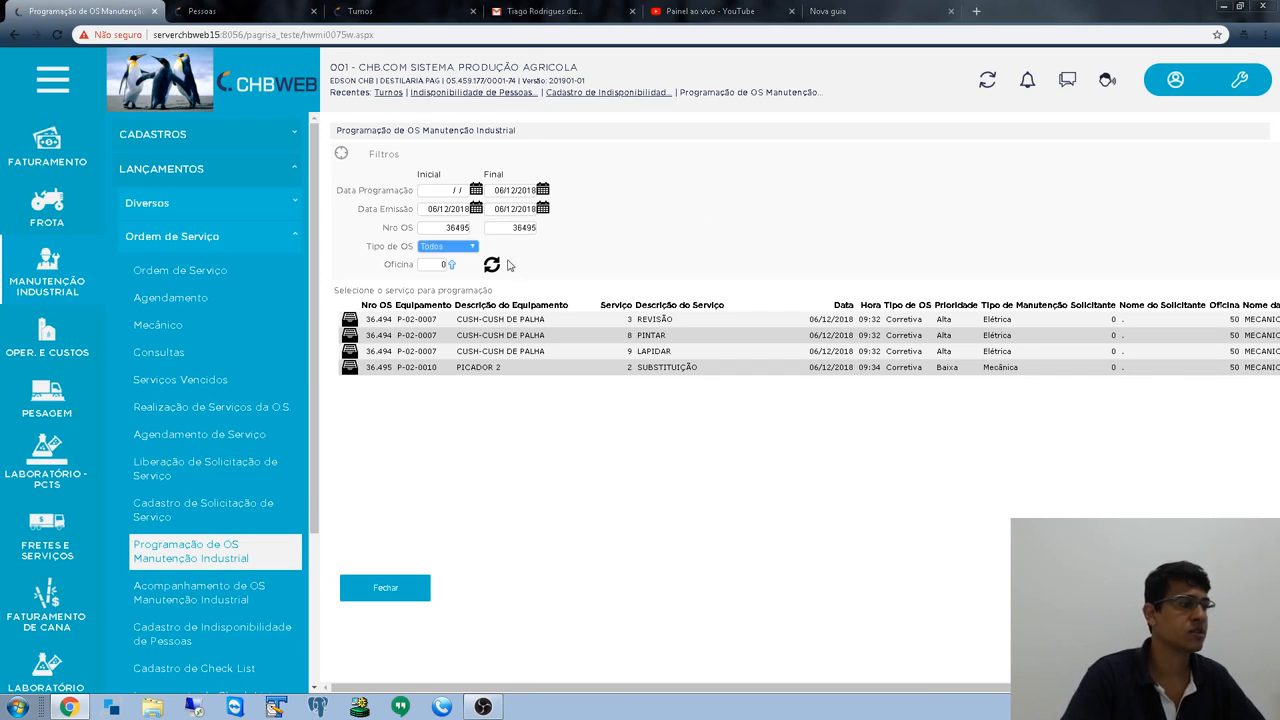
{"action": "left_click", "coordinate": [494, 266]}
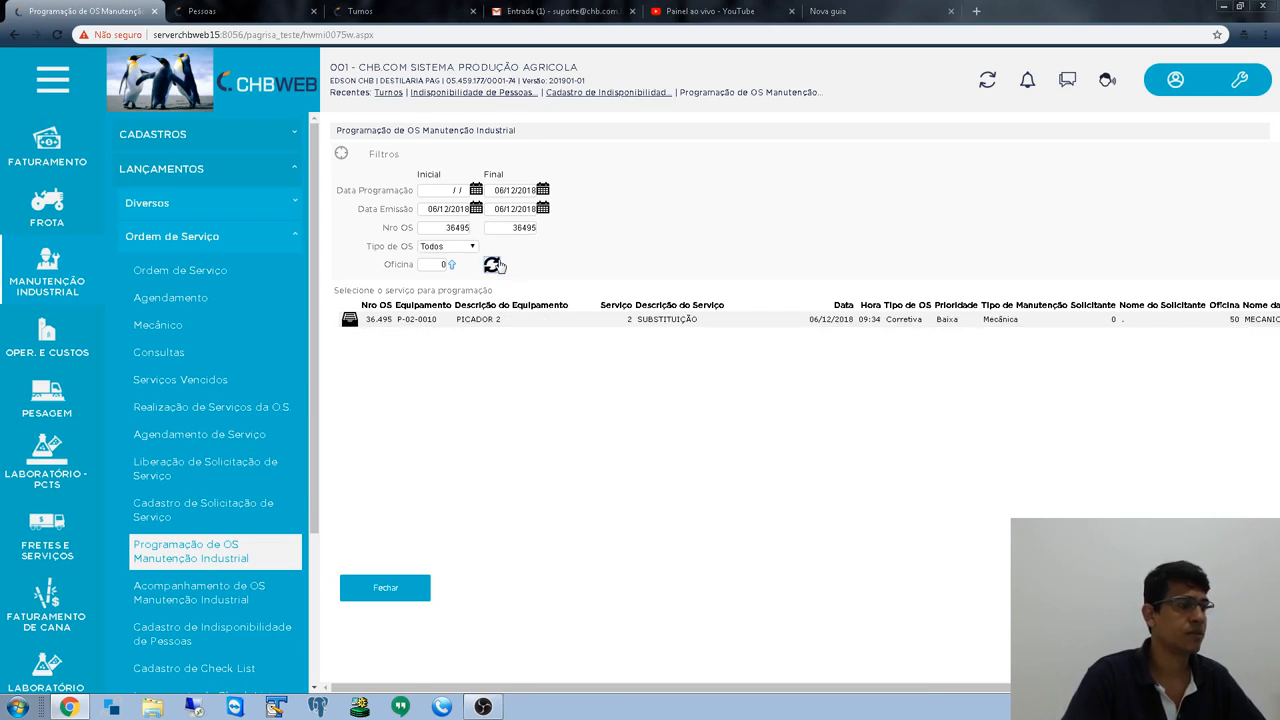
- Pick the PICADOR 2 OS, shift TURNO "A" and mechanic number 8
{"action": "left_click", "coordinate": [349, 319]}
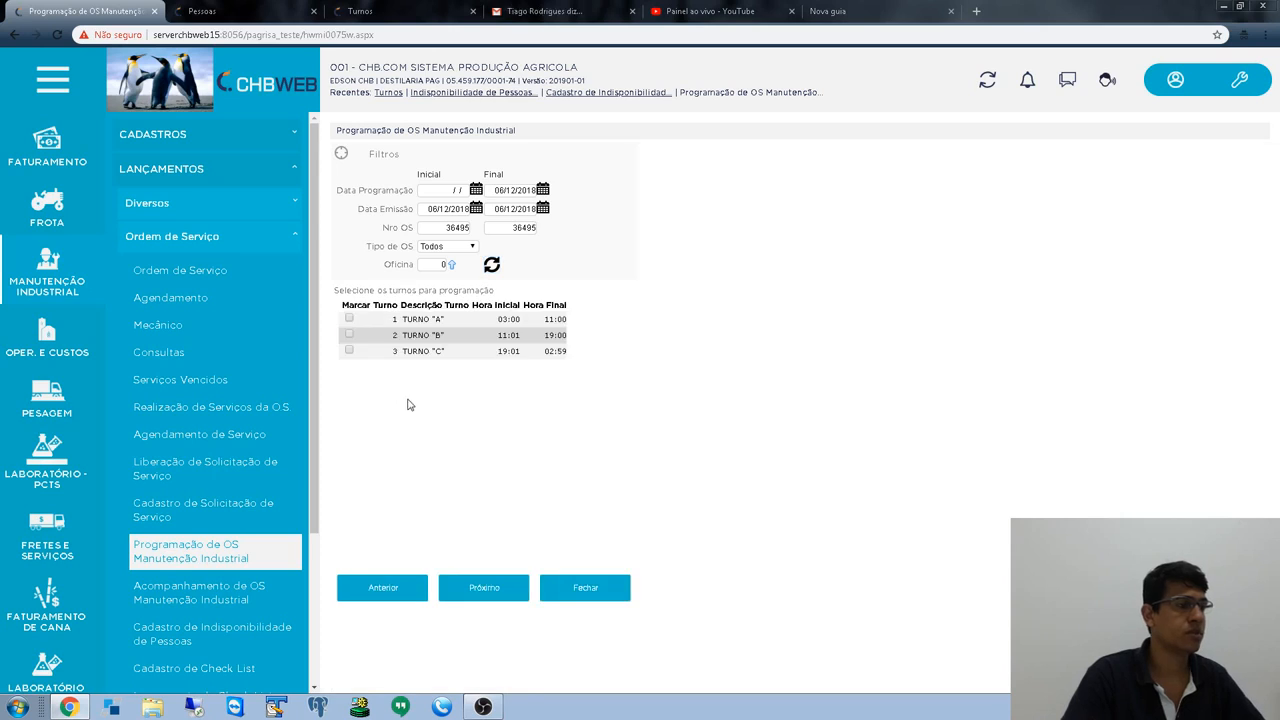
{"action": "left_click", "coordinate": [349, 319]}
{"action": "left_click", "coordinate": [484, 588]}
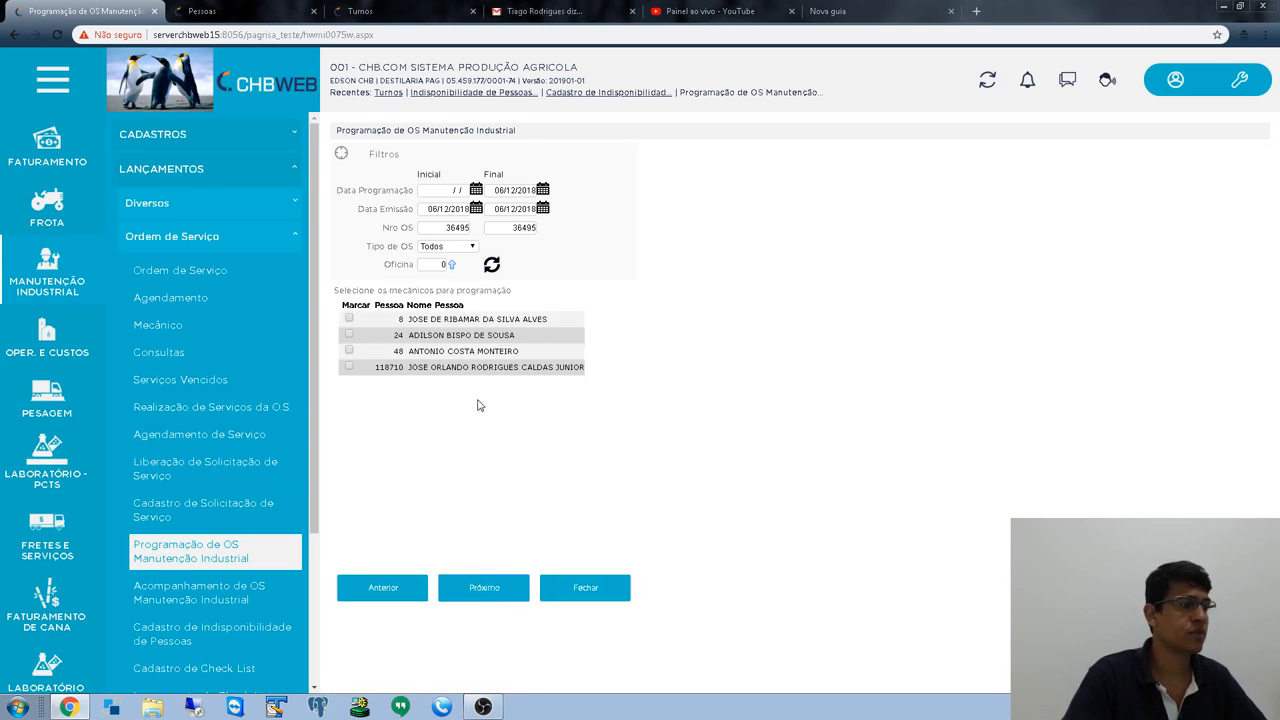
{"action": "left_click", "coordinate": [349, 319]}
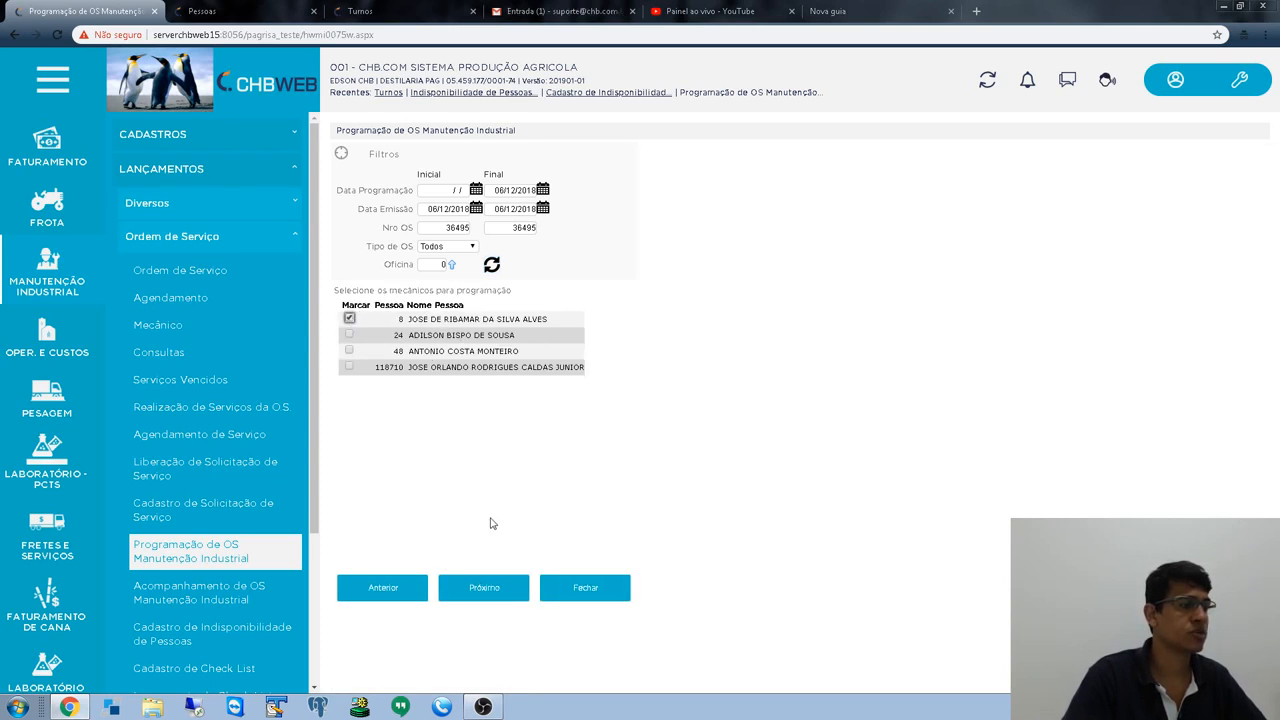
{"action": "left_click", "coordinate": [484, 588]}
- Enter Data Programação 07/12/2018 and 36:00 hours, giving a predicted end of 13/12/2018
{"action": "left_click", "coordinate": [481, 304]}
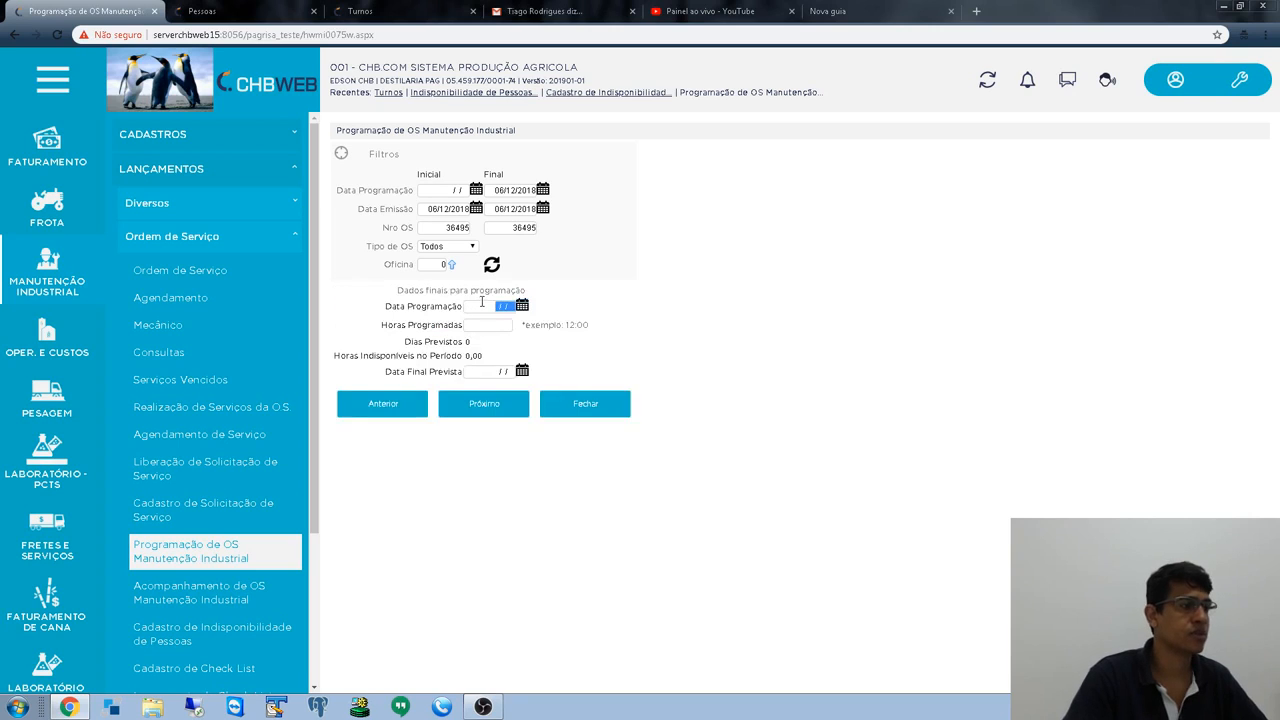
{"action": "type", "text": "071"}
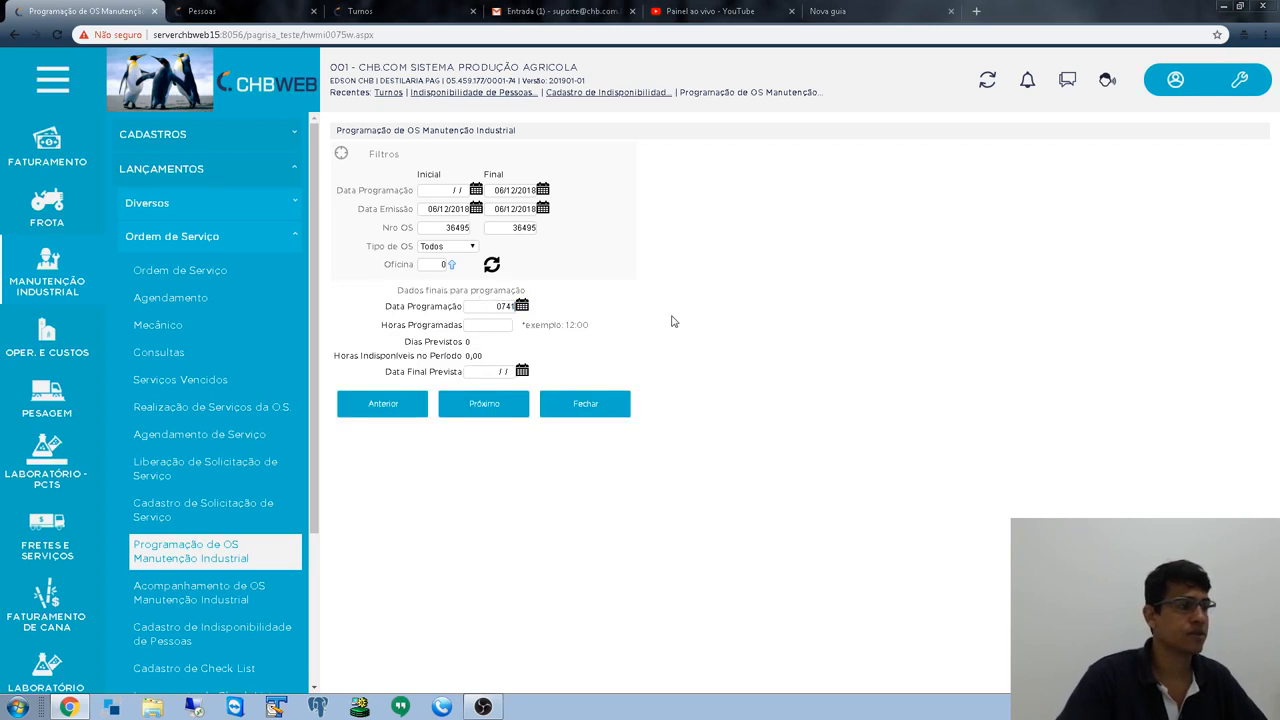
{"action": "type", "text": "22018"}
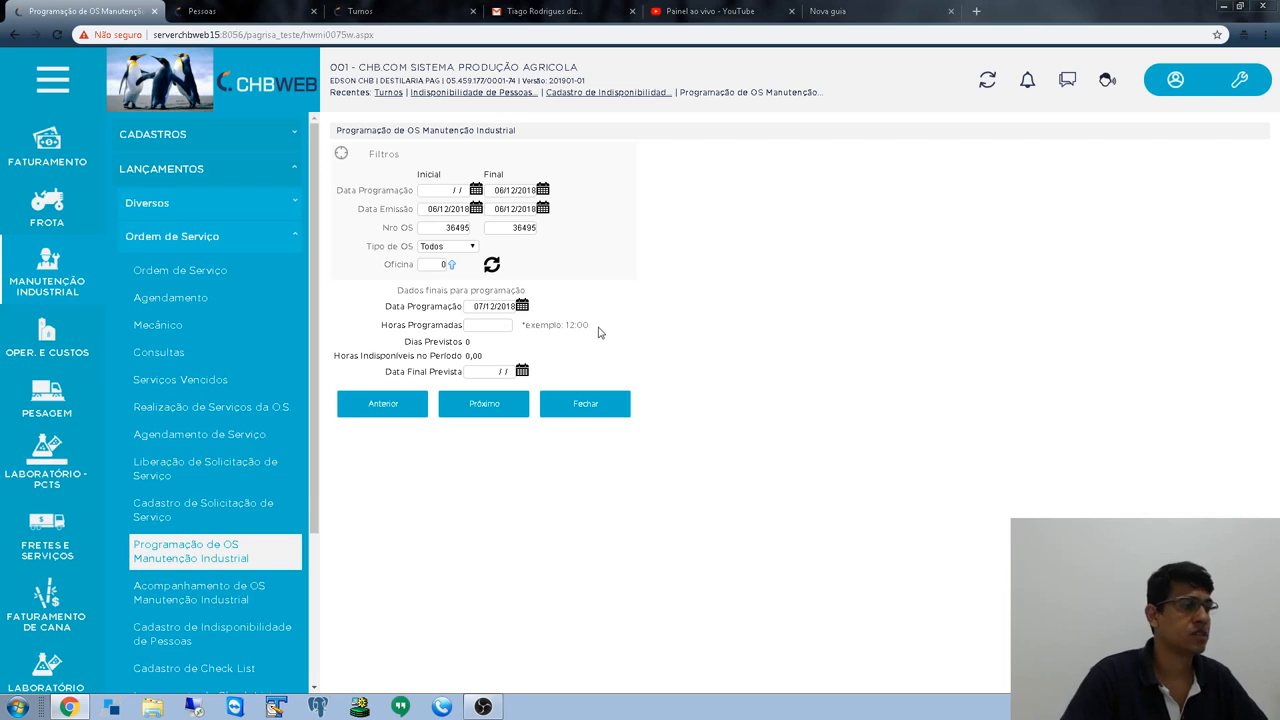
{"action": "type", "text": "36"}
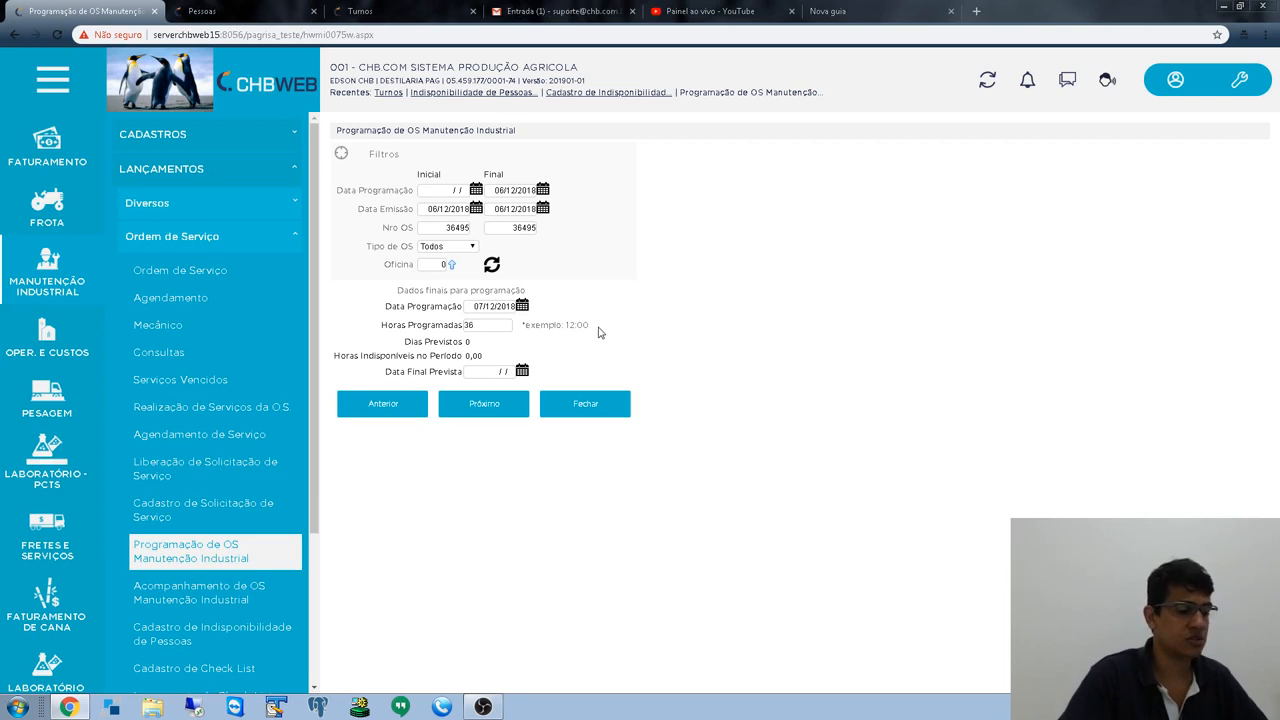
{"action": "type", "text": "00"}
{"action": "key", "text": "Tab"}
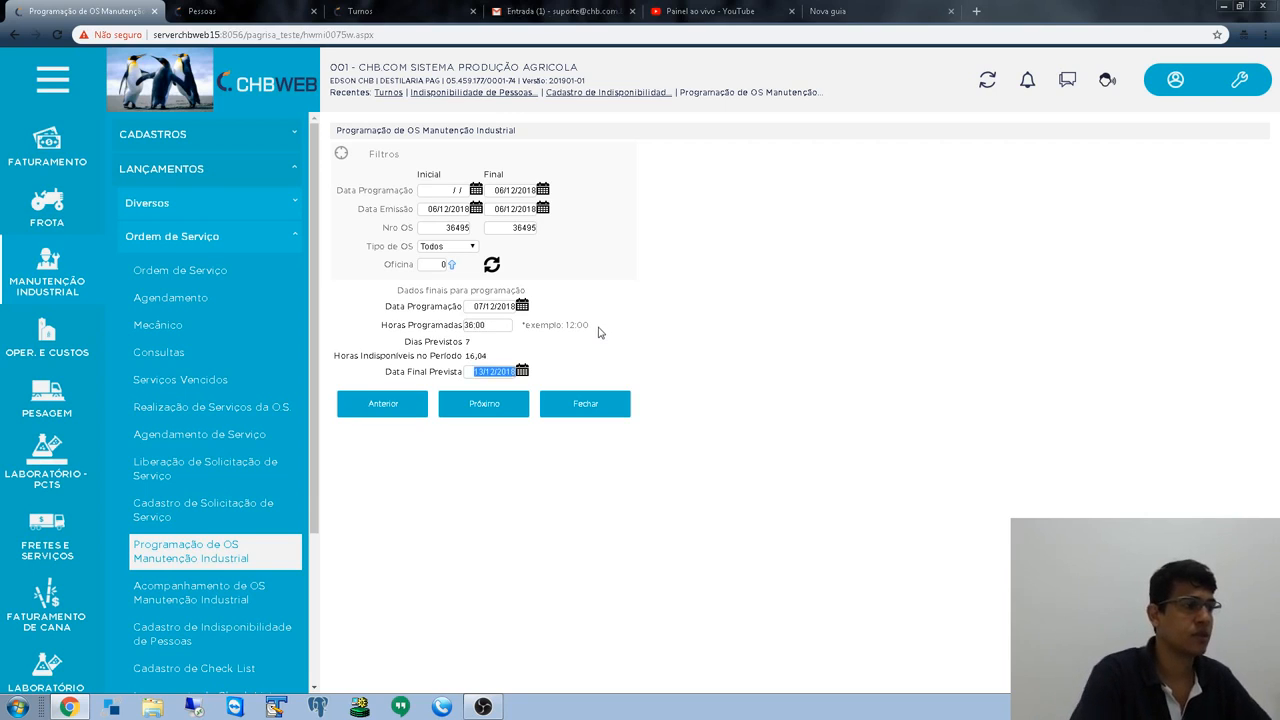
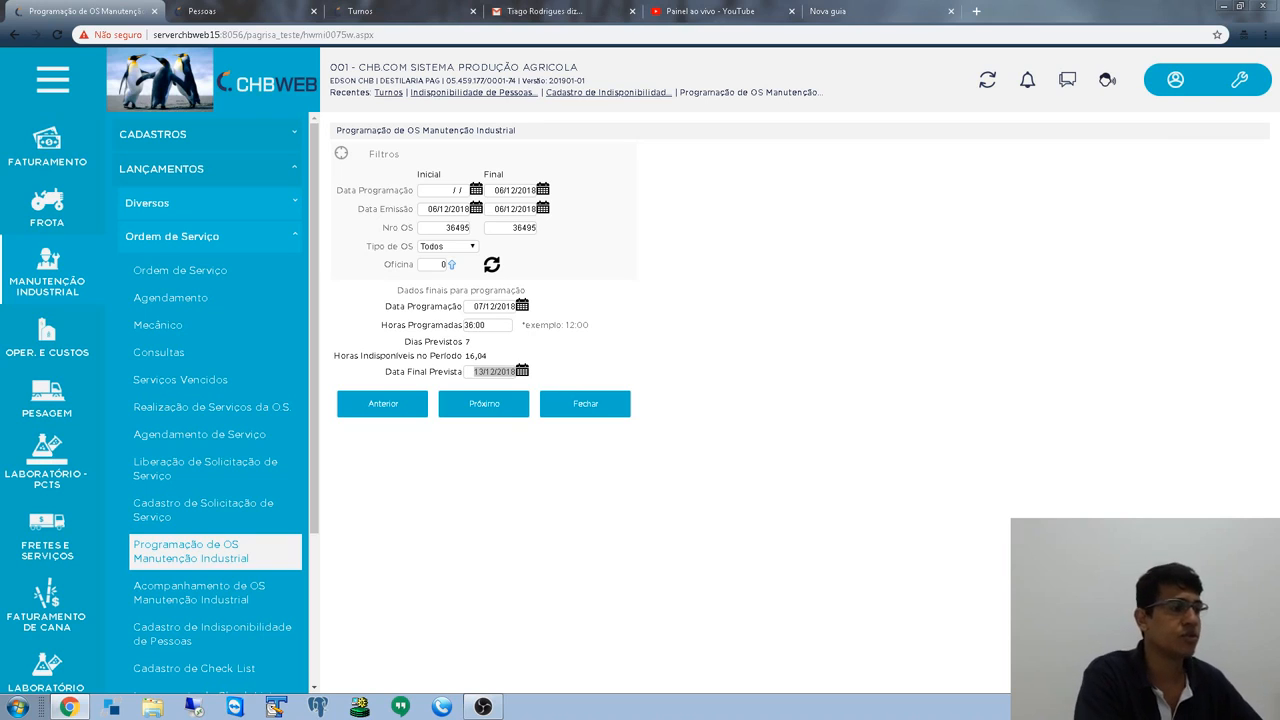
- Open Dados da Empresa - MI from Manutenção Industrial > Cadastros > Gerais in a new tab and view it
{"action": "left_click", "coordinate": [52, 277]}
{"action": "left_click", "coordinate": [214, 145]}
{"action": "left_click", "coordinate": [192, 178]}
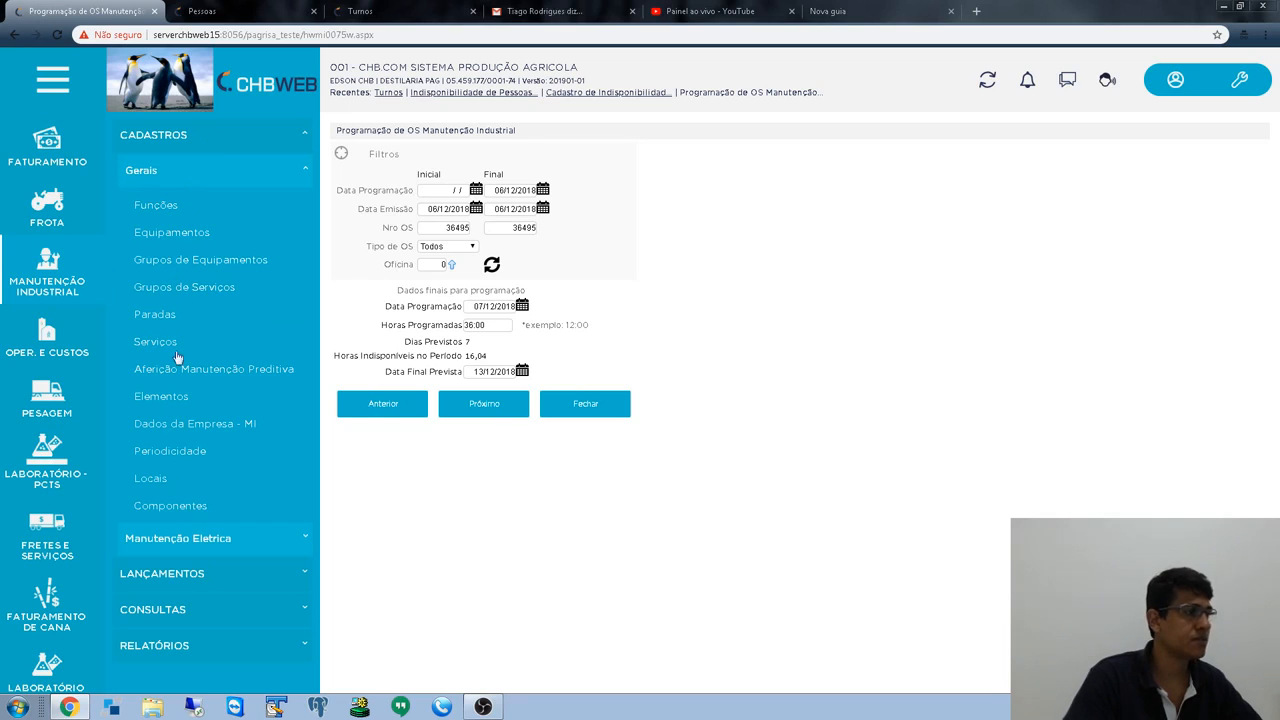
{"action": "right_click", "coordinate": [180, 427]}
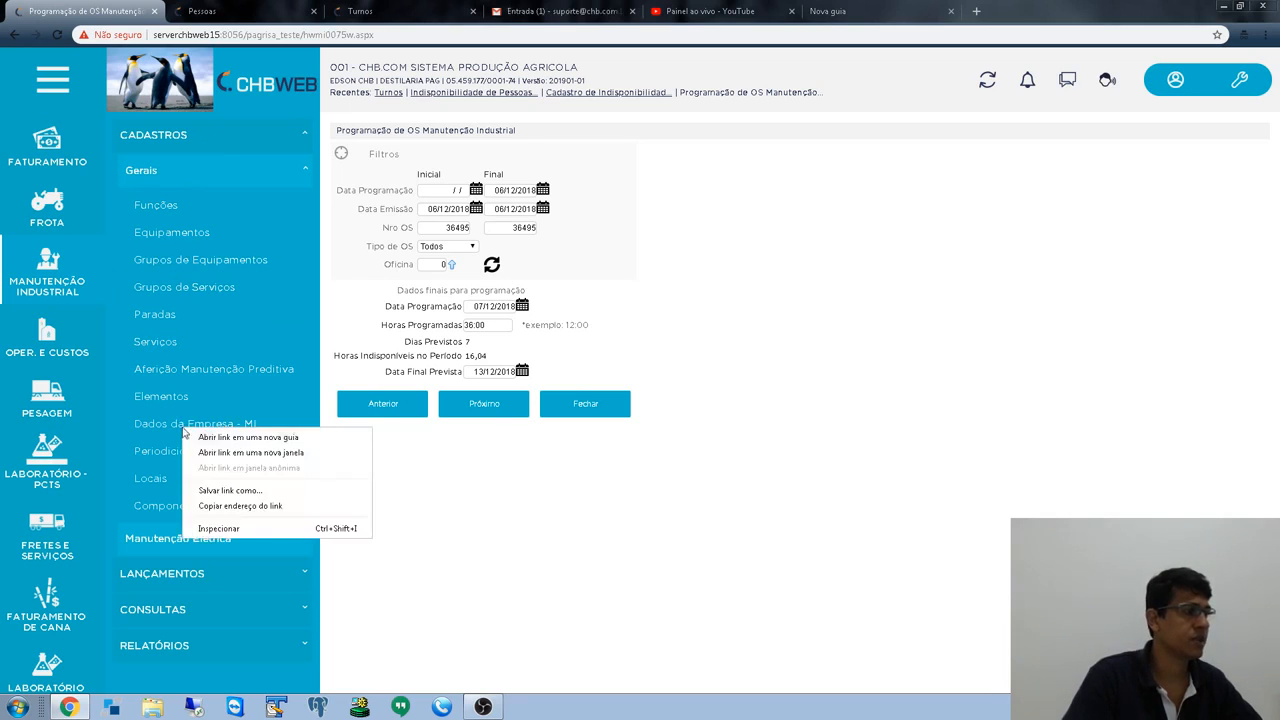
{"action": "left_click", "coordinate": [215, 440]}
{"action": "left_click", "coordinate": [225, 10]}
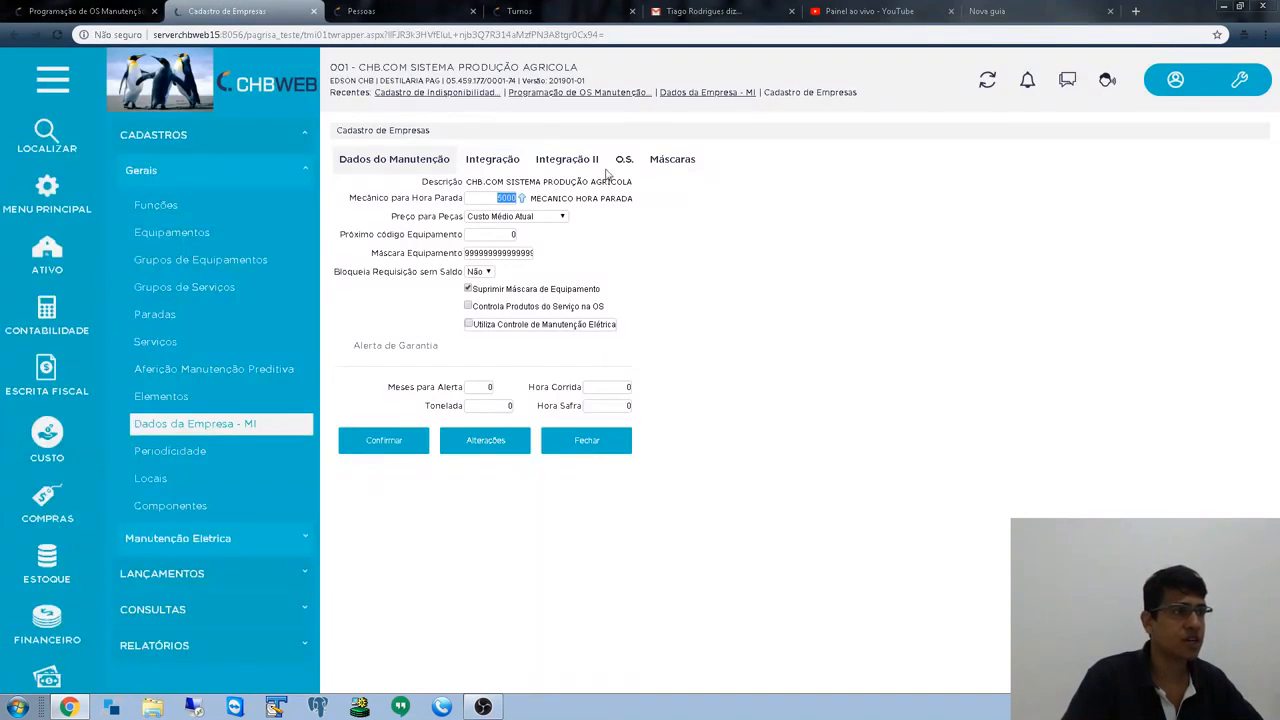
- Review the company's O.S. settings and enable Utiliza Módulos da Folha e Ponto, then return to Programação de OS
{"action": "left_click", "coordinate": [624, 161]}
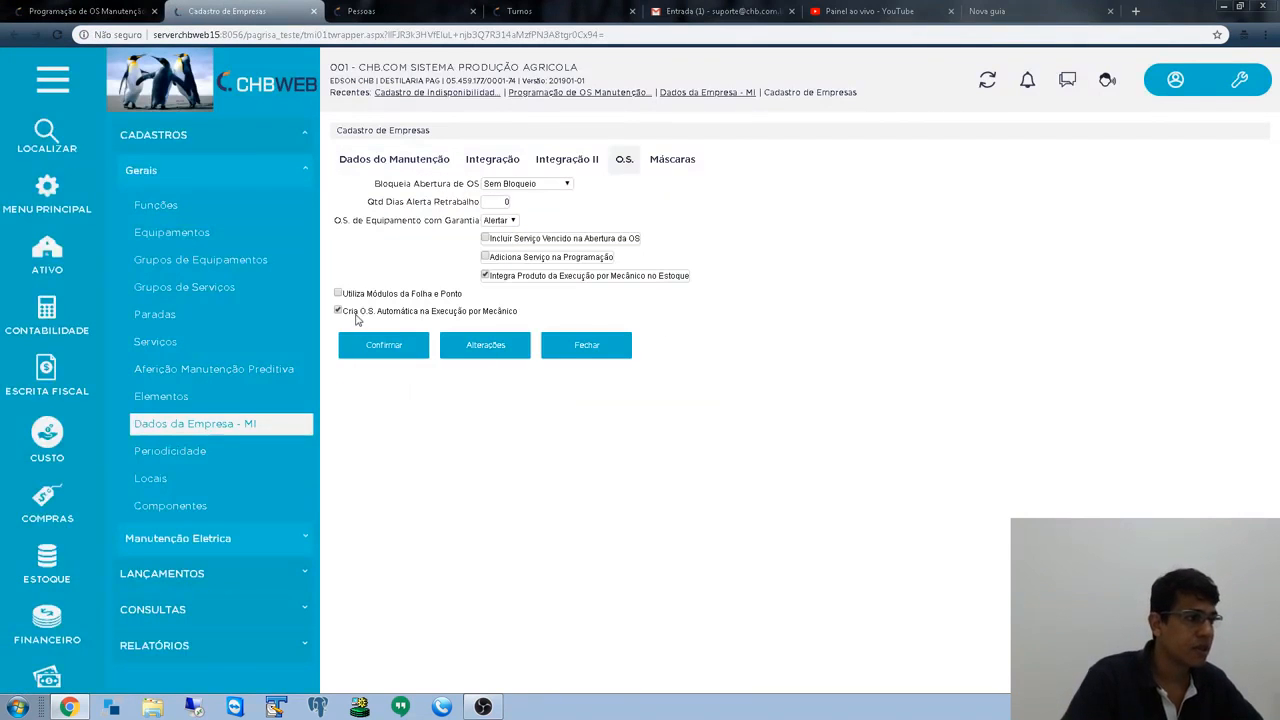
{"action": "left_click_drag", "start_coordinate": [365, 294], "coordinate": [474, 304]}
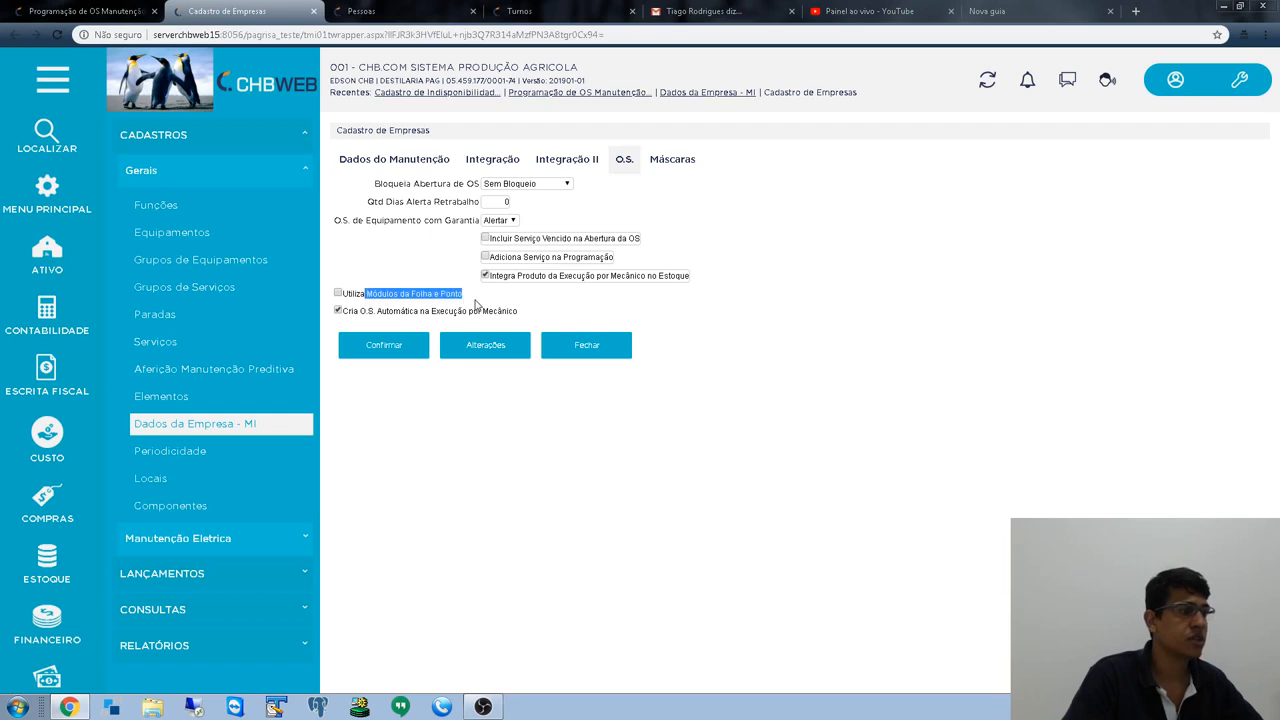
{"action": "left_click", "coordinate": [339, 294]}
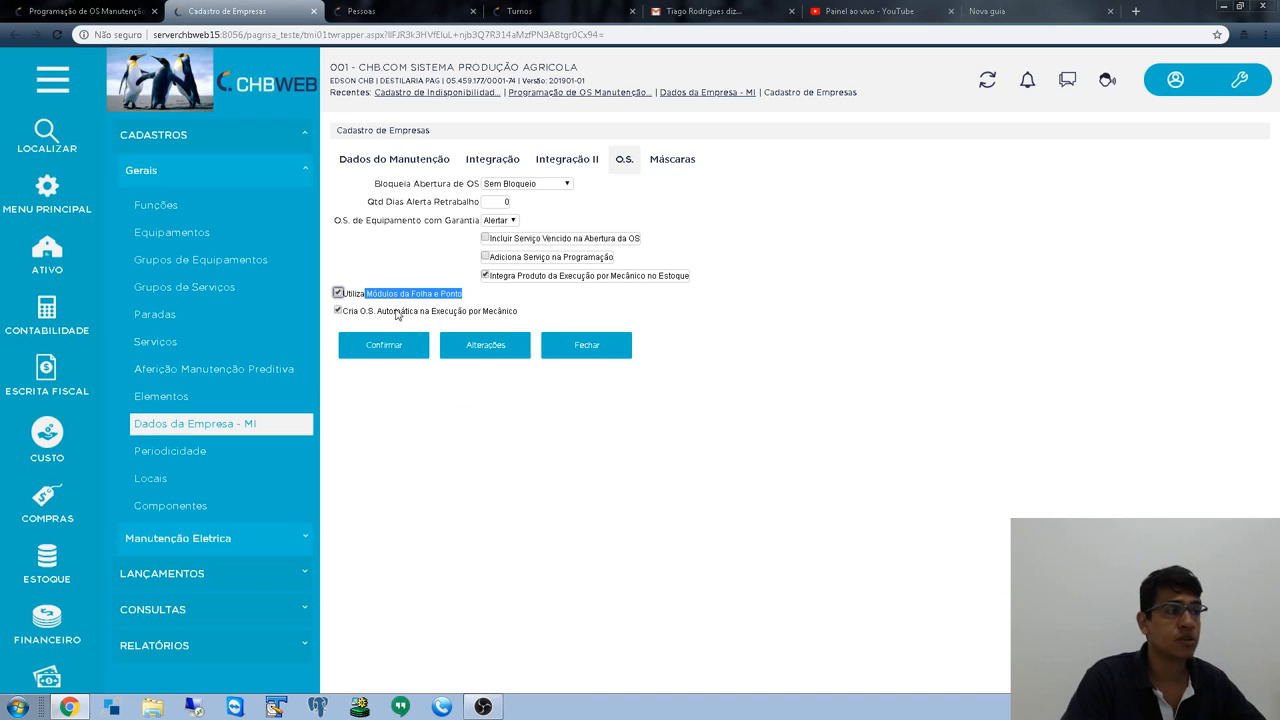
{"action": "left_click", "coordinate": [520, 307]}
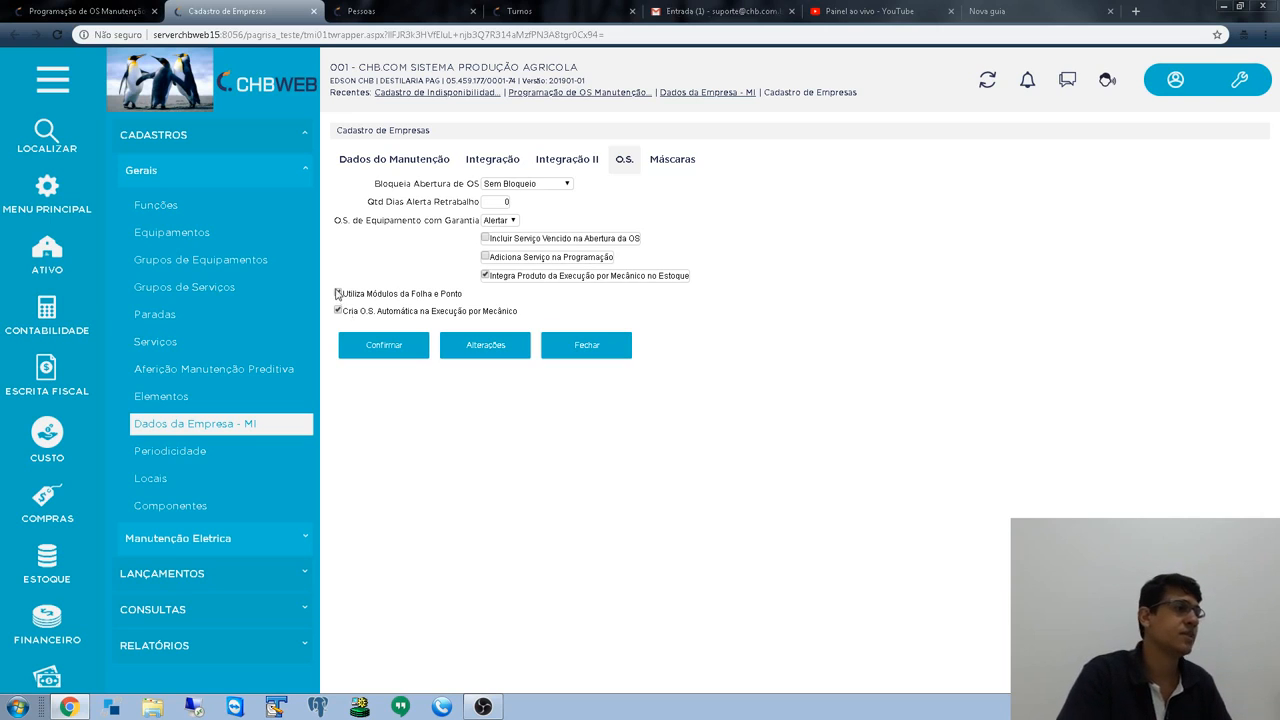
{"action": "left_click", "coordinate": [62, 12]}
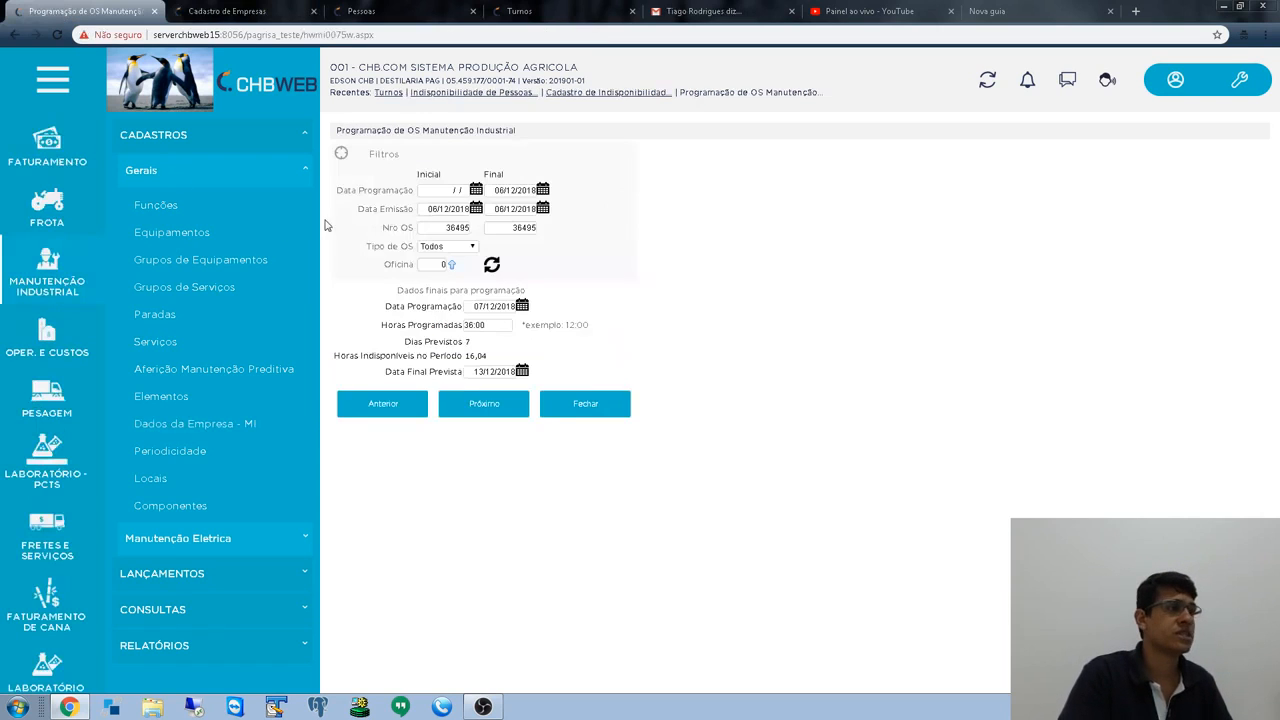
- Complete scheduling of OS 36495, then open Lançamentos > Ordem de Serviço in a new window
{"action": "left_click", "coordinate": [501, 405]}
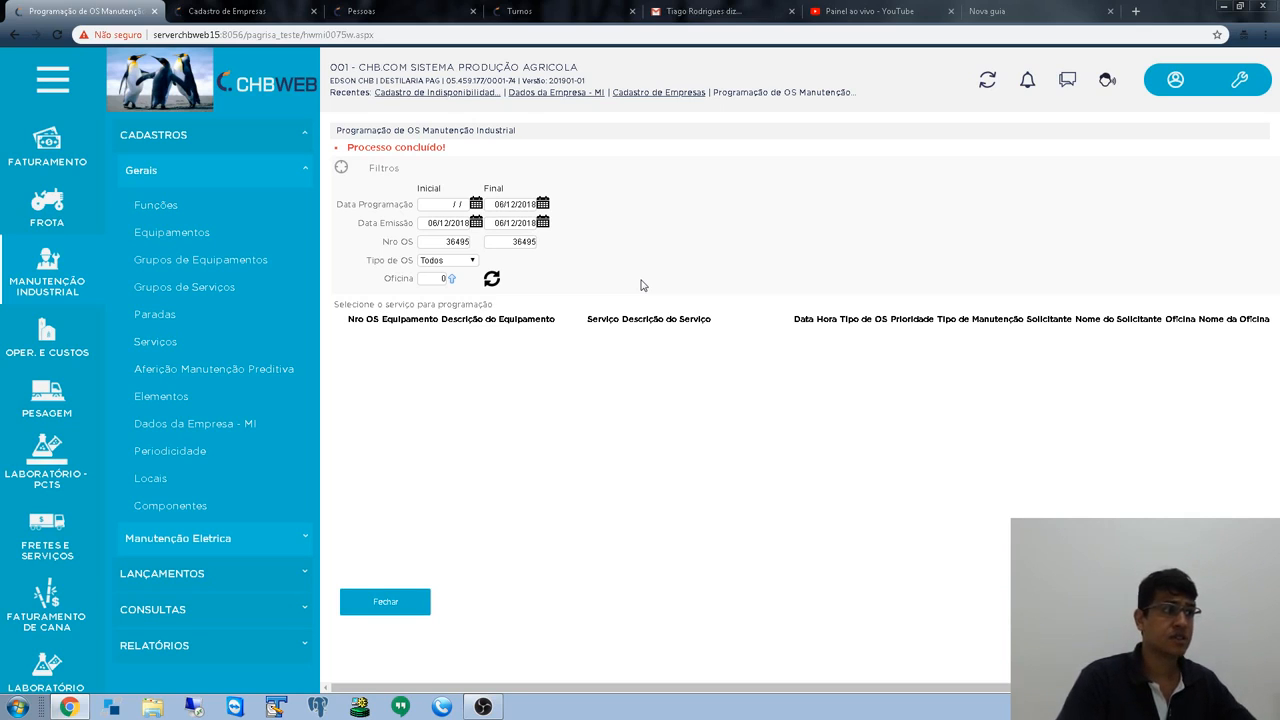
{"action": "double_click", "coordinate": [429, 245]}
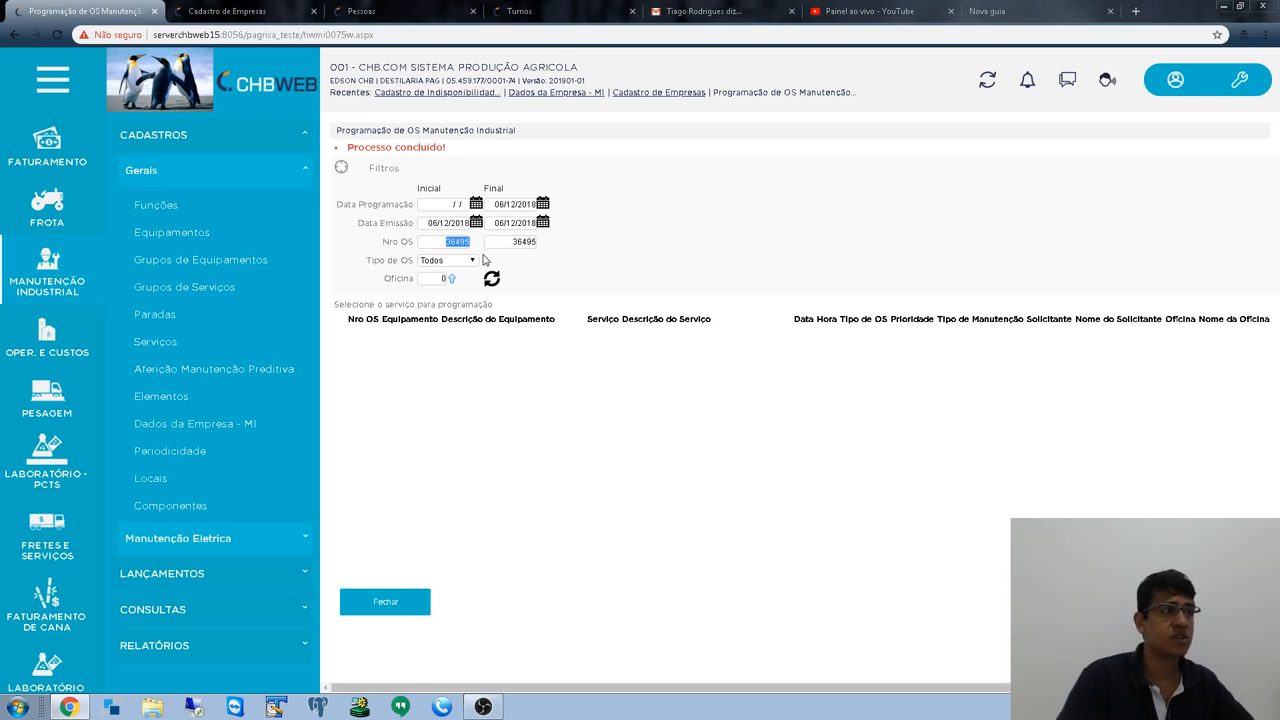
{"action": "left_click", "coordinate": [50, 282]}
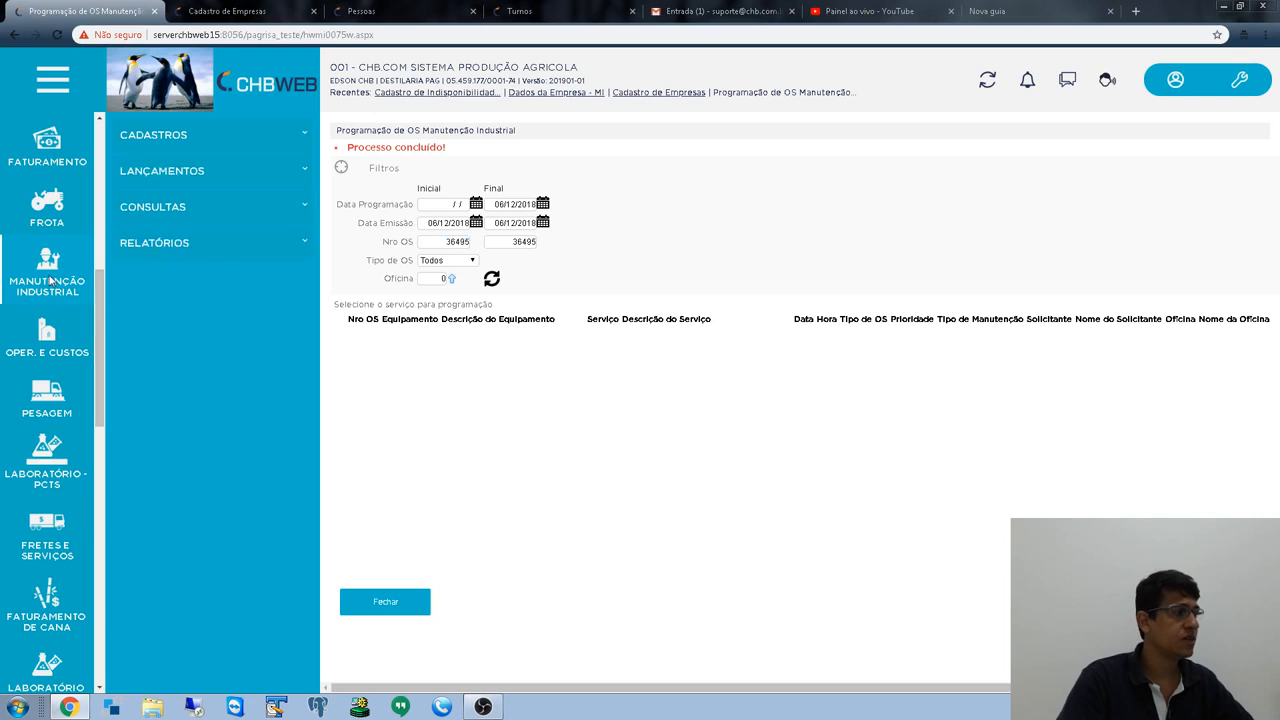
{"action": "left_click", "coordinate": [192, 172]}
{"action": "left_click", "coordinate": [178, 242]}
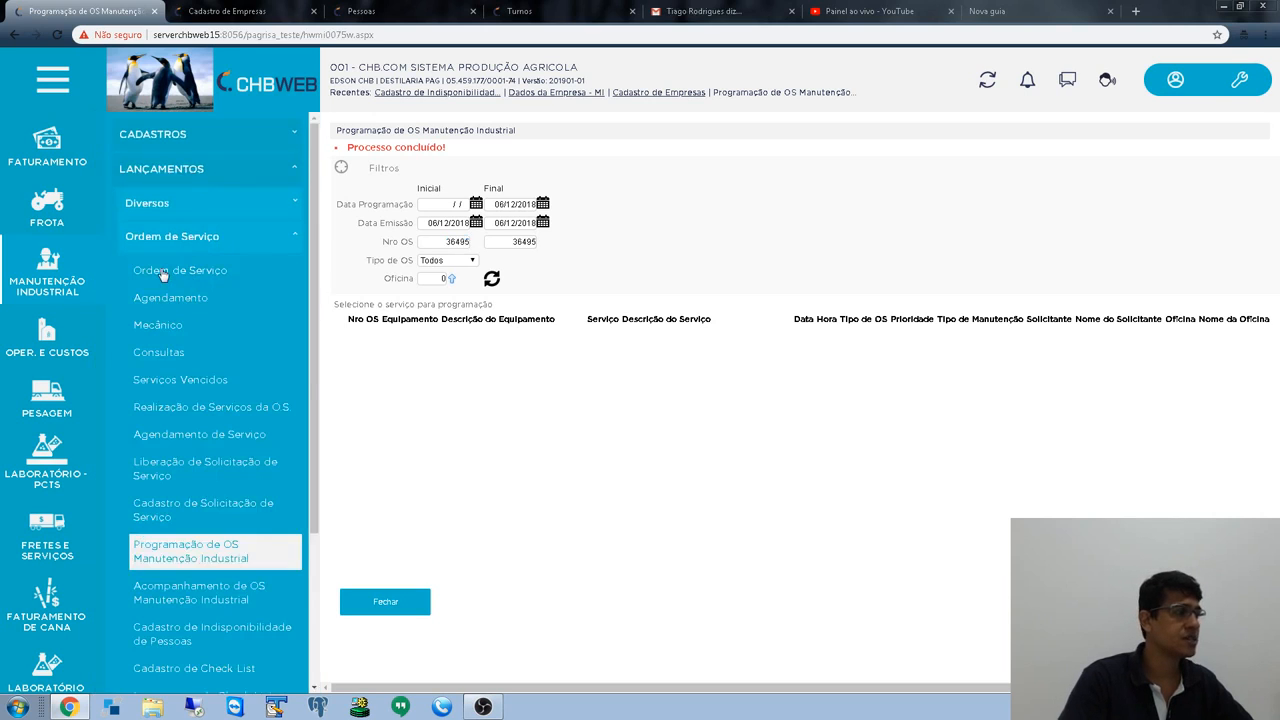
{"action": "right_click", "coordinate": [163, 275]}
{"action": "left_click", "coordinate": [199, 290]}
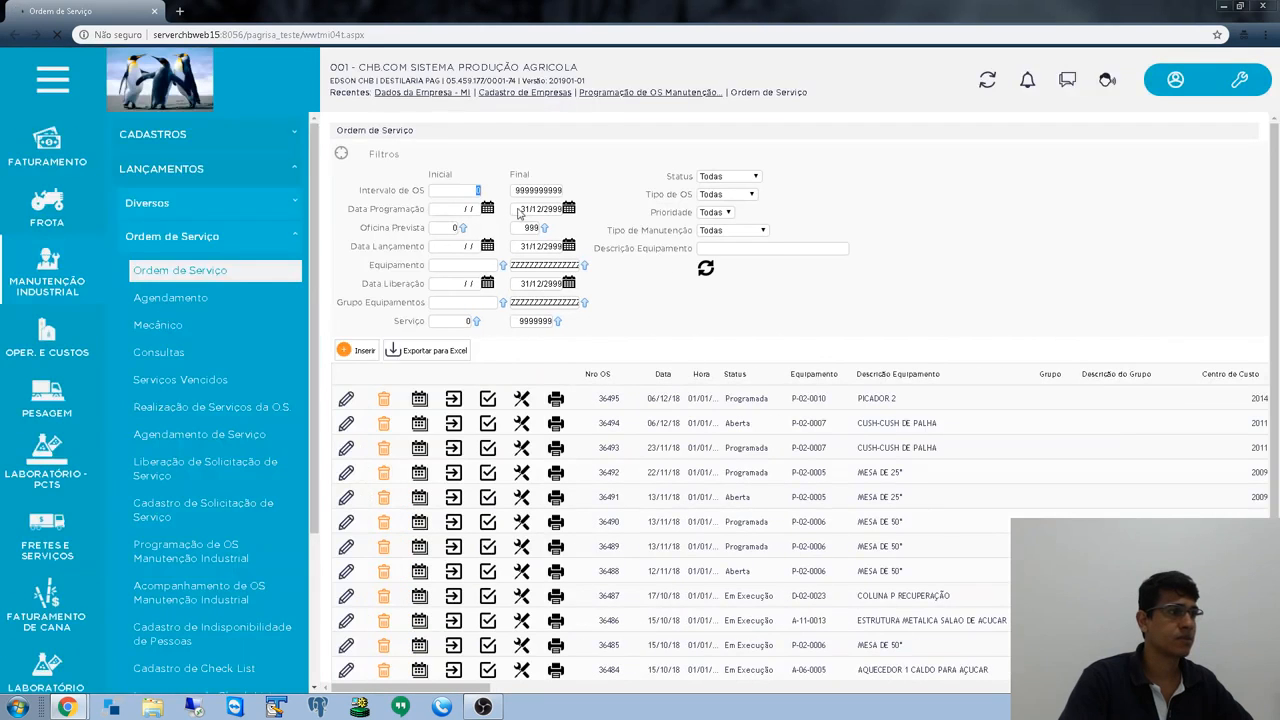
- Filter the Ordem de Serviço list to Data Lançamento 06/12/2018 through 06/12/2018
{"action": "key", "text": "Tab"}
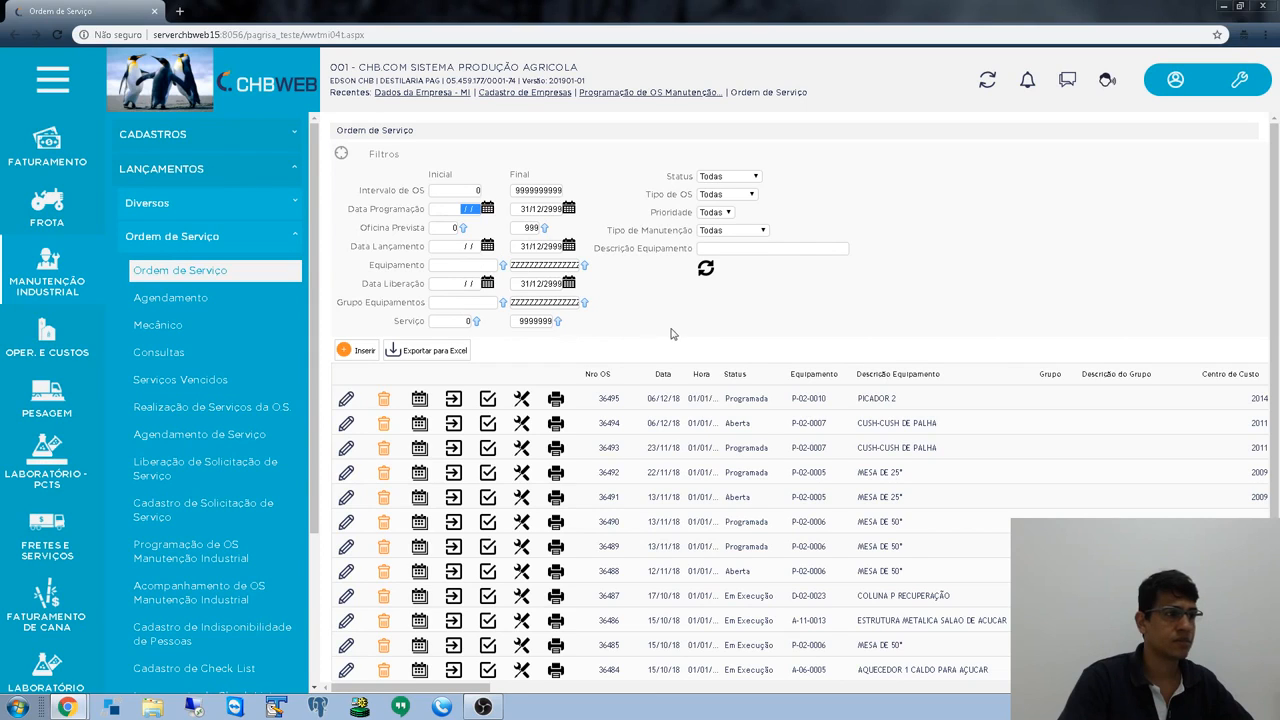
{"action": "left_click", "coordinate": [449, 243]}
{"action": "type", "text": "06122018"}
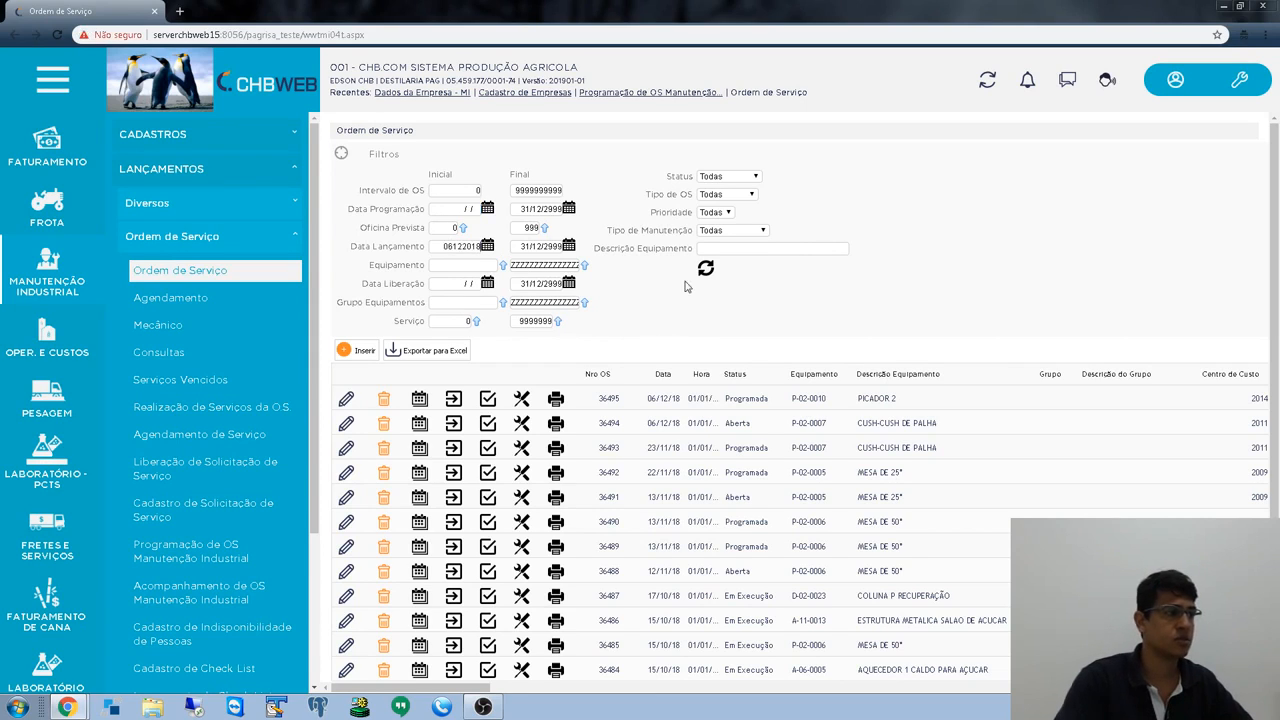
{"action": "key", "text": "Tab"}
{"action": "type", "text": "06/12/2018"}
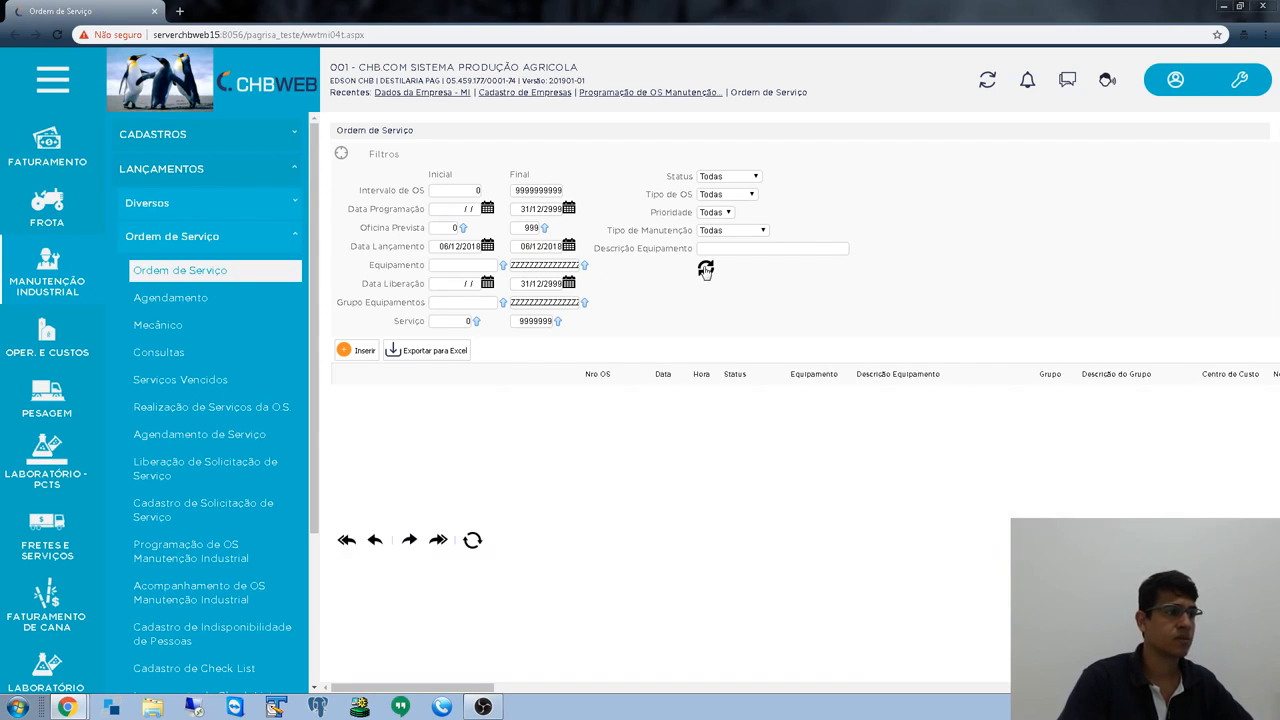
{"action": "left_click", "coordinate": [705, 268]}
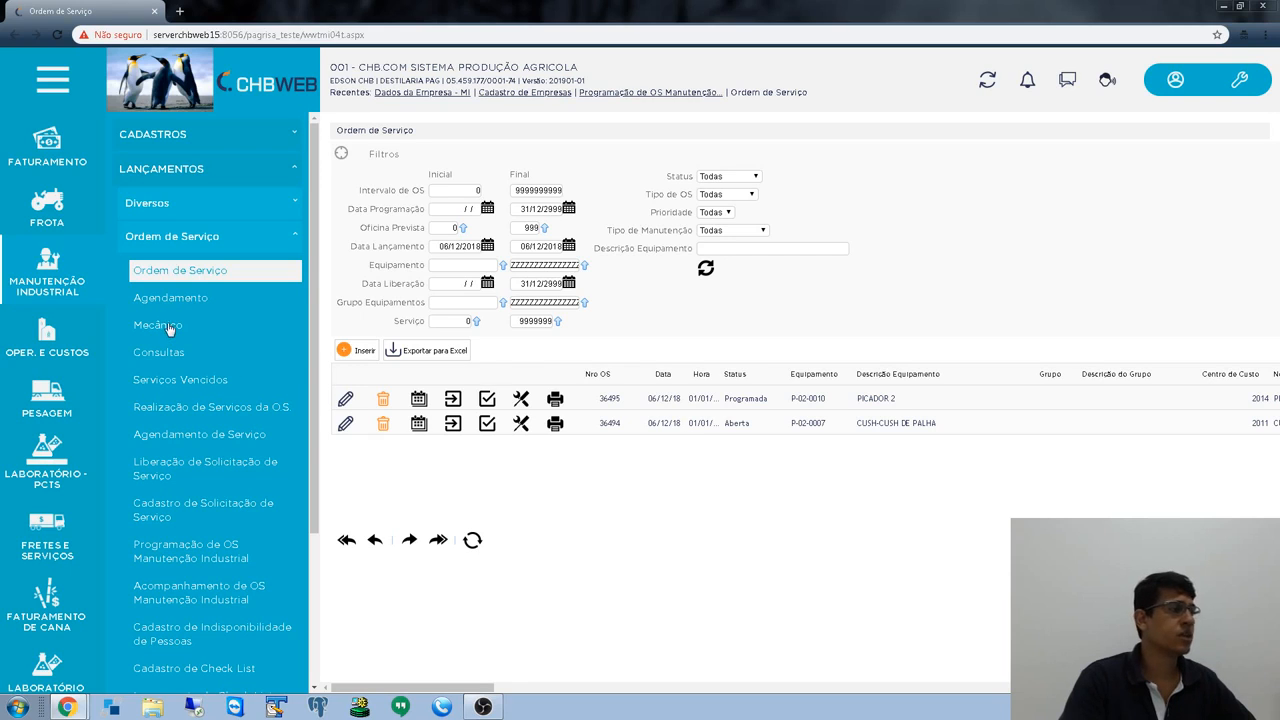
- Review the two listed orders, 36495 and 36494, then go to Acompanhamento de OS Manutenção Industrial
{"action": "scroll", "coordinate": [170, 336], "scroll_direction": "down", "scroll_amount": 3}
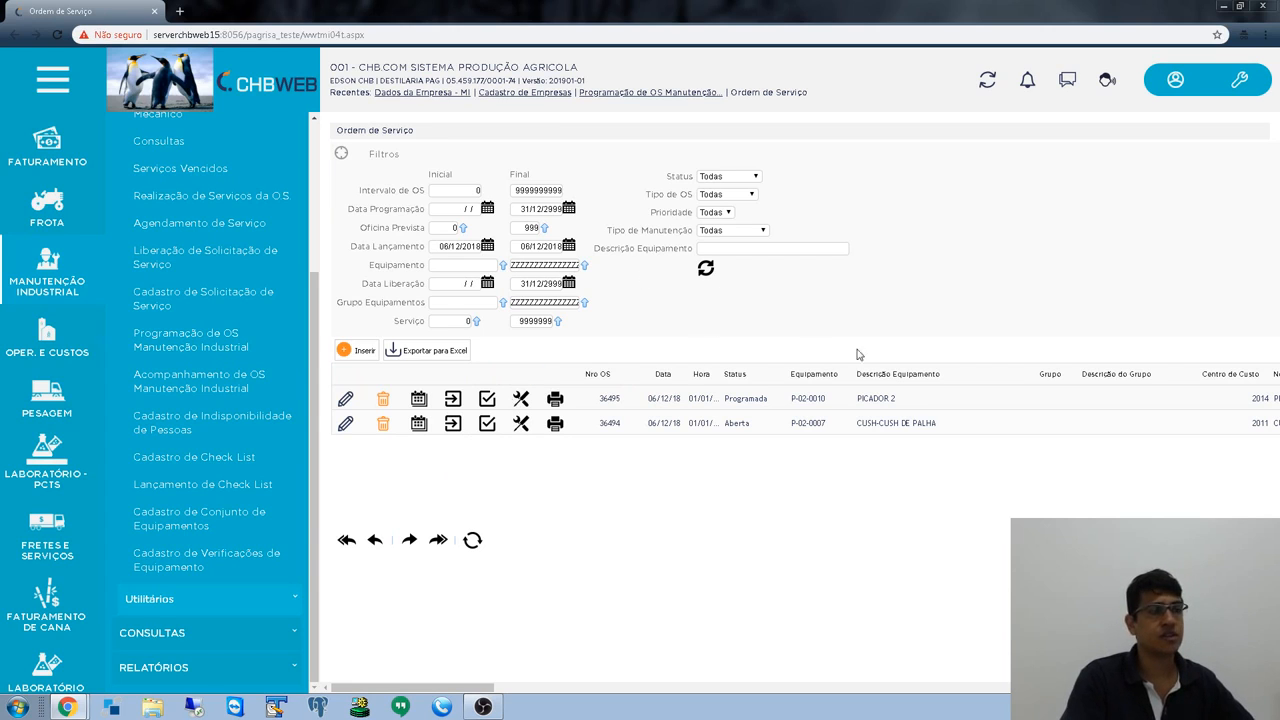
{"action": "left_click_drag", "start_coordinate": [482, 690], "coordinate": [405, 675]}
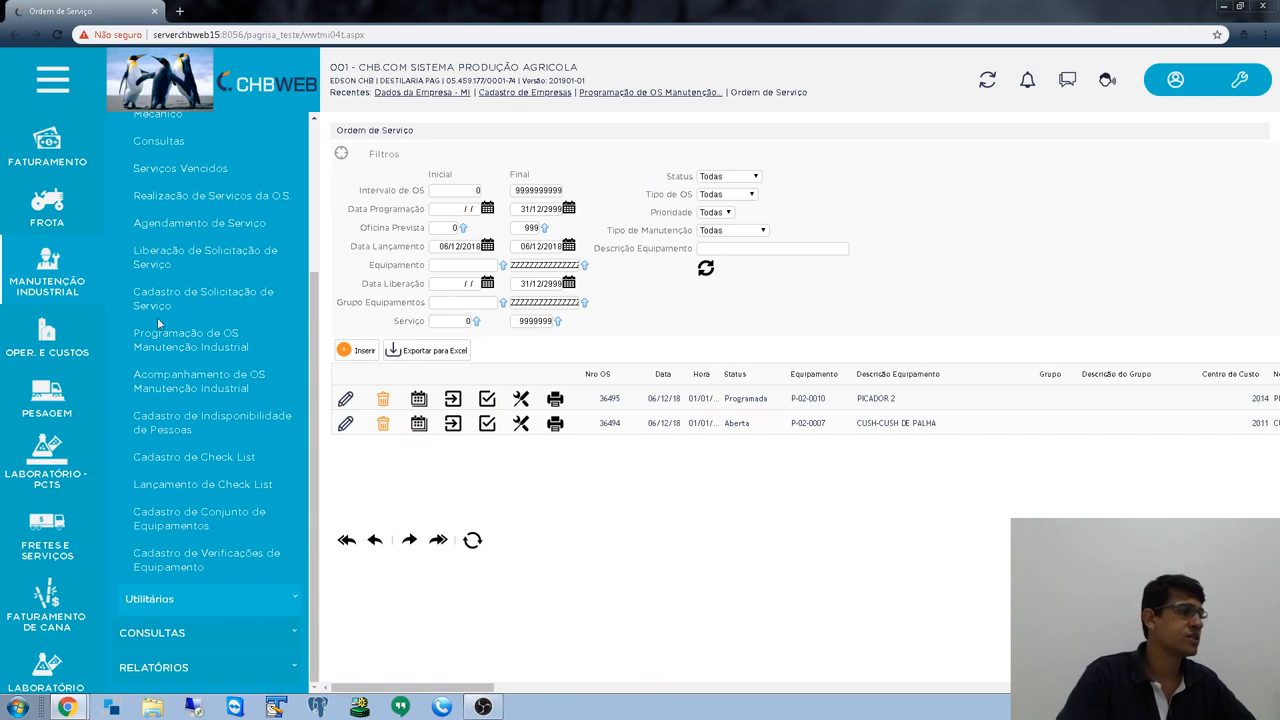
{"action": "left_click", "coordinate": [178, 383]}
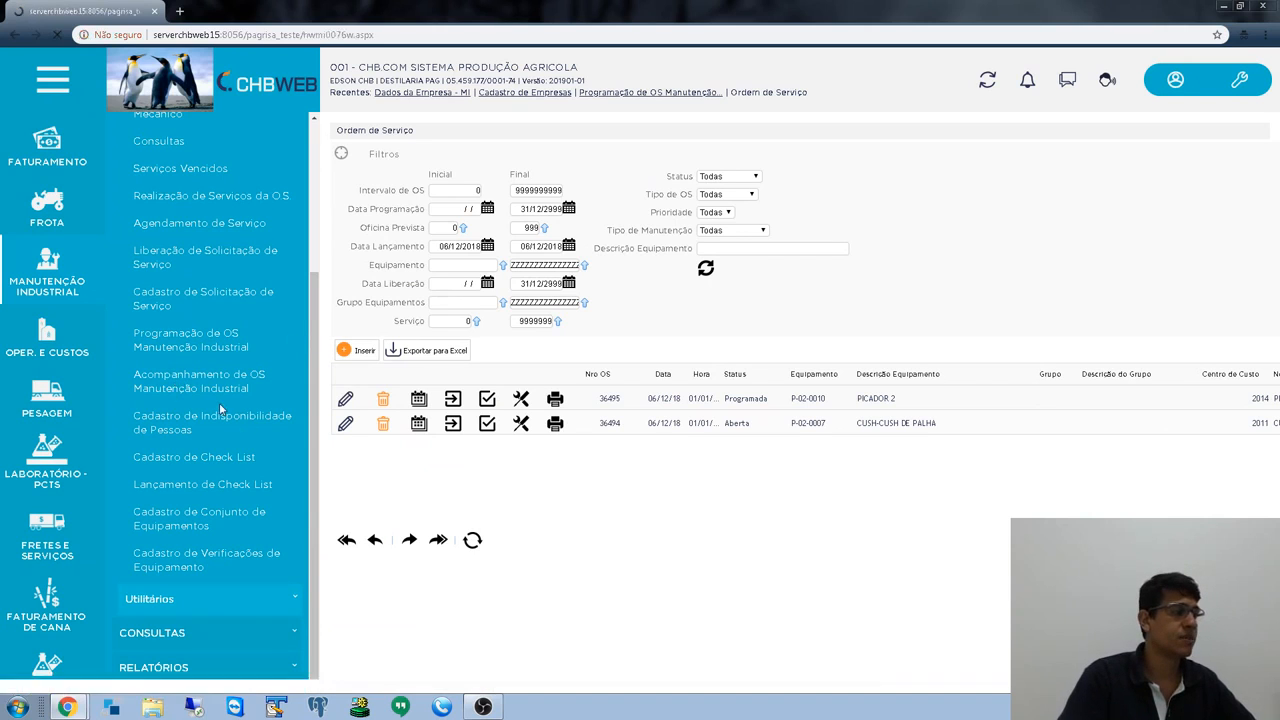
- Set Data Emissão to 06/12/2018 through 06/12/2018 and refresh the tracking list
{"action": "scroll", "coordinate": [218, 512], "scroll_direction": "down", "scroll_amount": 1}
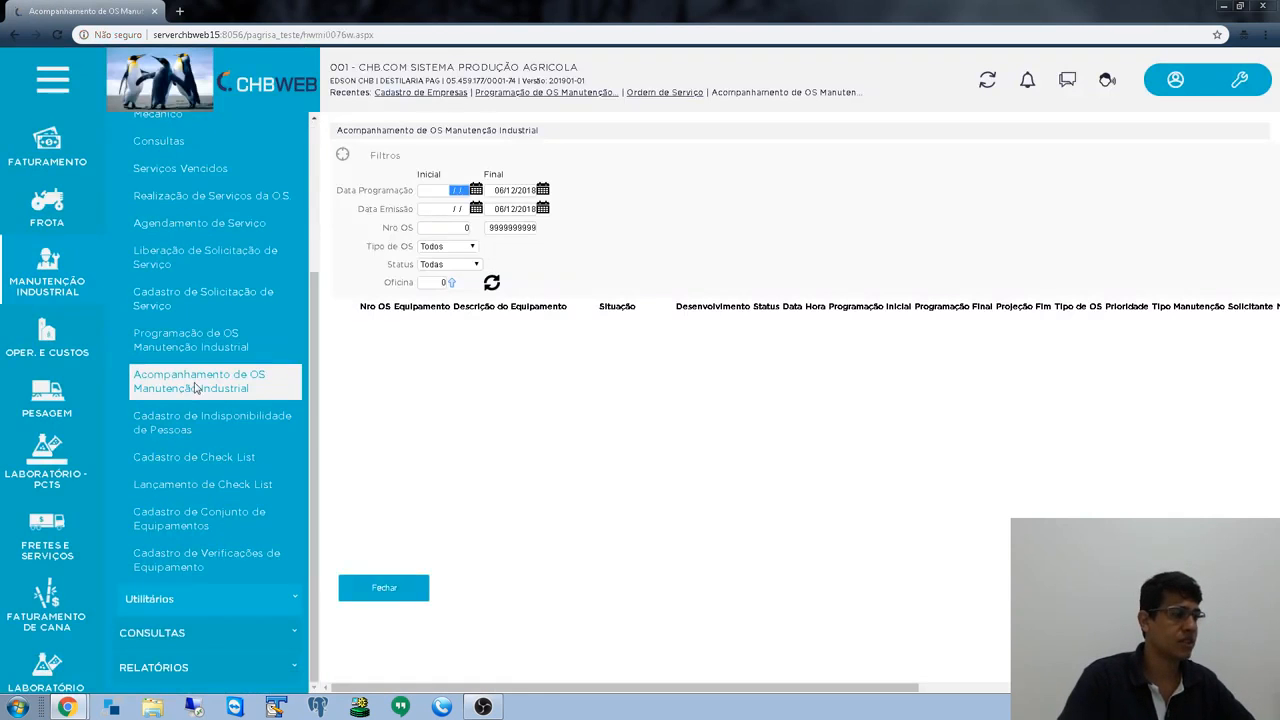
{"action": "left_click", "coordinate": [439, 209]}
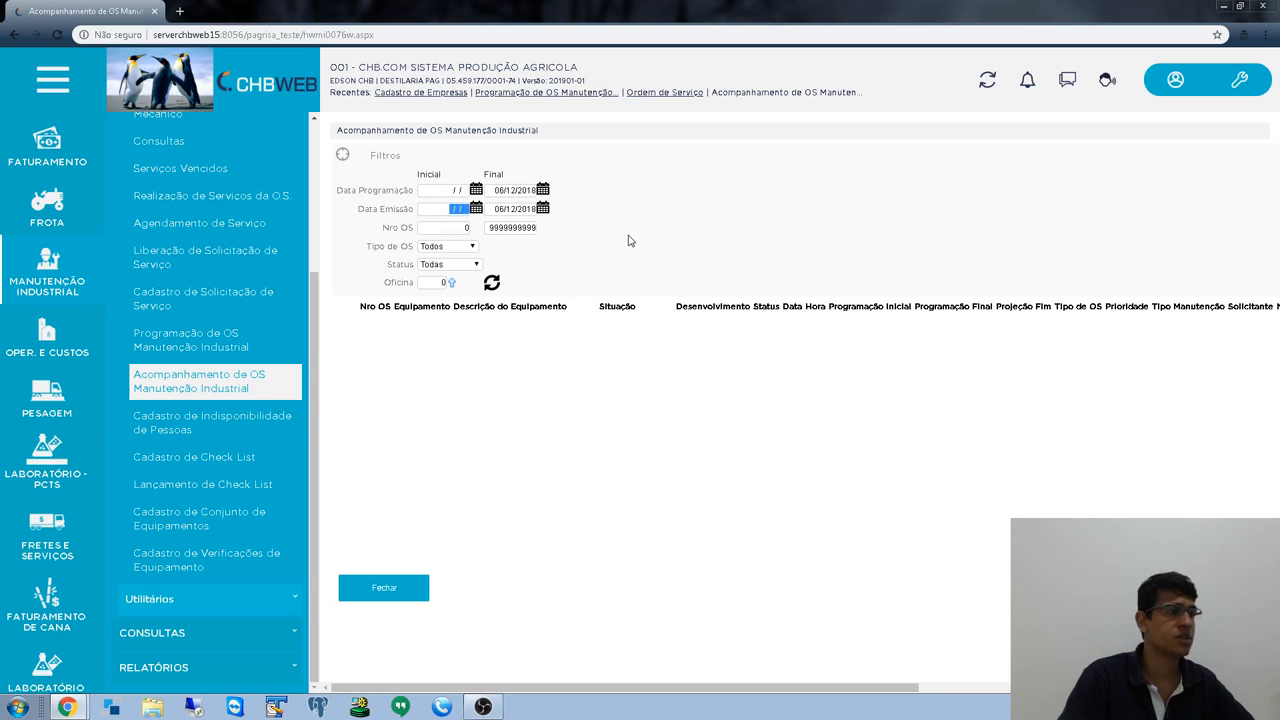
{"action": "type", "text": "06/12/2018"}
{"action": "key", "text": "Tab"}
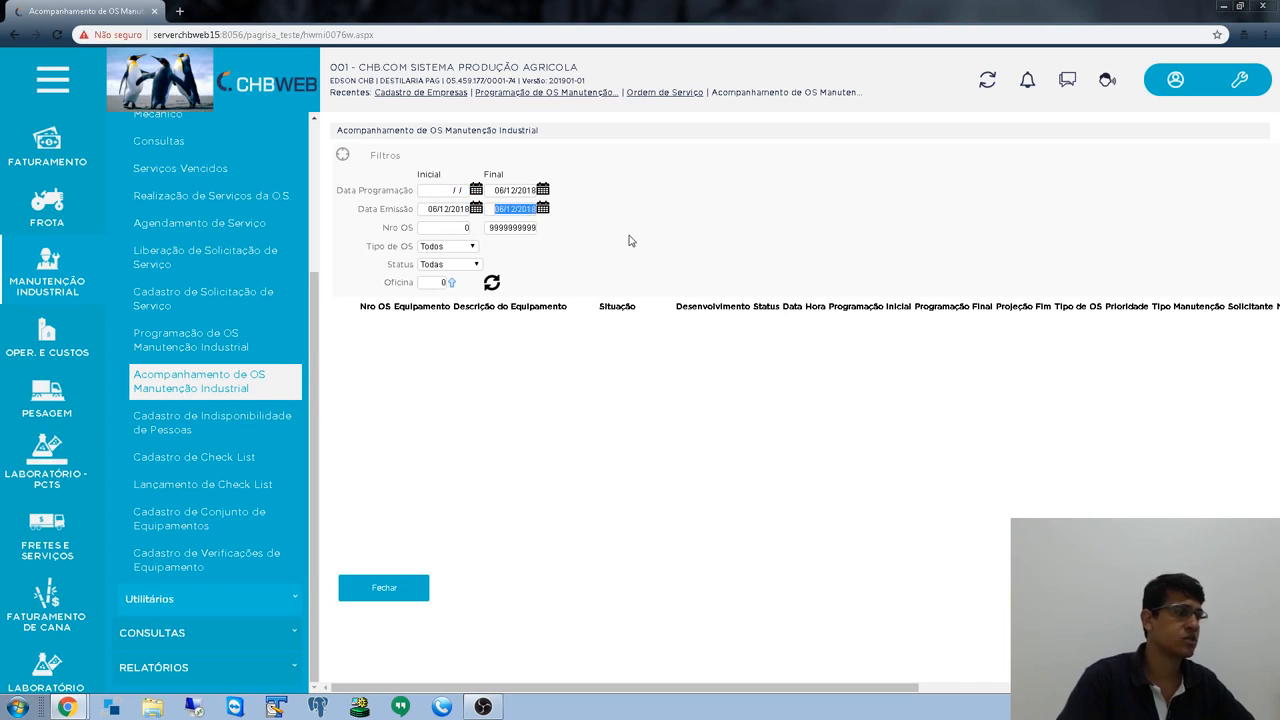
{"action": "type", "text": "06122018"}
{"action": "key", "text": "Tab"}
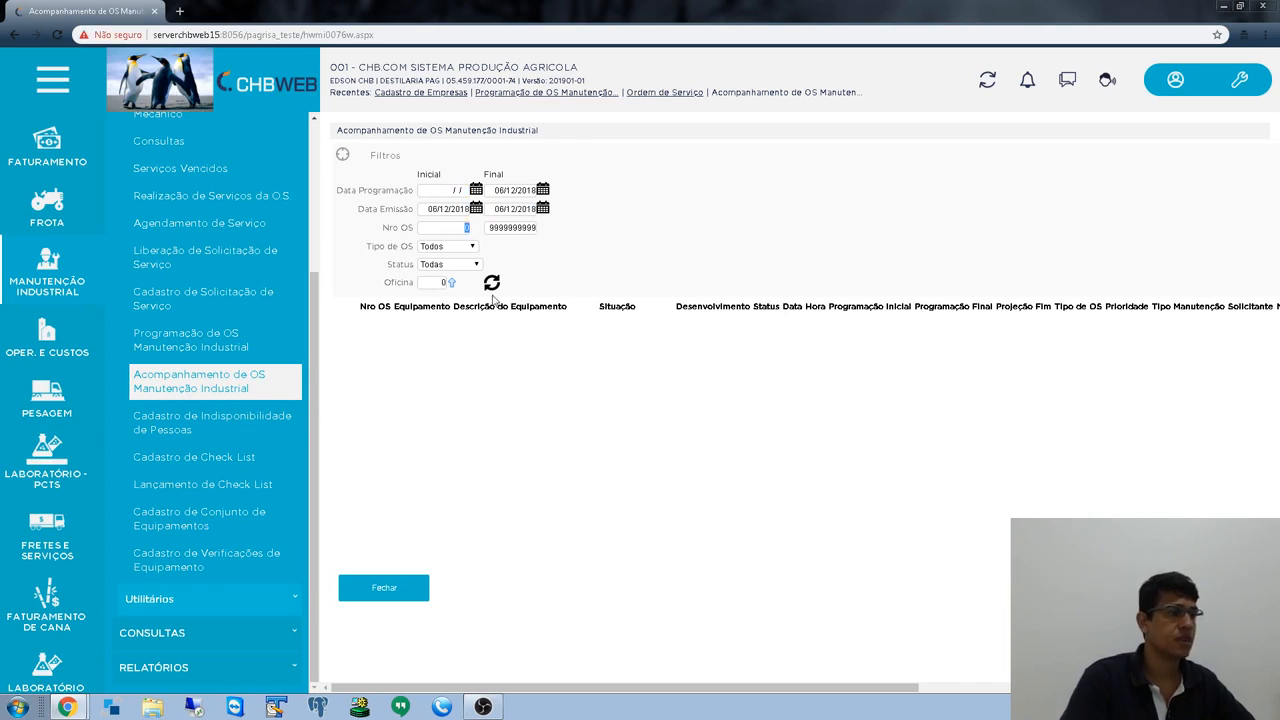
{"action": "double_click", "coordinate": [488, 288]}
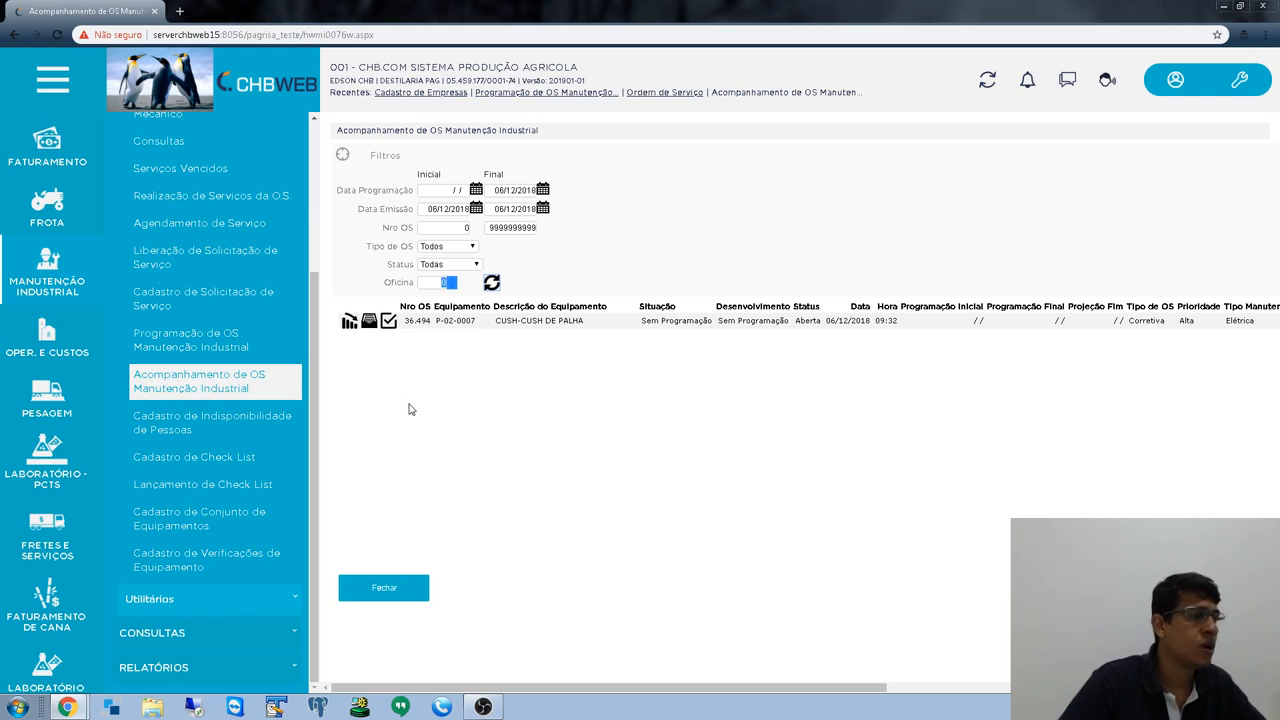
- Change the Data Programação end date to 31/12/2999 and refresh the list
{"action": "left_click", "coordinate": [510, 208]}
{"action": "left_click", "coordinate": [506, 189]}
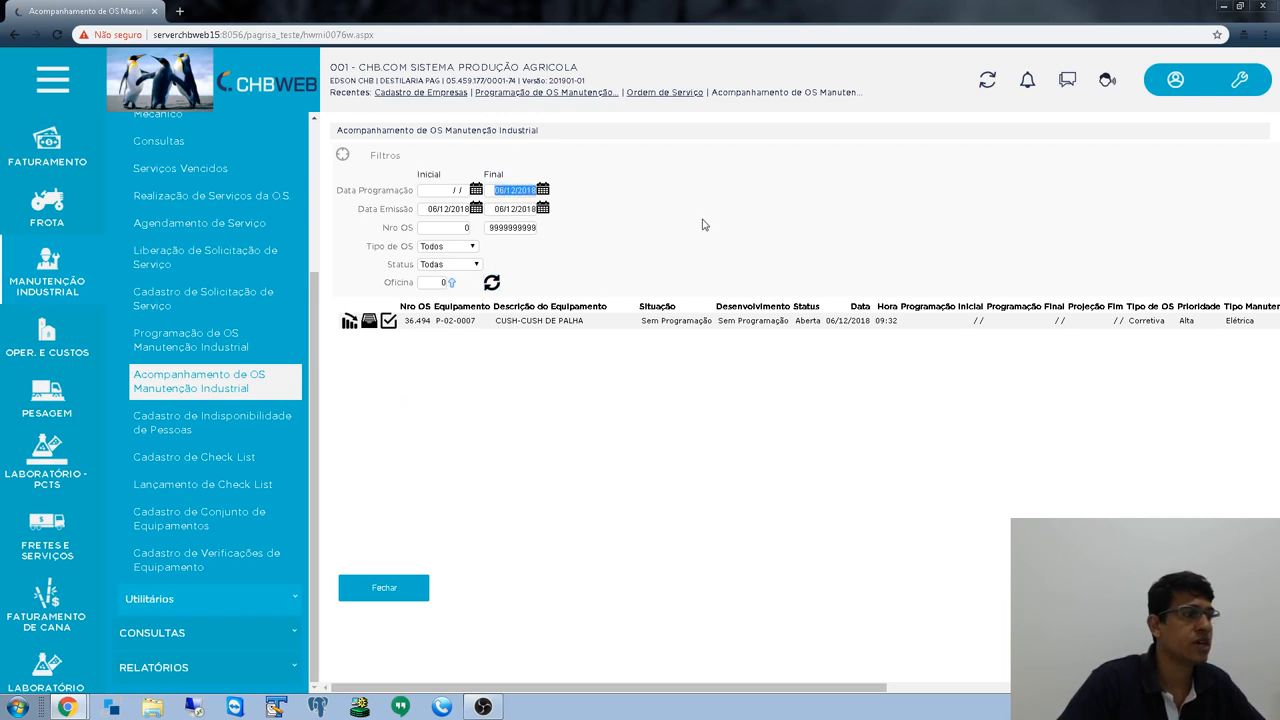
{"action": "type", "text": "31122999"}
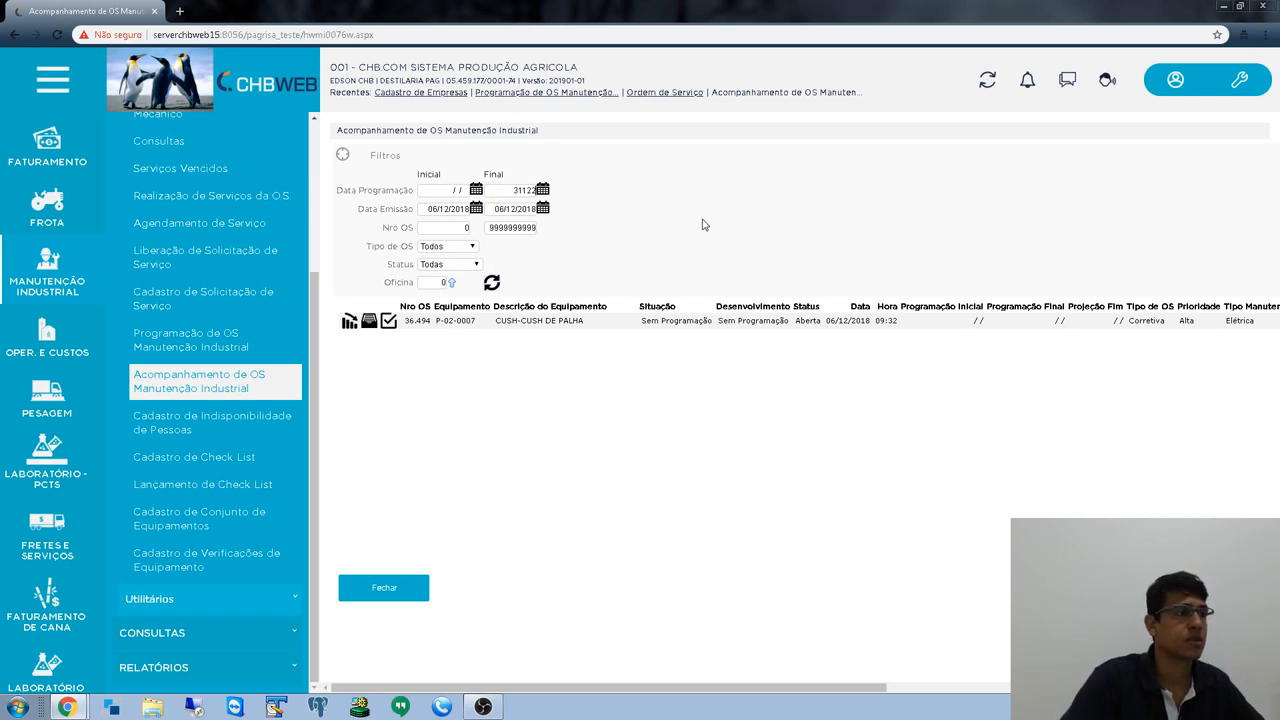
{"action": "key", "text": "Tab"}
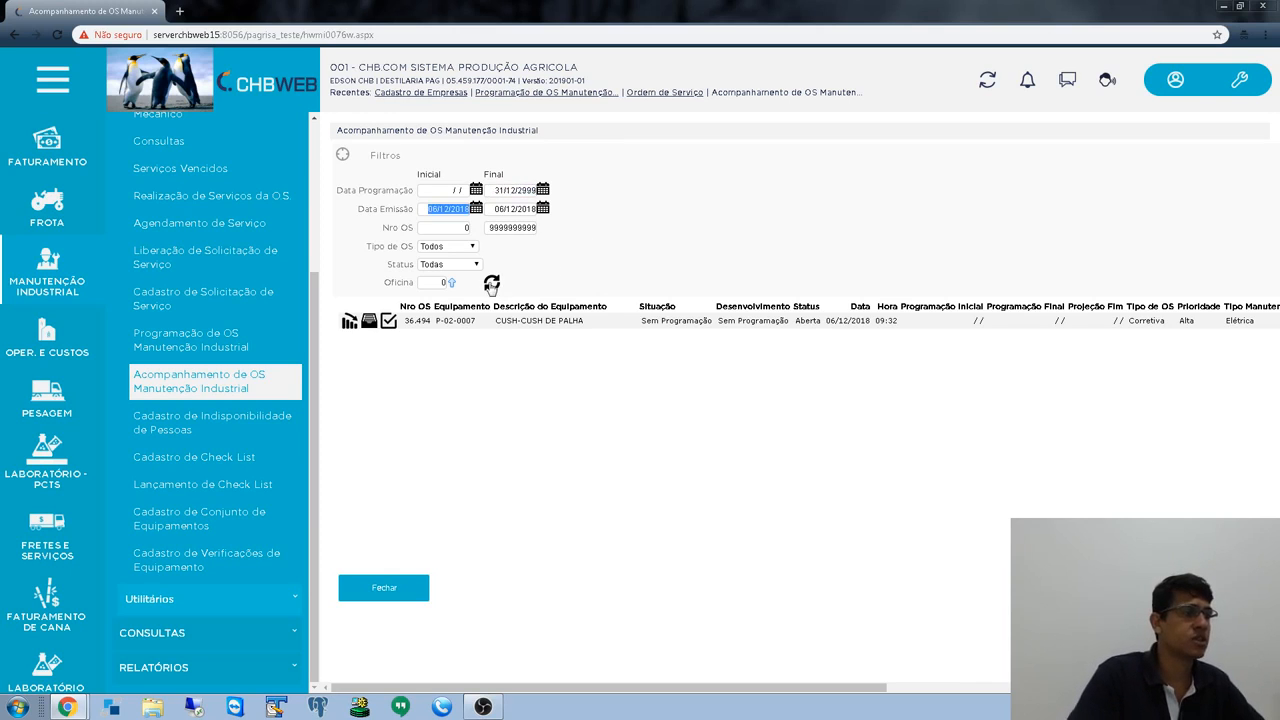
{"action": "left_click", "coordinate": [491, 283]}
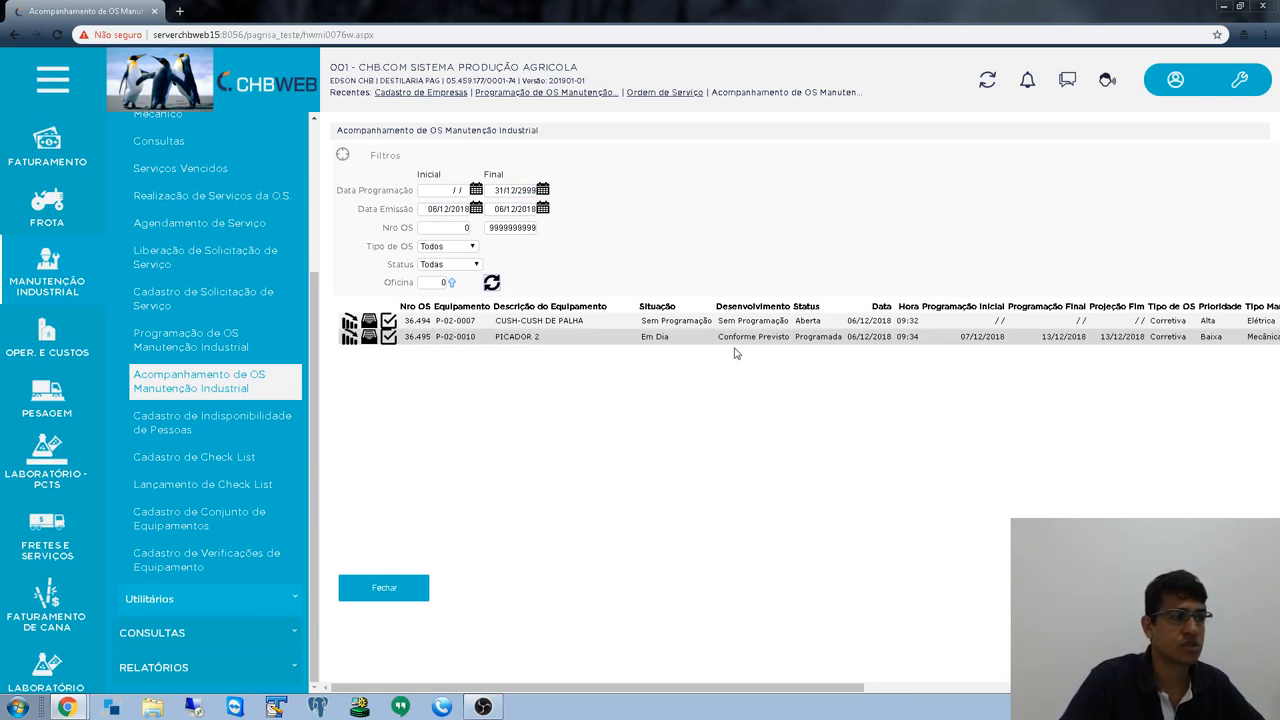
- Inspect both orders' situation values in the tracking grid, including the first one's Sem Programação
{"action": "left_click", "coordinate": [515, 190]}
{"action": "left_click_drag", "start_coordinate": [469, 338], "coordinate": [1026, 362]}
{"action": "left_click", "coordinate": [733, 445]}
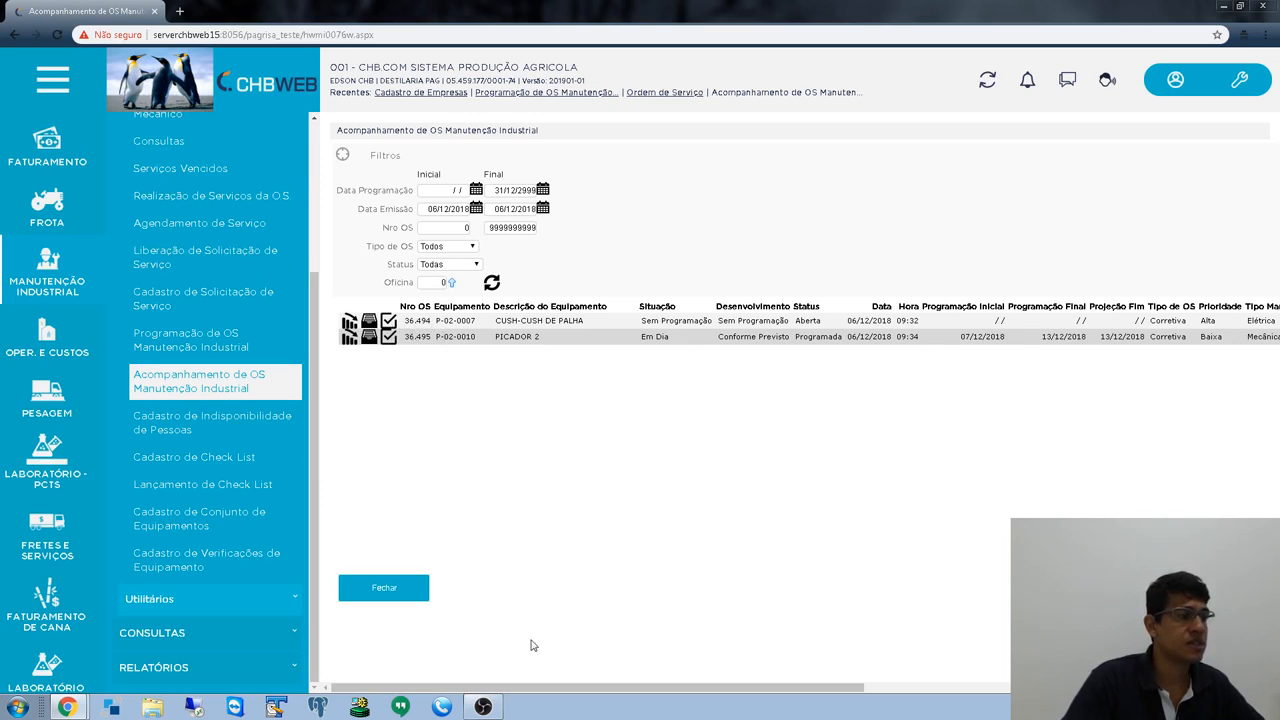
{"action": "left_click_drag", "start_coordinate": [556, 689], "coordinate": [640, 692]}
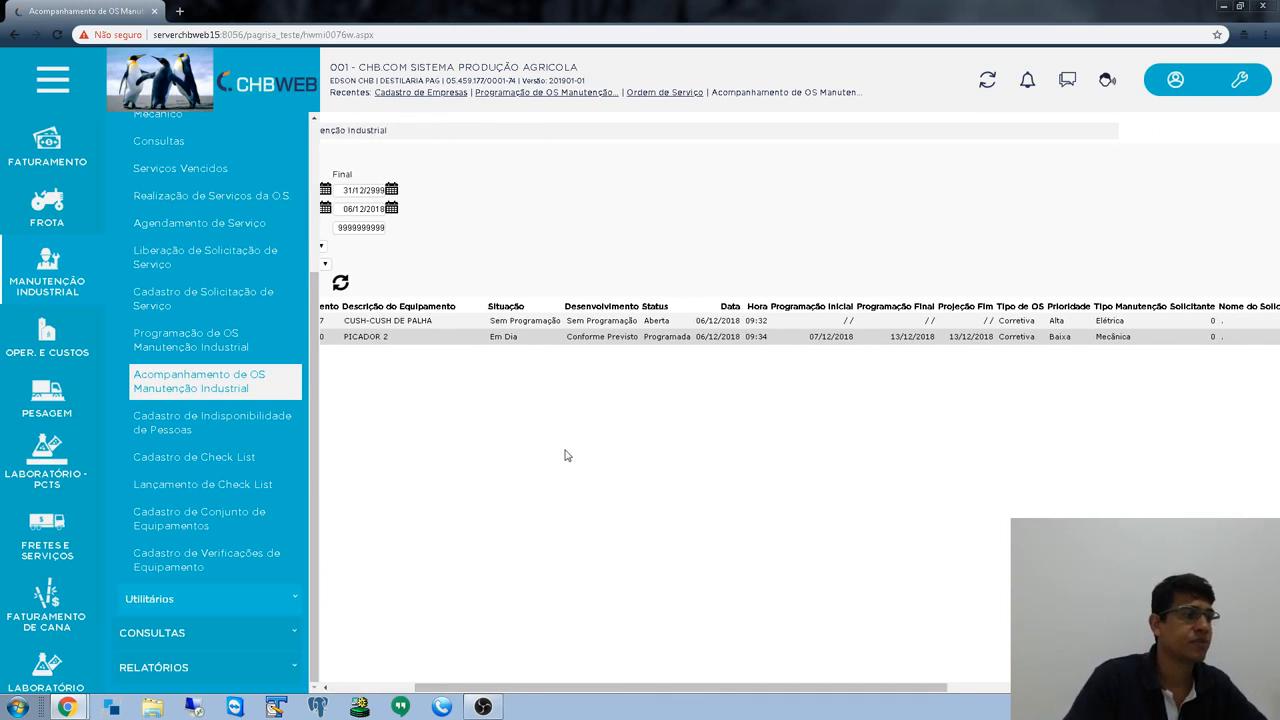
{"action": "left_click_drag", "start_coordinate": [490, 321], "coordinate": [557, 360]}
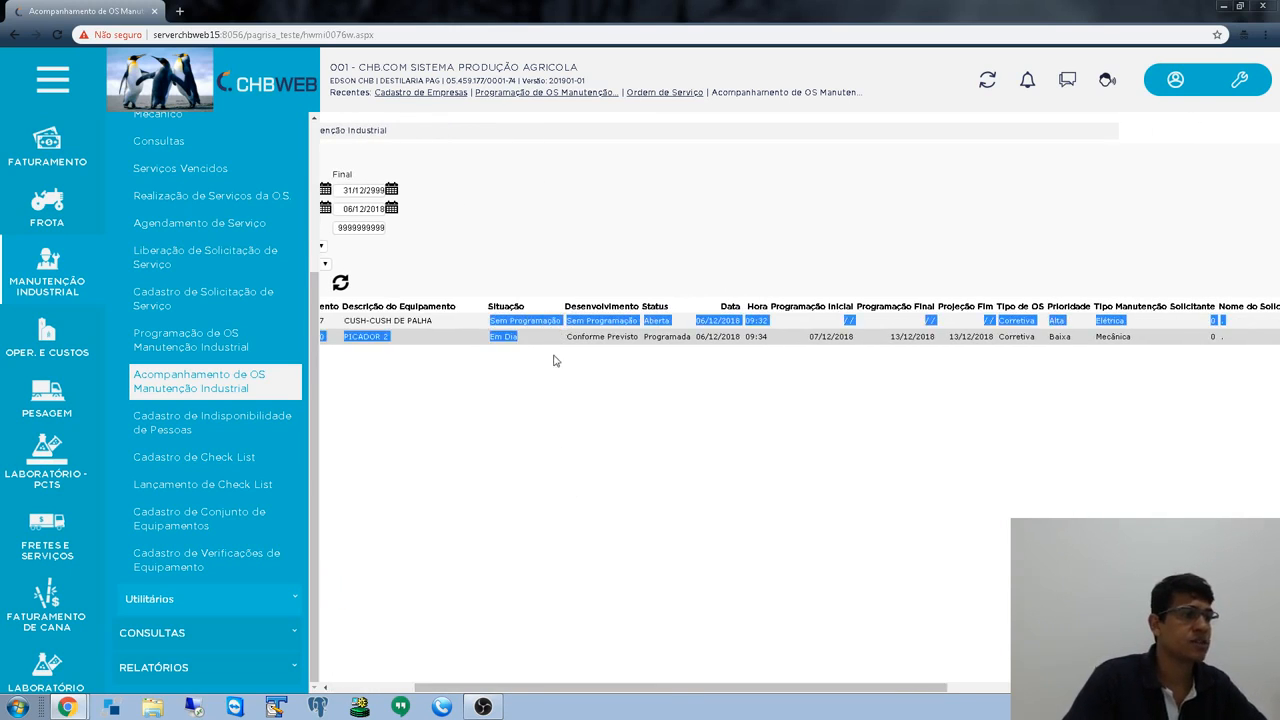
{"action": "left_click", "coordinate": [630, 611]}
{"action": "left_click_drag", "start_coordinate": [621, 689], "coordinate": [537, 690]}
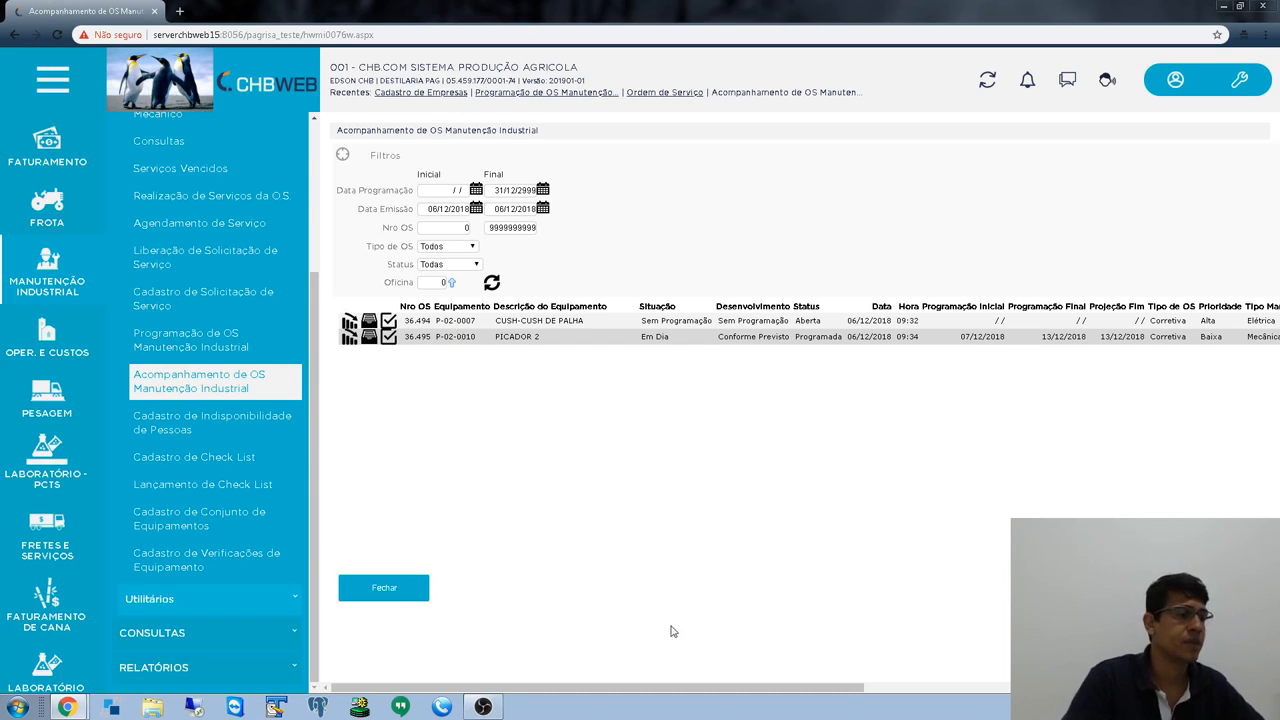
{"action": "left_click_drag", "start_coordinate": [649, 688], "coordinate": [718, 690]}
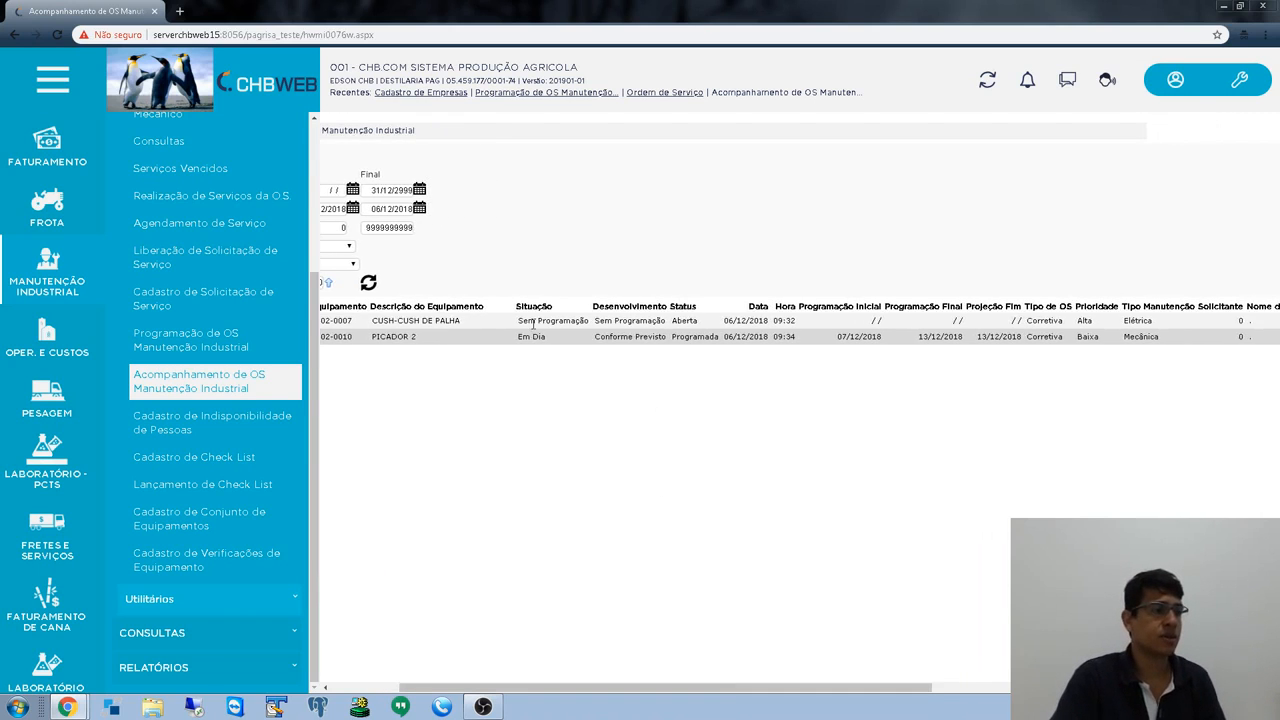
{"action": "left_click_drag", "start_coordinate": [537, 321], "coordinate": [584, 321]}
{"action": "left_click_drag", "start_coordinate": [730, 688], "coordinate": [777, 690]}
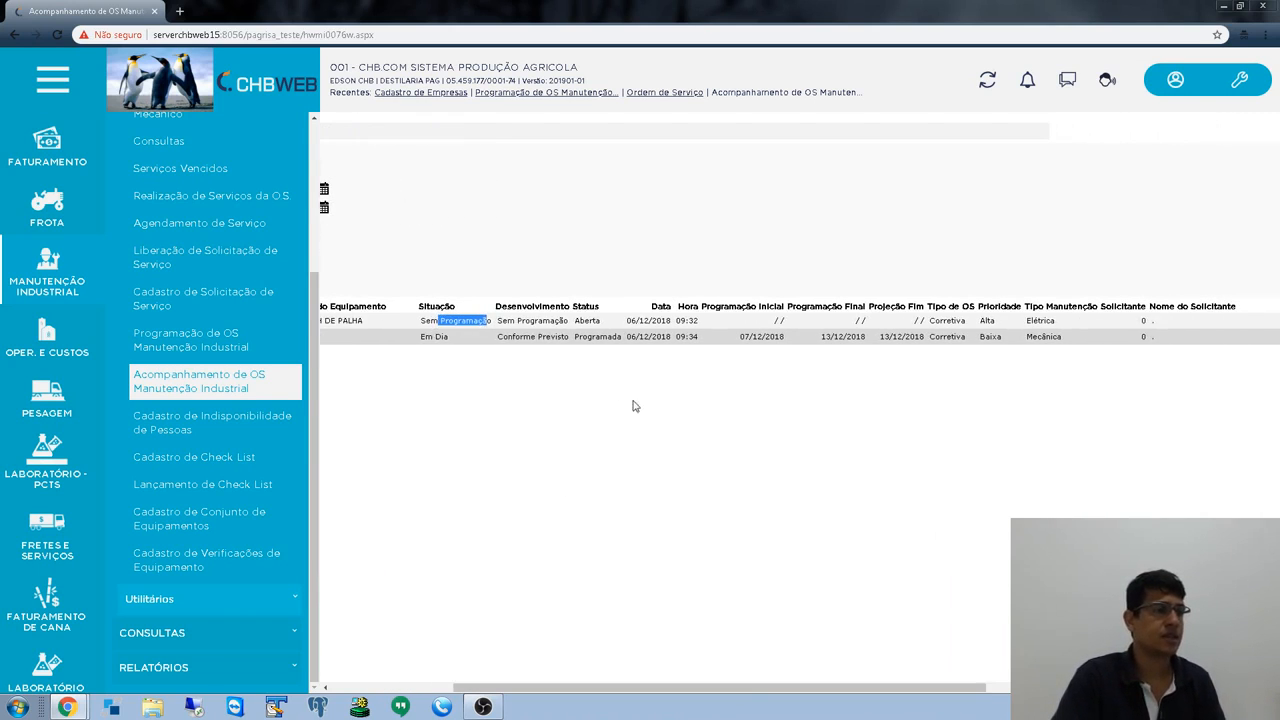
- Sort the tracking list by Desenvolvimento, then reverse that sort
{"action": "left_click", "coordinate": [567, 306]}
{"action": "left_click_drag", "start_coordinate": [650, 320], "coordinate": [680, 321]}
{"action": "left_click", "coordinate": [555, 306]}
{"action": "left_click_drag", "start_coordinate": [808, 689], "coordinate": [1093, 692]}
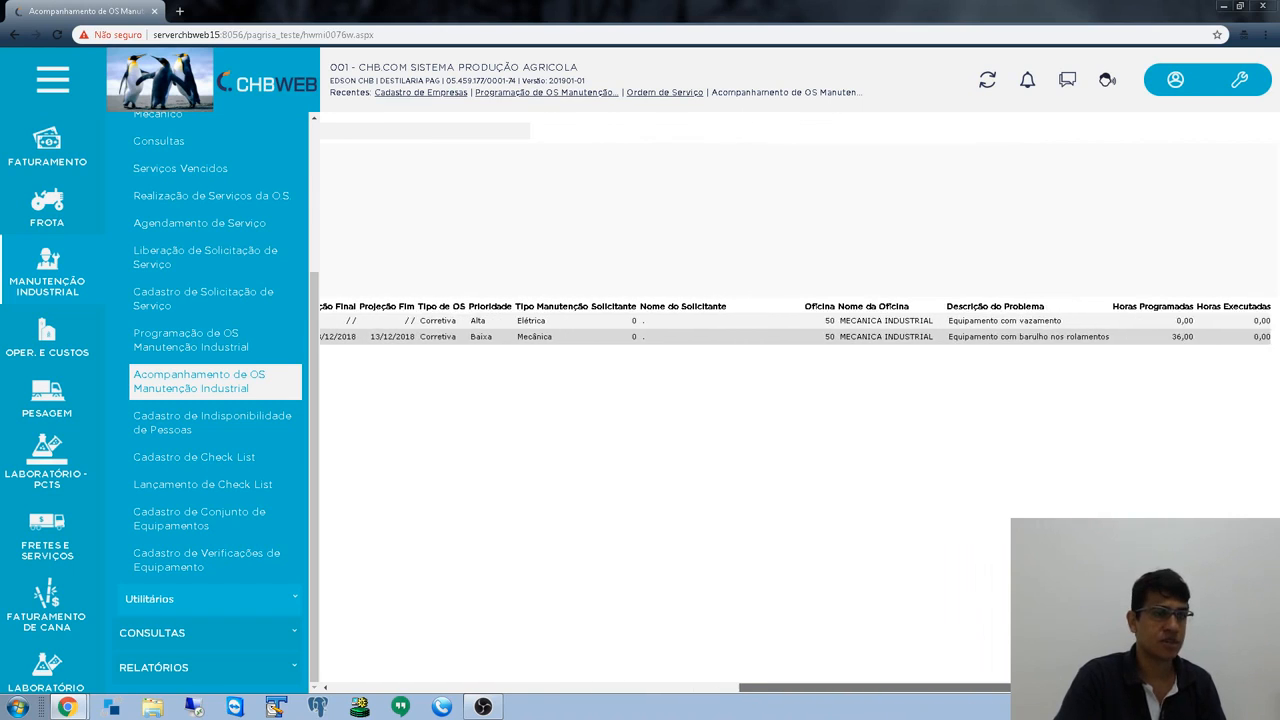
- Inspect the problem description column for the first order
{"action": "left_click_drag", "start_coordinate": [948, 309], "coordinate": [1039, 321]}
{"action": "left_click", "coordinate": [955, 321]}
{"action": "left_click", "coordinate": [1049, 441]}
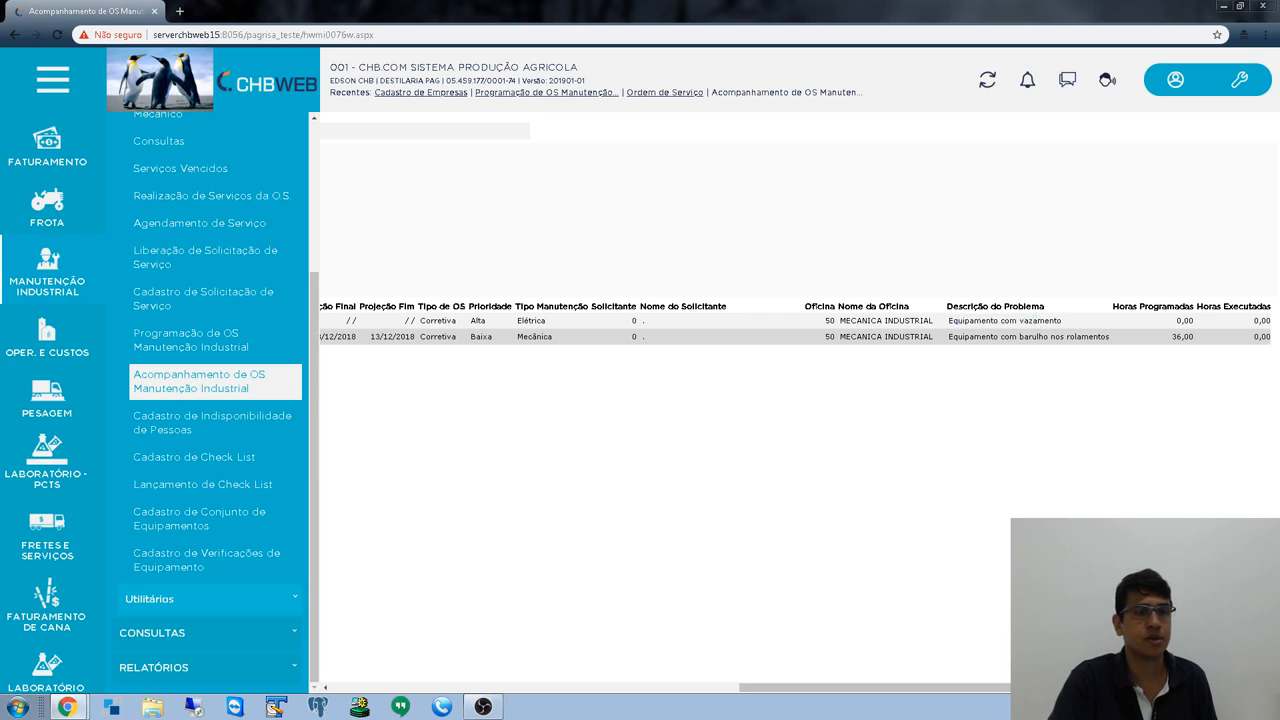
{"action": "left_click_drag", "start_coordinate": [1032, 688], "coordinate": [394, 434]}
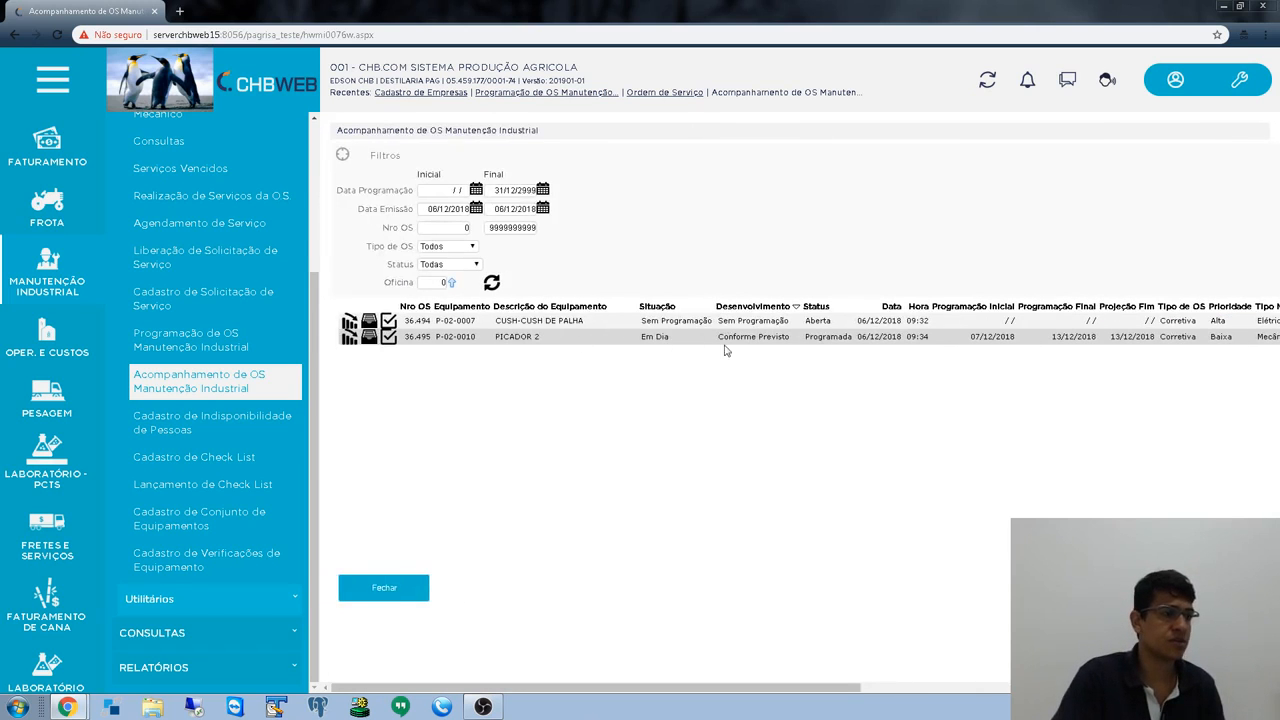
- Check the second order's Programada status, scheduled start date and projected end date 13/12/2018
{"action": "left_click_drag", "start_coordinate": [809, 336], "coordinate": [857, 346]}
{"action": "left_click", "coordinate": [827, 457]}
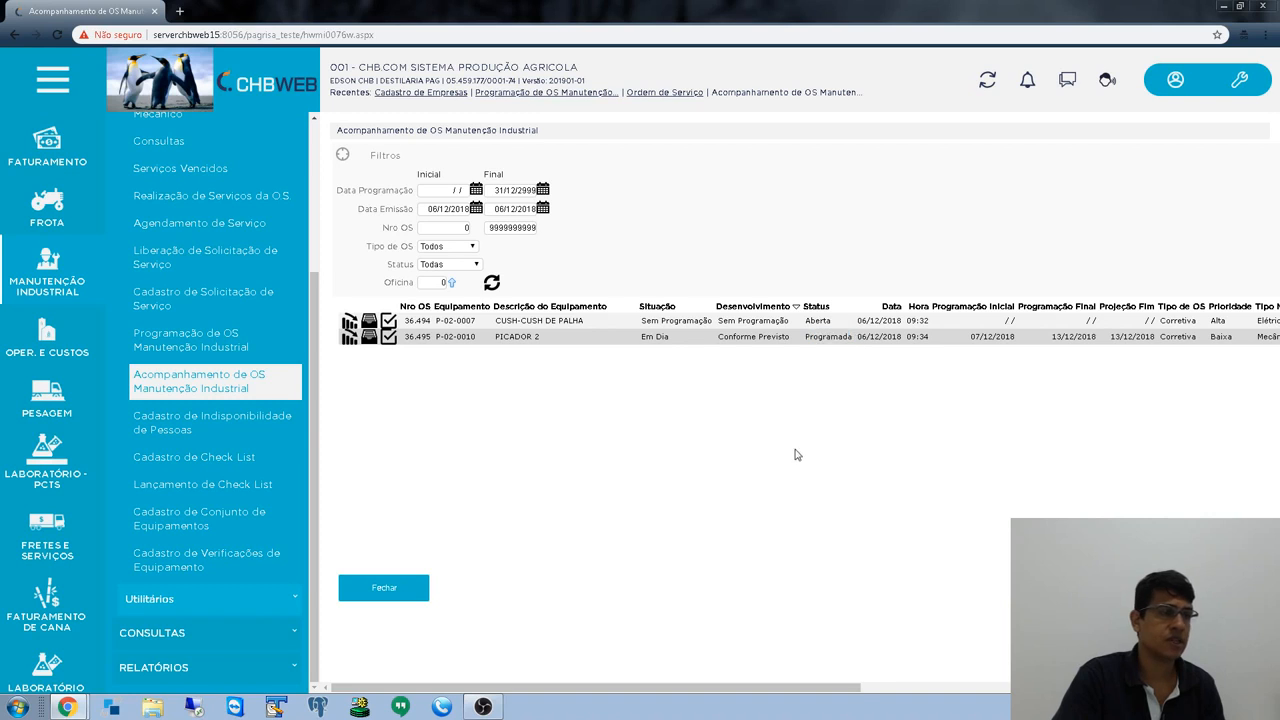
{"action": "left_click_drag", "start_coordinate": [801, 688], "coordinate": [894, 609]}
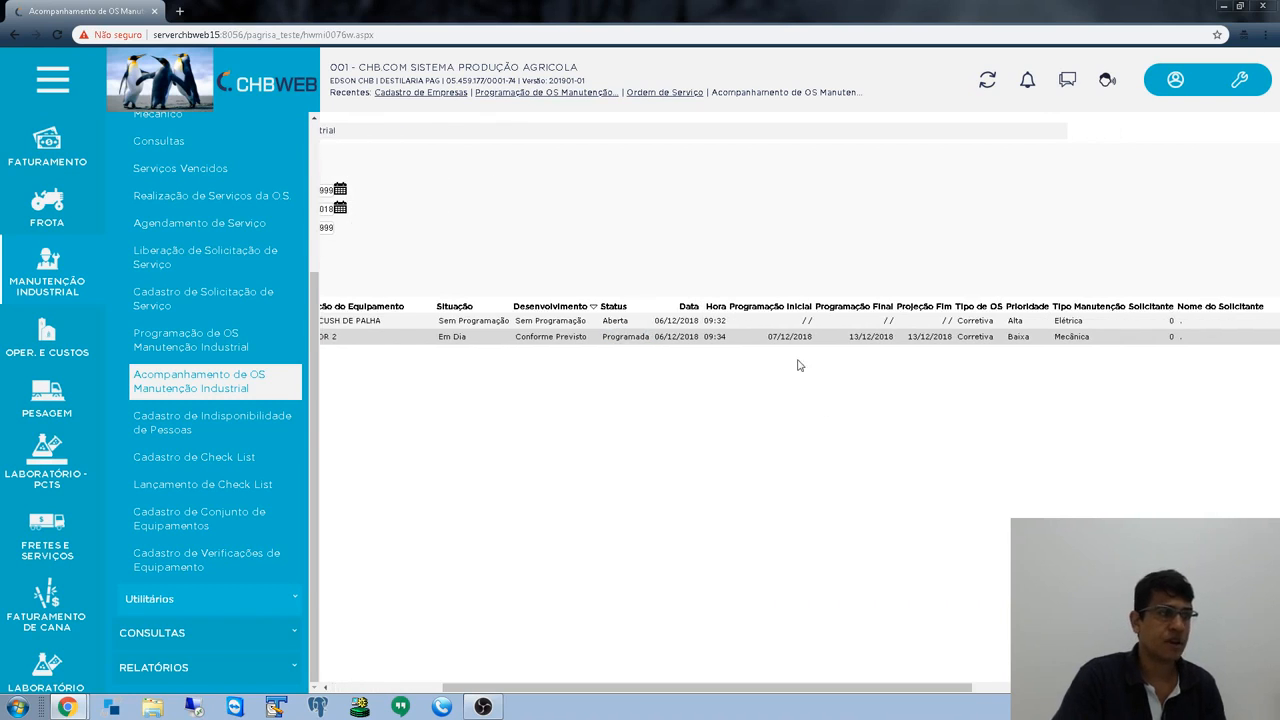
{"action": "left_click_drag", "start_coordinate": [770, 336], "coordinate": [822, 340]}
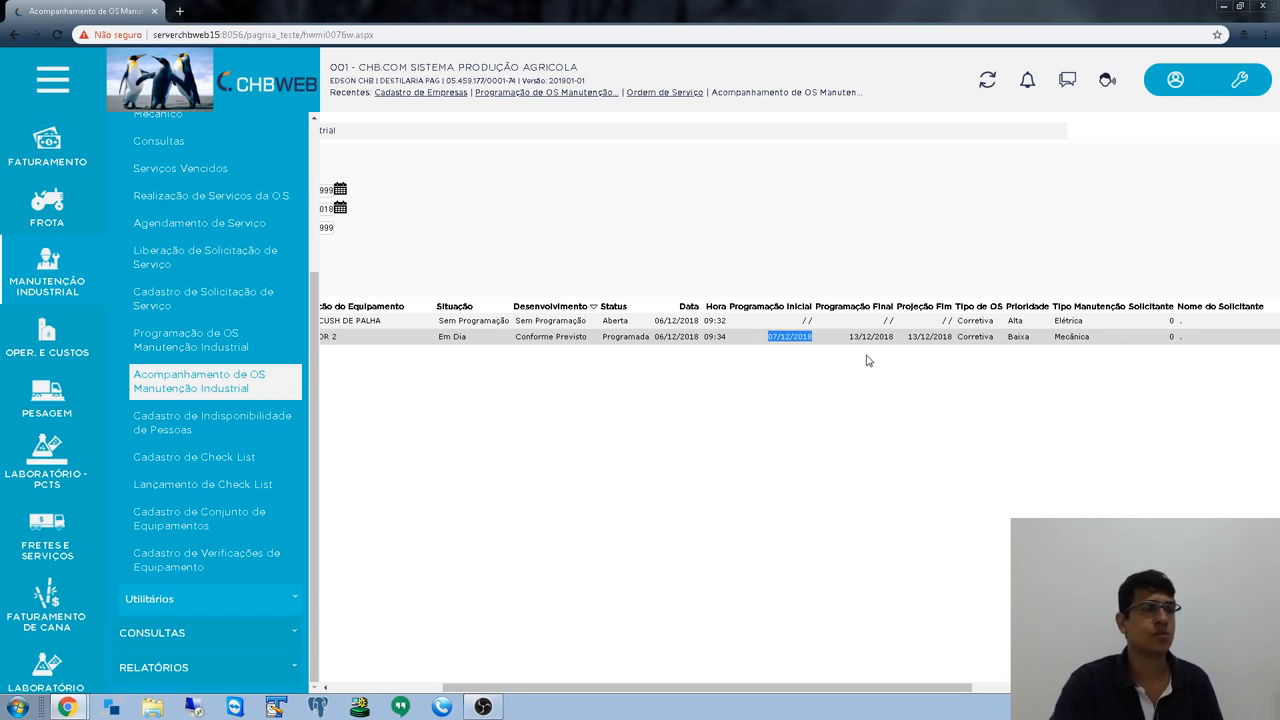
{"action": "left_click_drag", "start_coordinate": [849, 337], "coordinate": [954, 337]}
{"action": "left_click", "coordinate": [918, 425]}
{"action": "left_click", "coordinate": [929, 443]}
{"action": "left_click_drag", "start_coordinate": [831, 686], "coordinate": [1130, 705]}
- Check the Mecânica order's 36,00 programmed hours against 0,00 executed hours
{"action": "left_click_drag", "start_coordinate": [1168, 338], "coordinate": [1200, 342]}
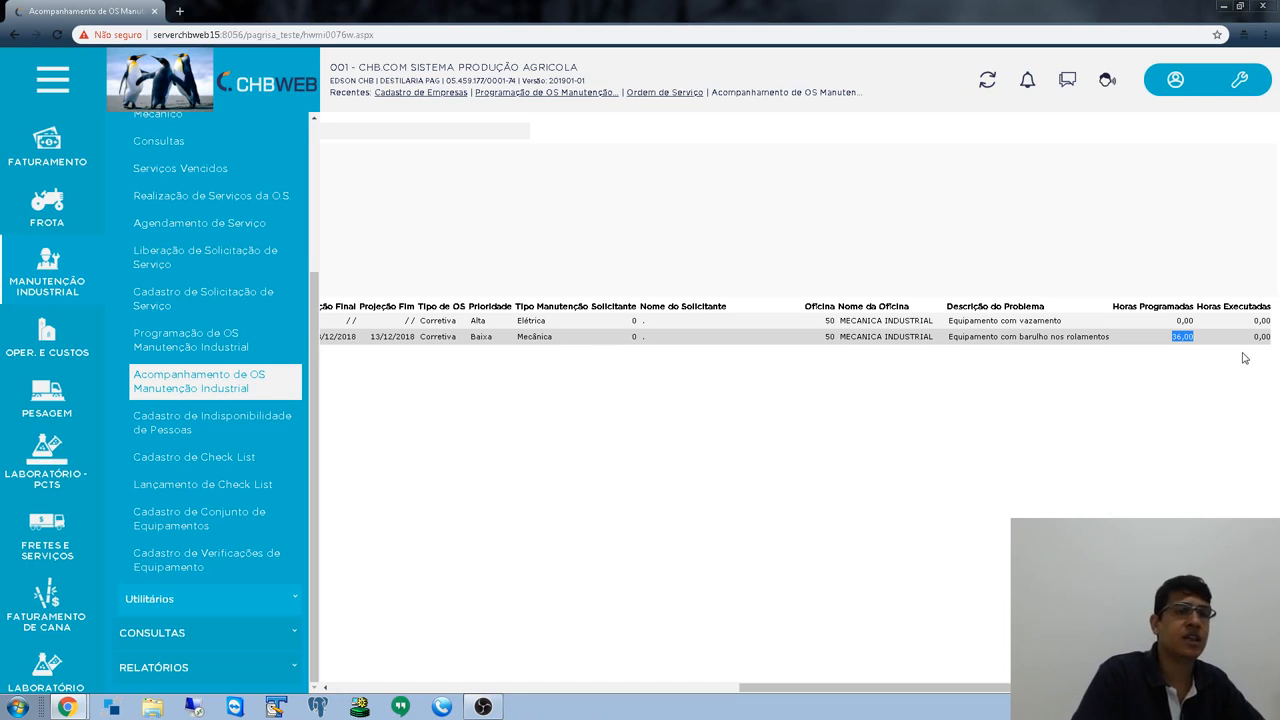
{"action": "left_click_drag", "start_coordinate": [1256, 338], "coordinate": [1270, 338]}
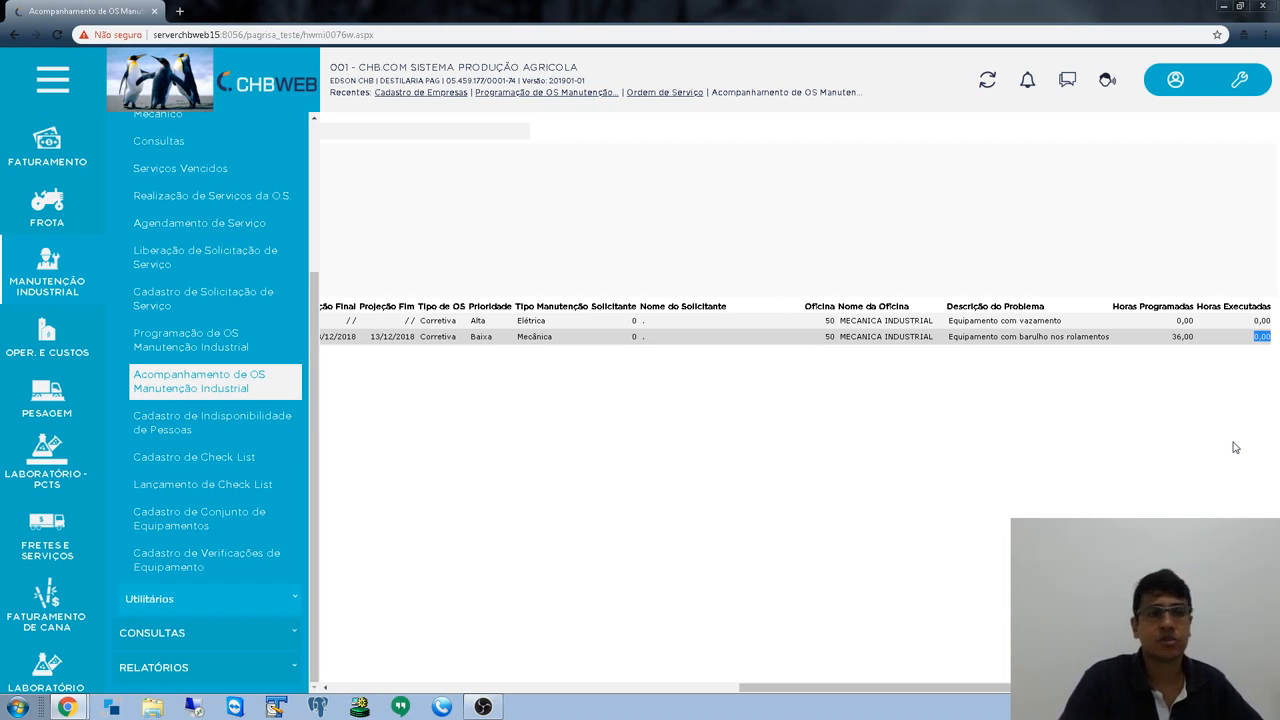
{"action": "scroll", "coordinate": [206, 314], "scroll_direction": "up", "scroll_amount": 3}
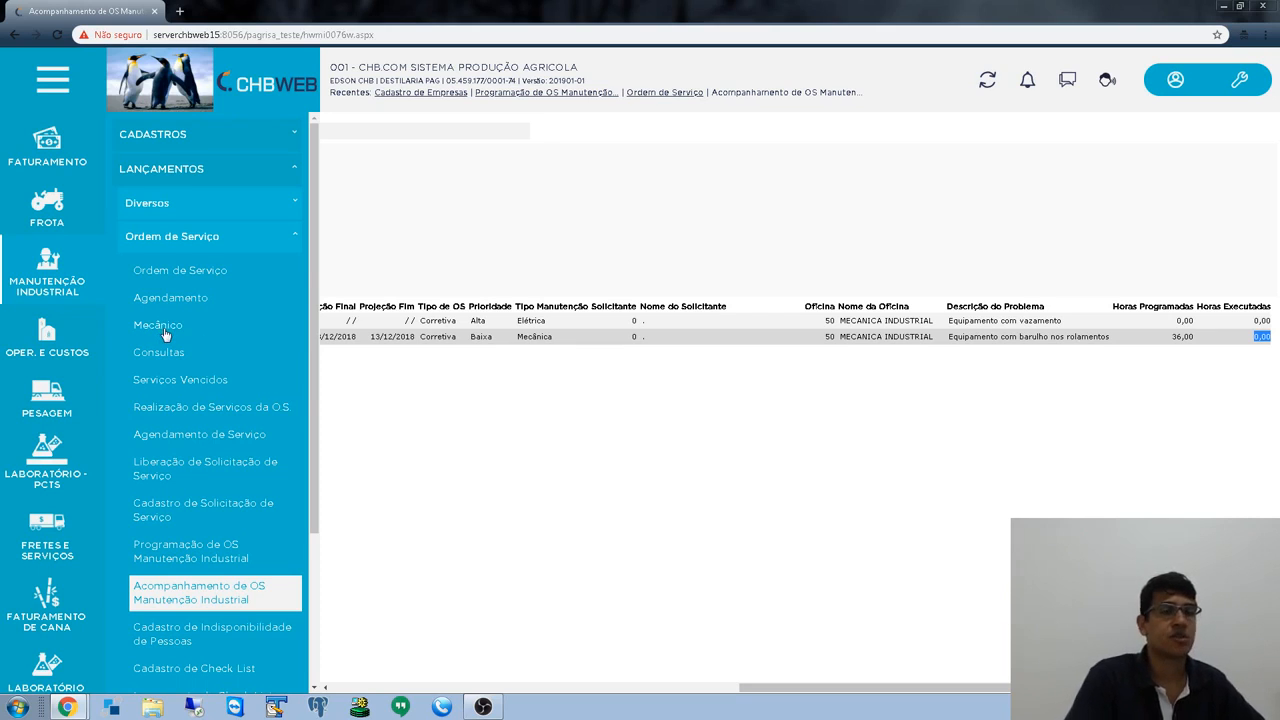
{"action": "left_click", "coordinate": [974, 387]}
{"action": "left_click_drag", "start_coordinate": [1163, 340], "coordinate": [1229, 345]}
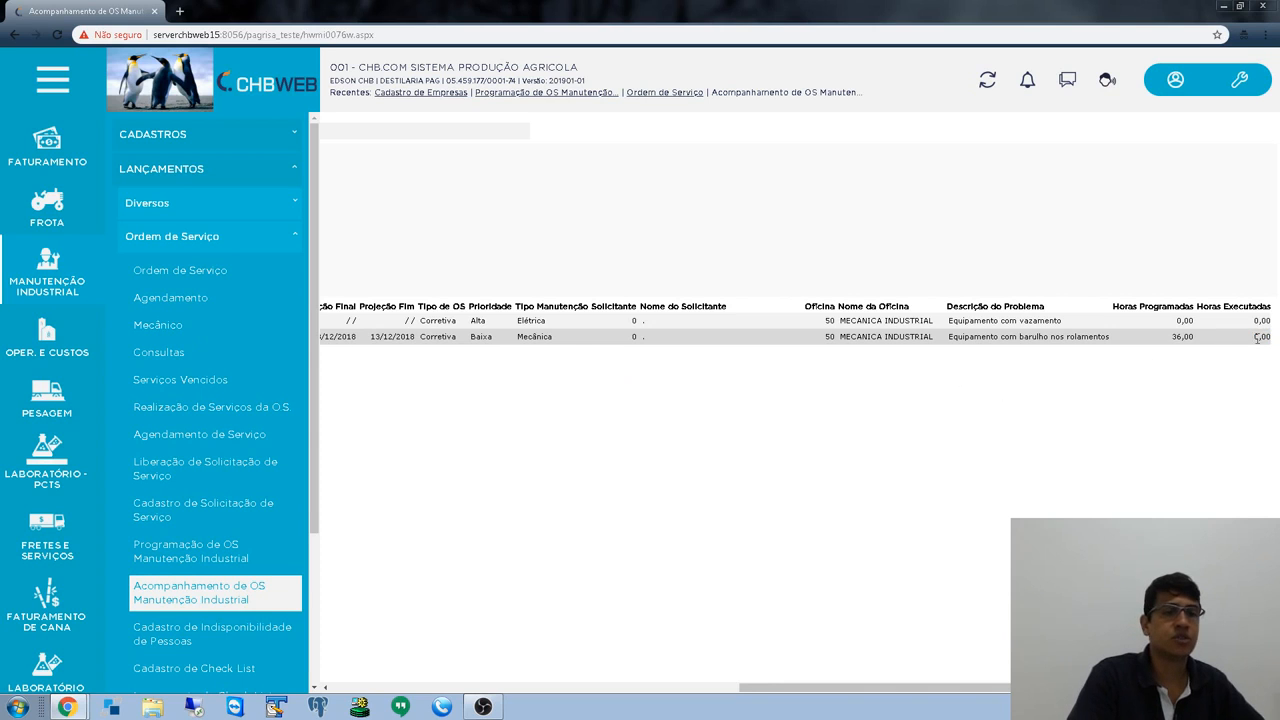
{"action": "left_click", "coordinate": [1249, 424]}
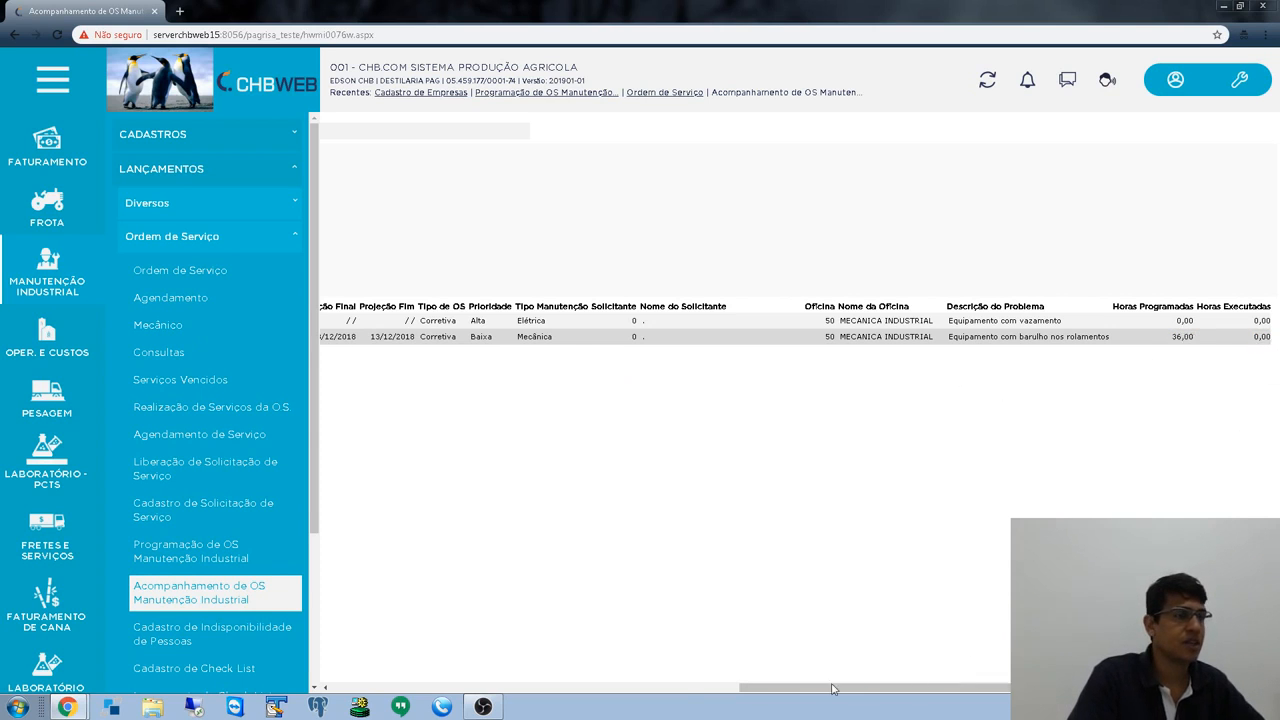
{"action": "left_click_drag", "start_coordinate": [833, 688], "coordinate": [372, 650]}
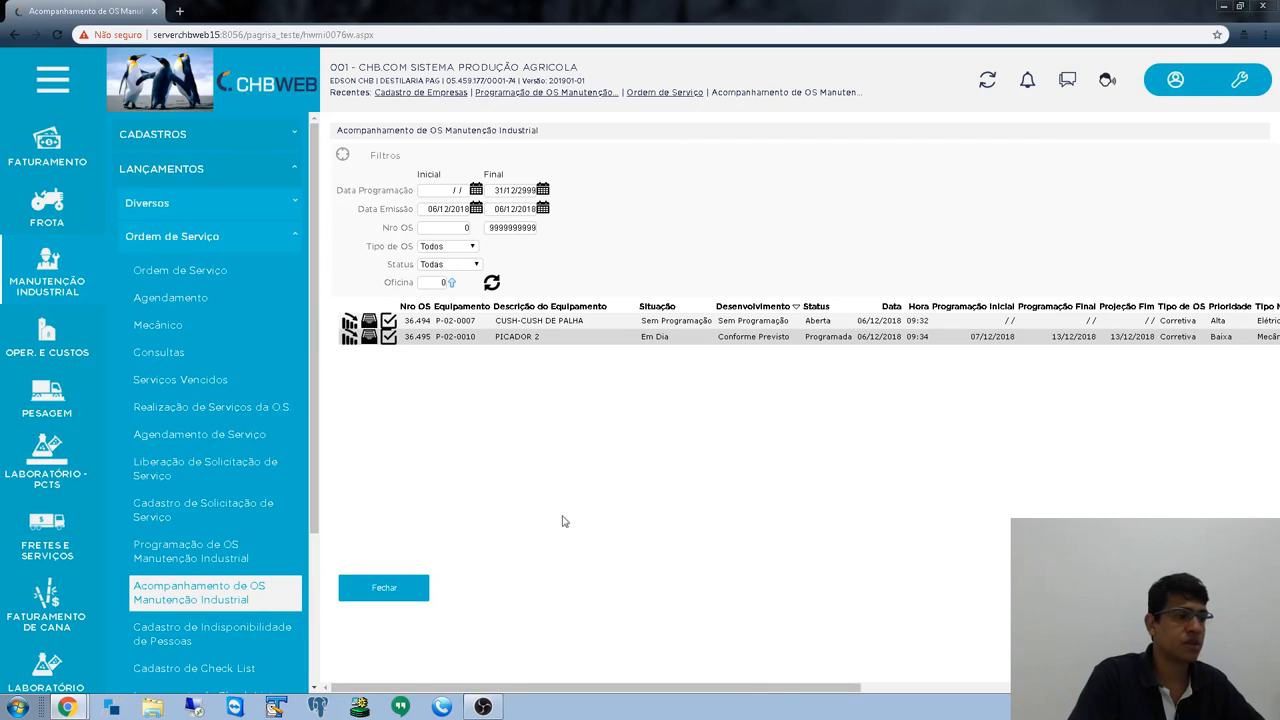
{"action": "left_click_drag", "start_coordinate": [637, 342], "coordinate": [684, 343]}
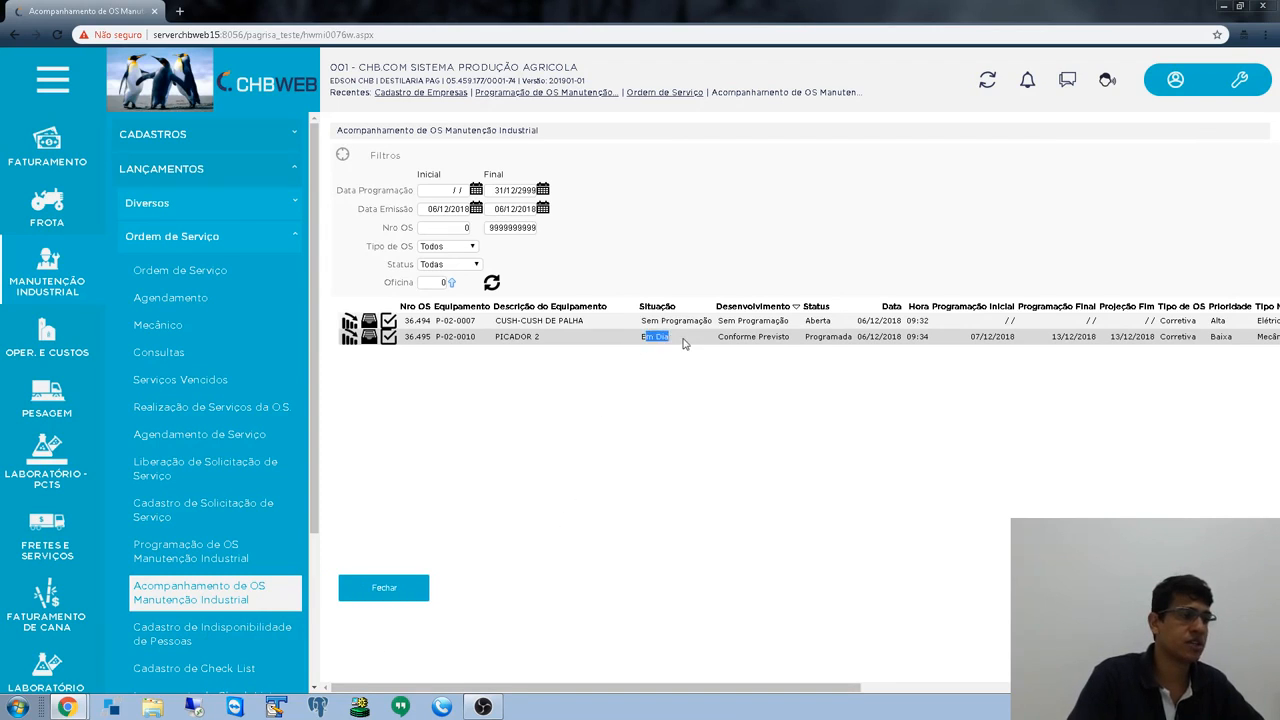
{"action": "left_click", "coordinate": [690, 354]}
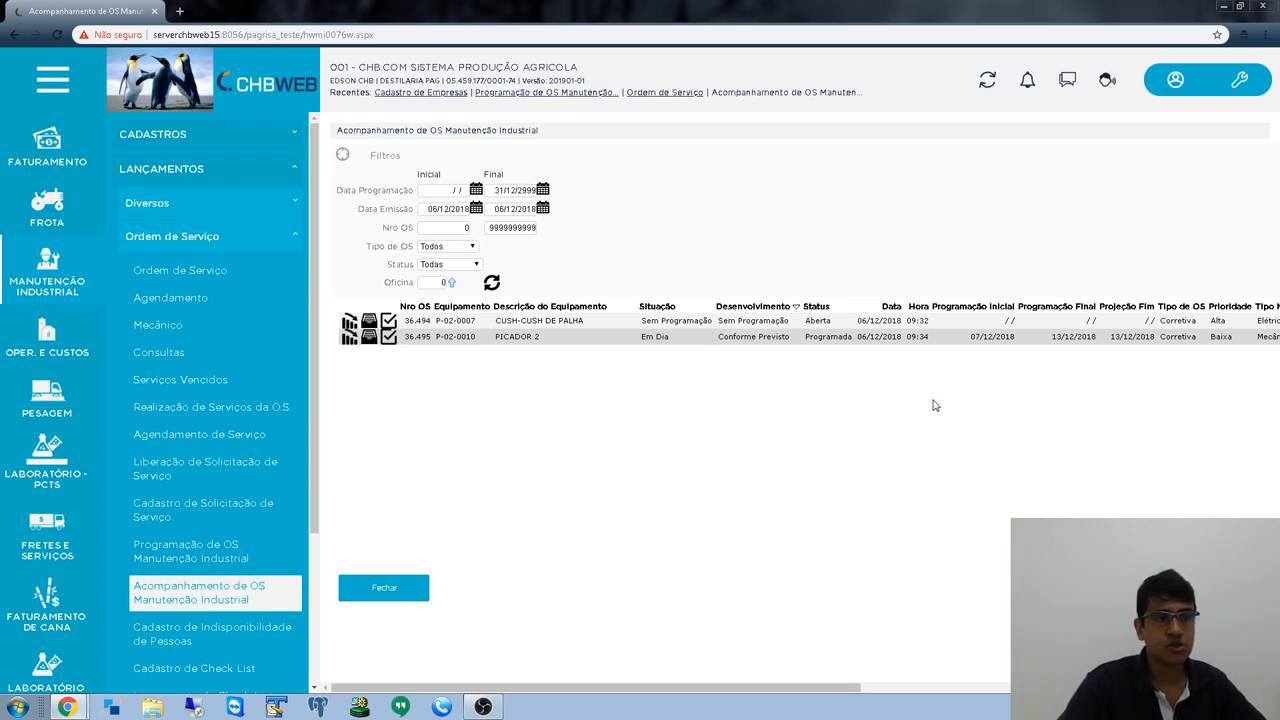
{"action": "left_click_drag", "start_coordinate": [643, 335], "coordinate": [798, 340]}
{"action": "left_click", "coordinate": [798, 370]}
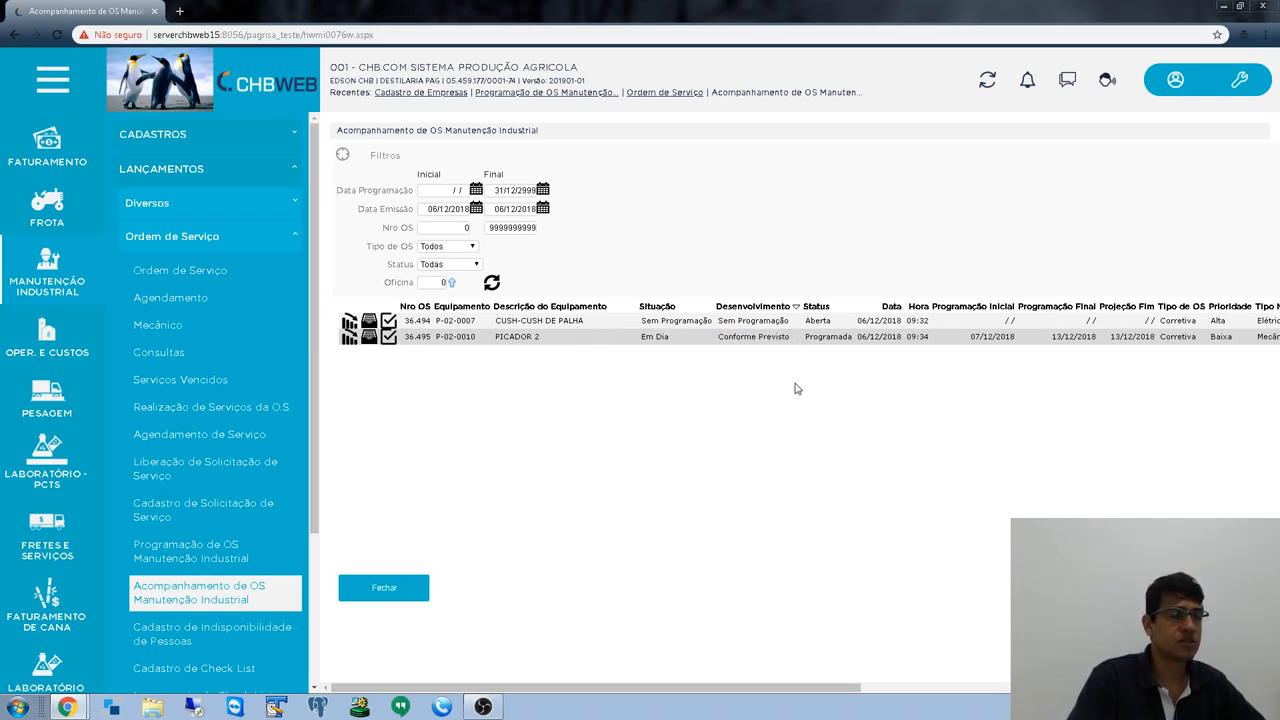
{"action": "left_click_drag", "start_coordinate": [720, 337], "coordinate": [793, 358]}
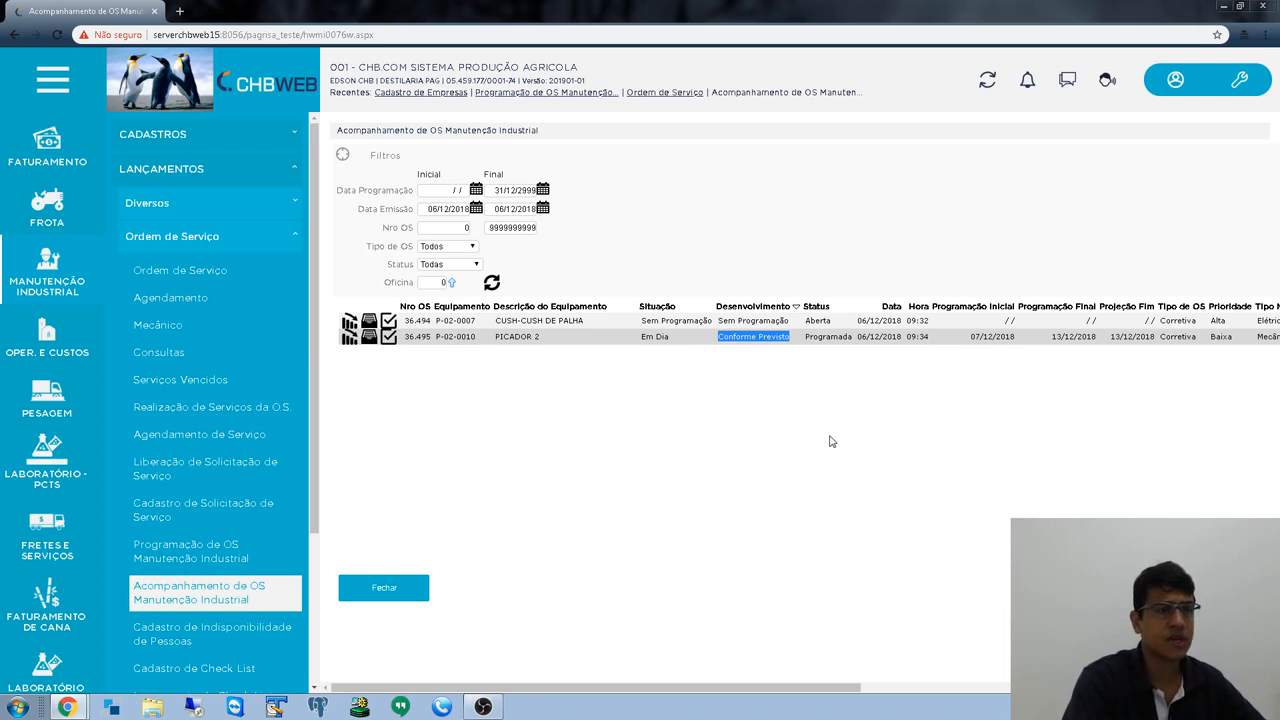
{"action": "left_click", "coordinate": [832, 441]}
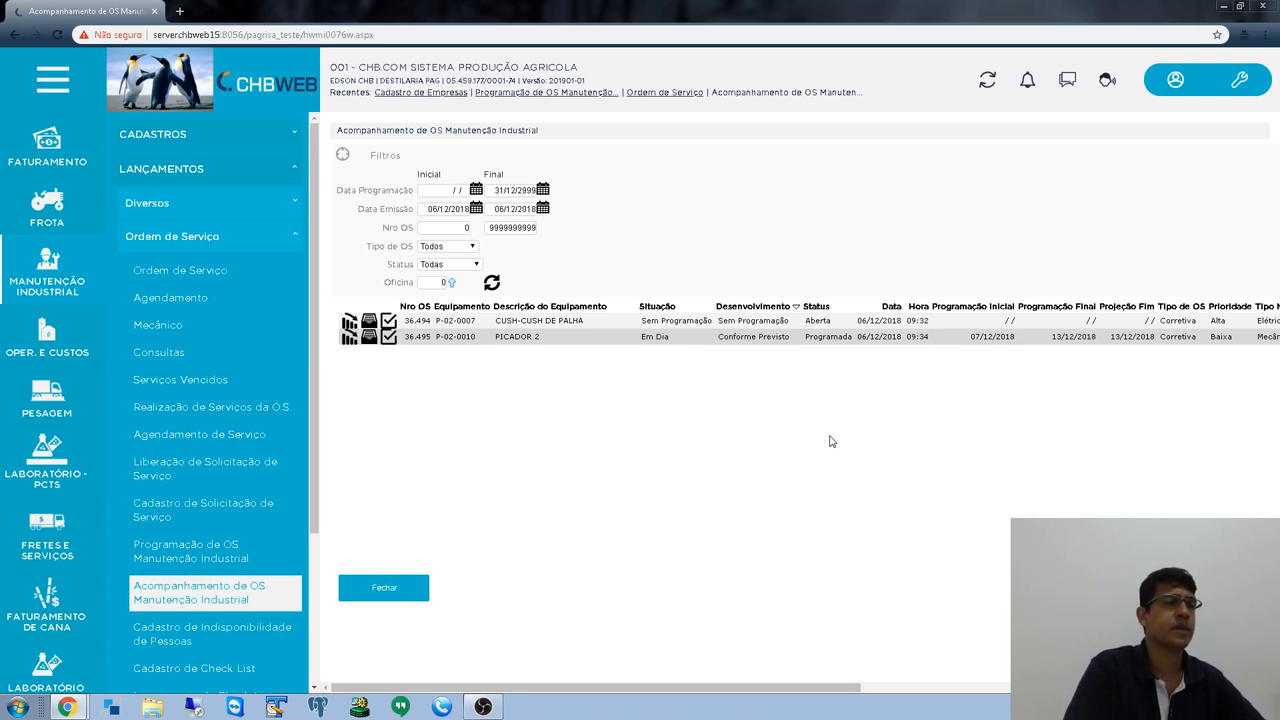
{"action": "left_click_drag", "start_coordinate": [715, 339], "coordinate": [798, 341]}
{"action": "left_click", "coordinate": [798, 342]}
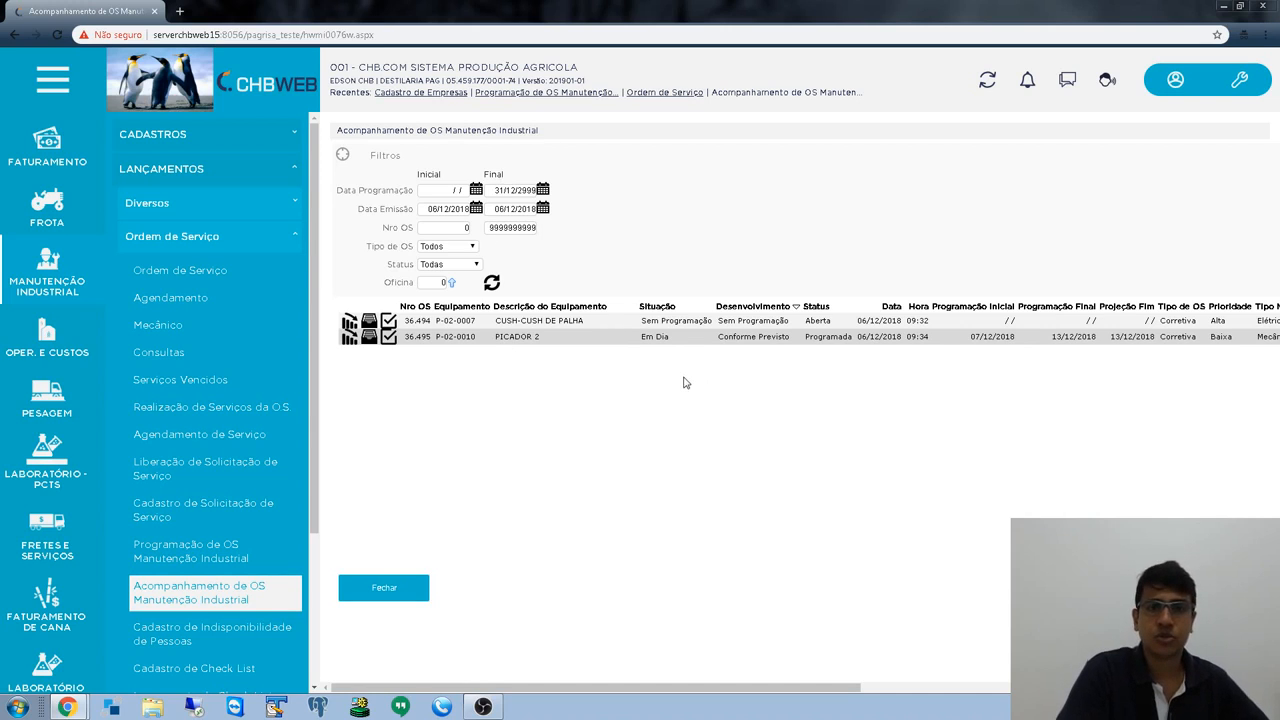
{"action": "triple_click", "coordinate": [741, 338]}
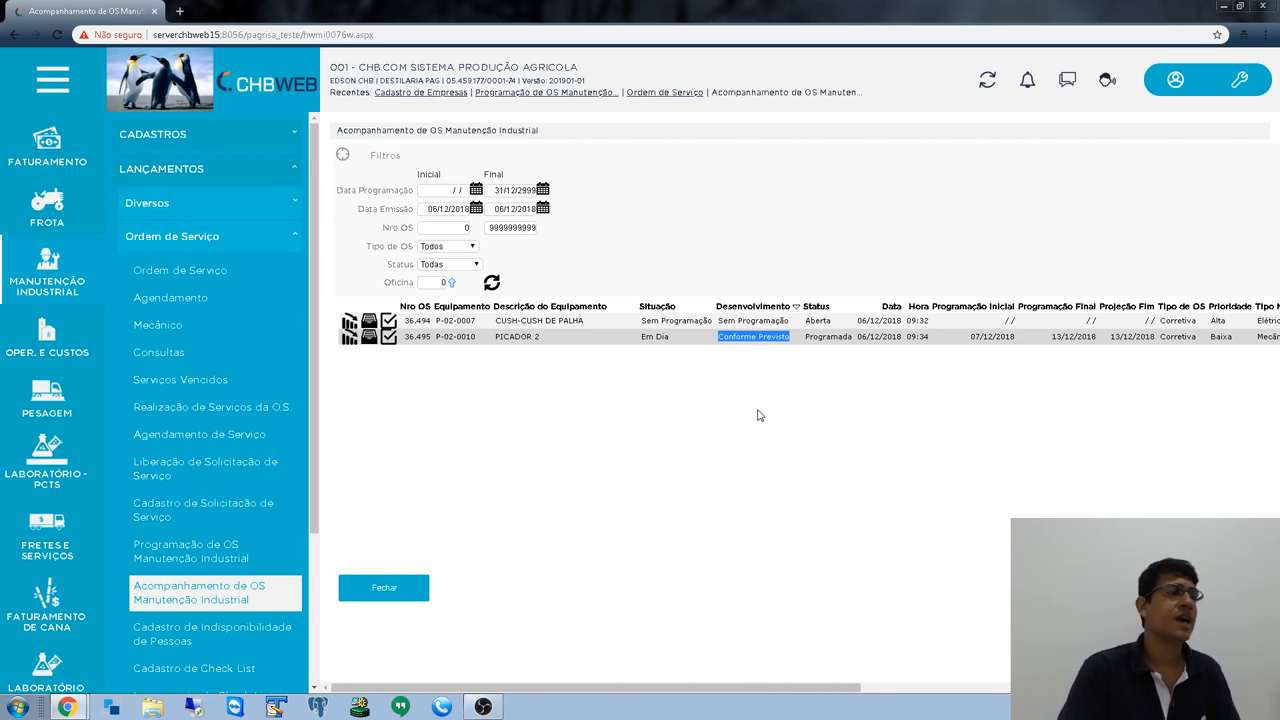
{"action": "left_click", "coordinate": [758, 415]}
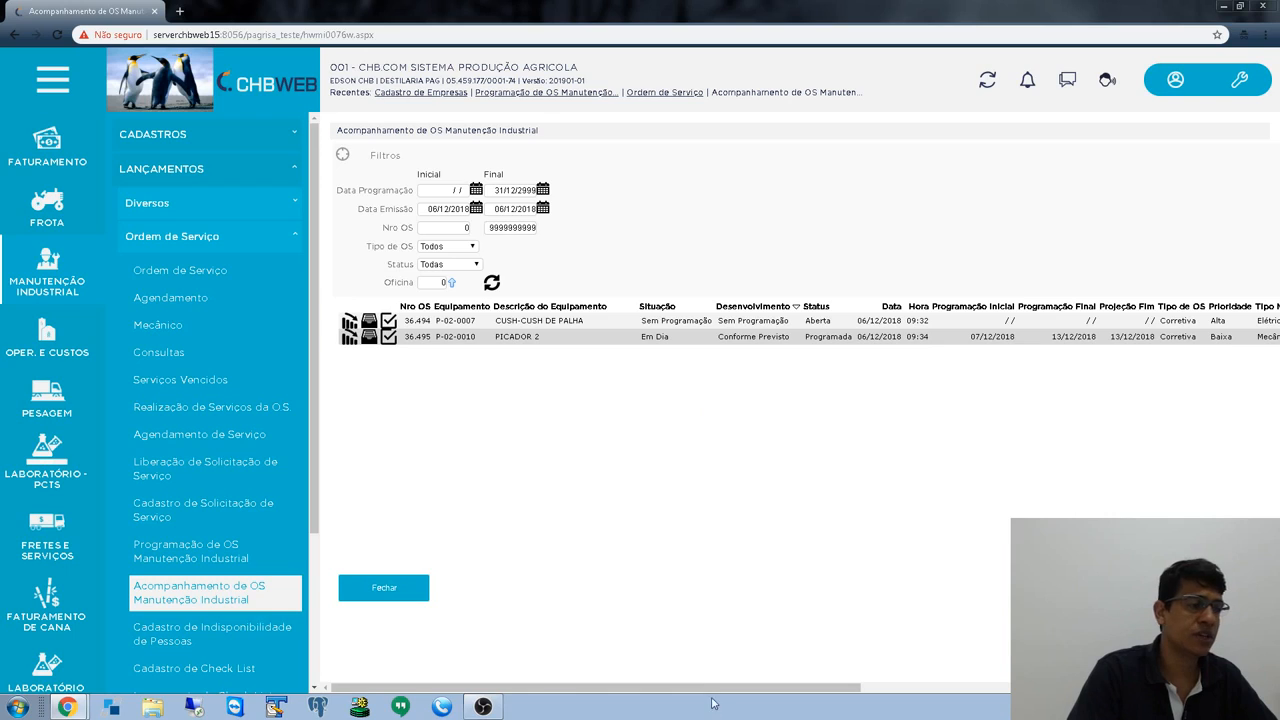
- Open OS 36.495 PICADOR 2's OS - Programação and edit its scheduling entry
{"action": "left_click", "coordinate": [370, 338]}
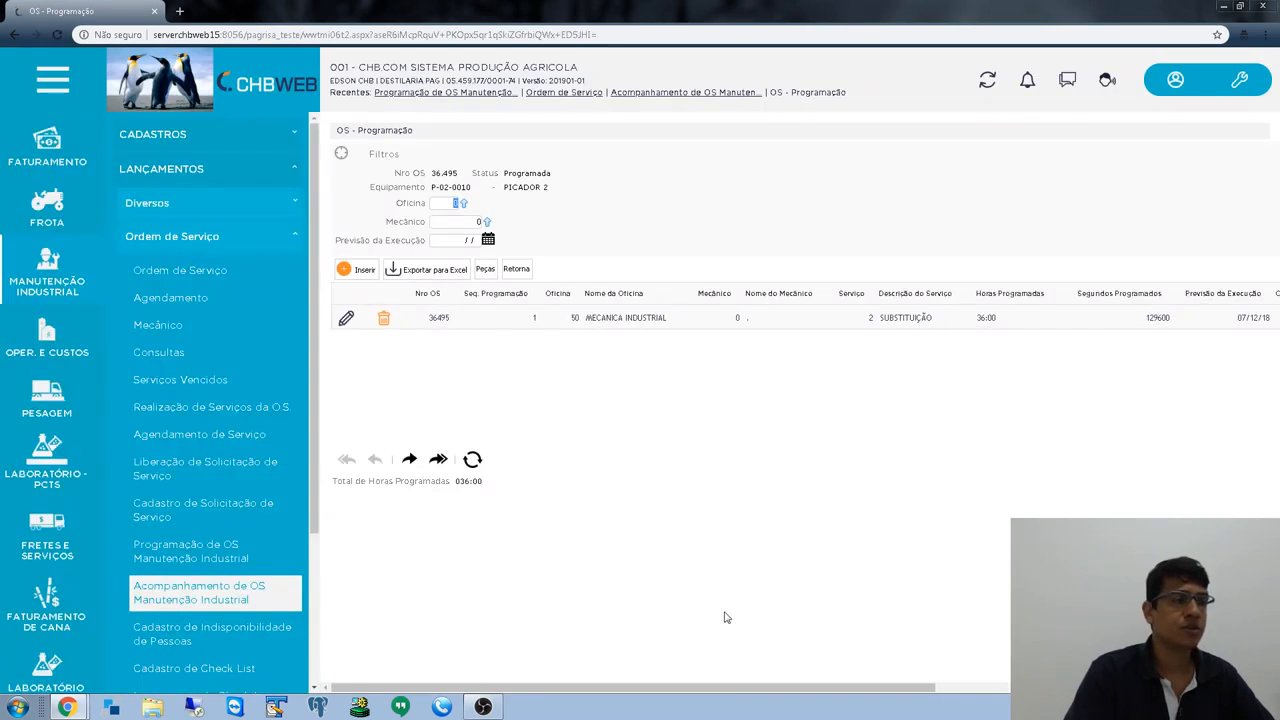
{"action": "left_click_drag", "start_coordinate": [730, 690], "coordinate": [888, 693]}
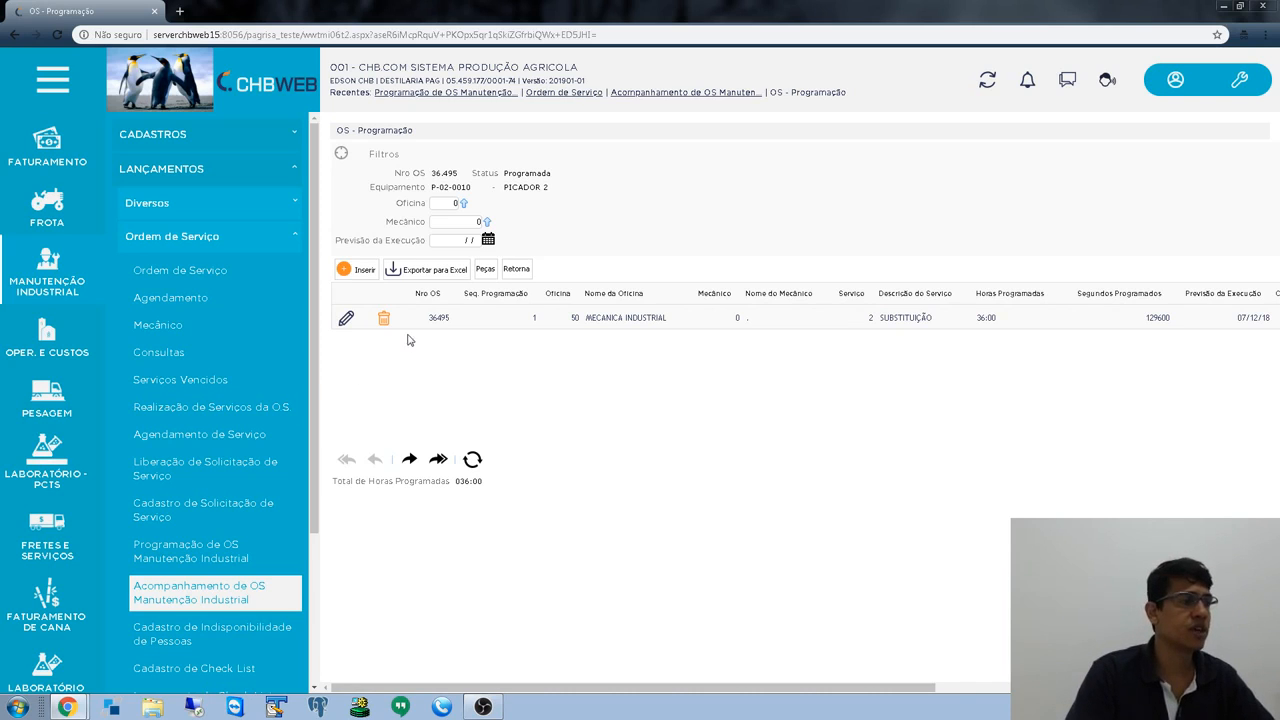
{"action": "left_click", "coordinate": [345, 318]}
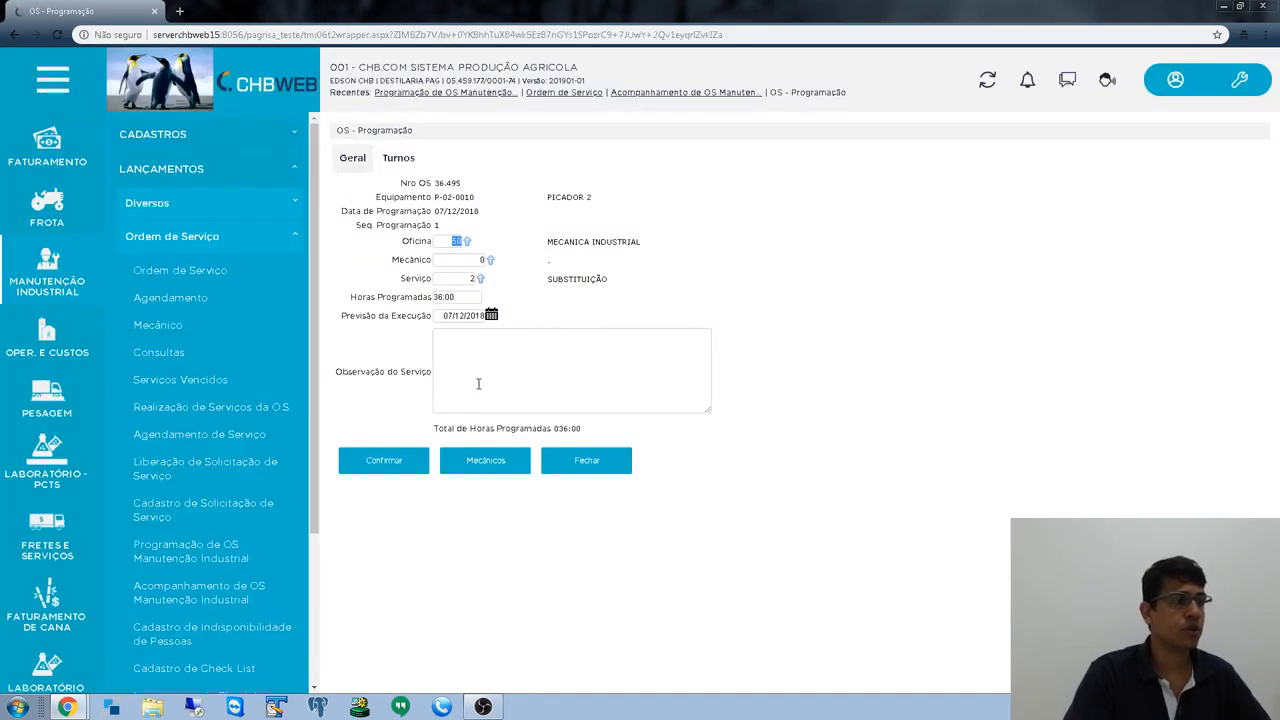
- View the schedule's assigned mechanics, discard a new mechanic entry, and close the OS 36.495 scheduling form
{"action": "key", "text": "Tab"}
{"action": "key", "text": "Tab"}
{"action": "left_click", "coordinate": [478, 458]}
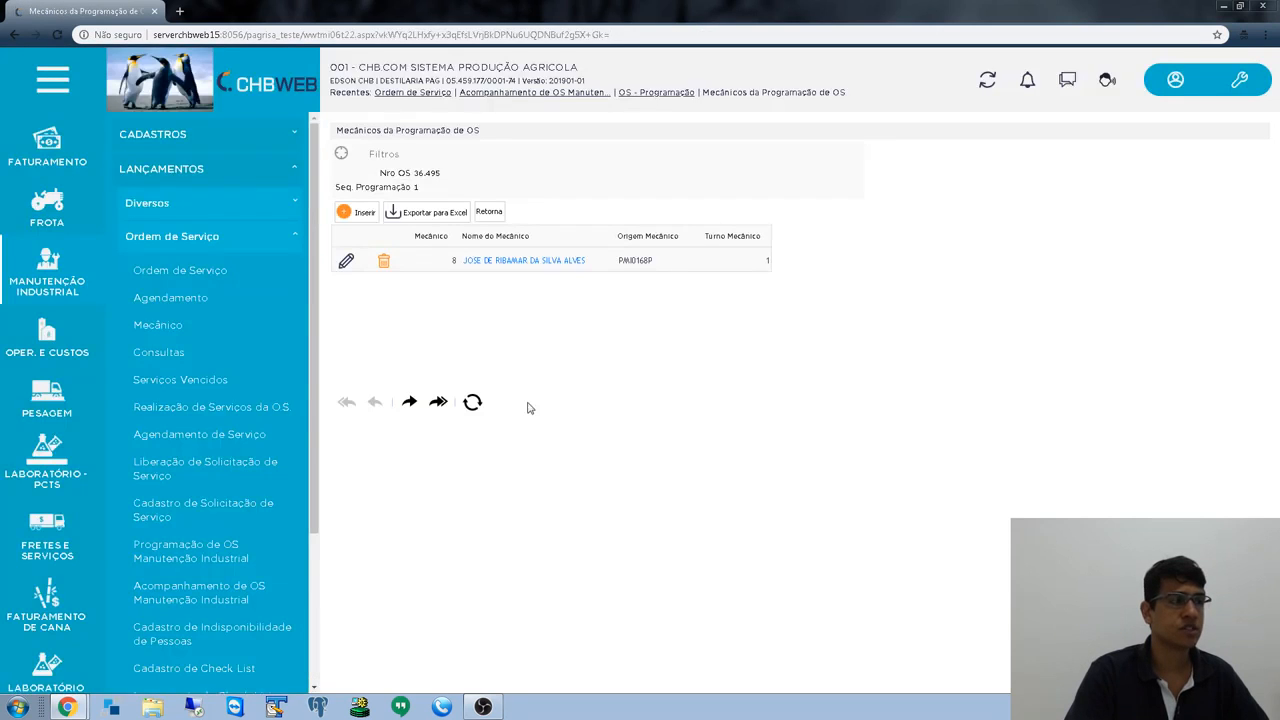
{"action": "left_click", "coordinate": [358, 212]}
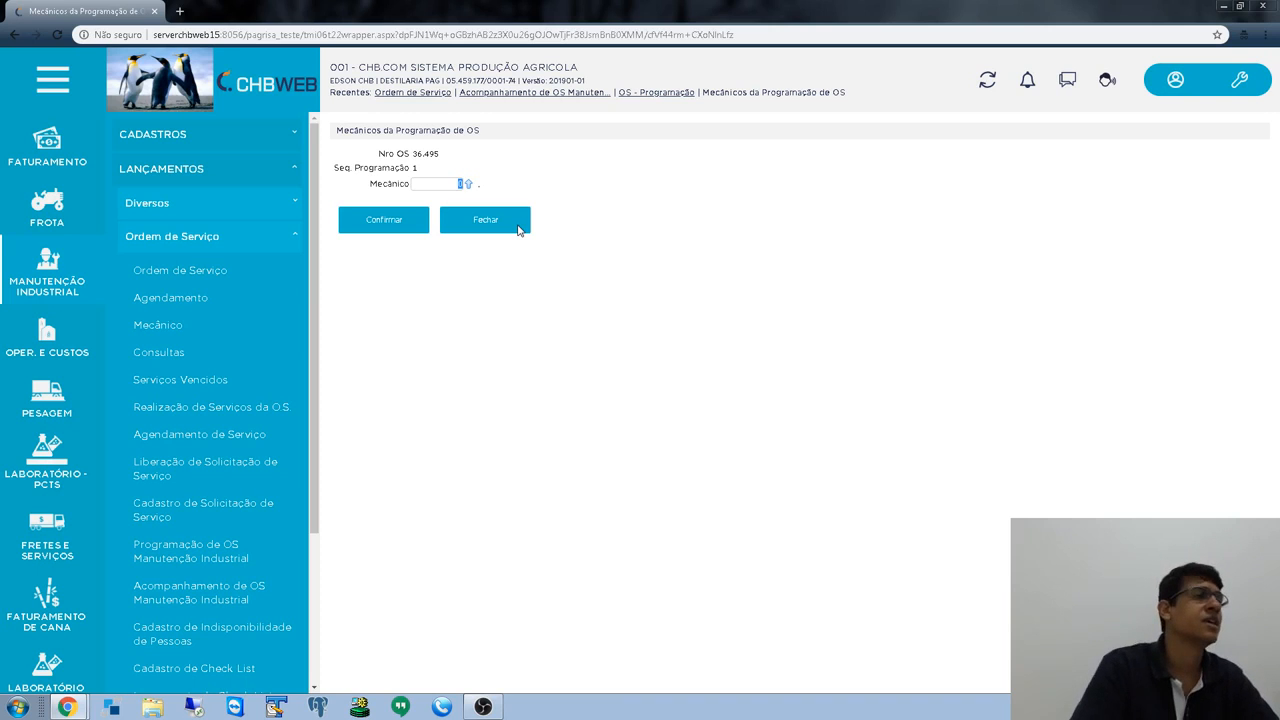
{"action": "left_click", "coordinate": [519, 226]}
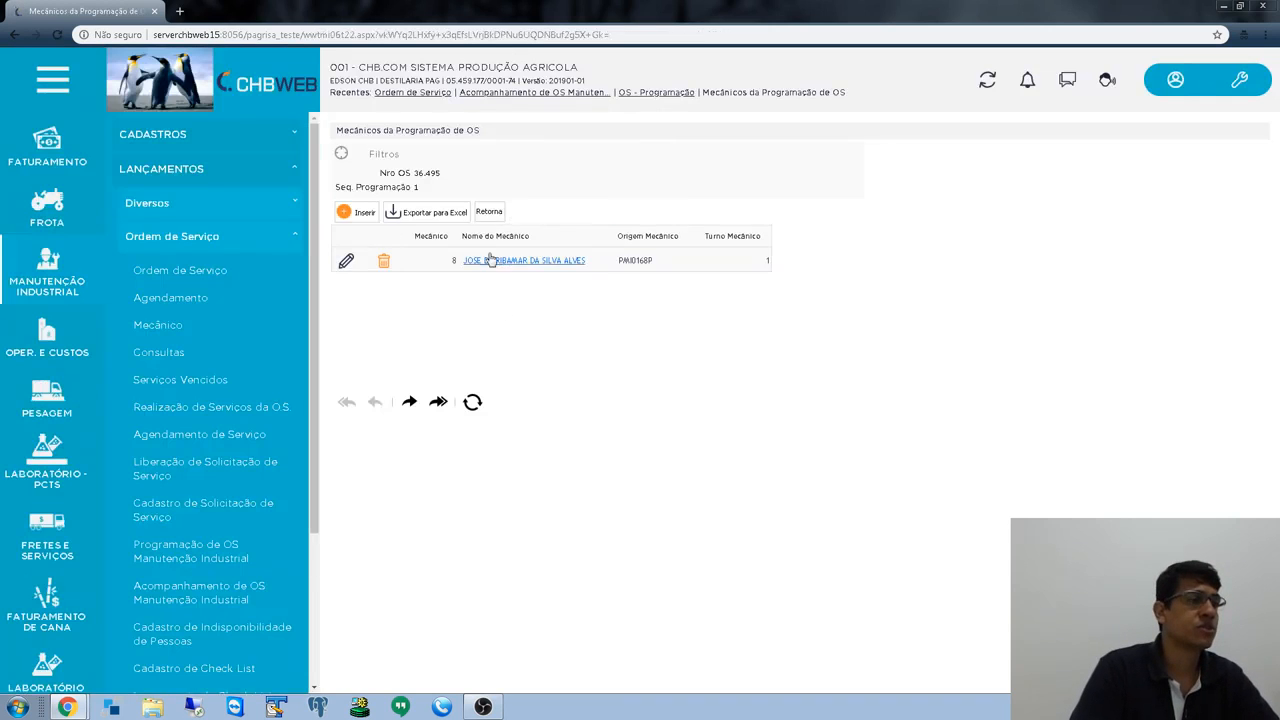
{"action": "left_click", "coordinate": [488, 211]}
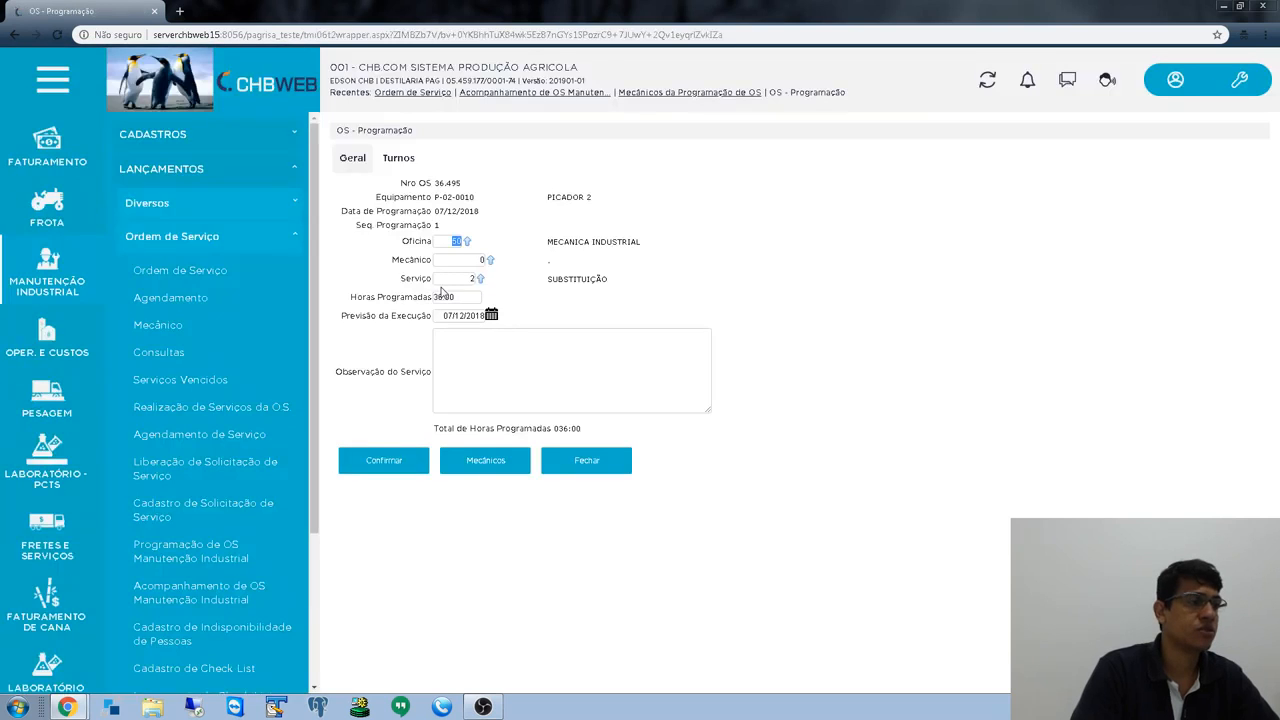
{"action": "left_click", "coordinate": [580, 472]}
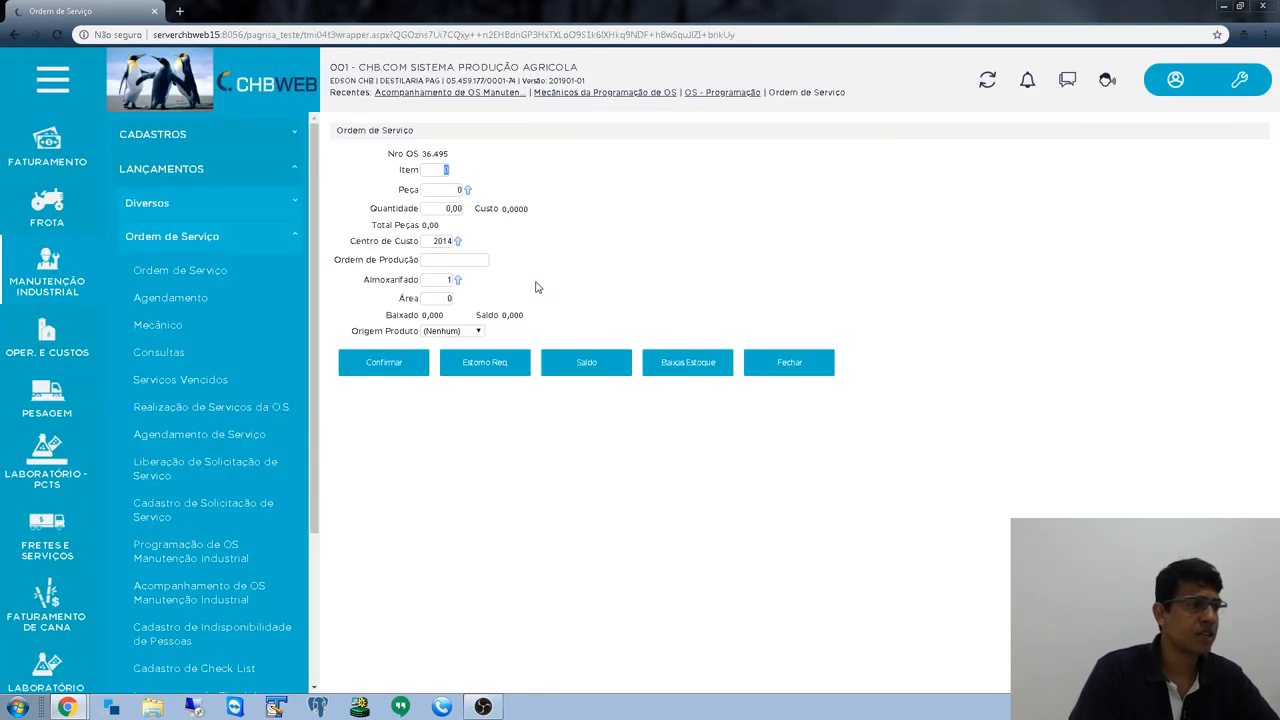
- Start a part entry with item 1 for OS 36.495, then close it without saving
{"action": "type", "text": "1"}
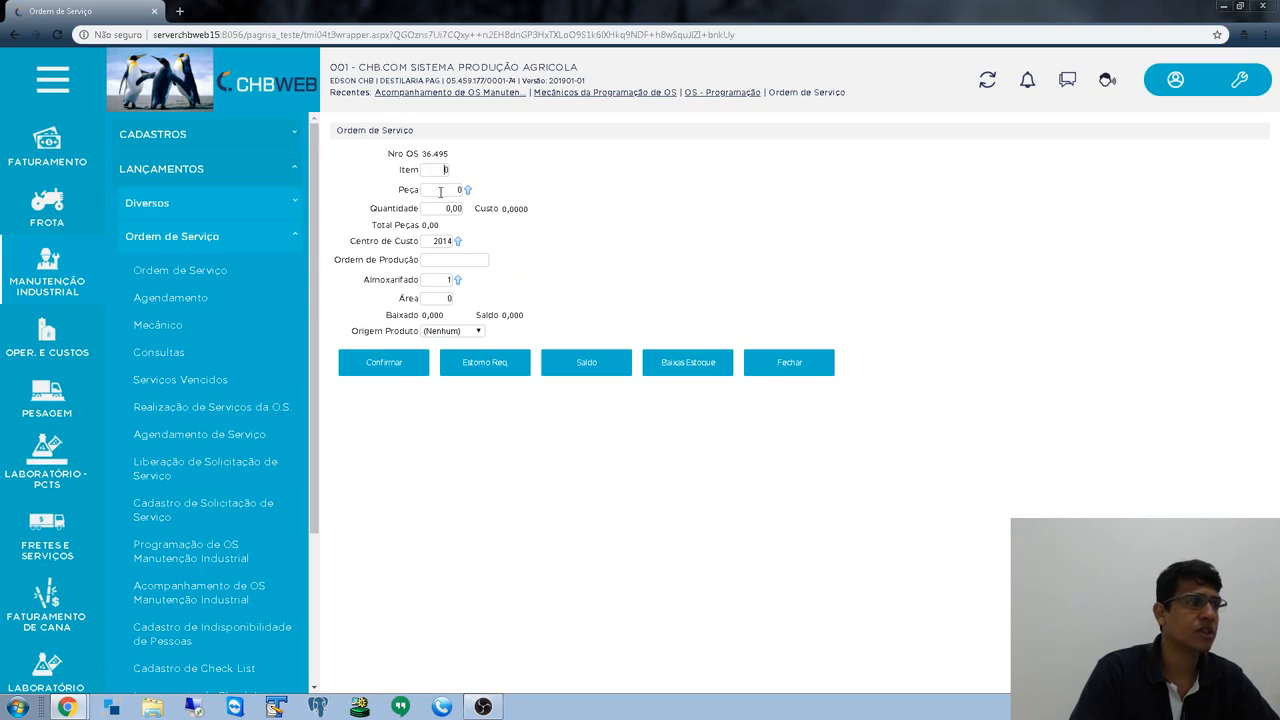
{"action": "key", "text": "Tab"}
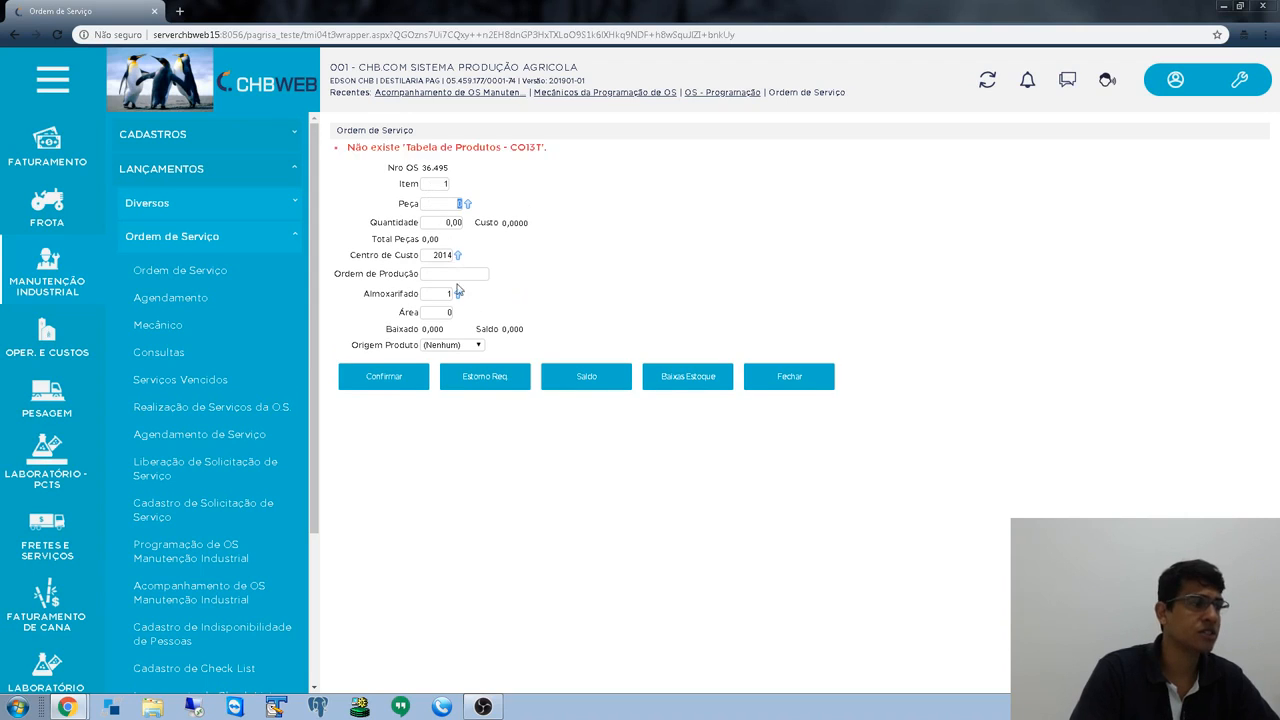
{"action": "left_click", "coordinate": [437, 254]}
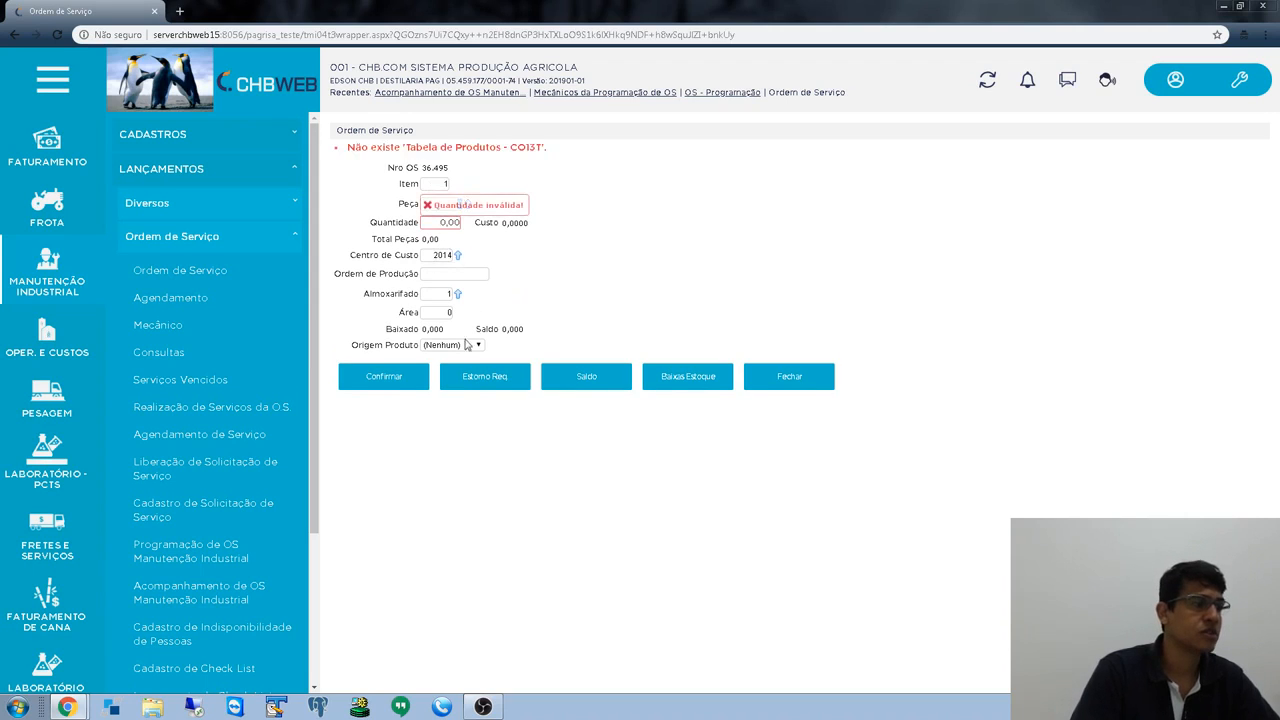
{"action": "left_click", "coordinate": [444, 293]}
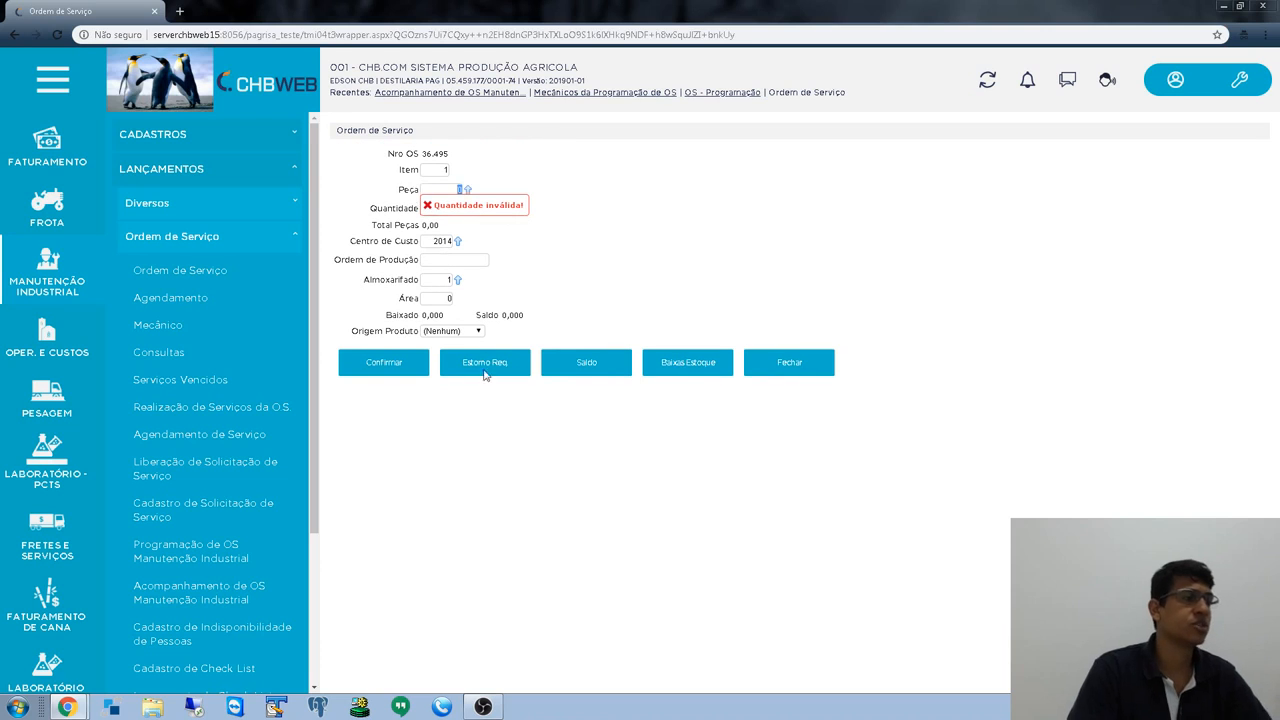
{"action": "left_click", "coordinate": [769, 372]}
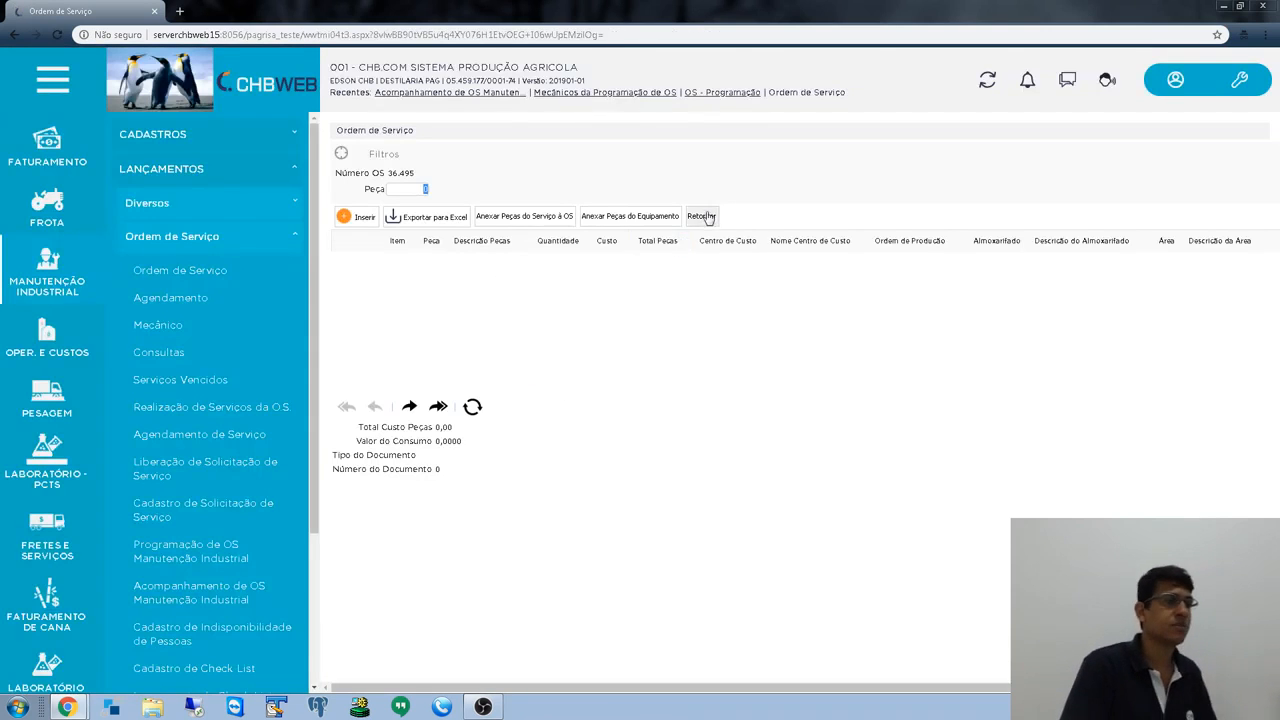
- Go back via the OS scheduling list to the Acompanhamento de OS Manutenção Industrial page
{"action": "left_click", "coordinate": [702, 216]}
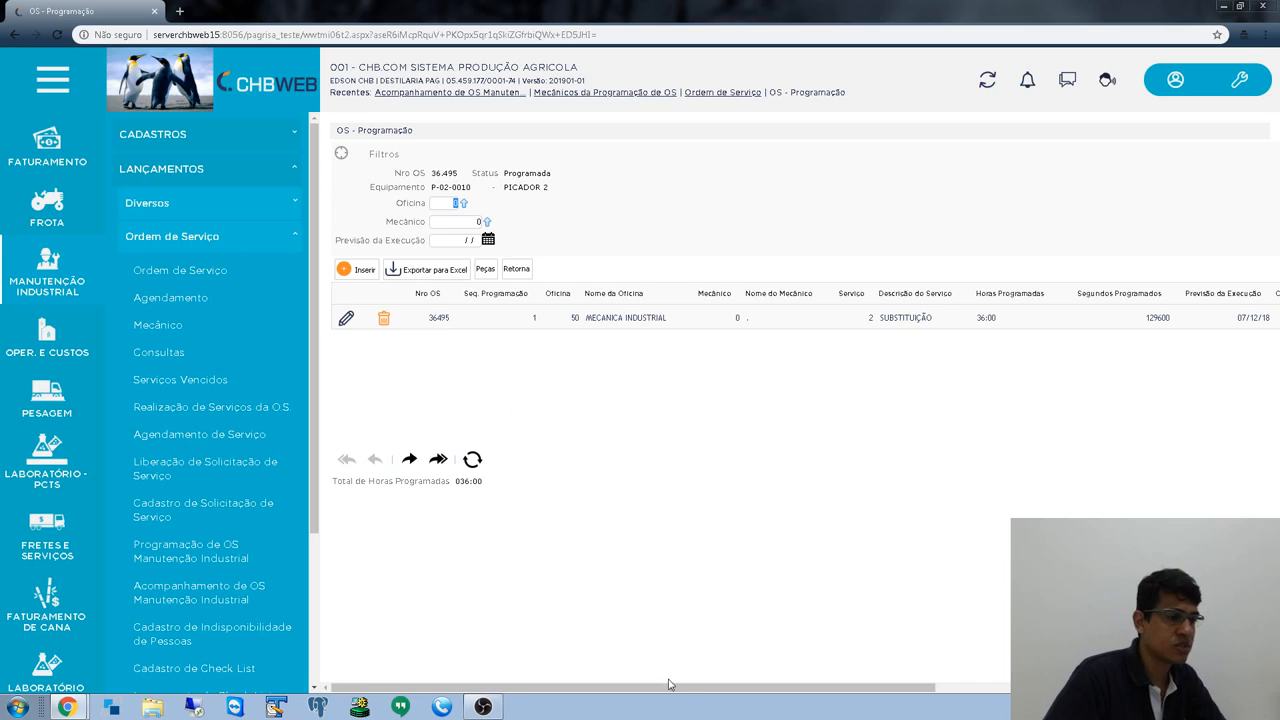
{"action": "left_click_drag", "start_coordinate": [670, 686], "coordinate": [540, 686]}
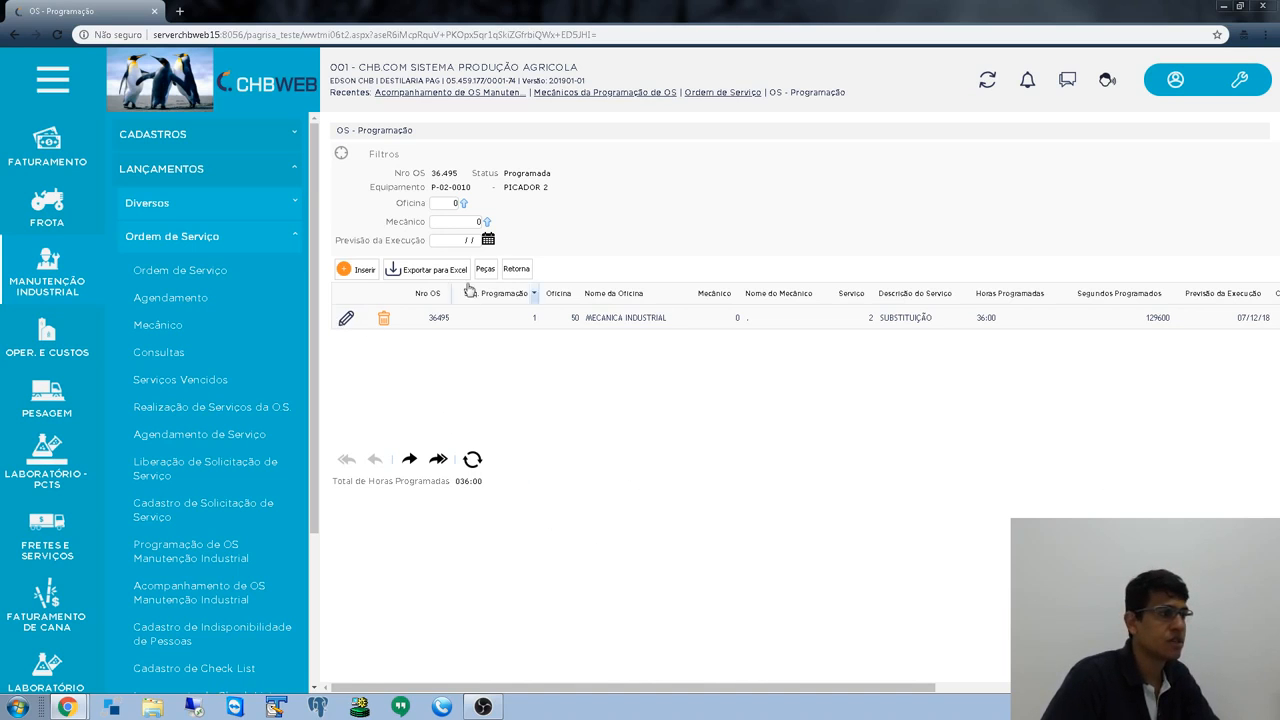
{"action": "left_click", "coordinate": [518, 270]}
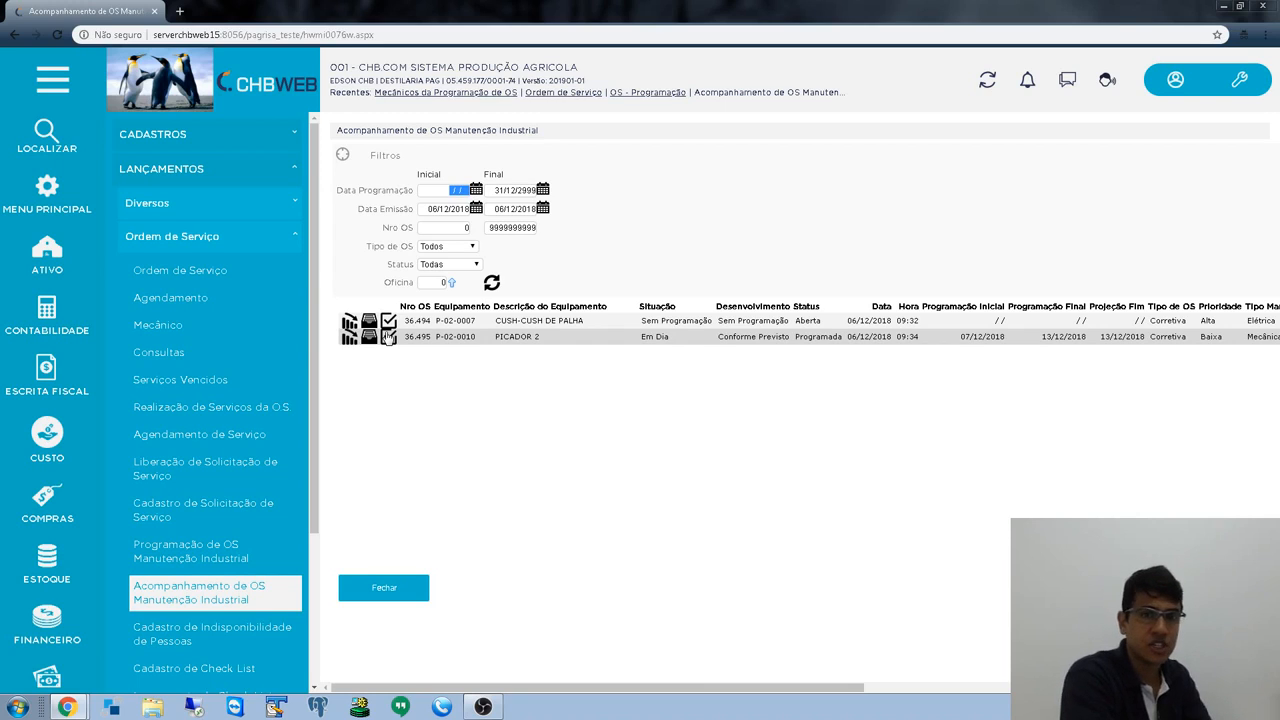
{"action": "left_click", "coordinate": [182, 273]}
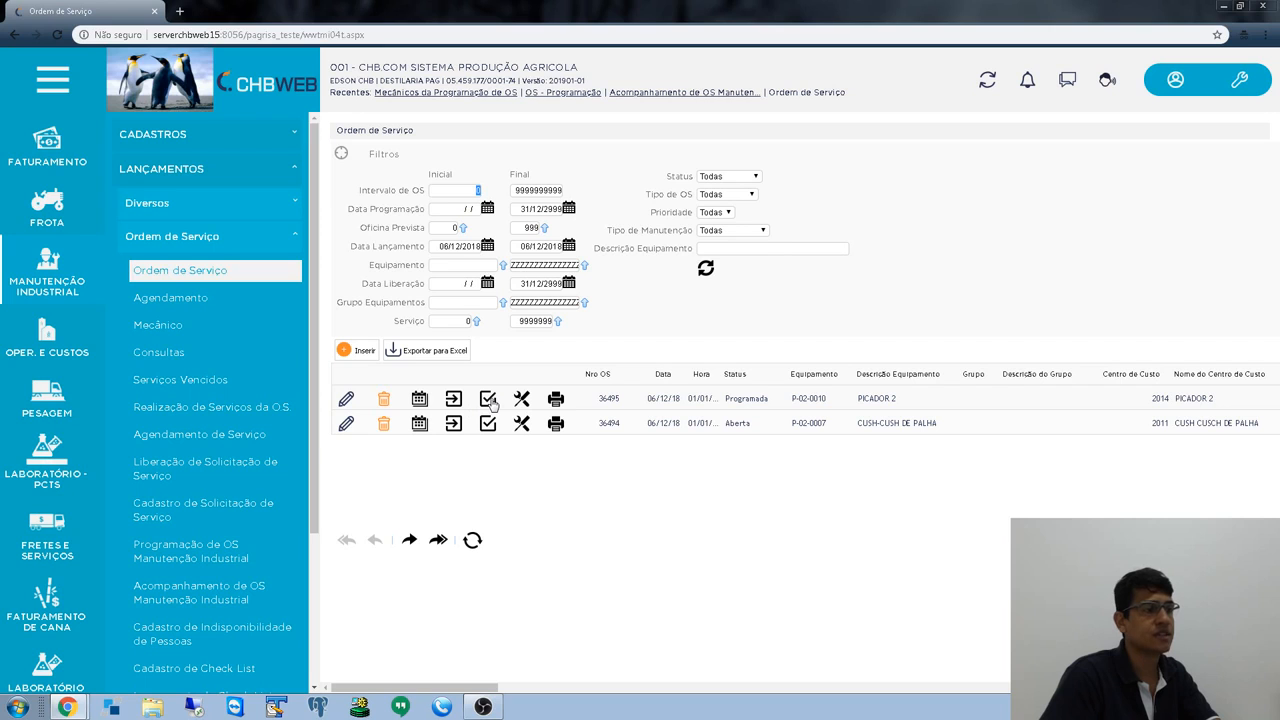
{"action": "scroll", "coordinate": [259, 473], "scroll_direction": "down", "scroll_amount": 2}
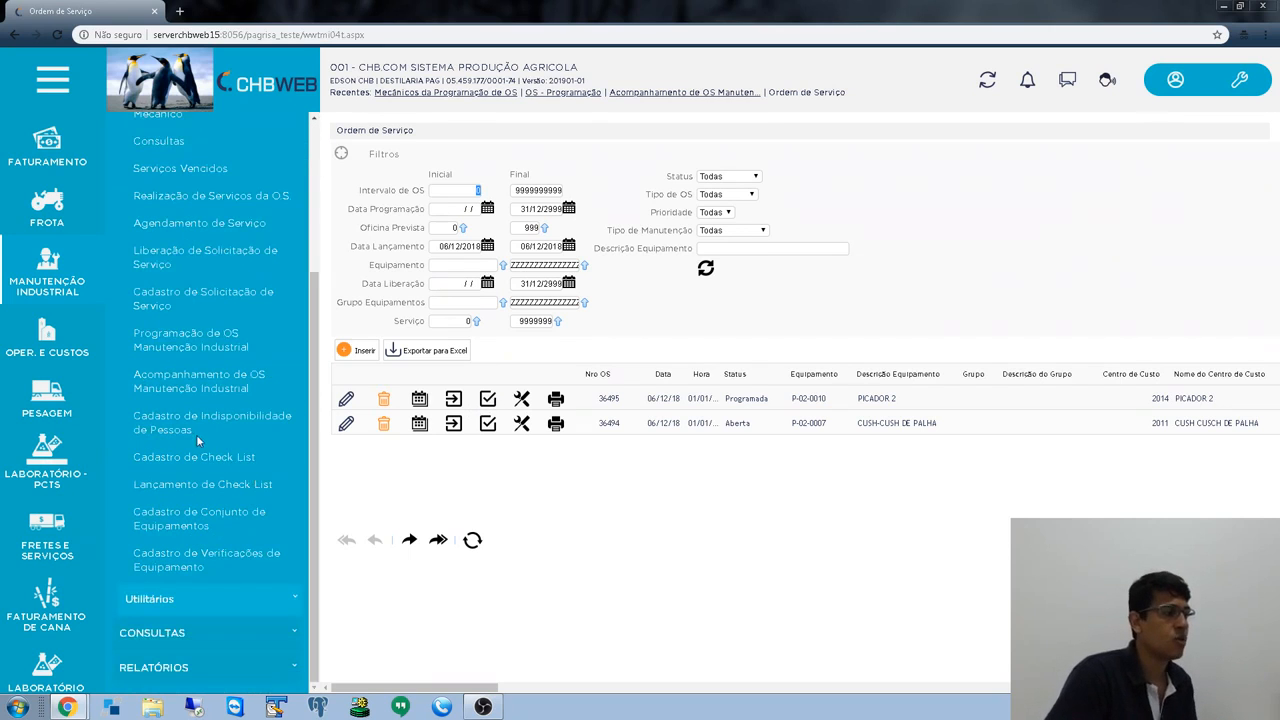
{"action": "left_click", "coordinate": [190, 380]}
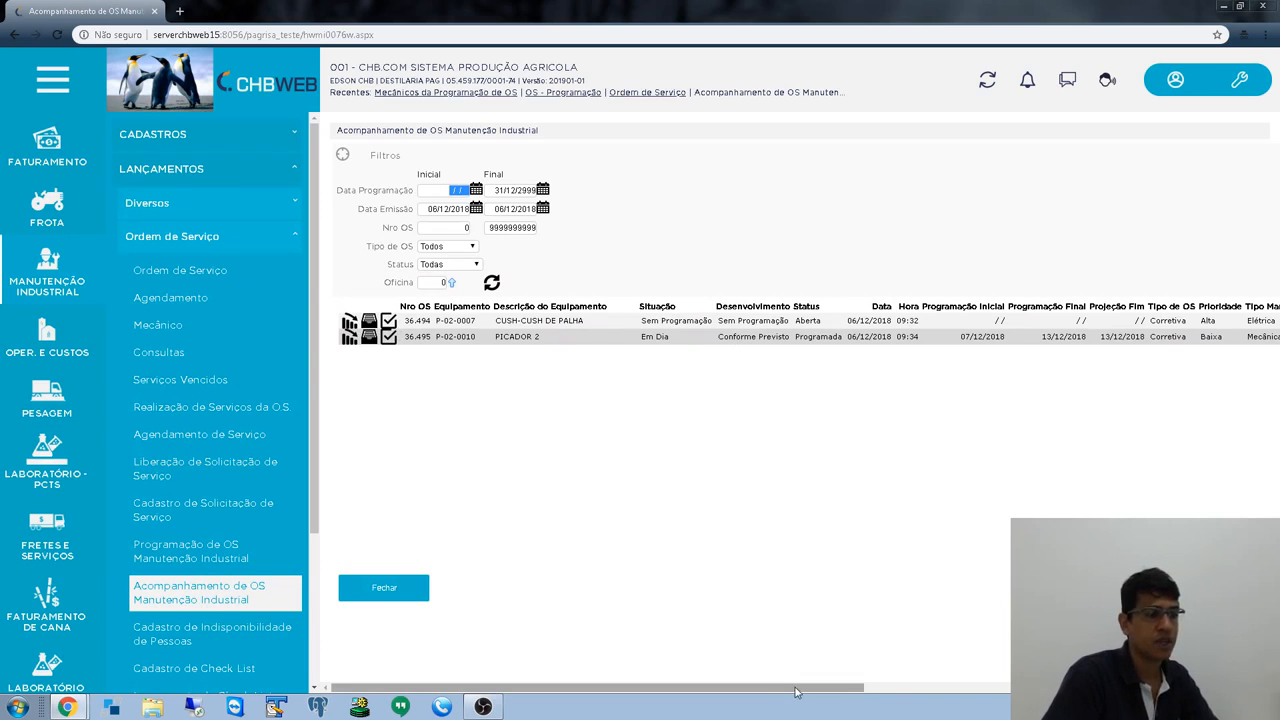
{"action": "mouse_move", "coordinate": [797, 688]}
{"action": "left_mouse_down"}
{"action": "mouse_move", "coordinate": [1206, 688]}
{"action": "mouse_move", "coordinate": [782, 686]}
{"action": "left_mouse_up"}
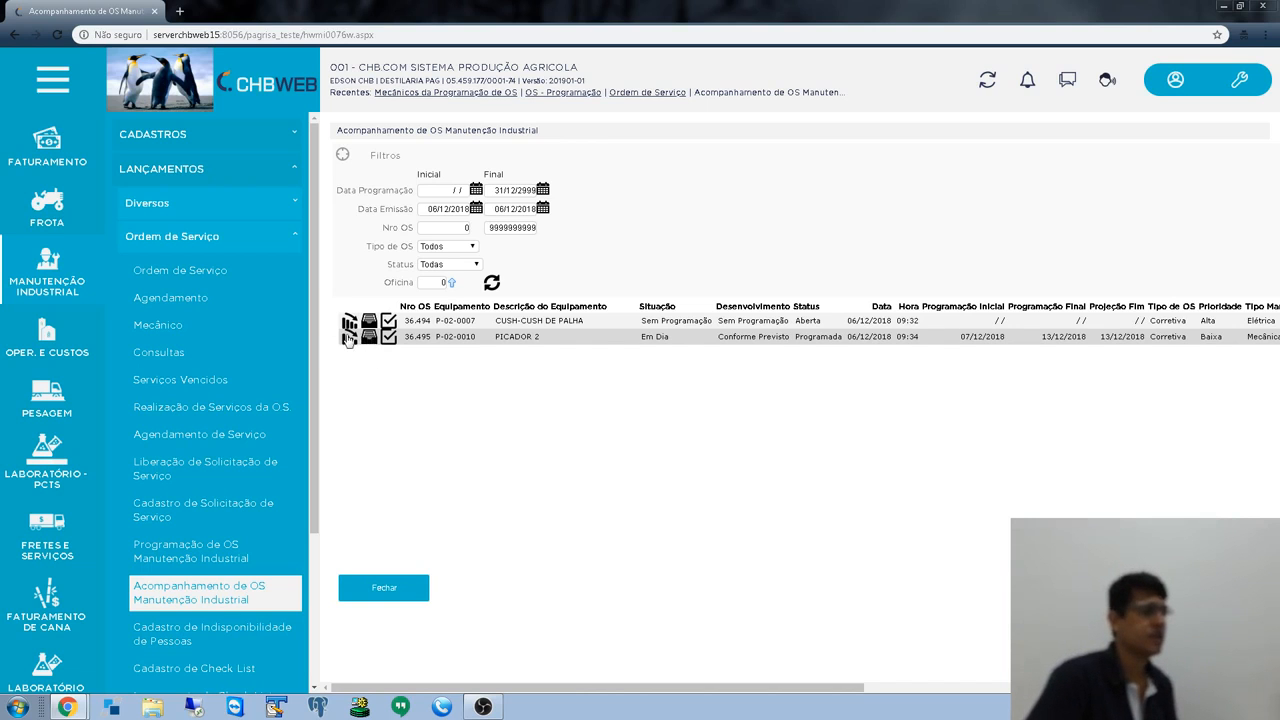
{"action": "left_click", "coordinate": [350, 339]}
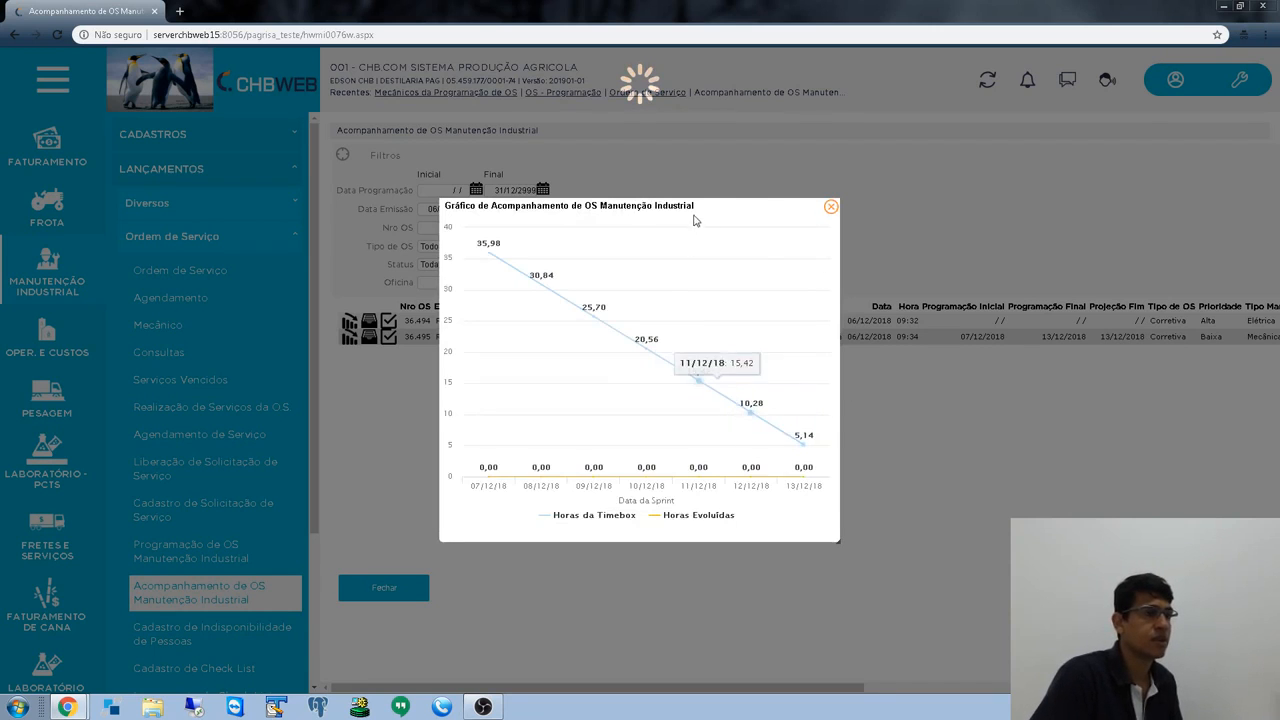
{"action": "left_click_drag", "start_coordinate": [693, 205], "coordinate": [550, 98]}
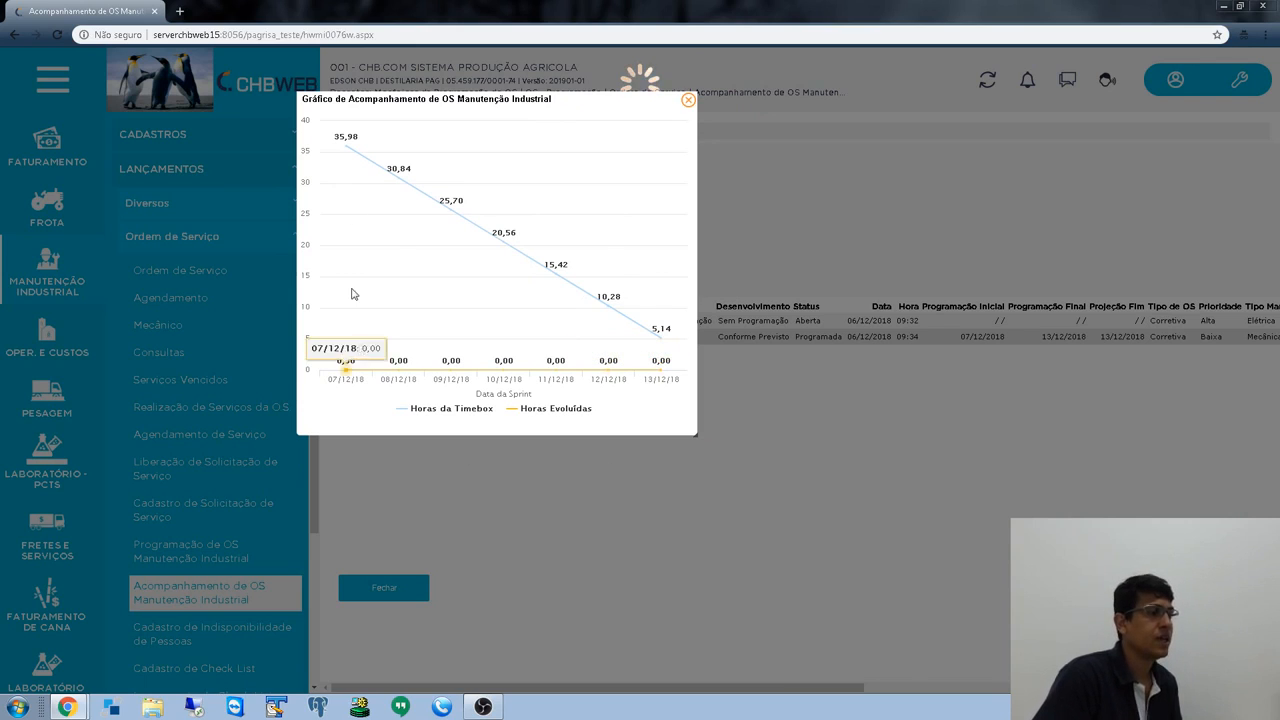
{"action": "mouse_move", "coordinate": [346, 157]}
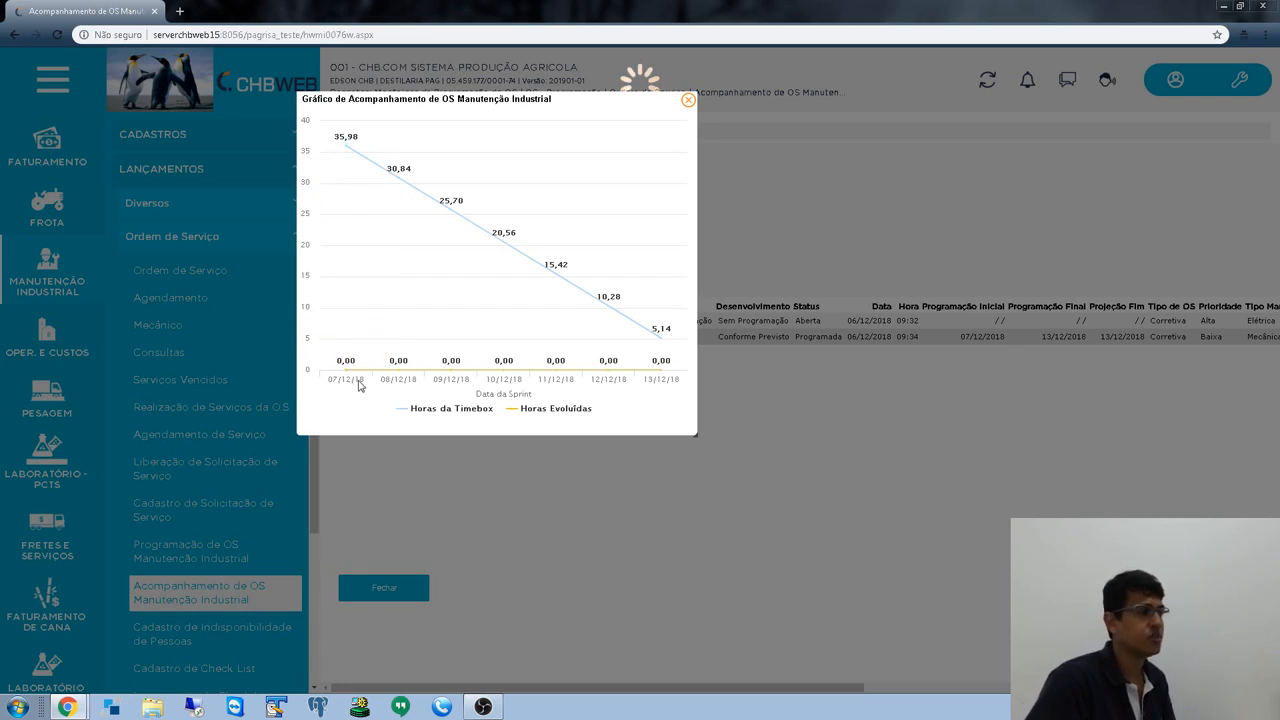
{"action": "mouse_move", "coordinate": [366, 251]}
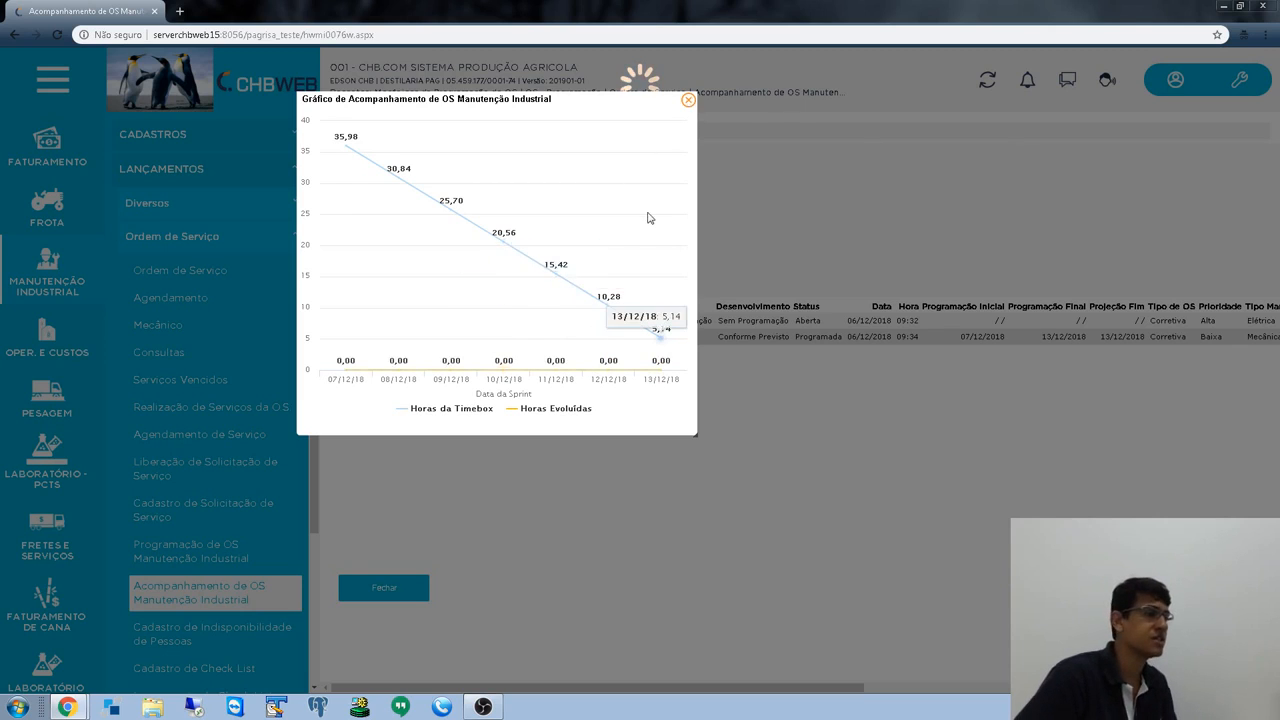
{"action": "left_click", "coordinate": [688, 100]}
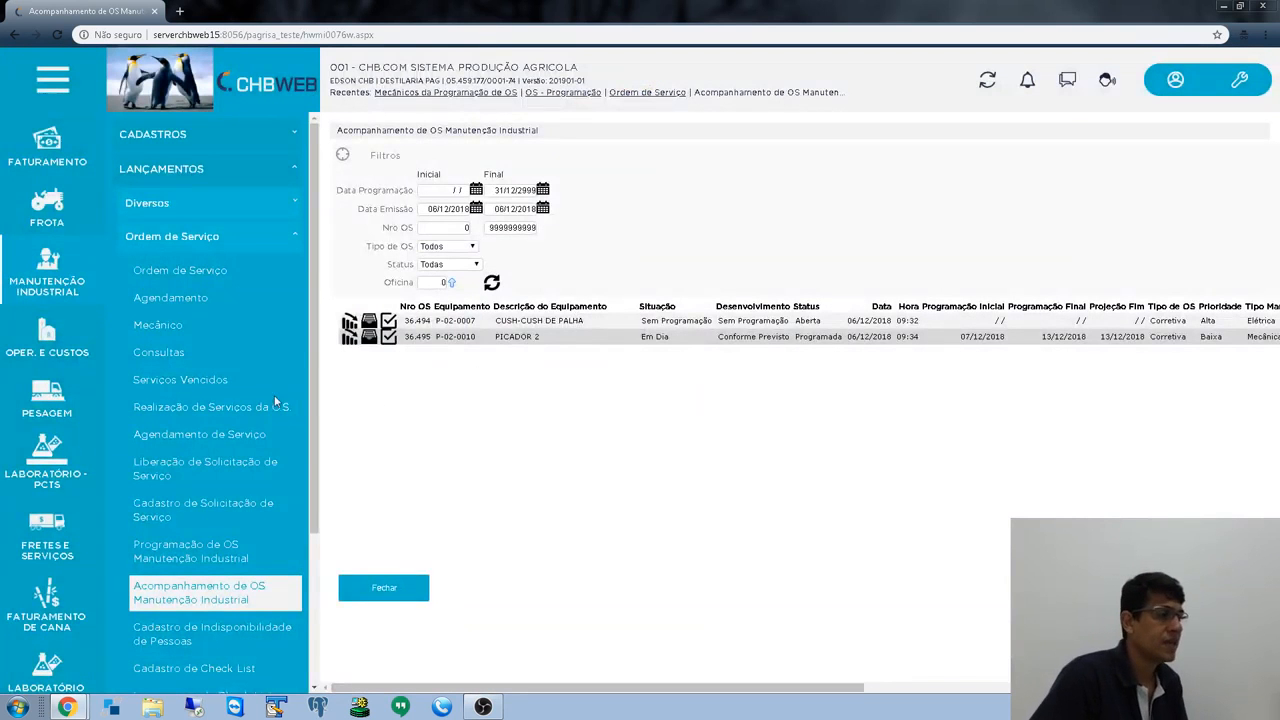
{"action": "scroll", "coordinate": [305, 380], "scroll_direction": "down", "scroll_amount": 1}
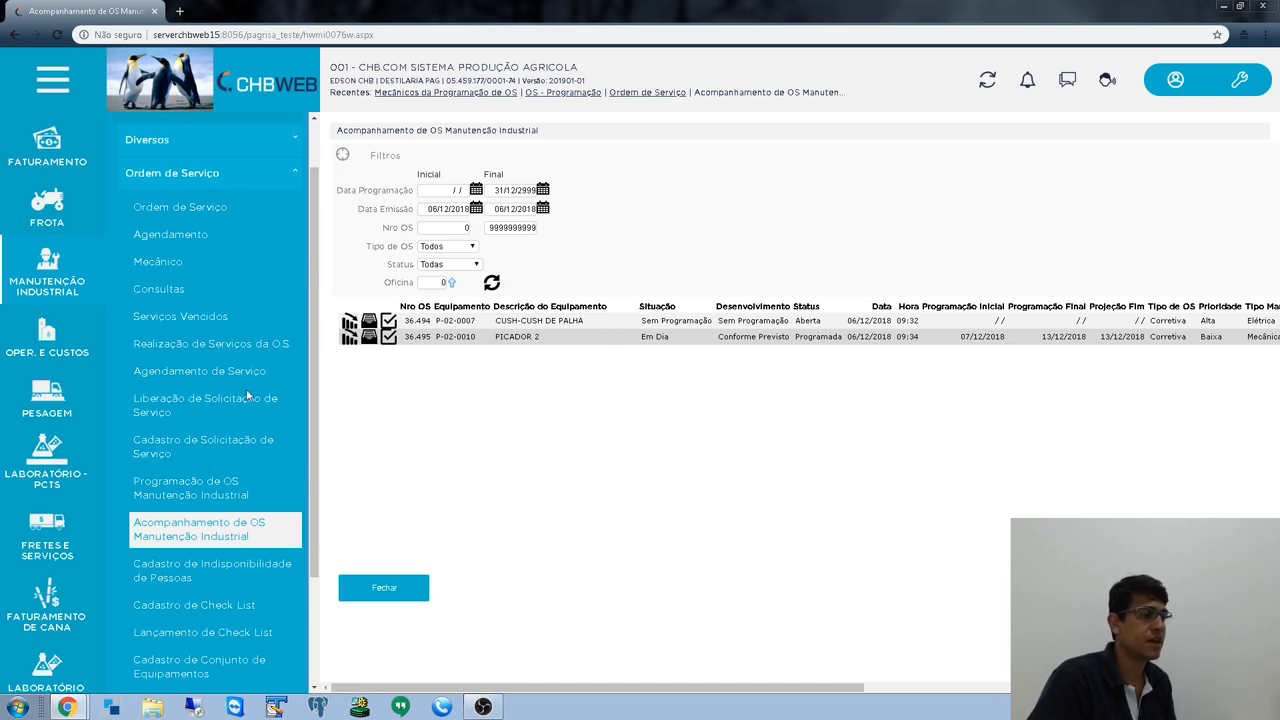
{"action": "scroll", "coordinate": [185, 487], "scroll_direction": "down", "scroll_amount": 3}
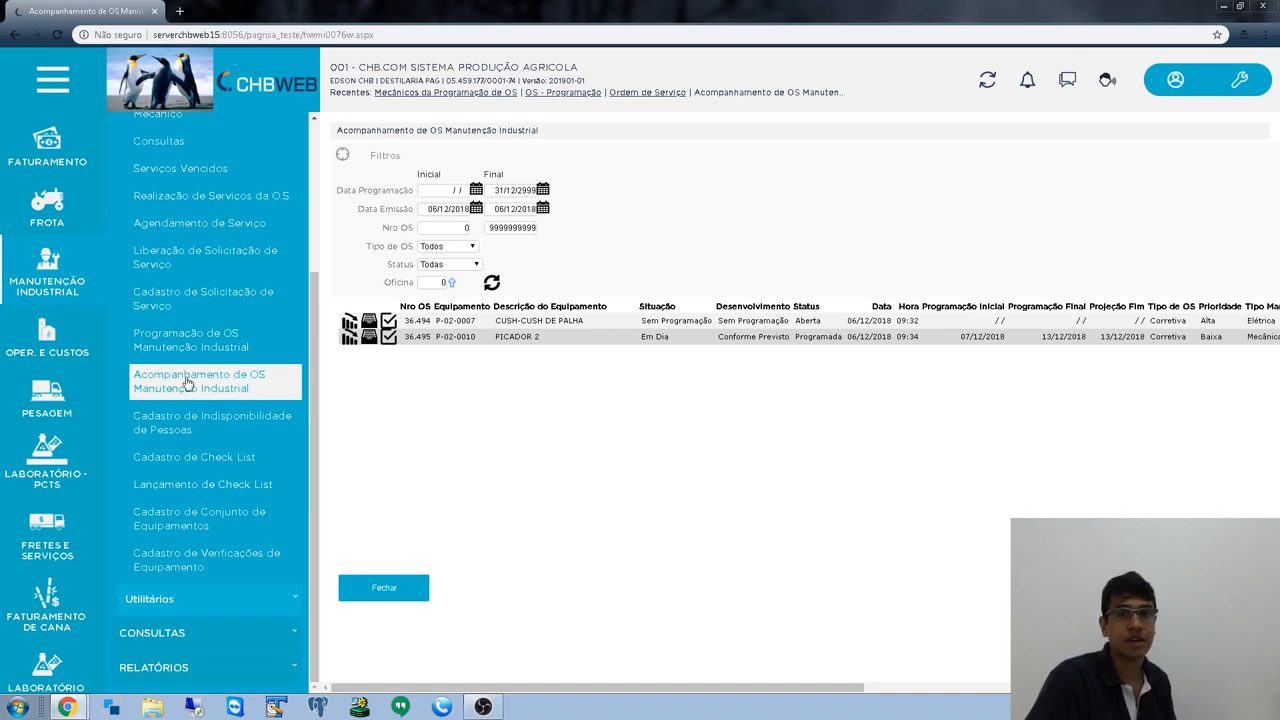
- Clear the Data Emissão start date and refresh, then back out of the DateTime server error
{"action": "scroll", "coordinate": [186, 383], "scroll_direction": "up", "scroll_amount": 3}
{"action": "scroll", "coordinate": [190, 380], "scroll_direction": "down", "scroll_amount": 3}
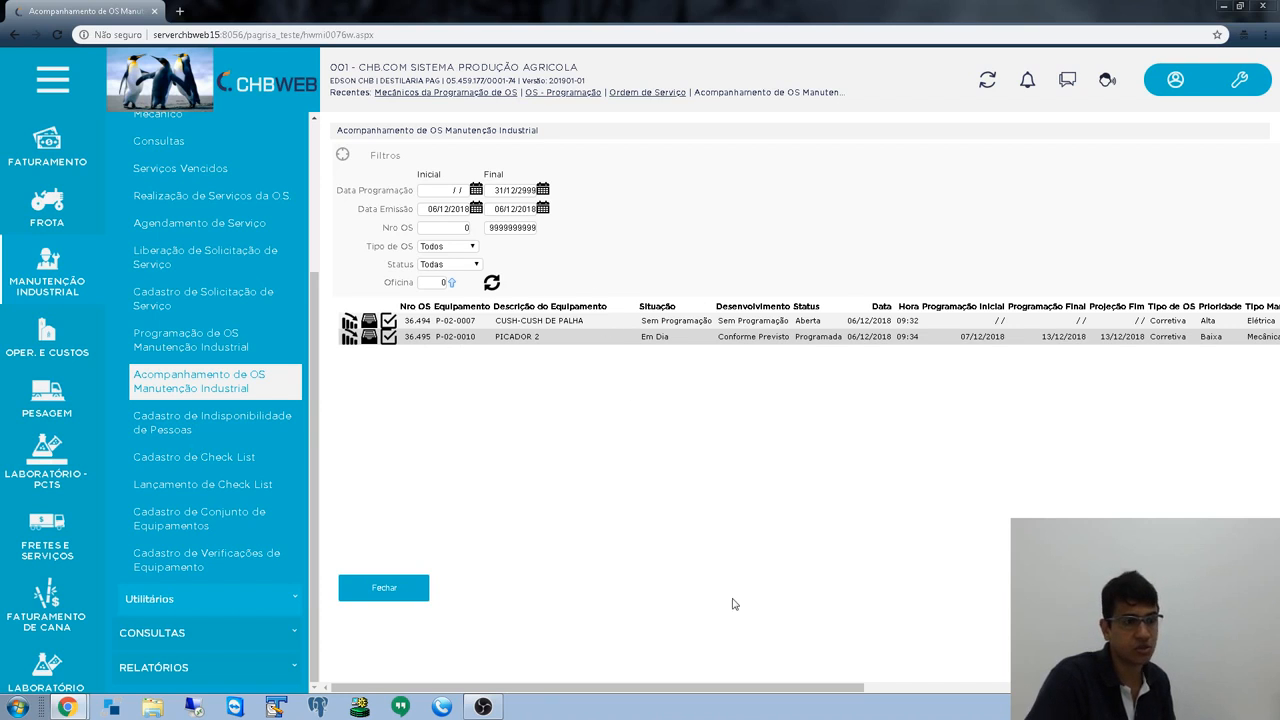
{"action": "mouse_move", "coordinate": [695, 688]}
{"action": "left_mouse_down"}
{"action": "mouse_move", "coordinate": [1075, 688]}
{"action": "mouse_move", "coordinate": [693, 688]}
{"action": "left_mouse_up"}
{"action": "left_click", "coordinate": [467, 249]}
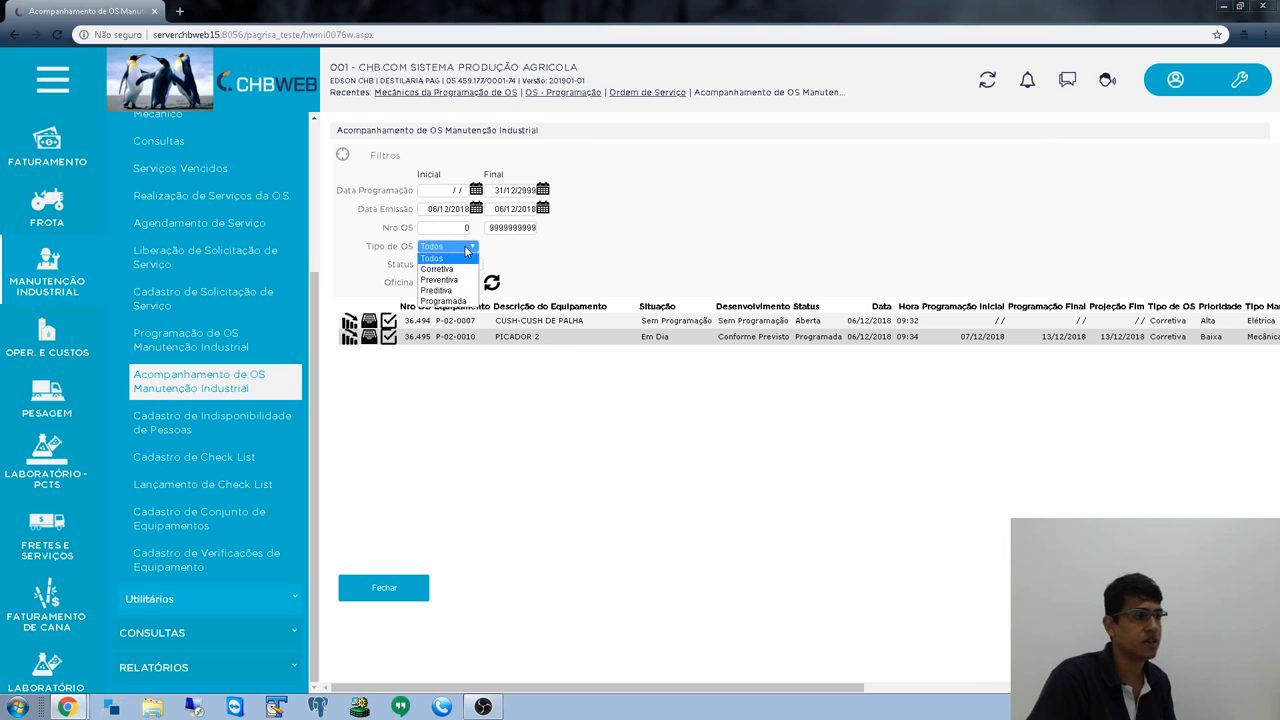
{"action": "left_click", "coordinate": [466, 251]}
{"action": "left_click", "coordinate": [443, 210]}
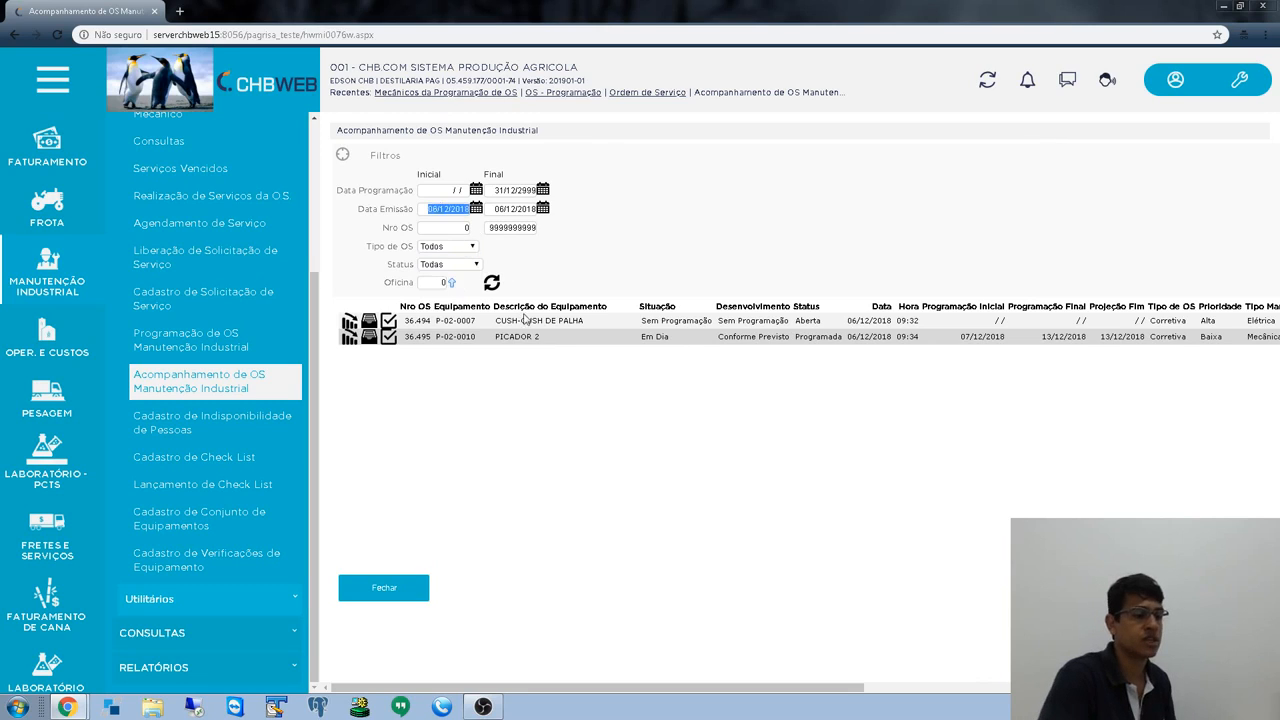
{"action": "key", "text": "BackSpace"}
{"action": "key", "text": "Tab"}
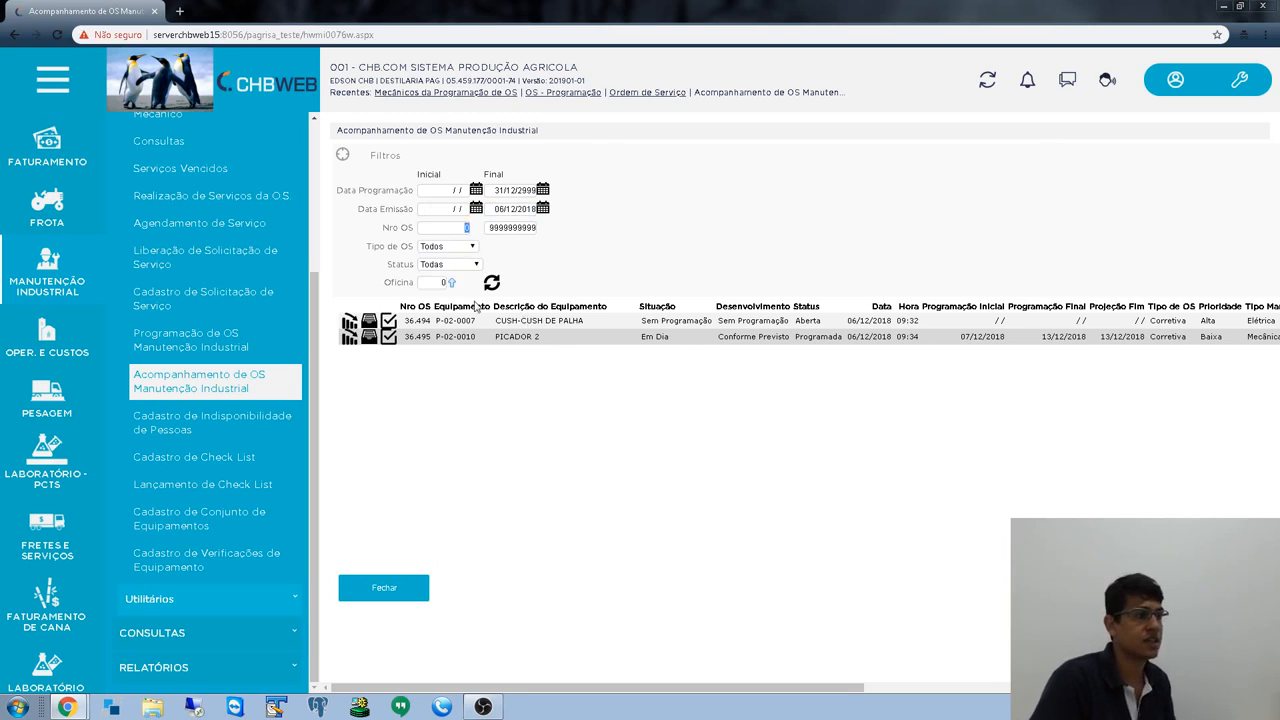
{"action": "left_click", "coordinate": [491, 283]}
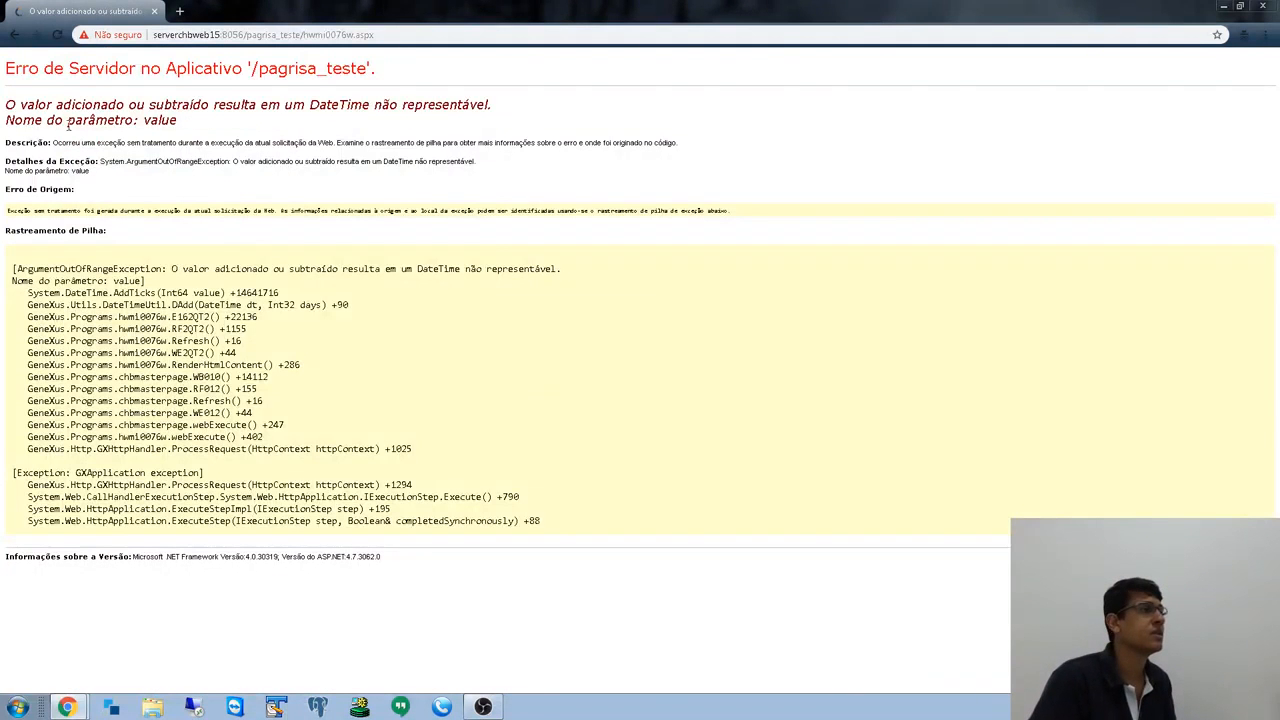
{"action": "left_click", "coordinate": [14, 34]}
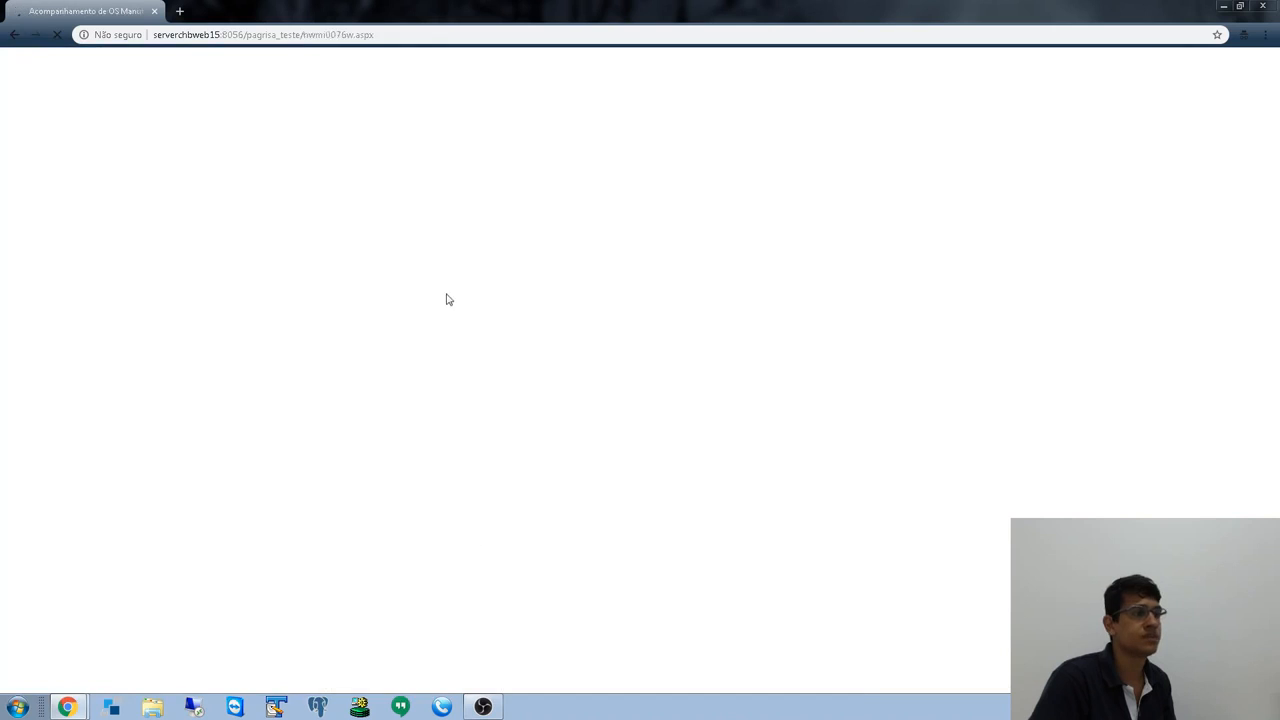
- Enter 01/11/2018 as the Data Emissão start date
{"action": "key", "text": "Tab"}
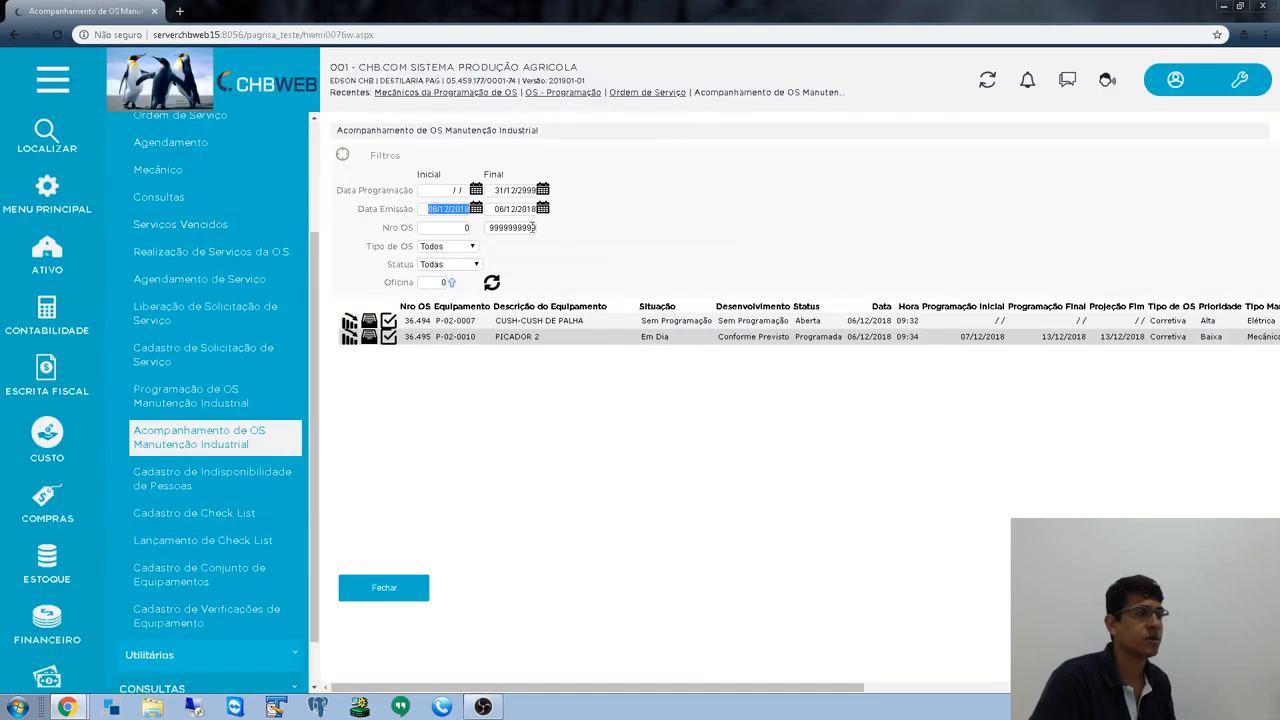
{"action": "type", "text": "01/11/2018"}
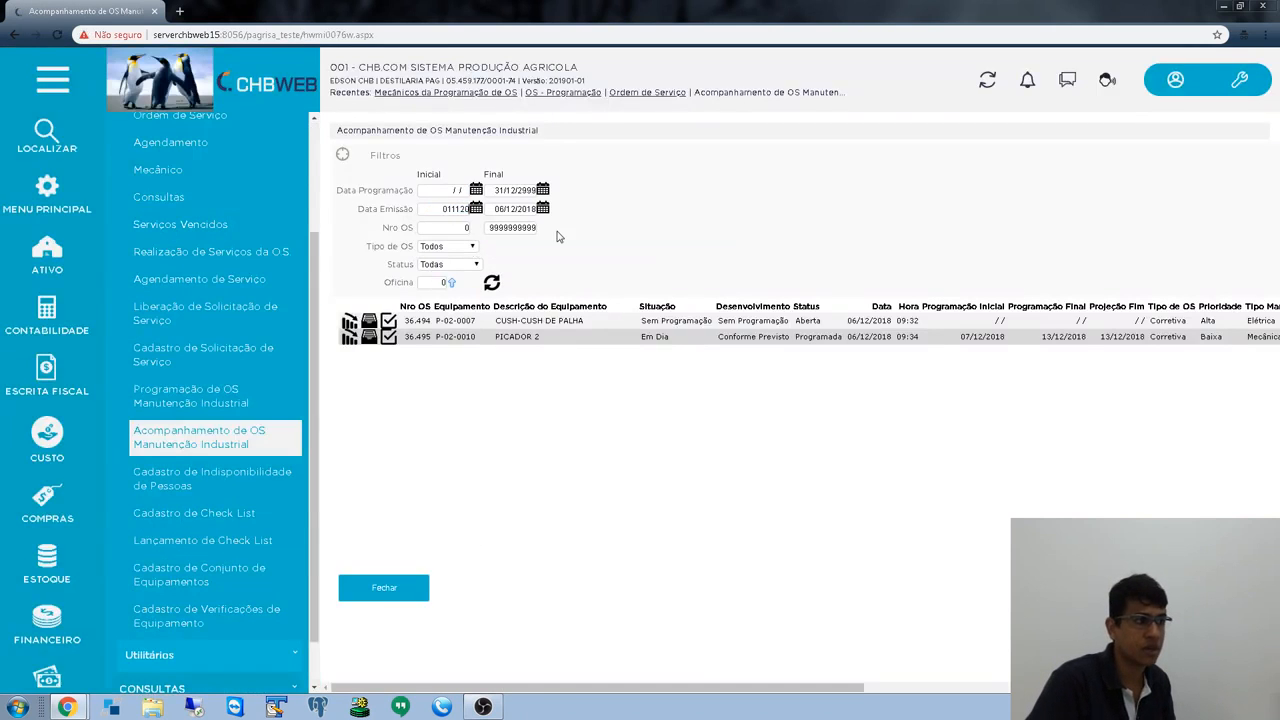
{"action": "key", "text": "Tab"}
- Change the Data Emissão Inicial to 01/10/2018 and refresh the OS list
{"action": "left_click", "coordinate": [491, 283]}
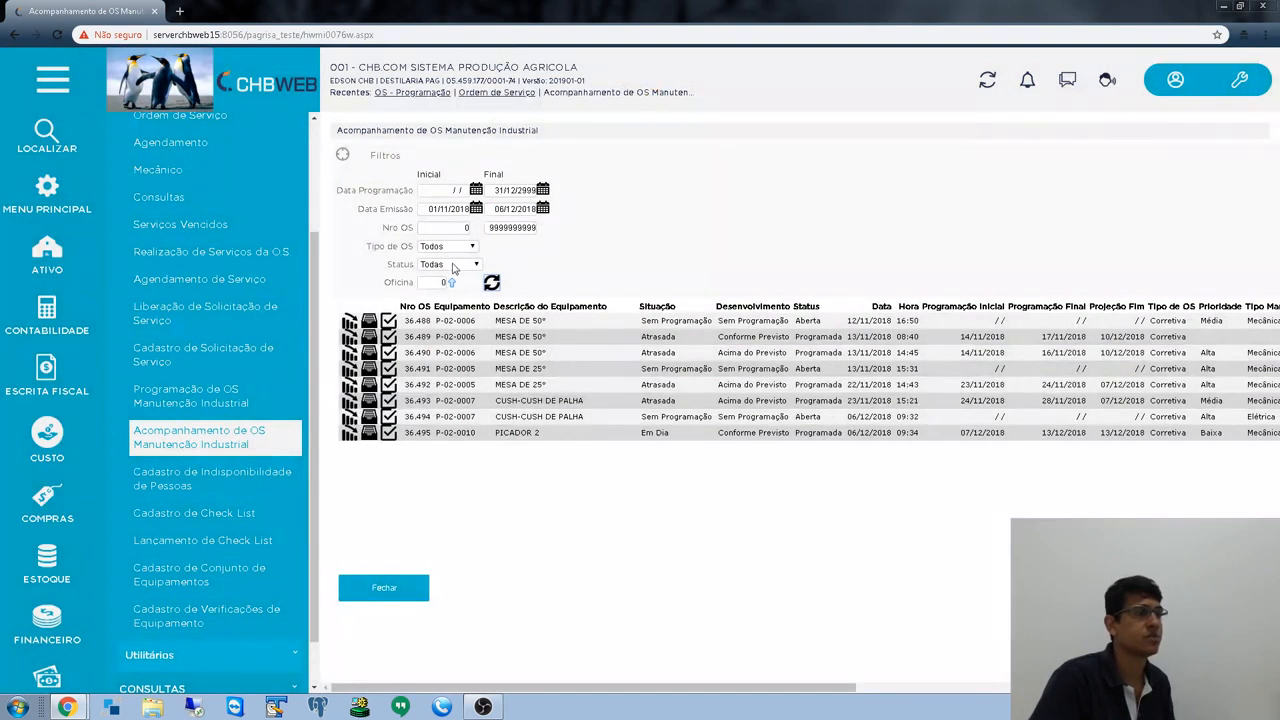
{"action": "left_click", "coordinate": [449, 212]}
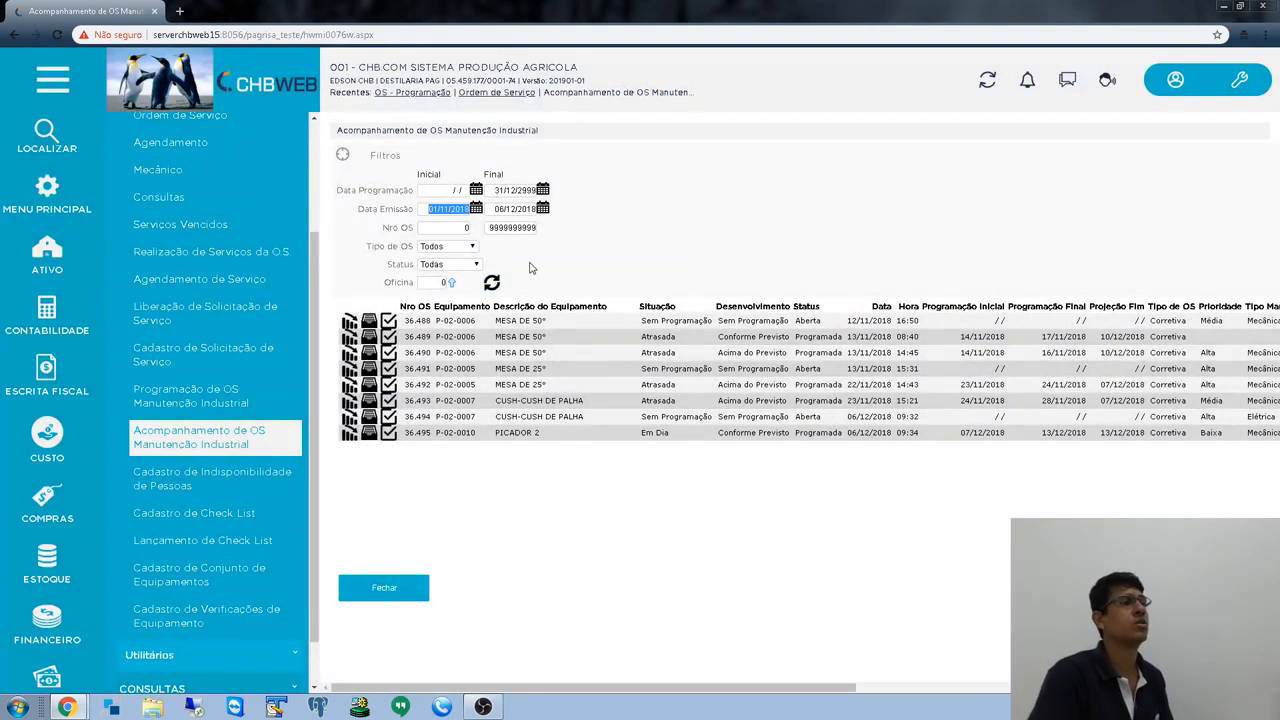
{"action": "key", "text": "BackSpace"}
{"action": "type", "text": "01/10/20"}
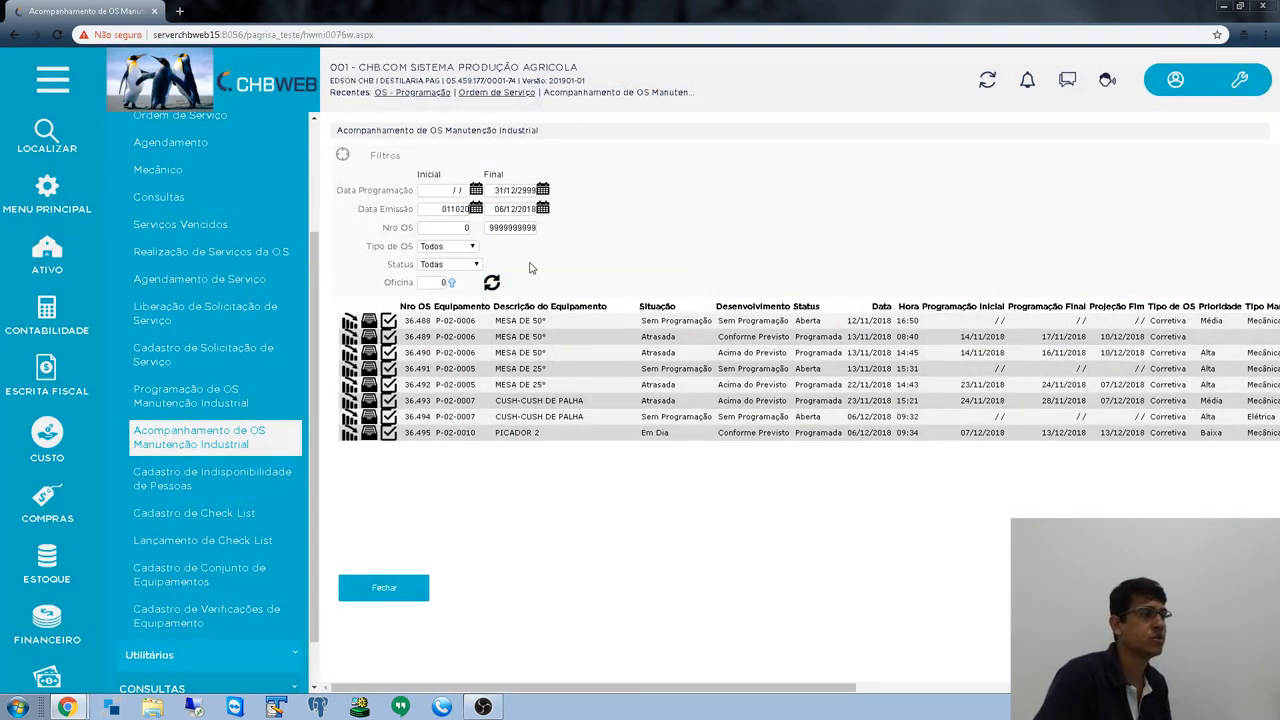
{"action": "type", "text": "18"}
{"action": "key", "text": "Tab"}
{"action": "left_click", "coordinate": [491, 283]}
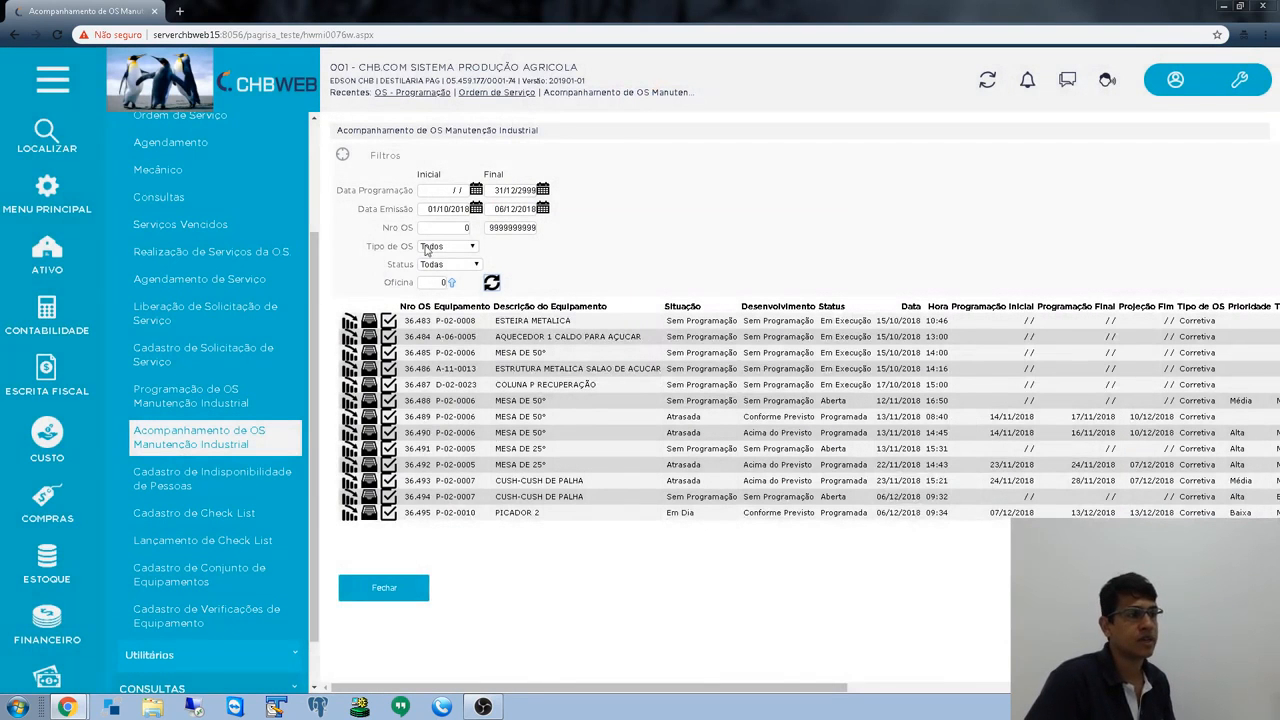
{"action": "left_click", "coordinate": [434, 209]}
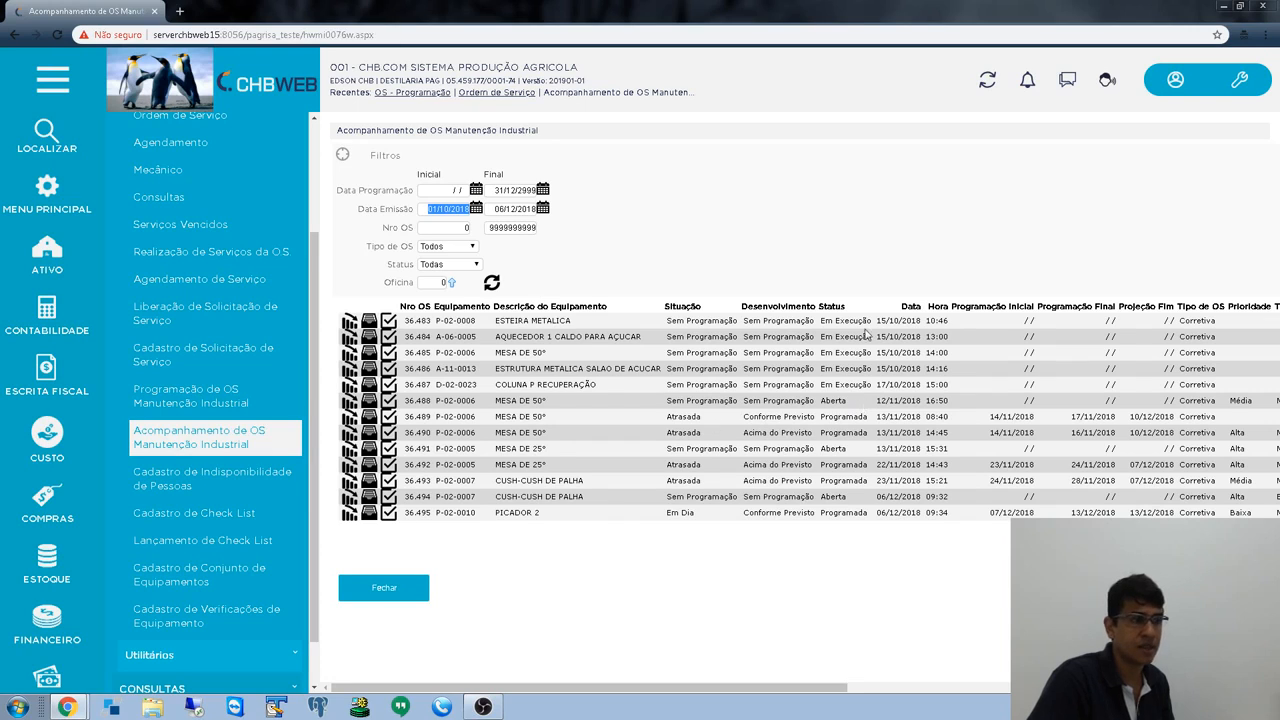
- Scroll the order grid horizontally to review its columns
{"action": "left_click_drag", "start_coordinate": [850, 403], "coordinate": [821, 402]}
{"action": "left_click_drag", "start_coordinate": [854, 512], "coordinate": [846, 513]}
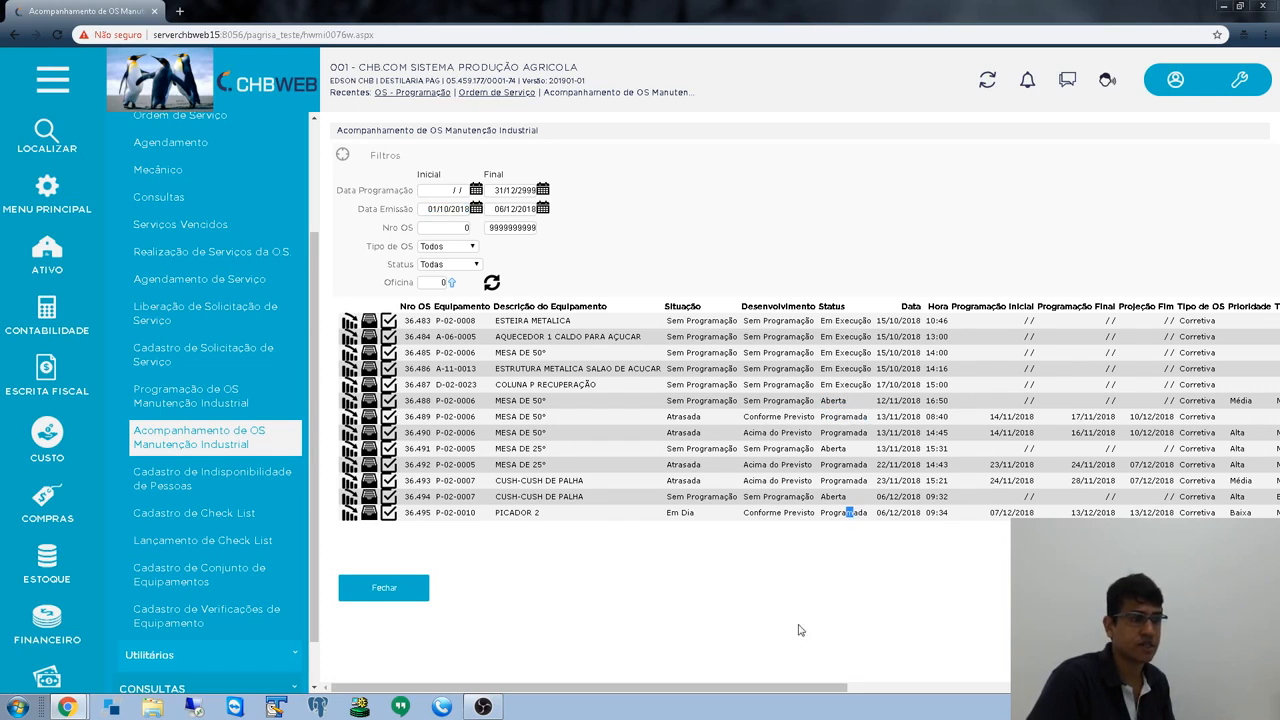
{"action": "left_click_drag", "start_coordinate": [763, 688], "coordinate": [1180, 690]}
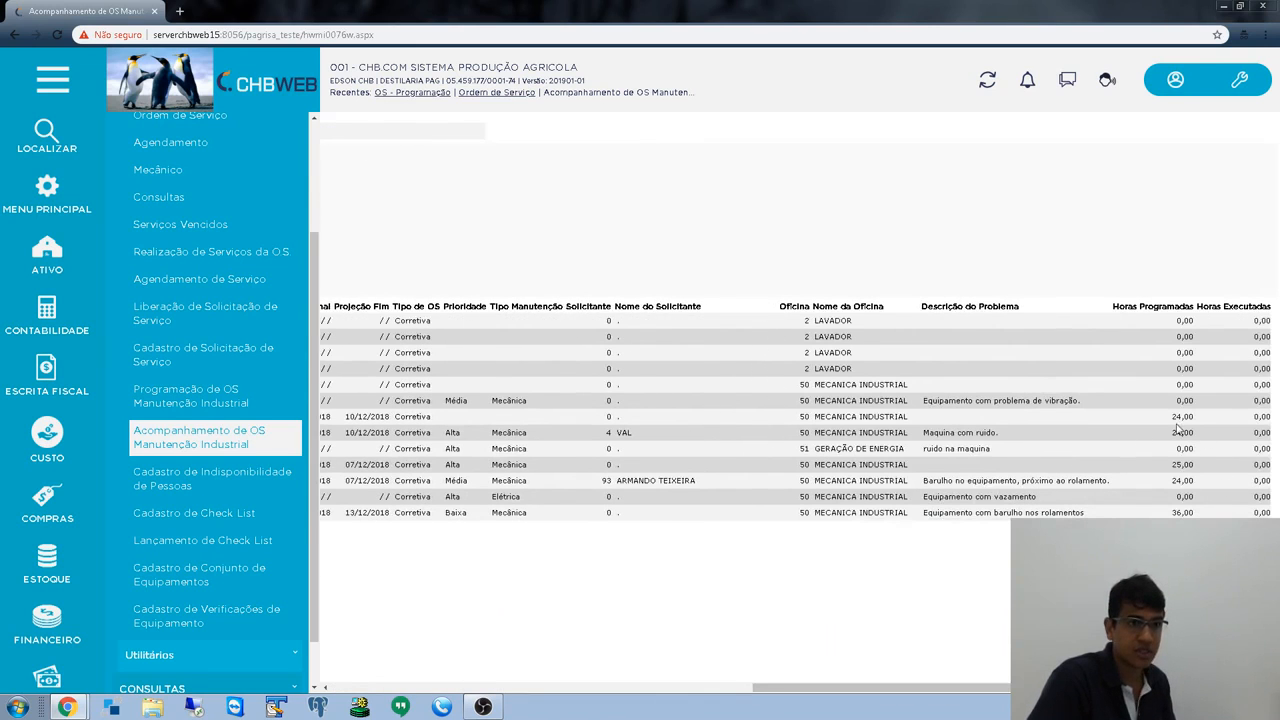
{"action": "left_click_drag", "start_coordinate": [1189, 410], "coordinate": [1255, 419]}
{"action": "left_click_drag", "start_coordinate": [1087, 689], "coordinate": [1031, 693]}
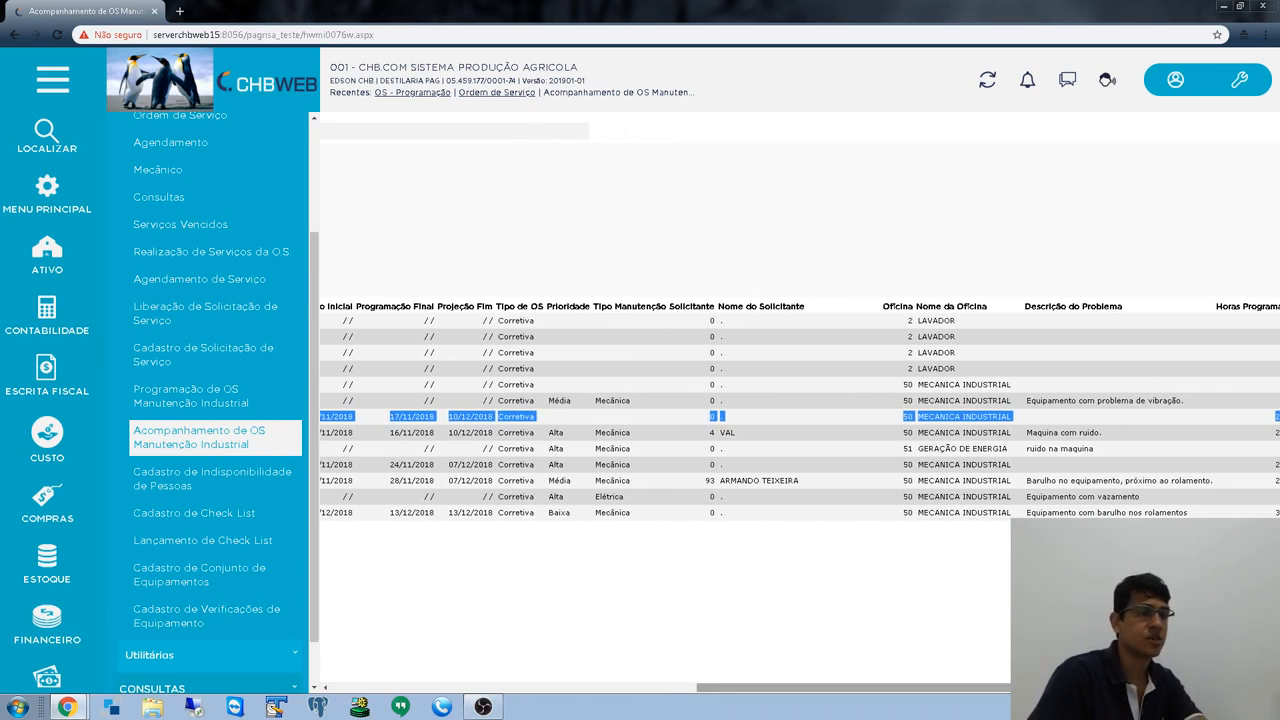
{"action": "left_click_drag", "start_coordinate": [913, 688], "coordinate": [383, 567]}
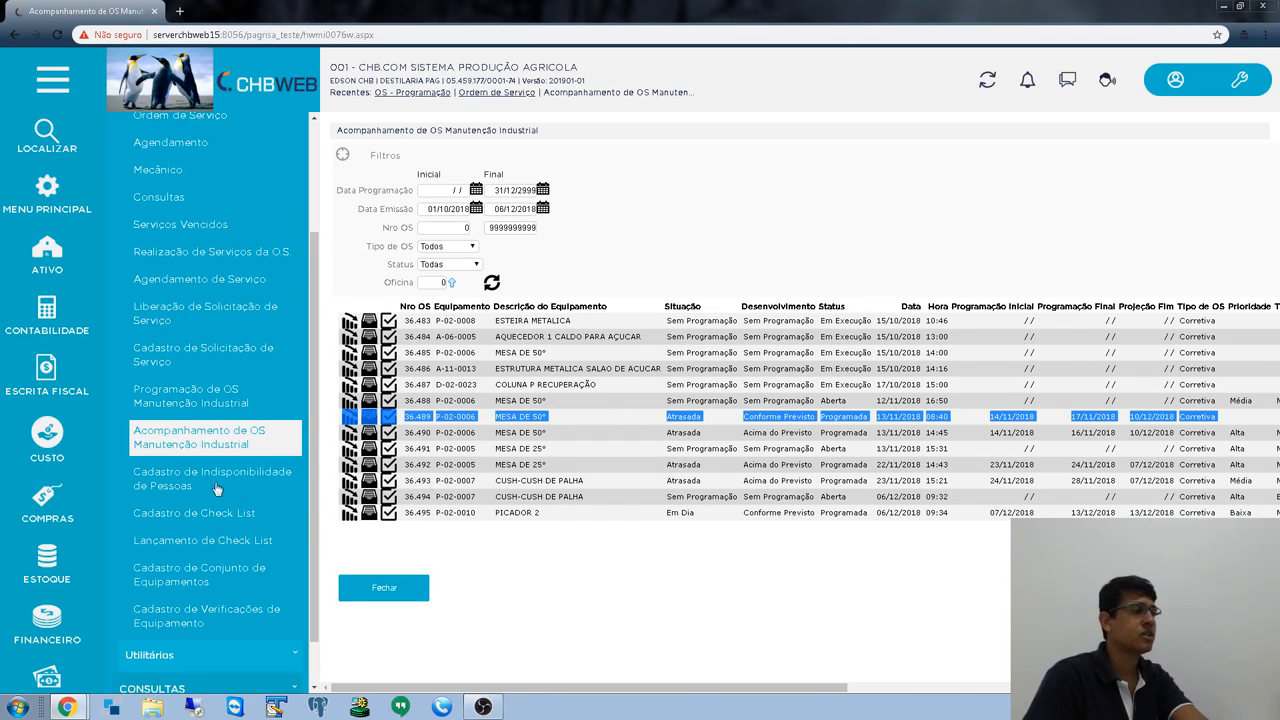
{"action": "scroll", "coordinate": [197, 500], "scroll_direction": "down", "scroll_amount": 1}
{"action": "left_click_drag", "start_coordinate": [316, 493], "coordinate": [316, 557]}
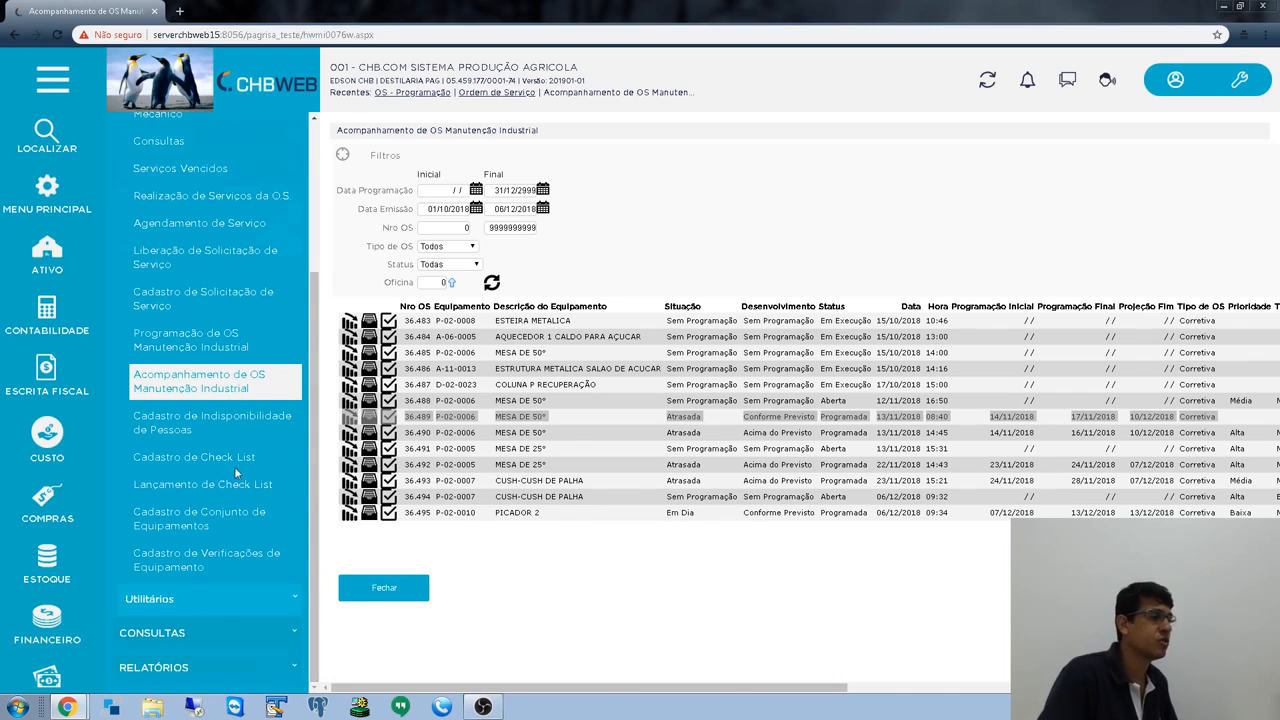
{"action": "scroll", "coordinate": [234, 466], "scroll_direction": "up", "scroll_amount": 4}
{"action": "scroll", "coordinate": [269, 474], "scroll_direction": "down", "scroll_amount": 3}
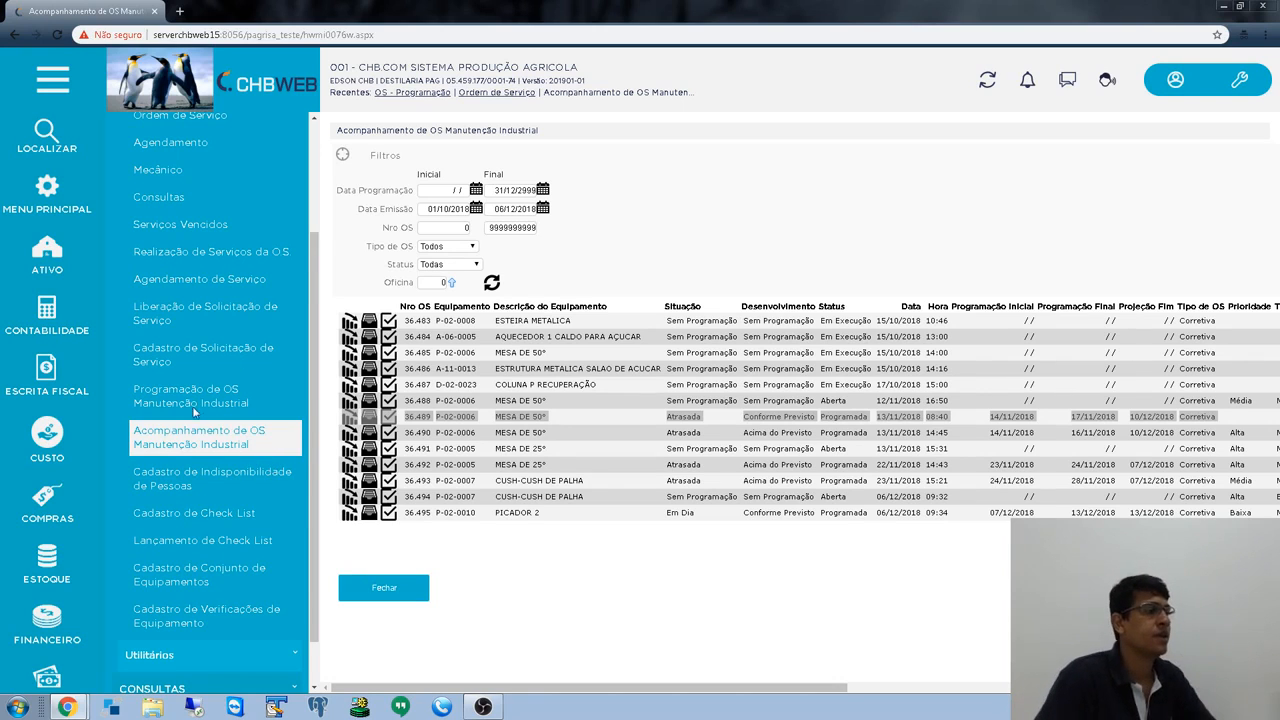
{"action": "scroll", "coordinate": [200, 415], "scroll_direction": "down", "scroll_amount": 1}
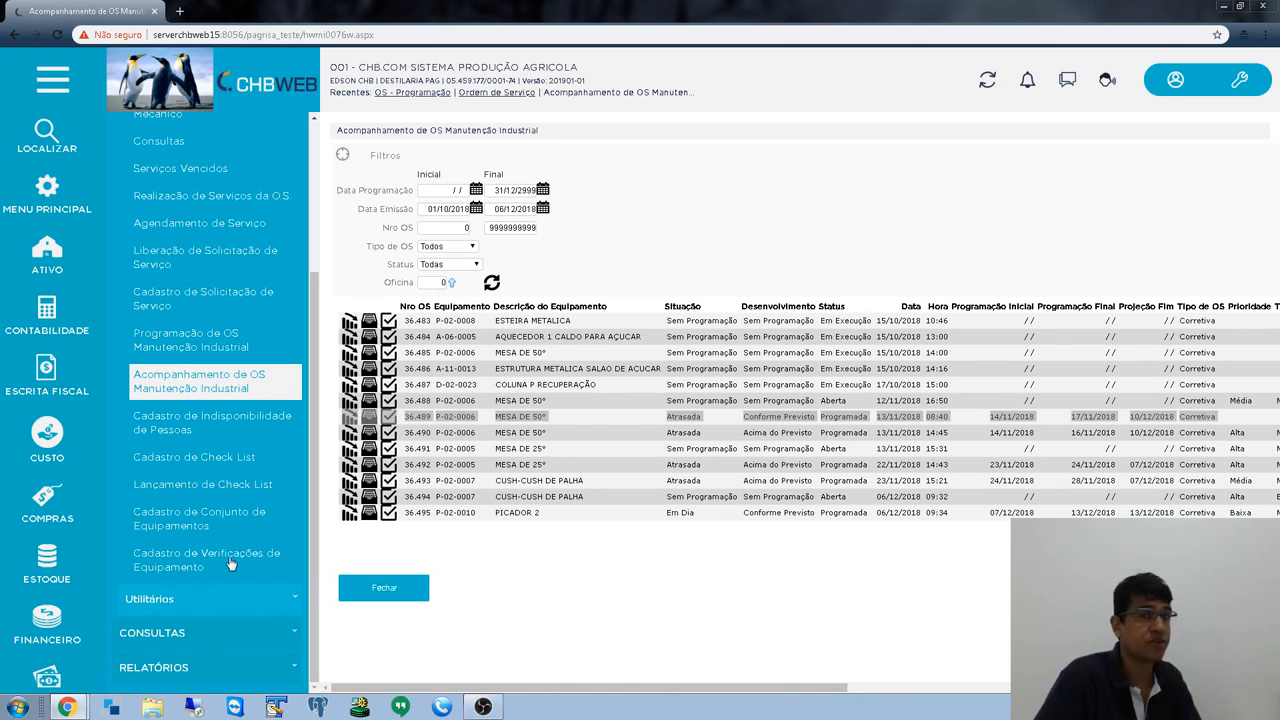
- Browse the eight equipment checks, Fixação to teste, then switch to the equipment set register
{"action": "left_click", "coordinate": [190, 563]}
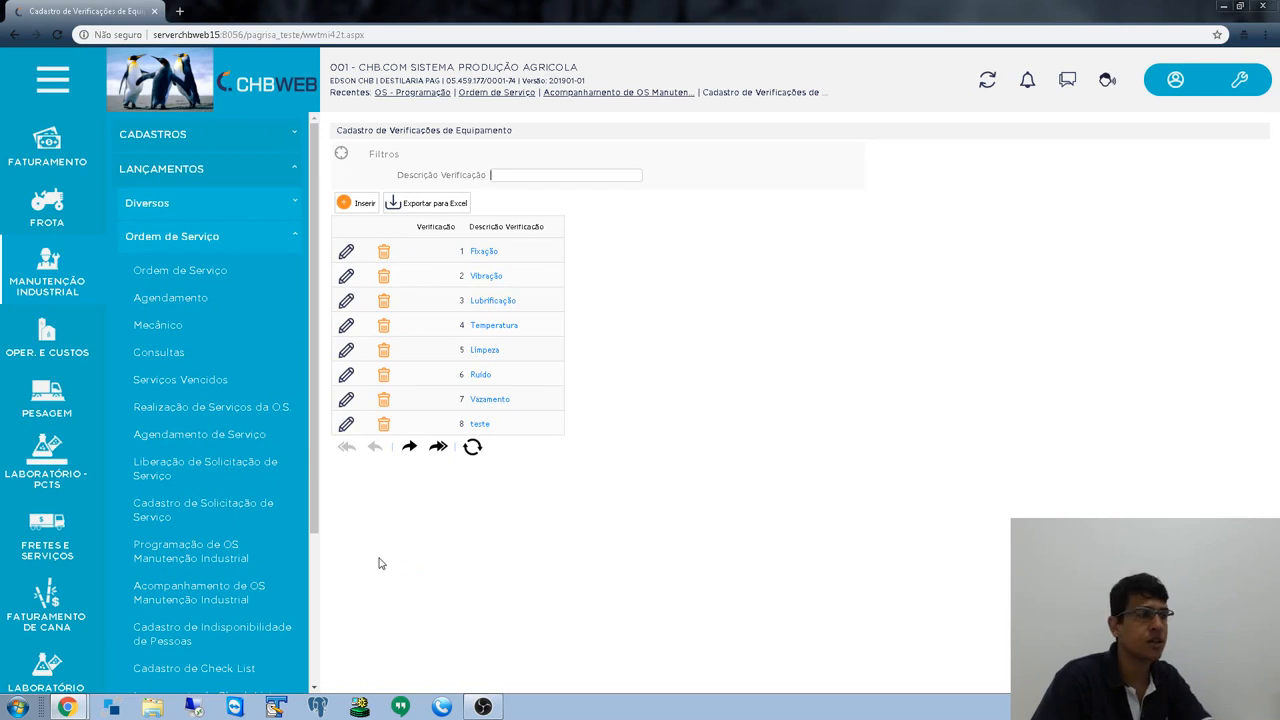
{"action": "scroll", "coordinate": [240, 549], "scroll_direction": "down", "scroll_amount": 2}
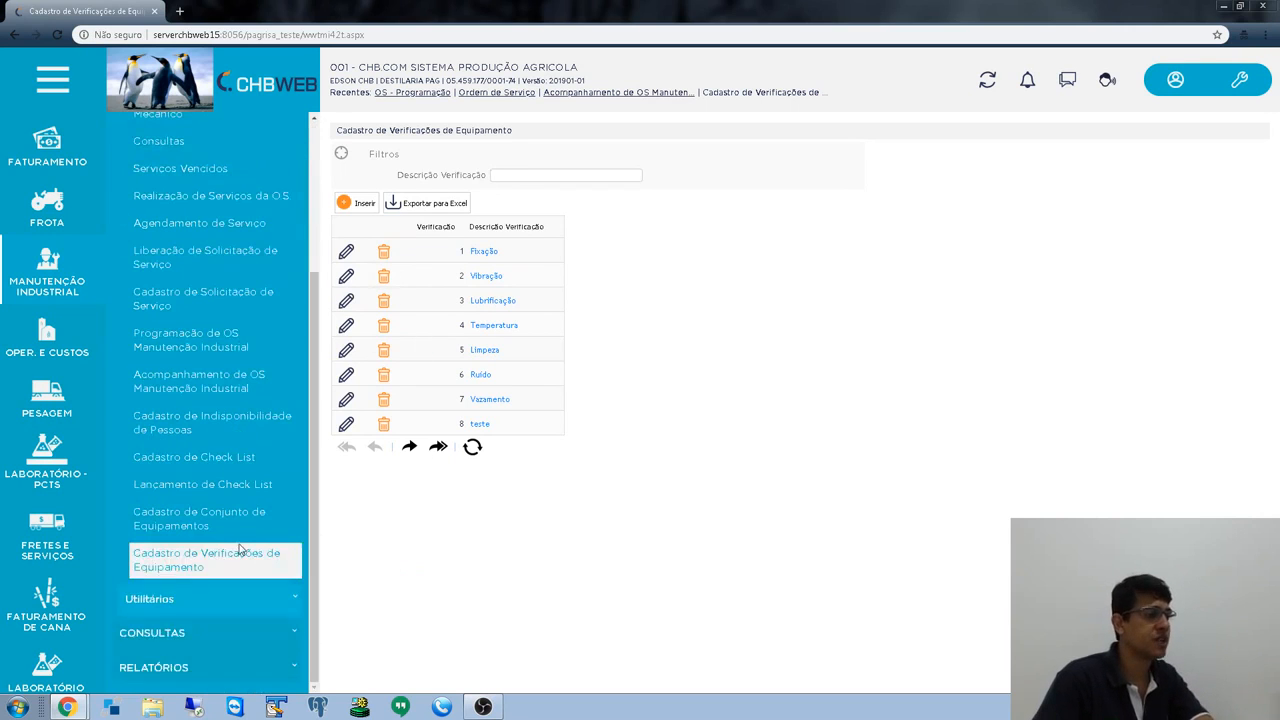
{"action": "scroll", "coordinate": [170, 478], "scroll_direction": "up", "scroll_amount": 2}
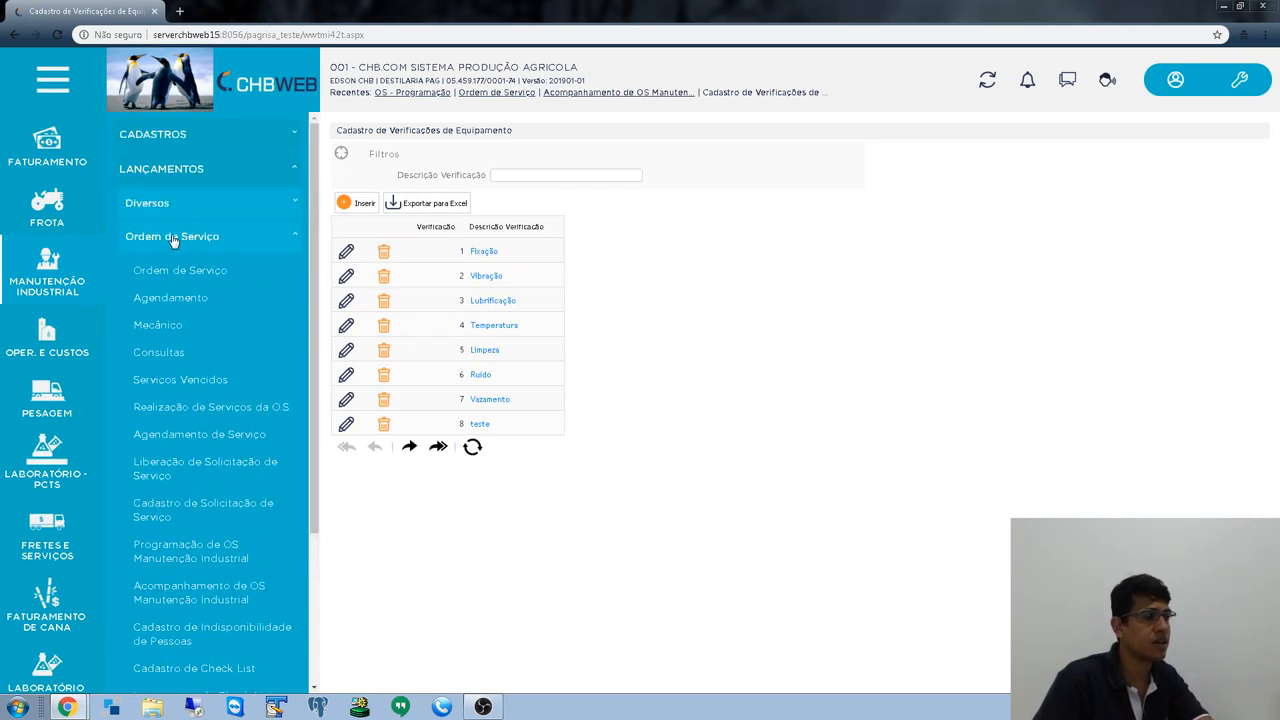
{"action": "scroll", "coordinate": [215, 520], "scroll_direction": "down", "scroll_amount": 2}
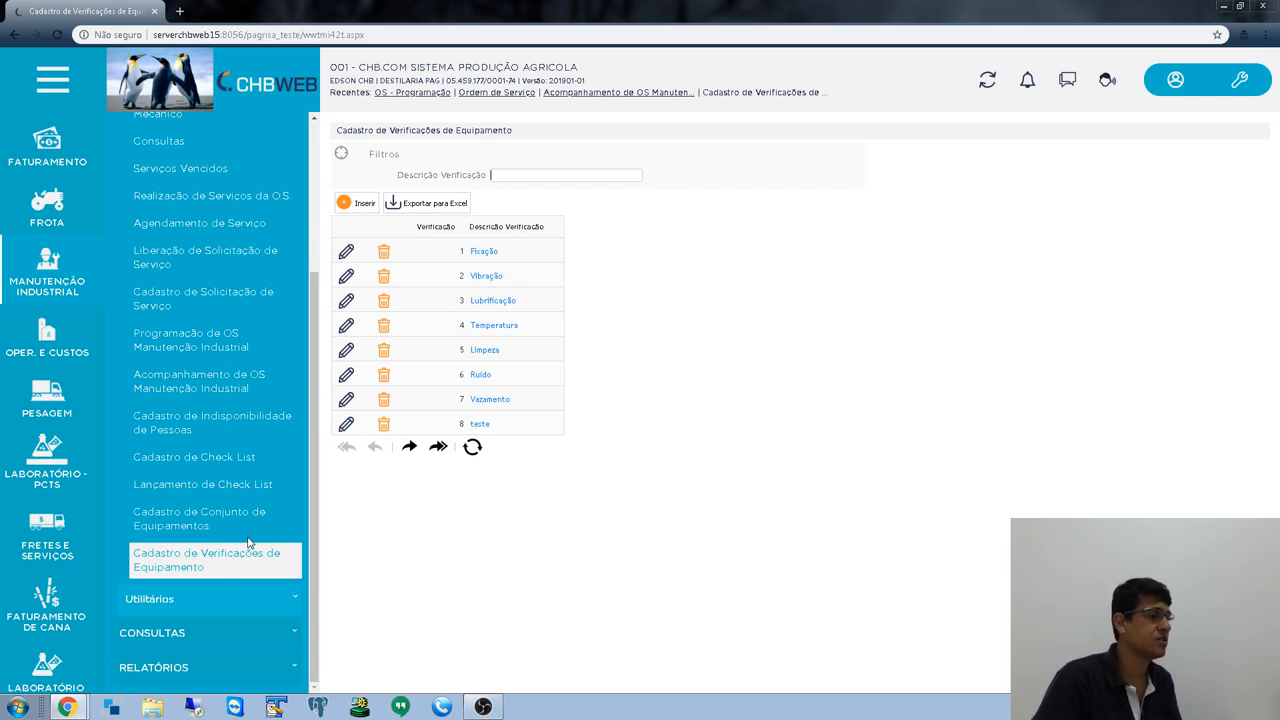
{"action": "left_click", "coordinate": [184, 517]}
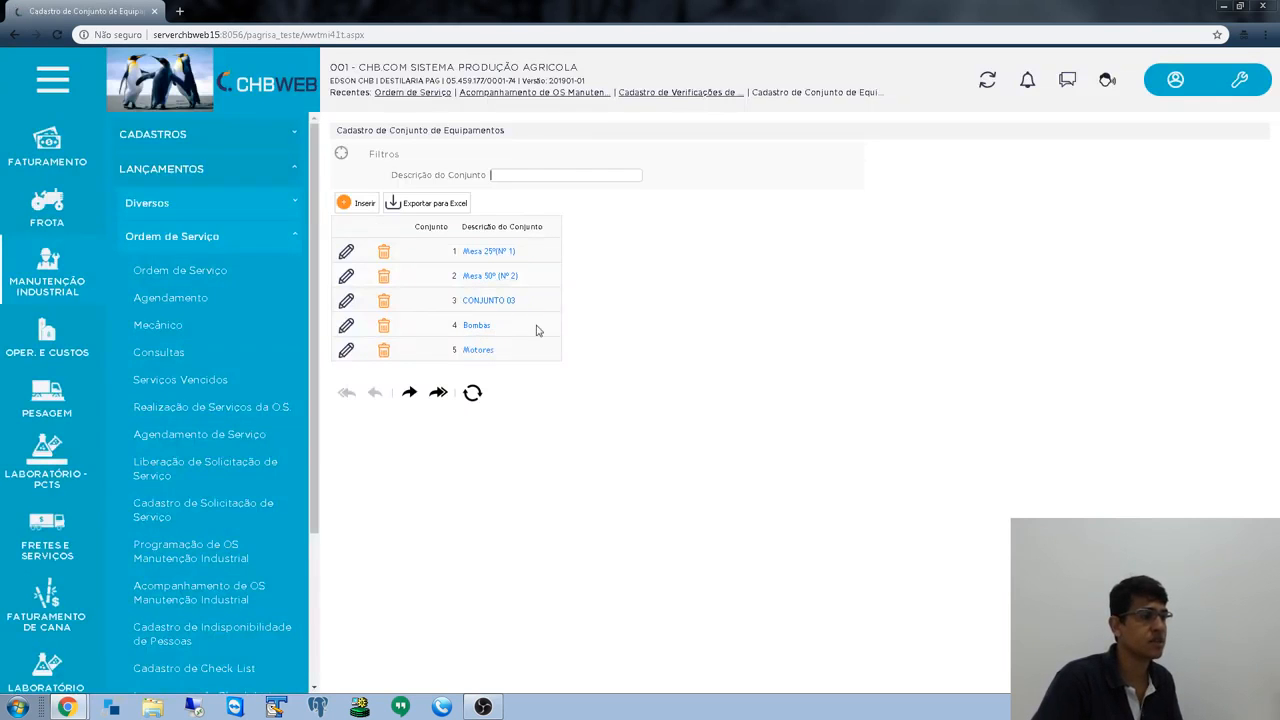
- Insert equipment set 6 with description MOTORES, confirm it and close the form
{"action": "left_click", "coordinate": [359, 205]}
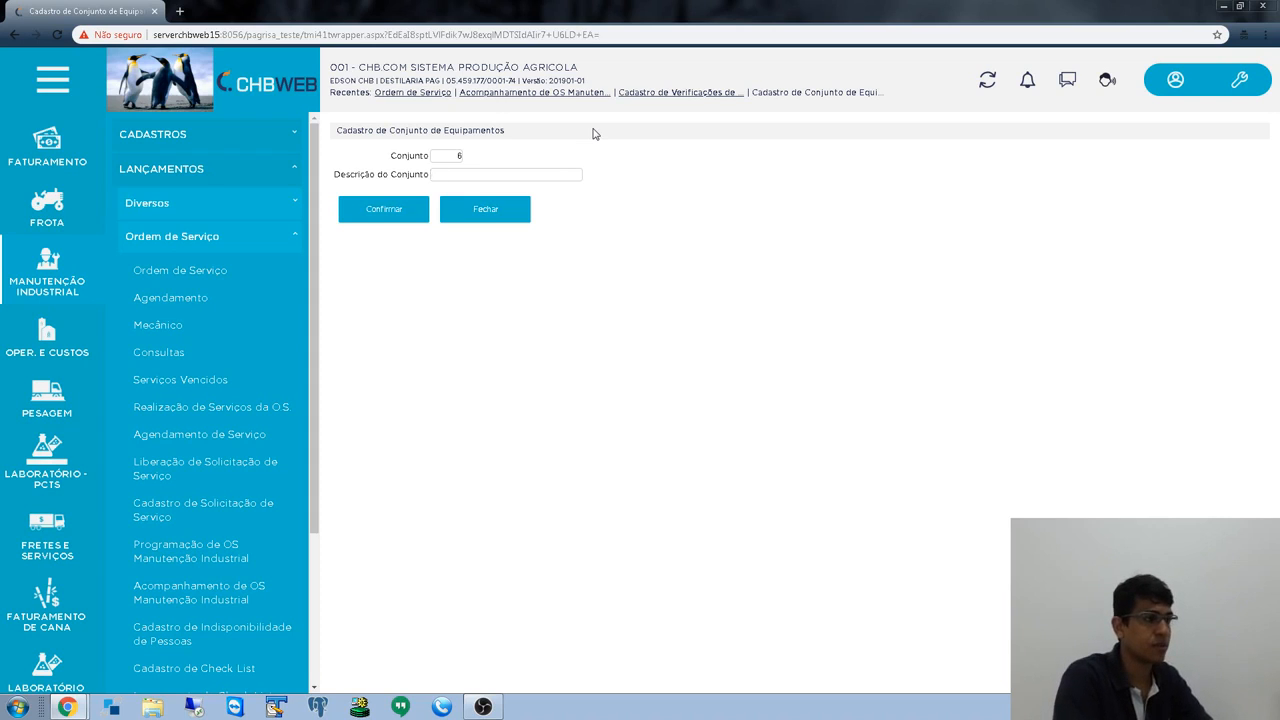
{"action": "type", "text": "MOTOR"}
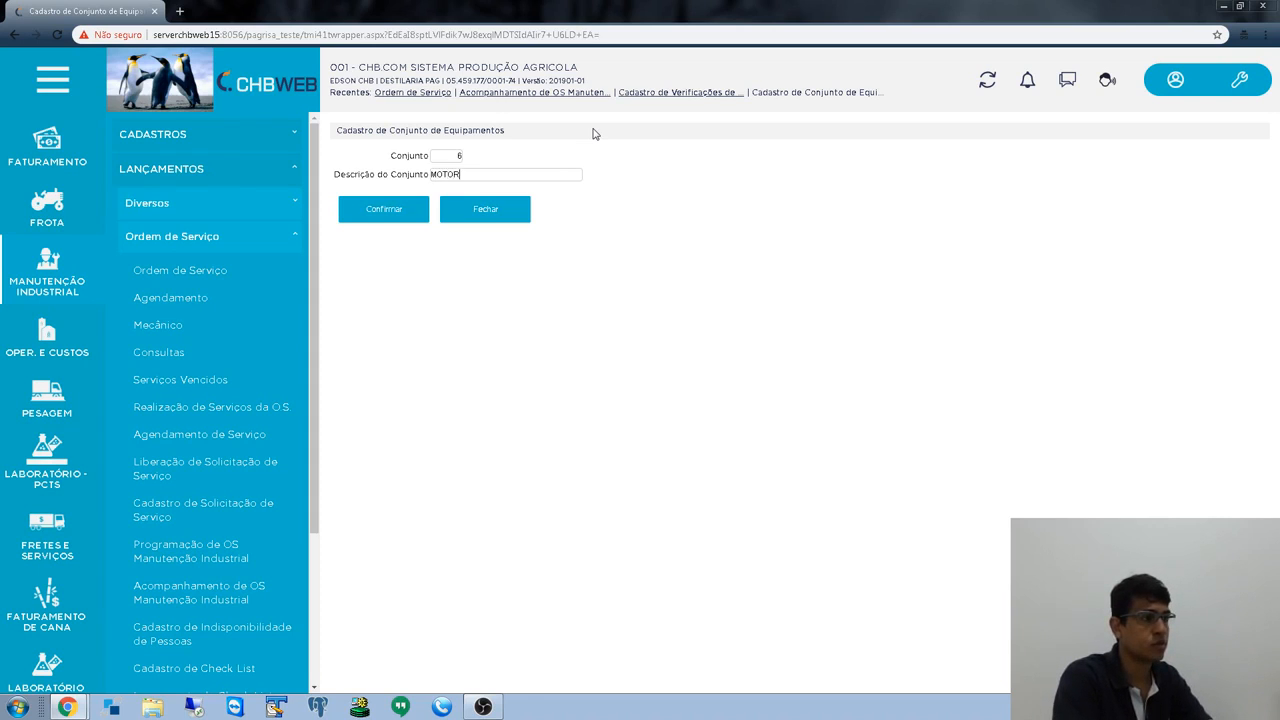
{"action": "type", "text": "ES"}
{"action": "key", "text": "Tab"}
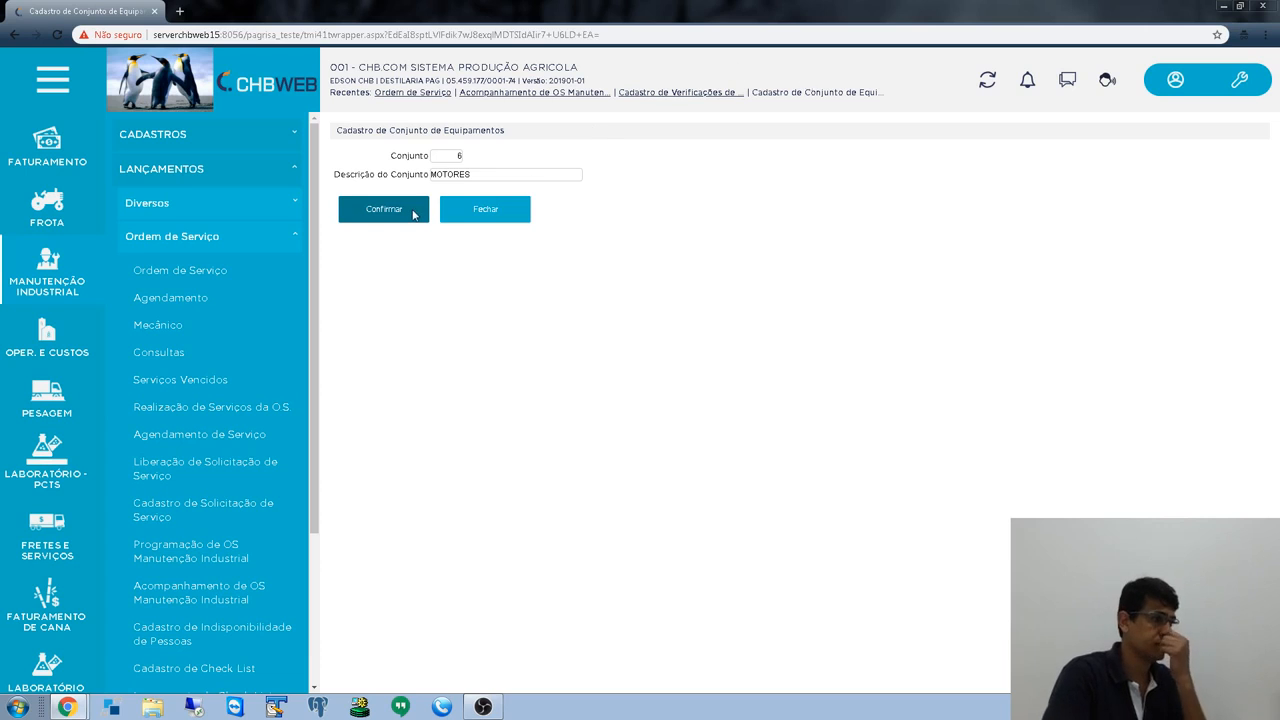
{"action": "left_click", "coordinate": [413, 215]}
{"action": "left_click", "coordinate": [505, 214]}
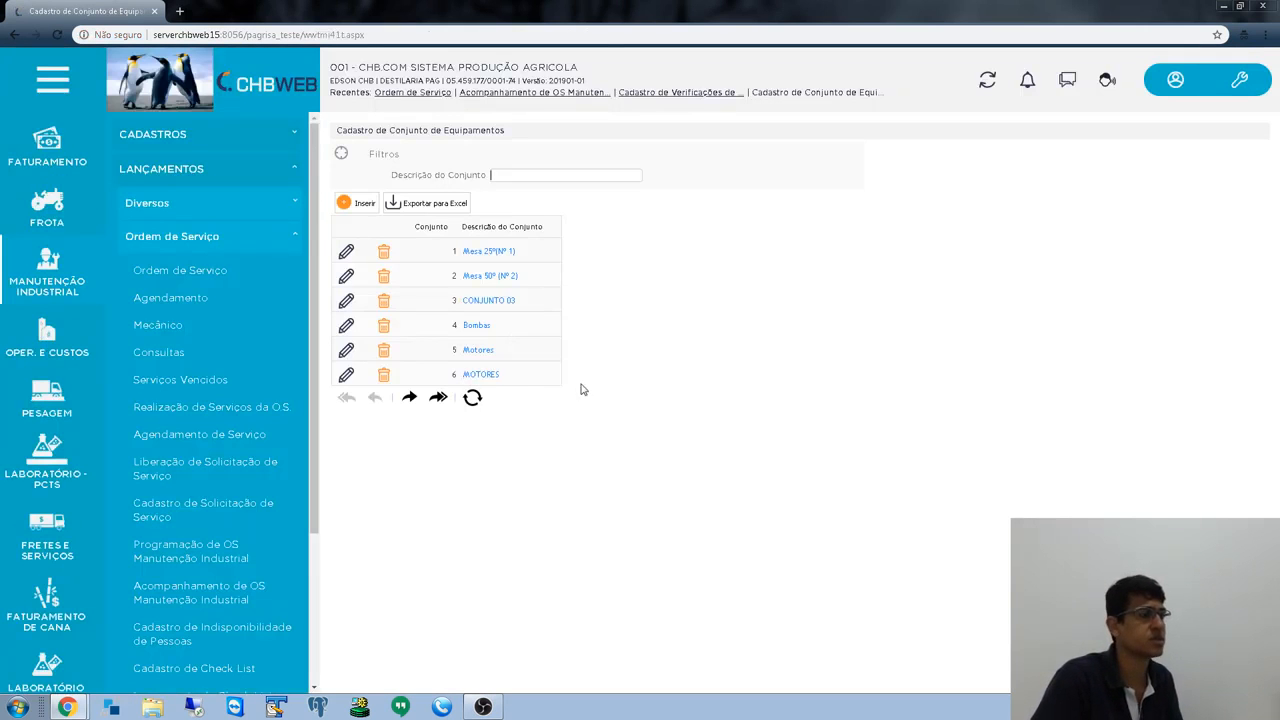
{"action": "scroll", "coordinate": [240, 405], "scroll_direction": "down", "scroll_amount": 3}
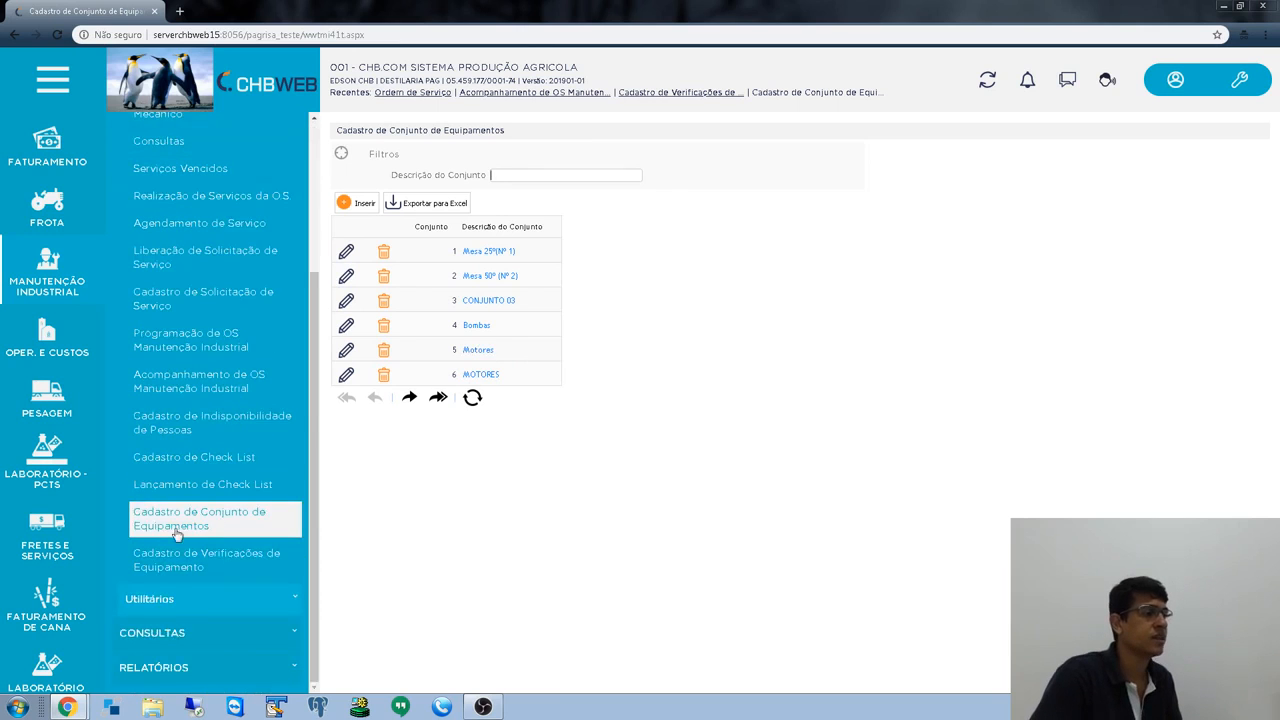
- Save the new equipment check PINTURA as number 9 and close the form
{"action": "left_click", "coordinate": [200, 557]}
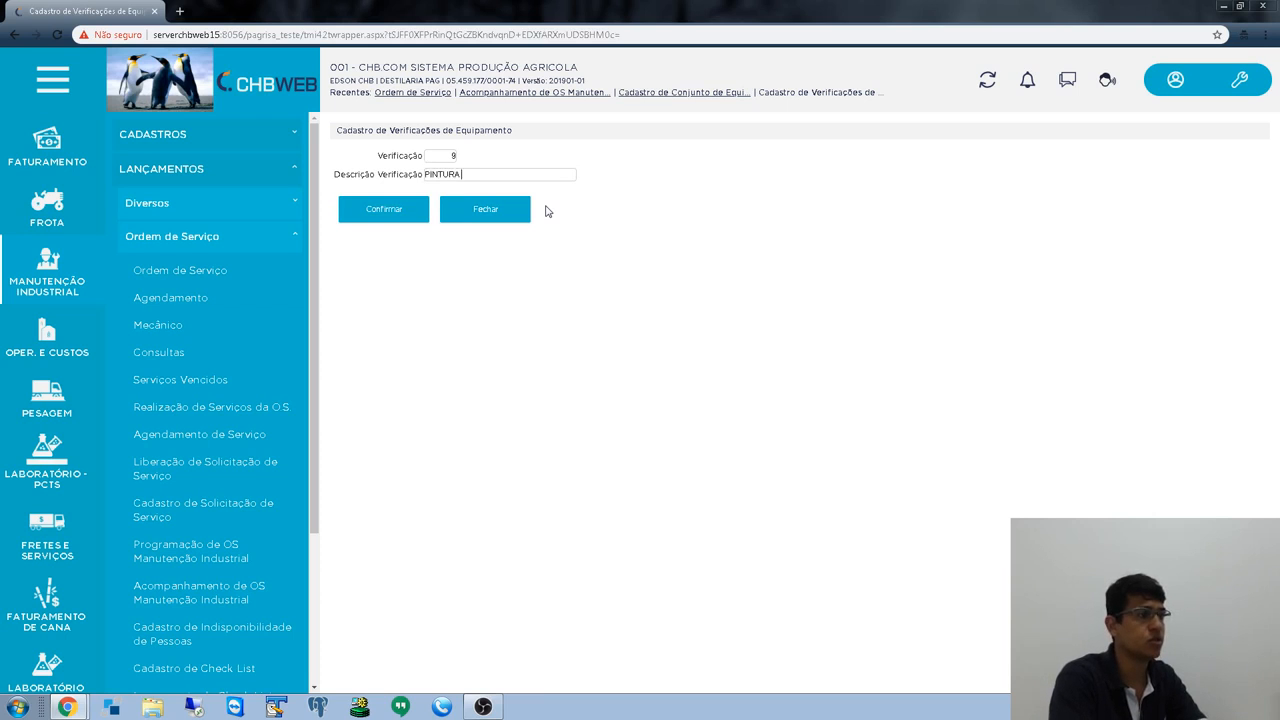
{"action": "key", "text": "Return"}
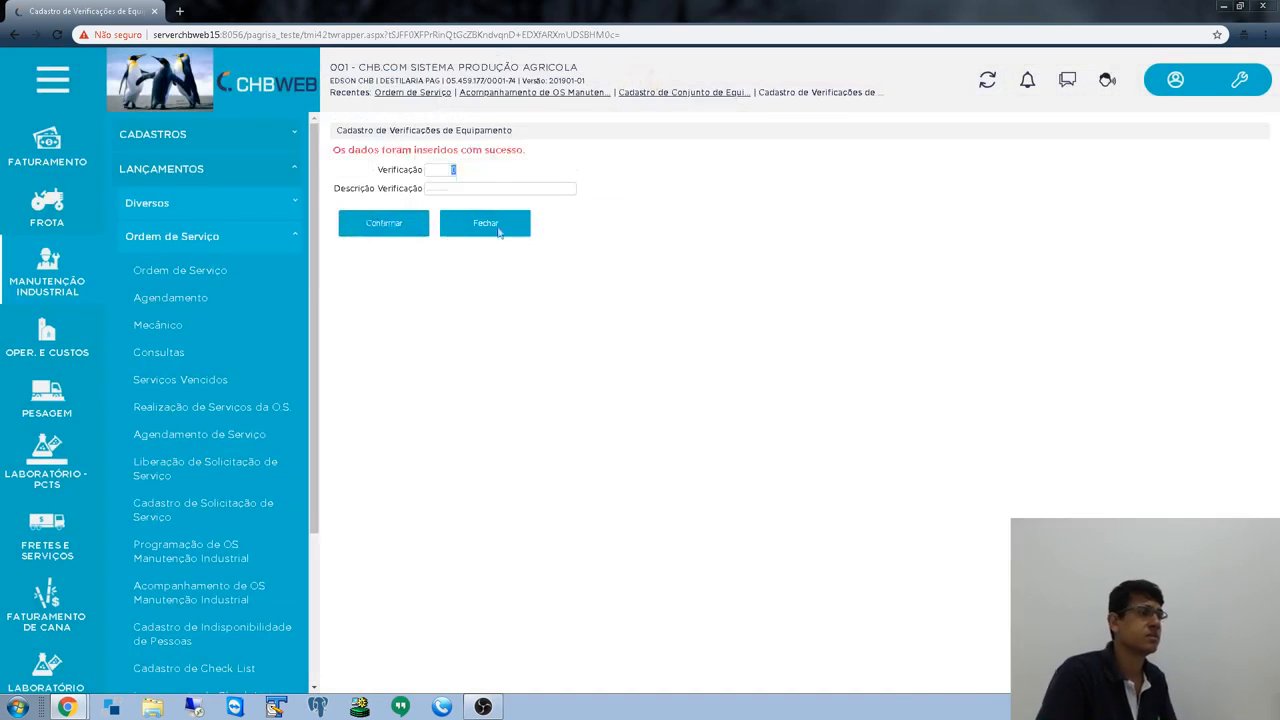
{"action": "left_click", "coordinate": [498, 228]}
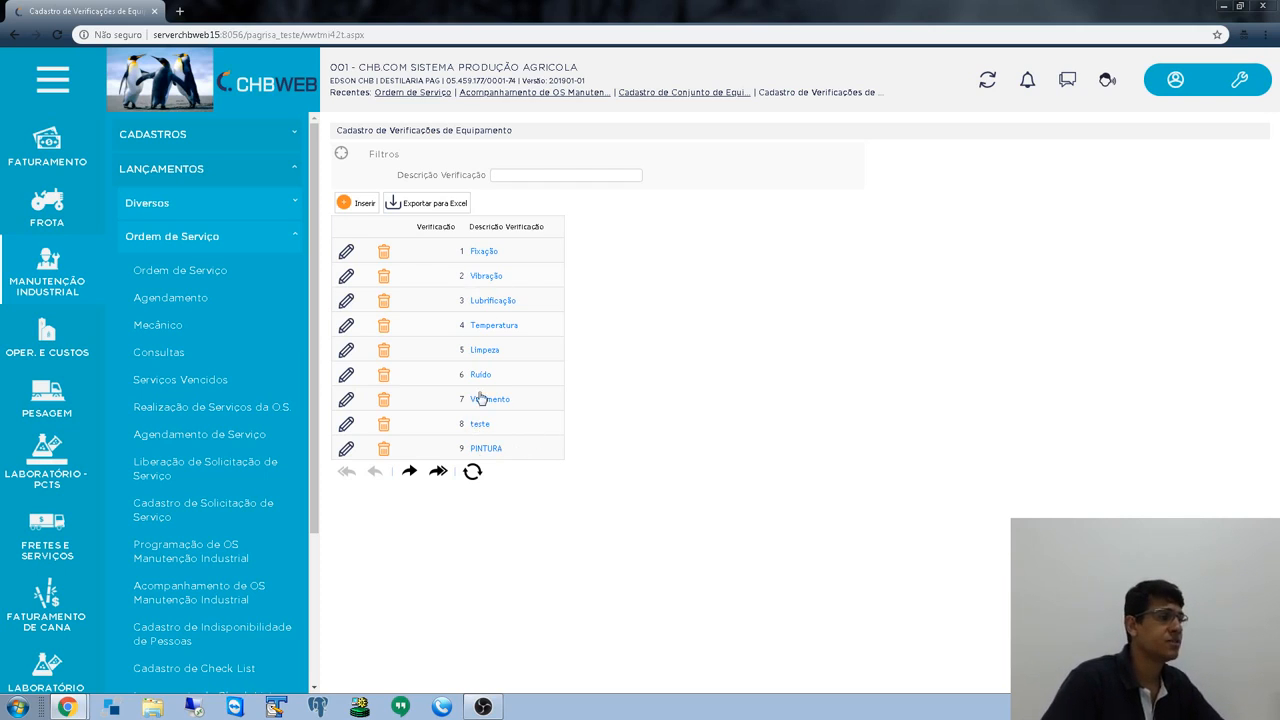
- Browse the checks list, then view the equipment set register and the check list register
{"action": "scroll", "coordinate": [240, 567], "scroll_direction": "down", "scroll_amount": 3}
{"action": "scroll", "coordinate": [199, 500], "scroll_direction": "up", "scroll_amount": 2}
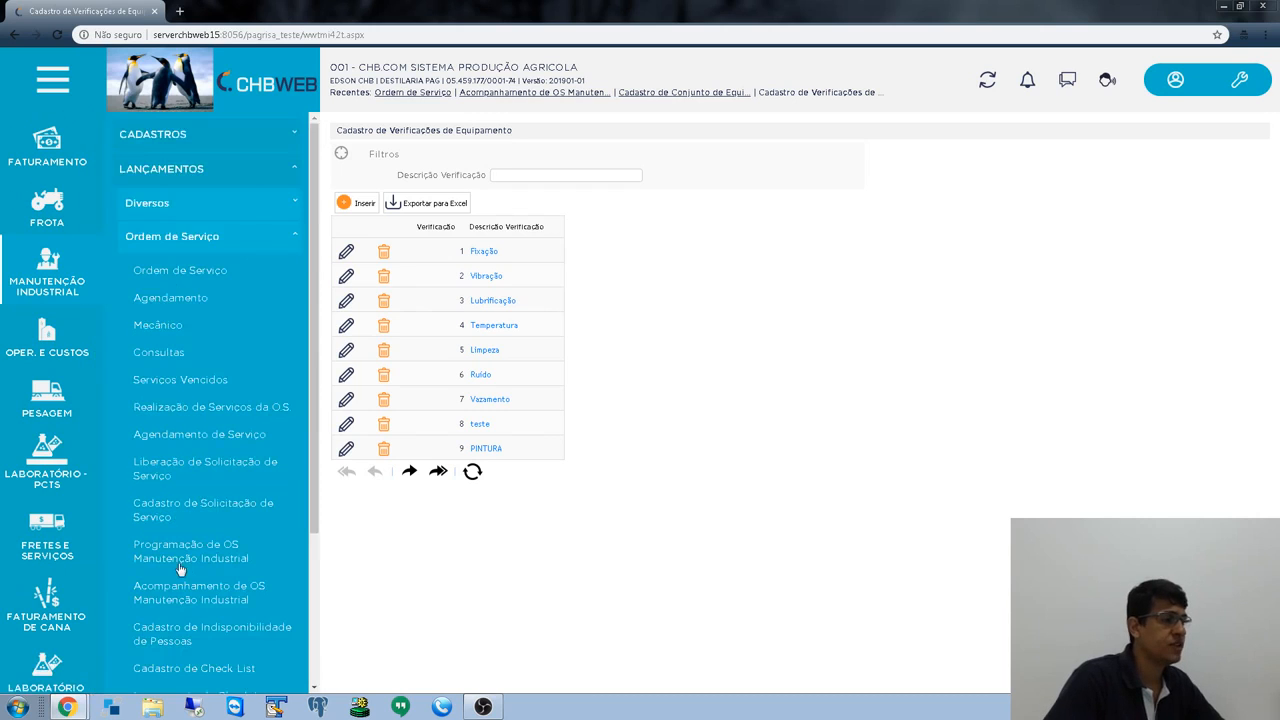
{"action": "scroll", "coordinate": [205, 540], "scroll_direction": "down", "scroll_amount": 2}
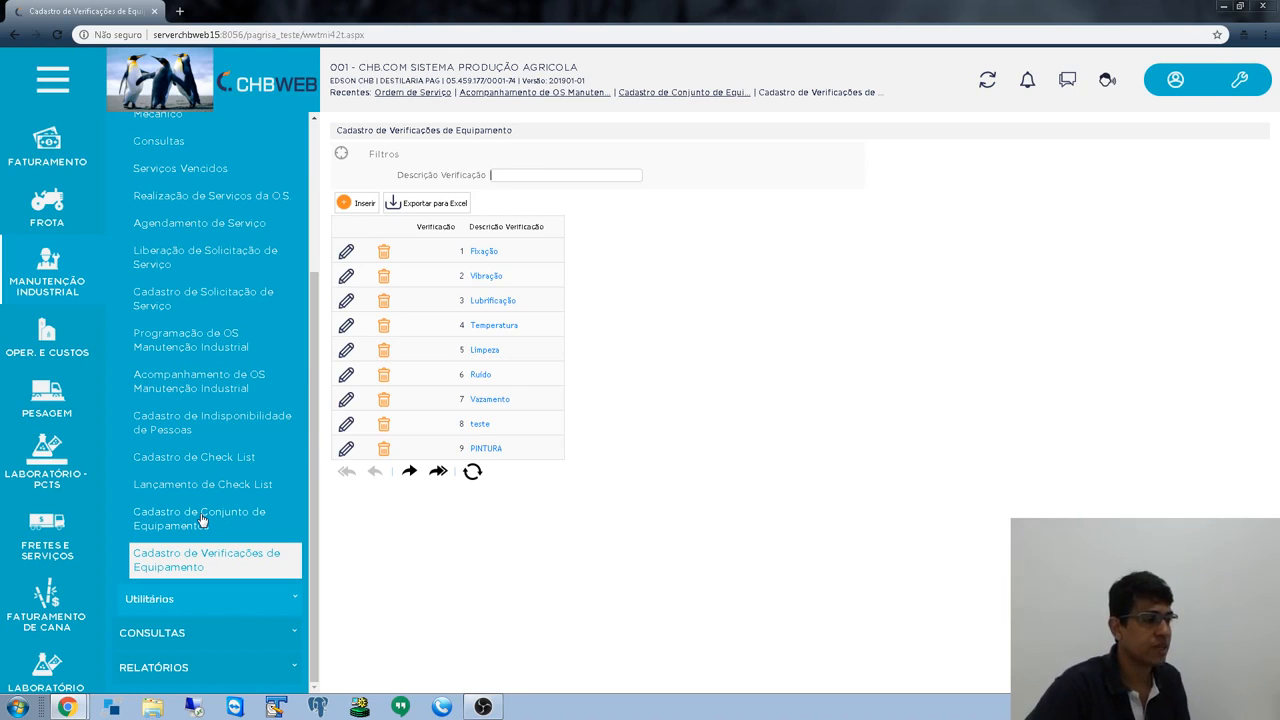
{"action": "left_click", "coordinate": [202, 520]}
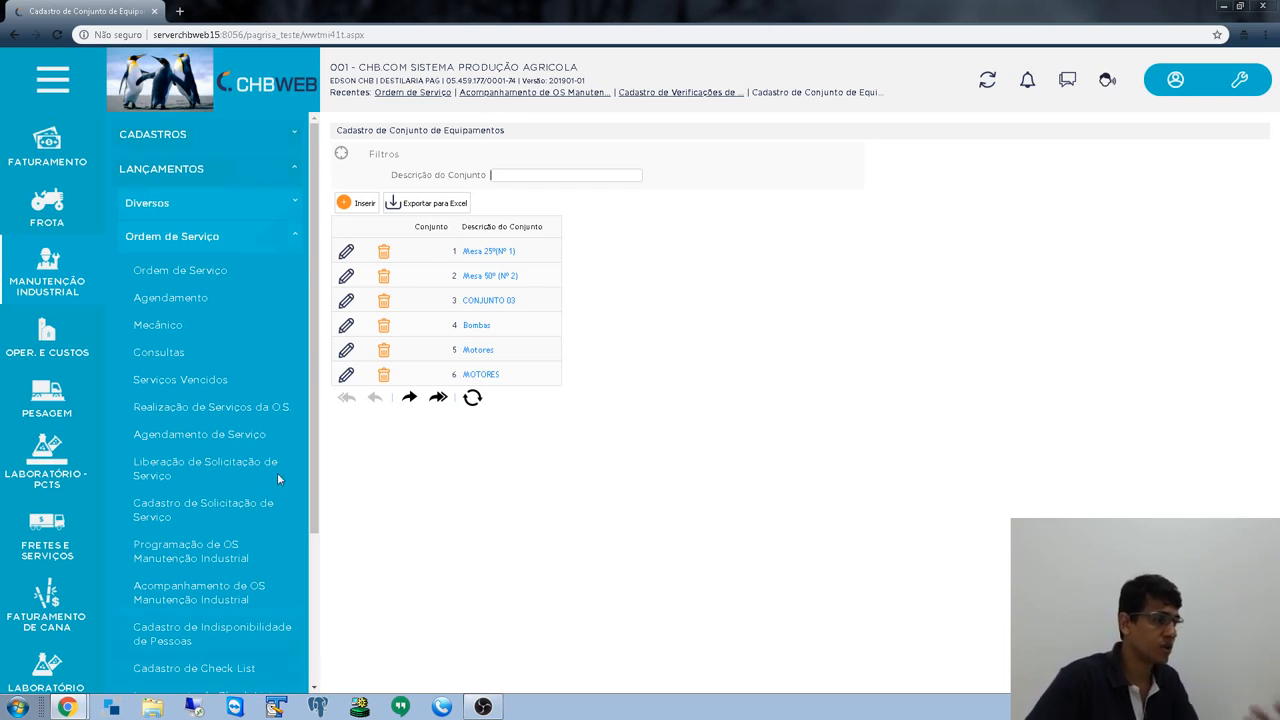
{"action": "scroll", "coordinate": [277, 472], "scroll_direction": "down", "scroll_amount": 3}
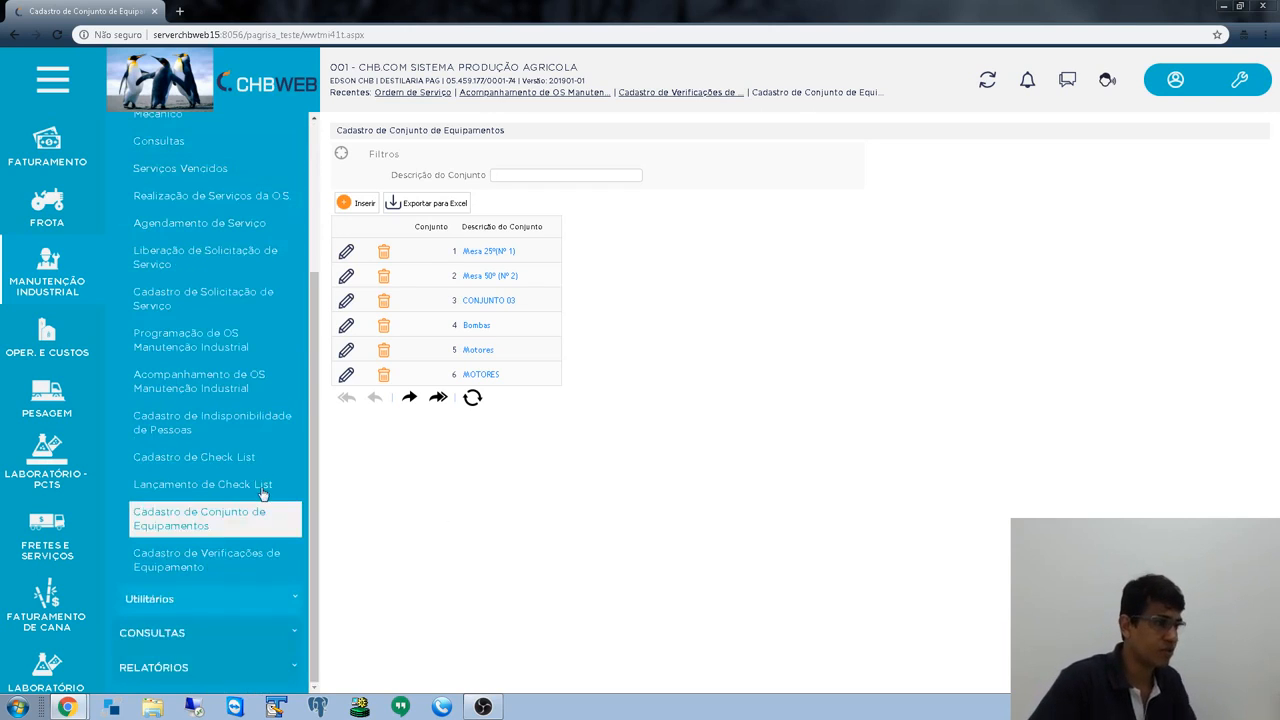
{"action": "left_click", "coordinate": [198, 459]}
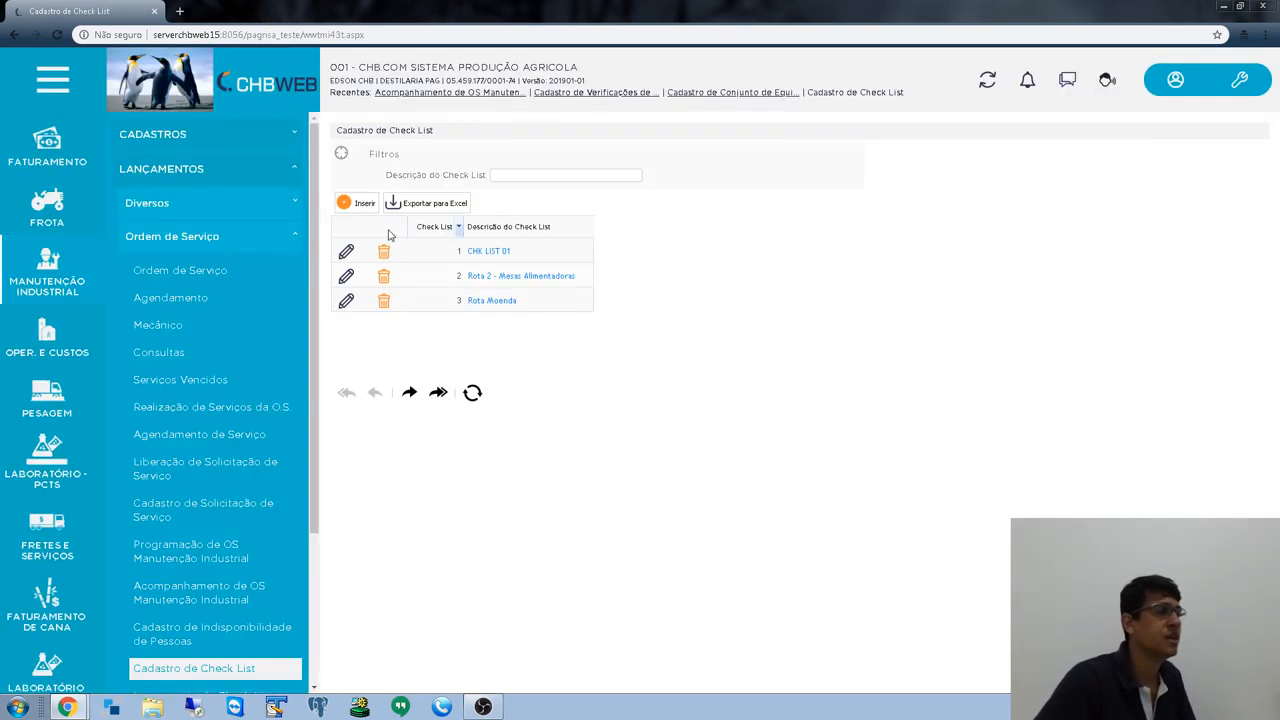
- Create check list 4 ROTA ESTEIRA with set 6 MOTORES in the first row and save it
{"action": "left_click", "coordinate": [358, 203]}
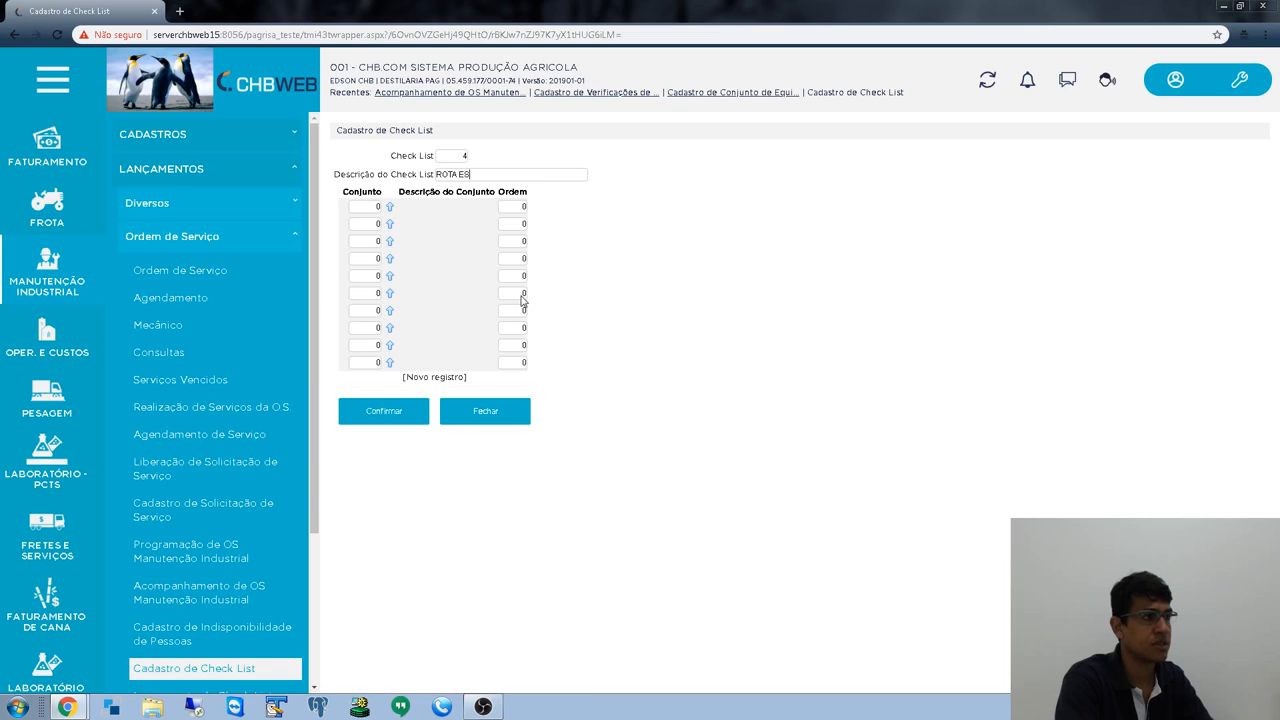
{"action": "type", "text": "IRA"}
{"action": "key", "text": "Tab"}
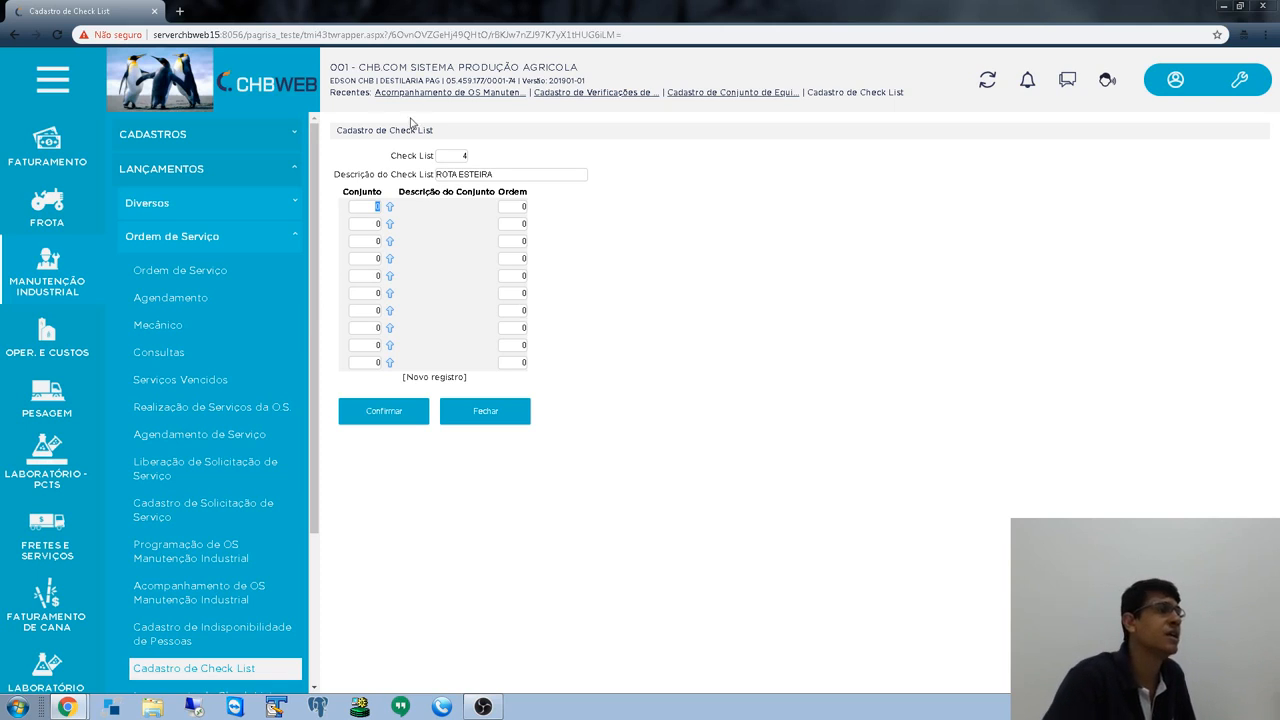
{"action": "double_click", "coordinate": [462, 157]}
{"action": "key", "text": "Tab"}
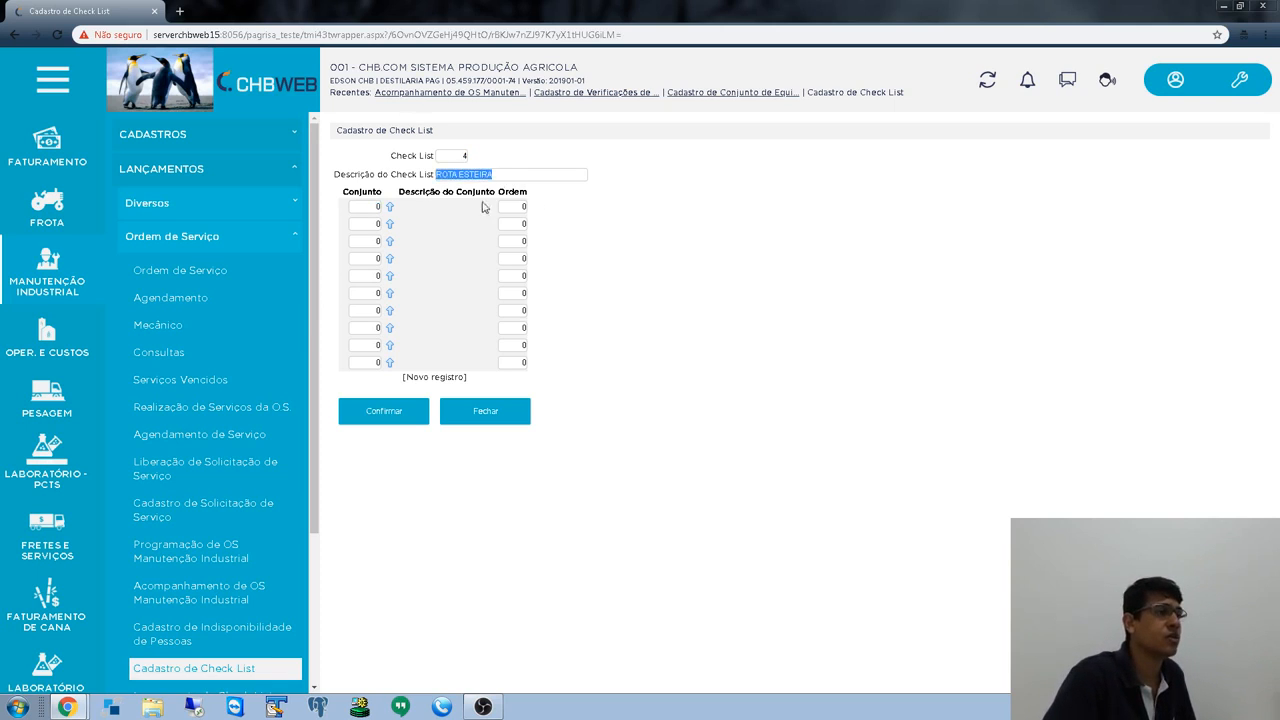
{"action": "key", "text": "Tab"}
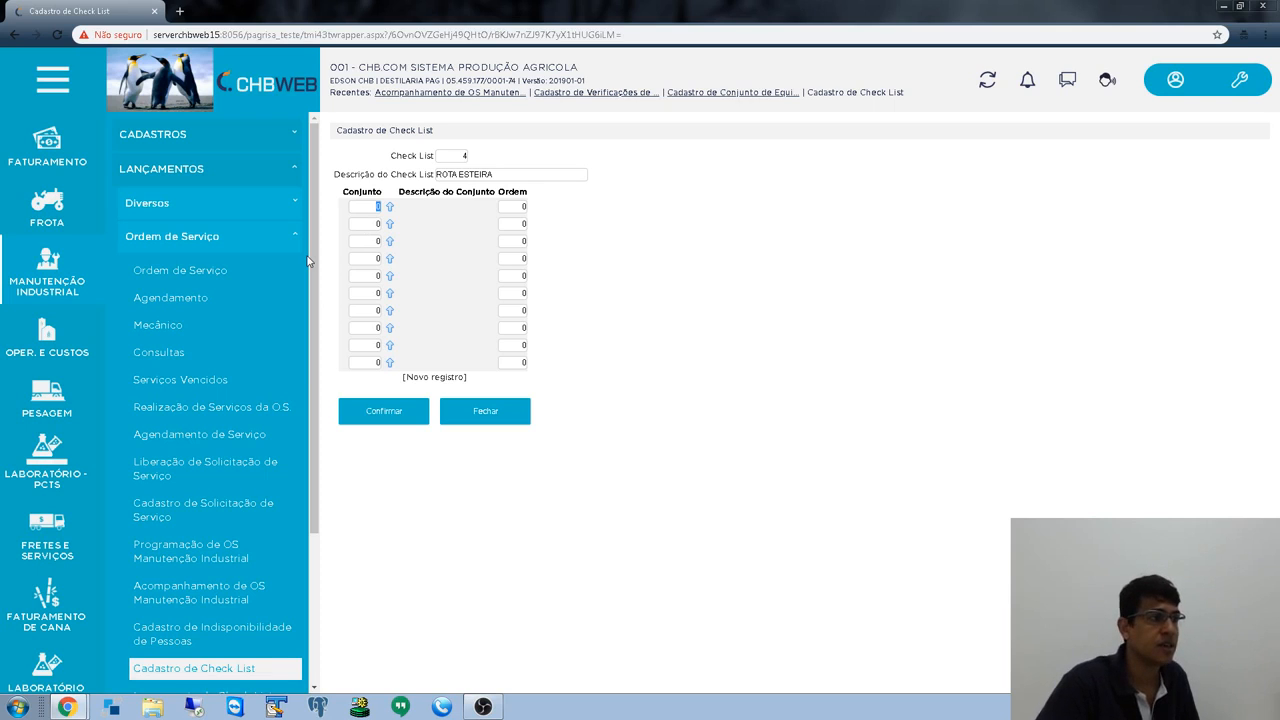
{"action": "key", "text": "Tab"}
{"action": "type", "text": "6"}
{"action": "key", "text": "Tab"}
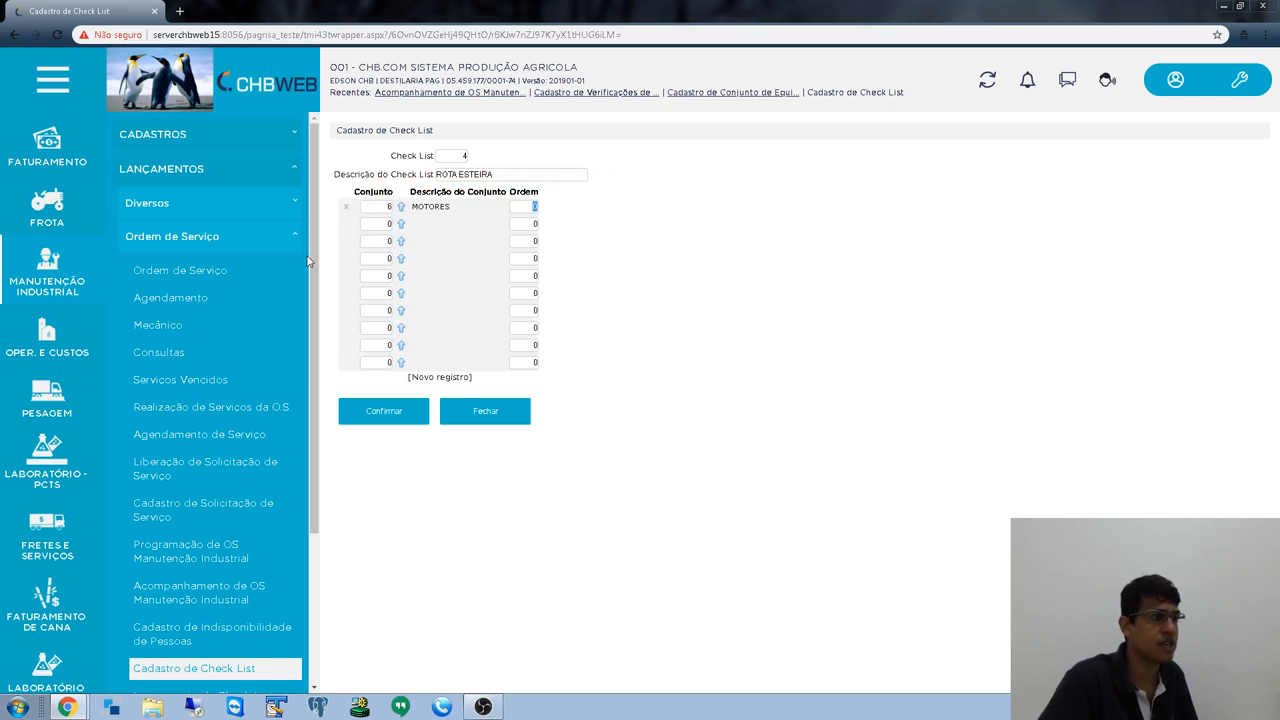
{"action": "double_click", "coordinate": [386, 206]}
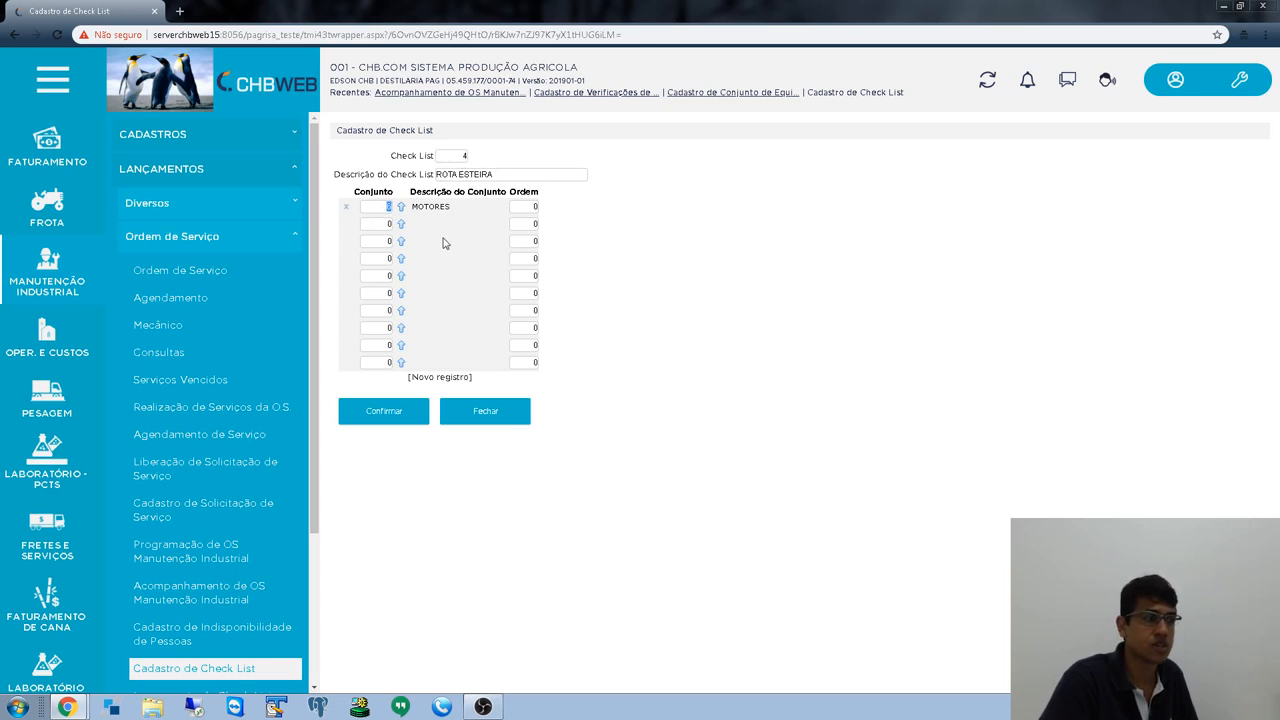
{"action": "left_click", "coordinate": [422, 419]}
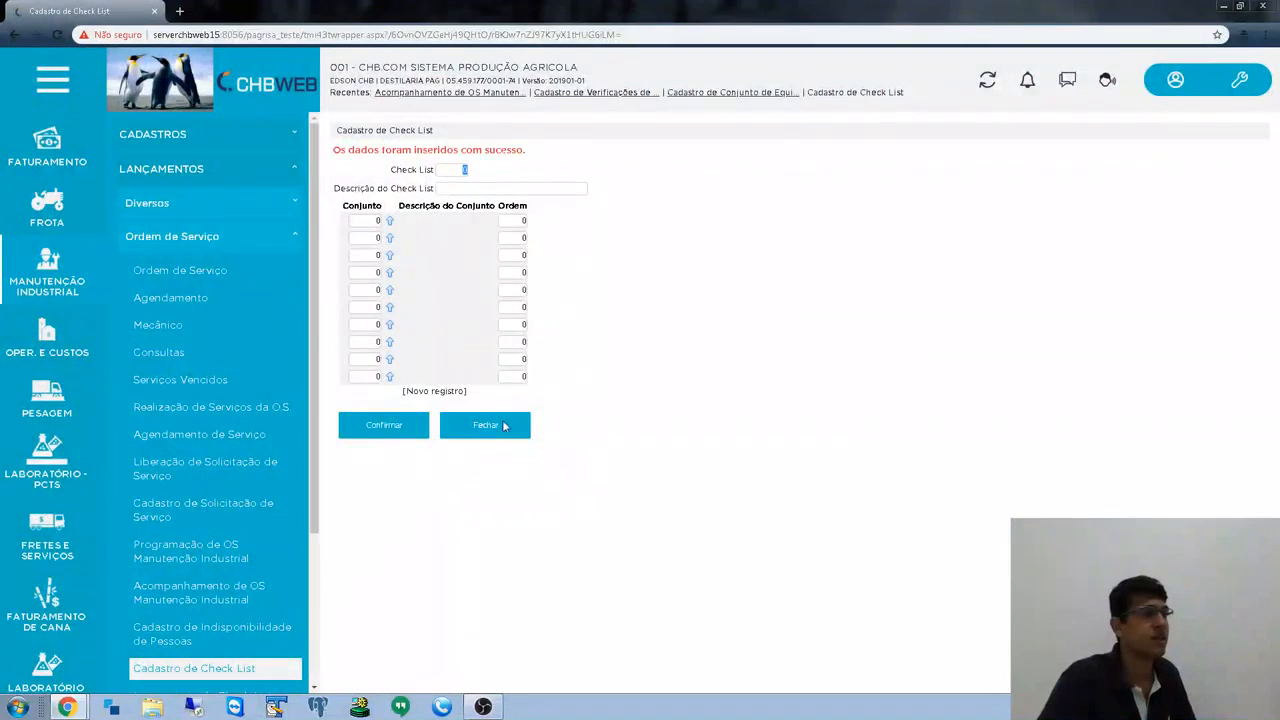
- Close the form and inspect CHK LIST 01 and Rota 2 - Mesas Alimentadoras, closing each afterwards
{"action": "left_click", "coordinate": [510, 436]}
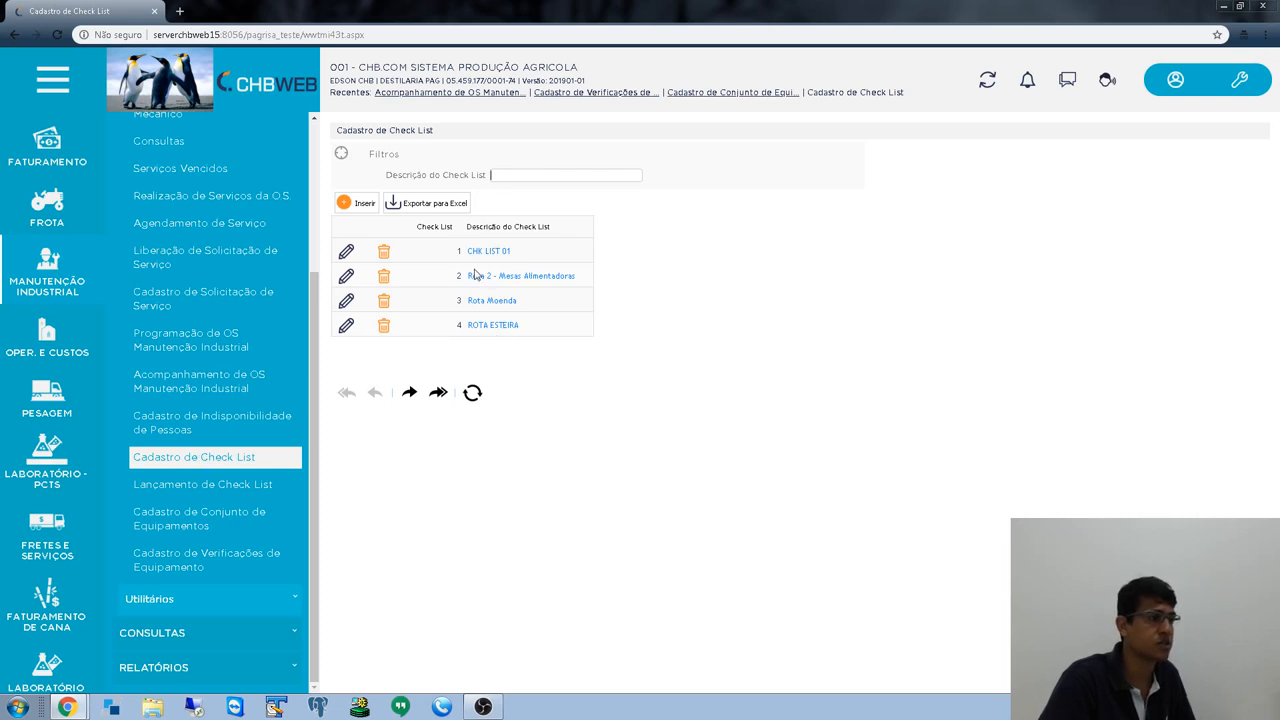
{"action": "left_click", "coordinate": [345, 251]}
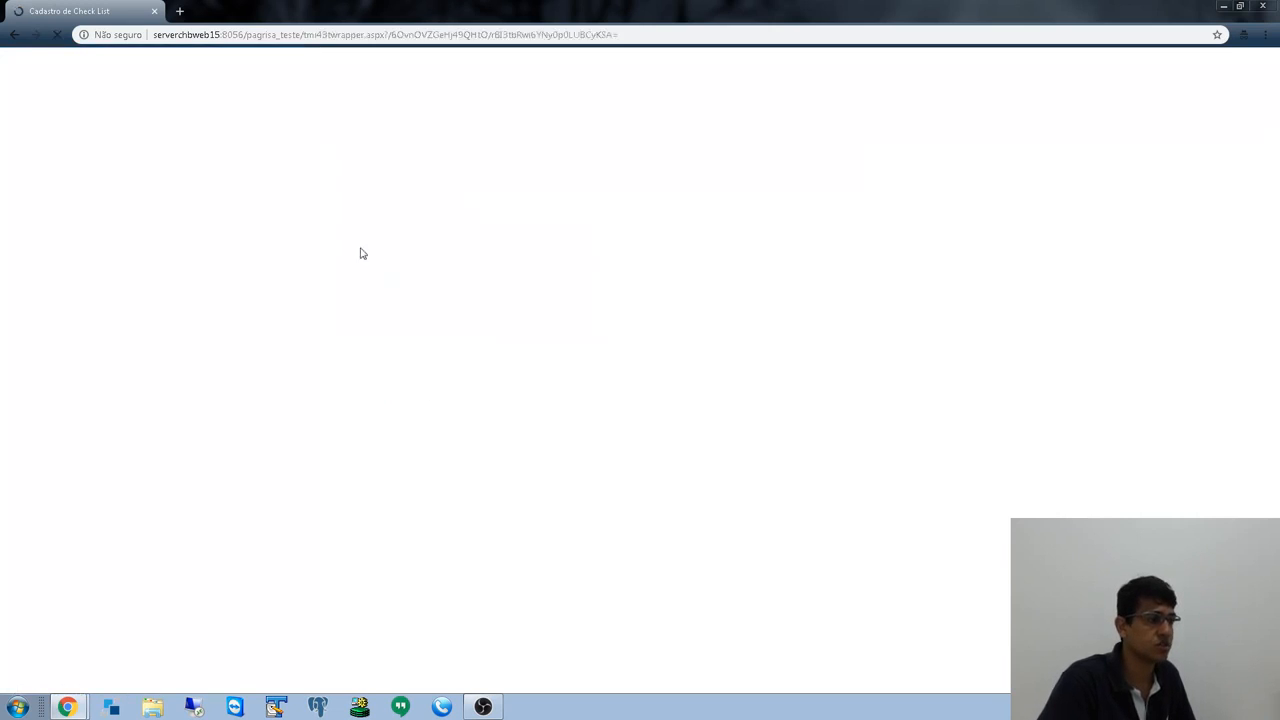
{"action": "left_click", "coordinate": [476, 455]}
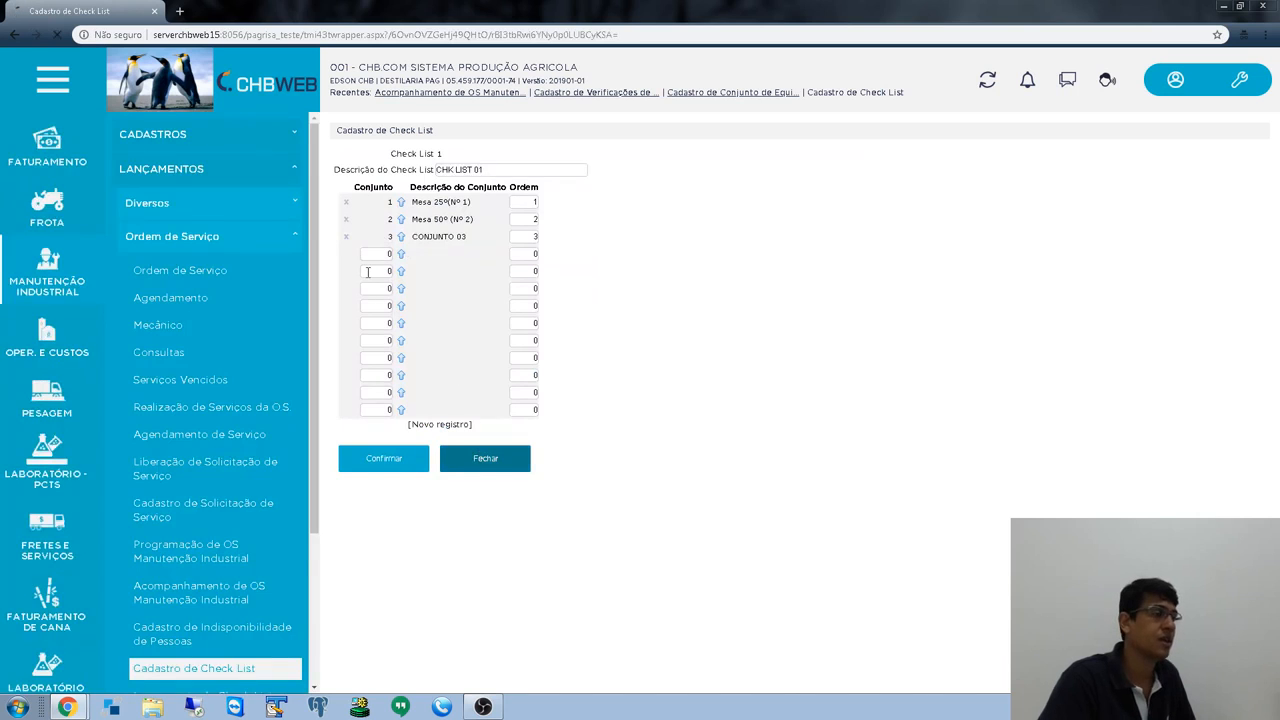
{"action": "left_click", "coordinate": [347, 279]}
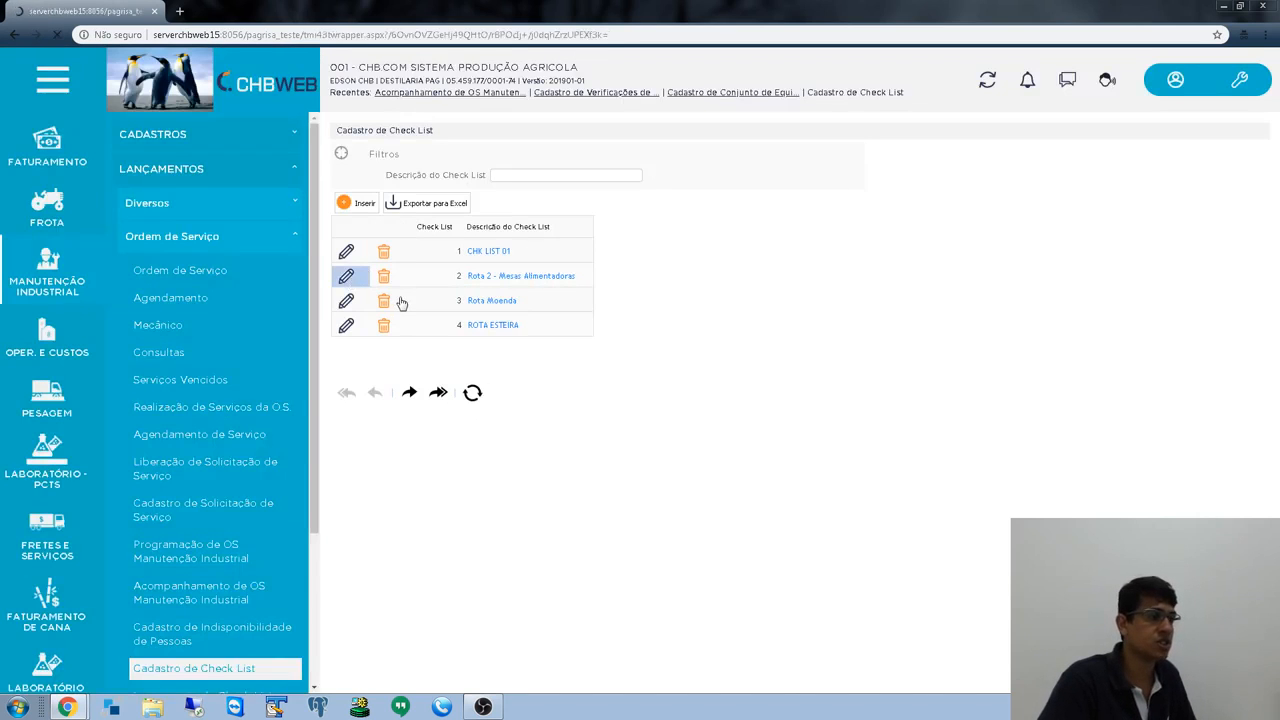
{"action": "left_click", "coordinate": [487, 441]}
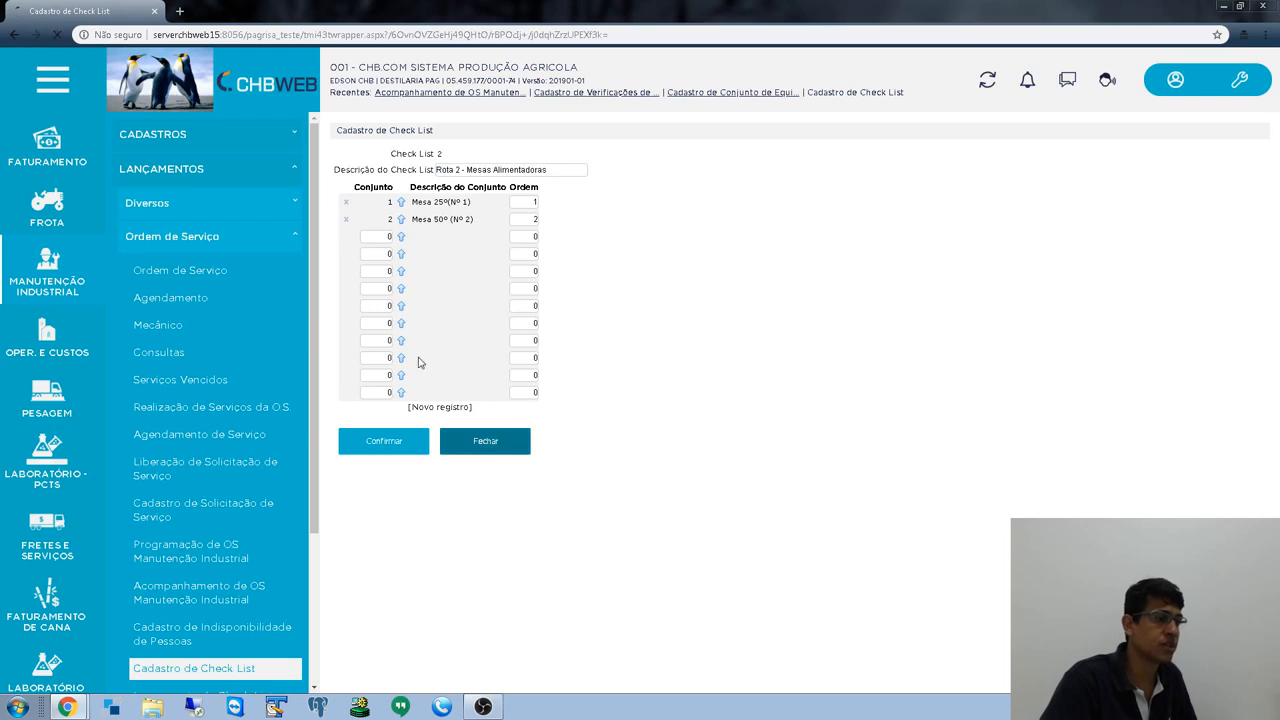
{"action": "scroll", "coordinate": [226, 532], "scroll_direction": "down", "scroll_amount": 3}
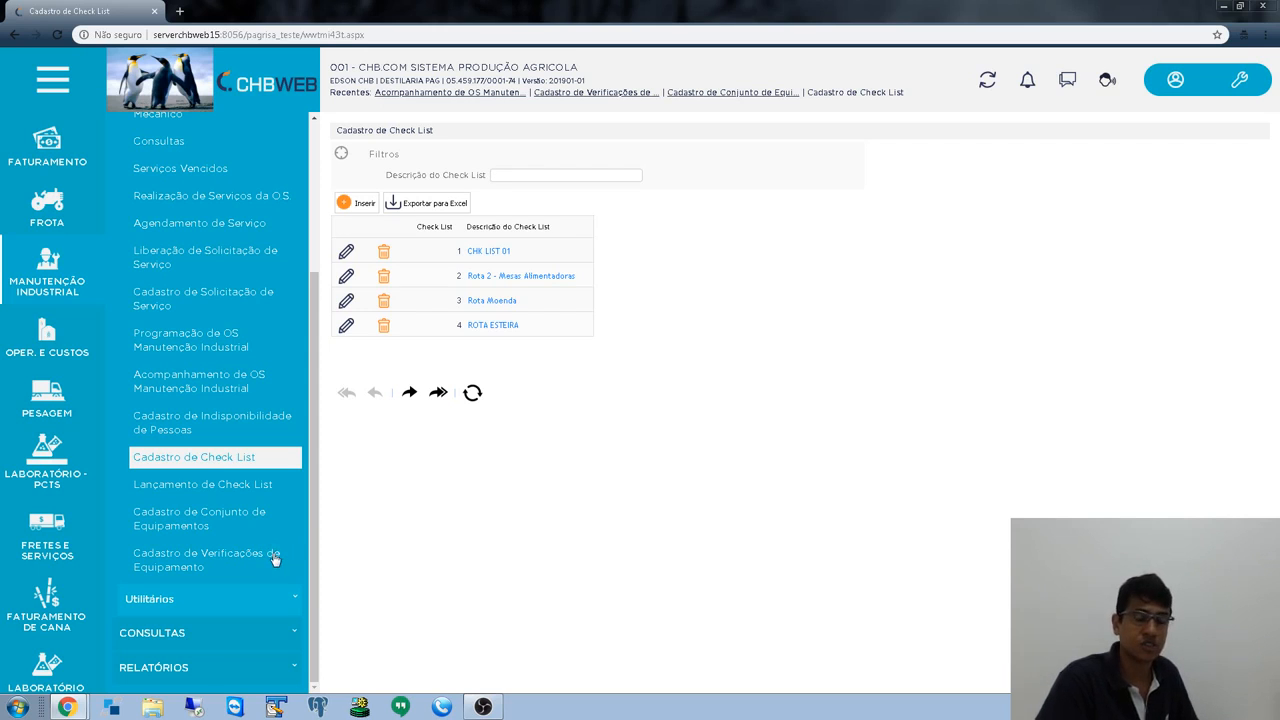
{"action": "scroll", "coordinate": [186, 483], "scroll_direction": "up", "scroll_amount": 2}
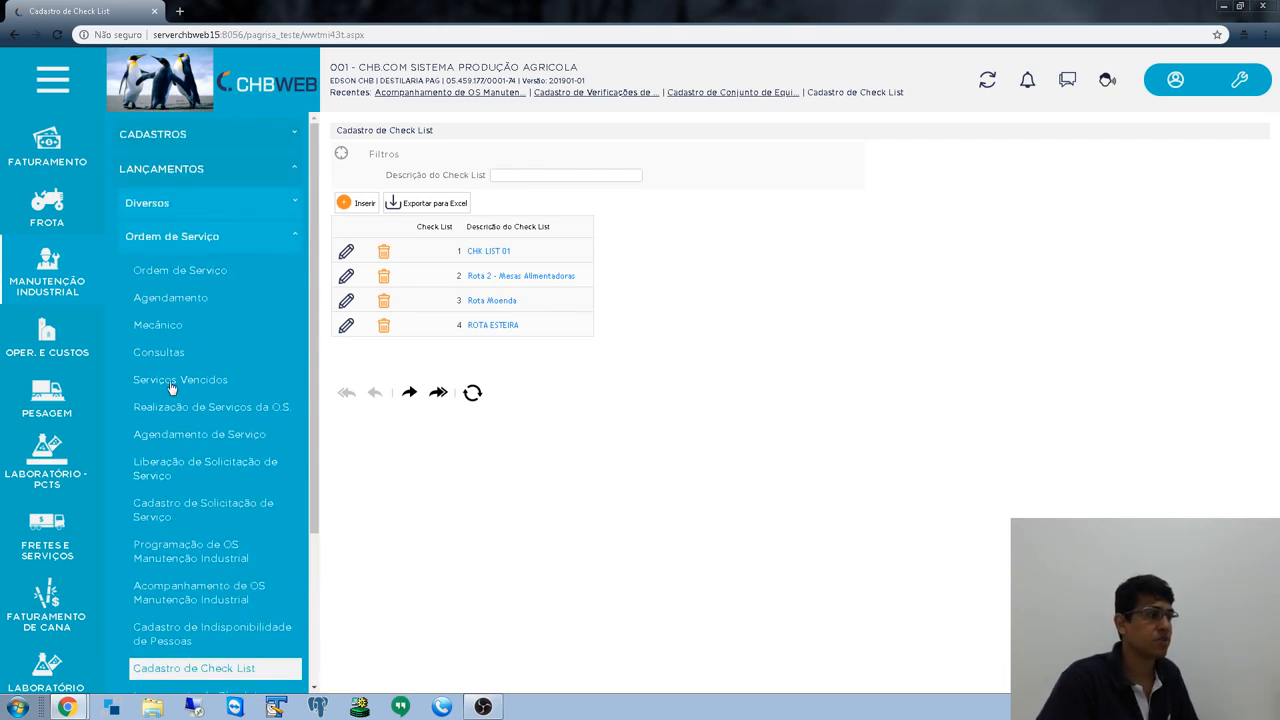
{"action": "left_click", "coordinate": [177, 141]}
- Open equipment MESA DE 25º and review its Conjunto and the Fixação, Vibração and Limpeza verifications
{"action": "left_click", "coordinate": [172, 170]}
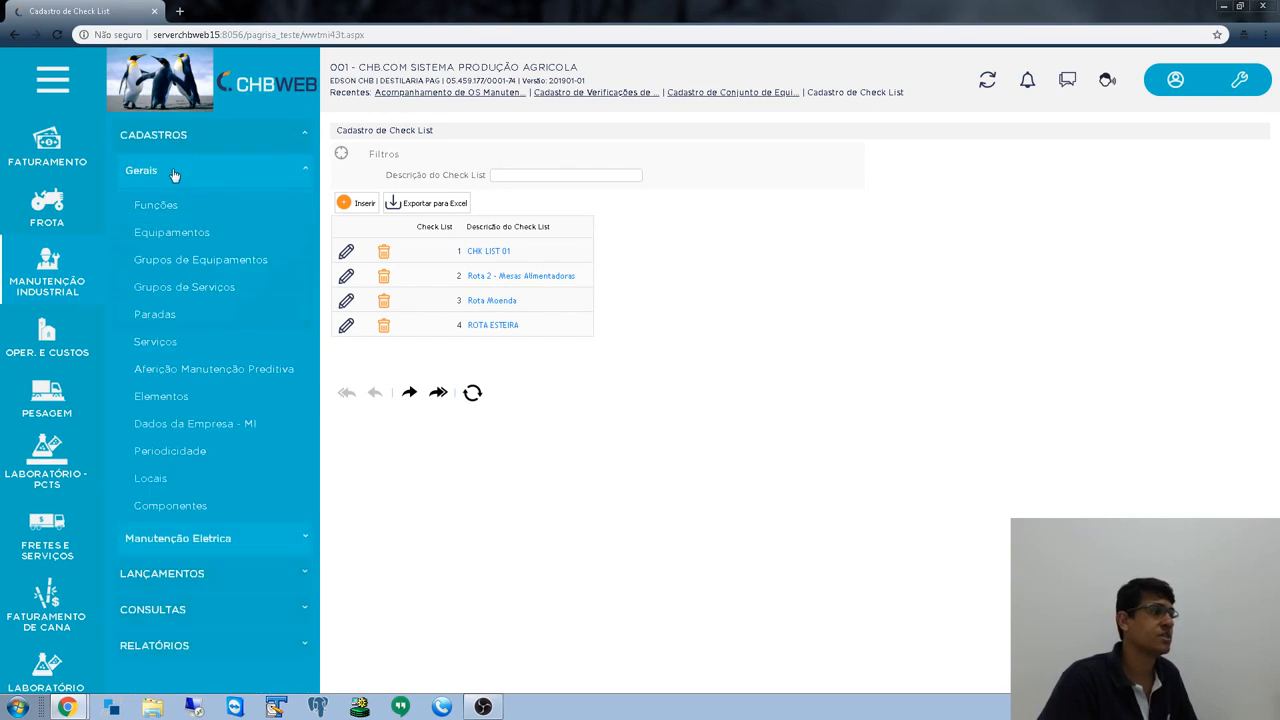
{"action": "left_click", "coordinate": [350, 303]}
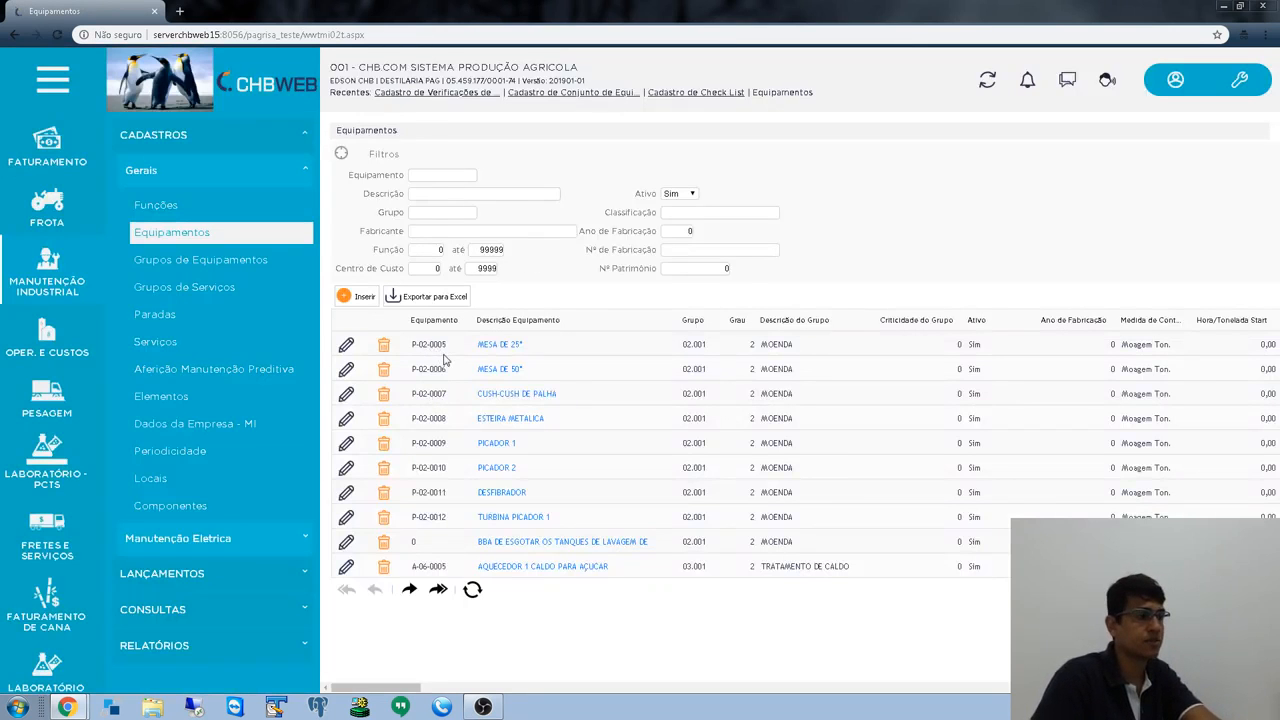
{"action": "left_click", "coordinate": [346, 350]}
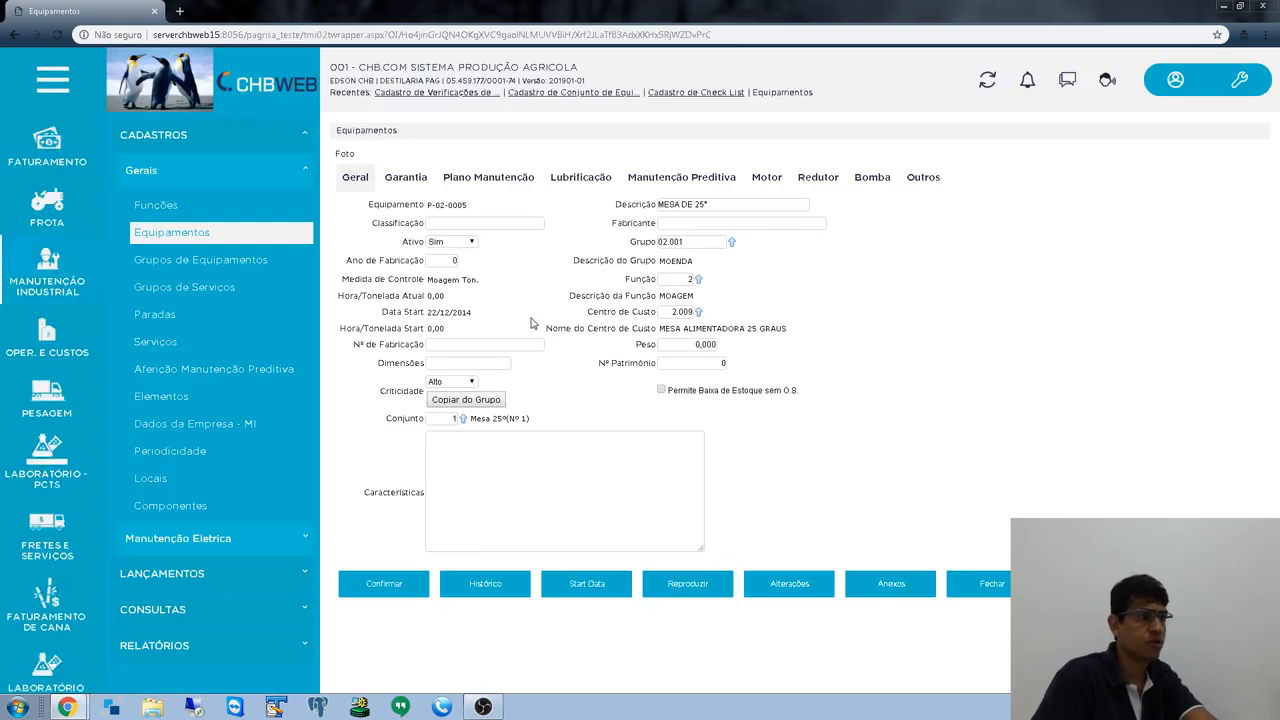
{"action": "left_click_drag", "start_coordinate": [385, 428], "coordinate": [430, 422]}
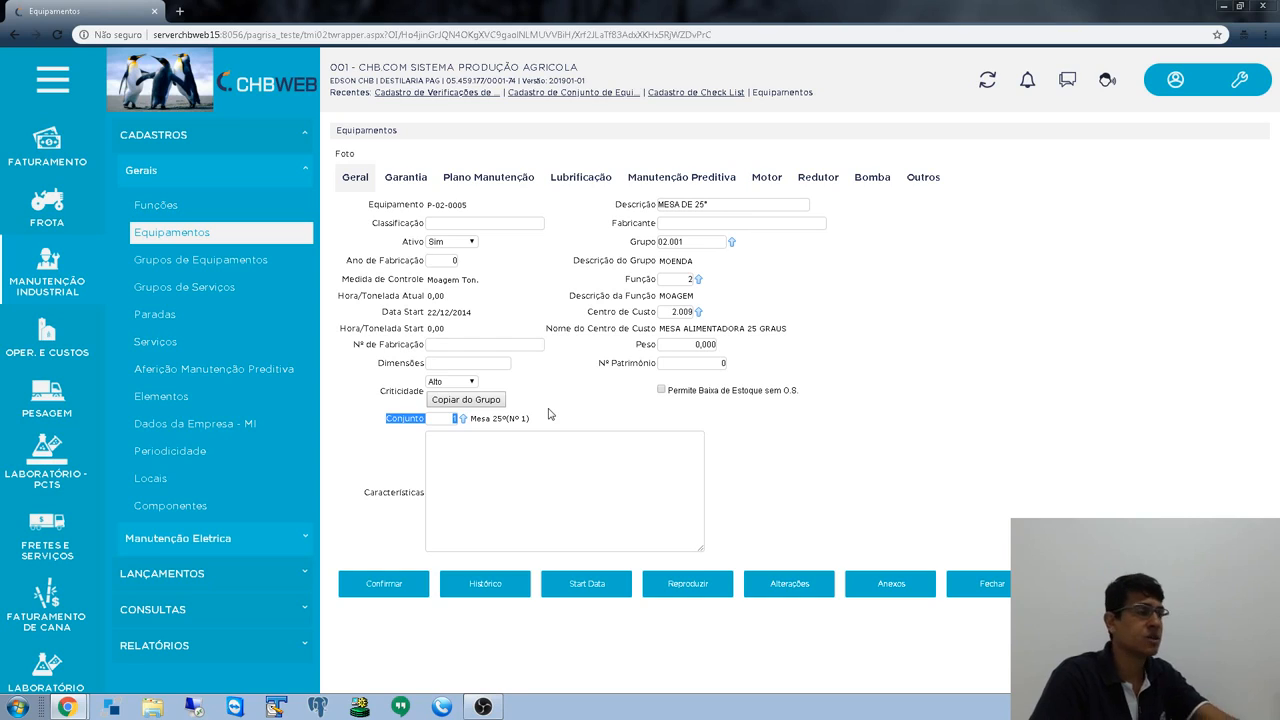
{"action": "left_click_drag", "start_coordinate": [391, 421], "coordinate": [425, 416]}
{"action": "left_click", "coordinate": [452, 423]}
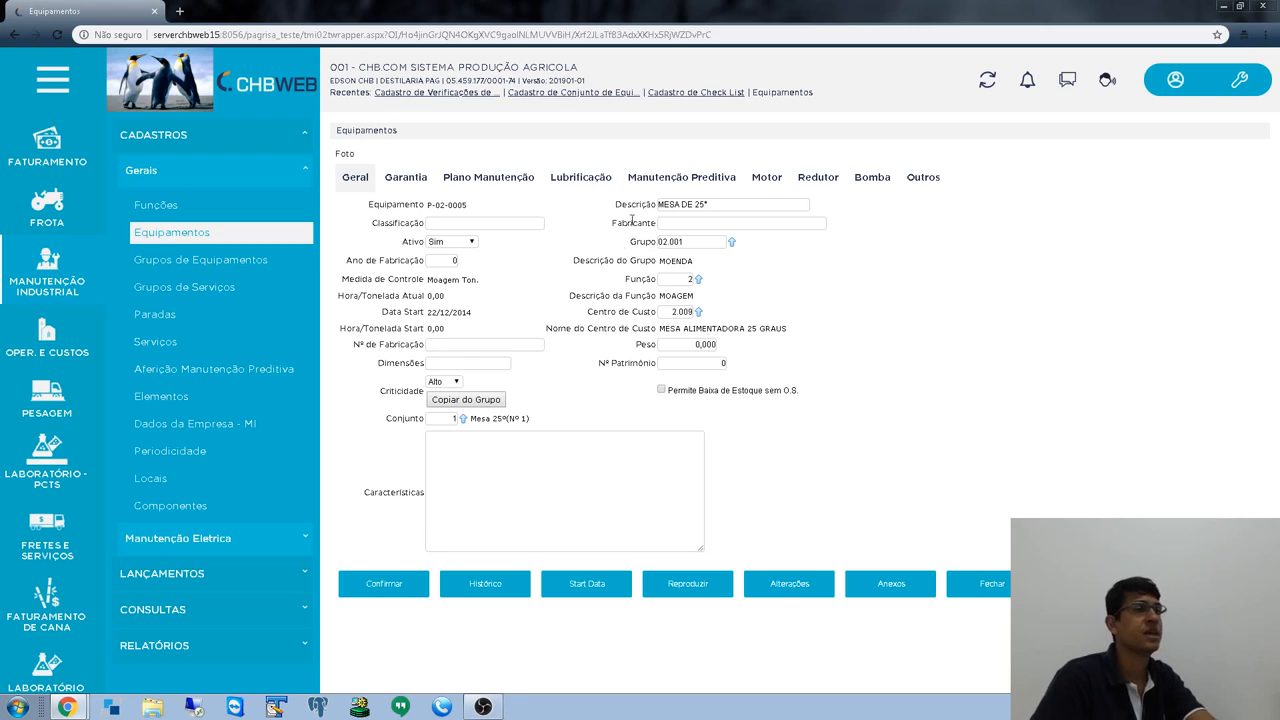
{"action": "triple_click", "coordinate": [705, 206]}
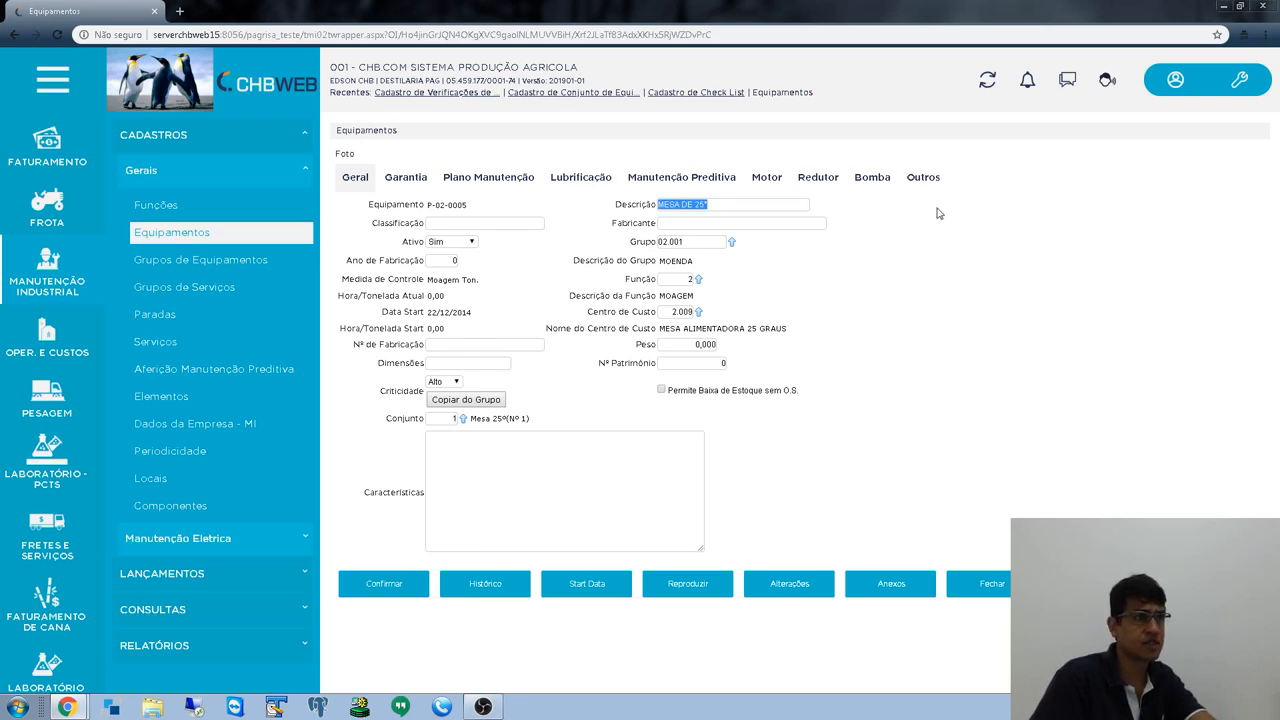
{"action": "left_click", "coordinate": [925, 178]}
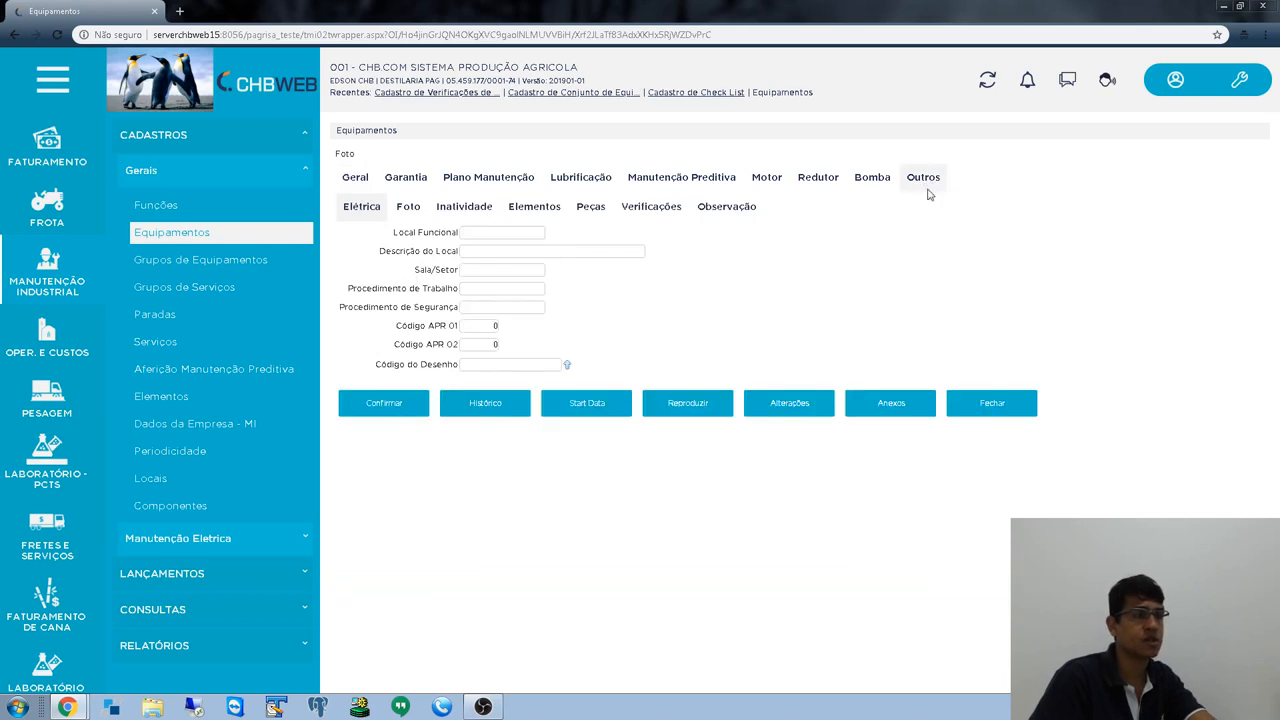
{"action": "left_click", "coordinate": [658, 207]}
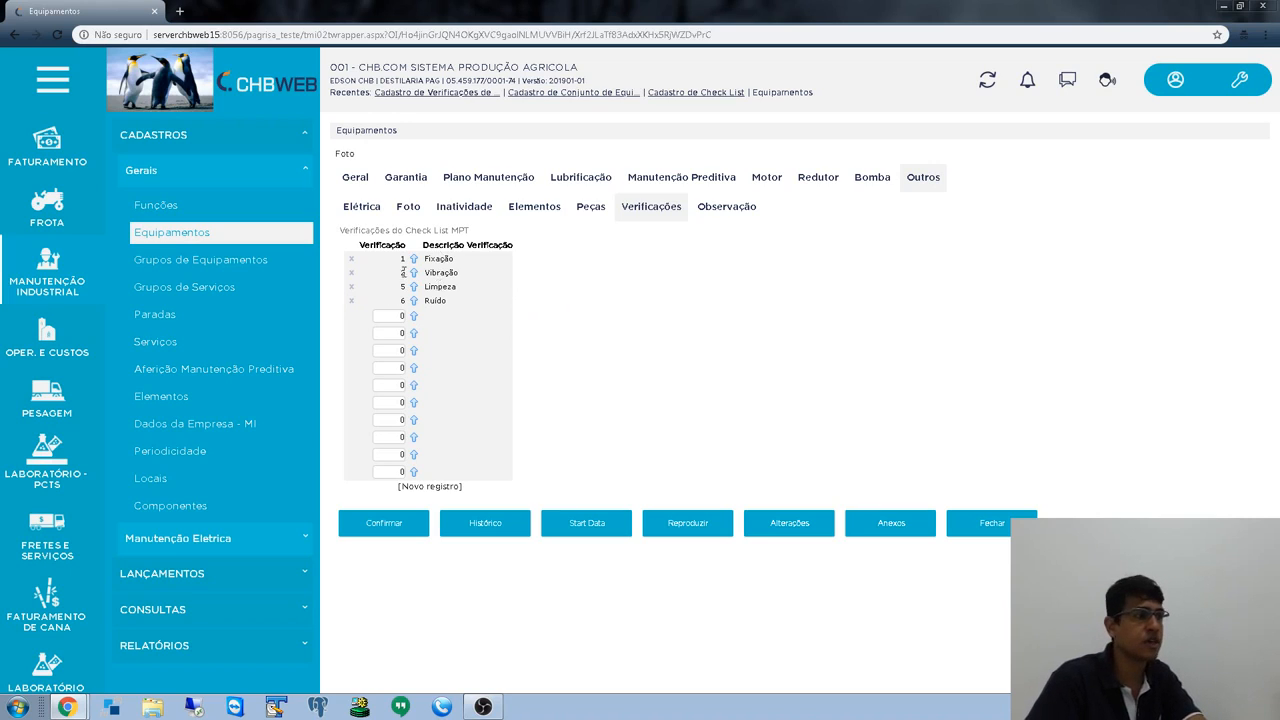
{"action": "left_click_drag", "start_coordinate": [425, 258], "coordinate": [480, 314]}
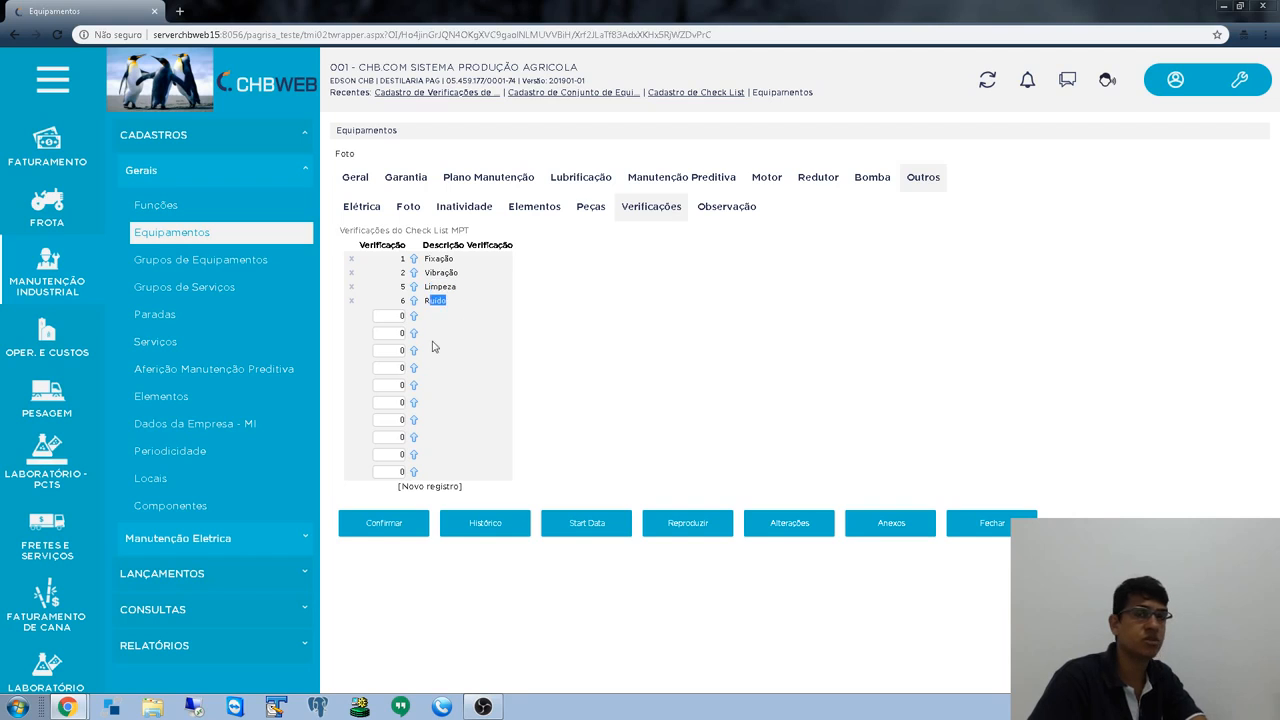
- Save the MESA DE 25º record, recheck its set and verifications, and close it
{"action": "left_click", "coordinate": [375, 532]}
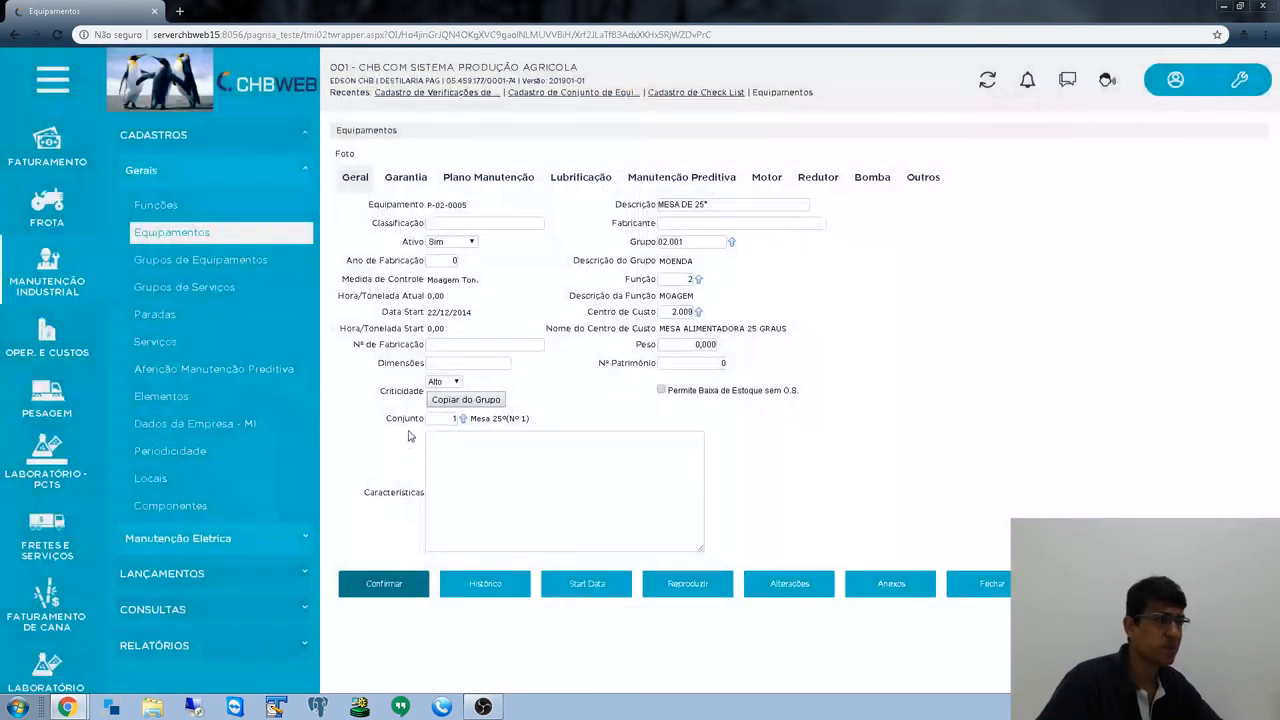
{"action": "double_click", "coordinate": [399, 419]}
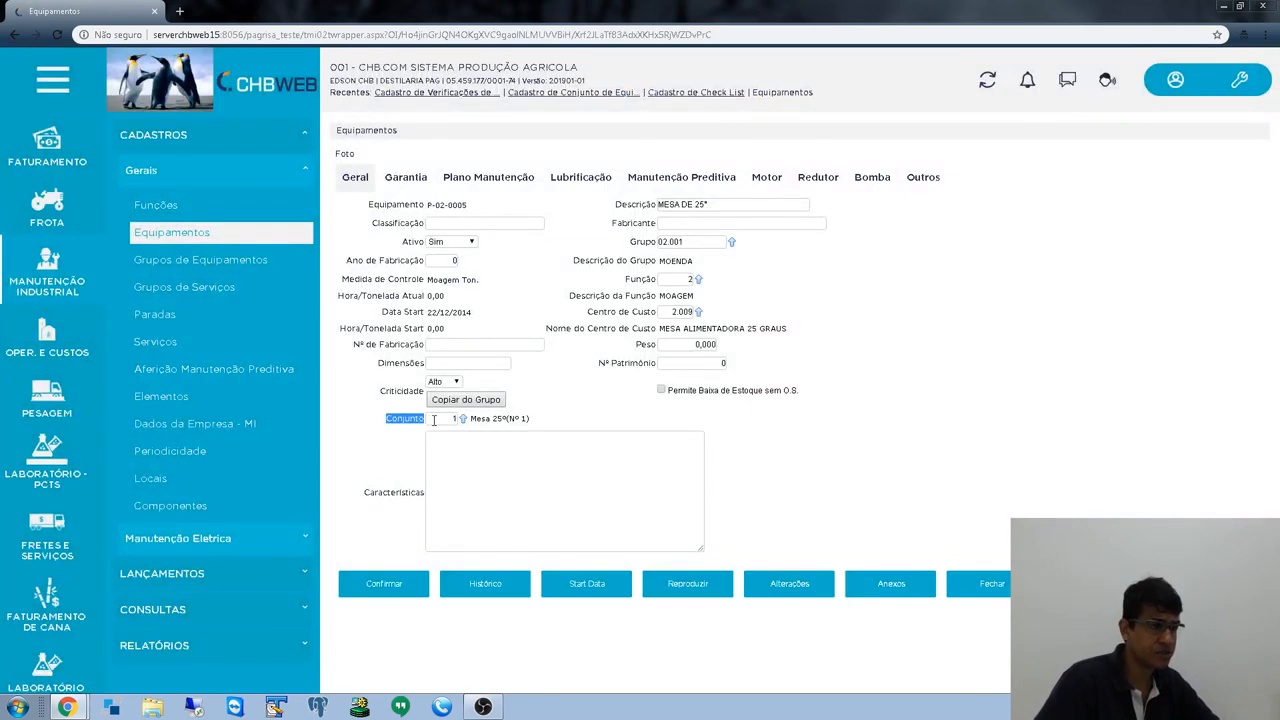
{"action": "left_click", "coordinate": [406, 421]}
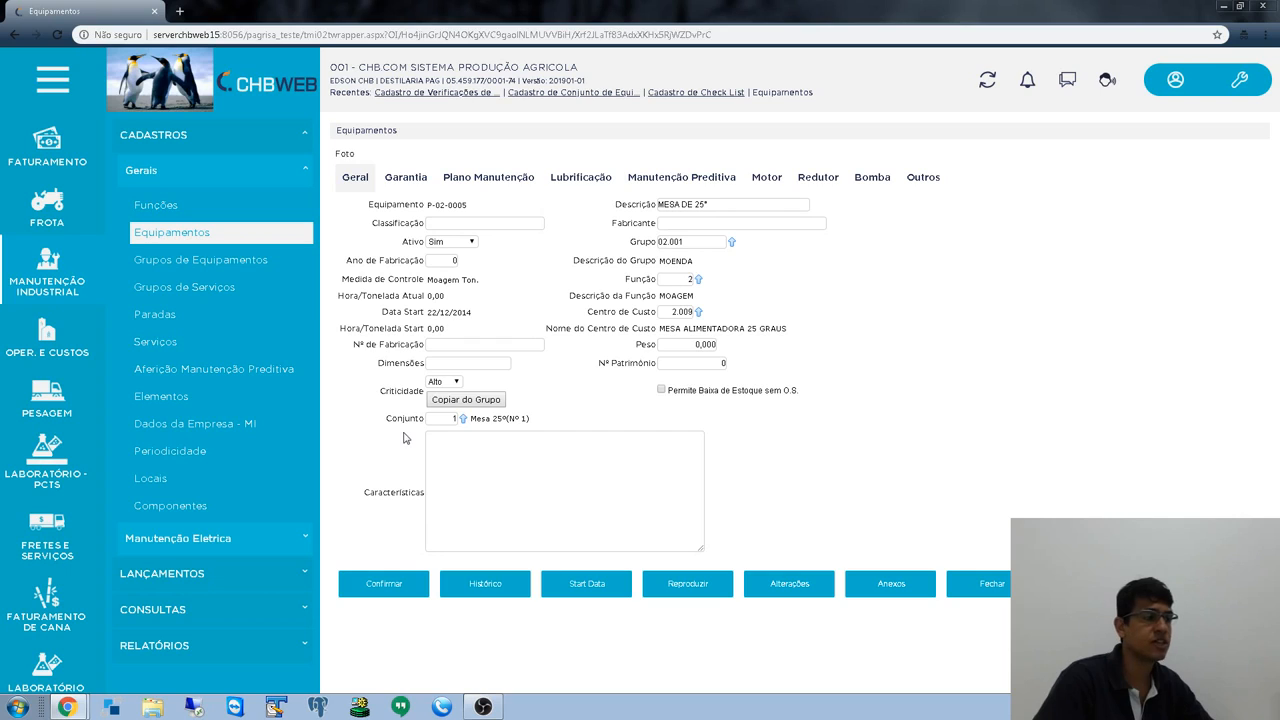
{"action": "left_click", "coordinate": [917, 180]}
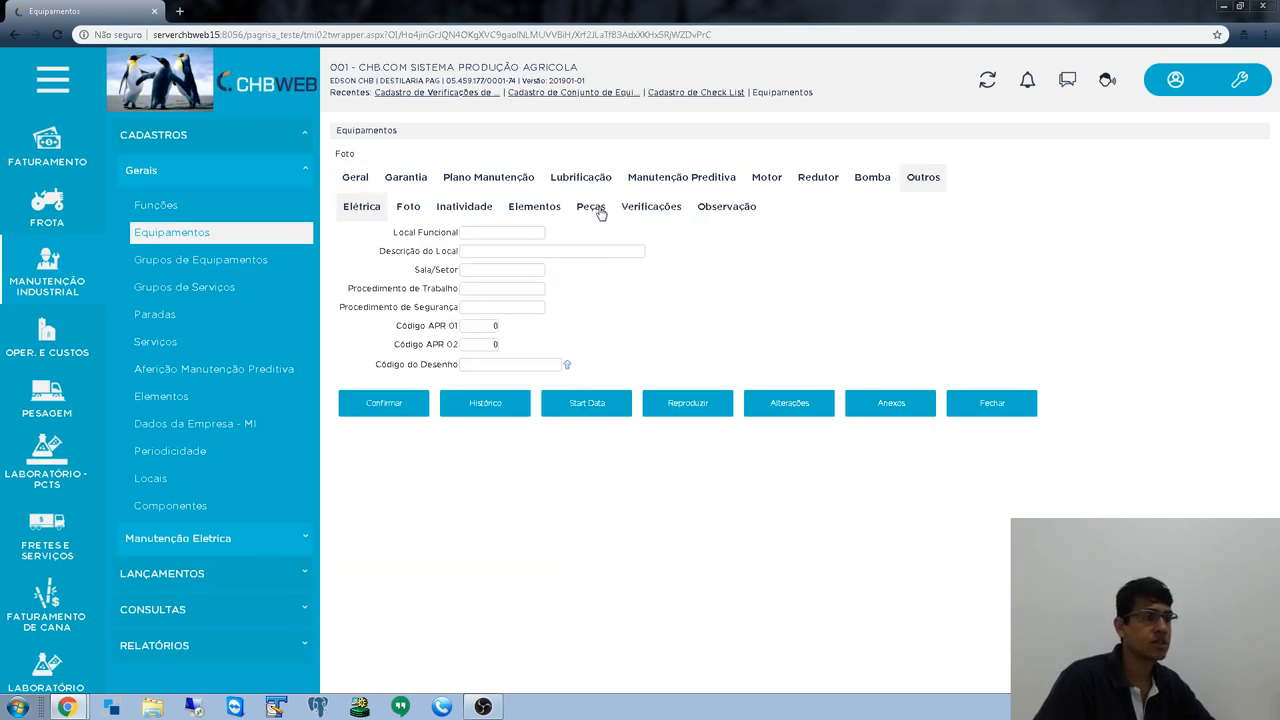
{"action": "left_click", "coordinate": [642, 212]}
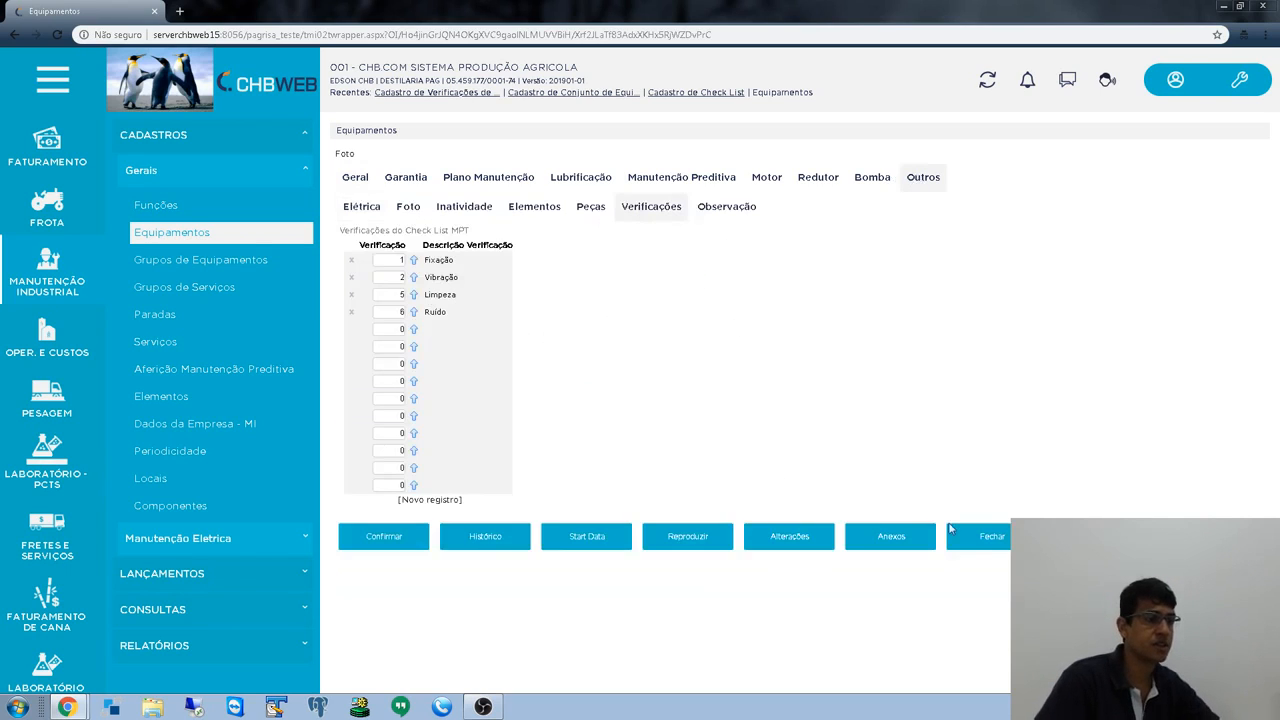
{"action": "left_click", "coordinate": [985, 541]}
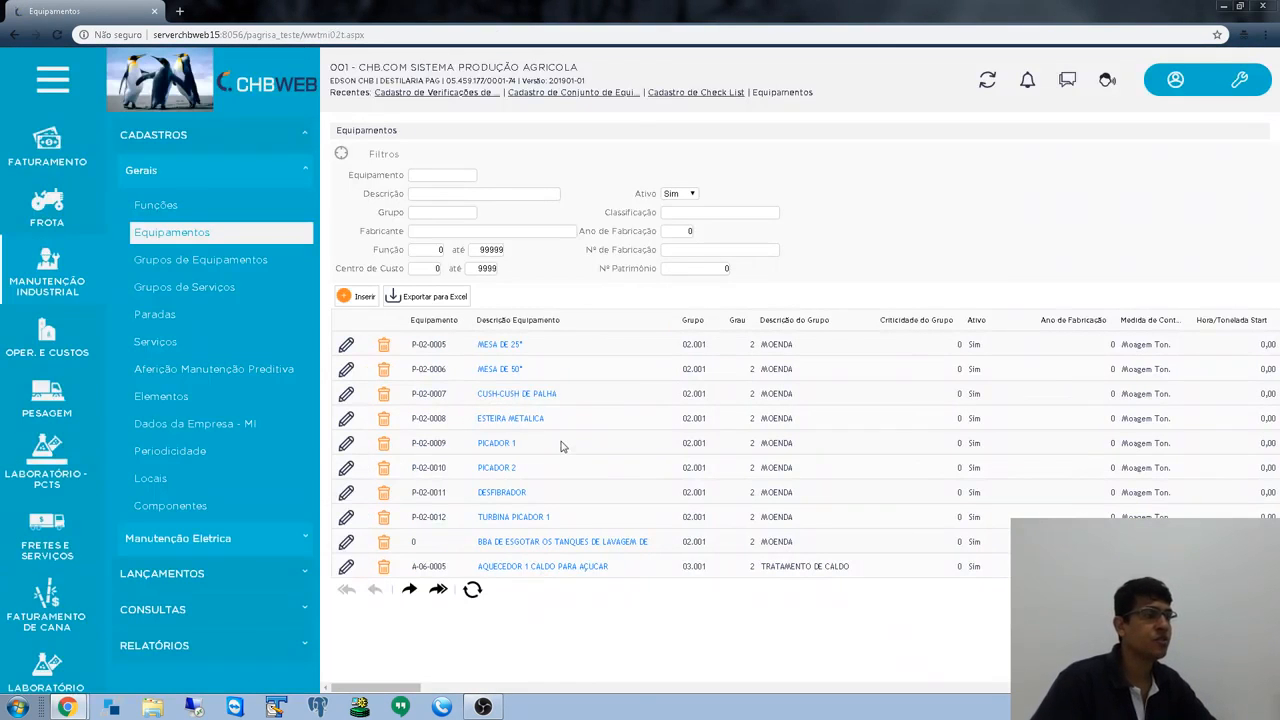
{"action": "scroll", "coordinate": [40, 400], "scroll_direction": "down", "scroll_amount": 4}
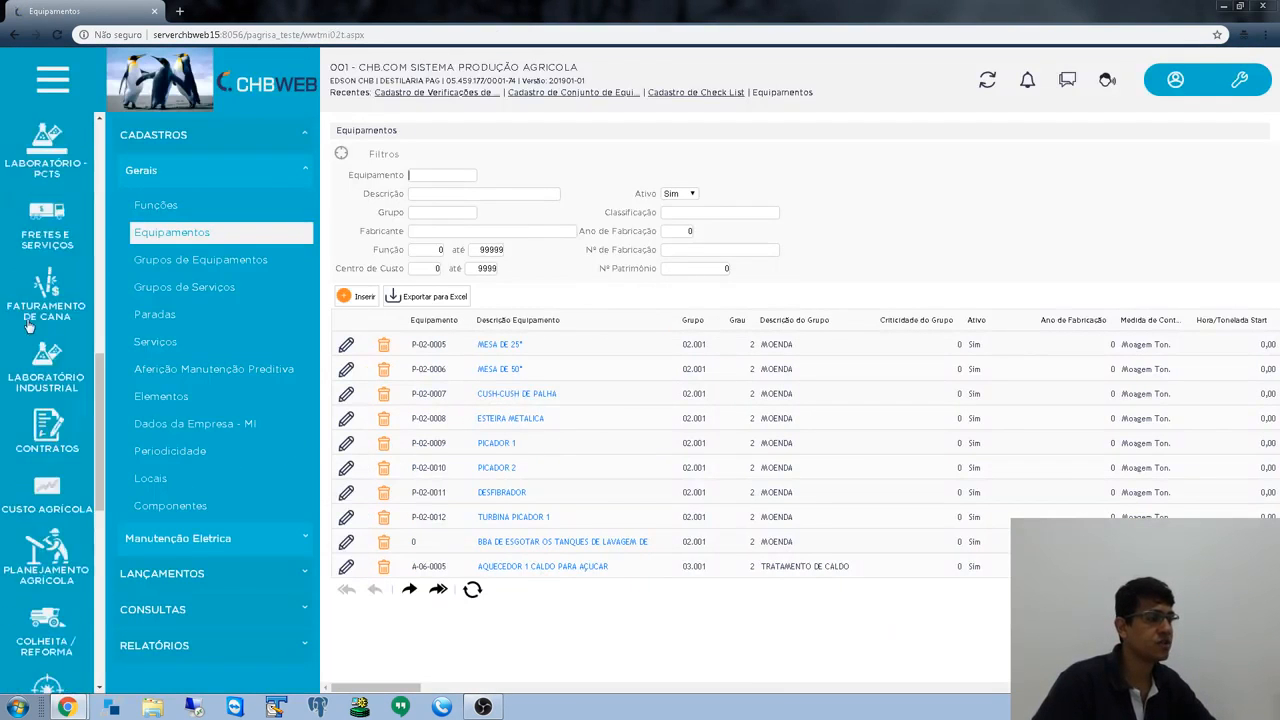
- Start a new entry in Lançamento de Check List from the industrial maintenance menu
{"action": "scroll", "coordinate": [37, 319], "scroll_direction": "up", "scroll_amount": 5}
{"action": "left_click", "coordinate": [60, 417]}
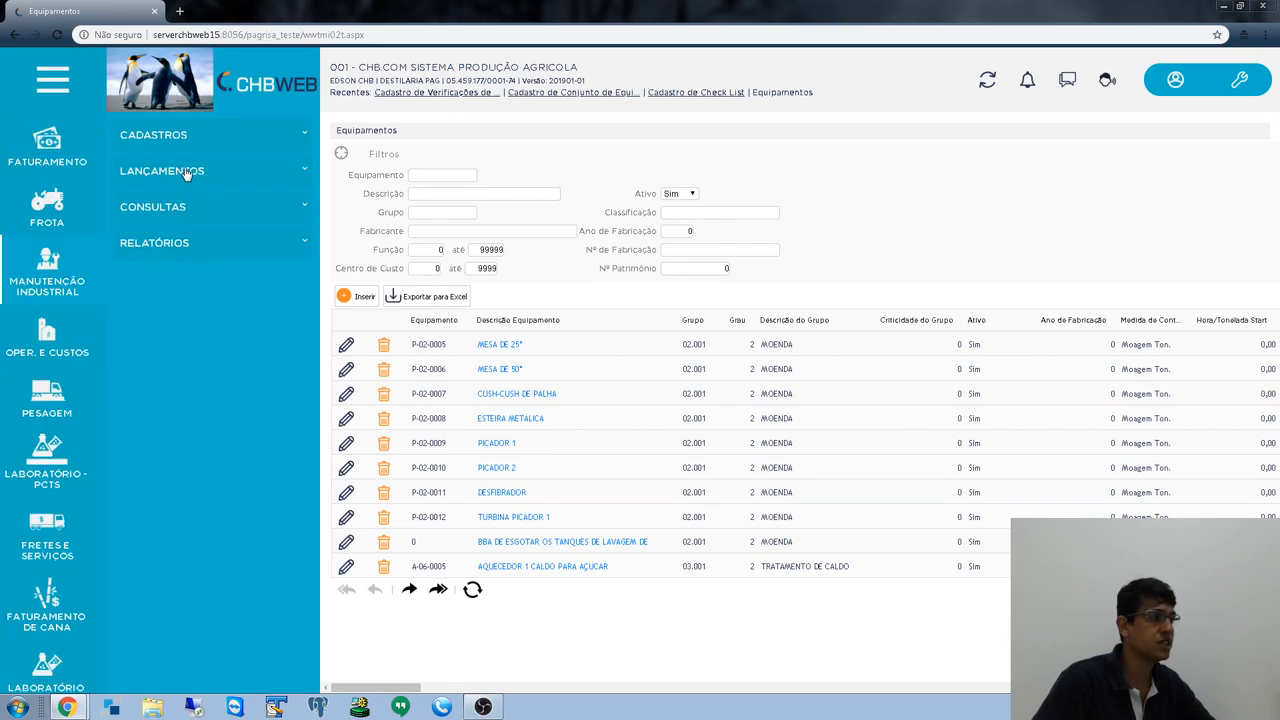
{"action": "left_click", "coordinate": [186, 172]}
{"action": "left_click", "coordinate": [175, 242]}
{"action": "scroll", "coordinate": [256, 391], "scroll_direction": "down", "scroll_amount": 3}
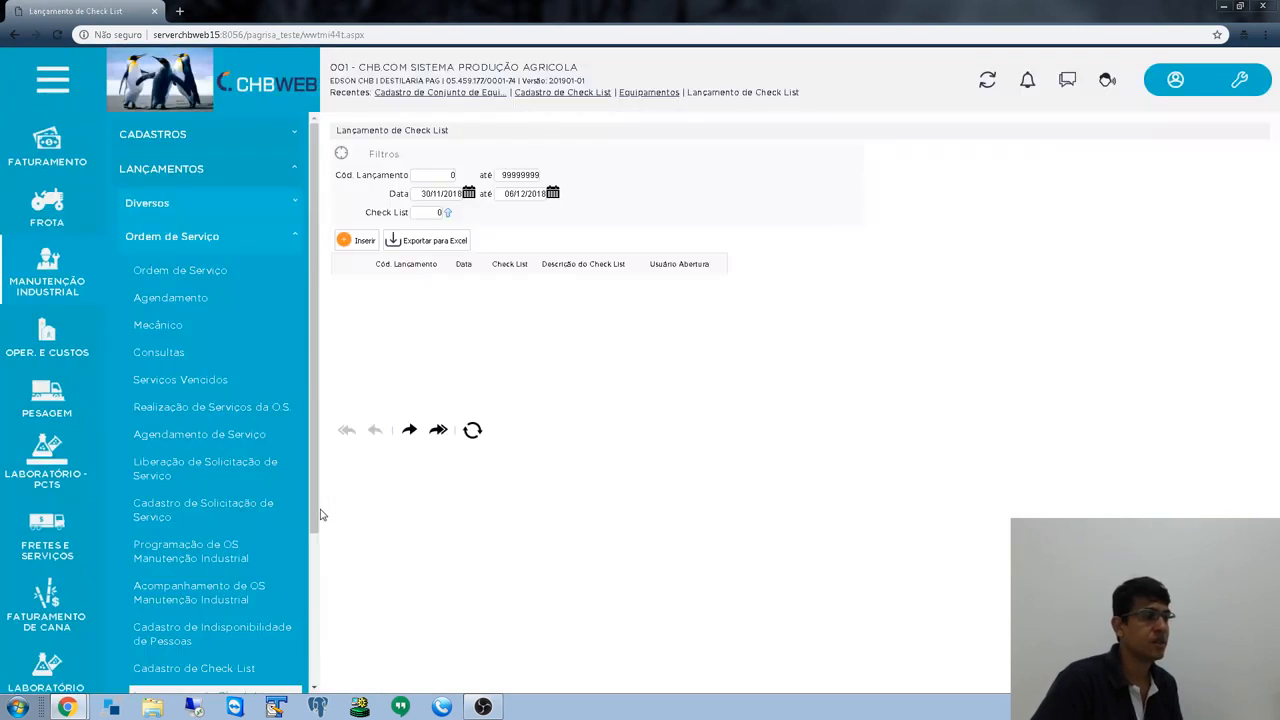
{"action": "left_click", "coordinate": [358, 242]}
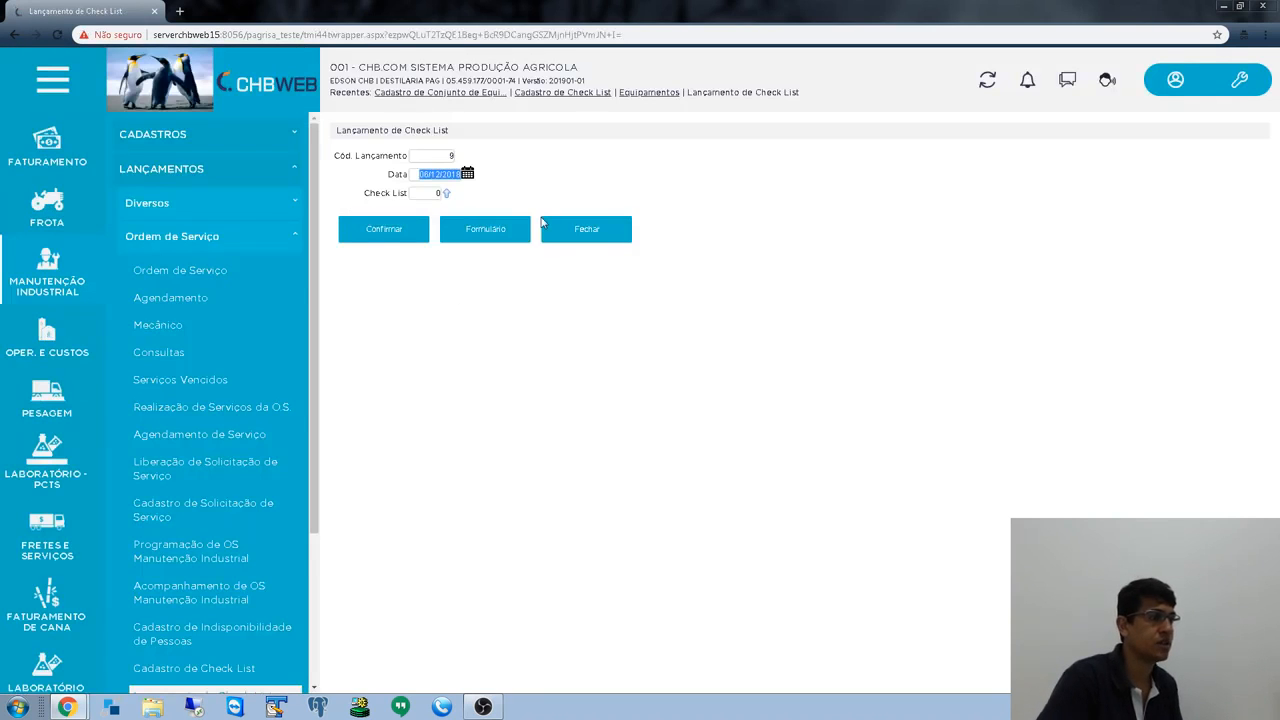
- Enter check list 1 (CHK LIST 01) for launch 9 dated 06/12/2018 and confirm
{"action": "key", "text": "Tab"}
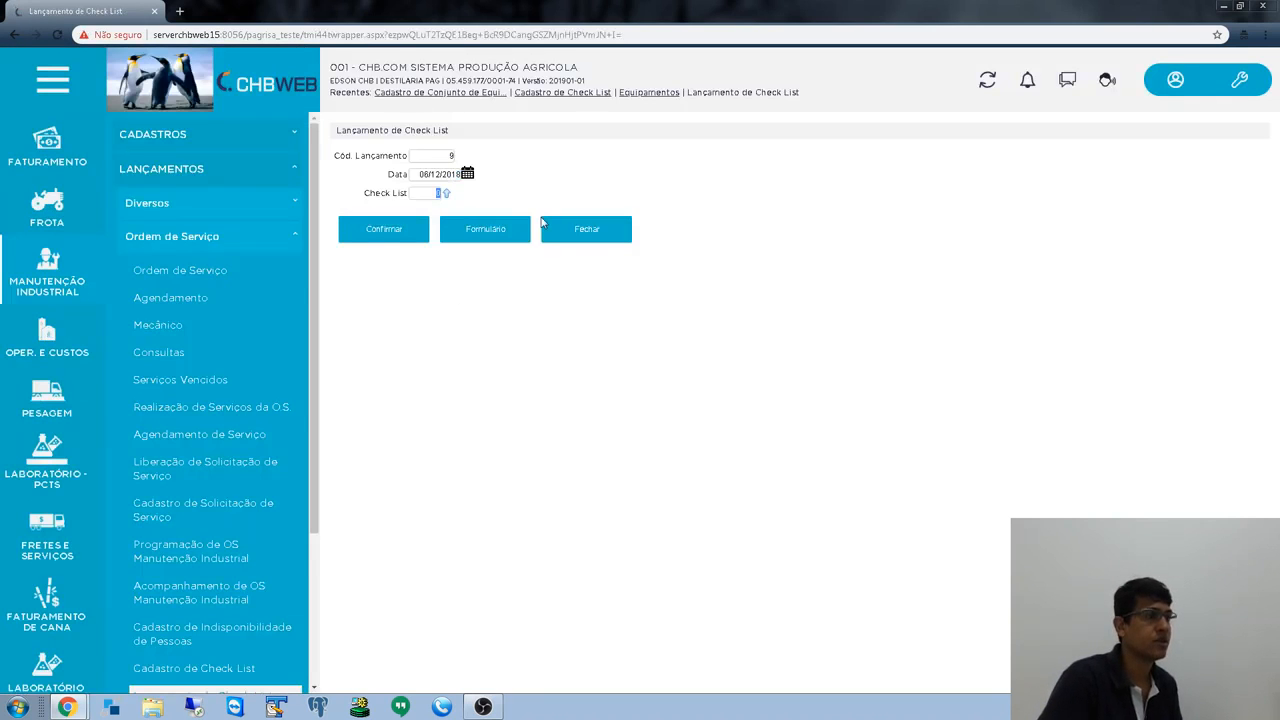
{"action": "type", "text": "1"}
{"action": "key", "text": "Tab"}
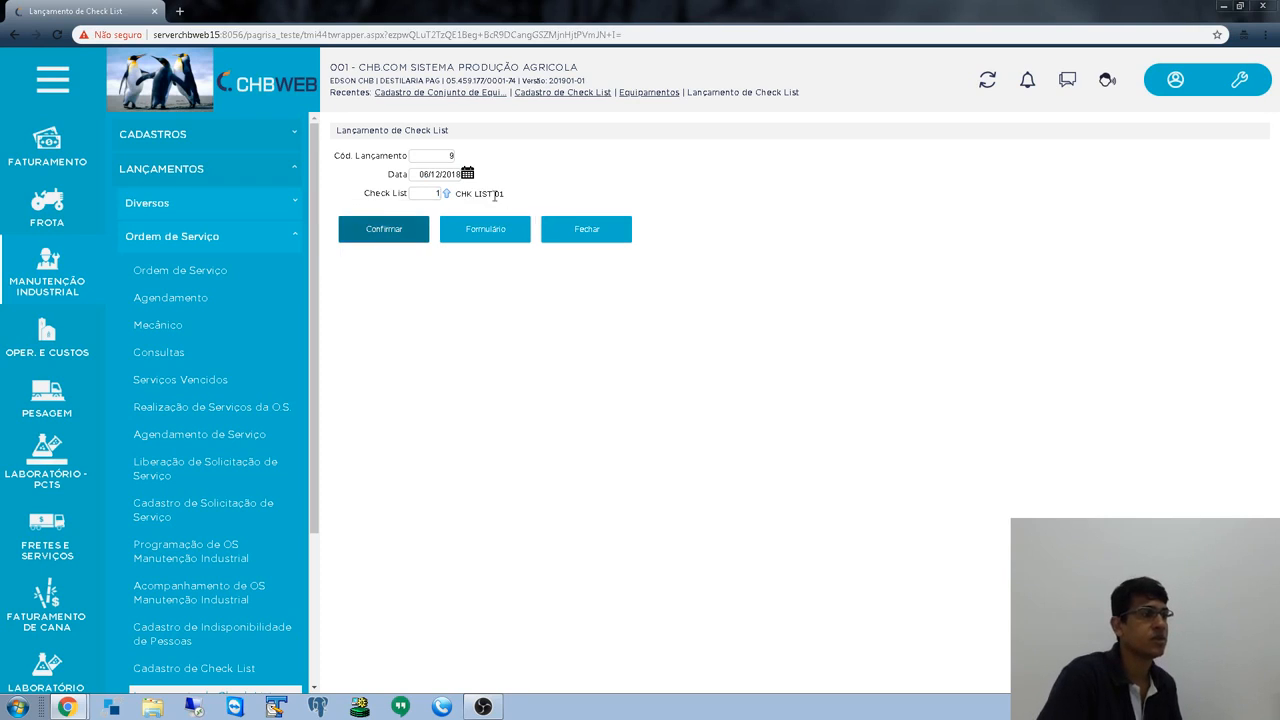
{"action": "left_click_drag", "start_coordinate": [473, 194], "coordinate": [513, 204]}
{"action": "left_click", "coordinate": [443, 155]}
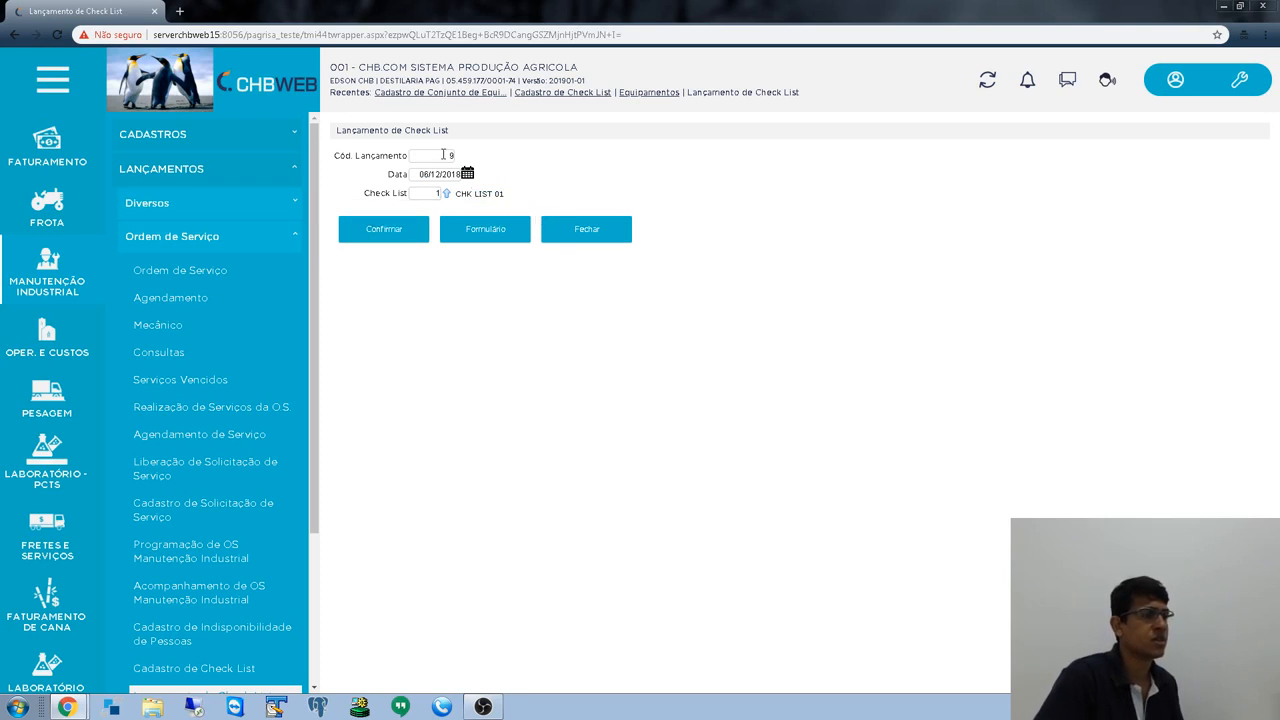
{"action": "left_click", "coordinate": [430, 176]}
{"action": "left_click", "coordinate": [523, 195]}
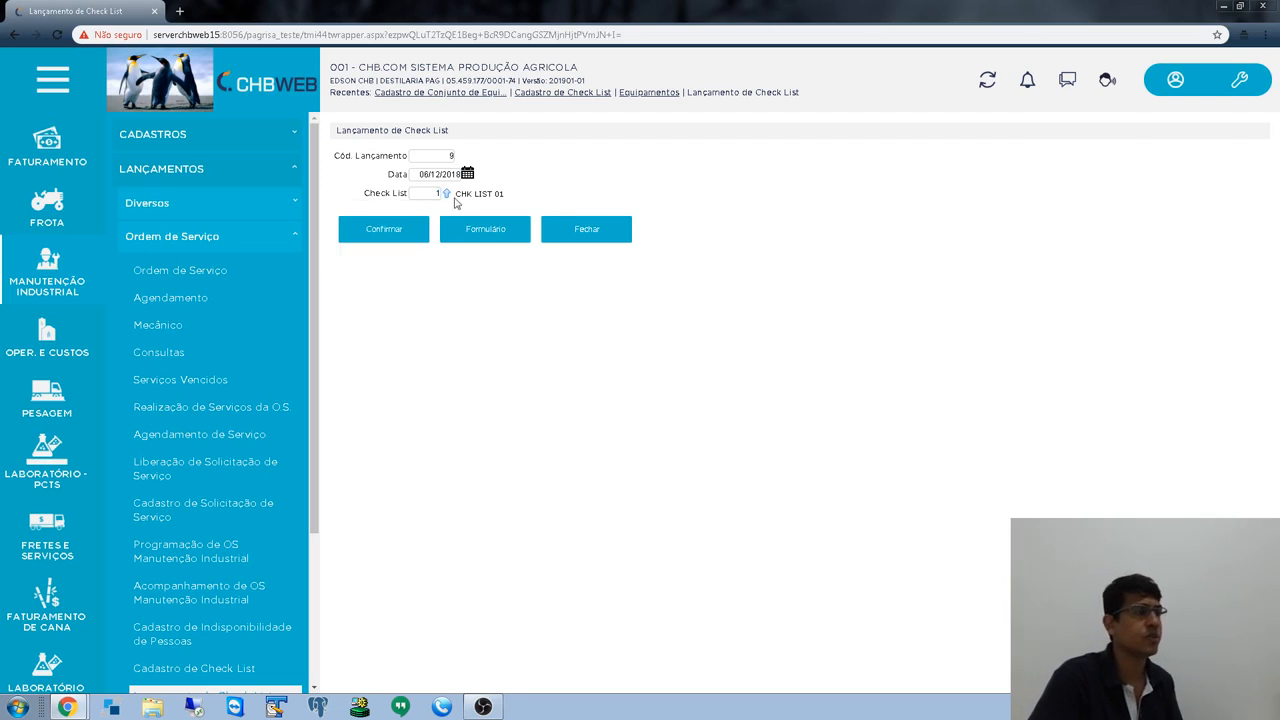
{"action": "left_click", "coordinate": [422, 192]}
{"action": "left_click", "coordinate": [442, 342]}
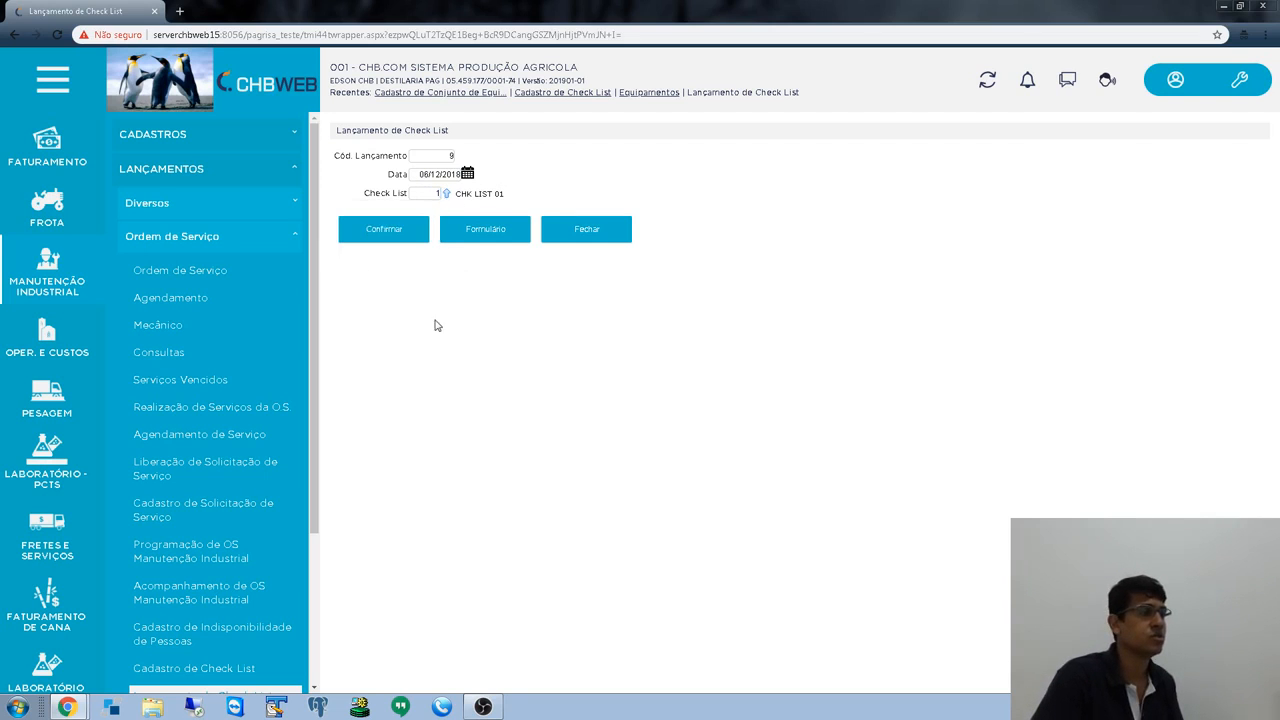
- Confirm launch 9 and review the checklist grid's header and equipment groups
{"action": "left_click", "coordinate": [397, 230]}
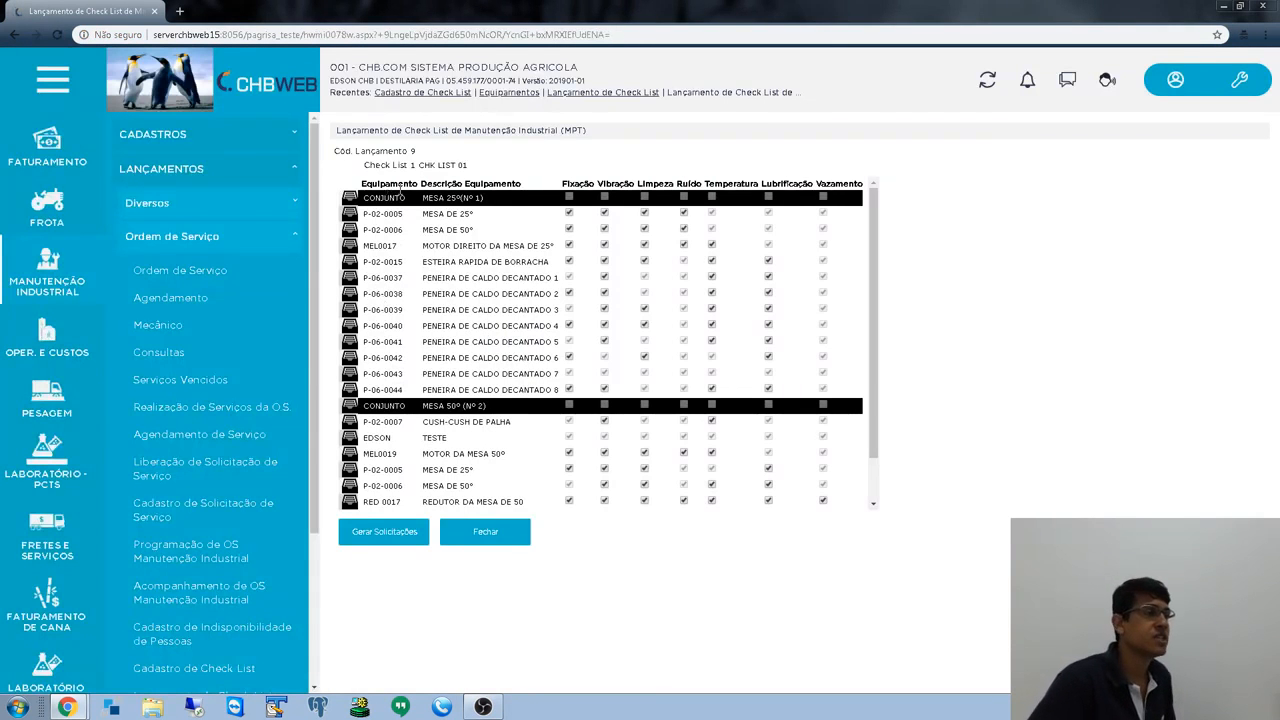
{"action": "left_click_drag", "start_coordinate": [372, 165], "coordinate": [480, 176]}
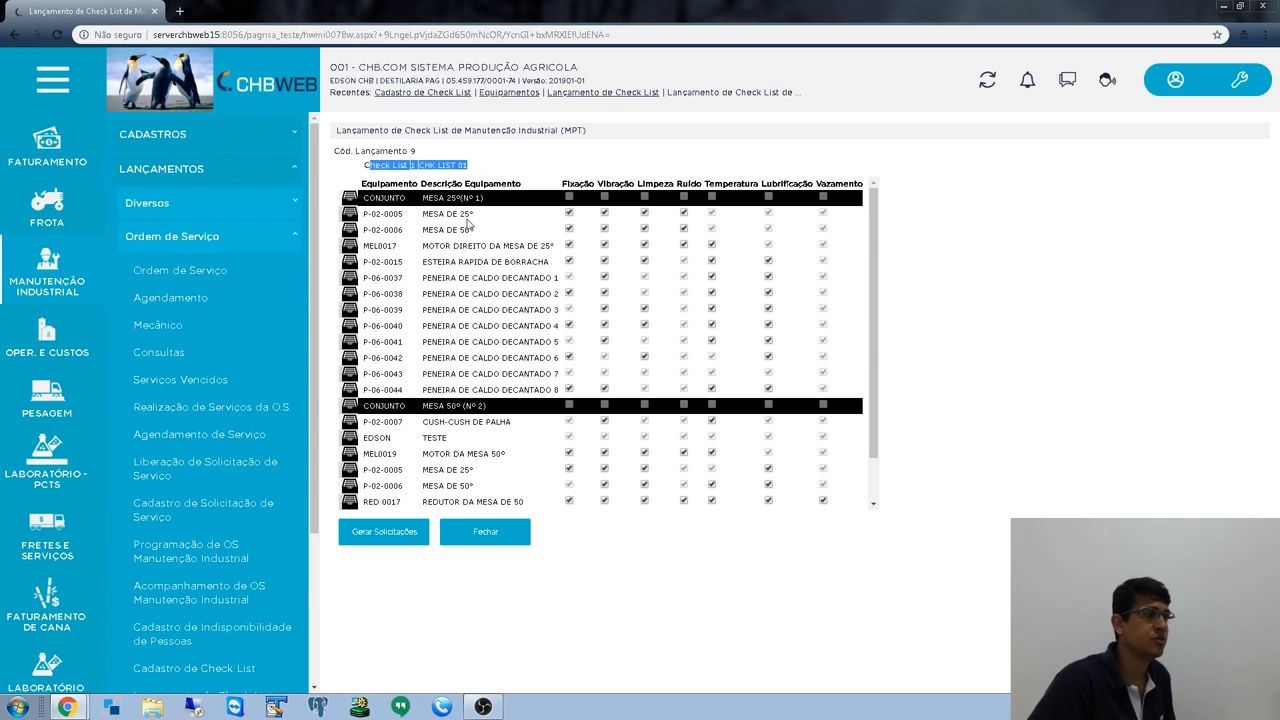
{"action": "left_click_drag", "start_coordinate": [410, 198], "coordinate": [364, 198]}
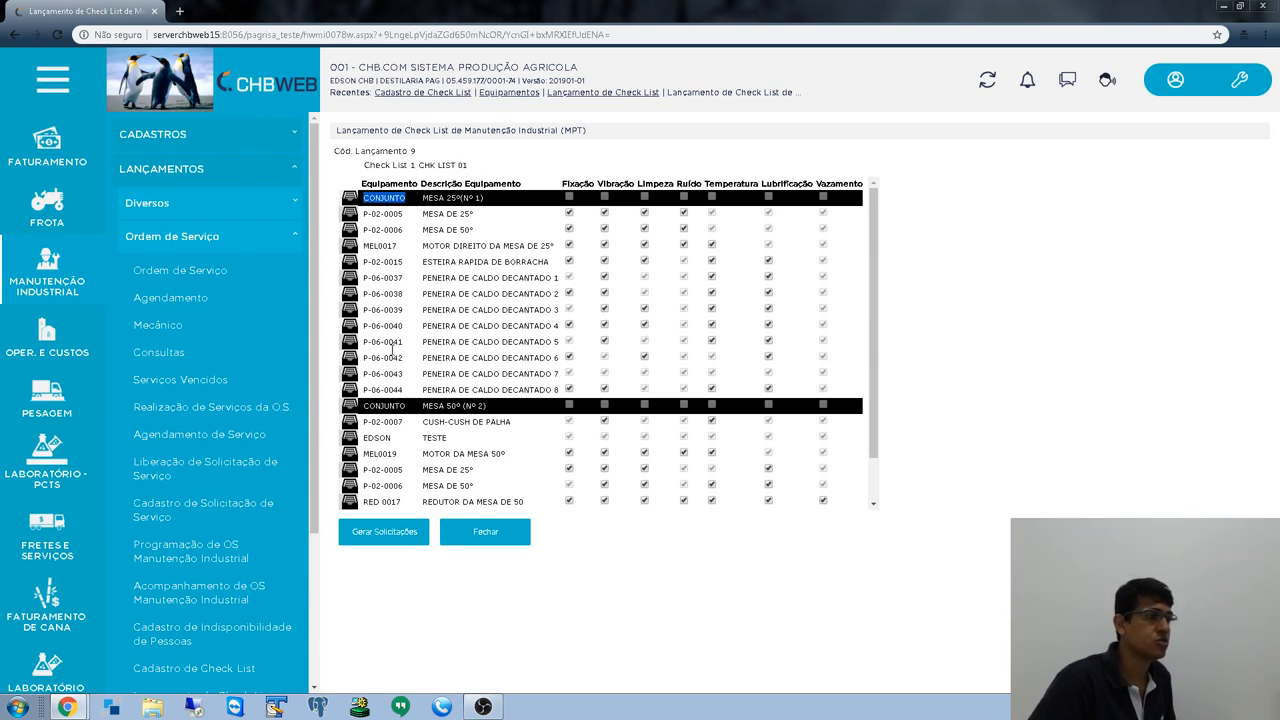
{"action": "left_click_drag", "start_coordinate": [410, 406], "coordinate": [360, 406]}
{"action": "scroll", "coordinate": [432, 369], "scroll_direction": "down", "scroll_amount": 1}
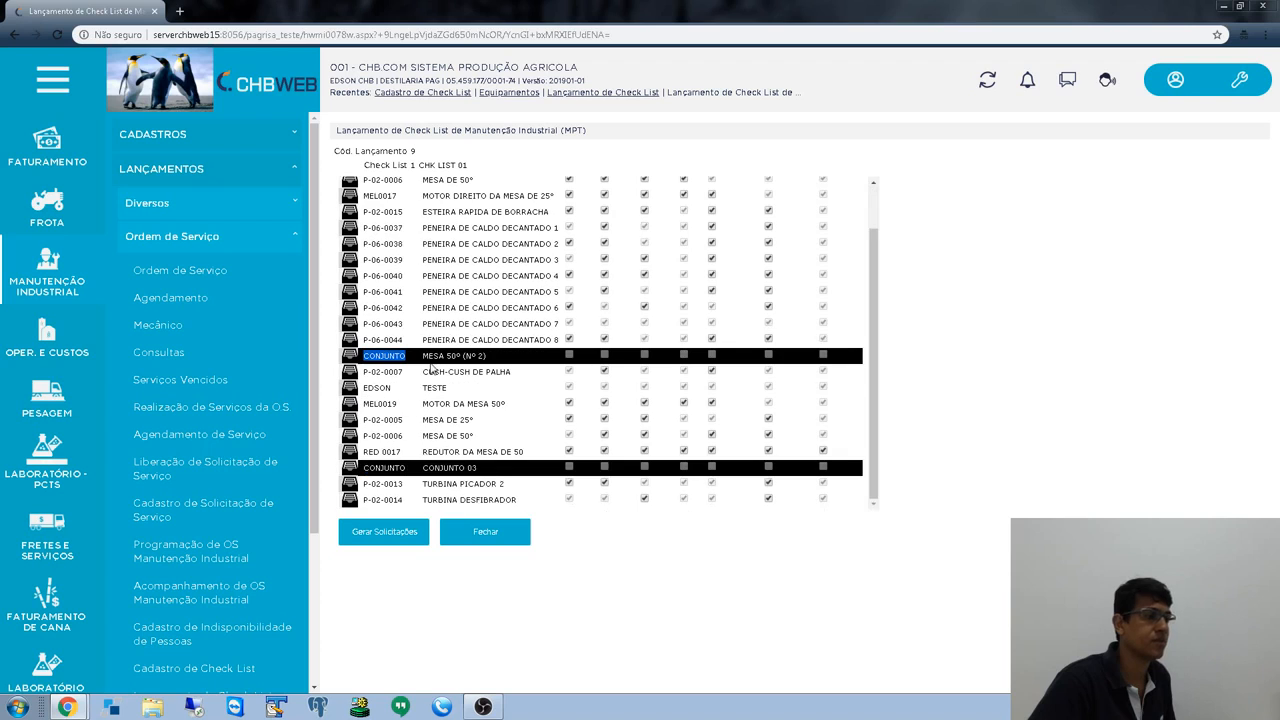
{"action": "scroll", "coordinate": [245, 410], "scroll_direction": "down", "scroll_amount": 3}
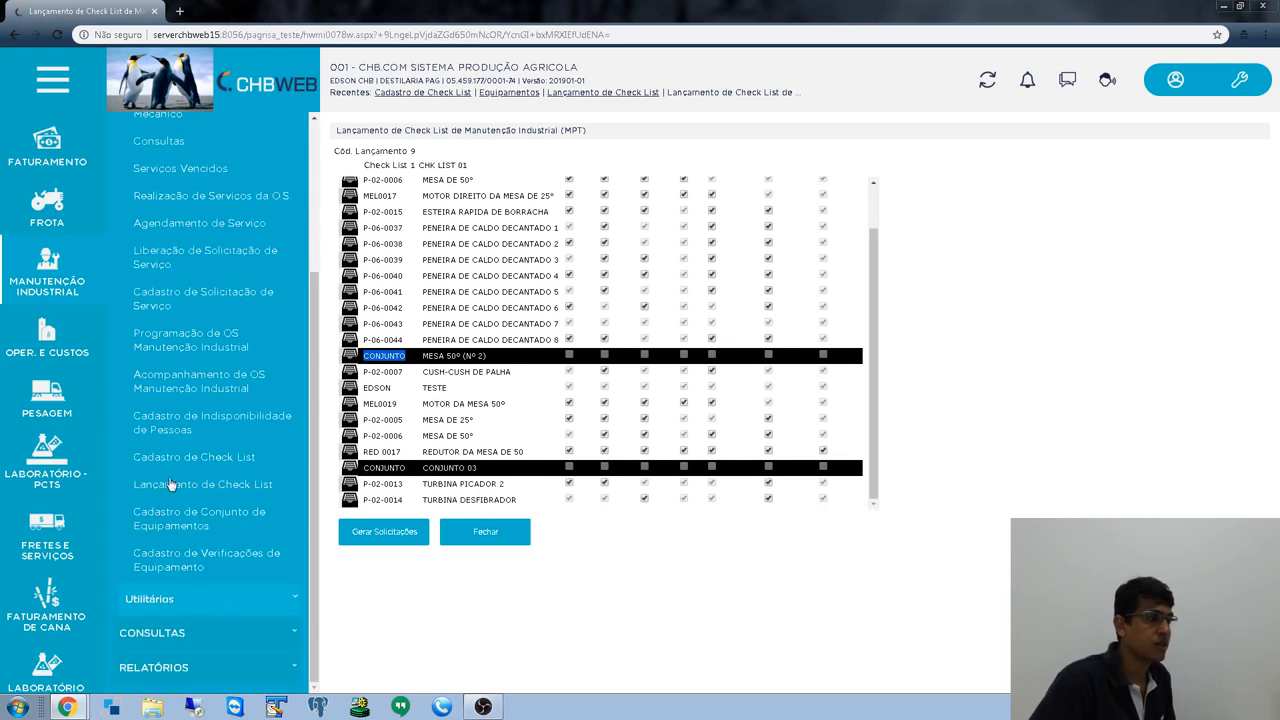
- Open the check list registry in a new tab and view check list 1's groups
{"action": "right_click", "coordinate": [166, 458]}
{"action": "left_click", "coordinate": [200, 468]}
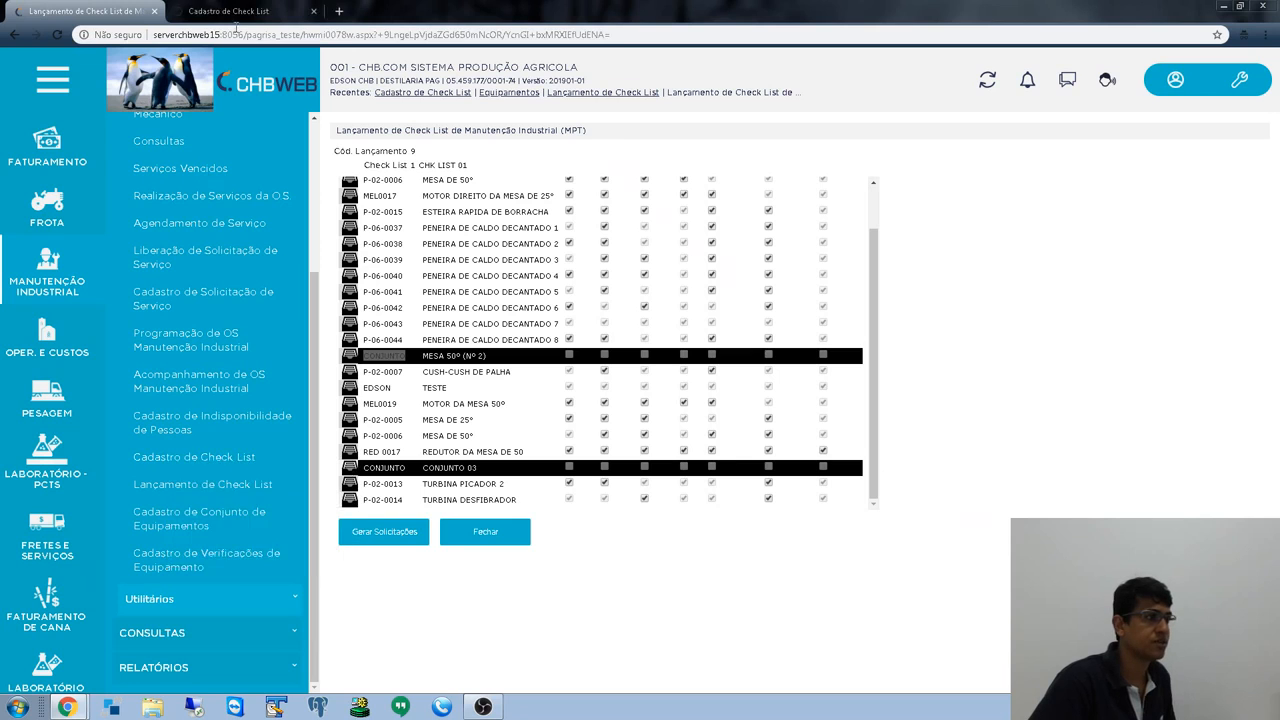
{"action": "left_click", "coordinate": [230, 11]}
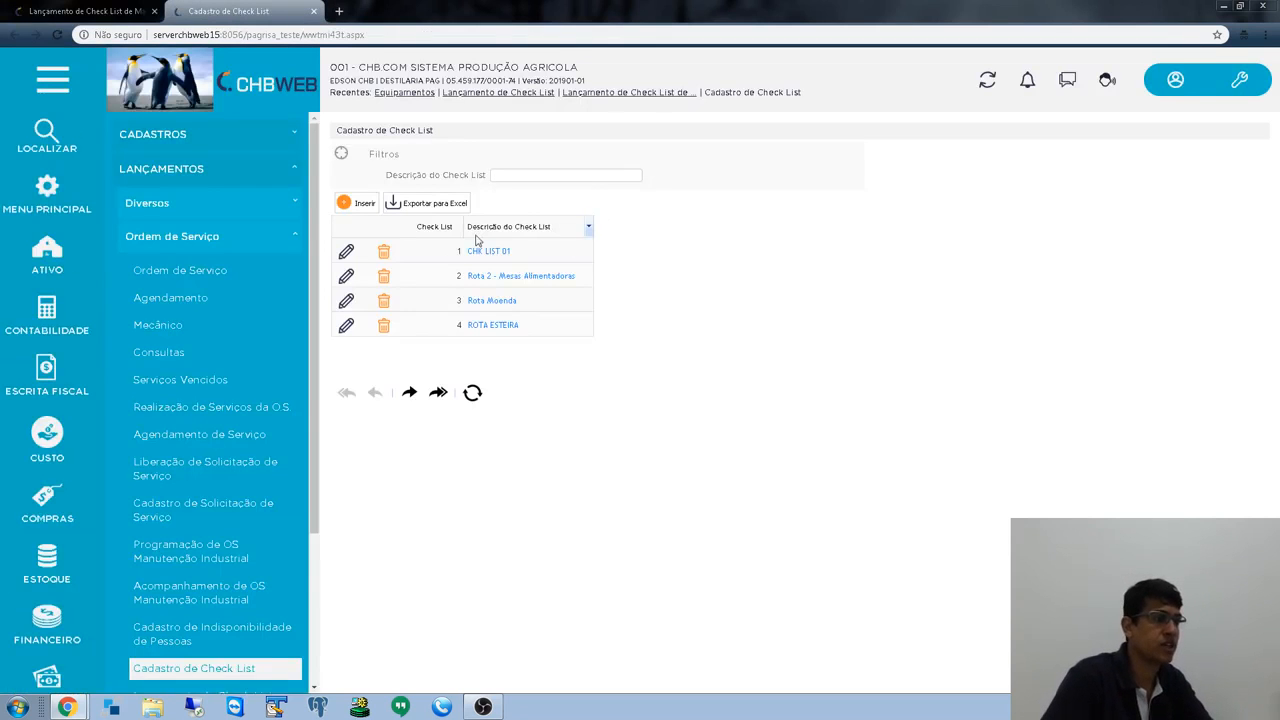
{"action": "left_click", "coordinate": [346, 251]}
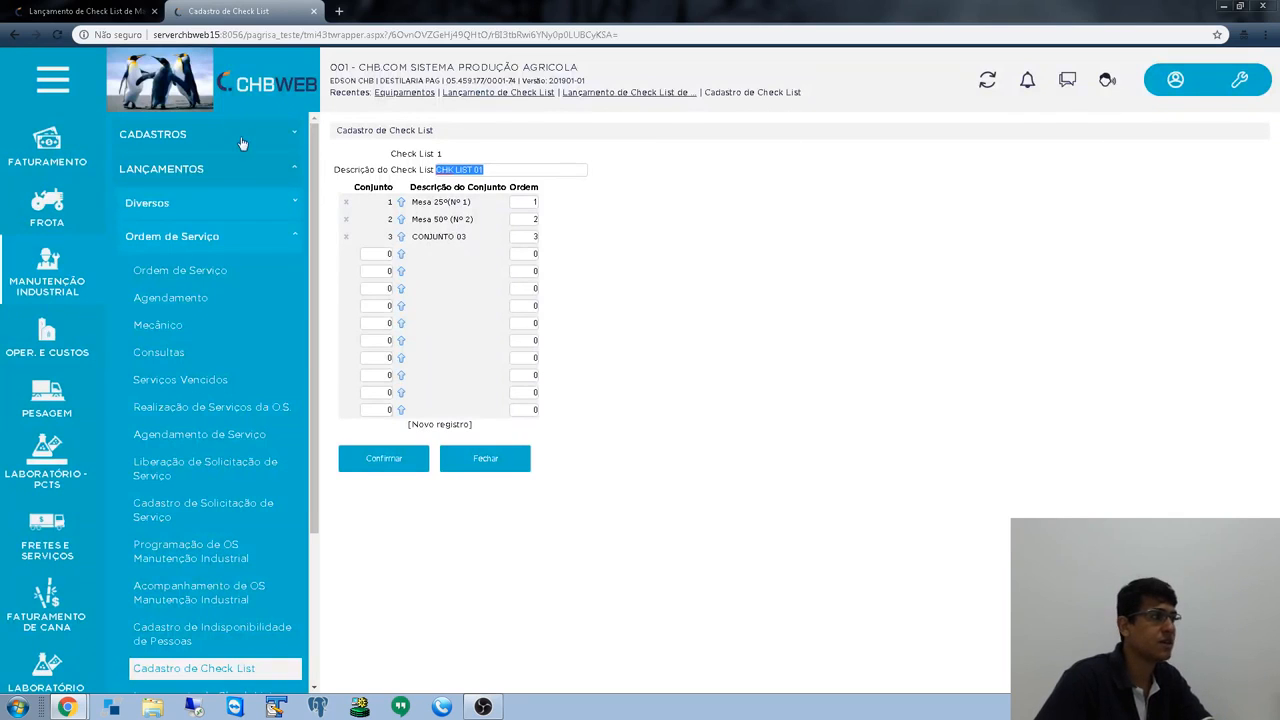
{"action": "left_click", "coordinate": [105, 18]}
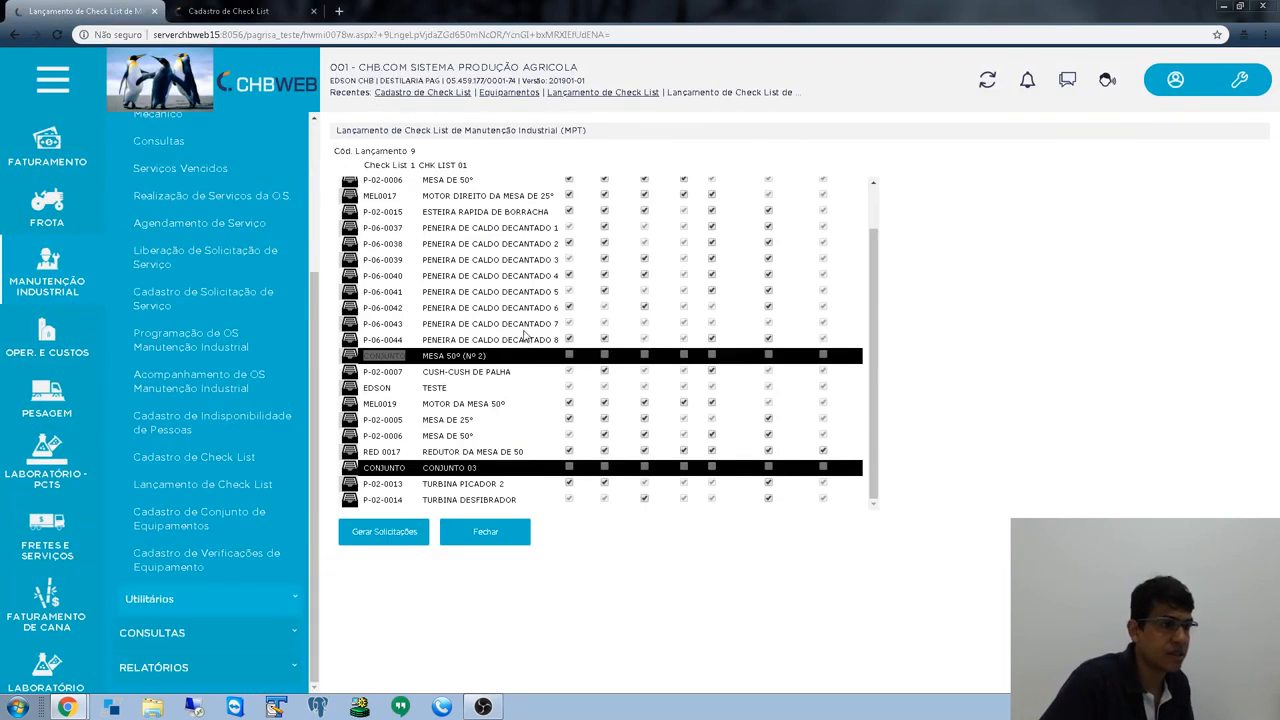
- Point out group MESA 25º(Nº 1) and equipment P-06-0044, then open Equipamentos in a new tab
{"action": "scroll", "coordinate": [523, 335], "scroll_direction": "up", "scroll_amount": 1}
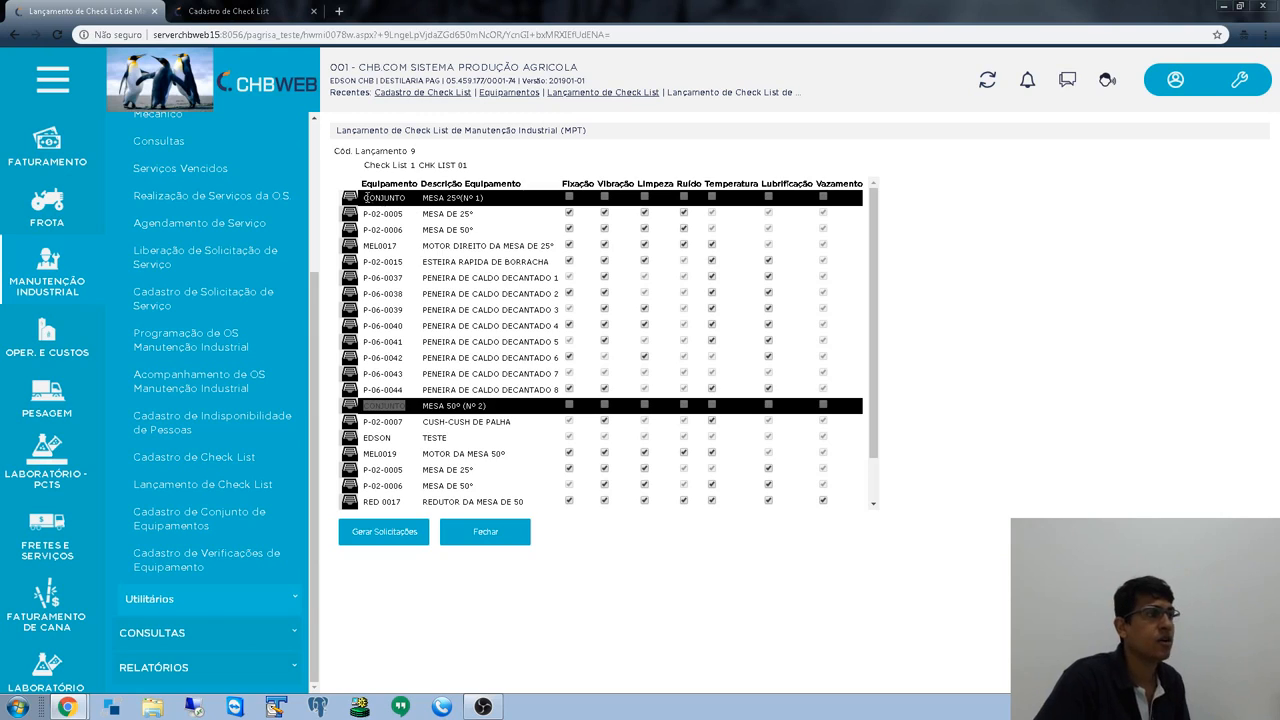
{"action": "left_click_drag", "start_coordinate": [364, 198], "coordinate": [480, 210]}
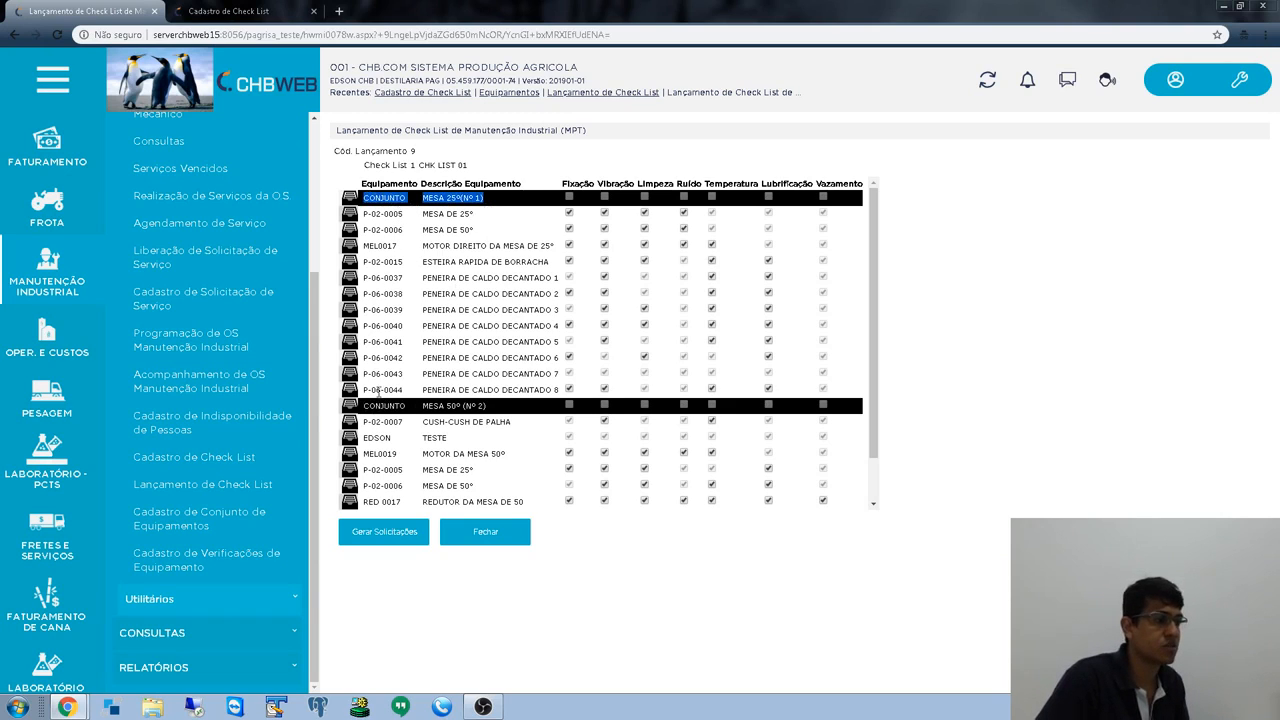
{"action": "left_click_drag", "start_coordinate": [365, 390], "coordinate": [406, 391]}
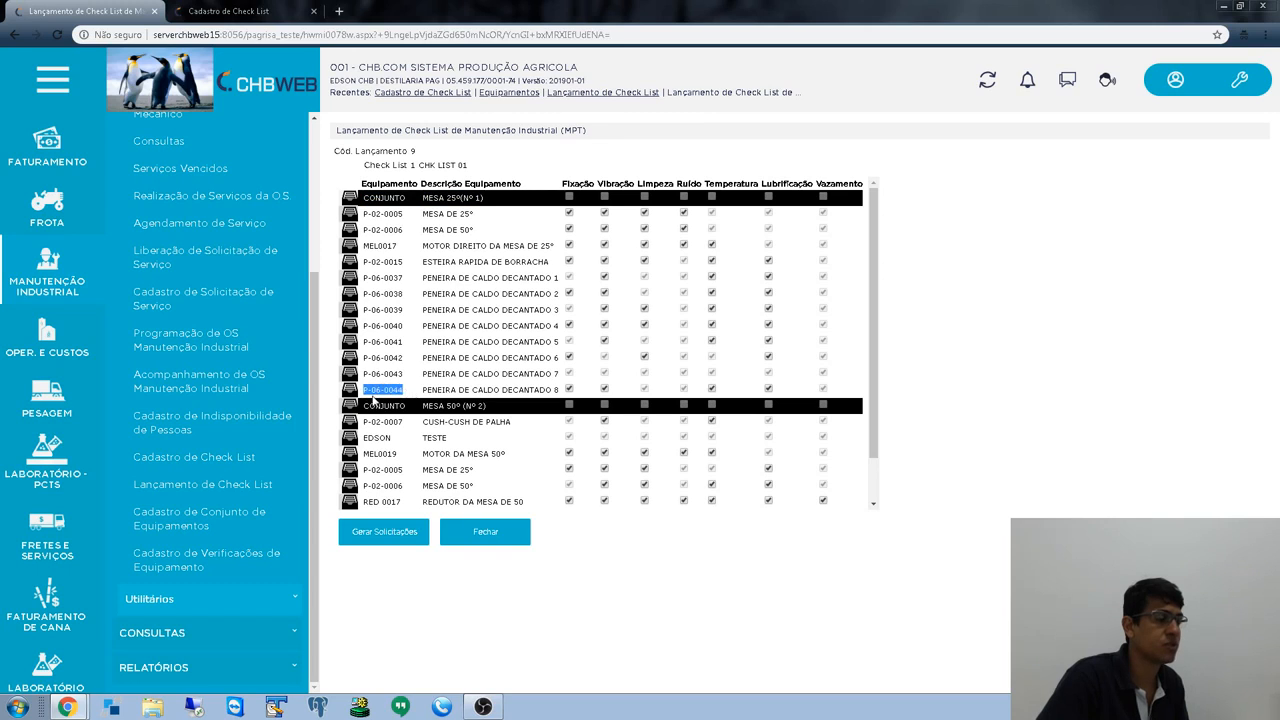
{"action": "scroll", "coordinate": [180, 290], "scroll_direction": "up", "scroll_amount": 5}
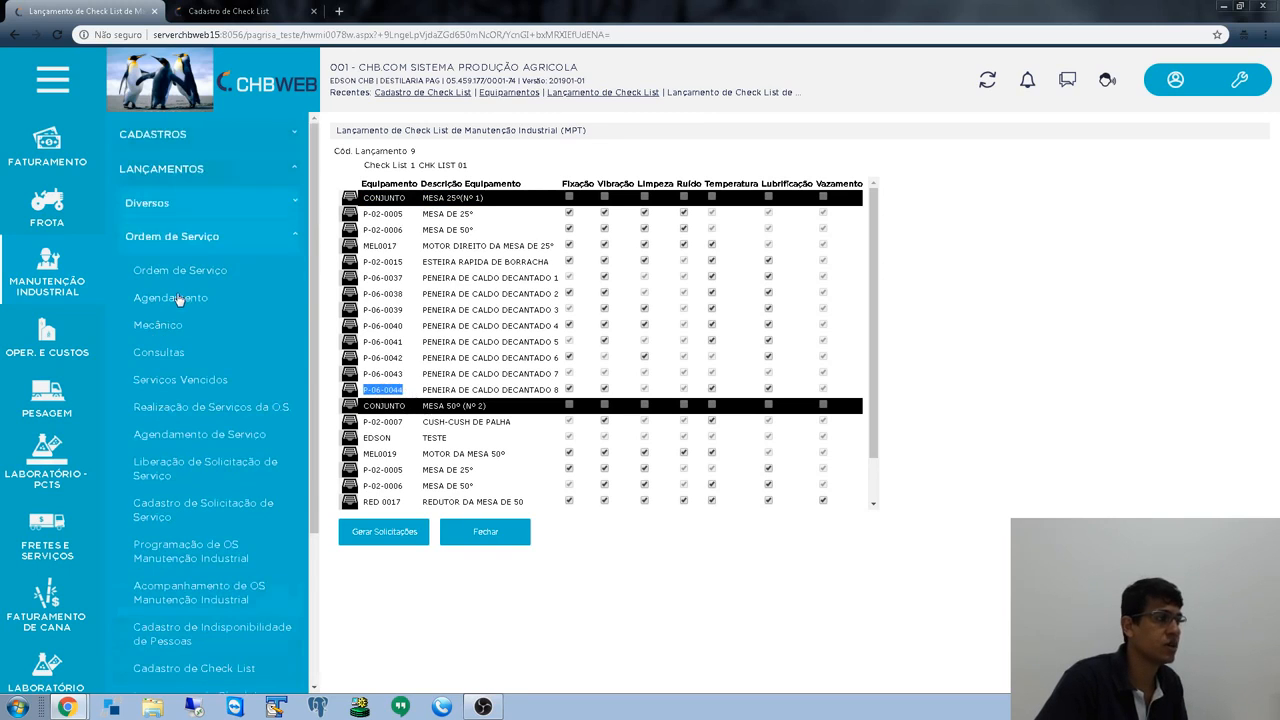
{"action": "left_click", "coordinate": [180, 140]}
{"action": "left_click", "coordinate": [172, 170]}
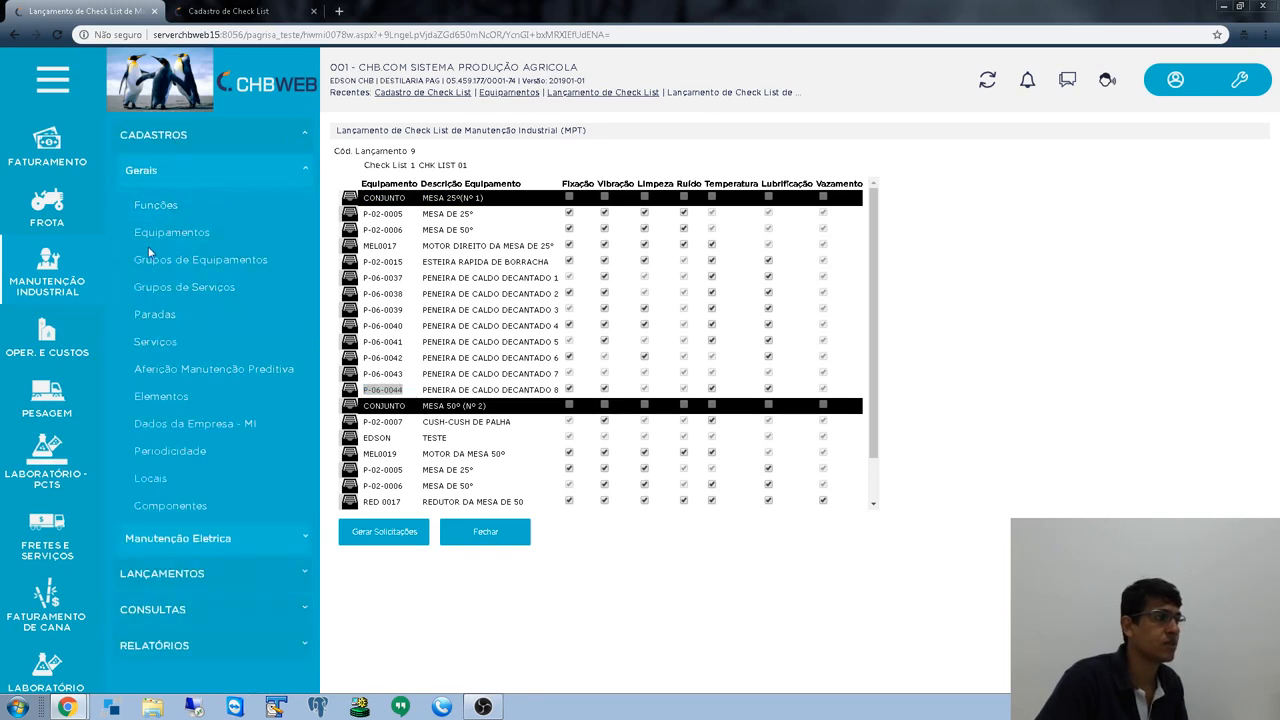
{"action": "right_click", "coordinate": [157, 242]}
{"action": "left_click", "coordinate": [178, 246]}
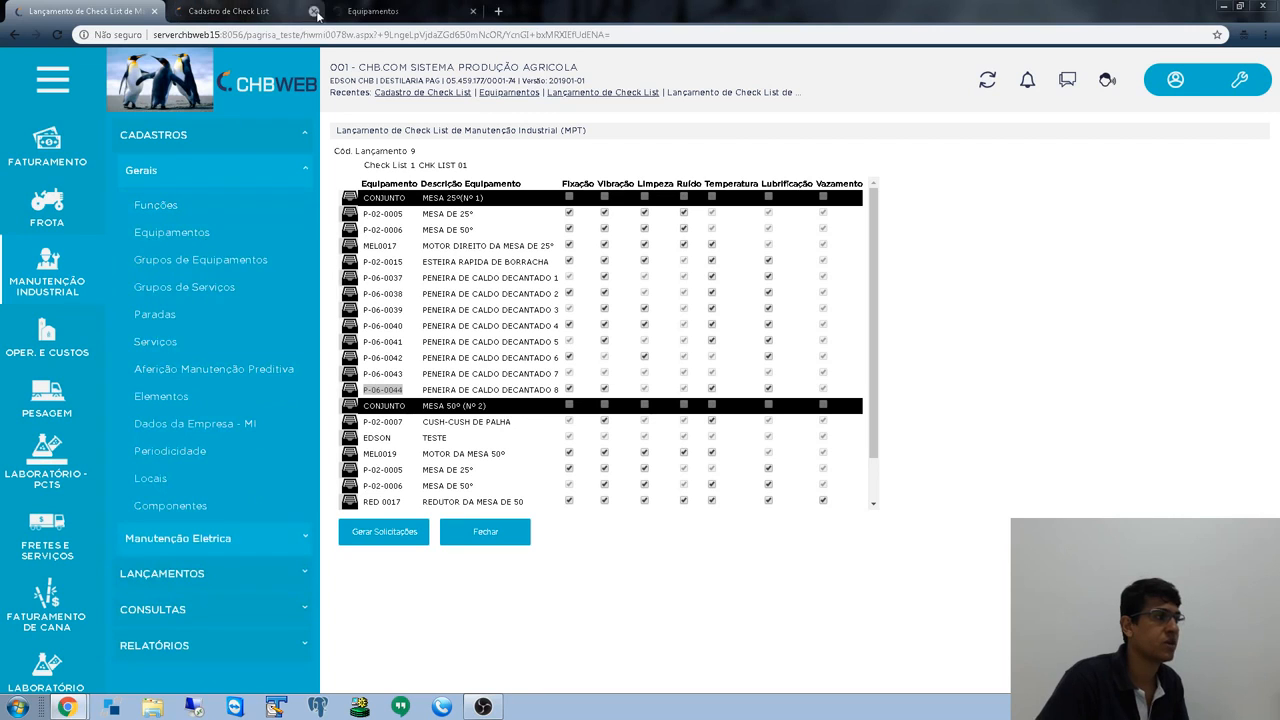
- Filter the Equipamentos tab by code P-06-0044 to show PENEIRA DE CALDO DECANTADO 8
{"action": "left_click", "coordinate": [407, 12]}
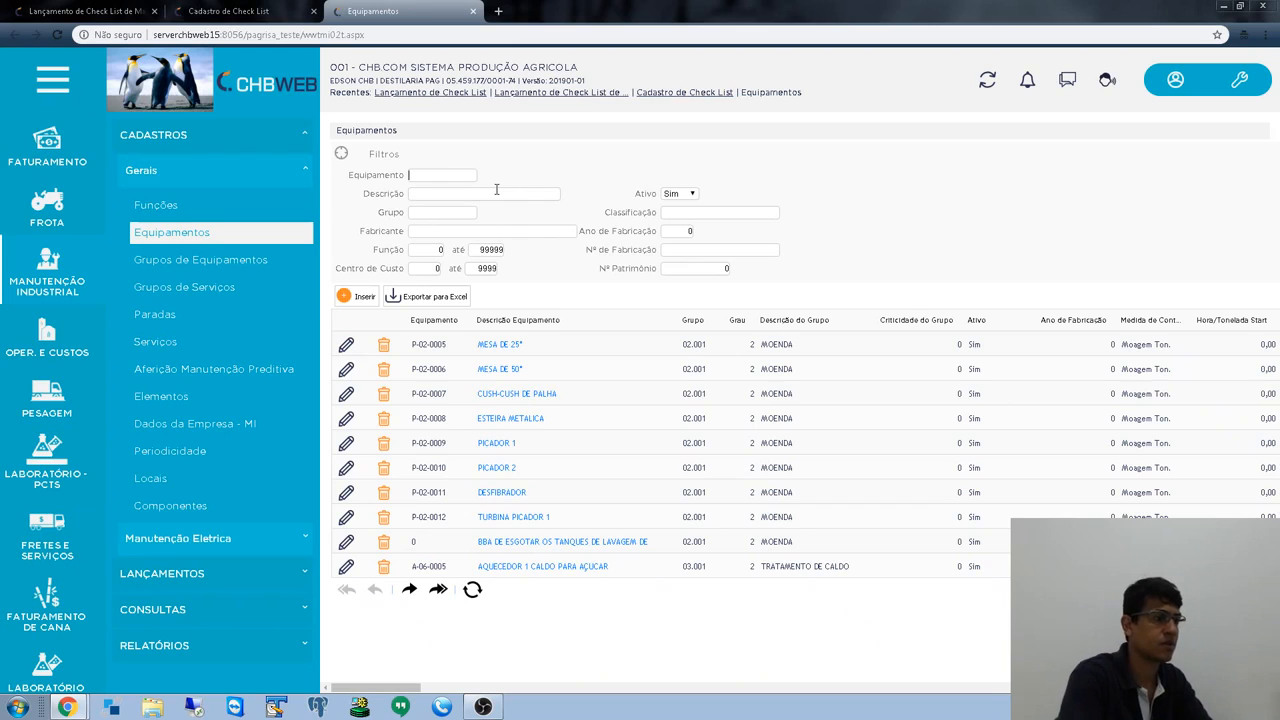
{"action": "type", "text": "P"}
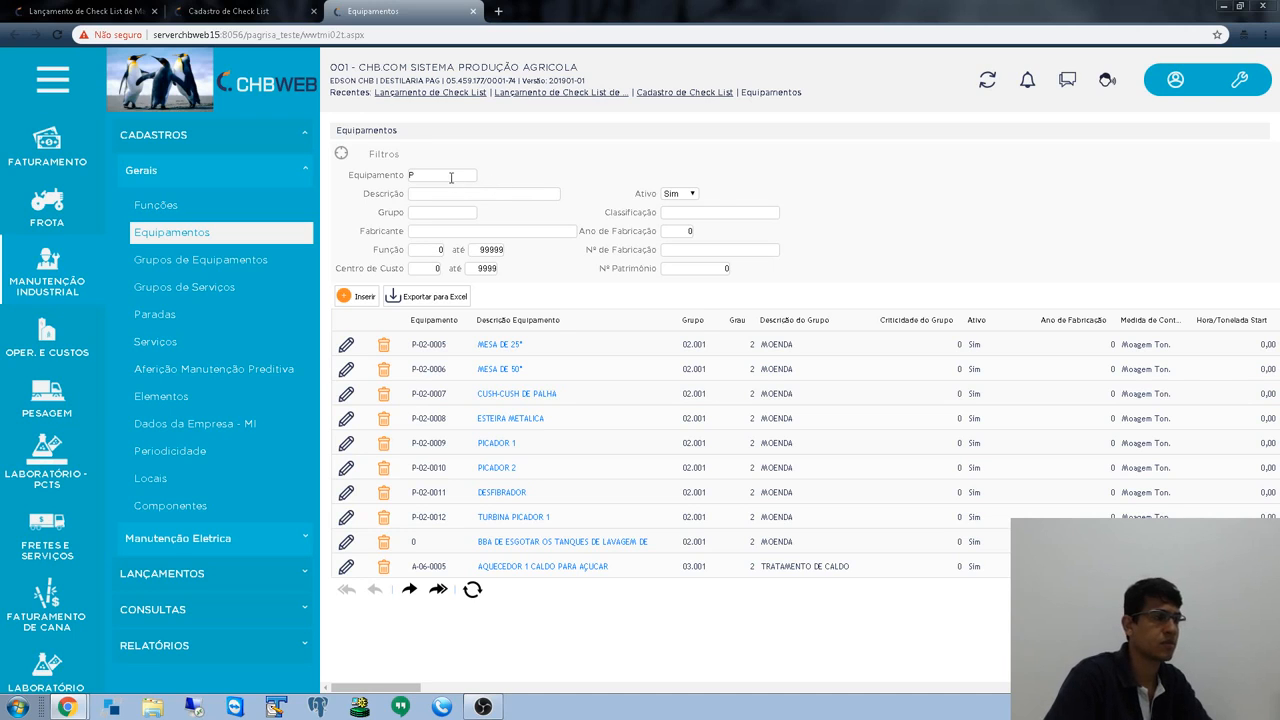
{"action": "type", "text": "-06"}
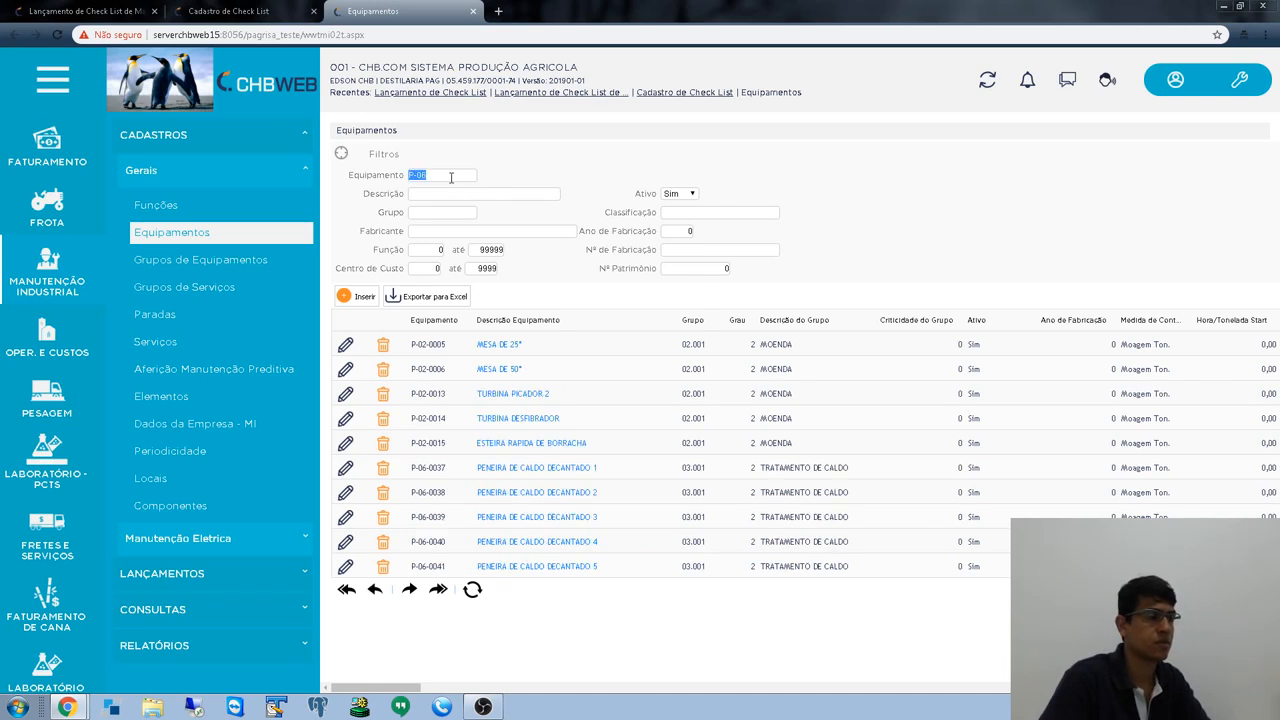
{"action": "type", "text": "-004"}
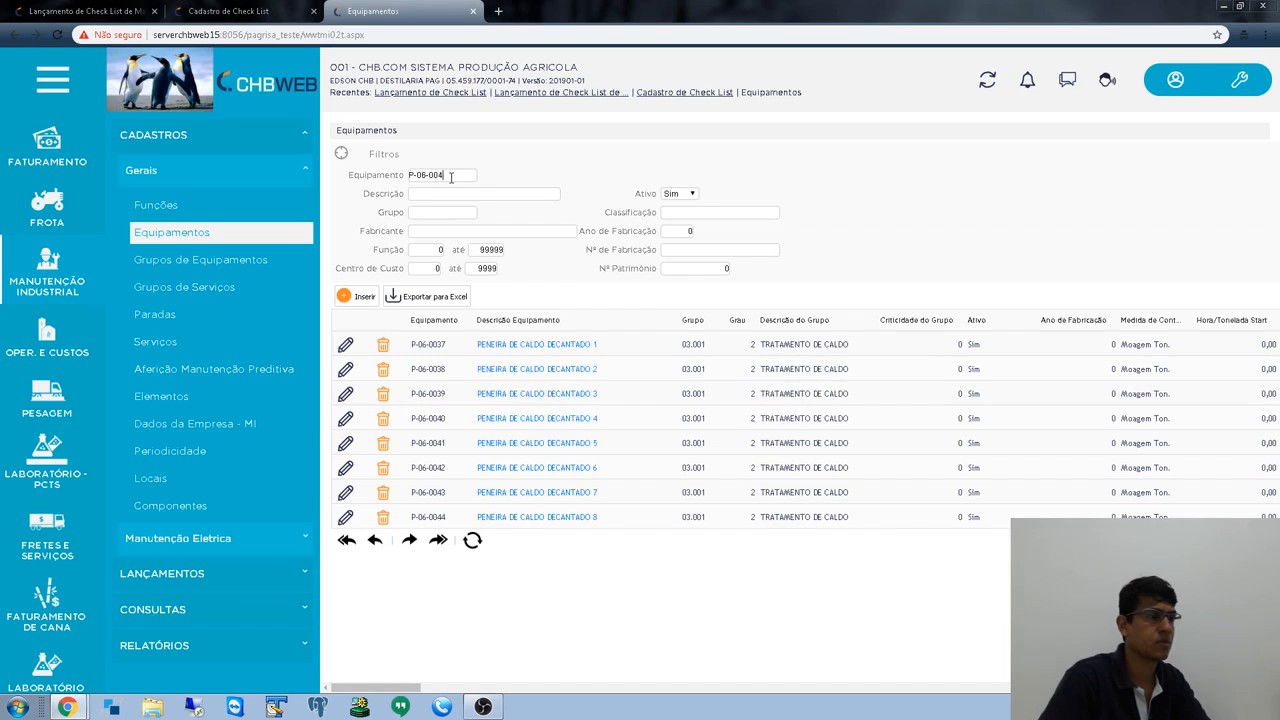
{"action": "type", "text": "0"}
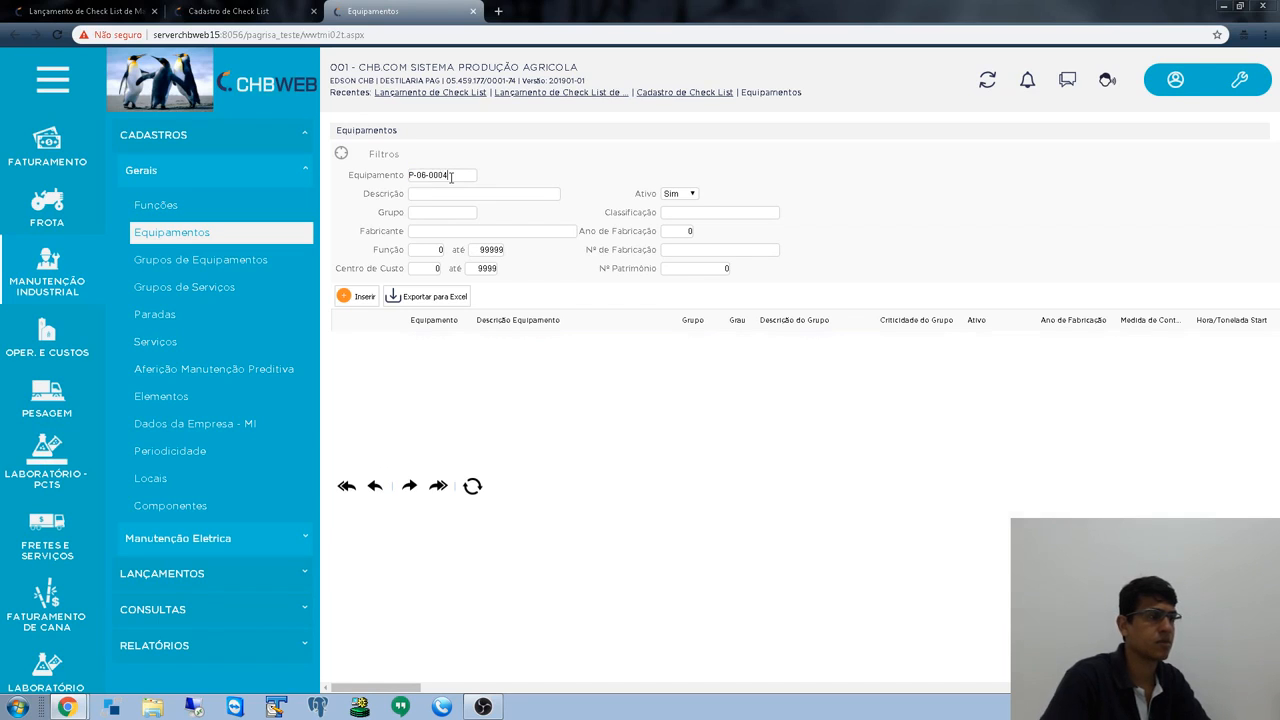
{"action": "left_click", "coordinate": [251, 13]}
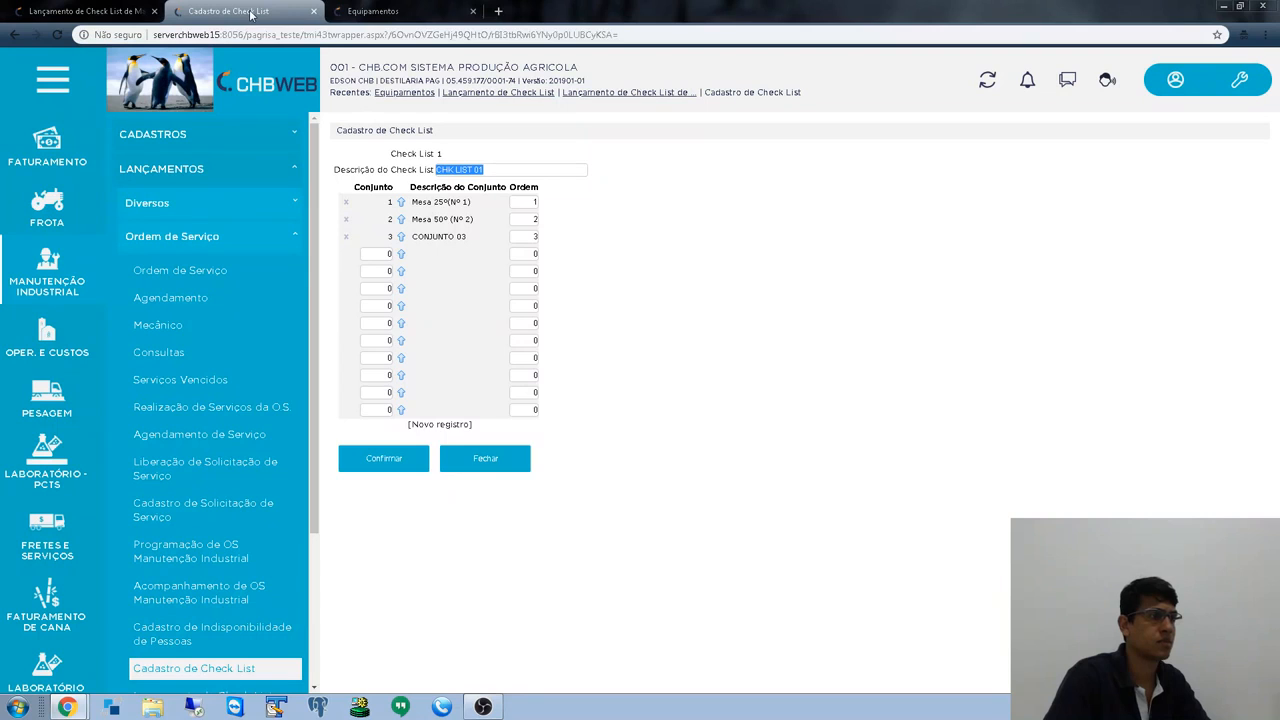
{"action": "left_click", "coordinate": [92, 10]}
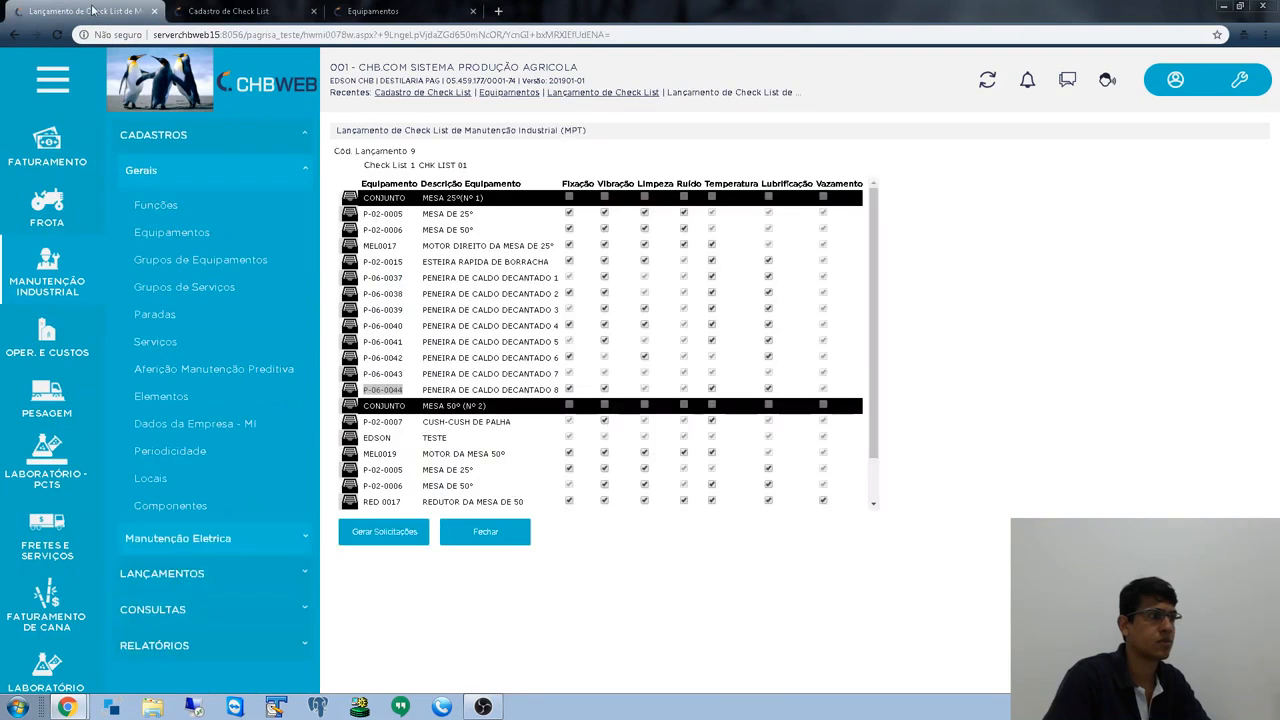
{"action": "left_click", "coordinate": [373, 11]}
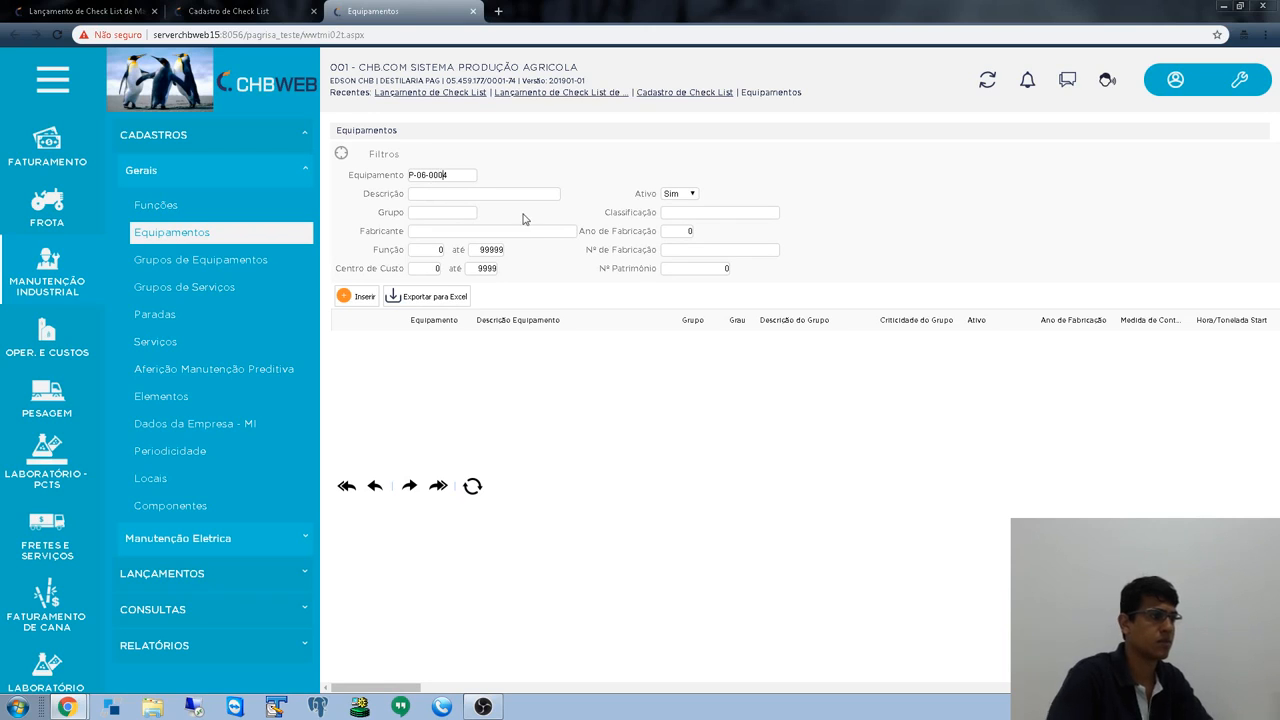
{"action": "type", "text": "4"}
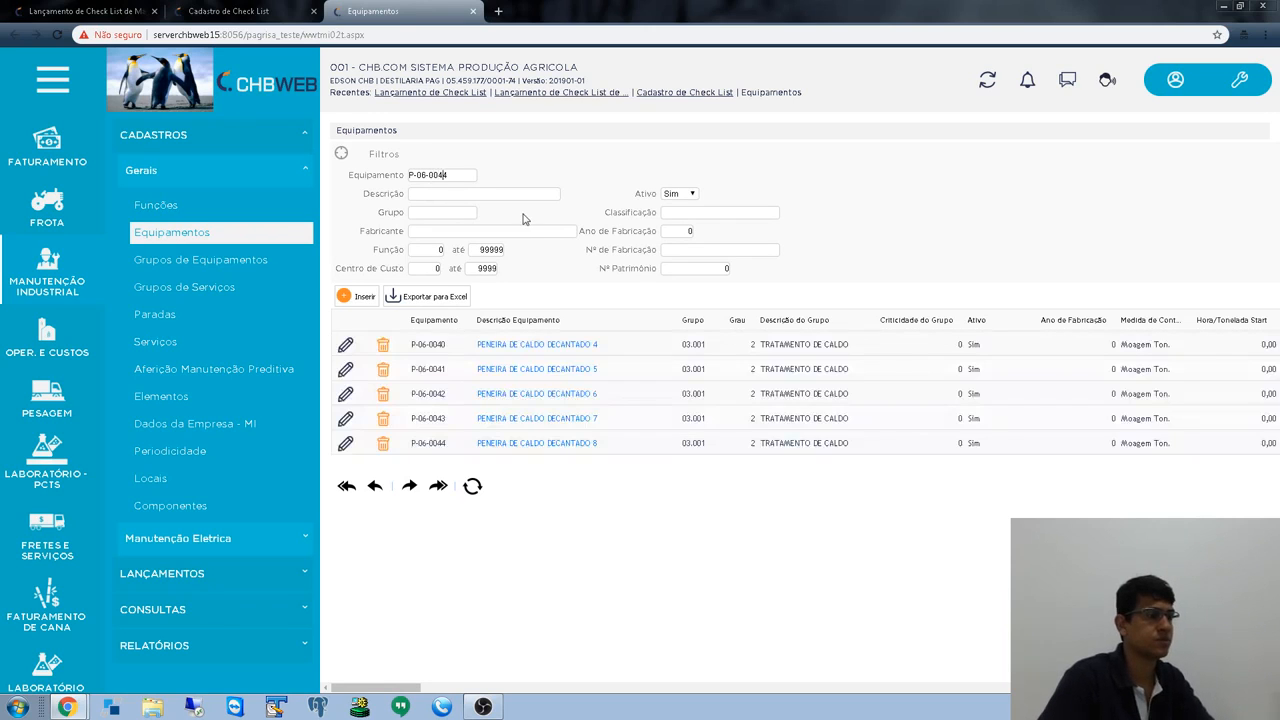
{"action": "key", "text": "Tab"}
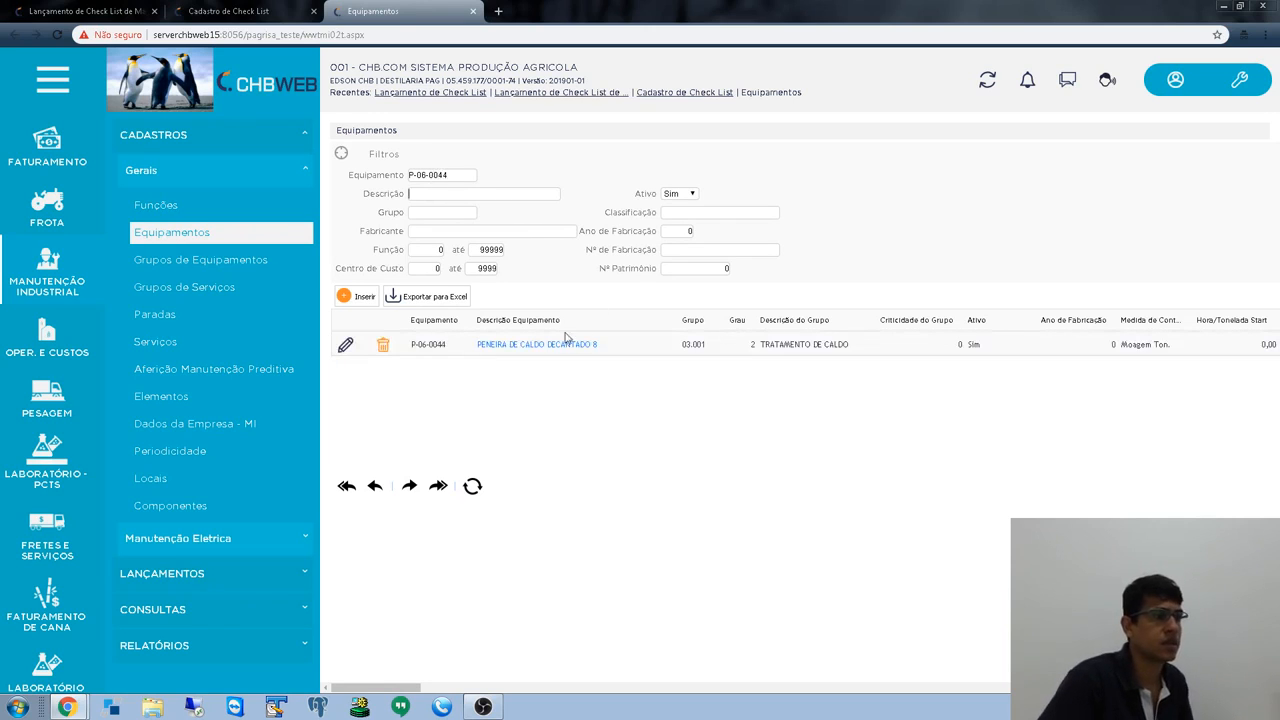
- Open equipment P-06-0044 and view its verifications: Fixação, Vibração, Lubrificação and Temperatura
{"action": "left_click", "coordinate": [348, 346]}
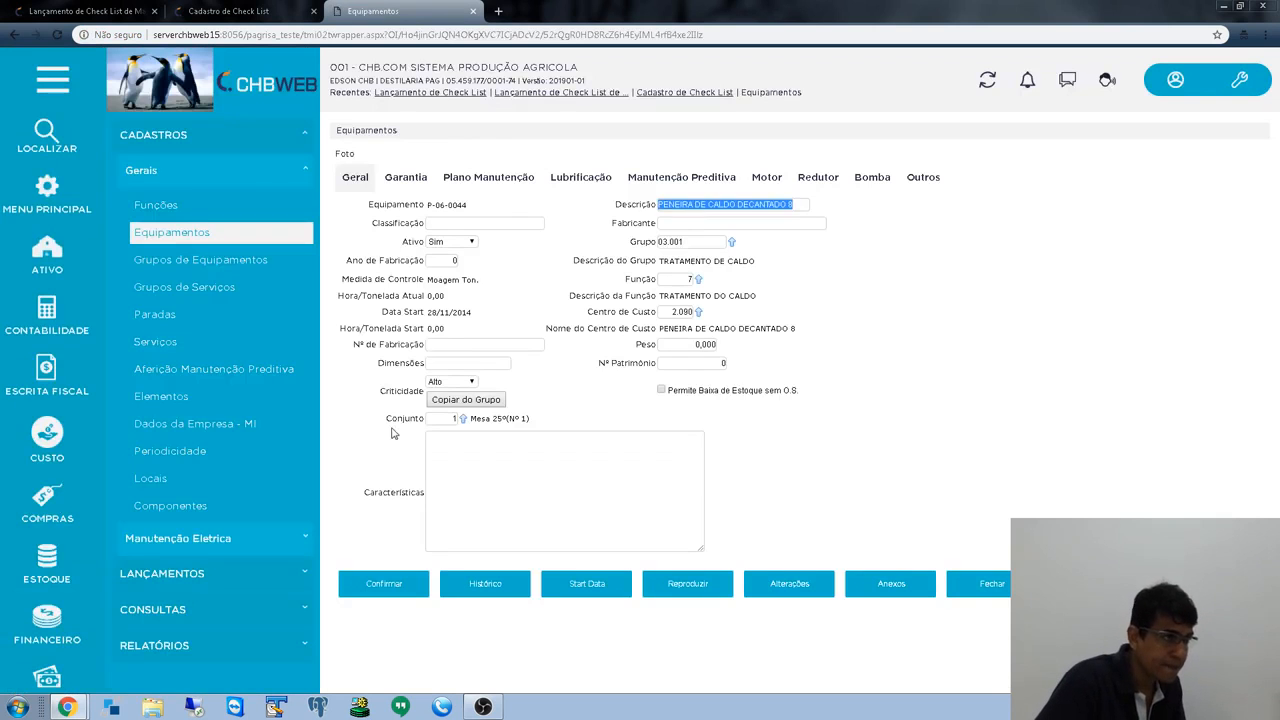
{"action": "left_click_drag", "start_coordinate": [387, 419], "coordinate": [435, 419]}
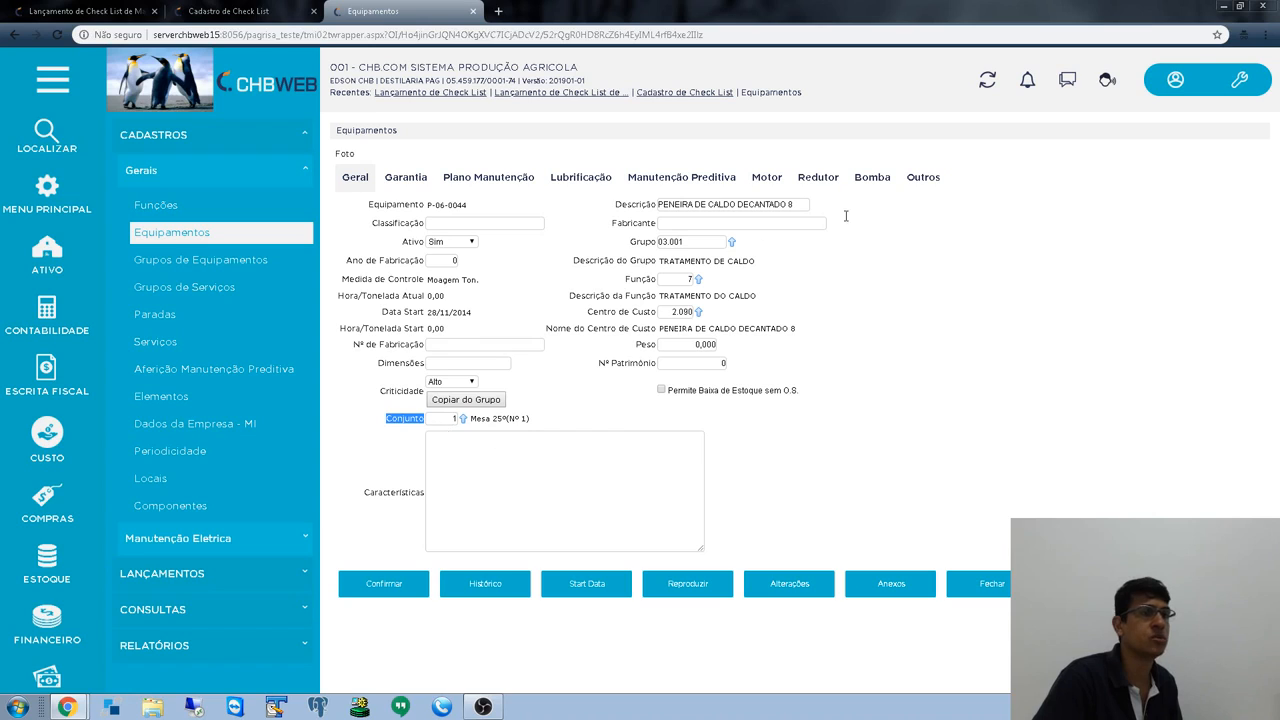
{"action": "left_click", "coordinate": [925, 179]}
{"action": "left_click", "coordinate": [640, 208]}
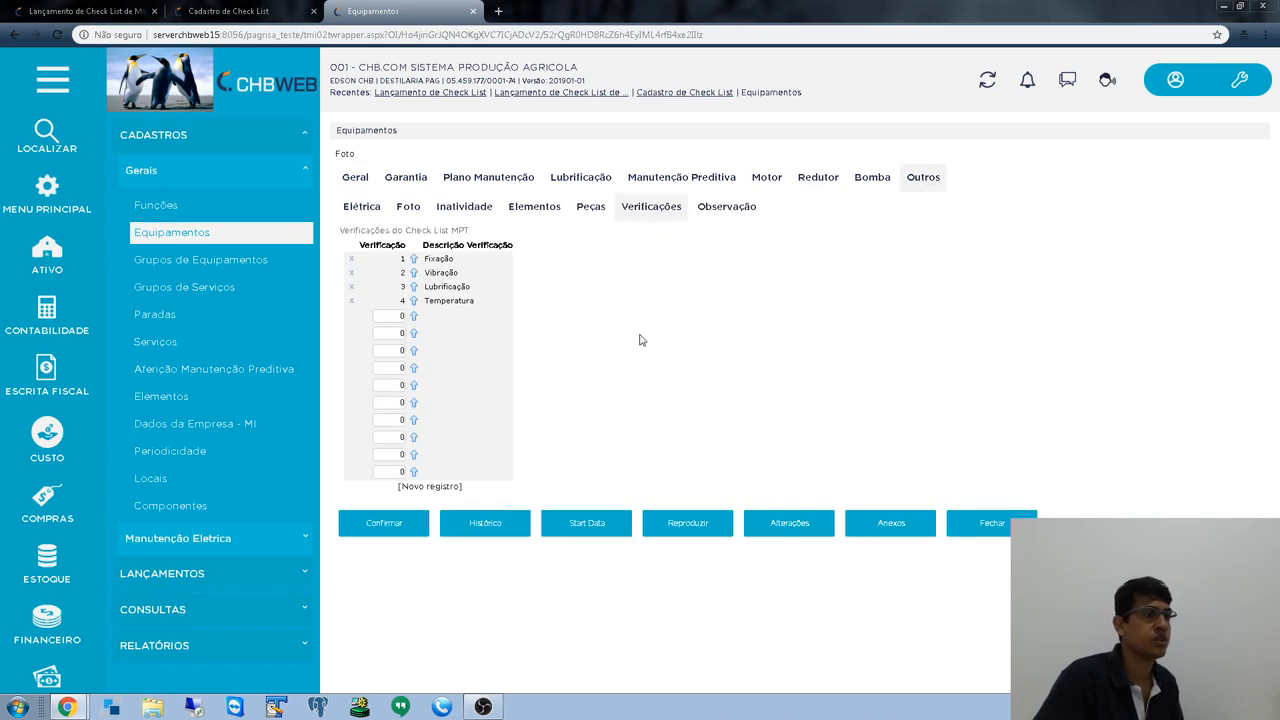
{"action": "left_click", "coordinate": [366, 179]}
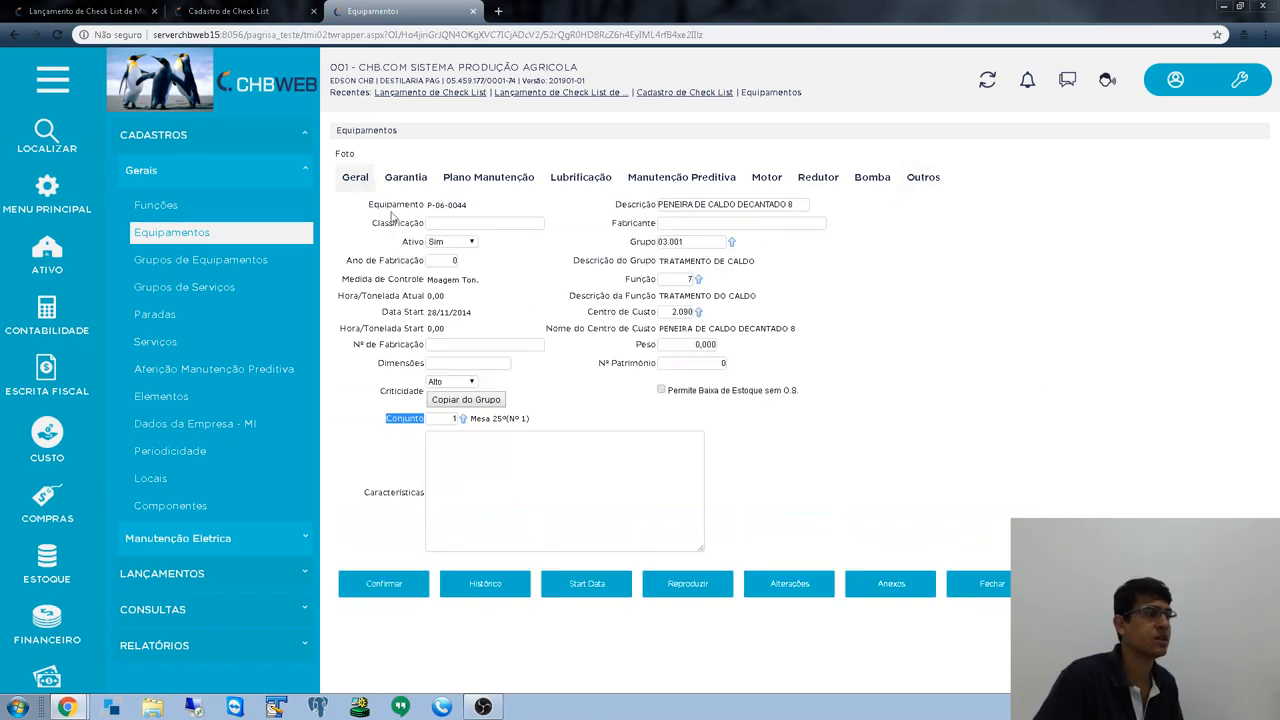
- Compare P-06-0044 on the Lançamento de Check List page with its equipment record, then return to the grid
{"action": "left_click", "coordinate": [240, 12]}
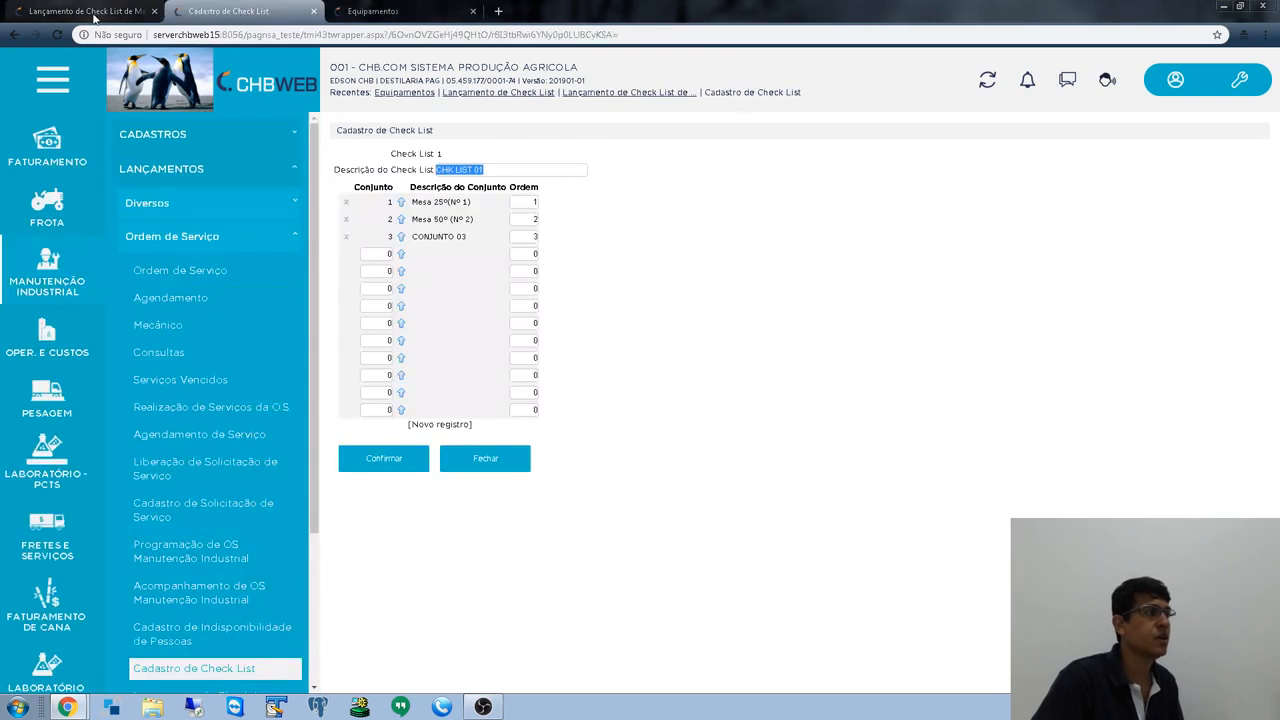
{"action": "left_click", "coordinate": [62, 11]}
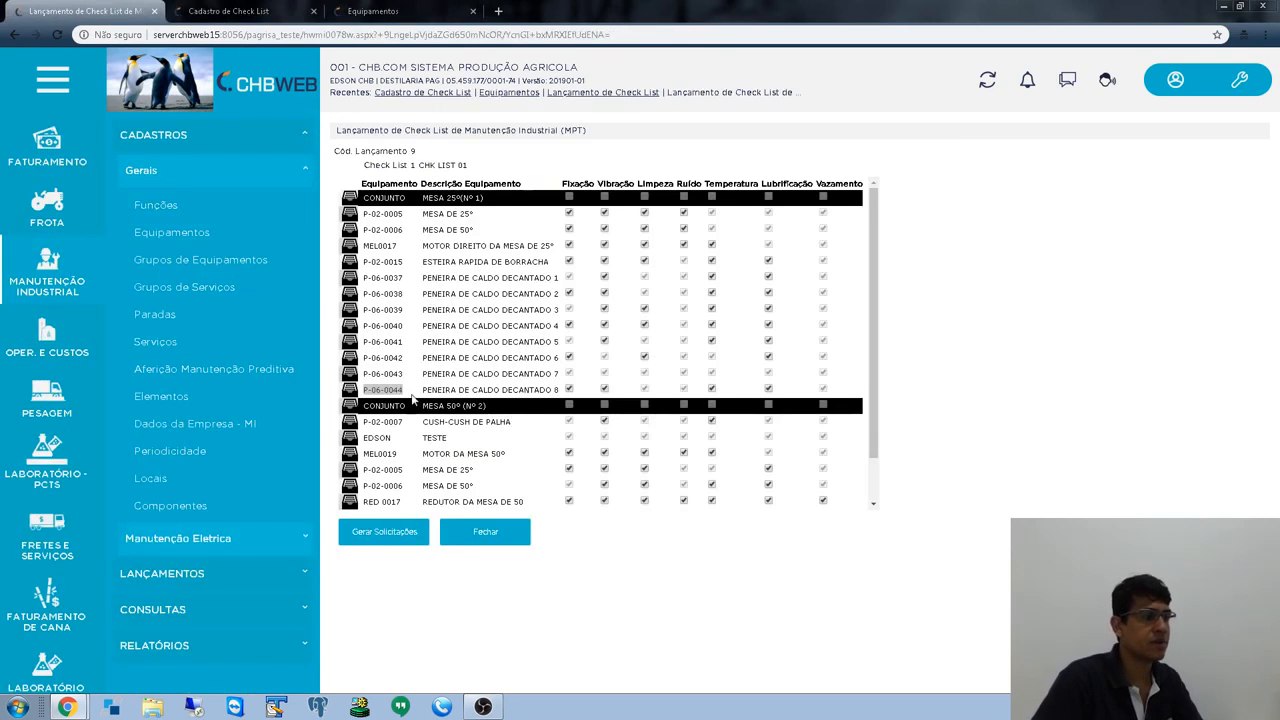
{"action": "left_click_drag", "start_coordinate": [363, 390], "coordinate": [559, 393]}
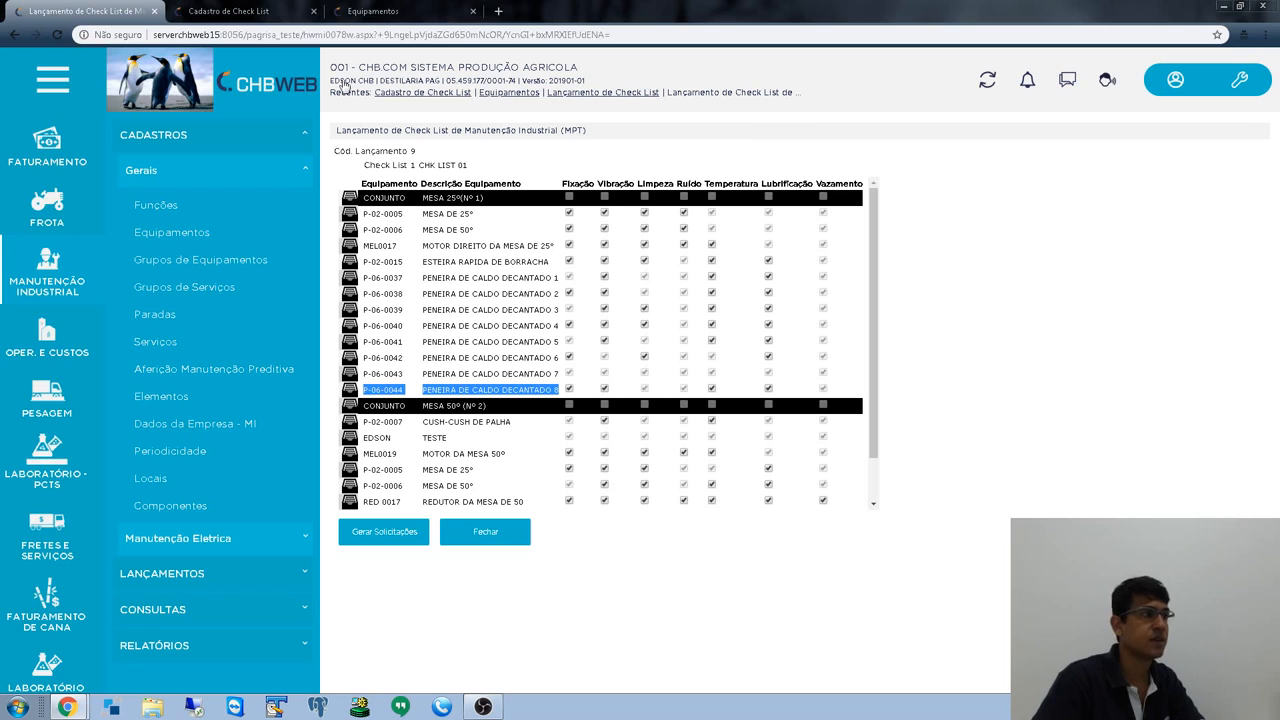
{"action": "key", "text": "ctrl+Tab"}
{"action": "key", "text": "ctrl+Tab"}
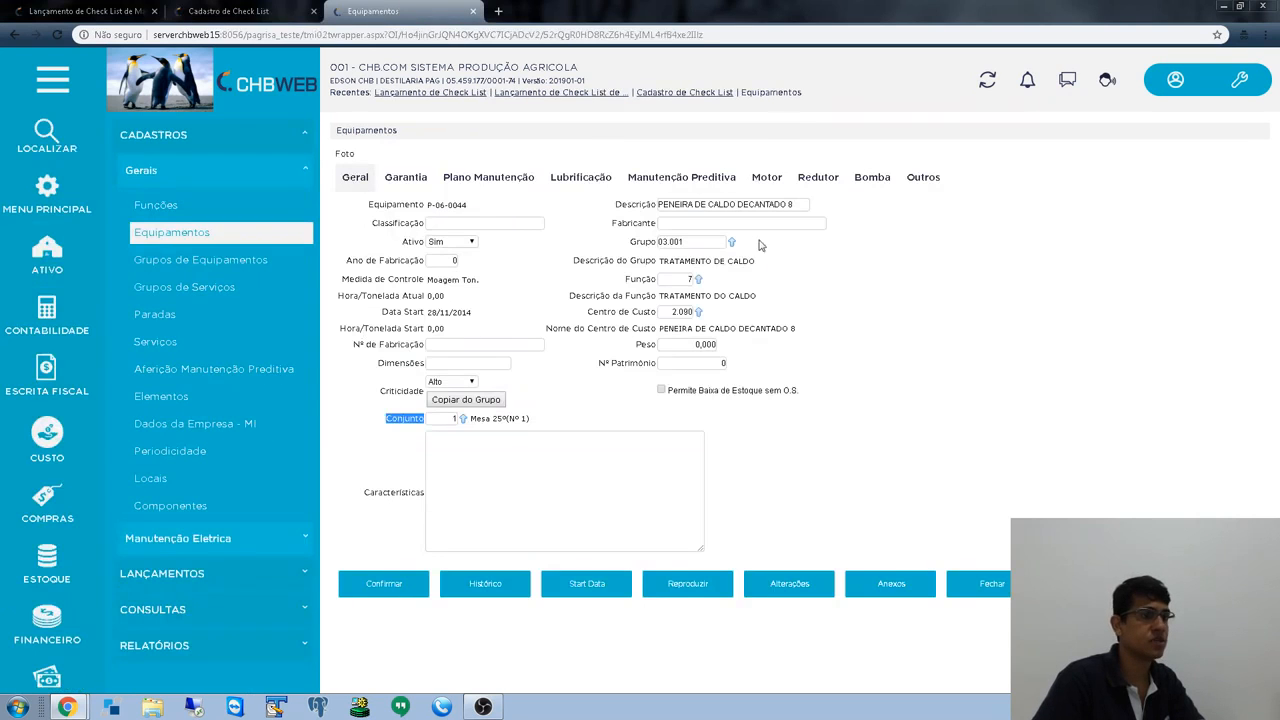
{"action": "left_click", "coordinate": [922, 178]}
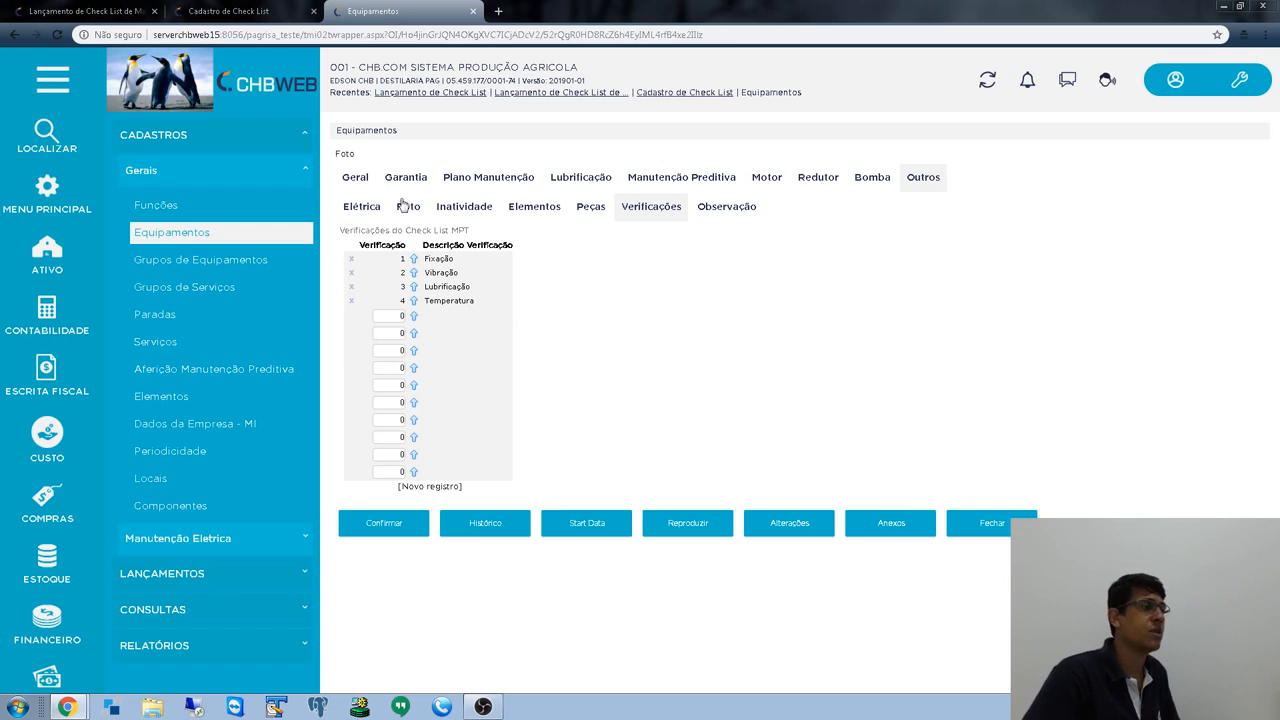
{"action": "left_click", "coordinate": [357, 179]}
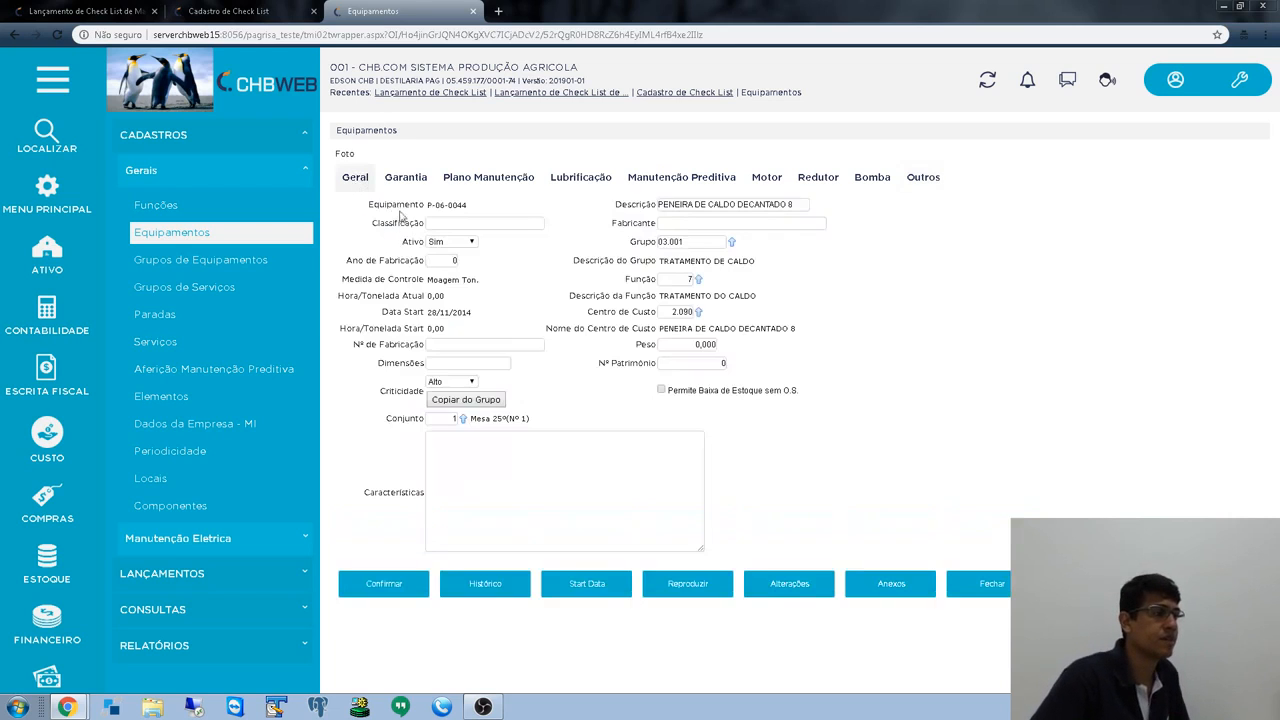
{"action": "left_click", "coordinate": [98, 14]}
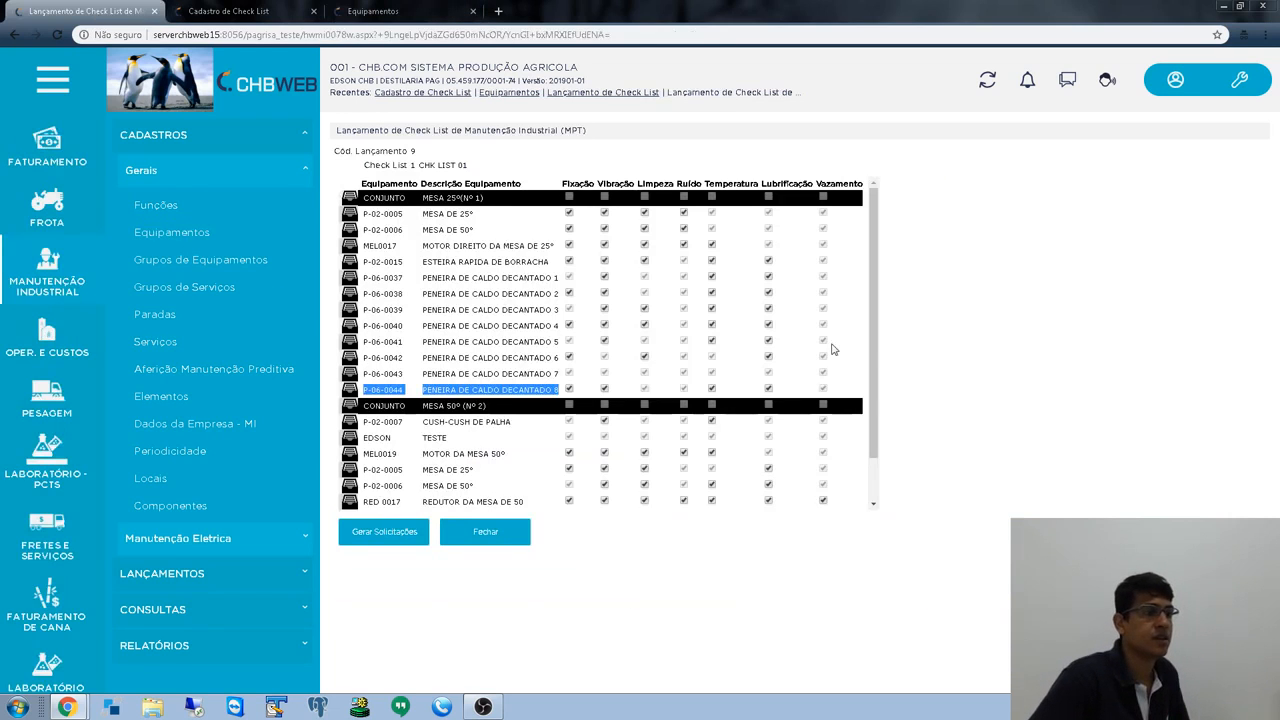
{"action": "left_click", "coordinate": [919, 343]}
{"action": "scroll", "coordinate": [640, 340], "scroll_direction": "down", "scroll_amount": 1}
{"action": "scroll", "coordinate": [493, 337], "scroll_direction": "up", "scroll_amount": 1}
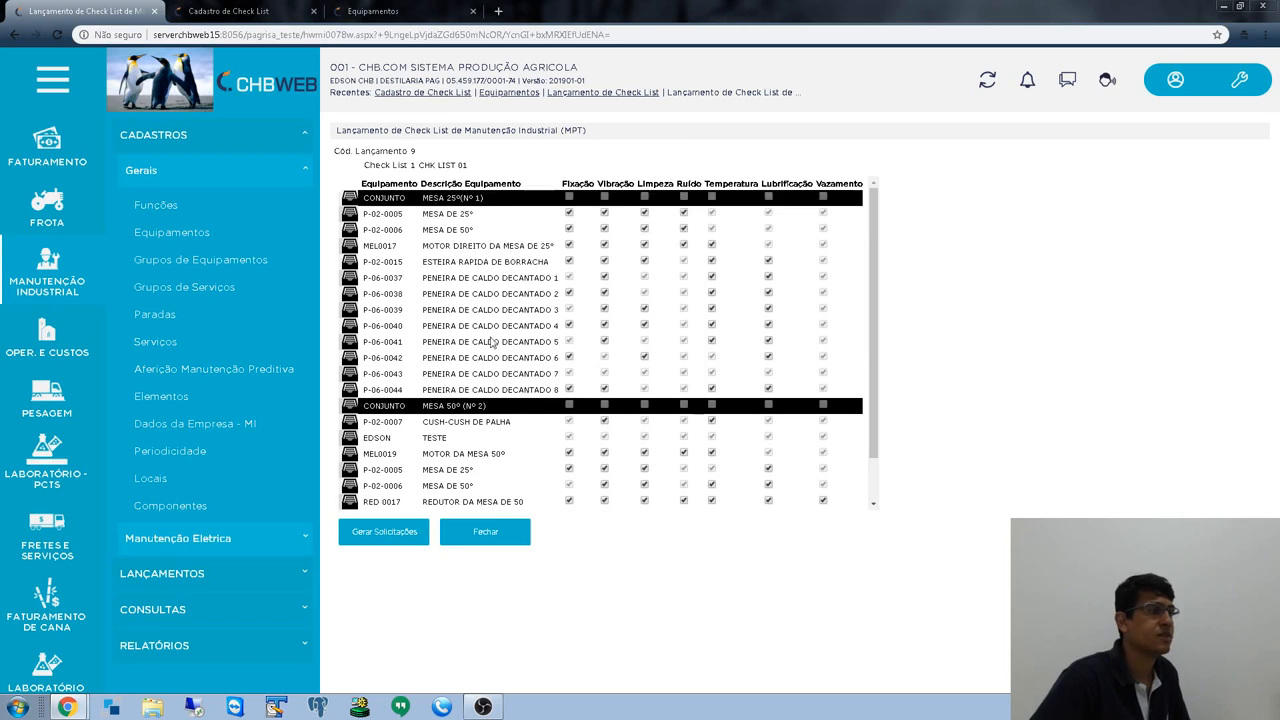
{"action": "left_click_drag", "start_coordinate": [364, 165], "coordinate": [470, 166]}
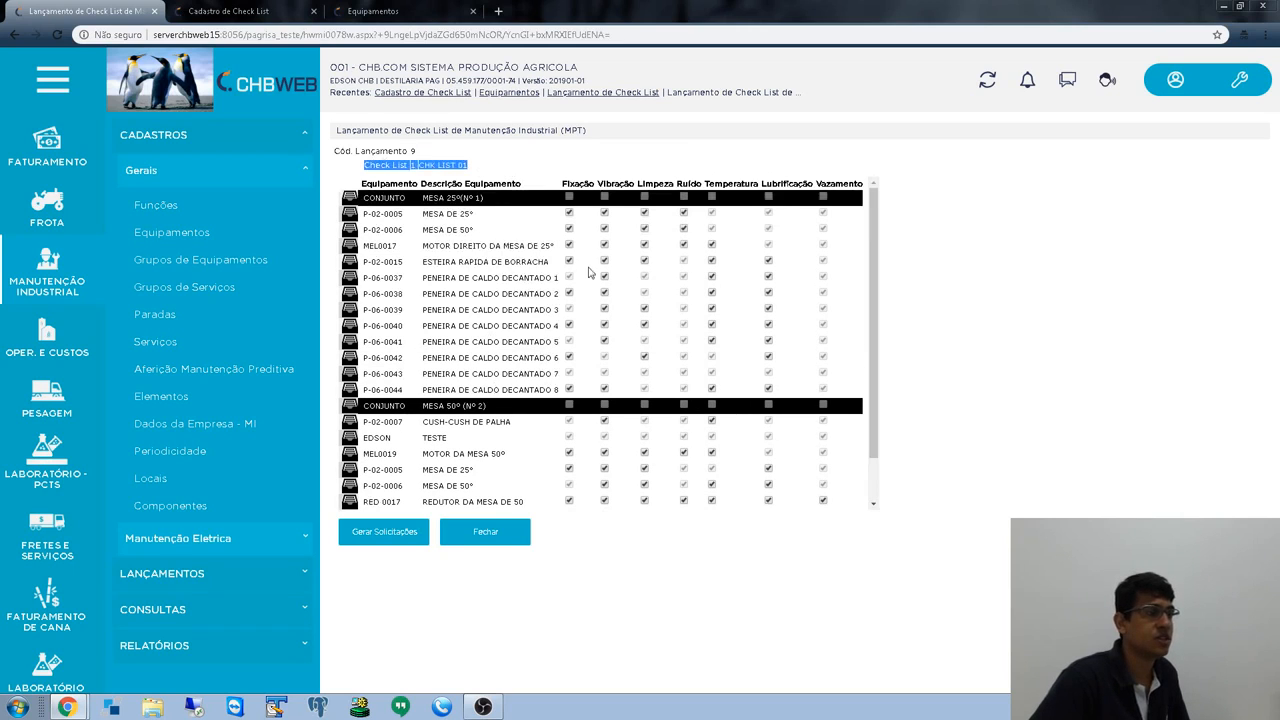
{"action": "scroll", "coordinate": [503, 420], "scroll_direction": "down", "scroll_amount": 1}
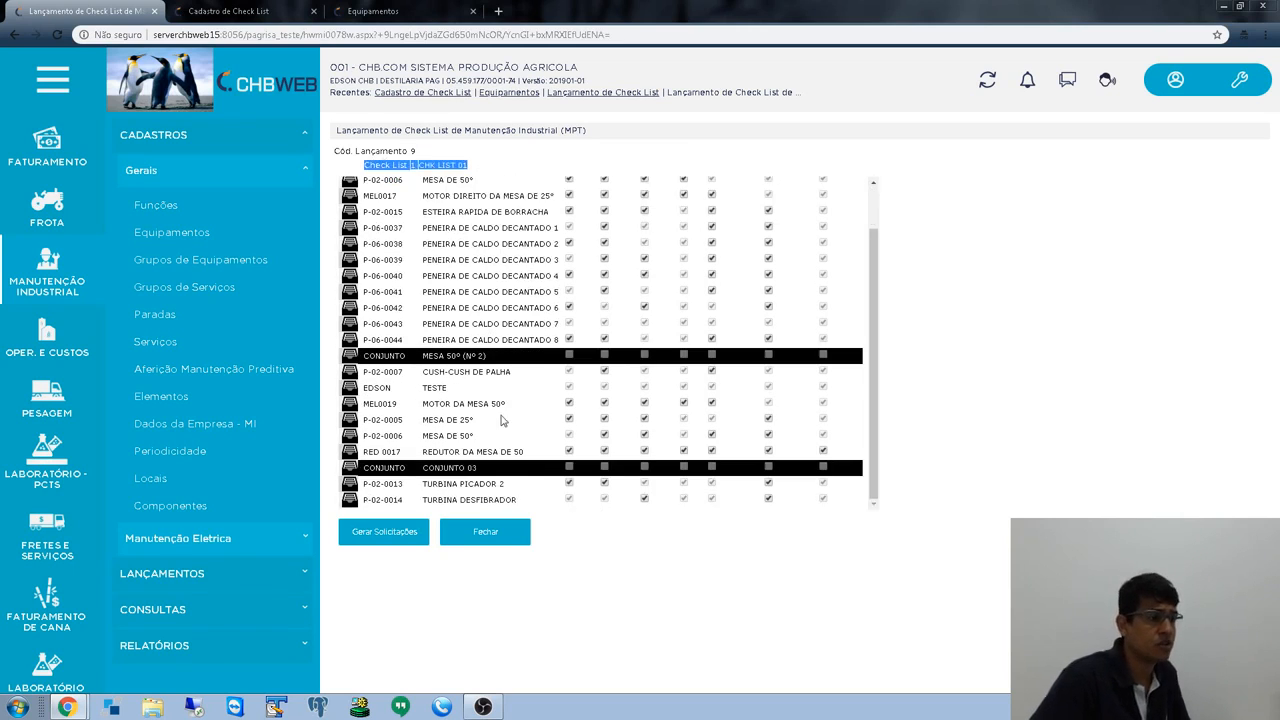
{"action": "scroll", "coordinate": [505, 417], "scroll_direction": "up", "scroll_amount": 1}
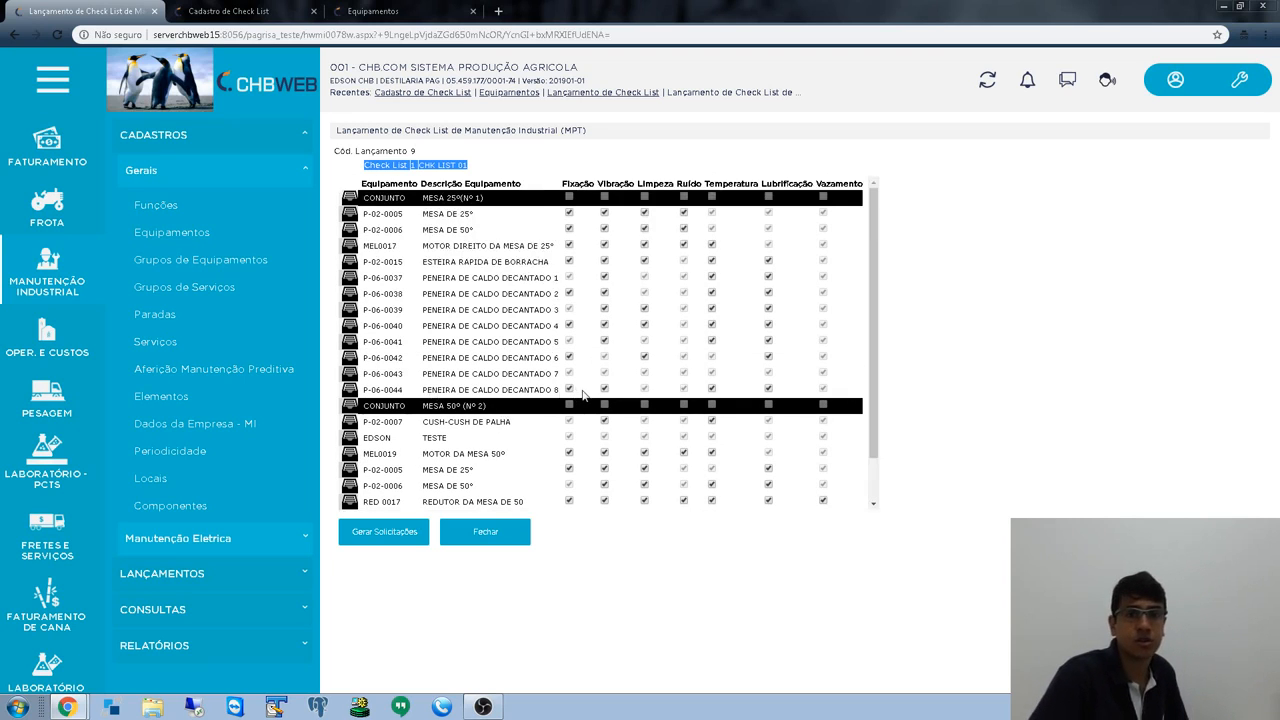
{"action": "scroll", "coordinate": [568, 376], "scroll_direction": "down", "scroll_amount": 1}
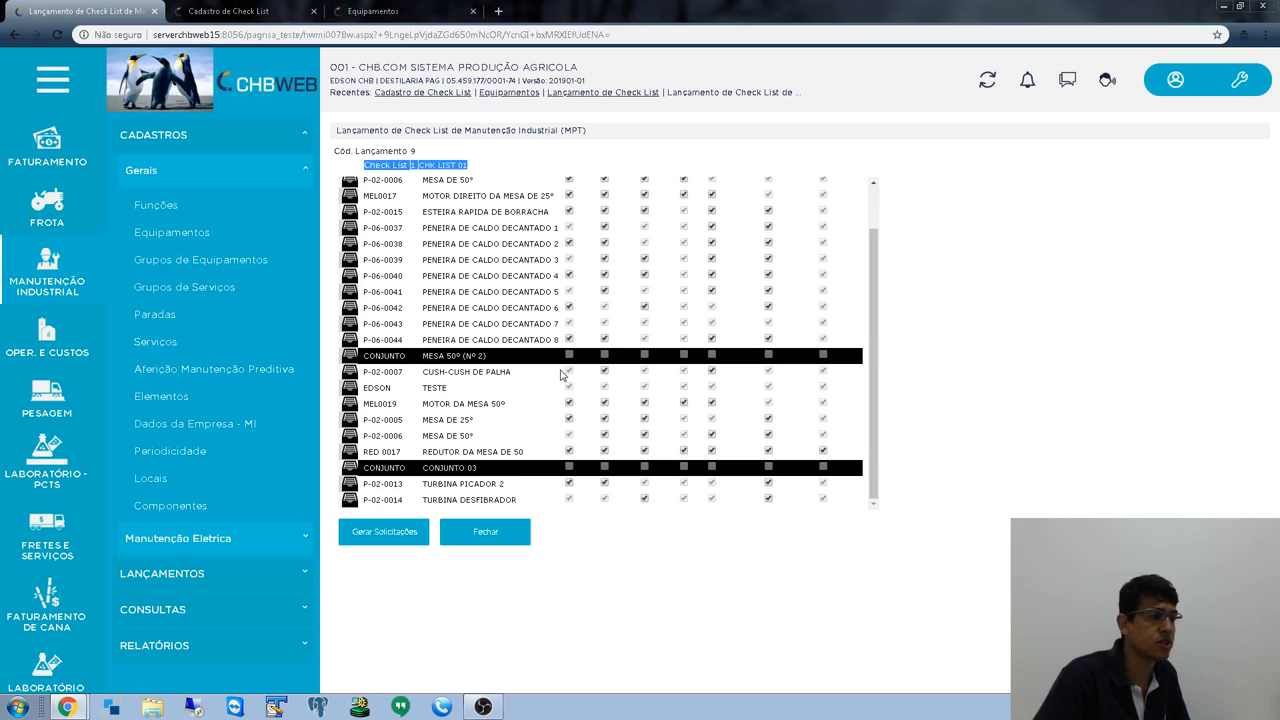
{"action": "scroll", "coordinate": [562, 374], "scroll_direction": "up", "scroll_amount": 1}
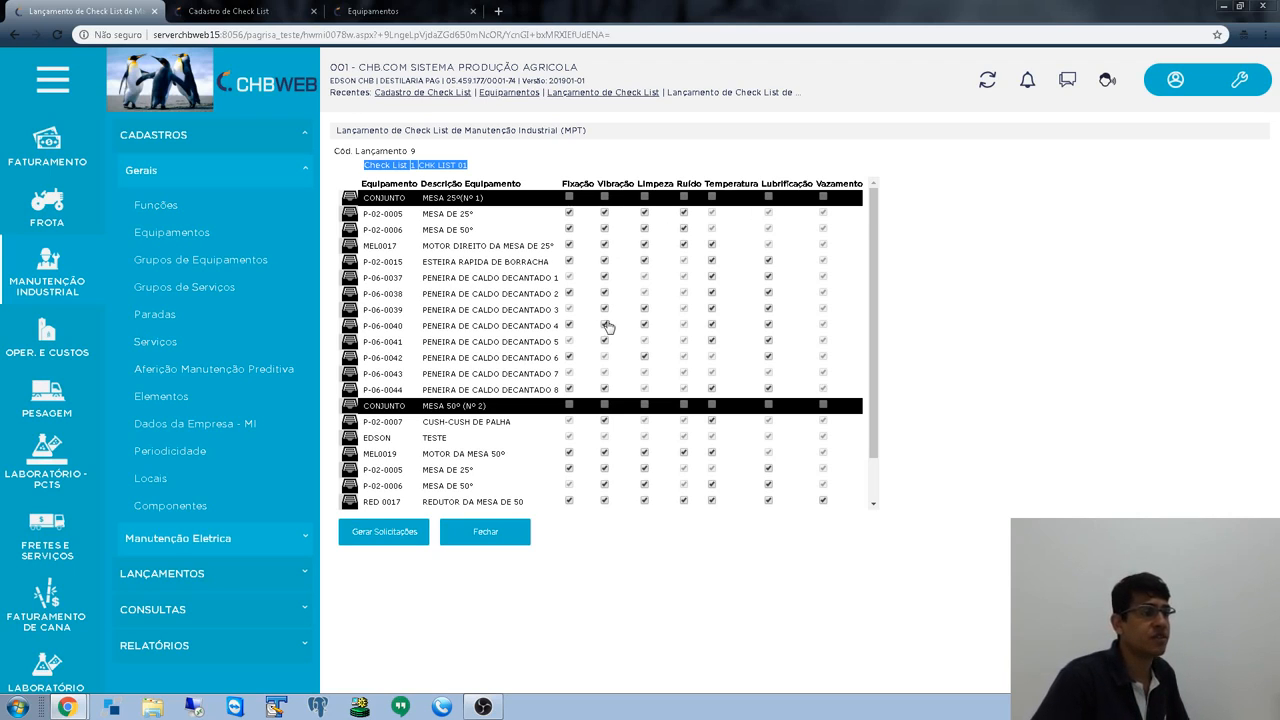
{"action": "scroll", "coordinate": [602, 328], "scroll_direction": "down", "scroll_amount": 1}
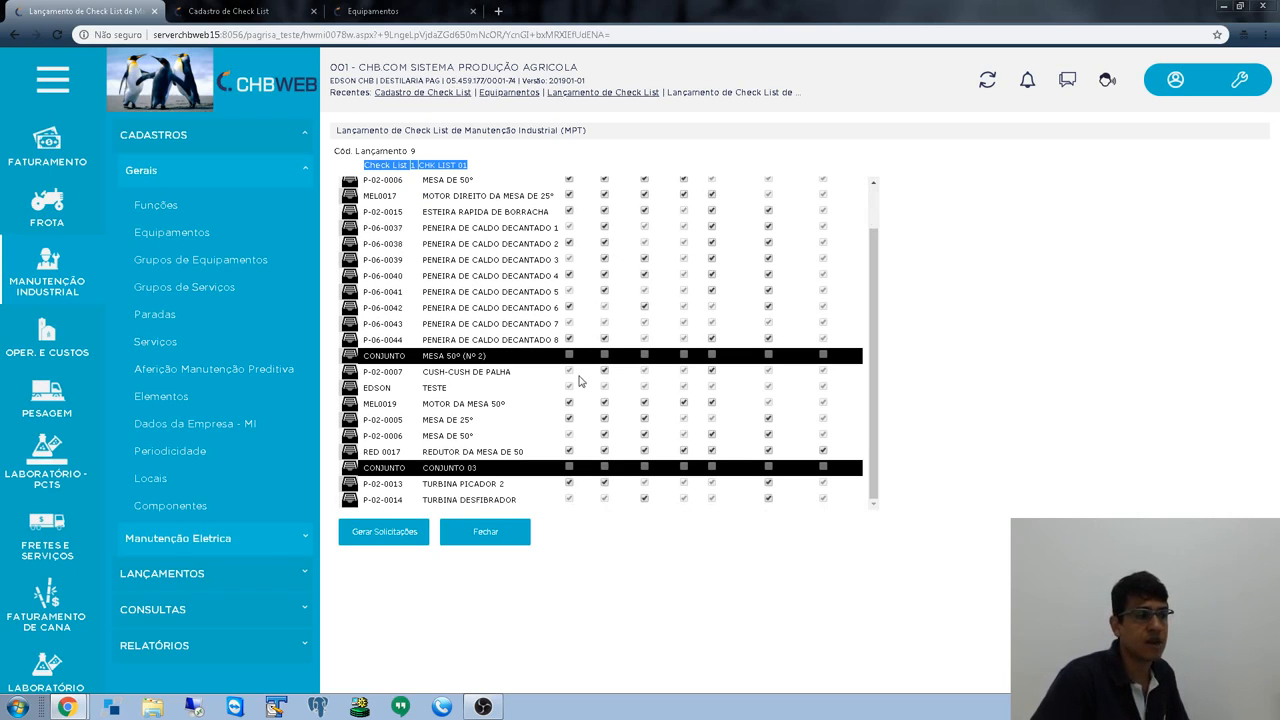
{"action": "scroll", "coordinate": [578, 380], "scroll_direction": "up", "scroll_amount": 1}
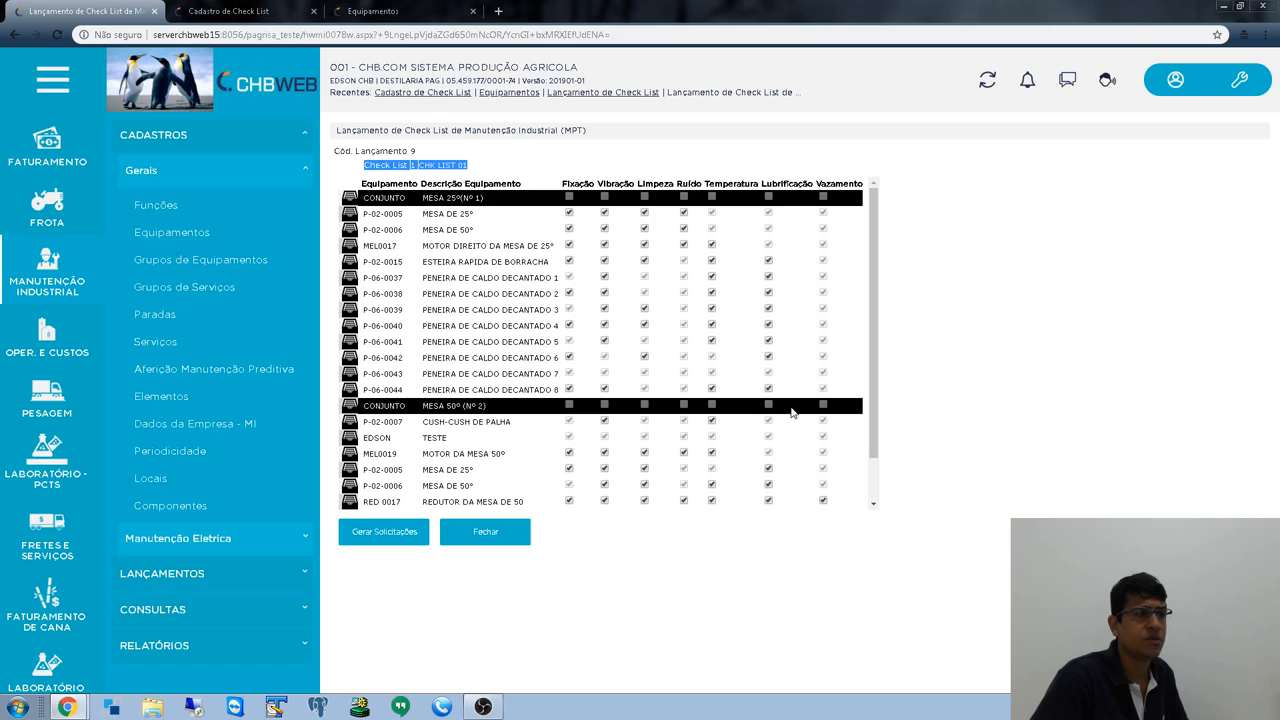
{"action": "scroll", "coordinate": [622, 430], "scroll_direction": "down", "scroll_amount": 1}
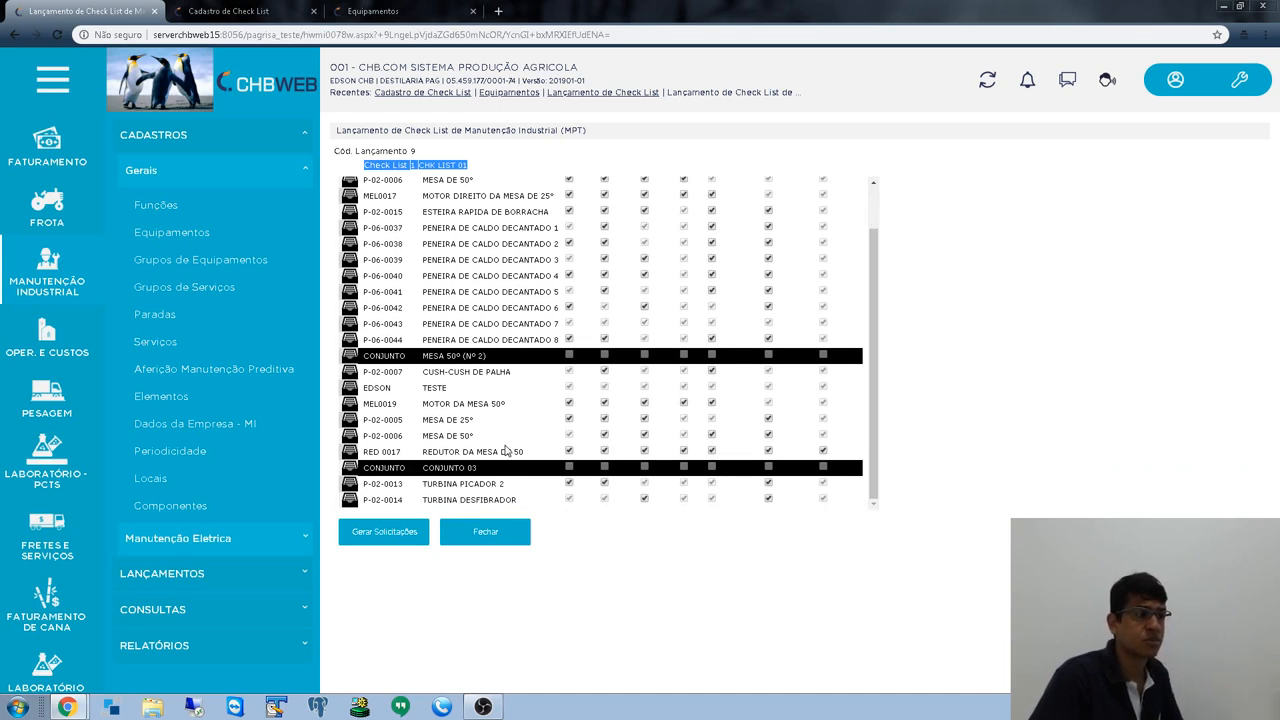
{"action": "scroll", "coordinate": [507, 450], "scroll_direction": "up", "scroll_amount": 1}
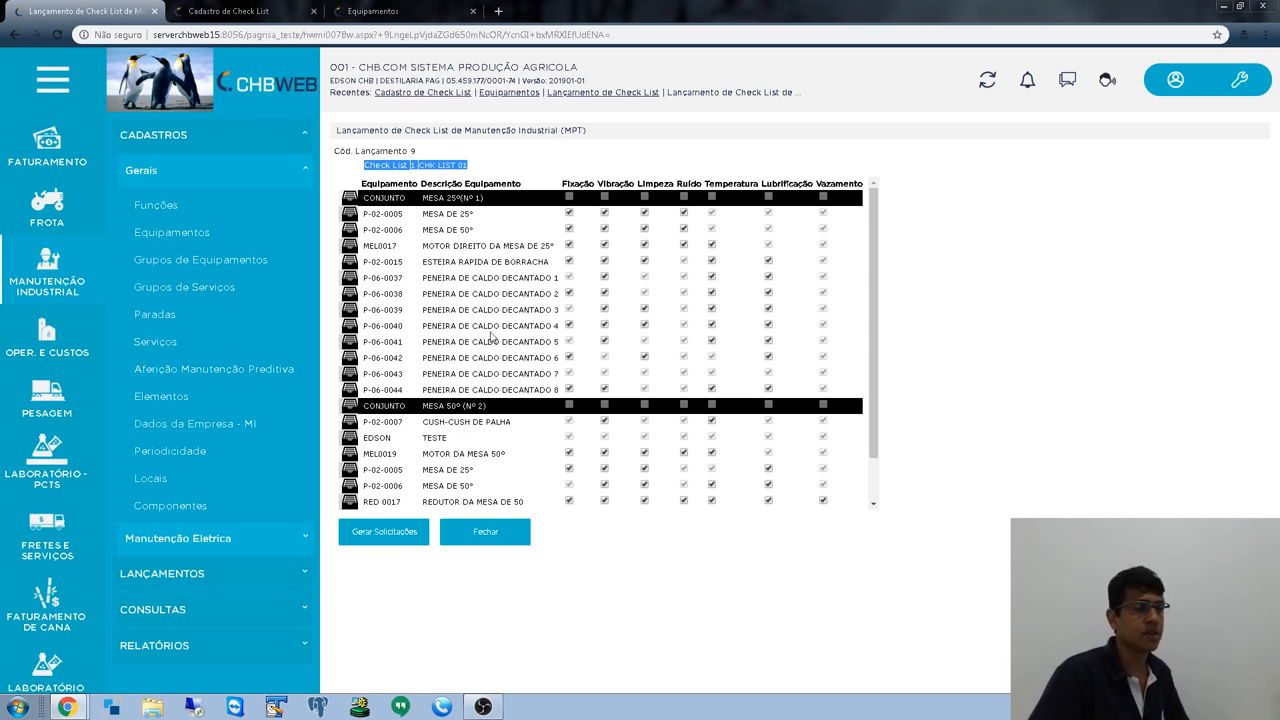
{"action": "left_click_drag", "start_coordinate": [422, 390], "coordinate": [552, 391]}
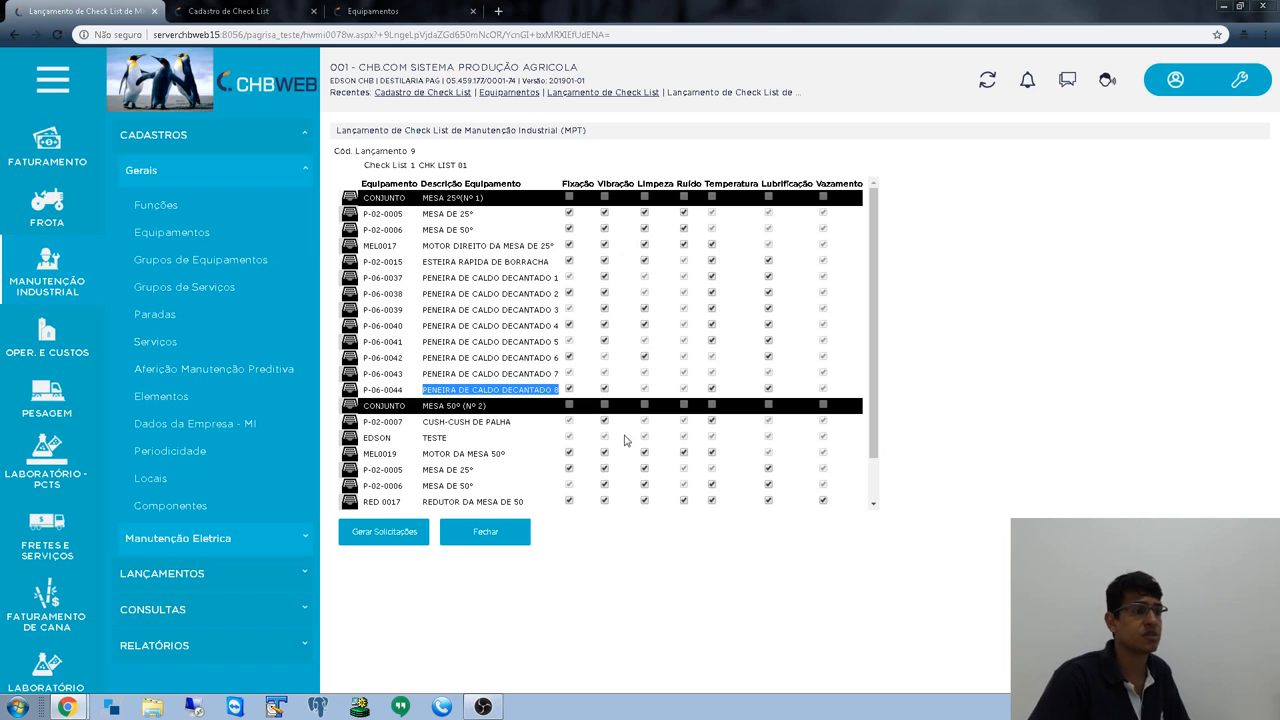
- Flag P-06-0044's Vibração check as failed and enter workshop 50
{"action": "left_click", "coordinate": [604, 389]}
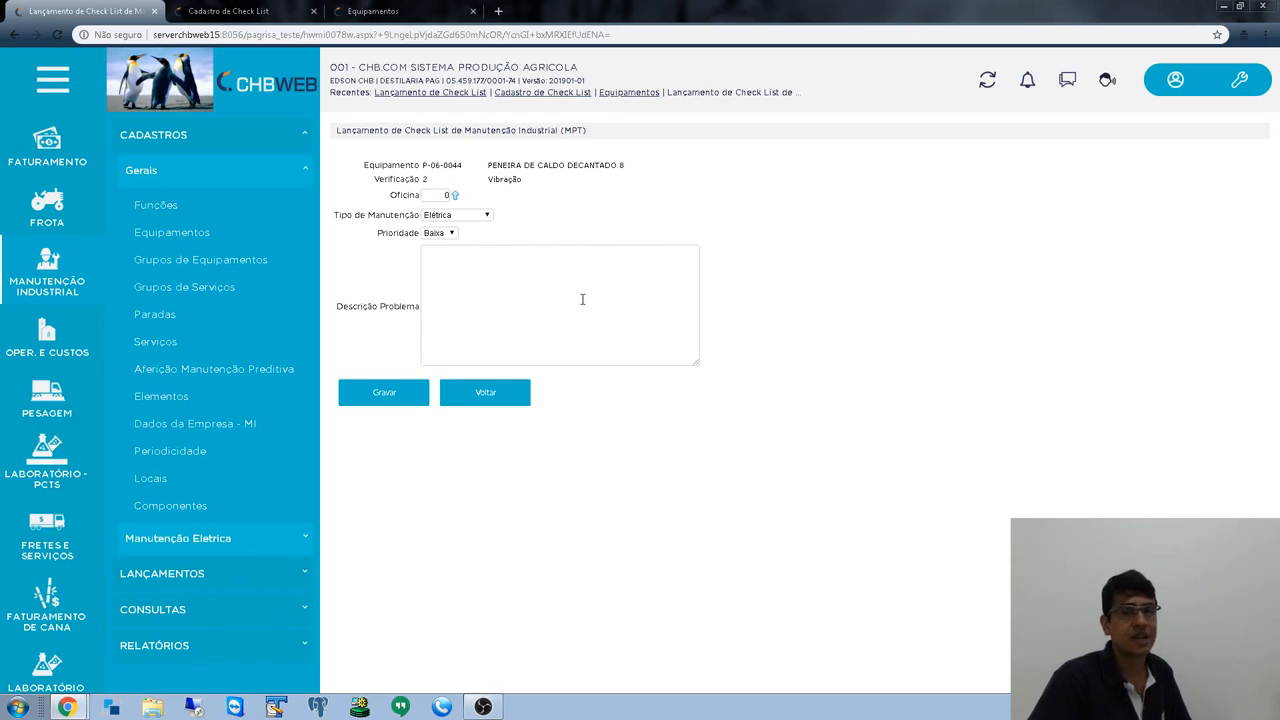
{"action": "left_click", "coordinate": [446, 196]}
{"action": "type", "text": "50"}
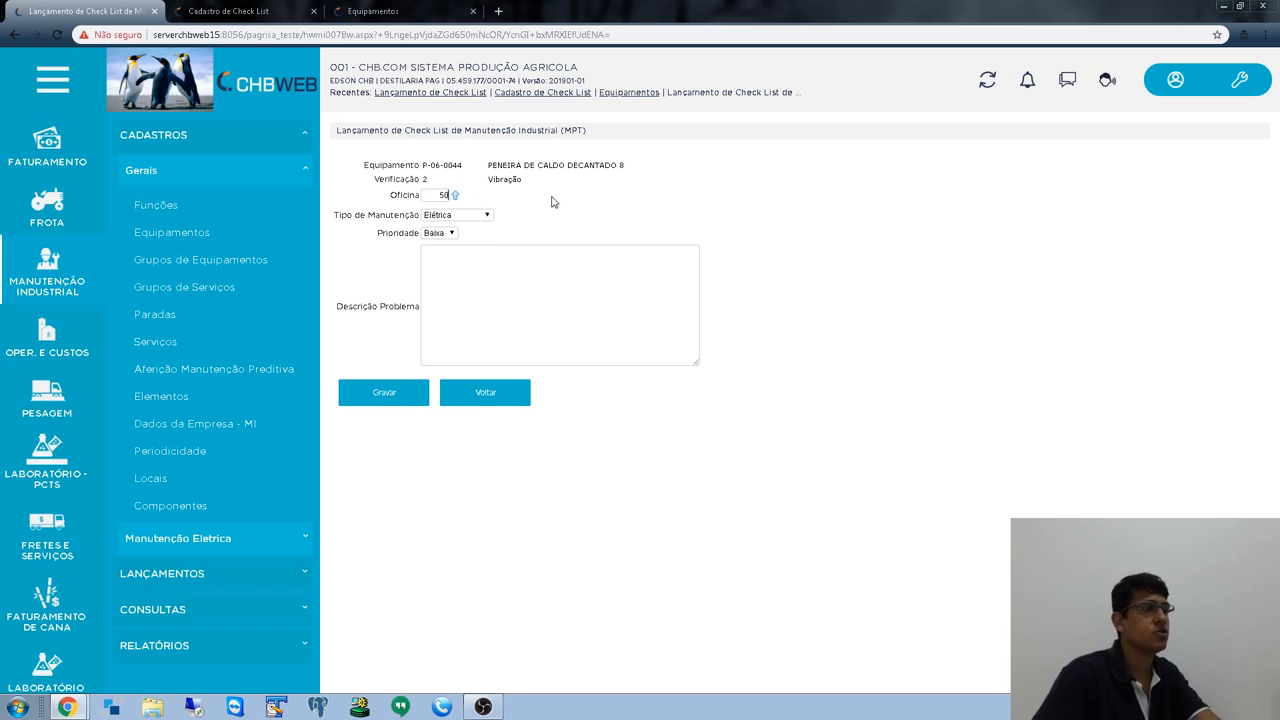
{"action": "key", "text": "Tab"}
- Set type Mecânica, priority Alta, describe 'Equipamento com vibração acima do aceitável', and save
{"action": "left_click", "coordinate": [489, 216]}
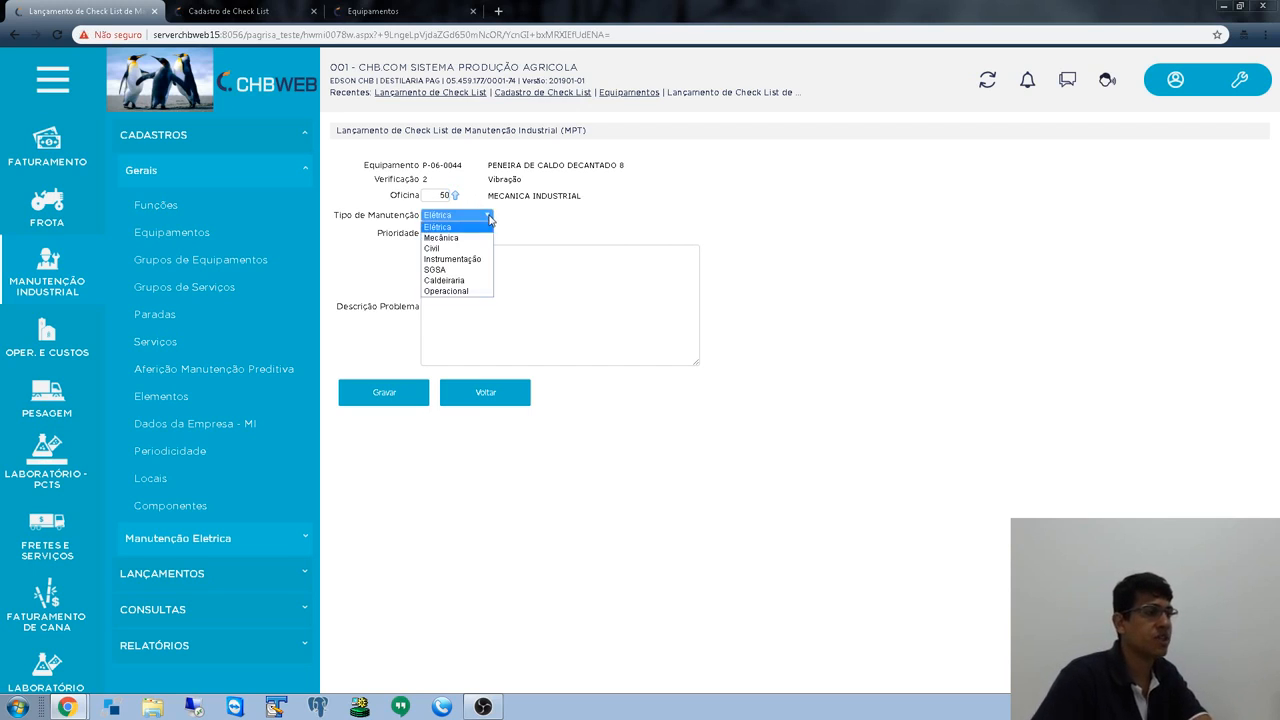
{"action": "left_click", "coordinate": [441, 238]}
{"action": "key", "text": "Tab"}
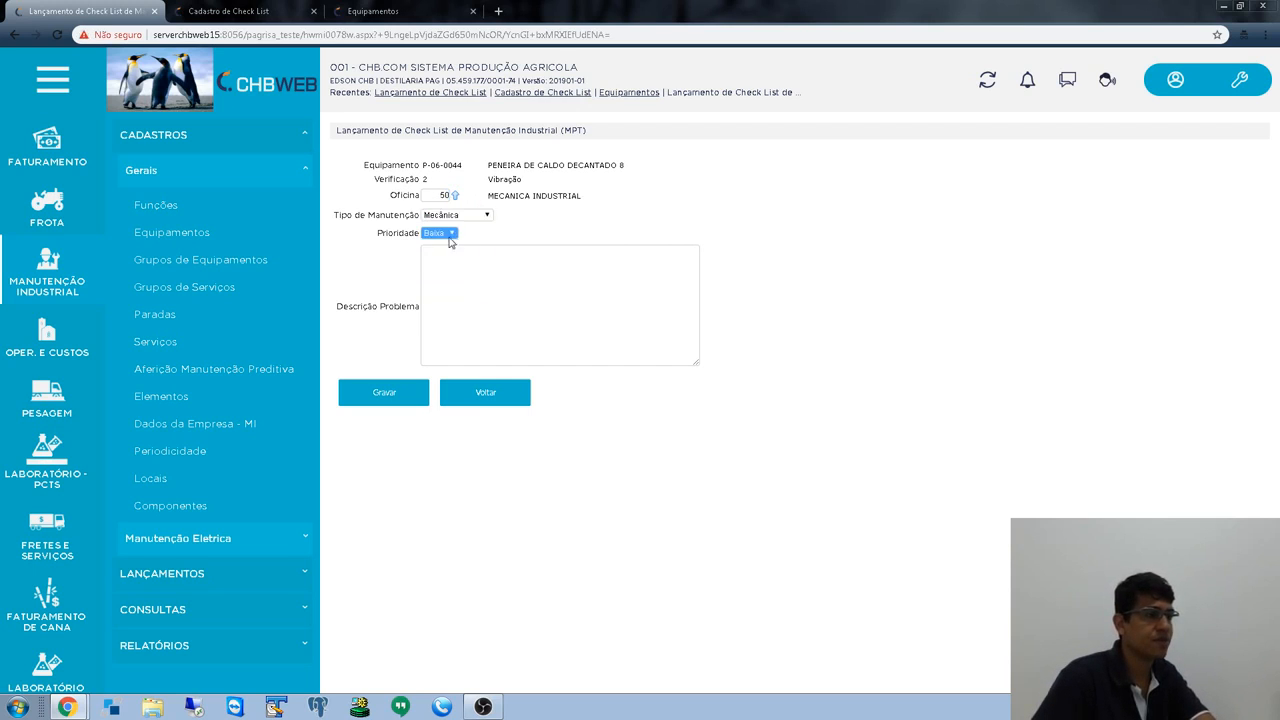
{"action": "left_click", "coordinate": [446, 234]}
{"action": "left_click", "coordinate": [451, 267]}
{"action": "left_click", "coordinate": [450, 235]}
{"action": "left_click", "coordinate": [449, 246]}
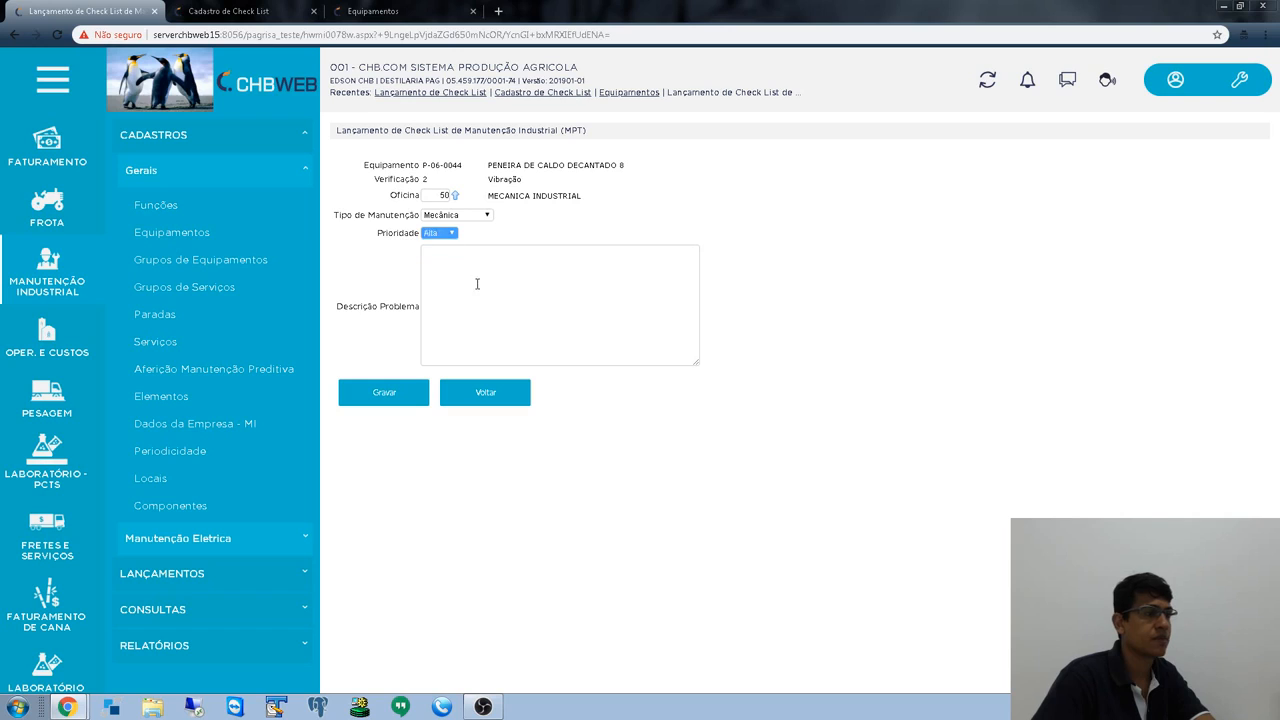
{"action": "left_click", "coordinate": [477, 284]}
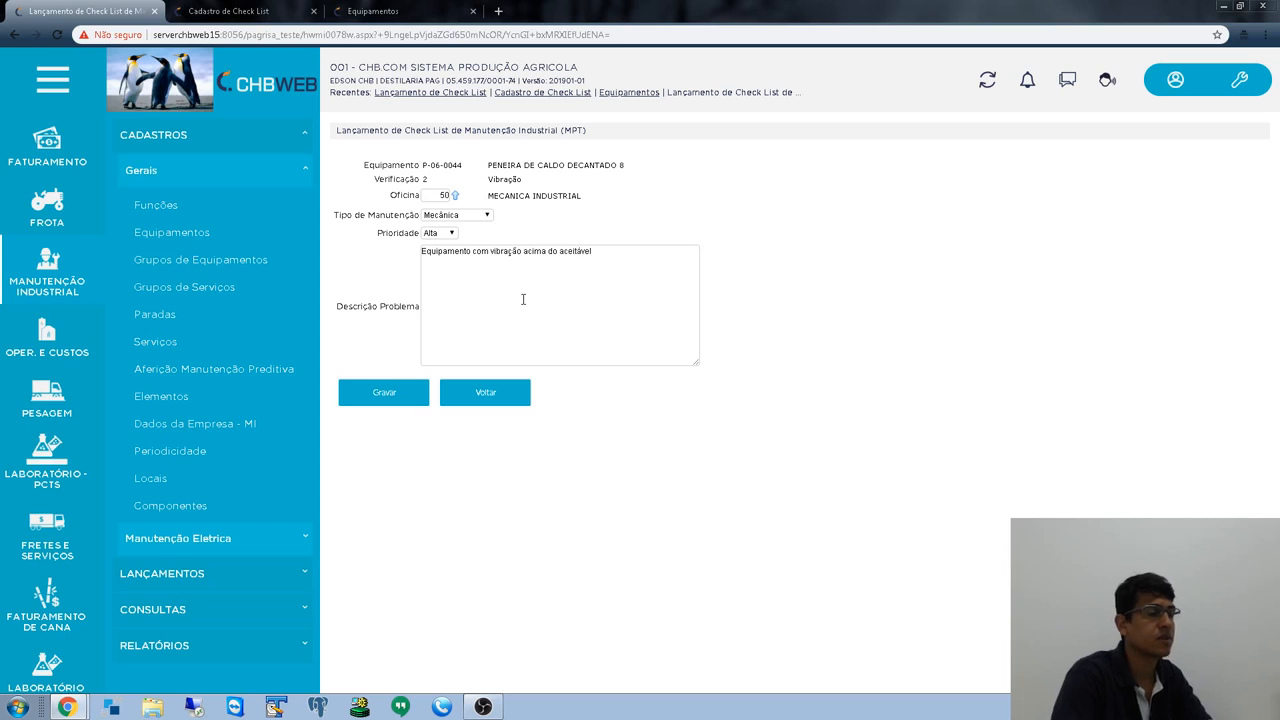
{"action": "left_click", "coordinate": [416, 401]}
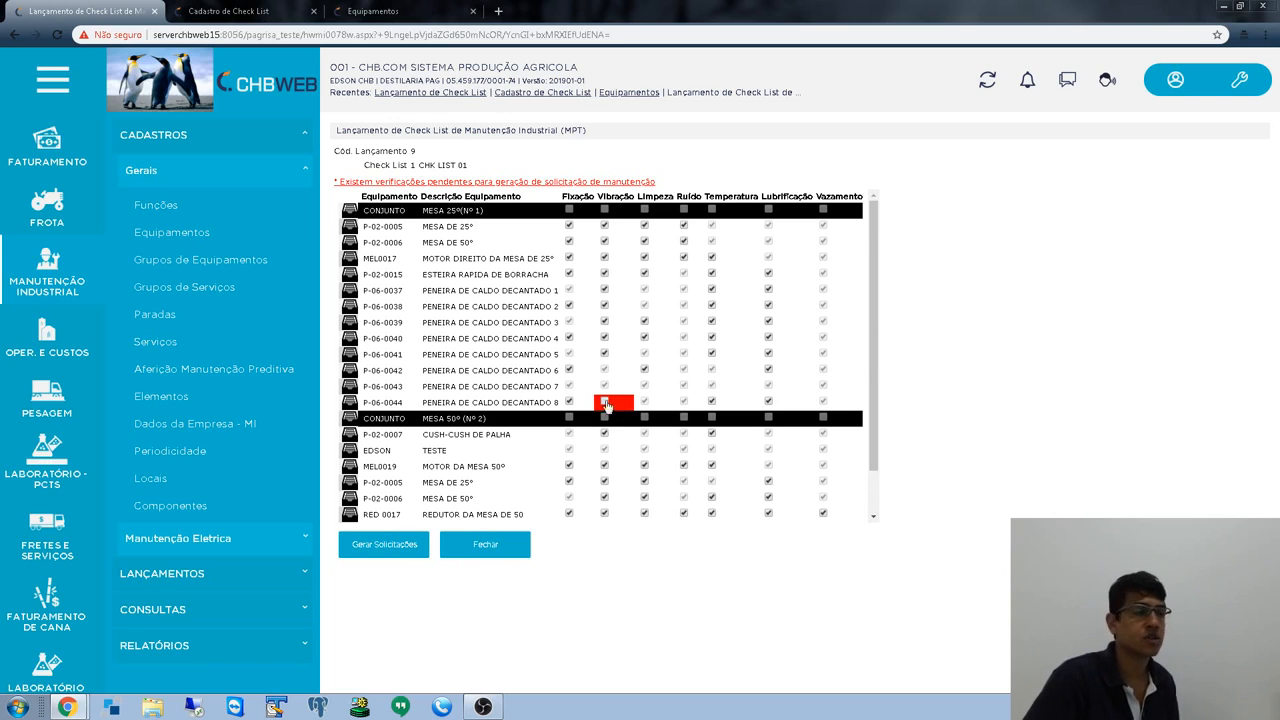
- For P-02-0005, enter workshop 50, maintenance type Mecânica, and keep priority Baixa
{"action": "scroll", "coordinate": [618, 413], "scroll_direction": "down", "scroll_amount": 1}
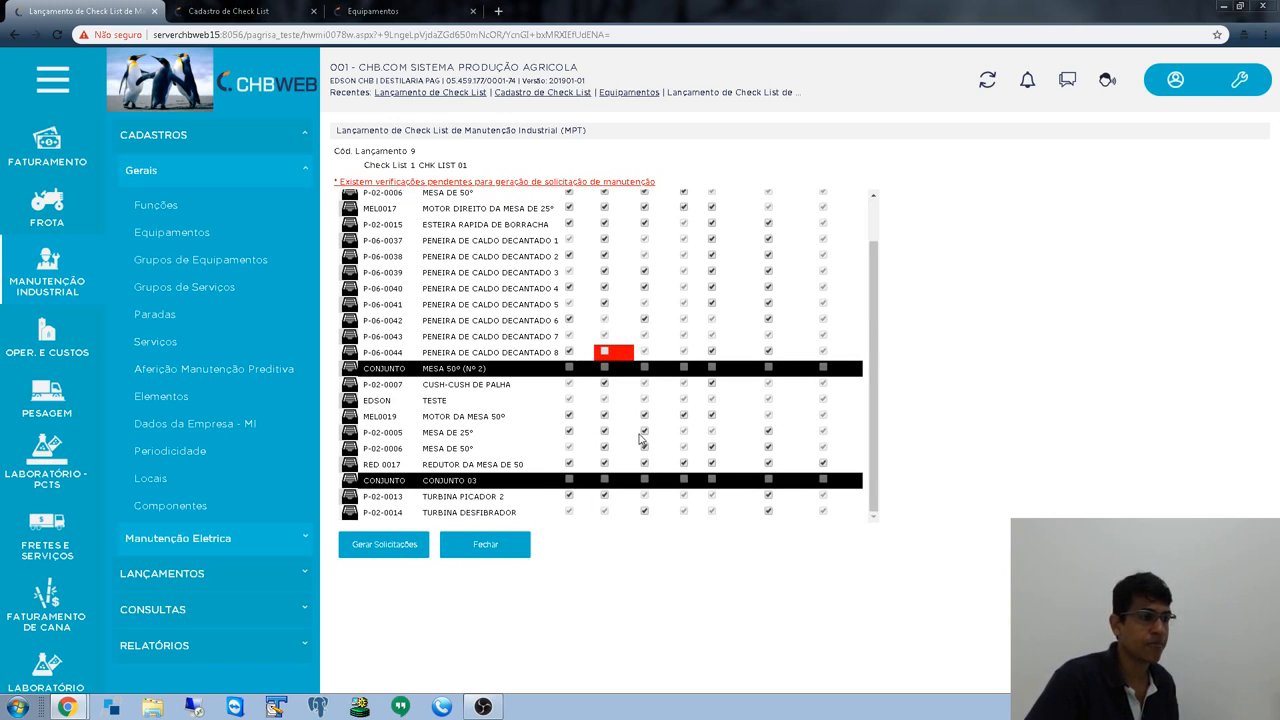
{"action": "scroll", "coordinate": [647, 437], "scroll_direction": "up", "scroll_amount": 1}
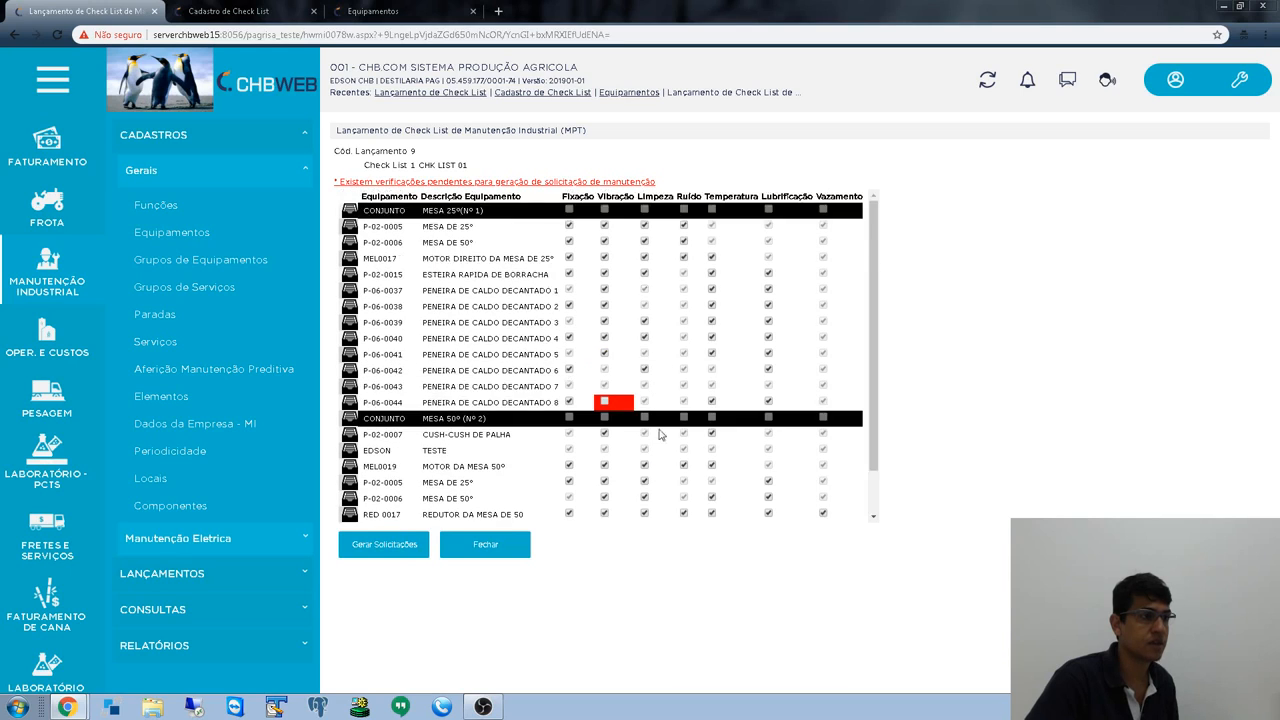
{"action": "scroll", "coordinate": [647, 437], "scroll_direction": "down", "scroll_amount": 1}
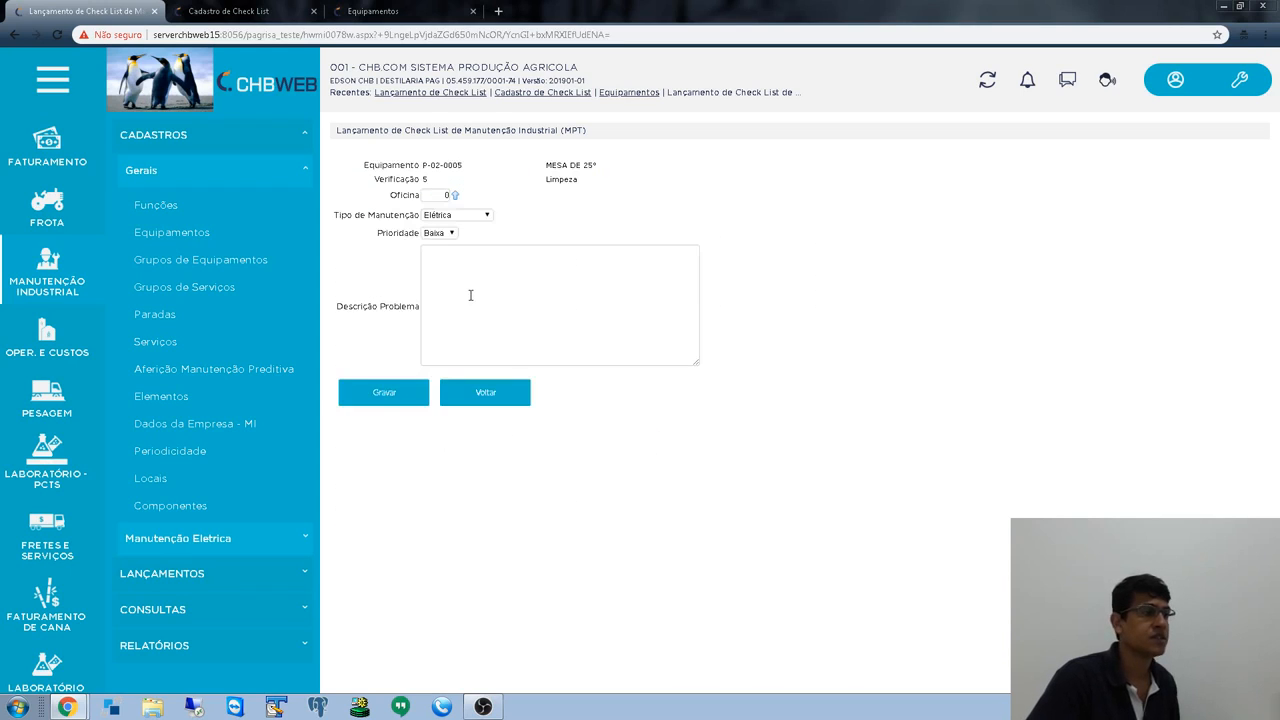
{"action": "left_click", "coordinate": [462, 216]}
{"action": "left_click_drag", "start_coordinate": [437, 196], "coordinate": [491, 207]}
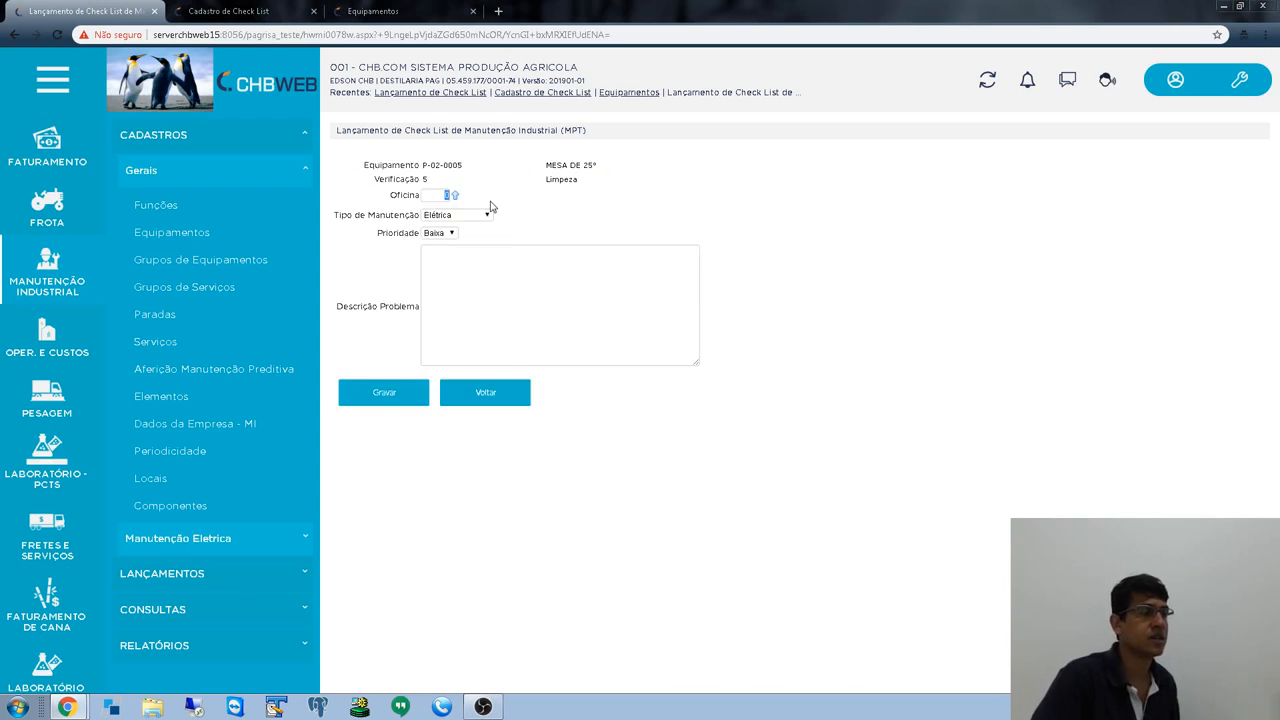
{"action": "type", "text": "50"}
{"action": "key", "text": "Tab"}
{"action": "left_click", "coordinate": [458, 218]}
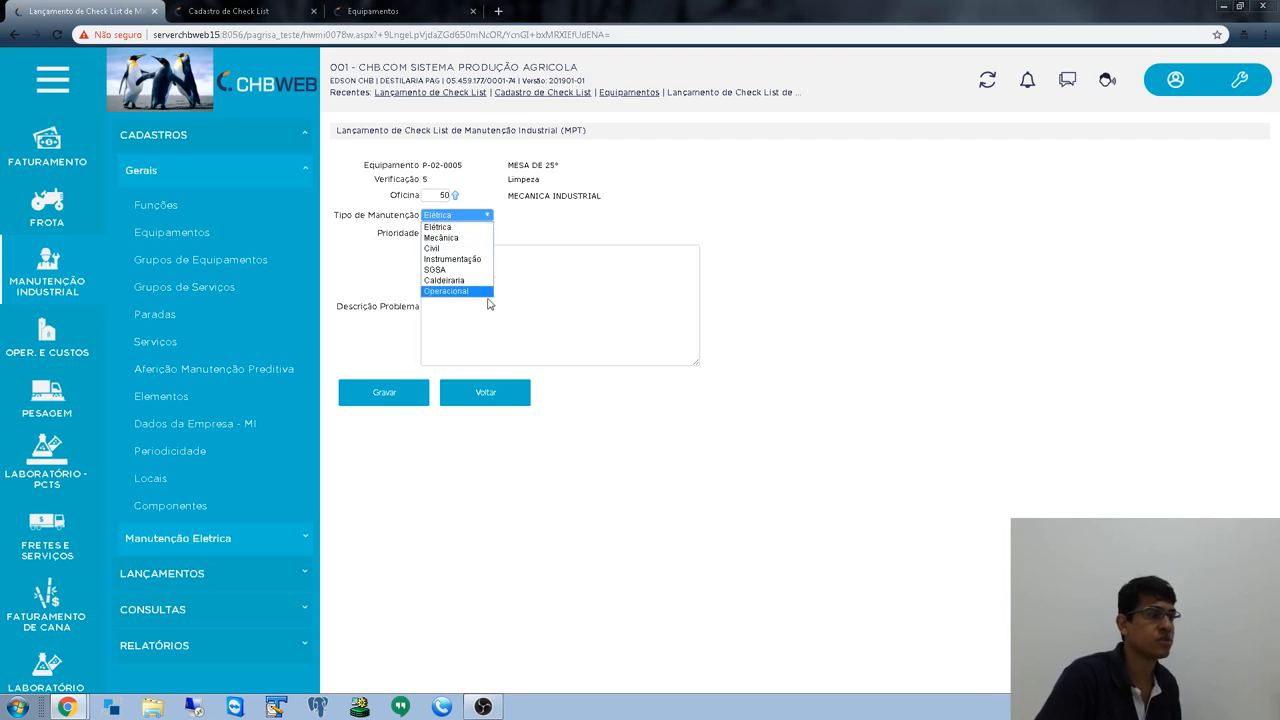
{"action": "left_click", "coordinate": [463, 250]}
{"action": "left_click", "coordinate": [448, 234]}
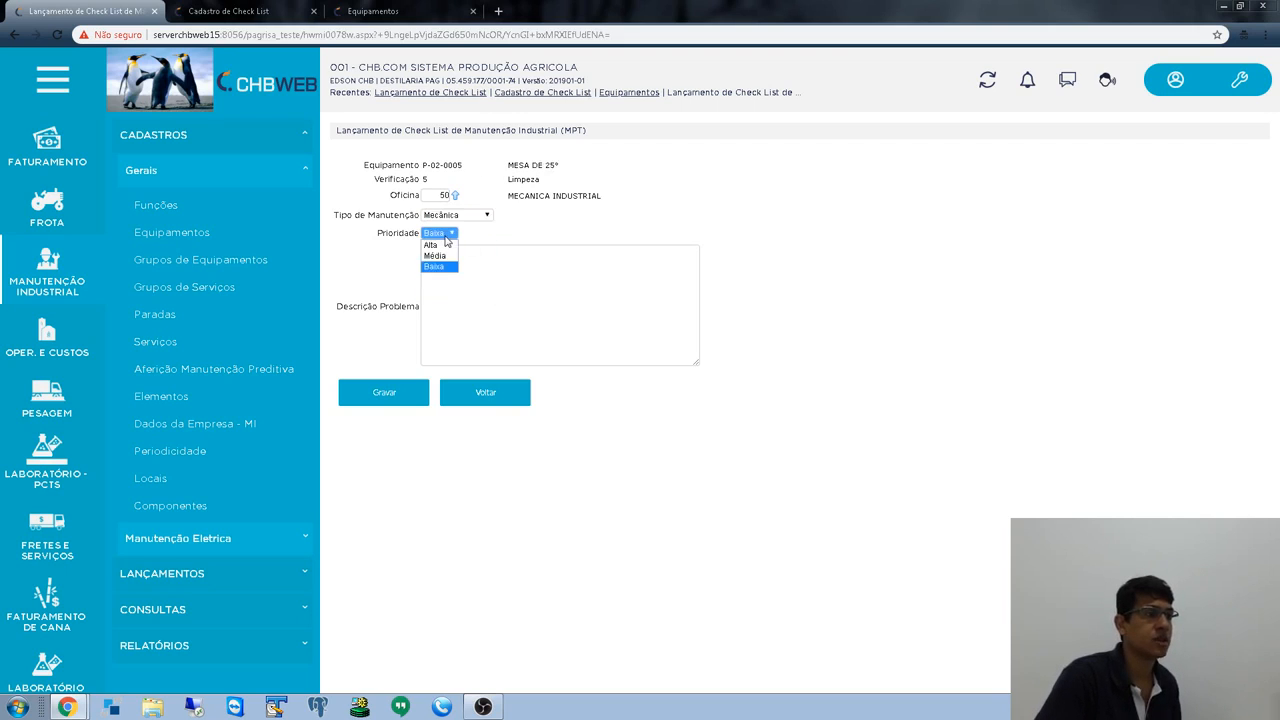
{"action": "left_click", "coordinate": [453, 283]}
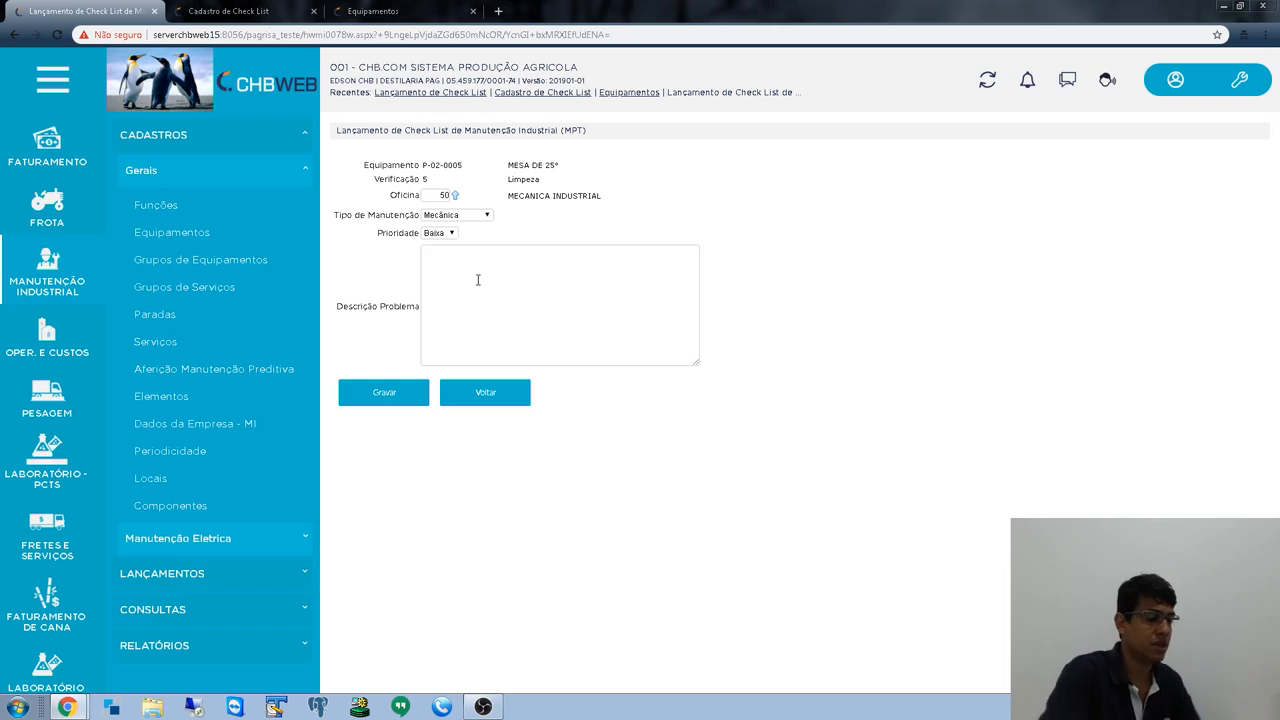
- Enter the description 'Verificar a limpeza do equipamento' and save the problem
{"action": "type", "text": "VErific"}
{"action": "key", "text": "BackSpace"}
{"action": "key", "text": "BackSpace"}
{"action": "key", "text": "BackSpace"}
{"action": "key", "text": "BackSpace"}
{"action": "key", "text": "BackSpace"}
{"action": "key", "text": "BackSpace"}
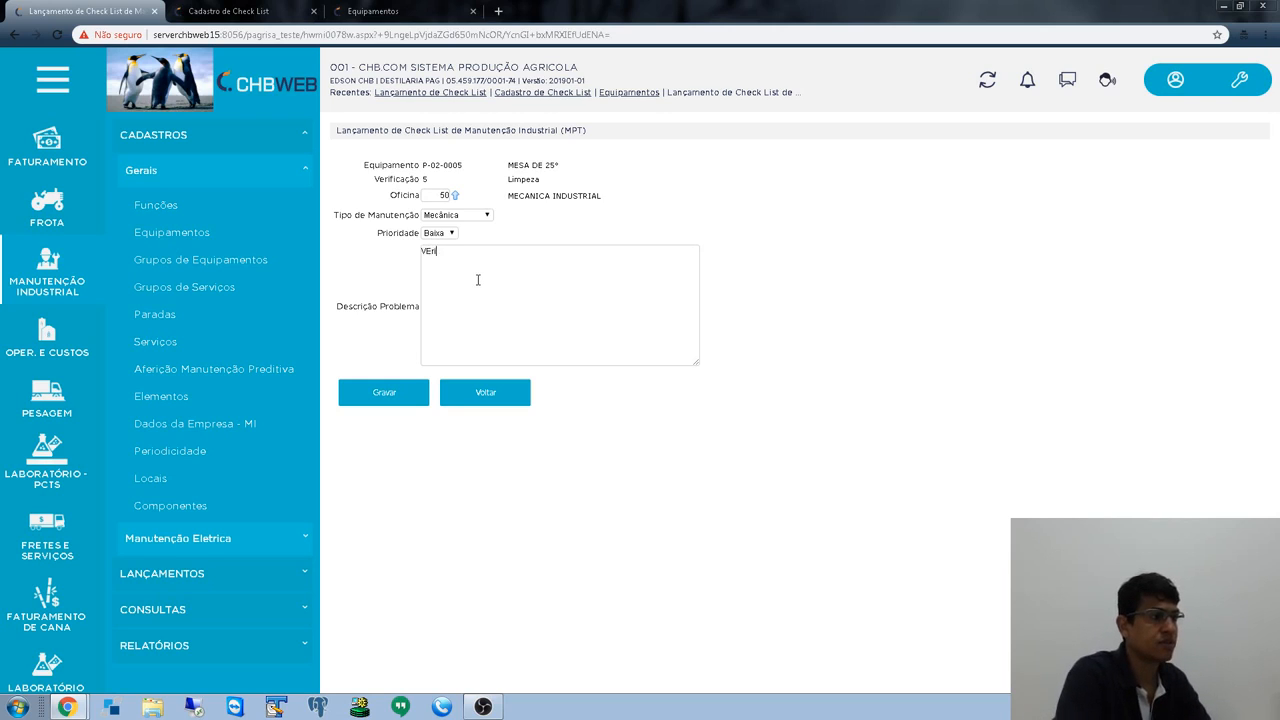
{"action": "type", "text": "erificar a li"}
{"action": "key", "text": "BackSpace"}
{"action": "key", "text": "BackSpace"}
{"action": "key", "text": "BackSpace"}
{"action": "key", "text": "BackSpace"}
{"action": "key", "text": "BackSpace"}
{"action": "key", "text": "BackSpace"}
{"action": "key", "text": "BackSpace"}
{"action": "key", "text": "BackSpace"}
{"action": "key", "text": "BackSpace"}
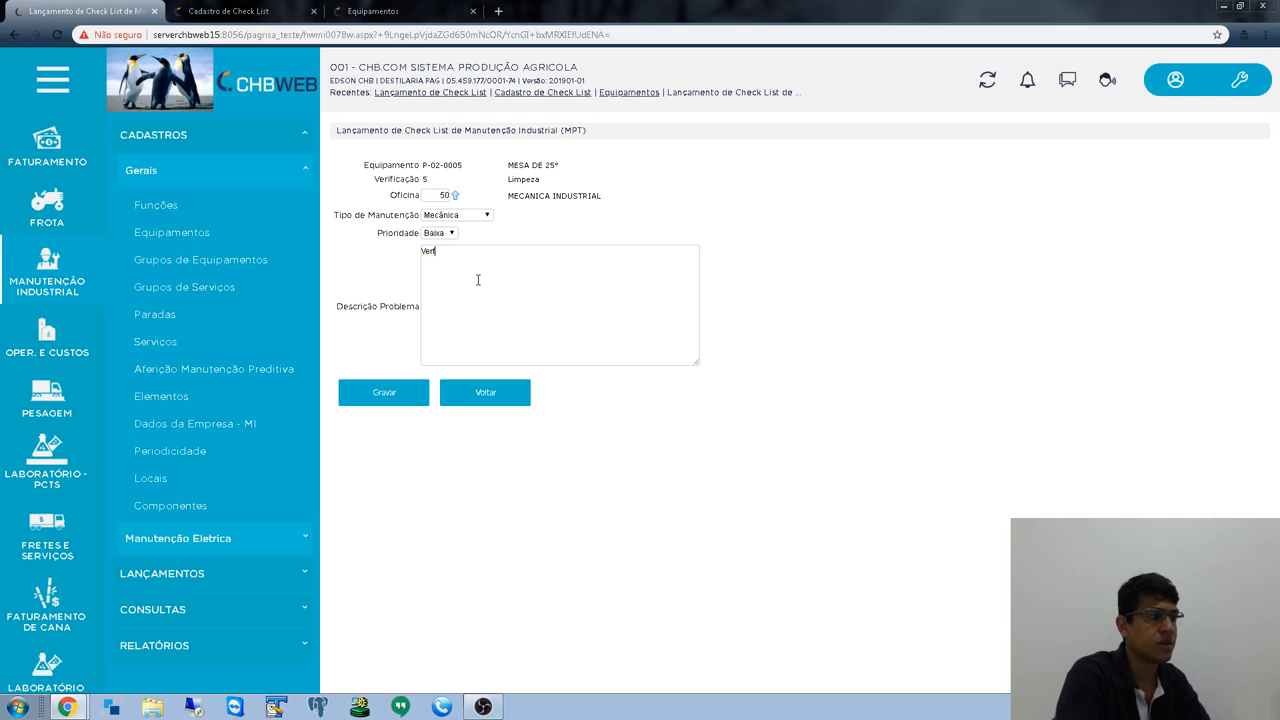
{"action": "type", "text": "ificar a limpeza do equipamento"}
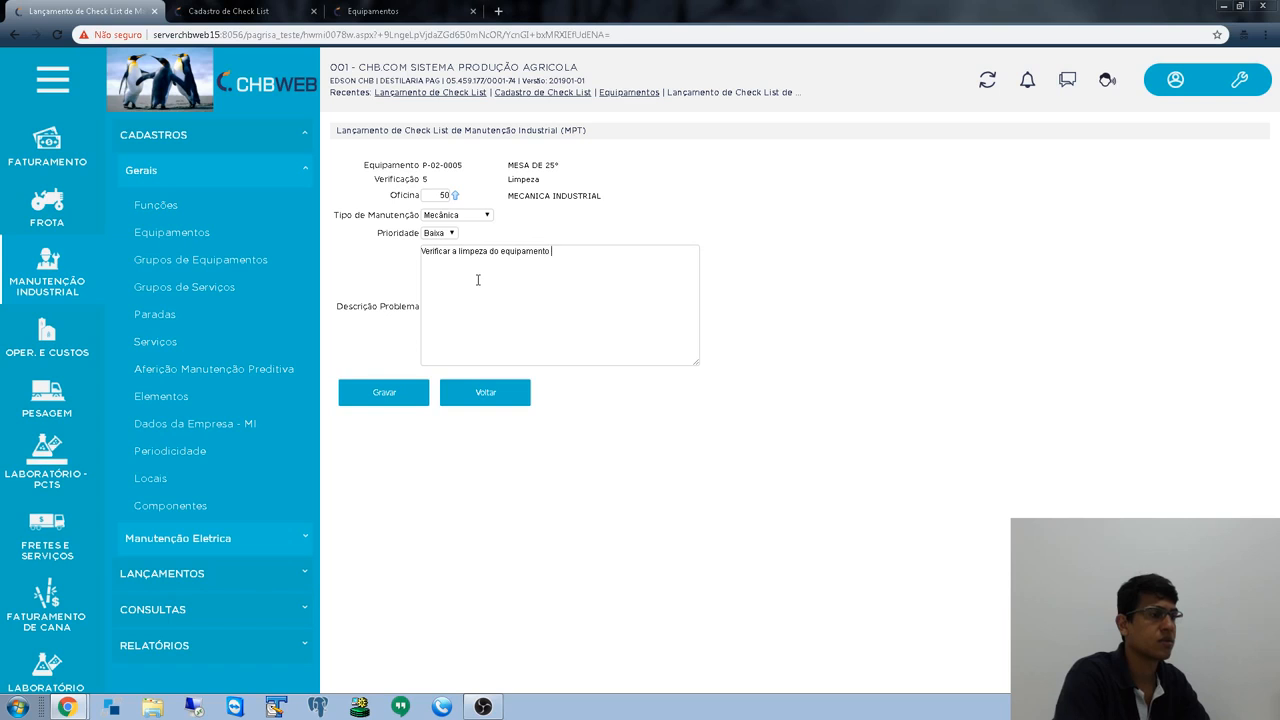
{"action": "left_click", "coordinate": [386, 396]}
{"action": "scroll", "coordinate": [663, 340], "scroll_direction": "up", "scroll_amount": 2}
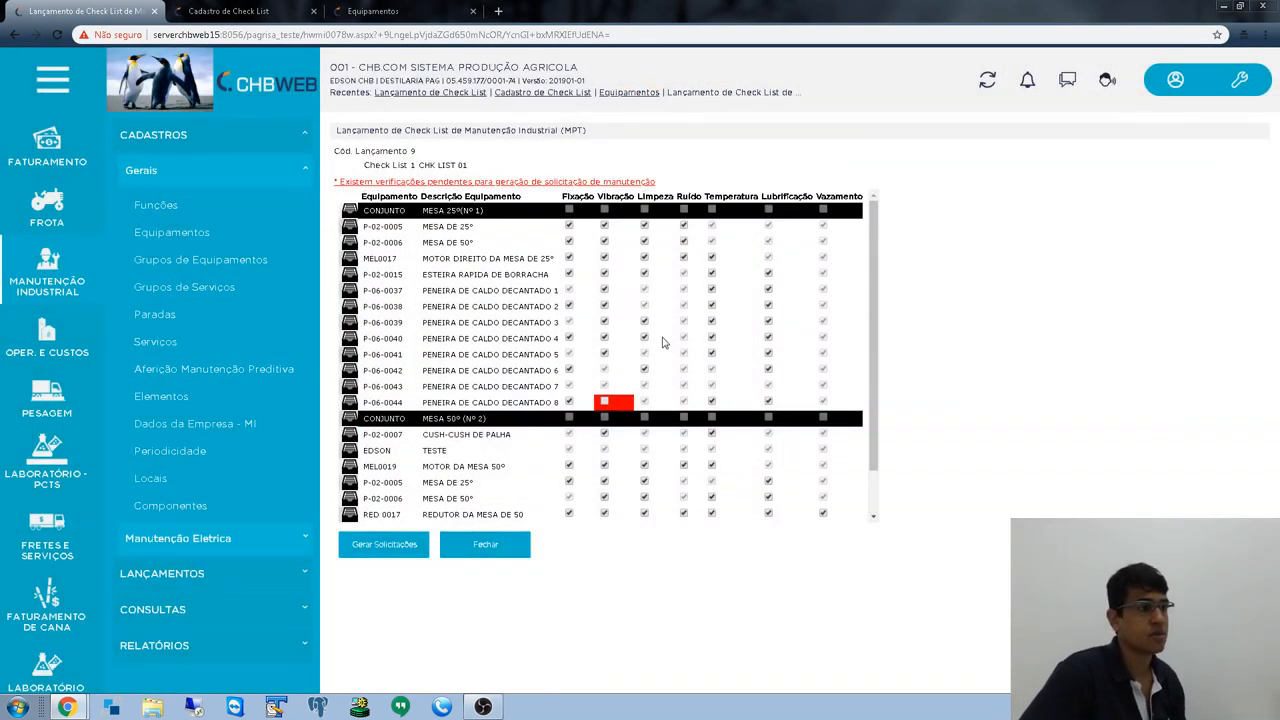
- Run Gerar Solicitações and acknowledge the Processo concluído message
{"action": "scroll", "coordinate": [660, 345], "scroll_direction": "down", "scroll_amount": 2}
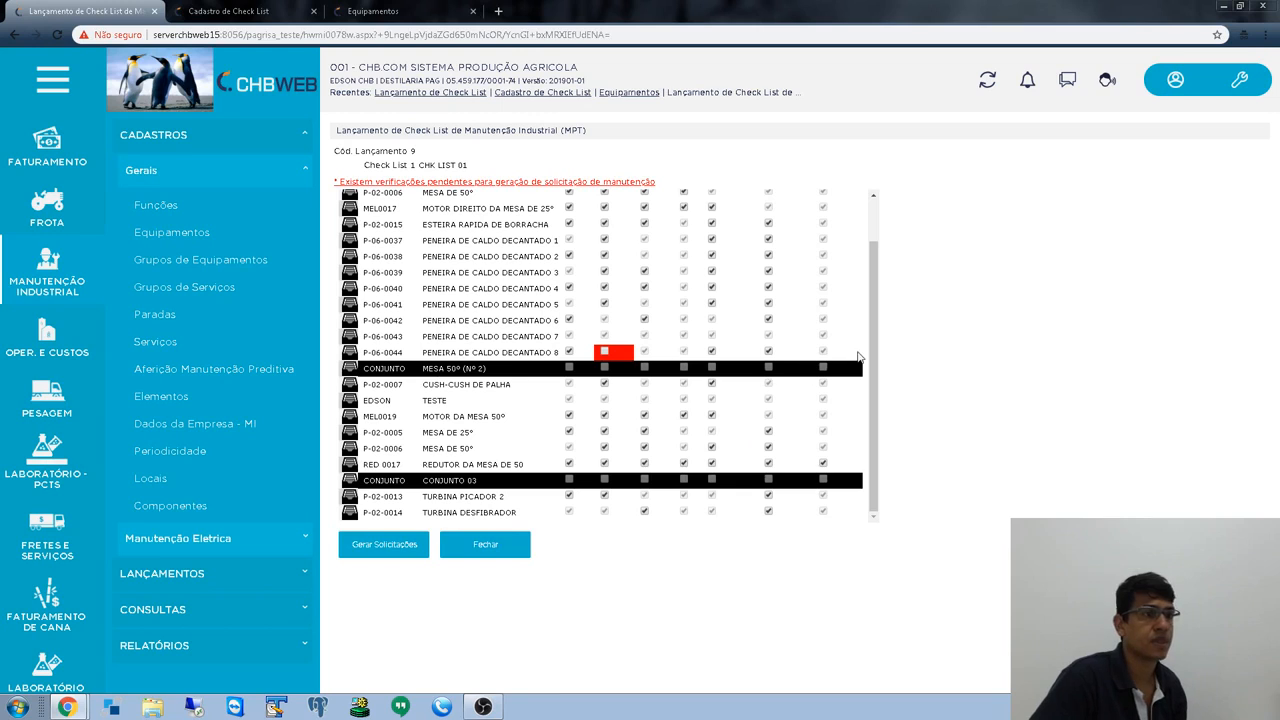
{"action": "scroll", "coordinate": [884, 364], "scroll_direction": "up", "scroll_amount": 2}
{"action": "scroll", "coordinate": [888, 378], "scroll_direction": "down", "scroll_amount": 2}
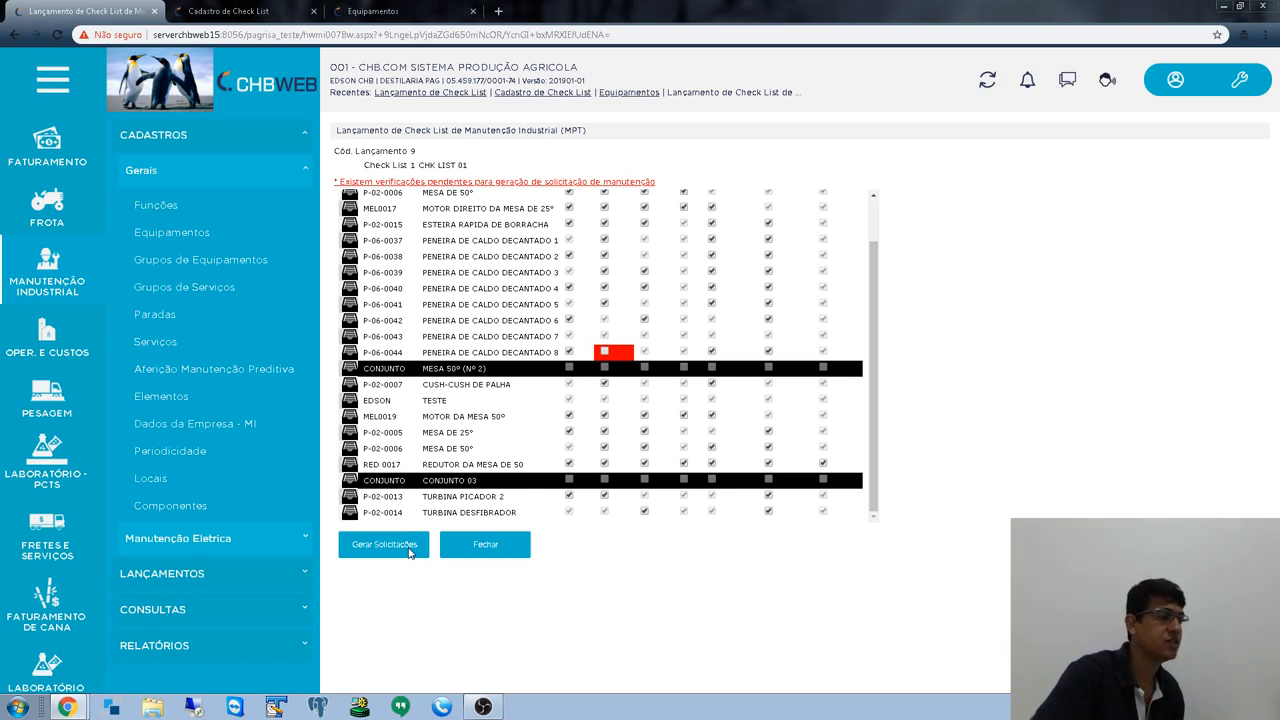
{"action": "left_click", "coordinate": [375, 545]}
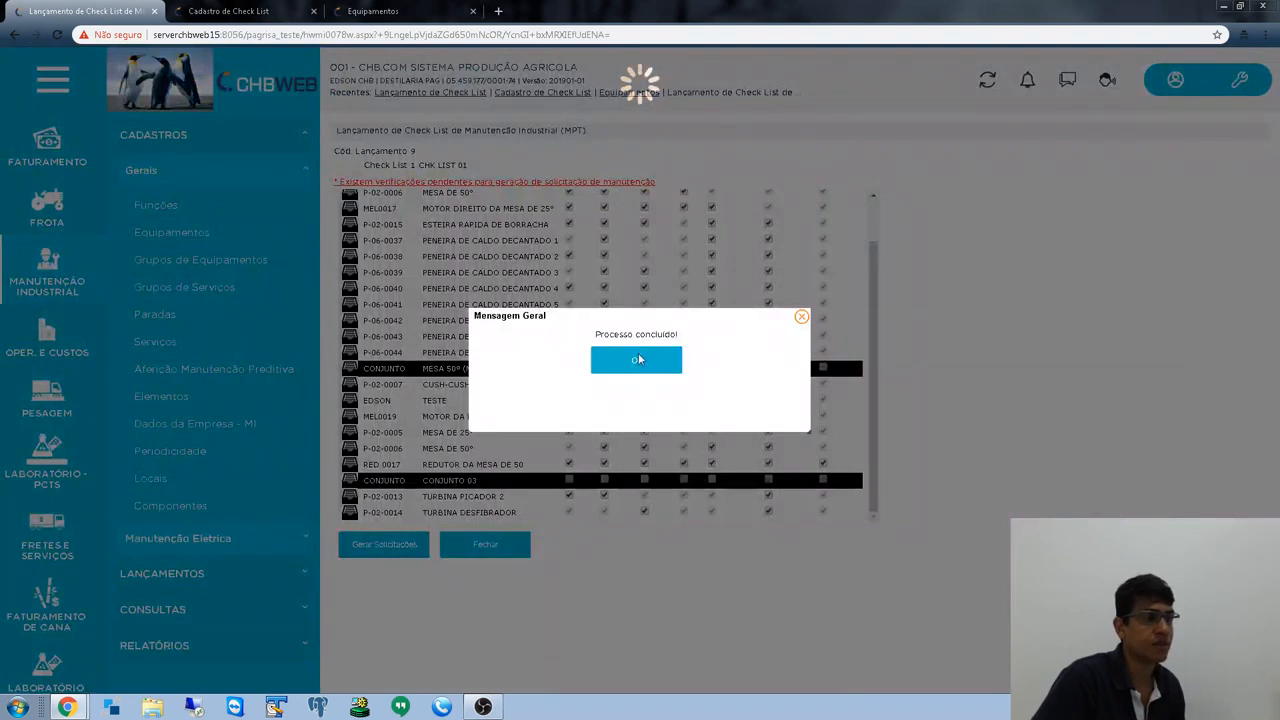
{"action": "left_click", "coordinate": [635, 360]}
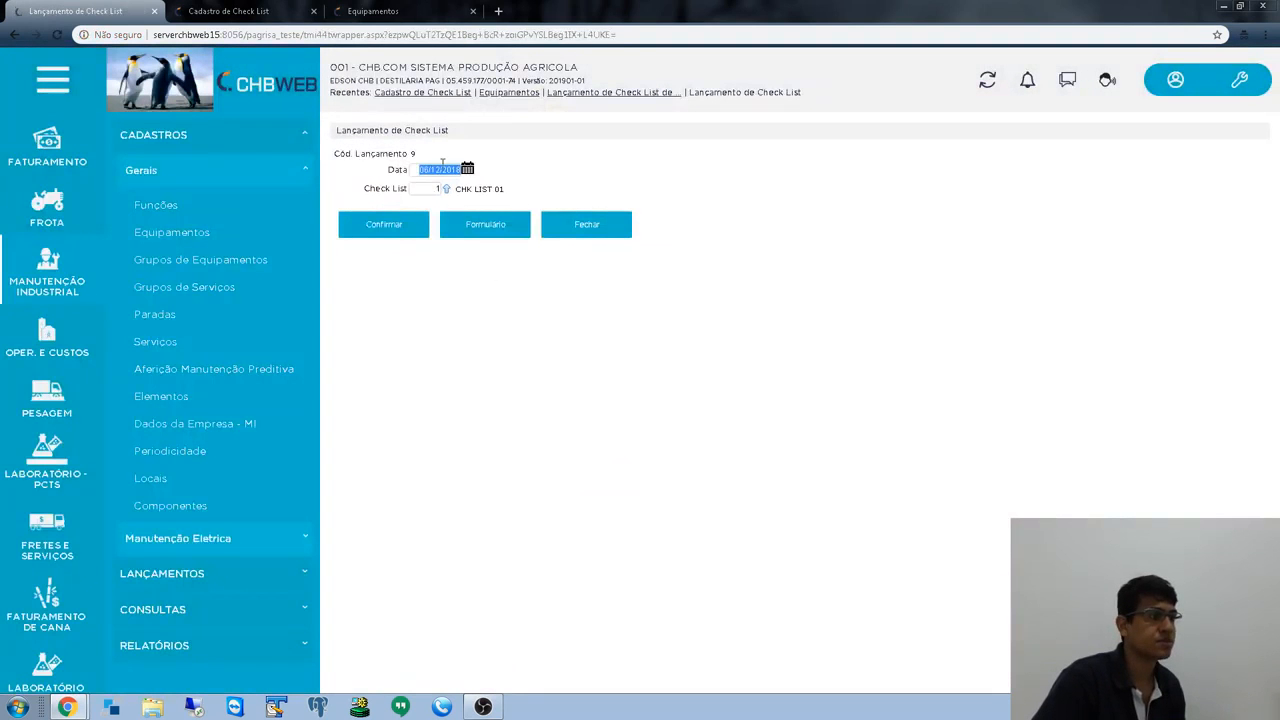
- Reopen the launch 9 grid and review CHK LIST 01 with P-06-0044's Vibração flagged
{"action": "left_click", "coordinate": [489, 236]}
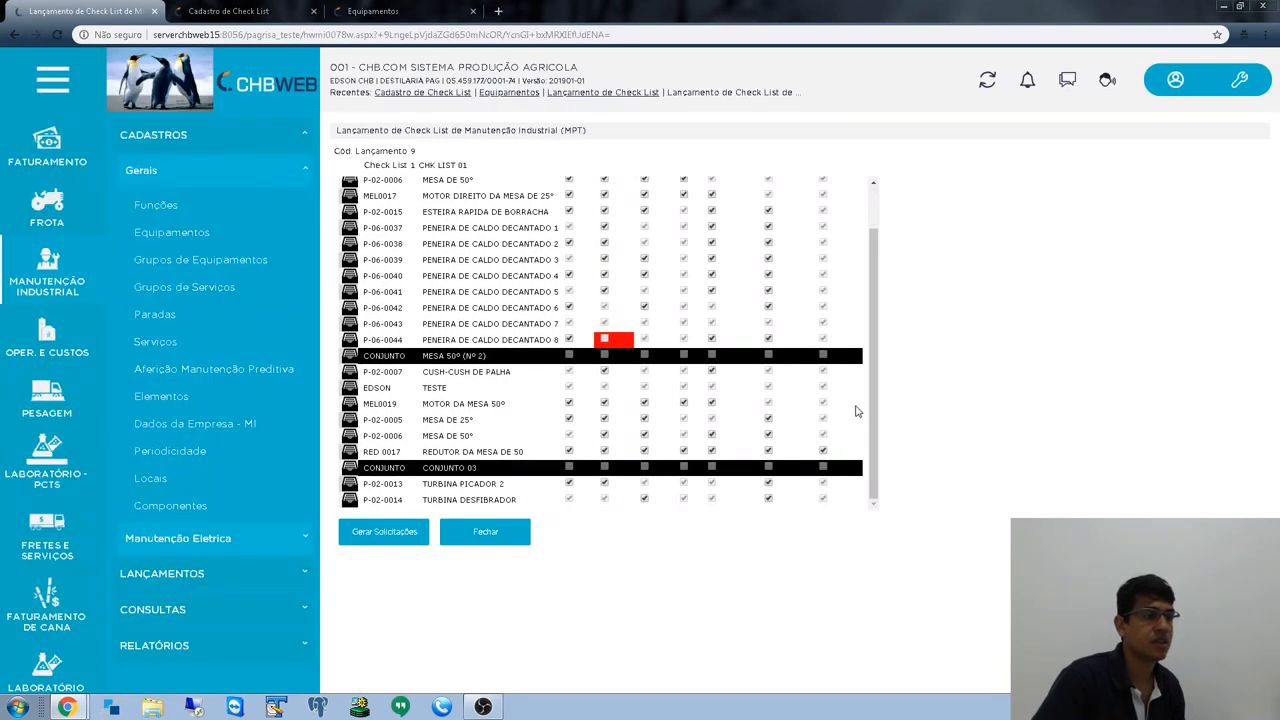
{"action": "scroll", "coordinate": [866, 300], "scroll_direction": "up", "scroll_amount": 2}
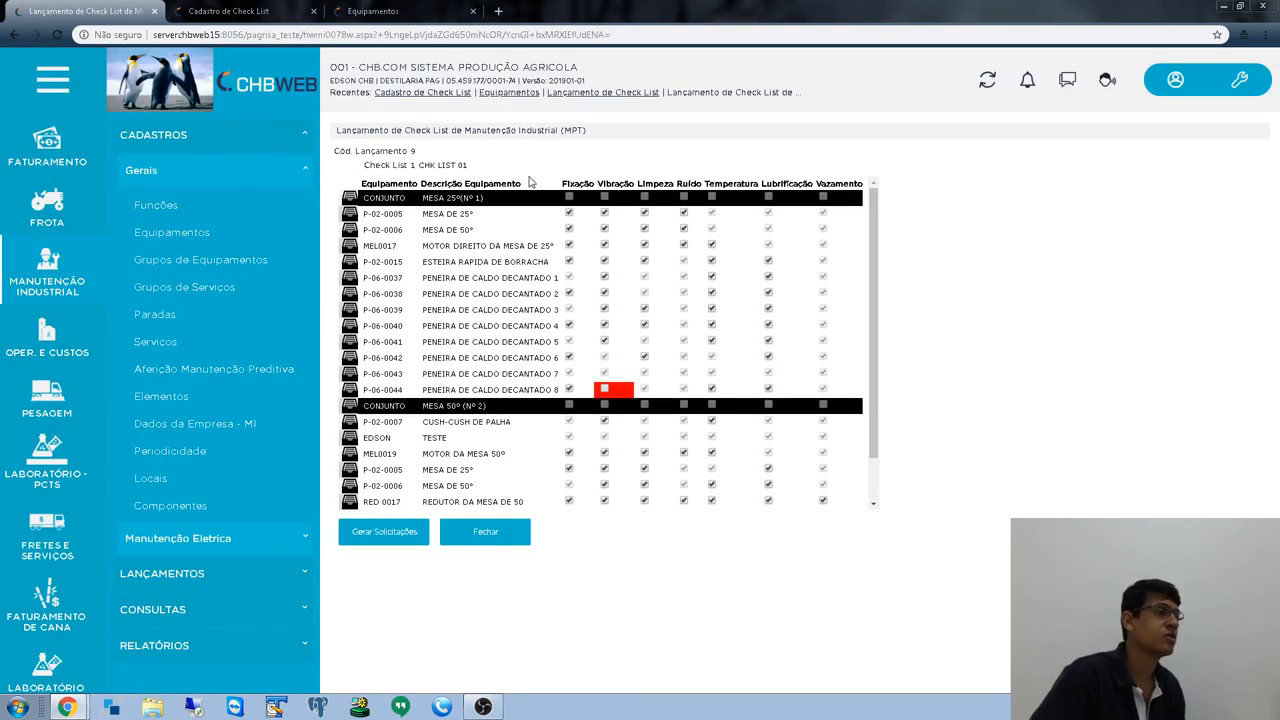
{"action": "left_click_drag", "start_coordinate": [369, 163], "coordinate": [473, 174]}
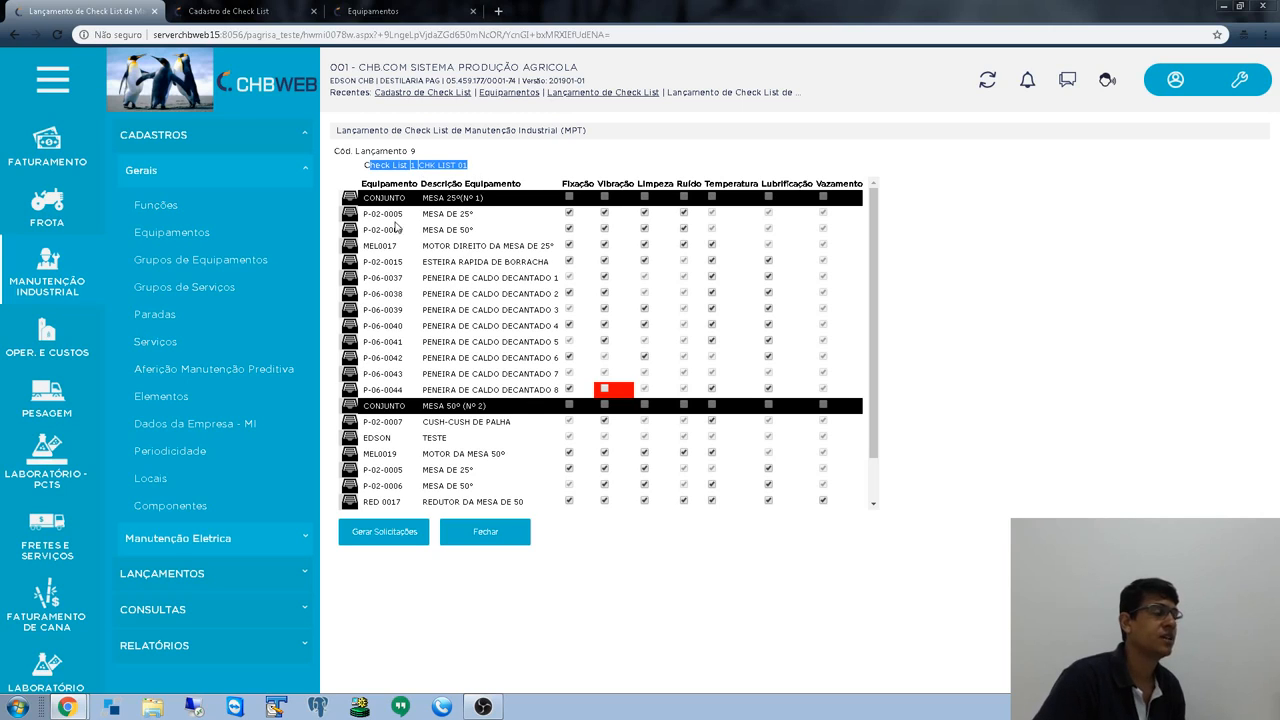
{"action": "scroll", "coordinate": [389, 259], "scroll_direction": "down", "scroll_amount": 1}
{"action": "scroll", "coordinate": [398, 380], "scroll_direction": "up", "scroll_amount": 1}
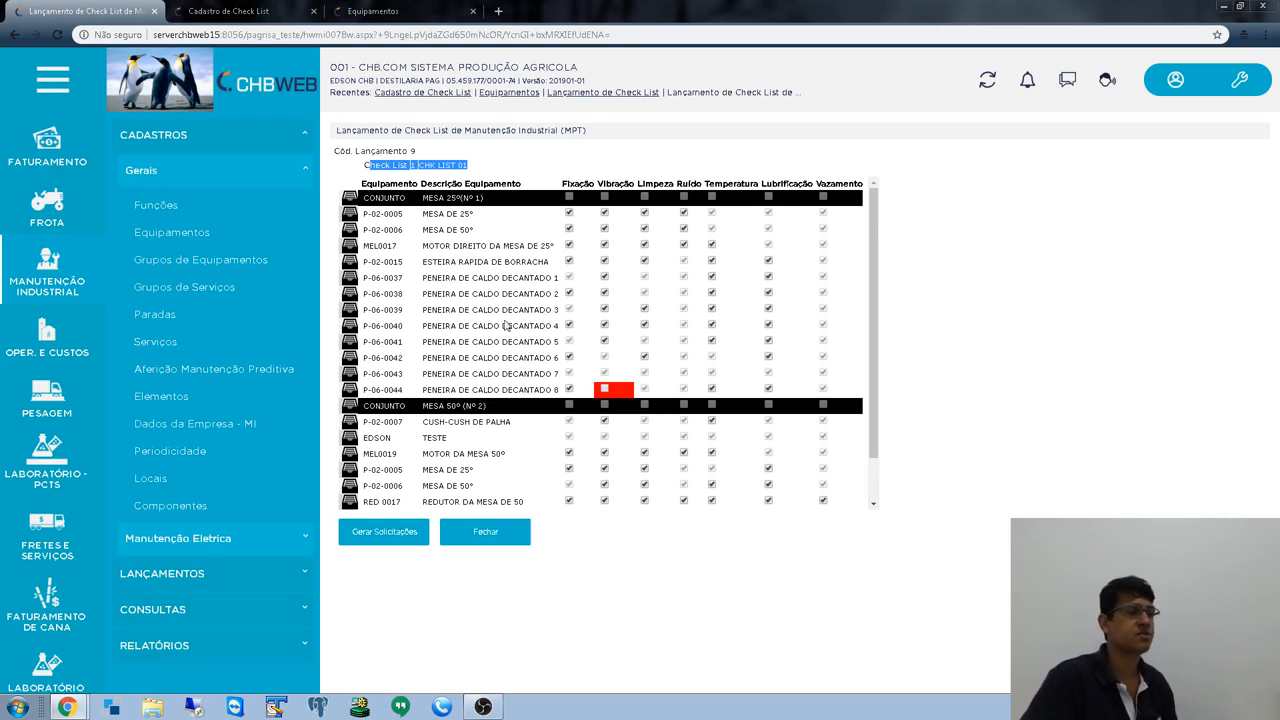
{"action": "scroll", "coordinate": [510, 330], "scroll_direction": "down", "scroll_amount": 1}
{"action": "left_click_drag", "start_coordinate": [872, 386], "coordinate": [877, 227]}
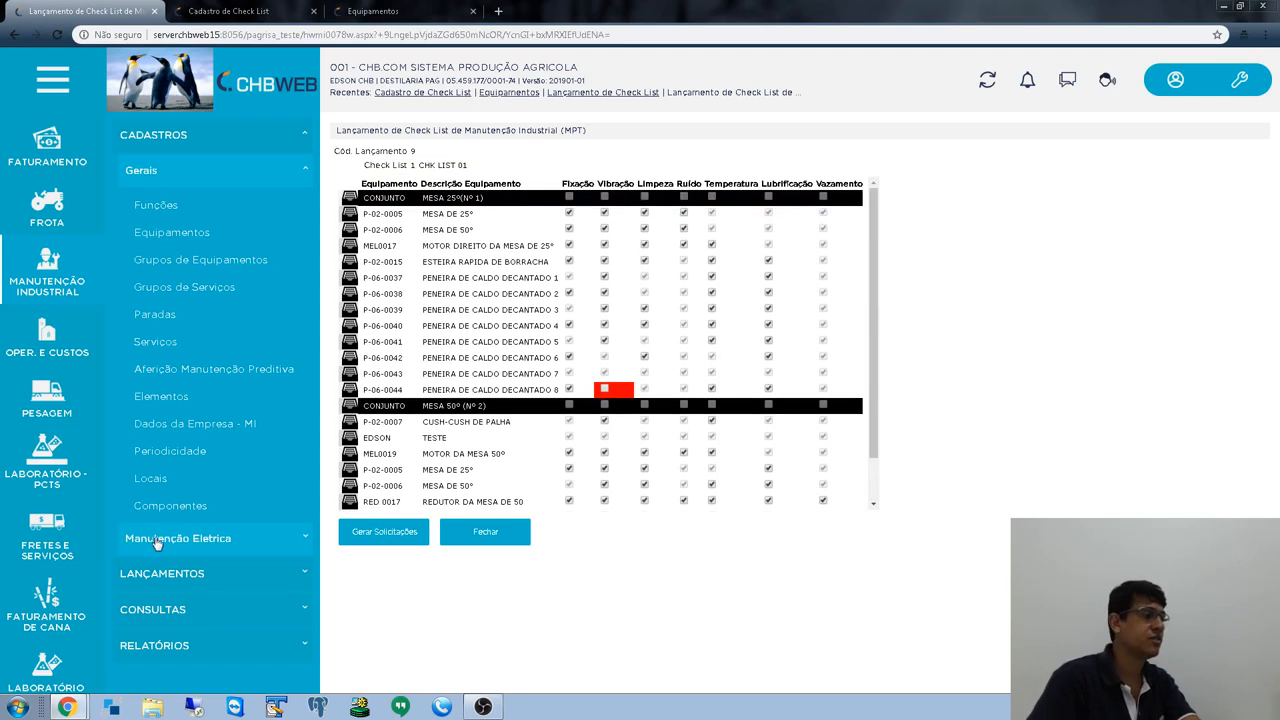
- Open service request 12 from Lançamentos > Ordem de Serviço > Cadastro de Solicitação de Serviço
{"action": "left_click", "coordinate": [160, 575]}
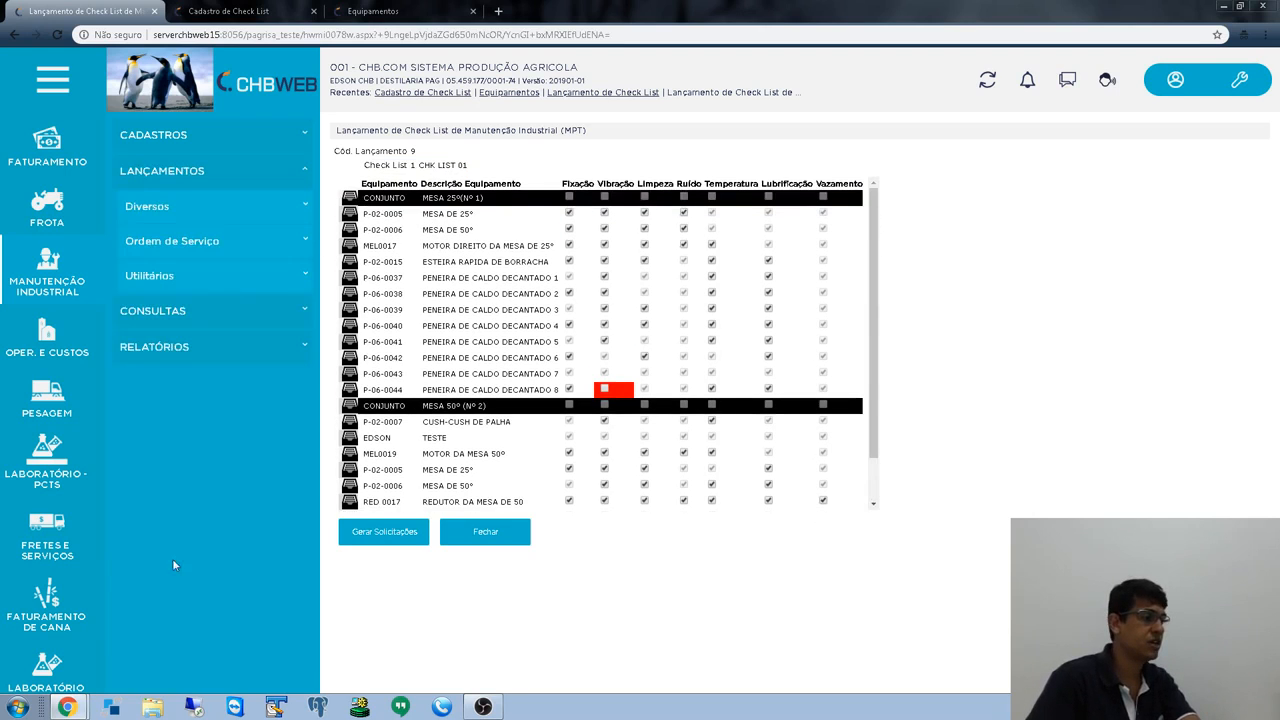
{"action": "left_click", "coordinate": [181, 240]}
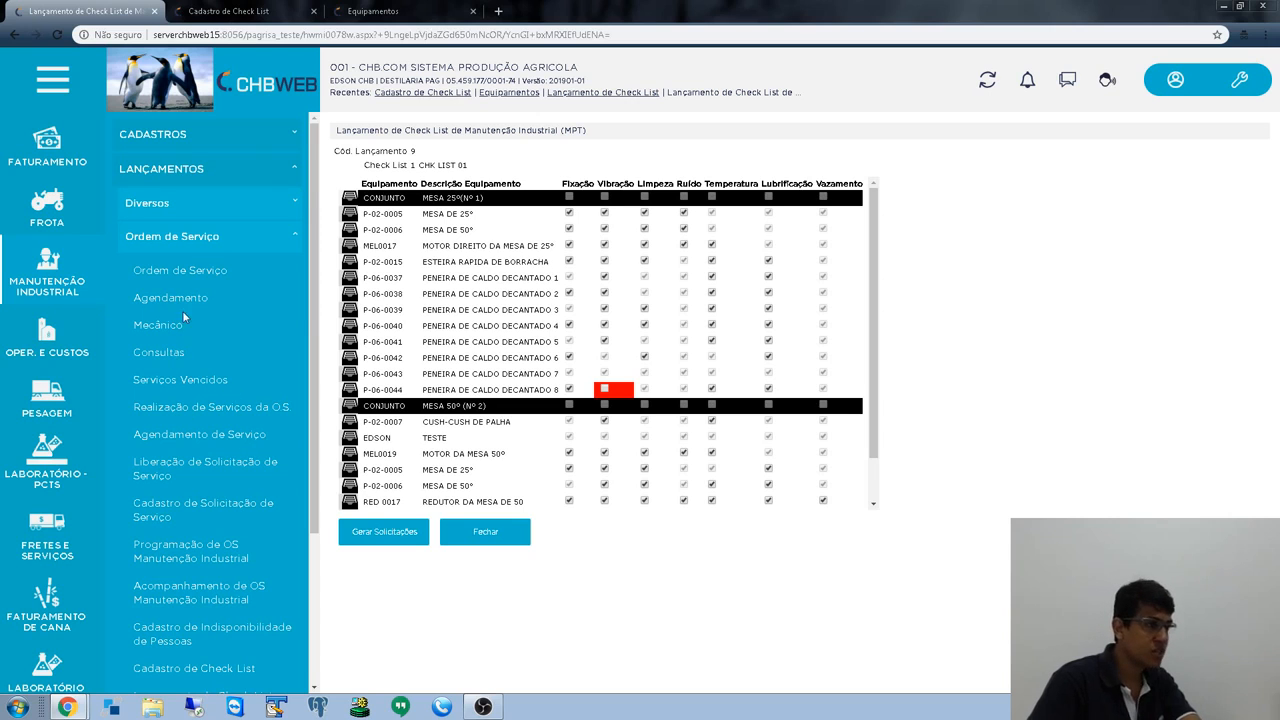
{"action": "left_click", "coordinate": [182, 508]}
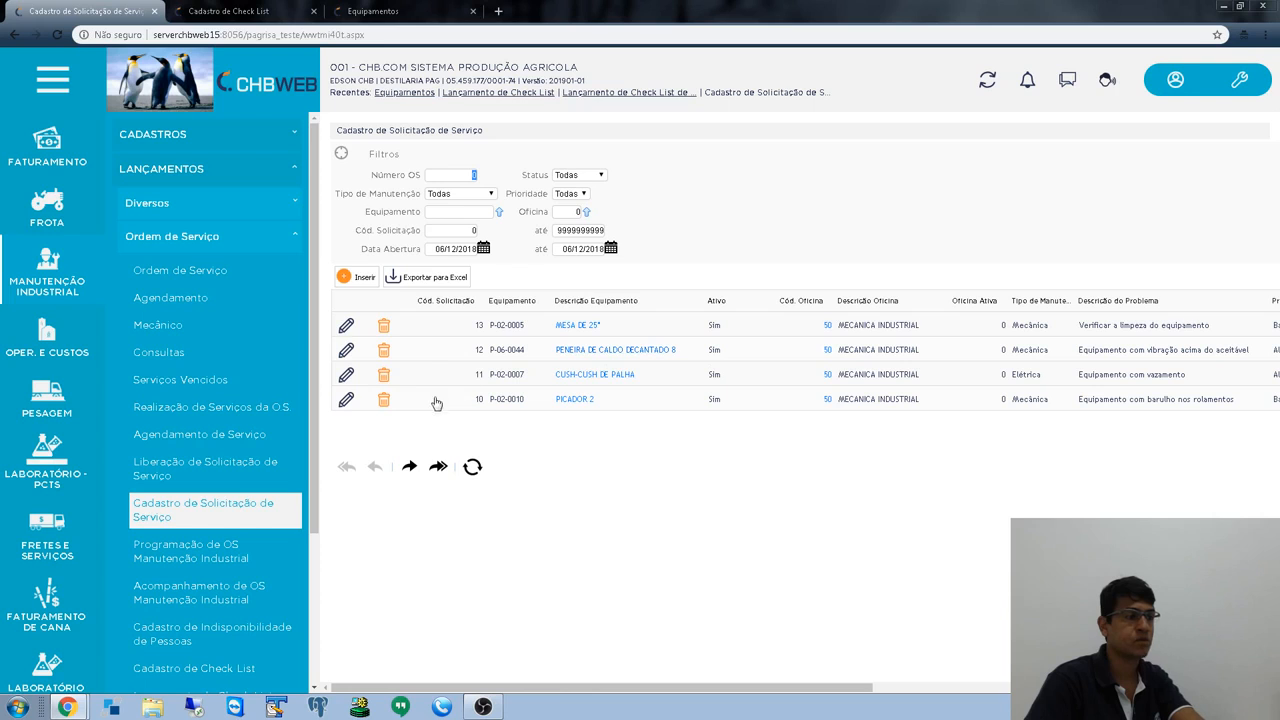
{"action": "left_click", "coordinate": [347, 349]}
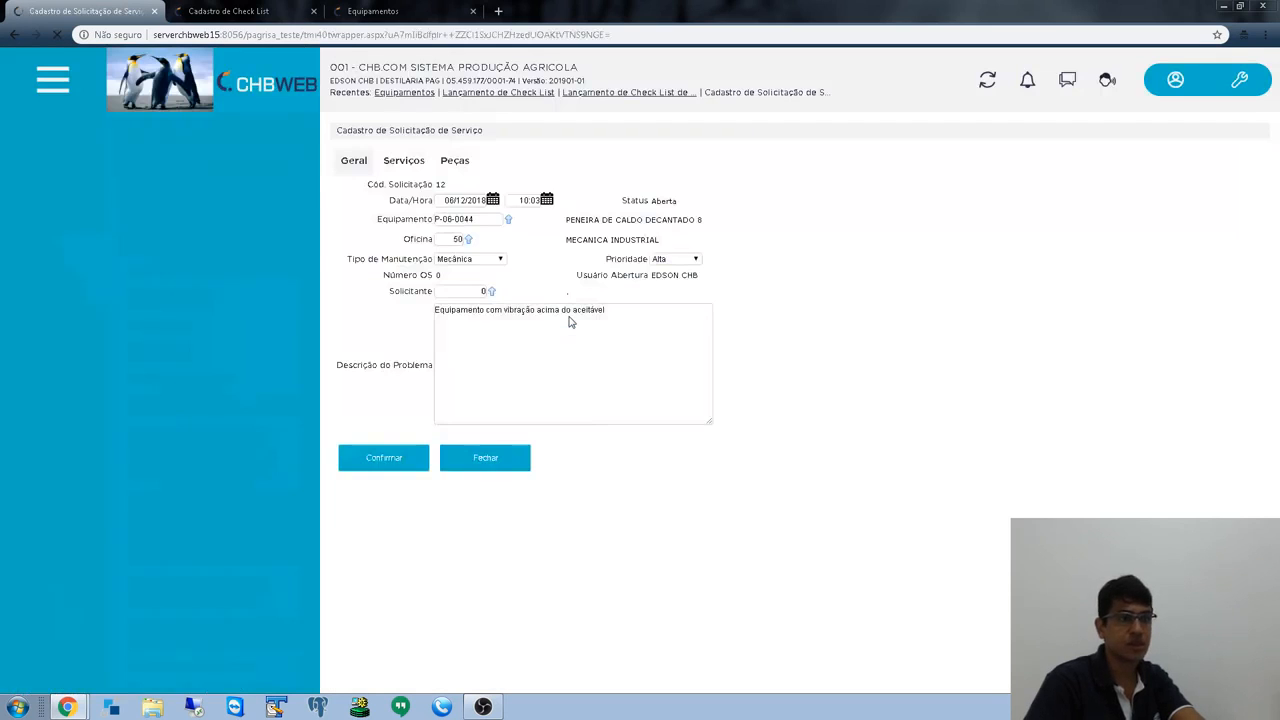
- Review request 12's vibration problem description and attached parts, then return to its general details
{"action": "left_click", "coordinate": [611, 314]}
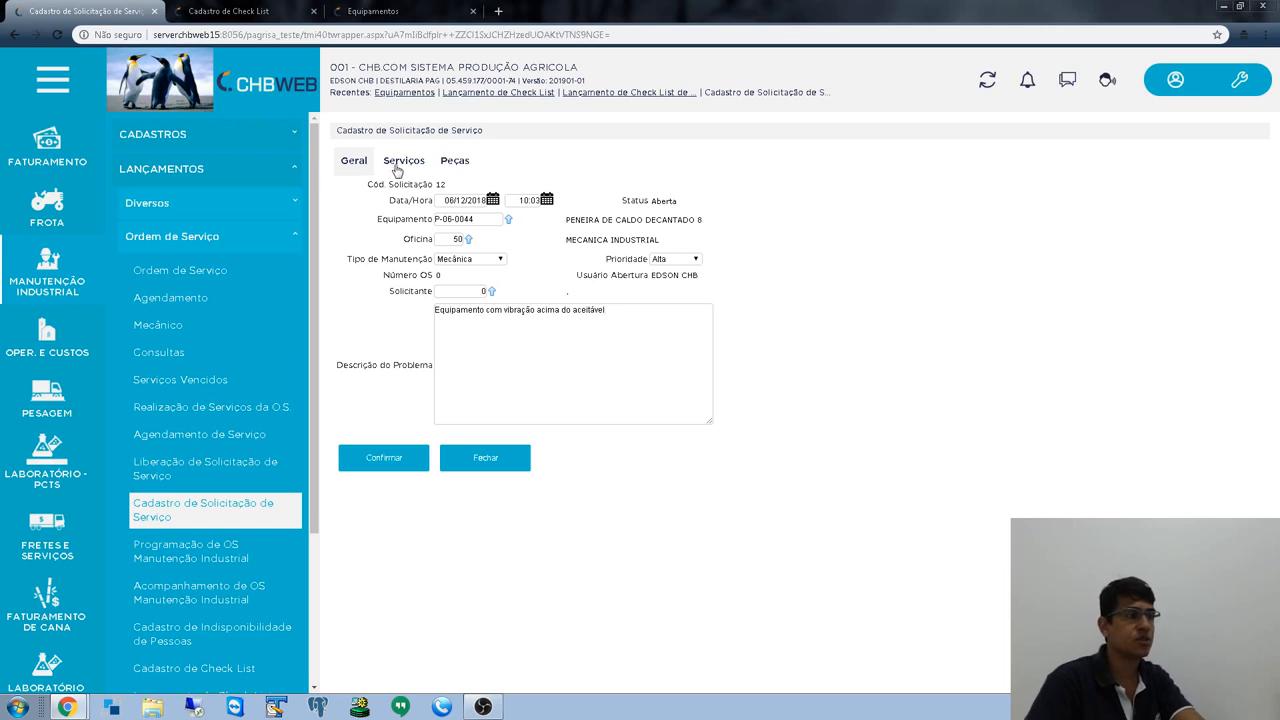
{"action": "left_click", "coordinate": [447, 164]}
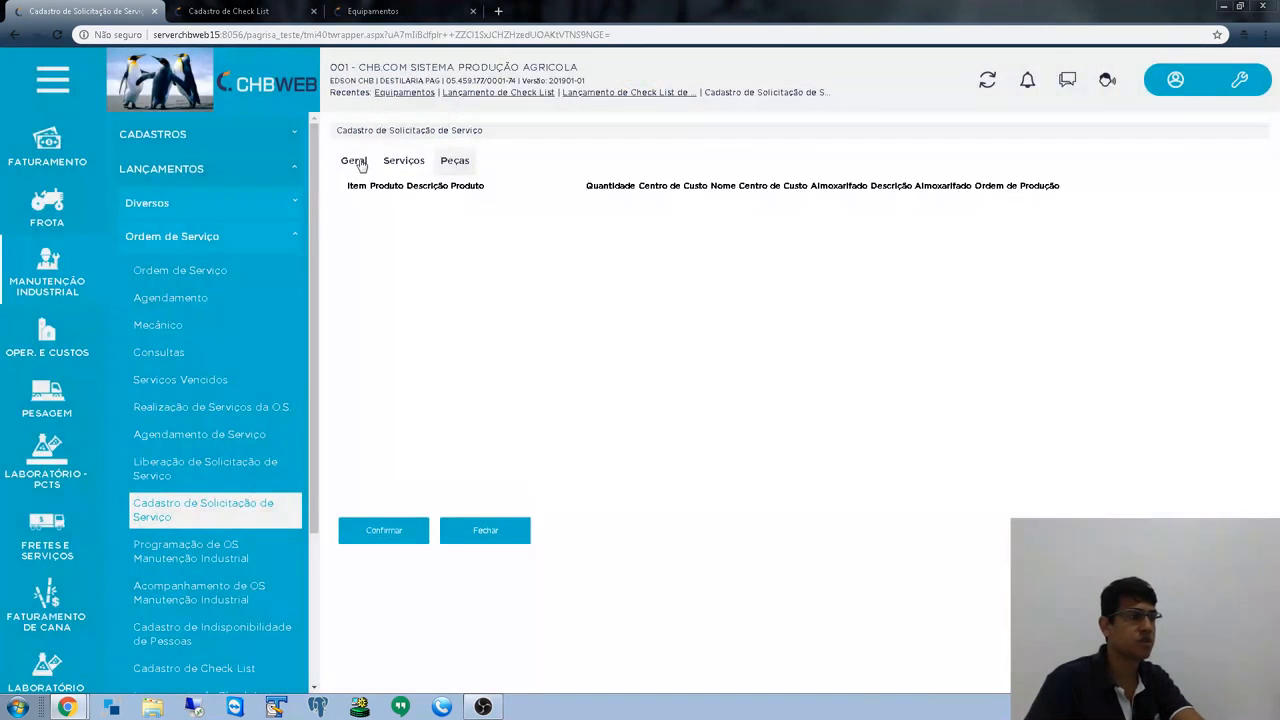
{"action": "left_click", "coordinate": [356, 162]}
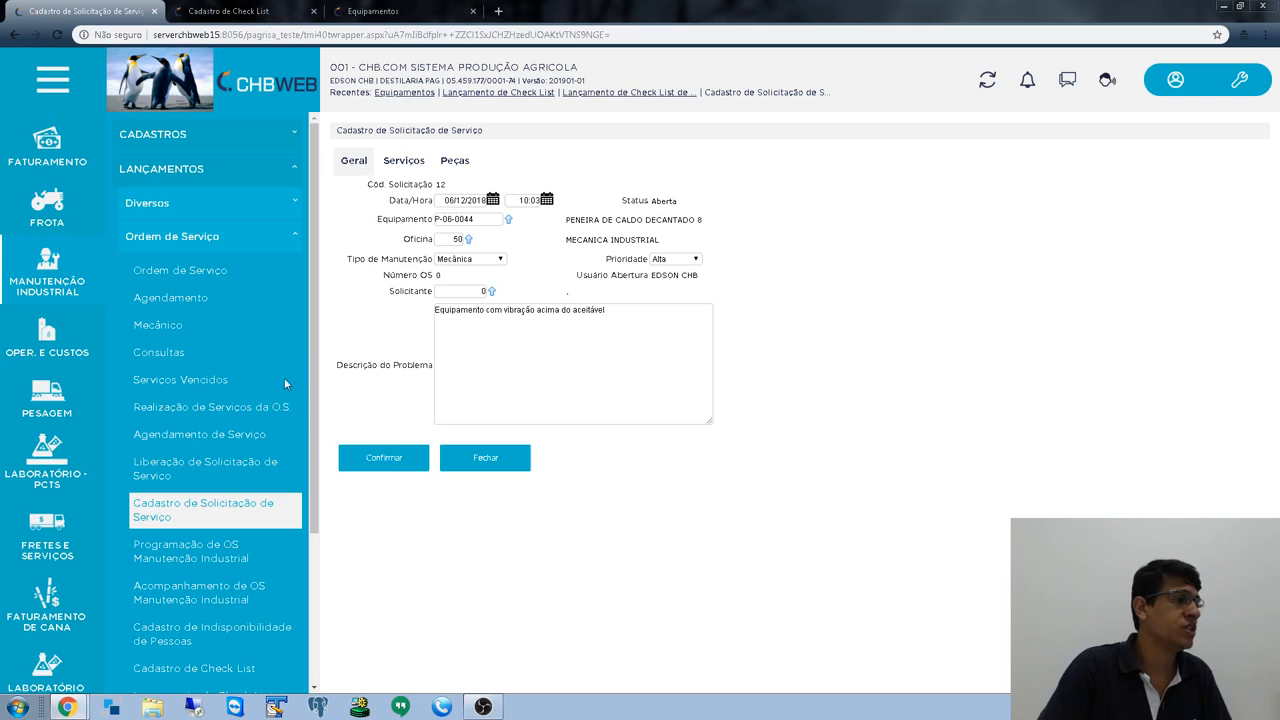
{"action": "scroll", "coordinate": [300, 470], "scroll_direction": "down", "scroll_amount": 2}
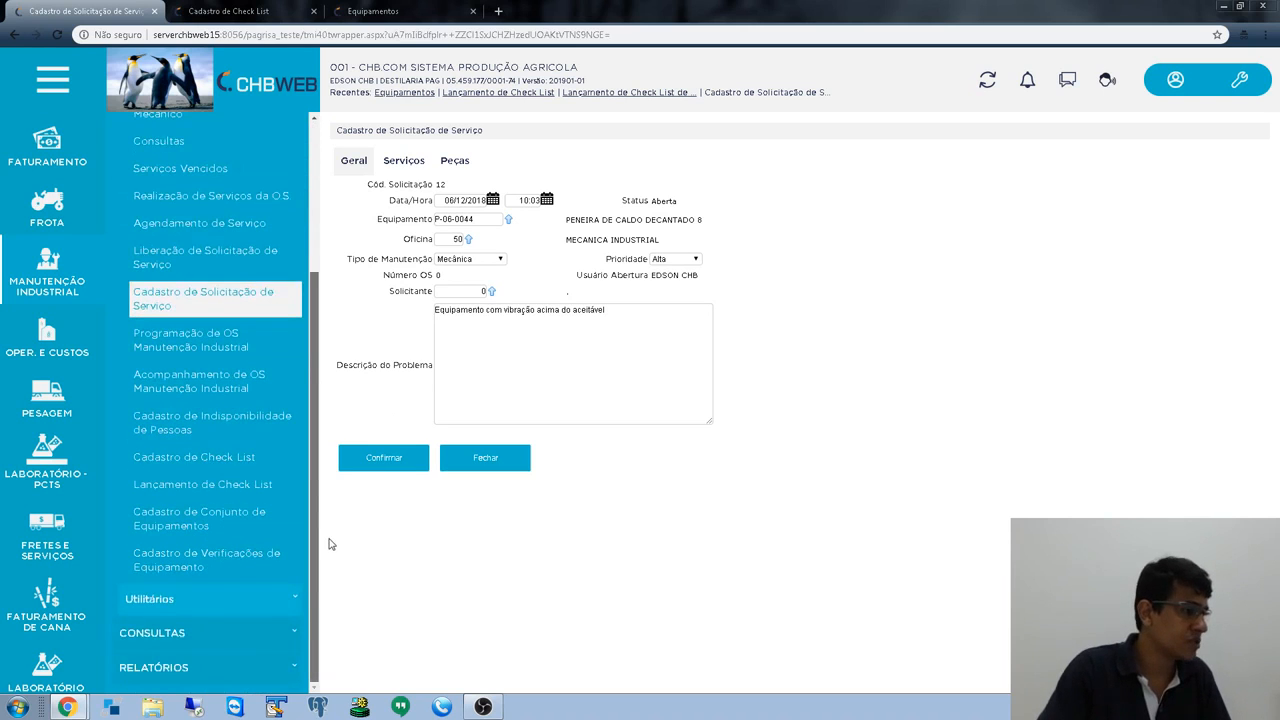
{"action": "scroll", "coordinate": [318, 485], "scroll_direction": "up", "scroll_amount": 2}
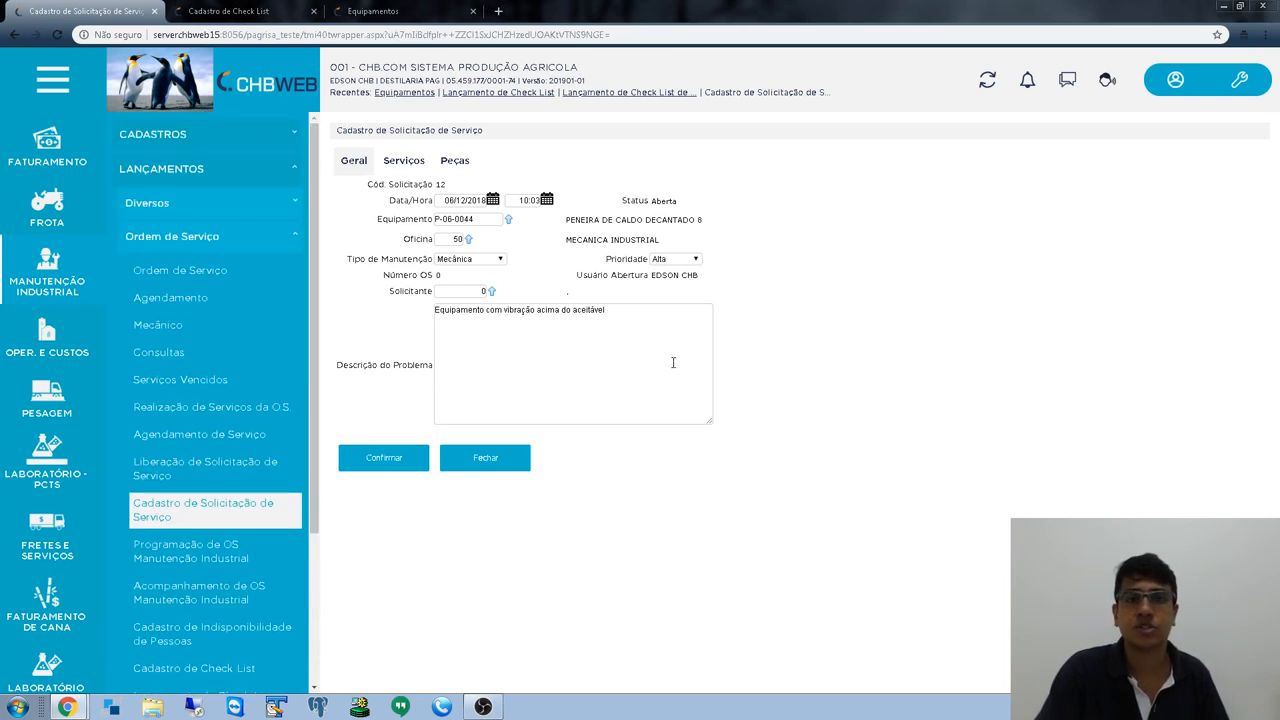
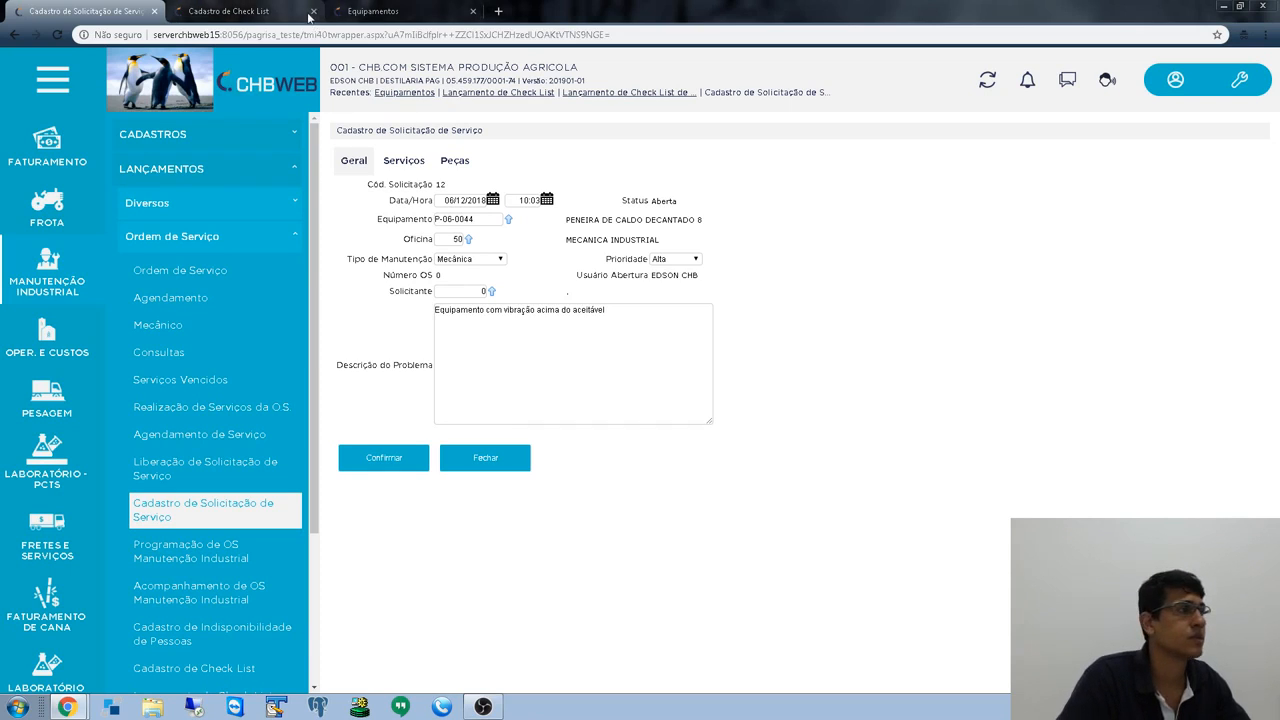
- Close the Equipamentos, Cadastro de Check List and Cadastro de Solicitação de Serviço tabs
{"action": "left_click", "coordinate": [230, 11]}
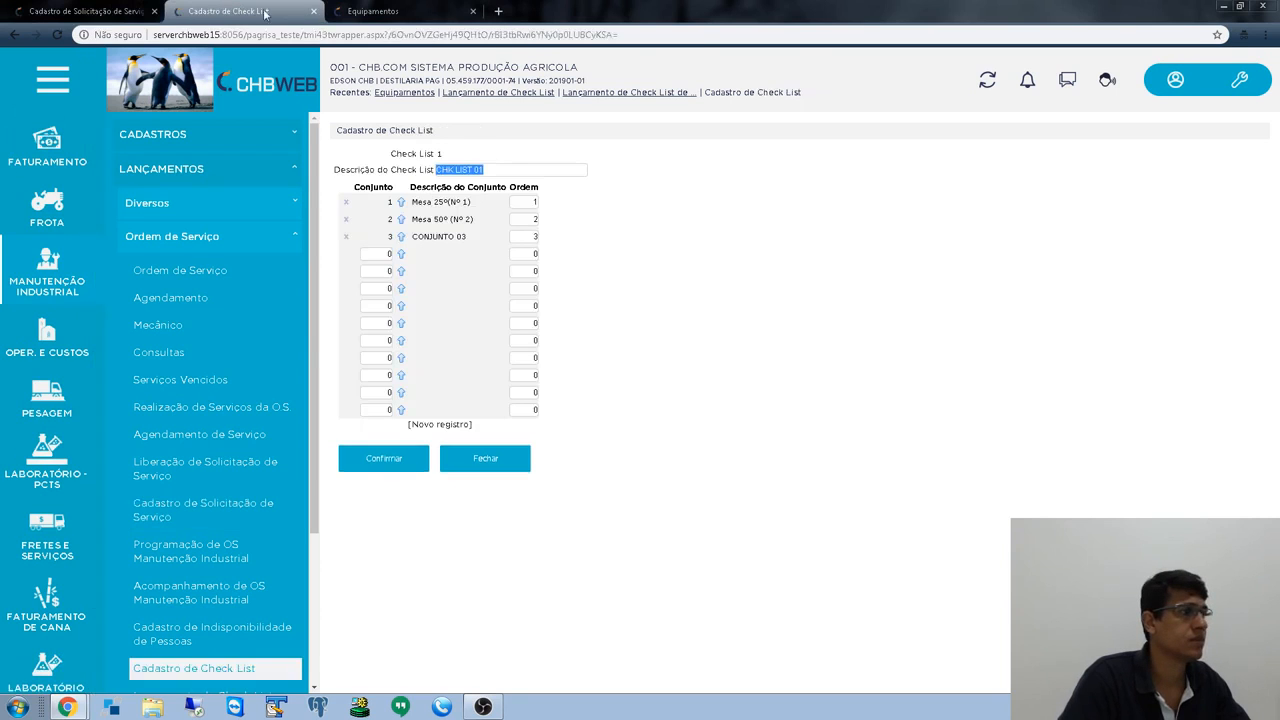
{"action": "left_click", "coordinate": [395, 11]}
{"action": "left_click", "coordinate": [472, 11]}
{"action": "left_click", "coordinate": [313, 11]}
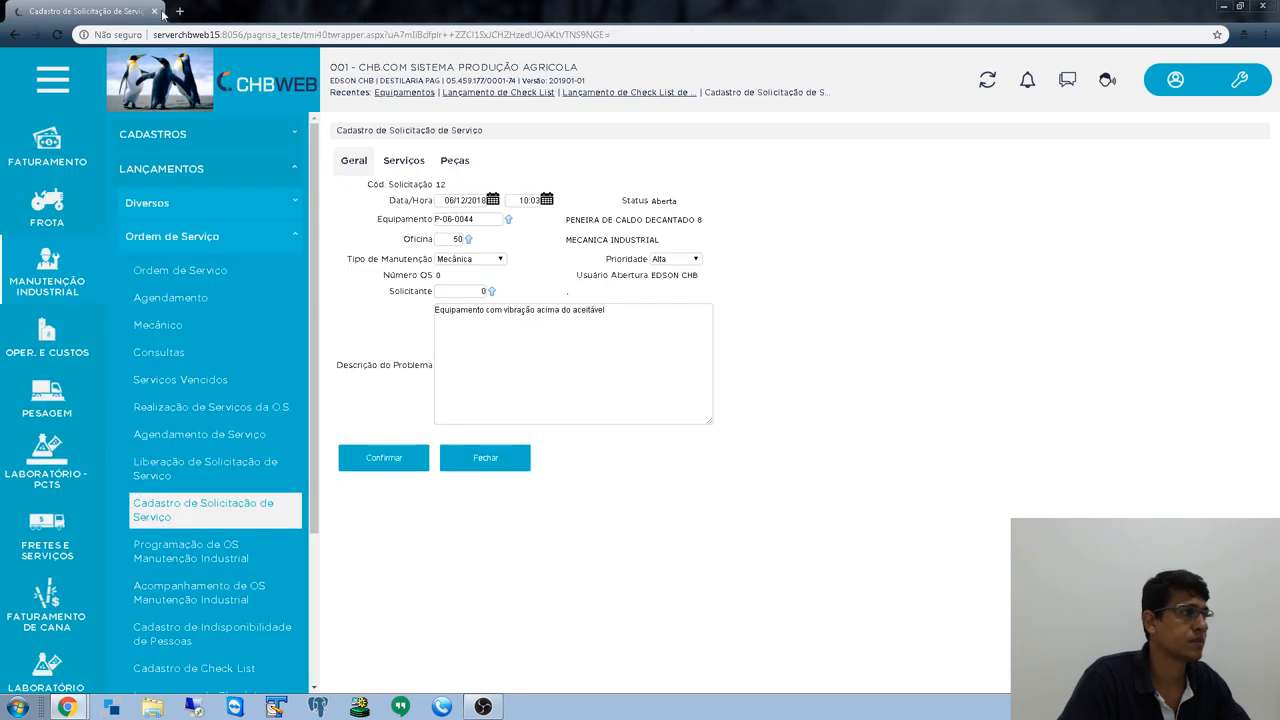
{"action": "left_click", "coordinate": [153, 11]}
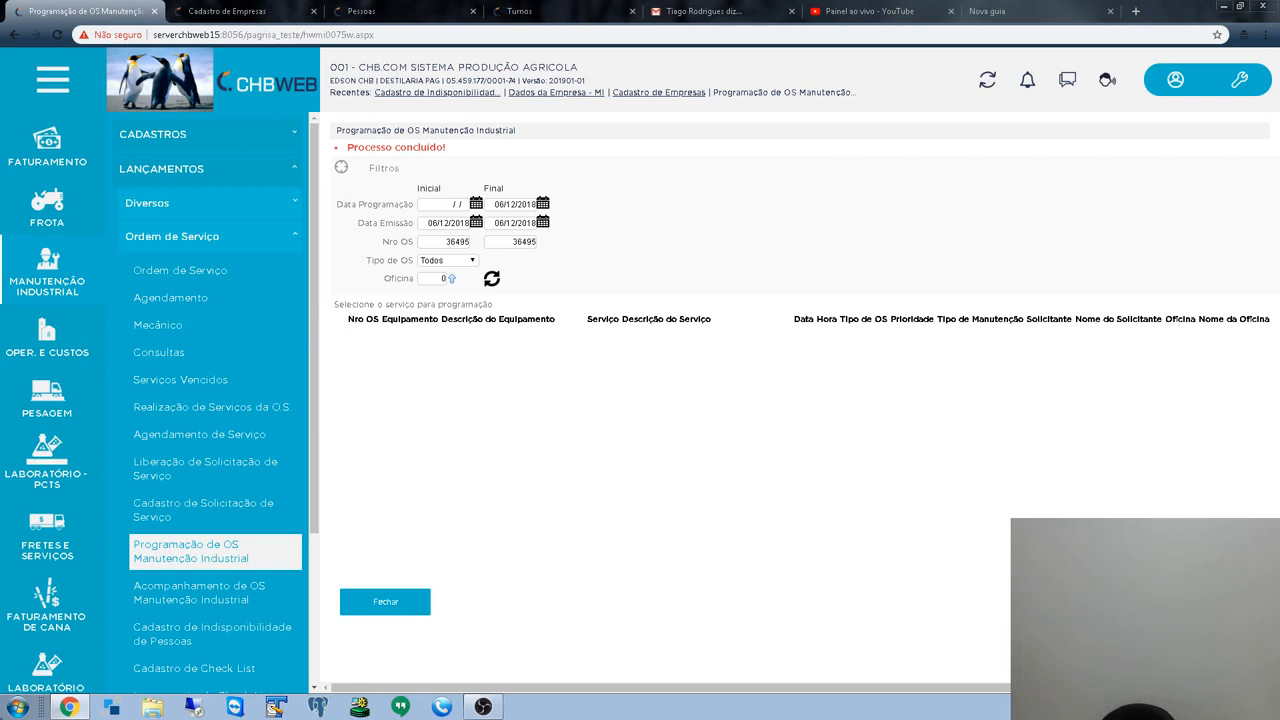
- With OS 36495 reported as completed, bring the OBS recording window forward
{"action": "left_click", "coordinate": [483, 706]}
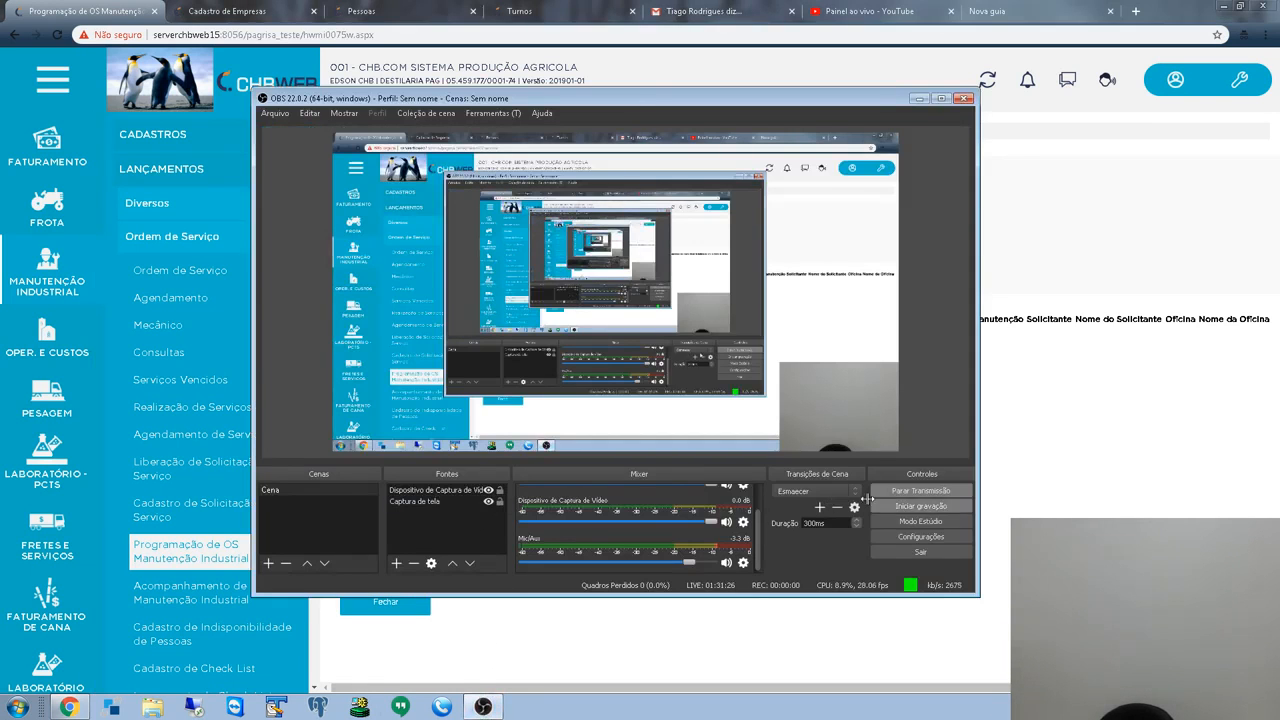